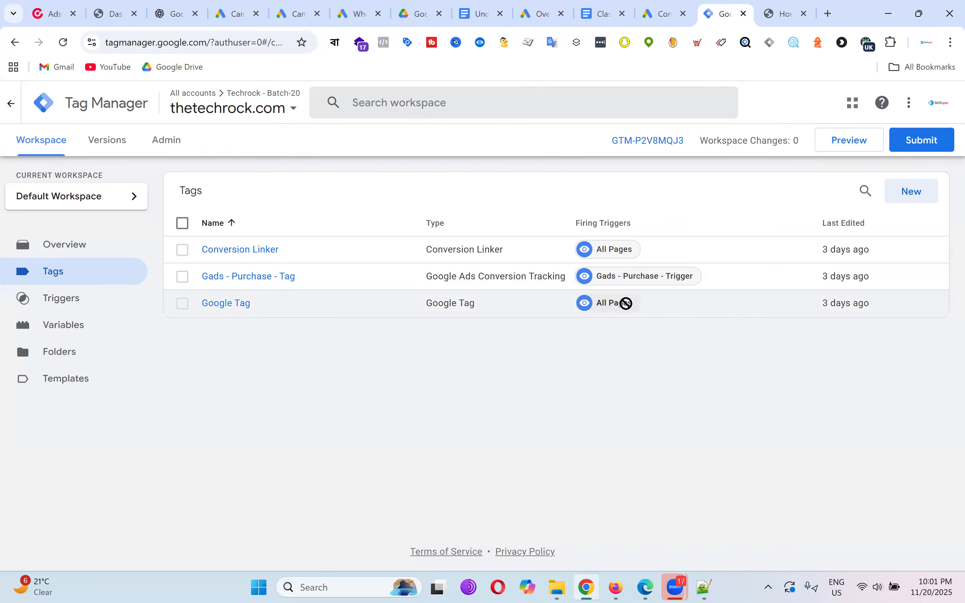
# Switch to the 'Understanding Google Tag Manager' document.
pyautogui.click(483, 10)
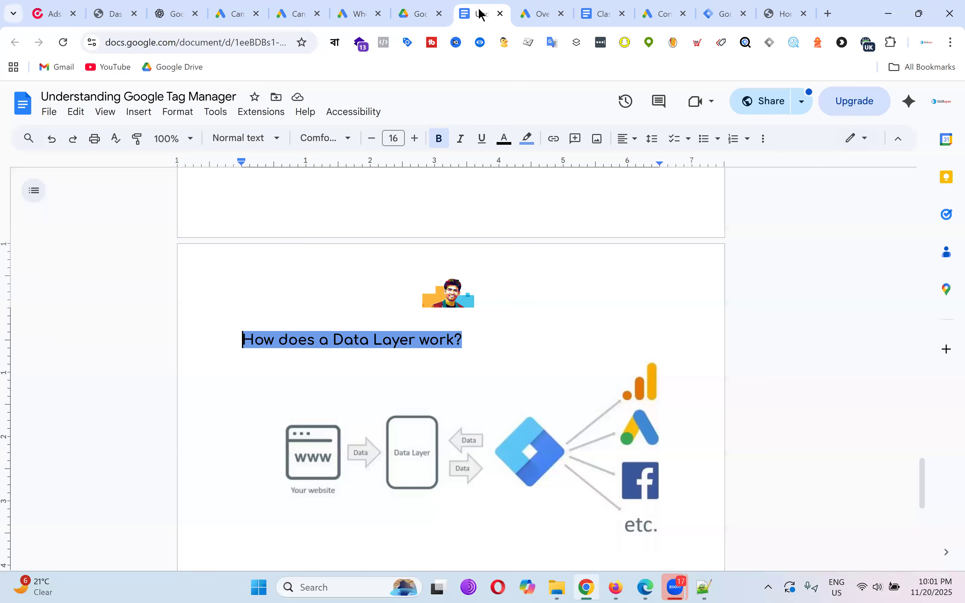
# In the Class Note doc, add the heading 'From Client End:' and item '1. Google Ads Access'.
pyautogui.click(588, 10)
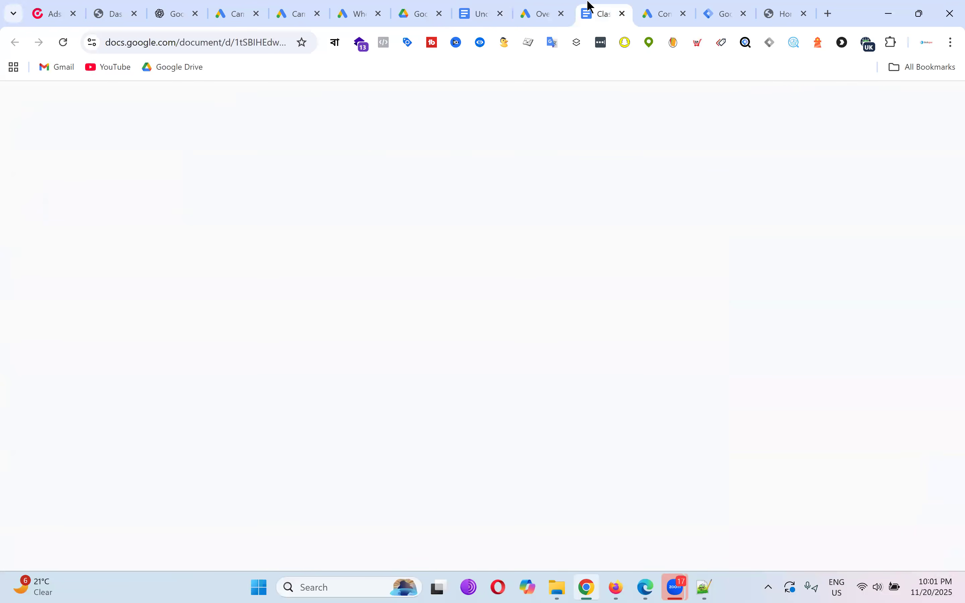
pyautogui.click(283, 247)
pyautogui.press('Return')
pyautogui.press('Return')
pyautogui.press('Return')
pyautogui.press('Return')
pyautogui.press('Return')
pyautogui.press('Return')
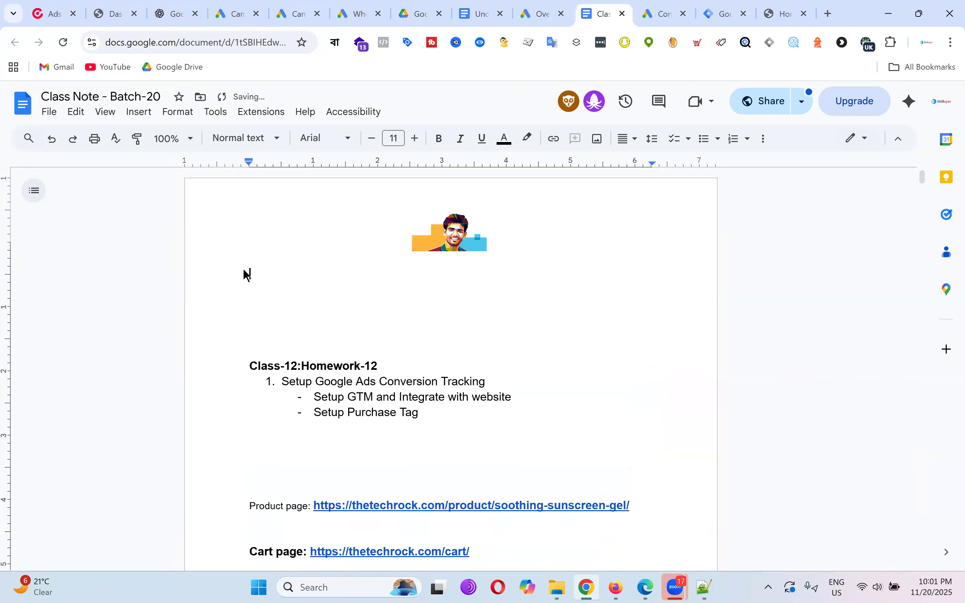
pyautogui.write('From CLient')
pyautogui.press('BackSpace')
pyautogui.press('BackSpace')
pyautogui.press('BackSpace')
pyautogui.press('BackSpace')
pyautogui.press('BackSpace')
pyautogui.write('lient End:')
pyautogui.press('Return')
pyautogui.write('1. Google Ads Acces')
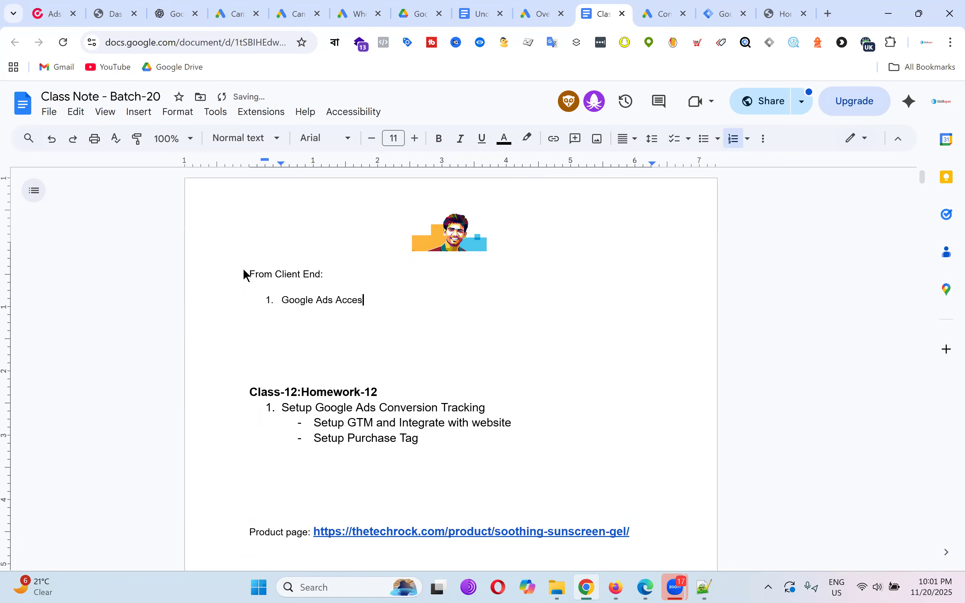
pyautogui.write('s')
pyautogui.press('Return')
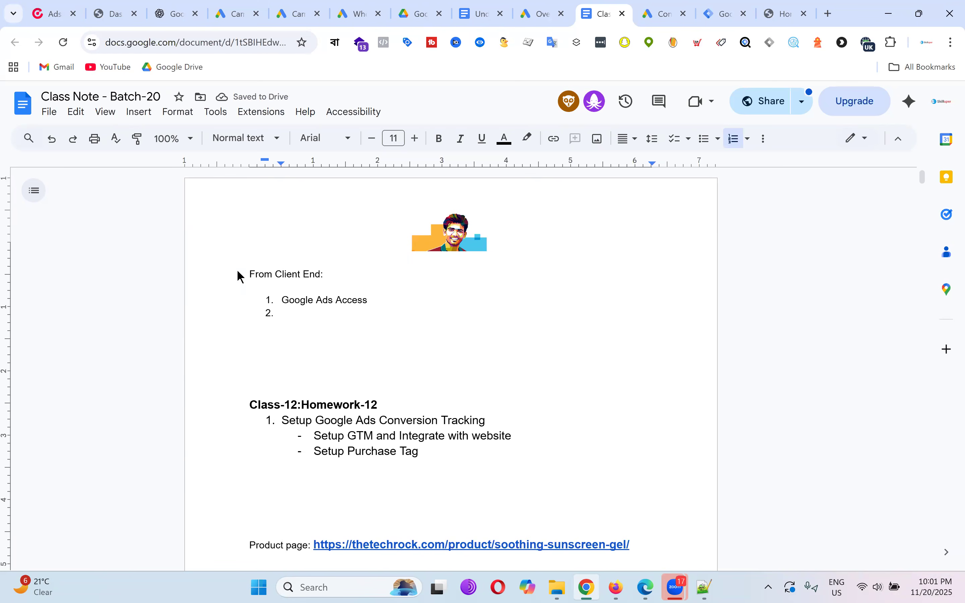
# Add 'GTM access' and 'GA4 Access' as the next numbered items and end the list.
pyautogui.write('GTM access')
pyautogui.press('Return')
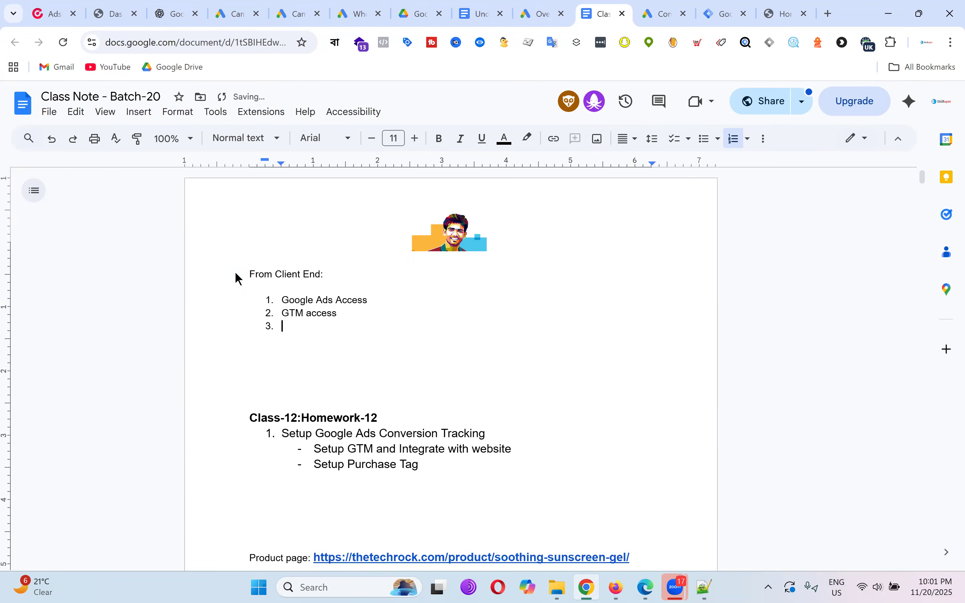
pyautogui.write('GA4 Access')
pyautogui.press('Return')
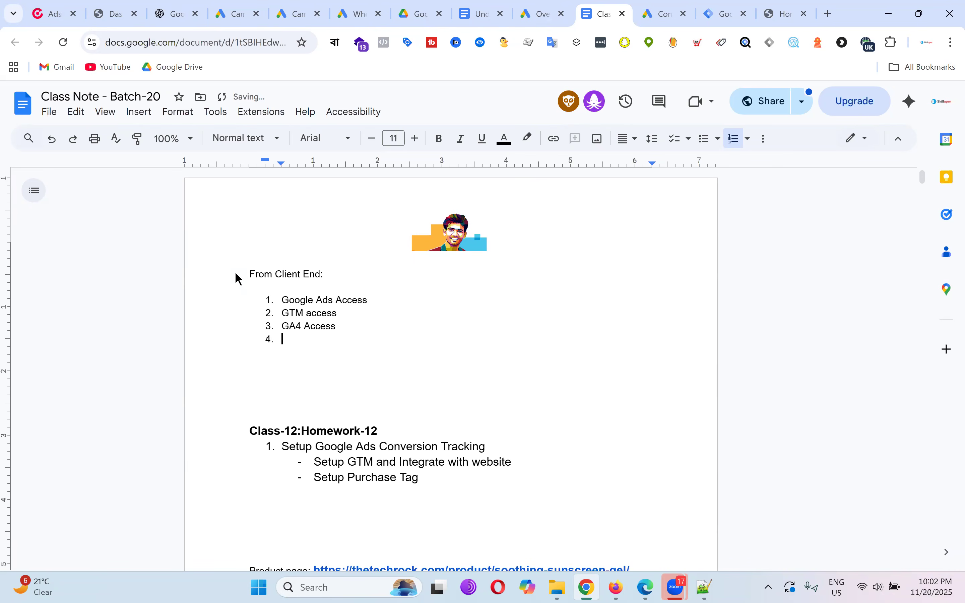
pyautogui.press('Return')
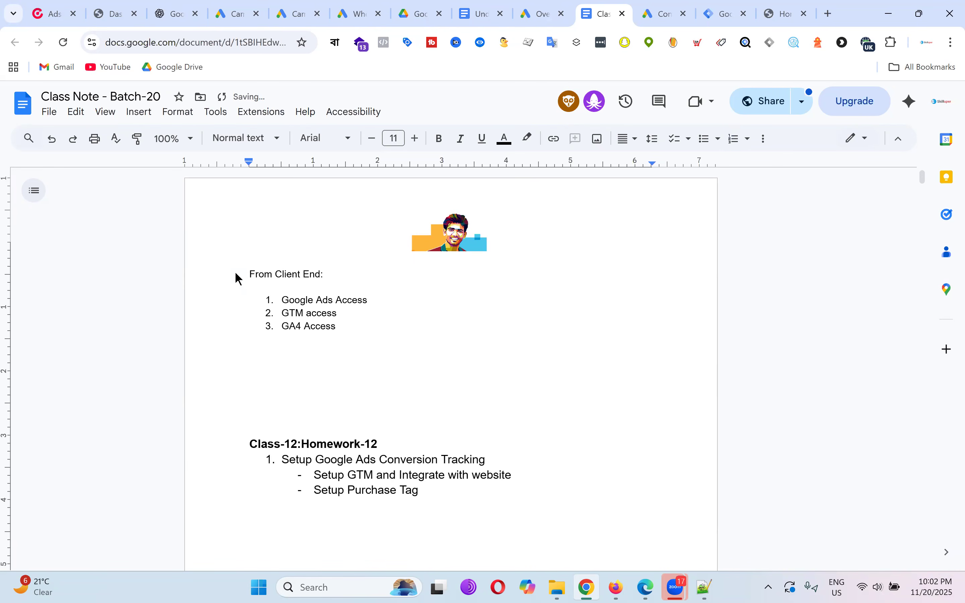
# Select the three client-access list items, then go back to Google Tag Manager.
pyautogui.moveTo(337, 327); pyautogui.dragTo(266, 306)
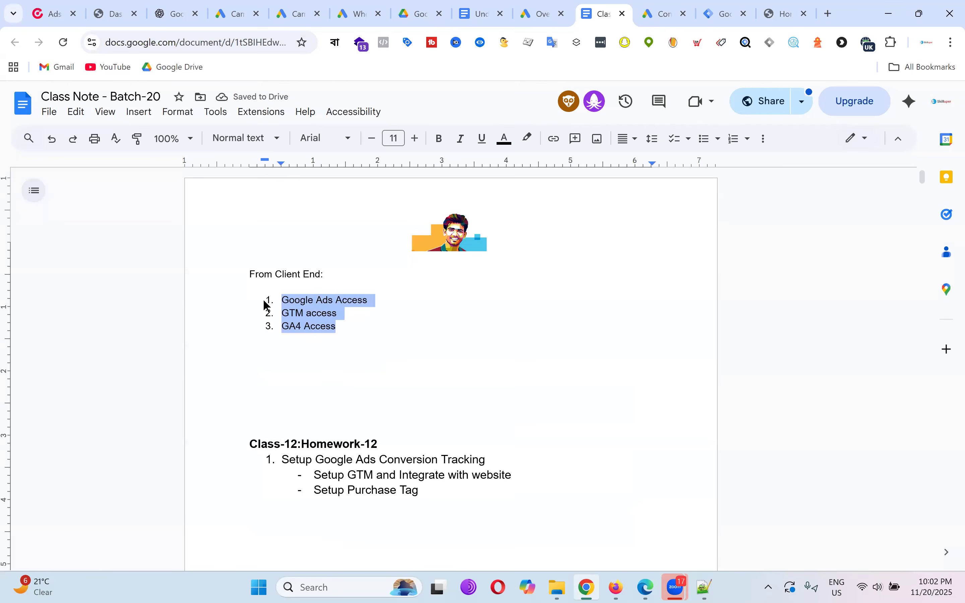
pyautogui.click(403, 320)
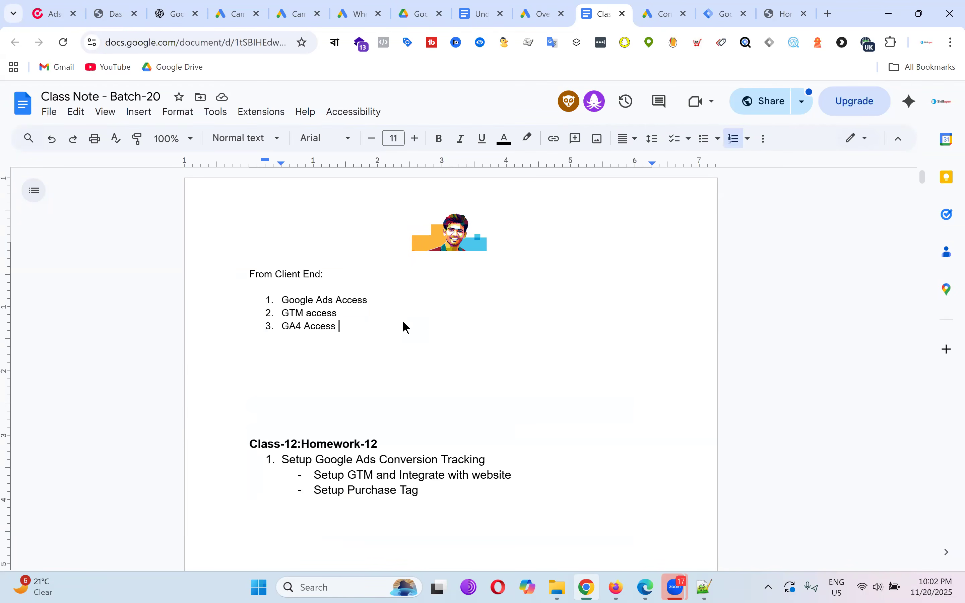
pyautogui.moveTo(339, 327); pyautogui.dragTo(250, 302)
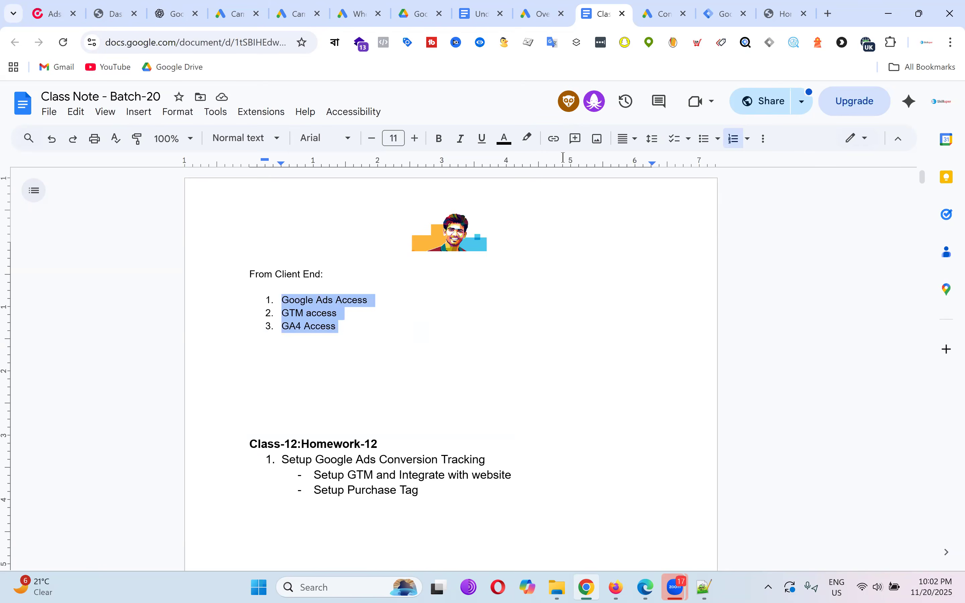
pyautogui.click(731, 3)
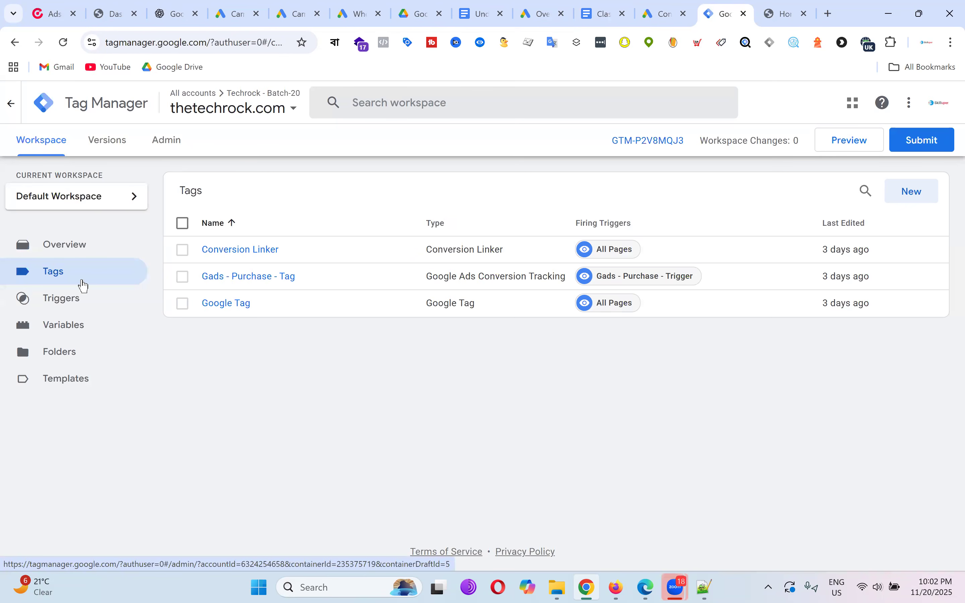
# From Admin, view the Techrock - Batch-20 account's user permissions.
pyautogui.click(170, 149)
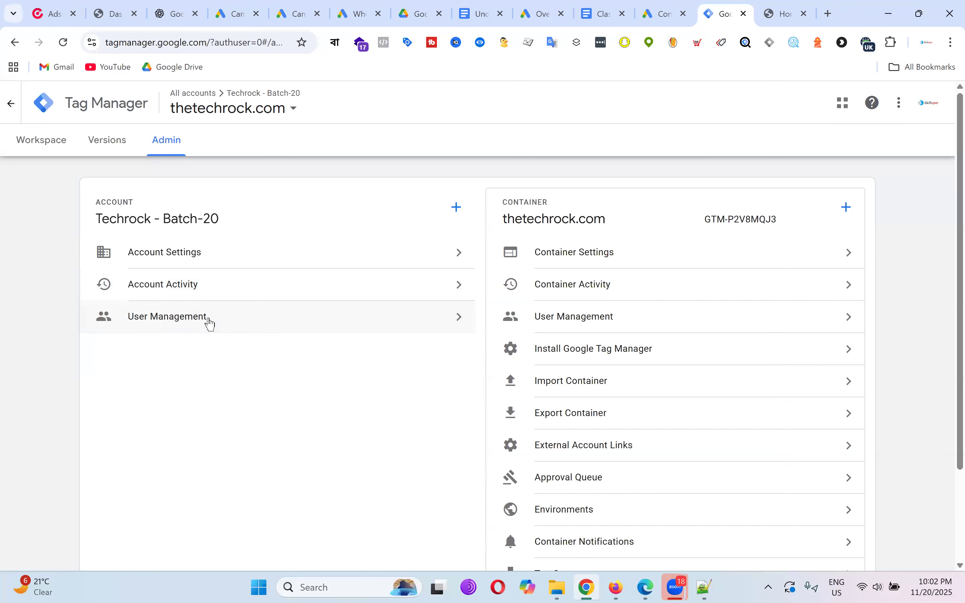
pyautogui.click(210, 324)
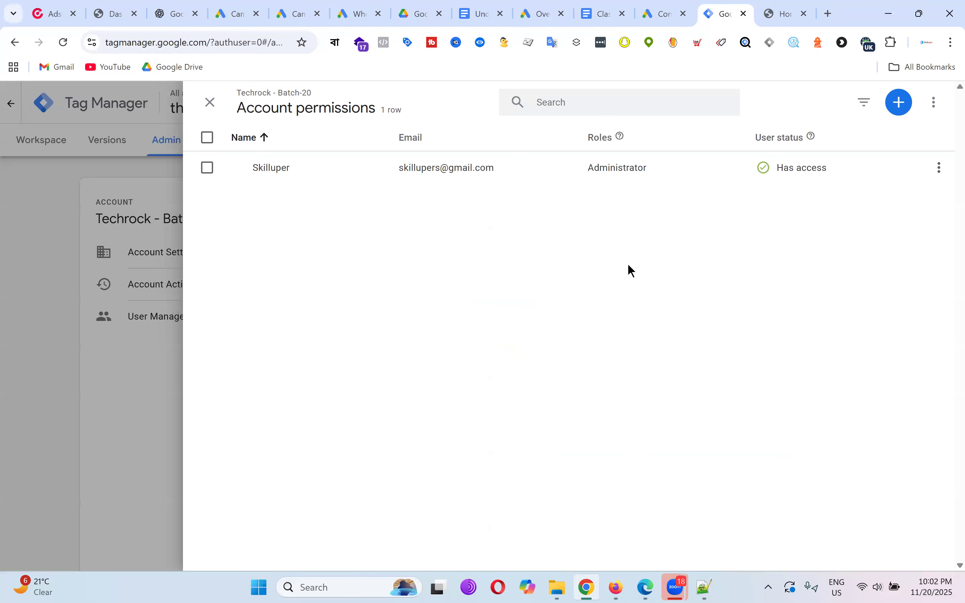
# Invite the client's e-mail address to the account with Publish rights on all containers.
pyautogui.click(903, 104)
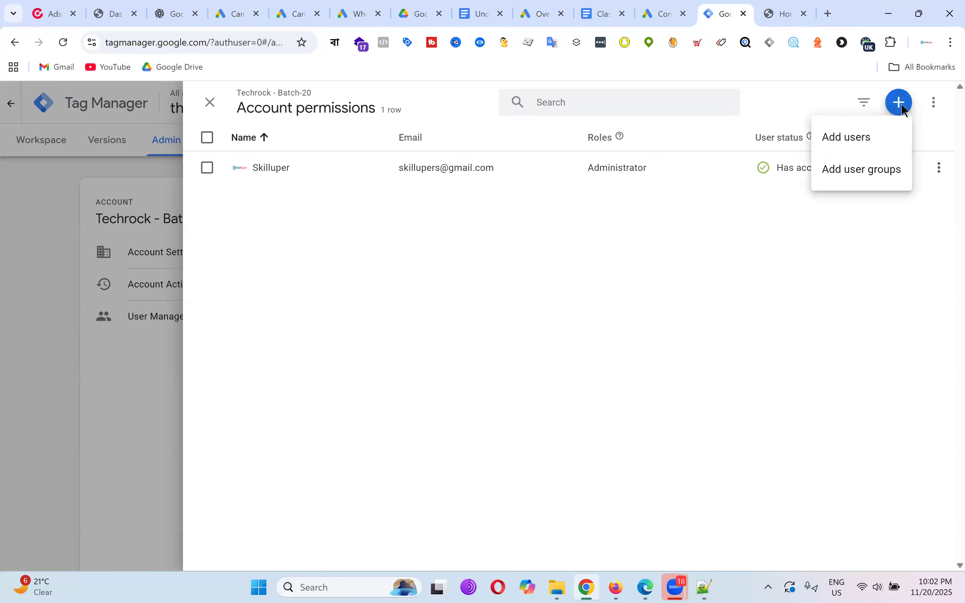
pyautogui.click(865, 141)
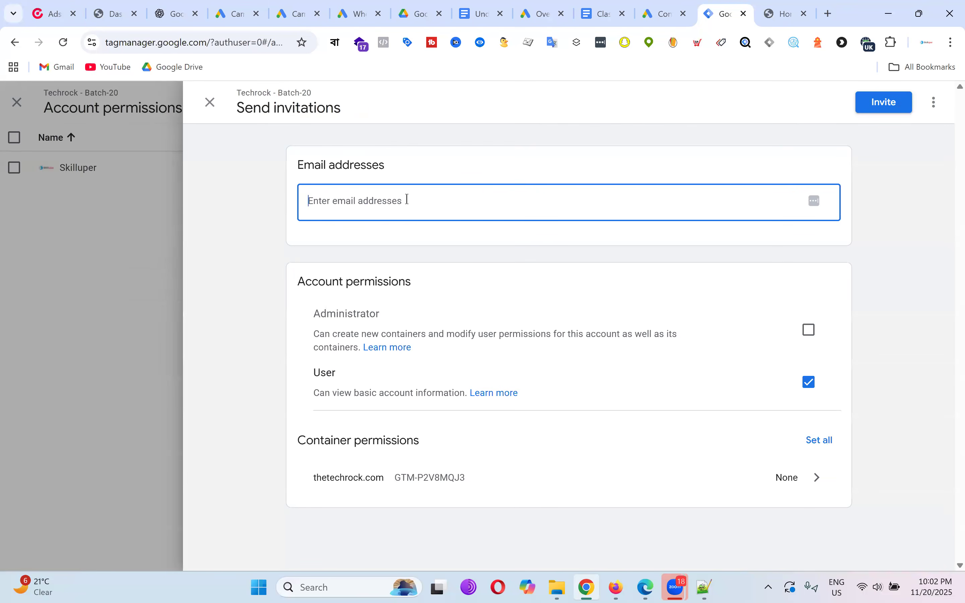
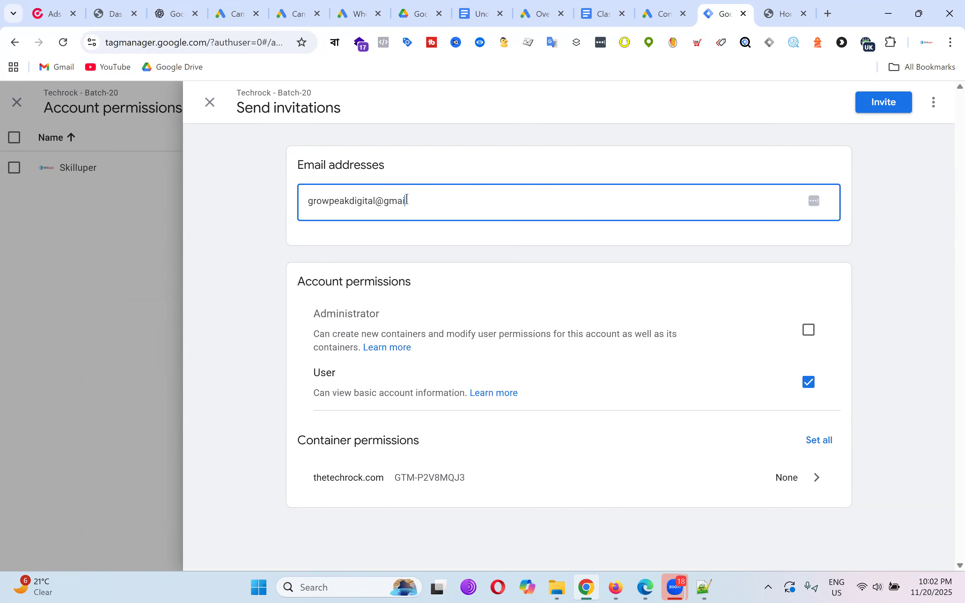
pyautogui.click(832, 444)
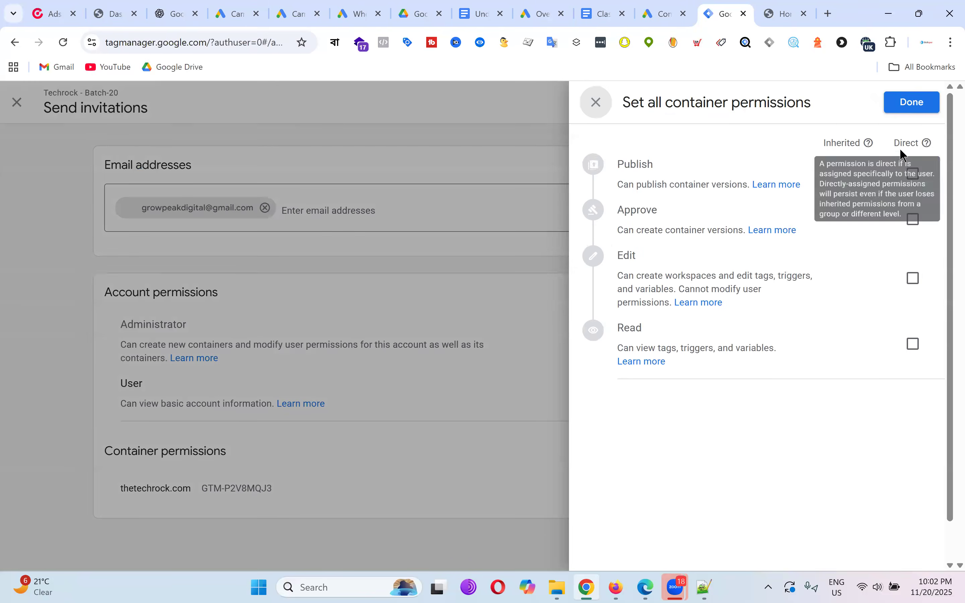
pyautogui.click(914, 174)
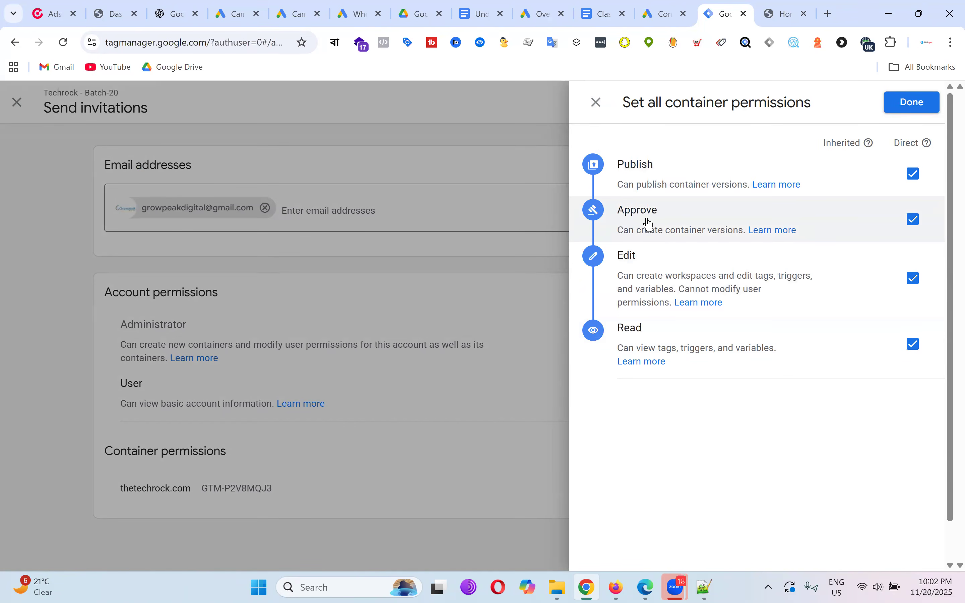
pyautogui.click(906, 102)
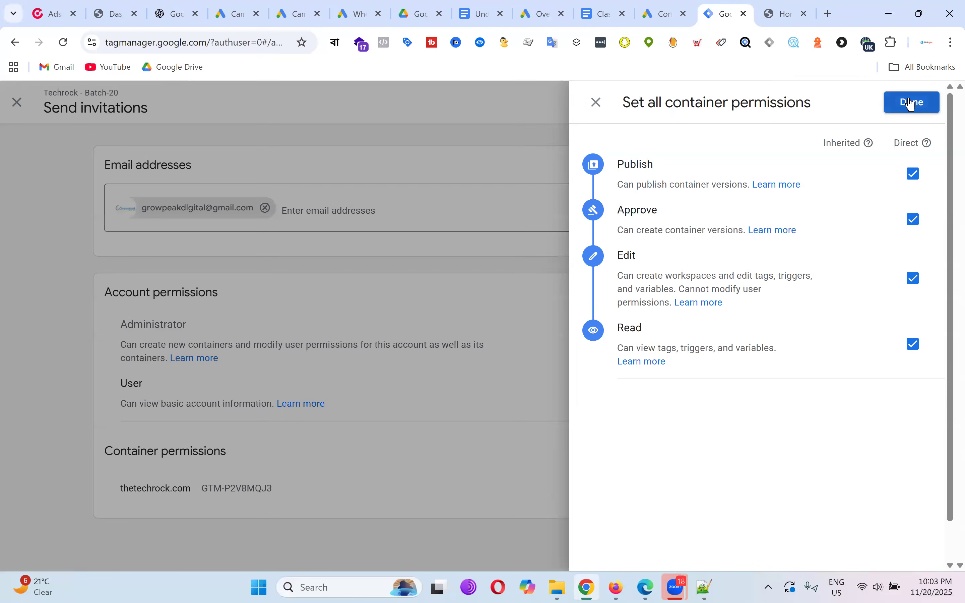
pyautogui.click(890, 108)
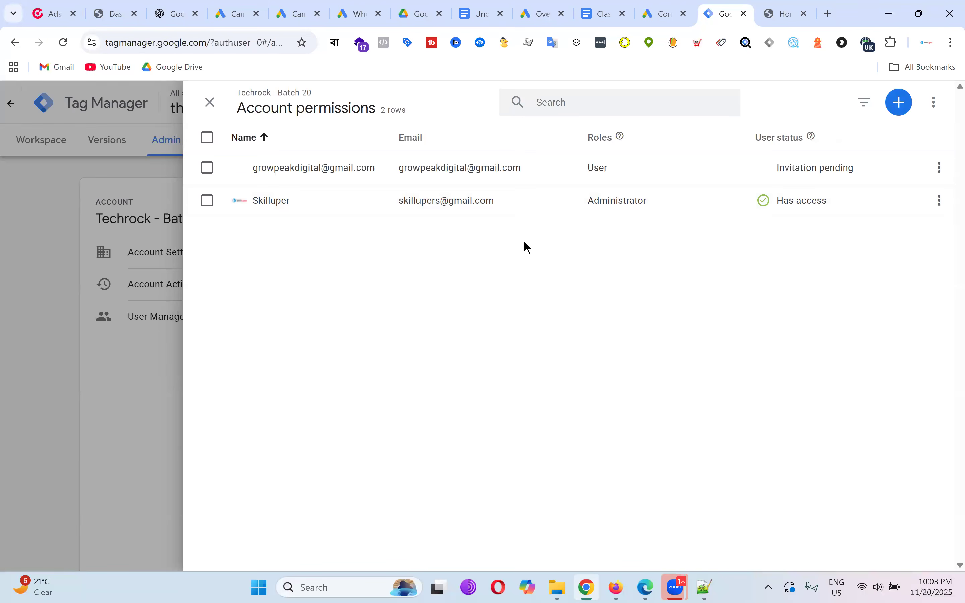
pyautogui.click(211, 103)
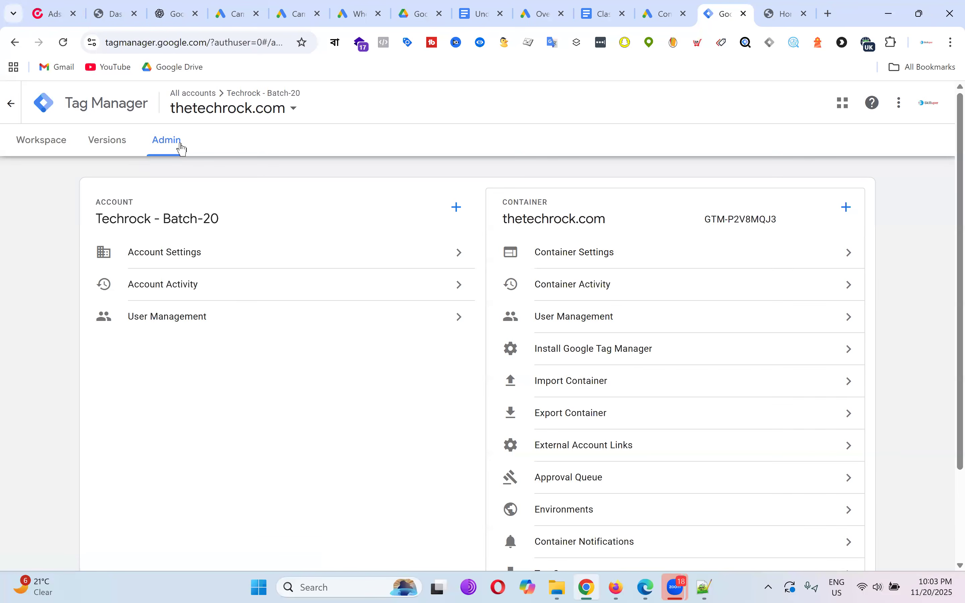
# Create a Web container named 'Shamim way' and dismiss its install-code dialog.
pyautogui.click(846, 207)
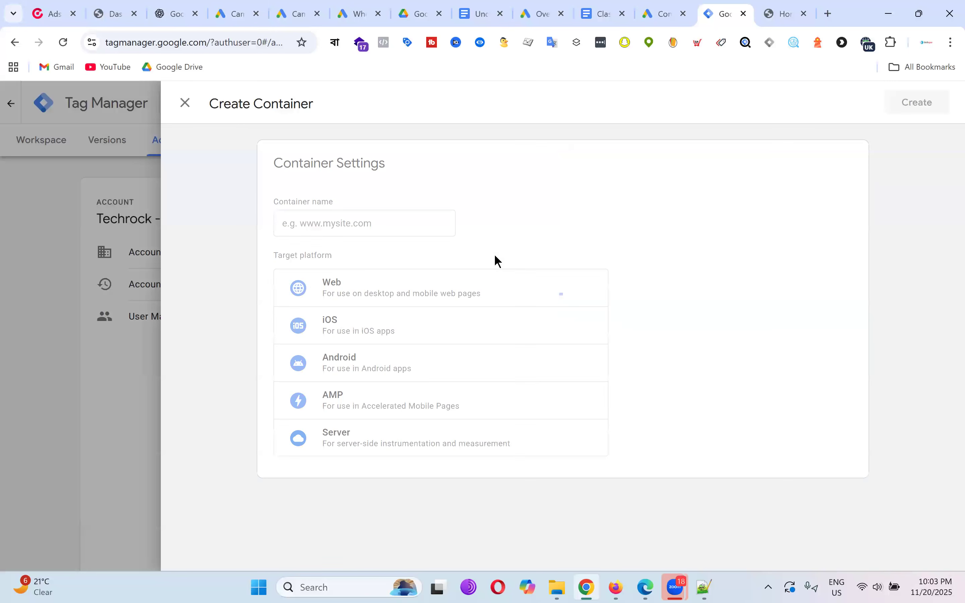
pyautogui.click(363, 226)
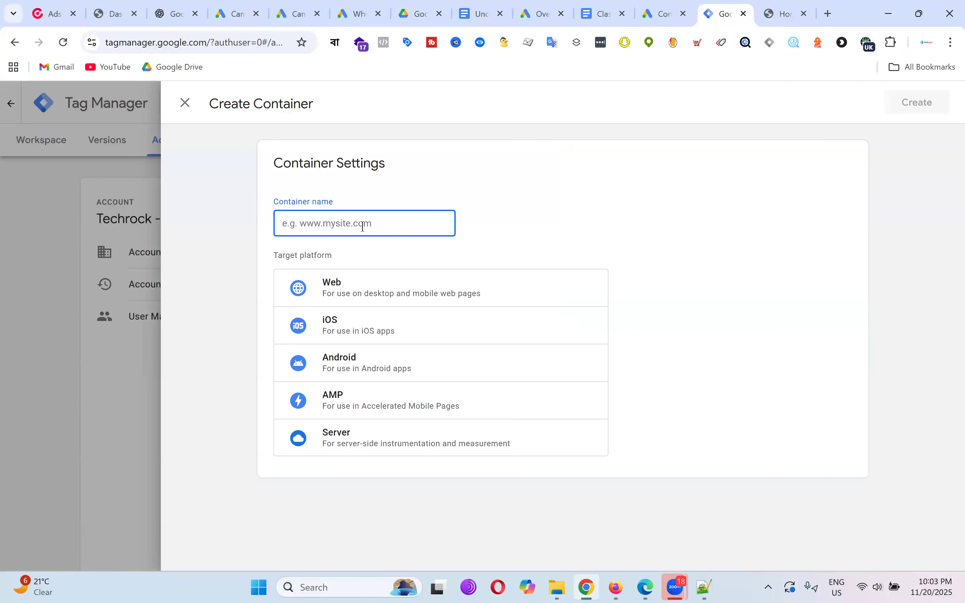
pyautogui.write('Shamim way')
pyautogui.click(373, 291)
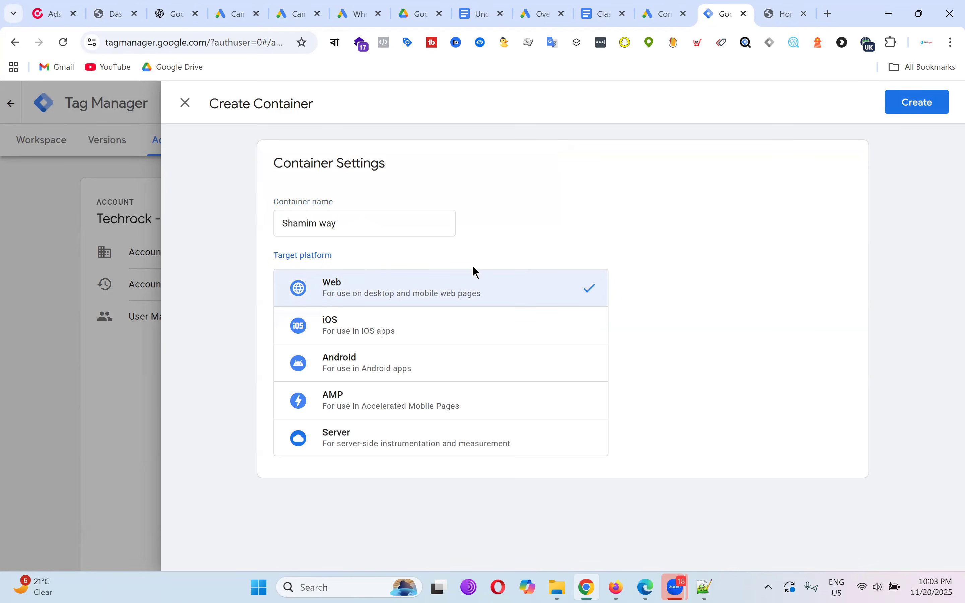
pyautogui.click(918, 108)
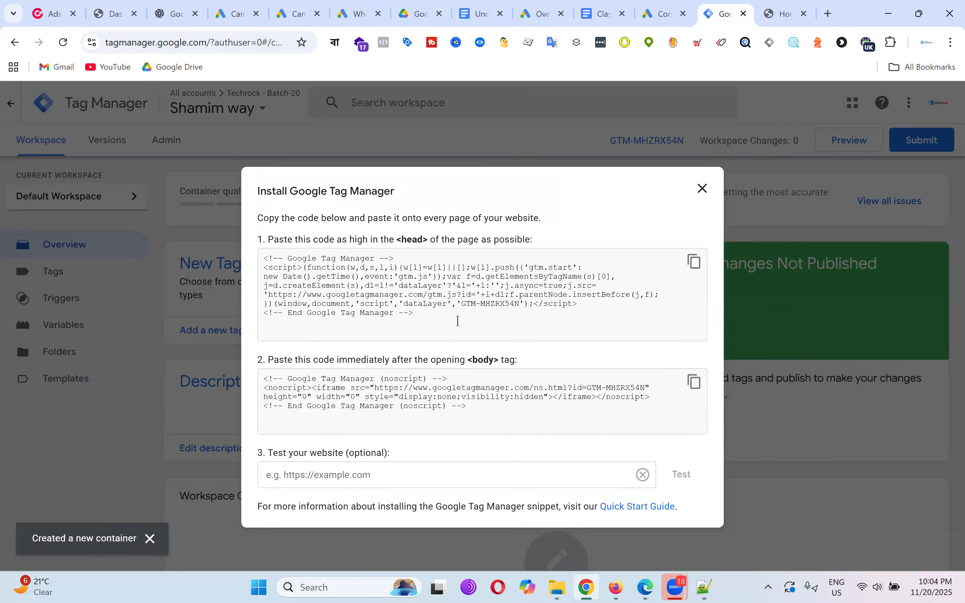
pyautogui.moveTo(463, 306); pyautogui.dragTo(521, 304)
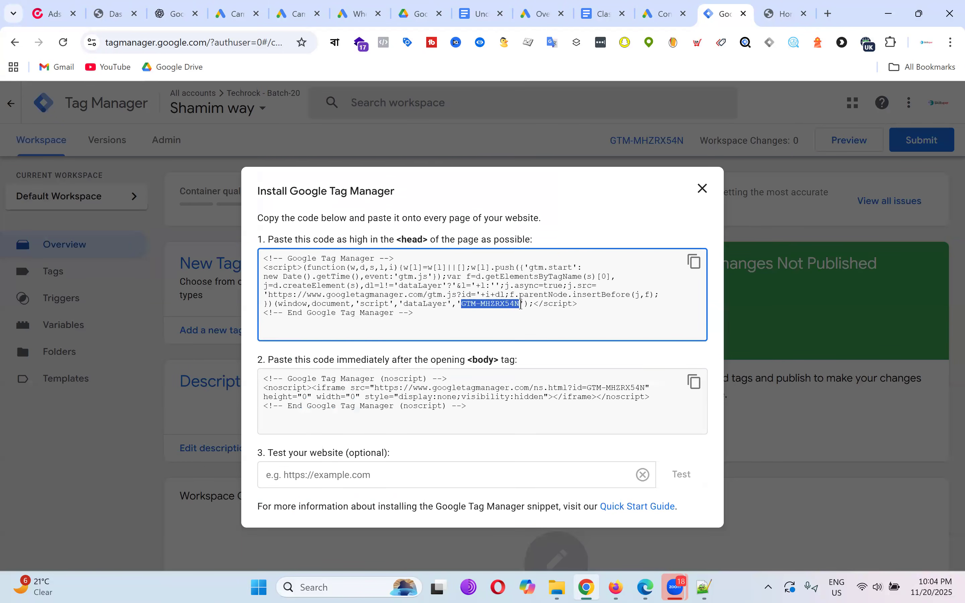
pyautogui.click(703, 189)
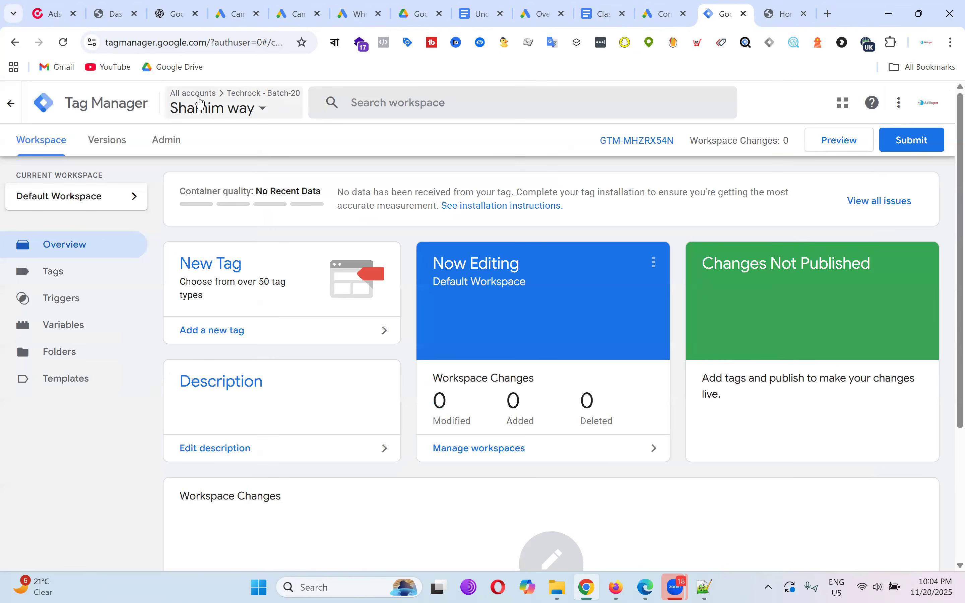
# Switch to the thetechrock.com container (GTM-P2V8MQJ3) in the Techrock - Batch-20 account.
pyautogui.click(200, 101)
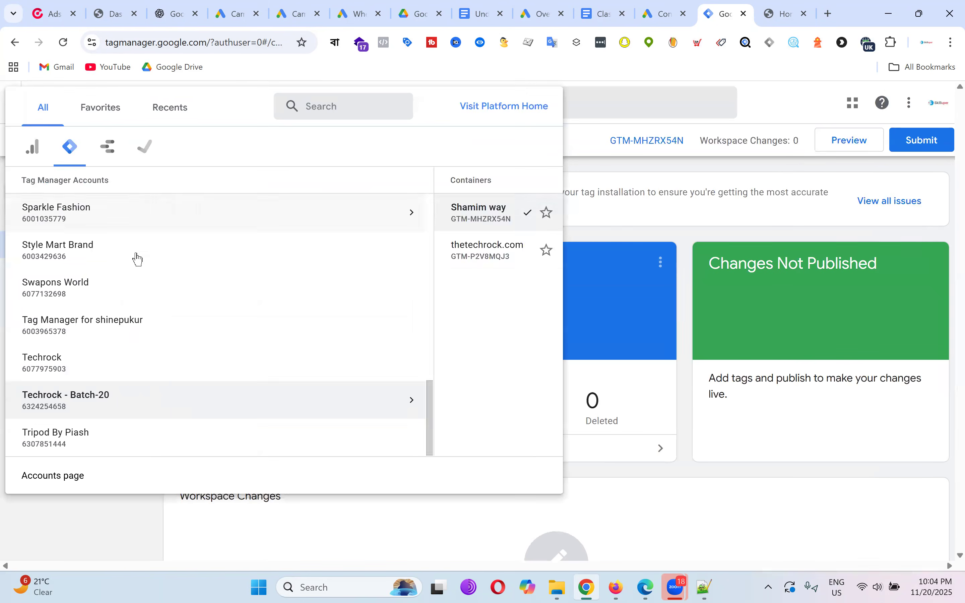
pyautogui.scroll(5, 138, 258)
pyautogui.scroll(5, 137, 257)
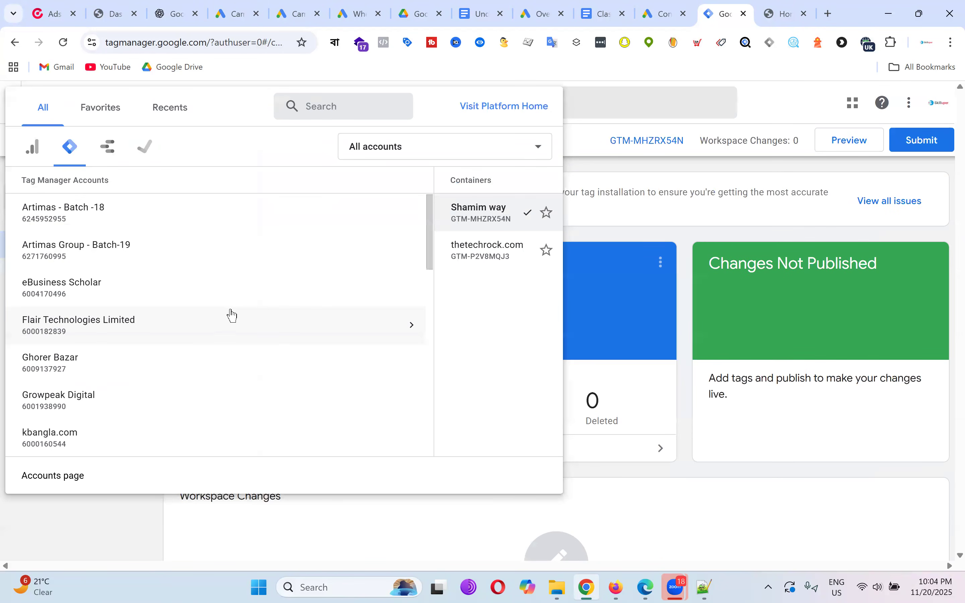
pyautogui.scroll(-5, 338, 277)
pyautogui.scroll(-10, 338, 277)
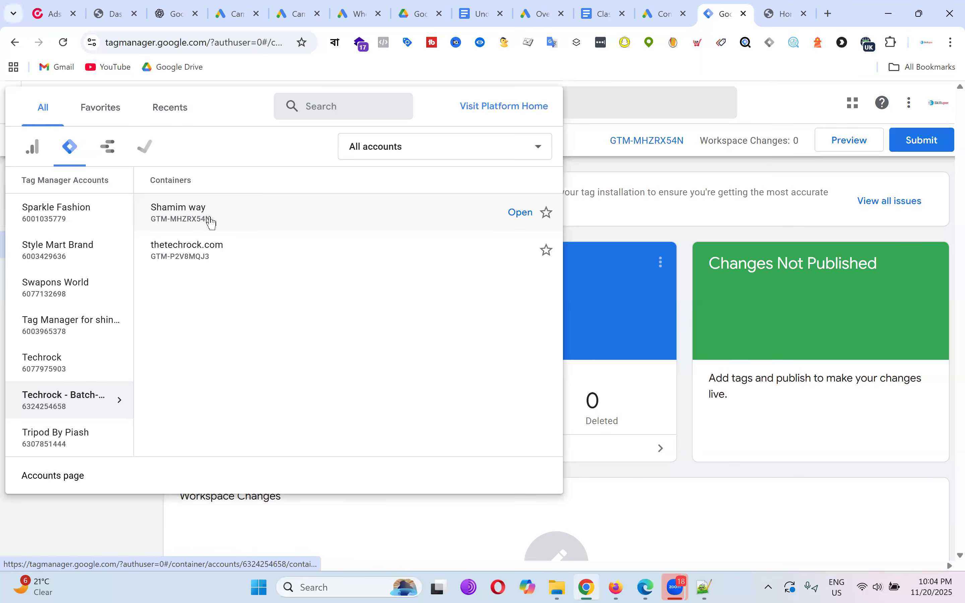
pyautogui.click(236, 260)
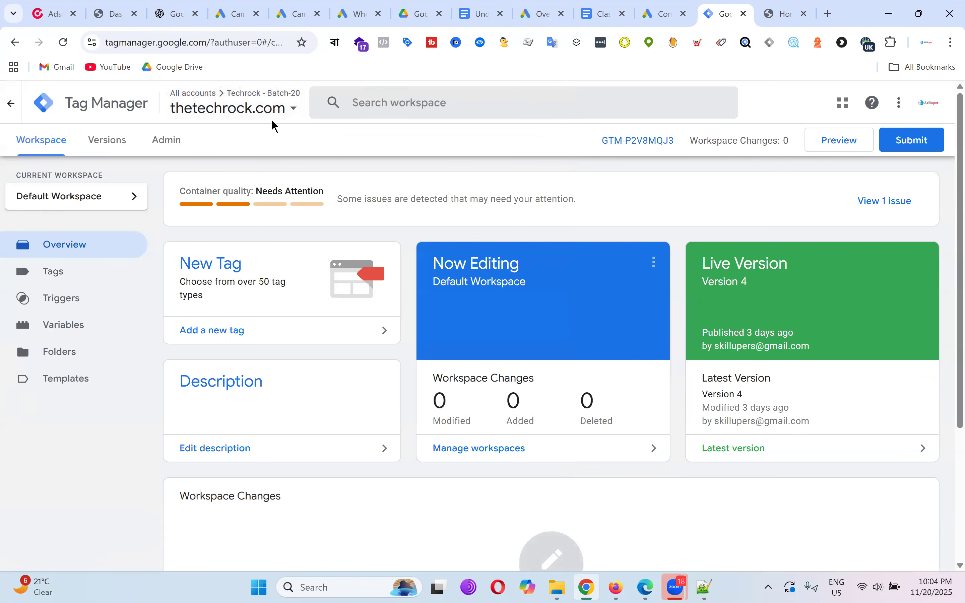
# Review the thetechrock.com container's user permissions from Admin, then dismiss the container picker.
pyautogui.click(167, 140)
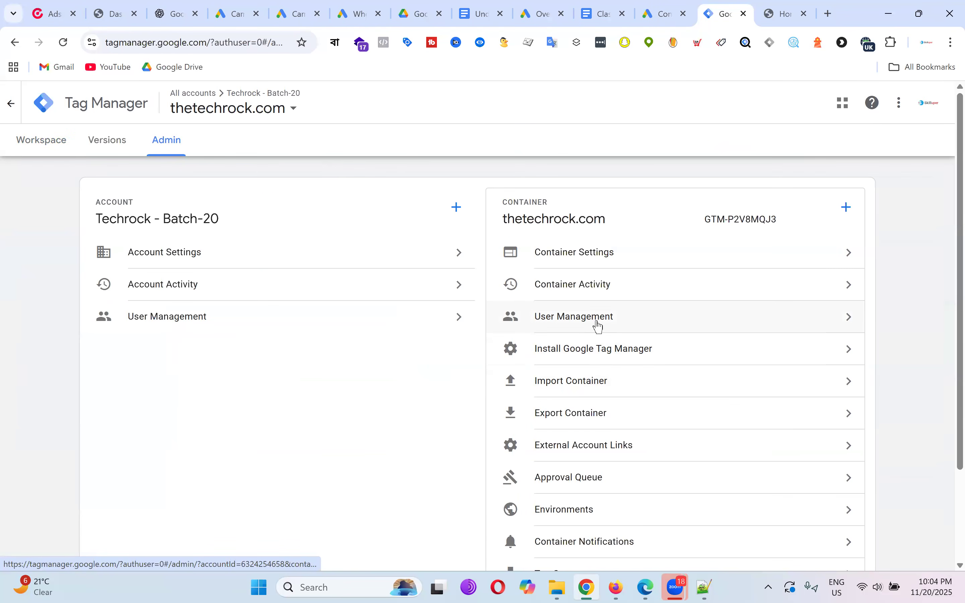
pyautogui.click(599, 326)
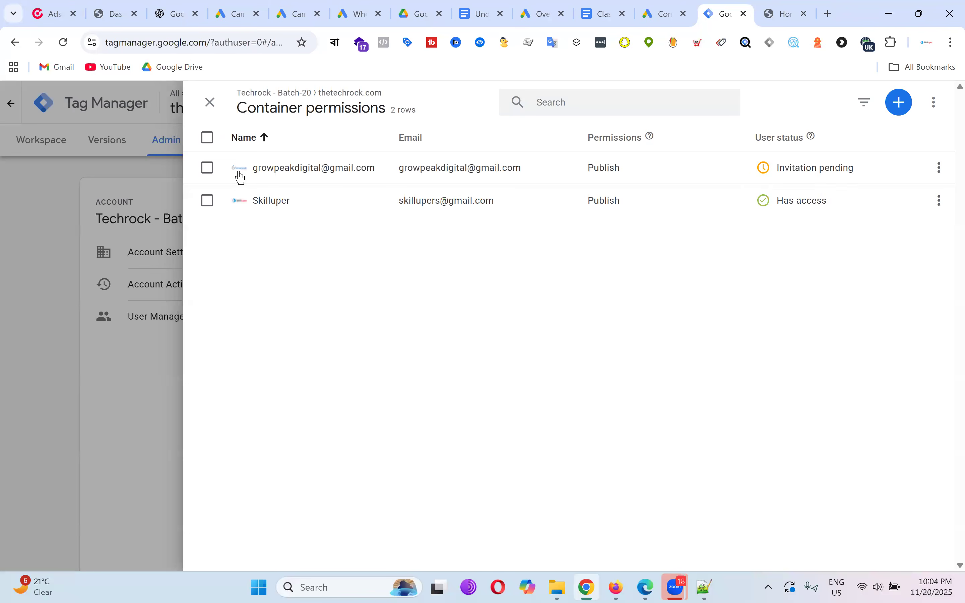
pyautogui.click(210, 102)
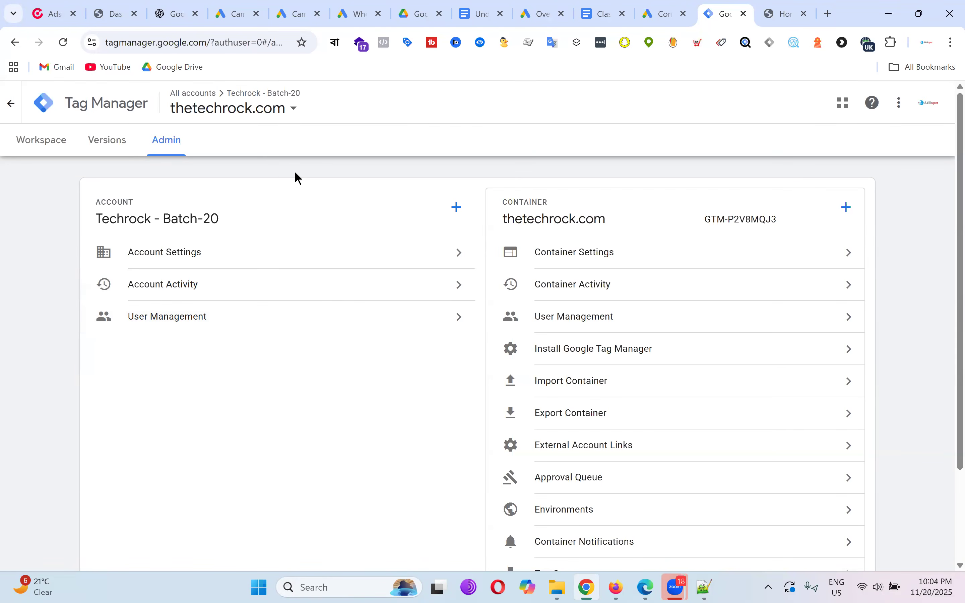
pyautogui.click(287, 119)
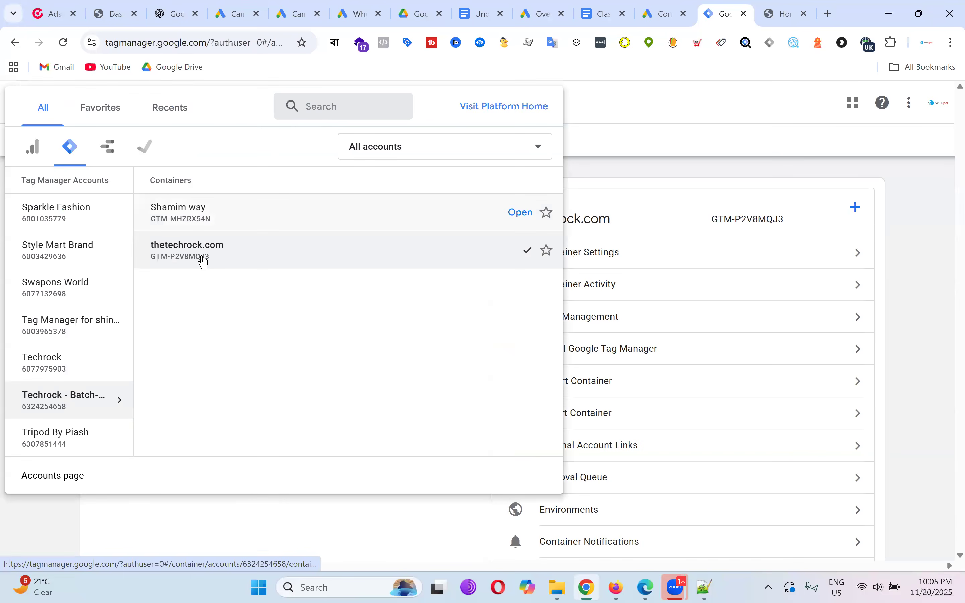
pyautogui.click(696, 205)
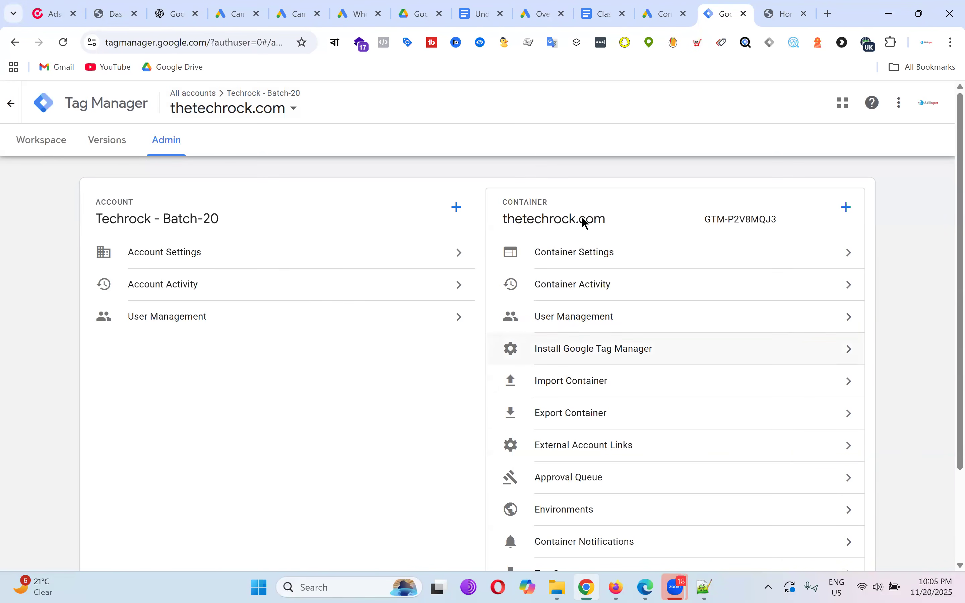
# Switch to the GTM-MHZRX54N container and view its container user permissions.
pyautogui.click(280, 109)
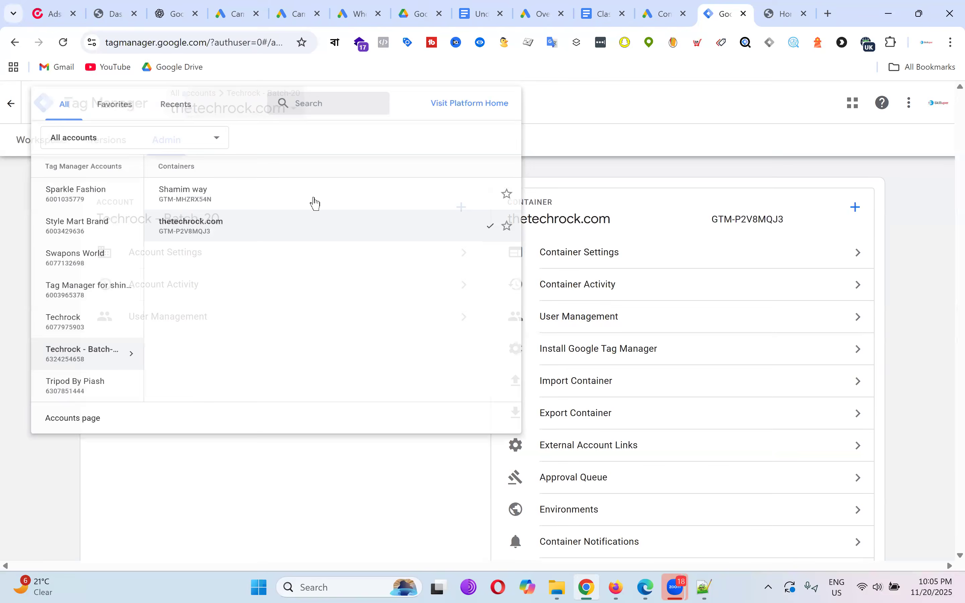
pyautogui.click(243, 215)
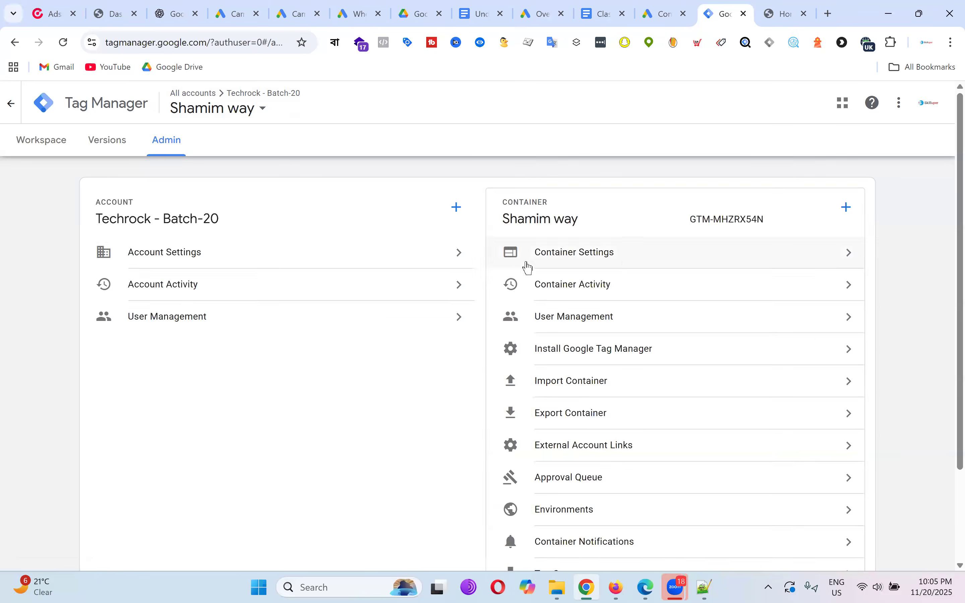
pyautogui.scroll(-3, 678, 328)
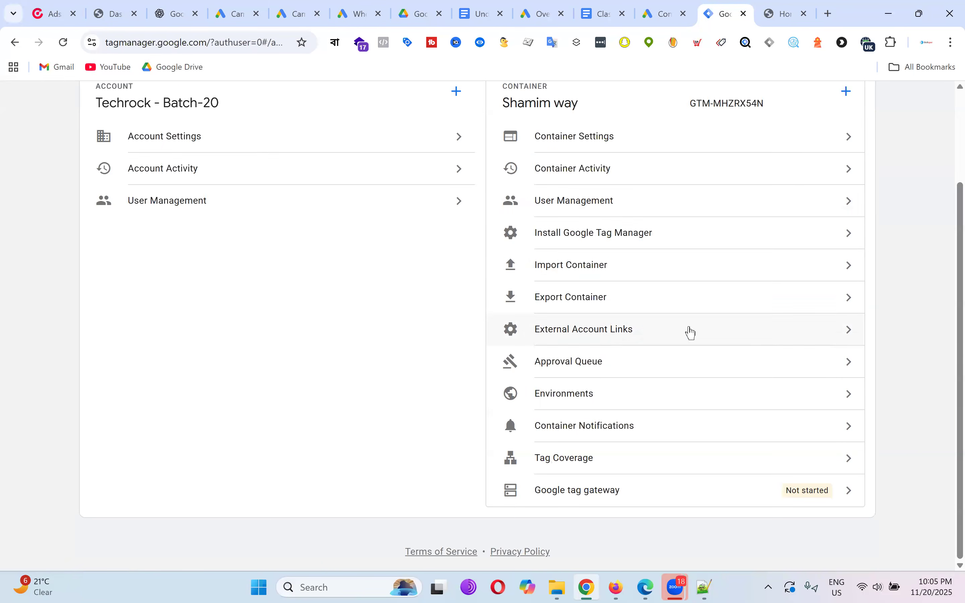
pyautogui.click(595, 207)
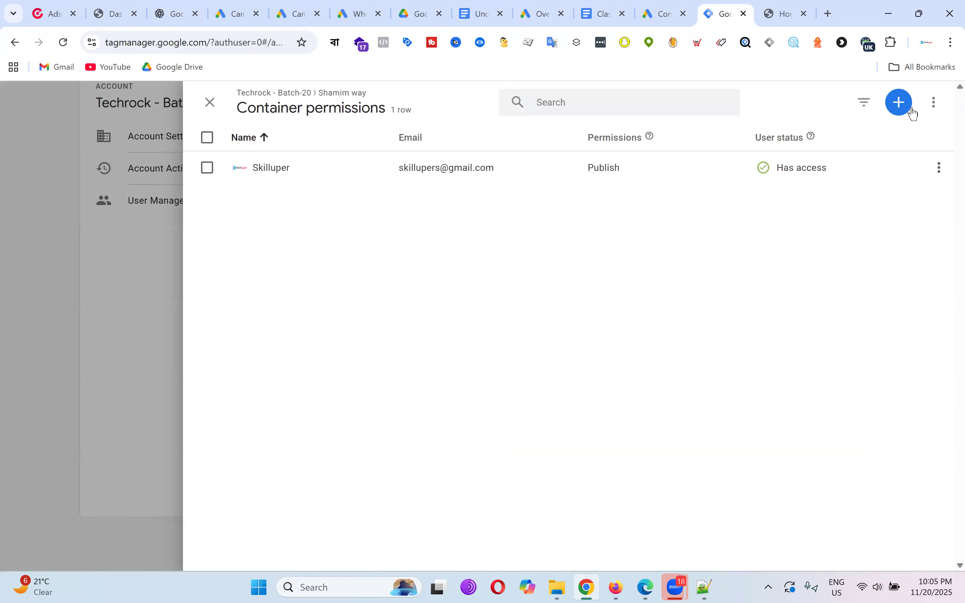
# Invite the client's e-mail address to the Shamim way container with Publish permission.
pyautogui.click(900, 102)
pyautogui.click(845, 140)
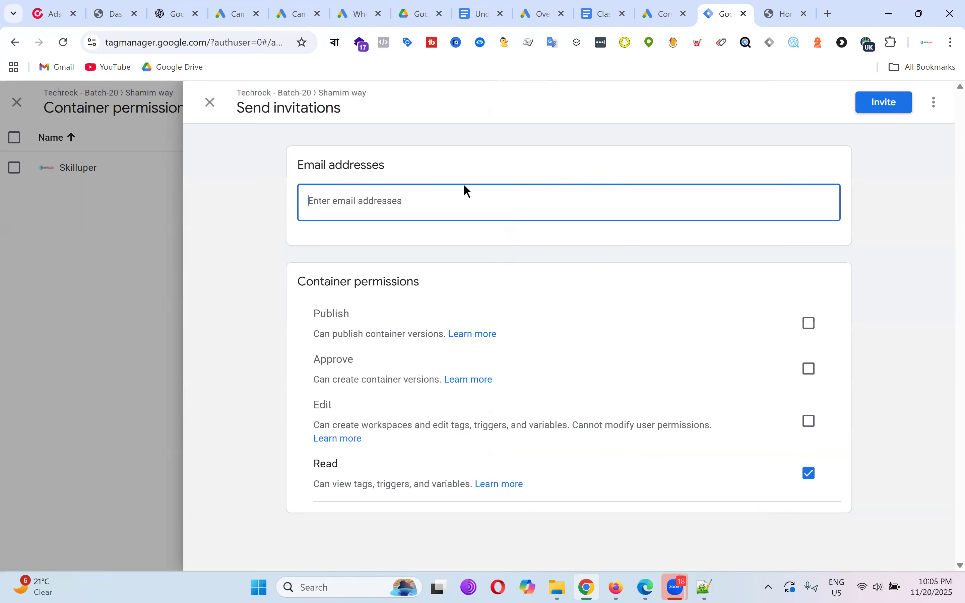
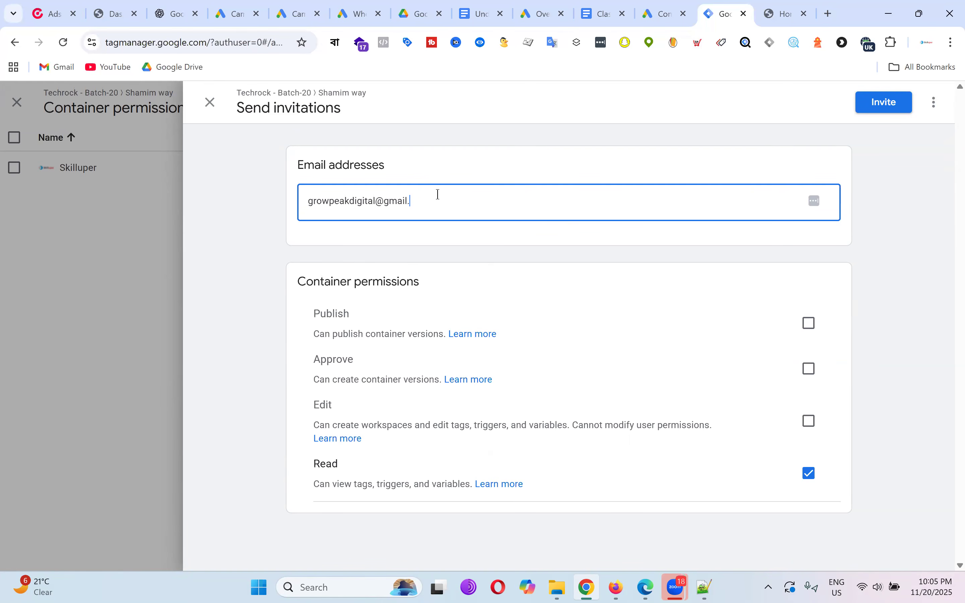
pyautogui.click(809, 323)
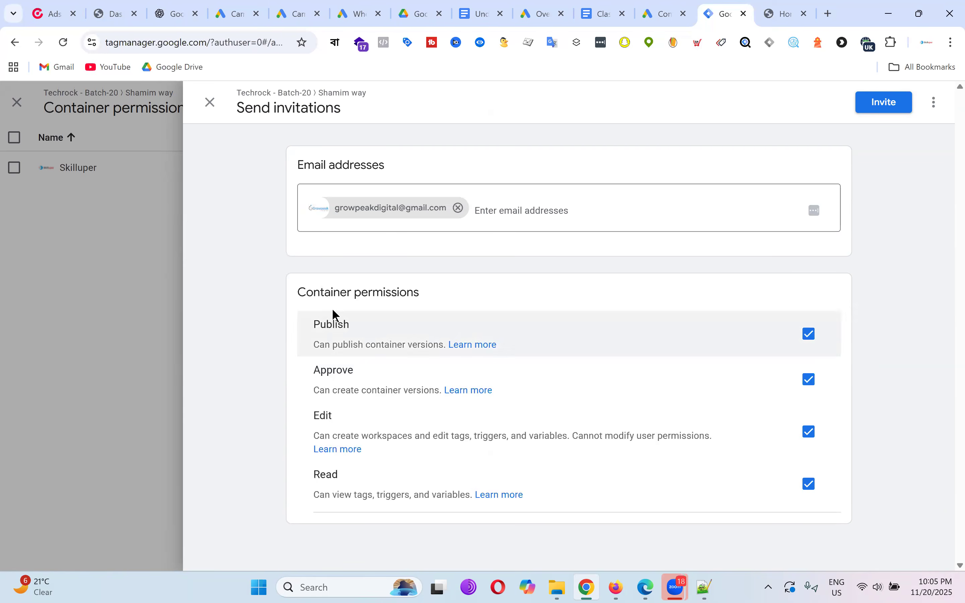
pyautogui.click(885, 104)
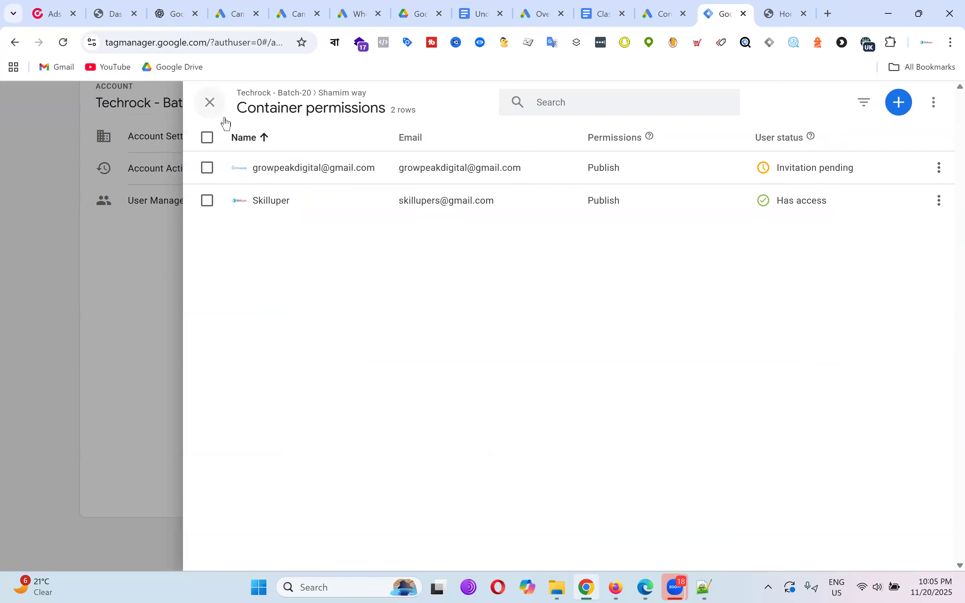
# Close the container permissions list and return to the workspace overview.
pyautogui.click(210, 102)
pyautogui.scroll(3, 298, 251)
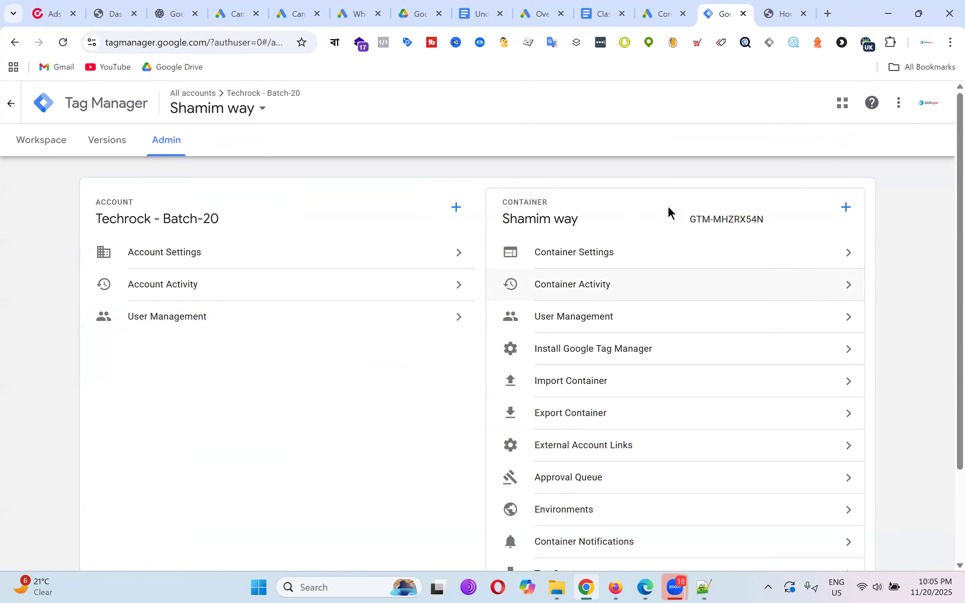
pyautogui.scroll(-3, 680, 275)
pyautogui.scroll(3, 636, 194)
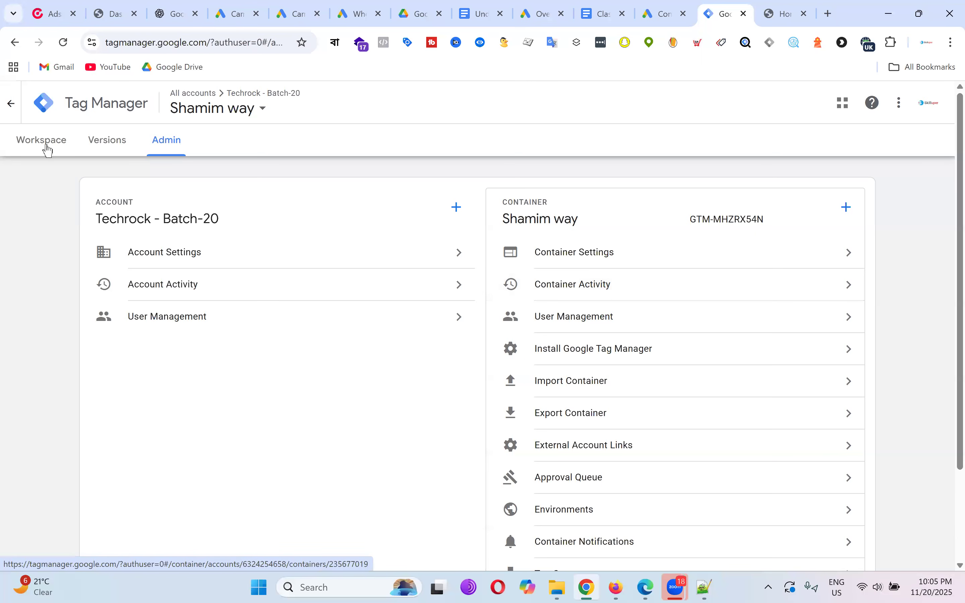
pyautogui.click(47, 151)
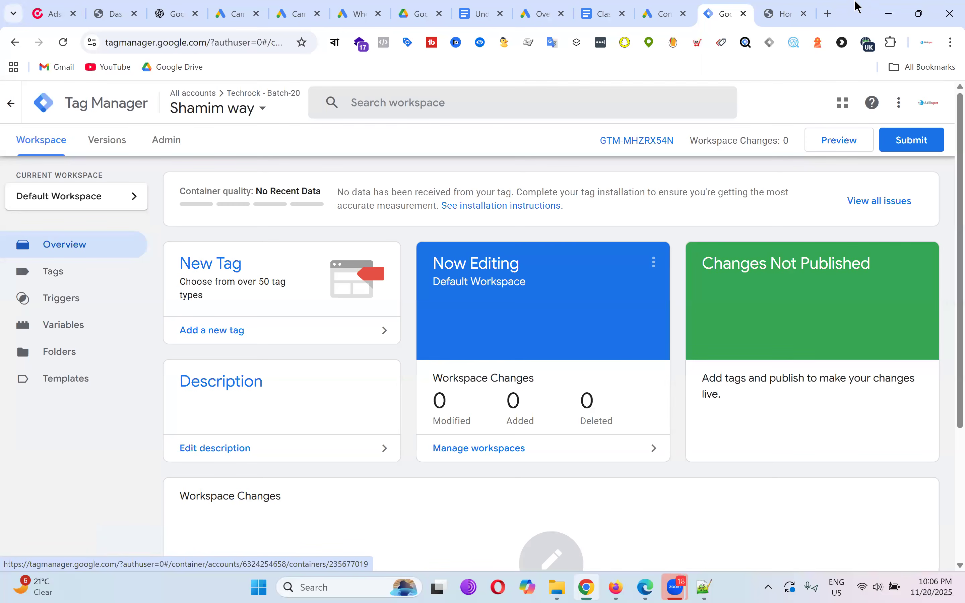
# On thetechrock.com, add Balancing Daily Cleanser (34.90$) to the cart.
pyautogui.click(791, 8)
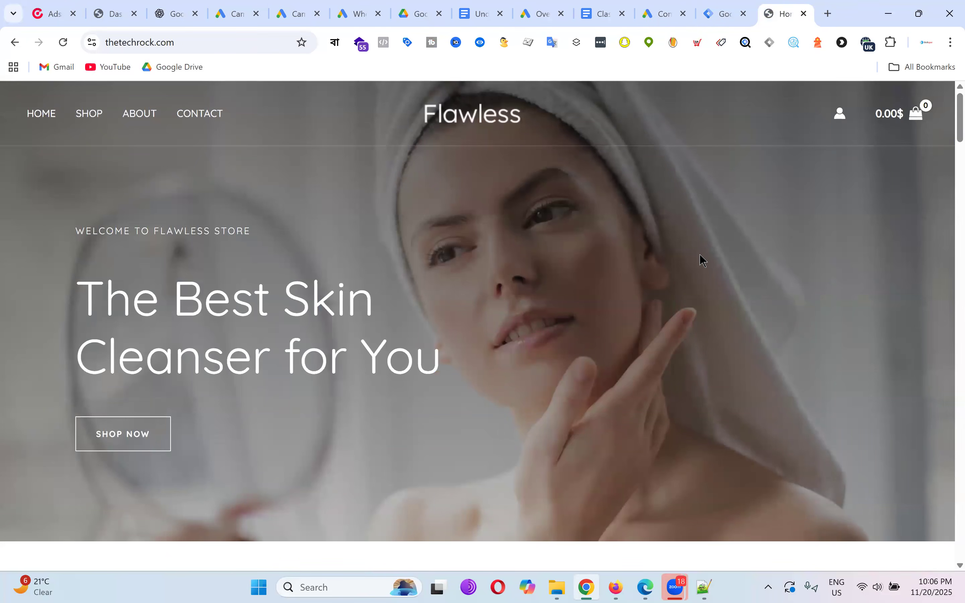
pyautogui.scroll(-10, 706, 280)
pyautogui.scroll(-12, 707, 280)
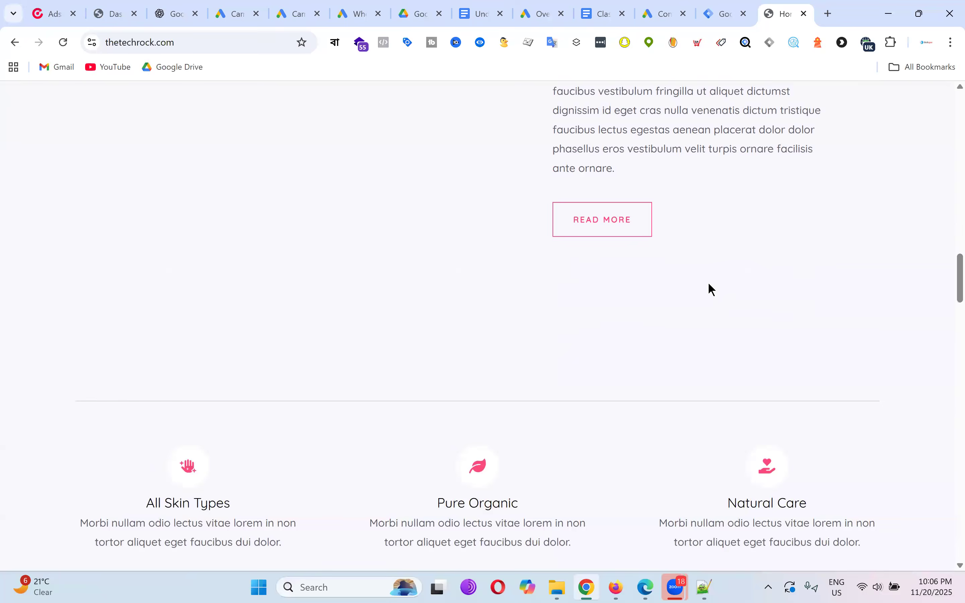
pyautogui.scroll(9, 709, 285)
pyautogui.click(354, 406)
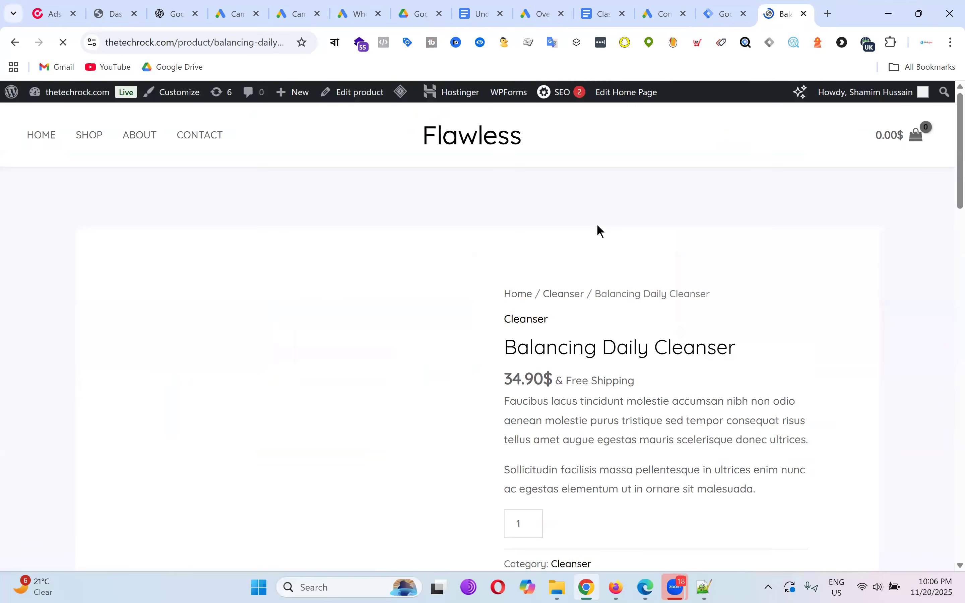
pyautogui.scroll(-5, 638, 251)
pyautogui.click(618, 254)
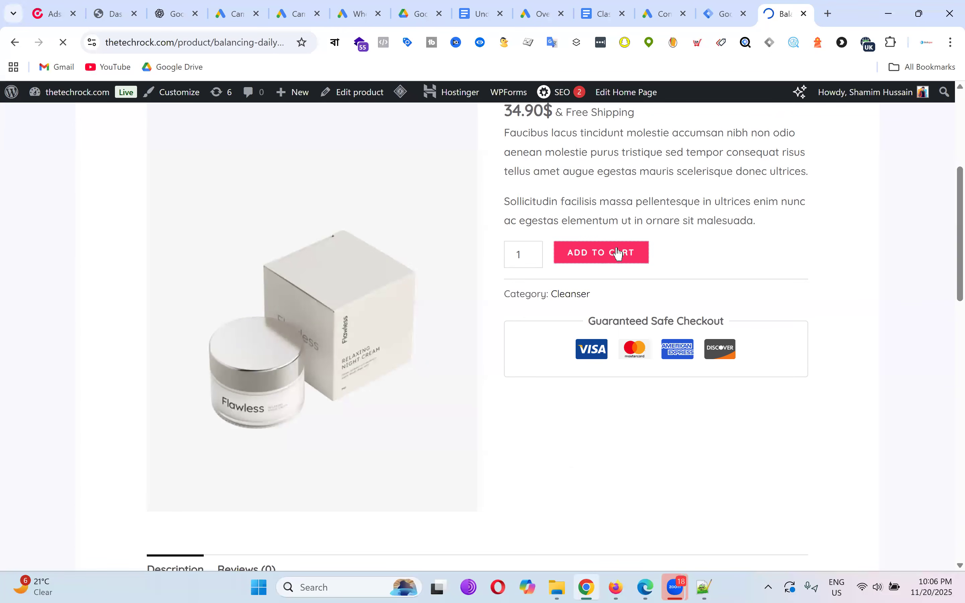
# Place the cash-on-delivery test order from checkout.
pyautogui.scroll(-3, 698, 284)
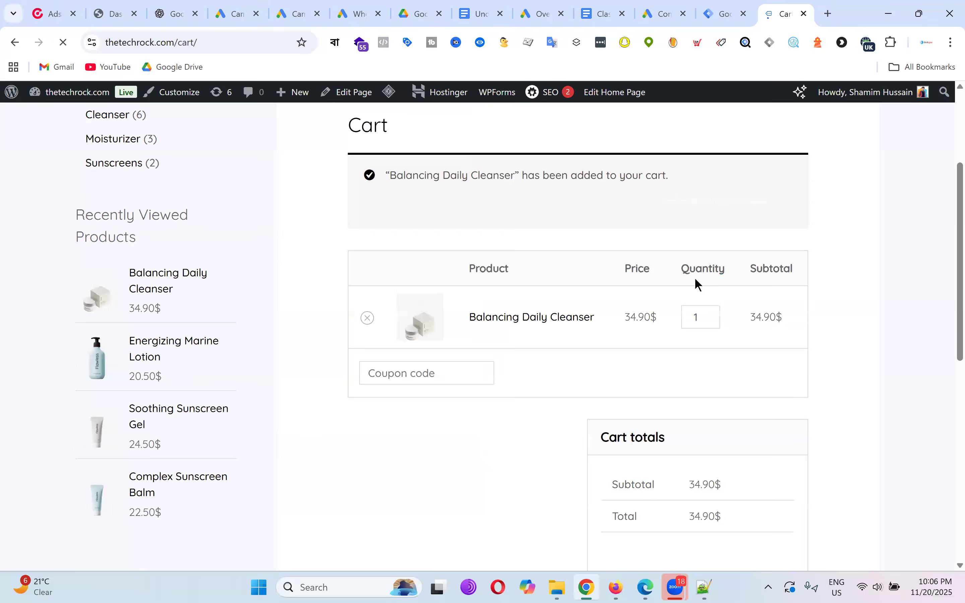
pyautogui.scroll(-6, 696, 279)
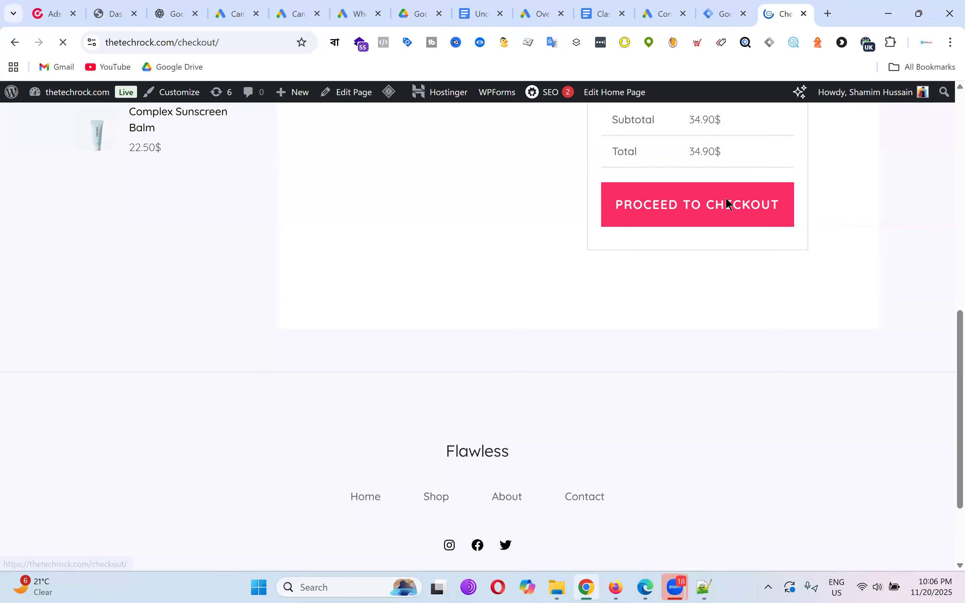
pyautogui.scroll(-9, 566, 248)
pyautogui.scroll(6, 573, 250)
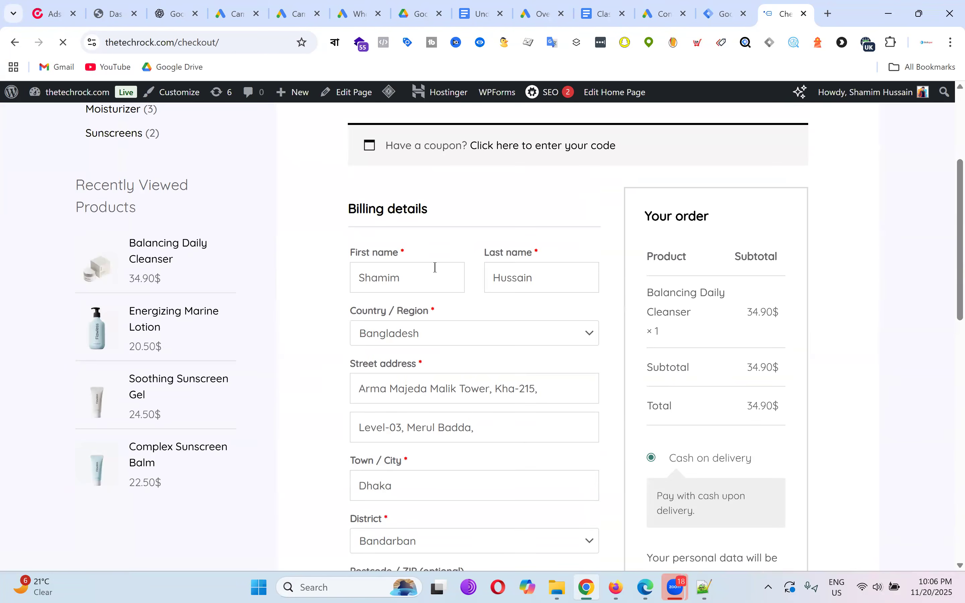
pyautogui.scroll(-5, 512, 251)
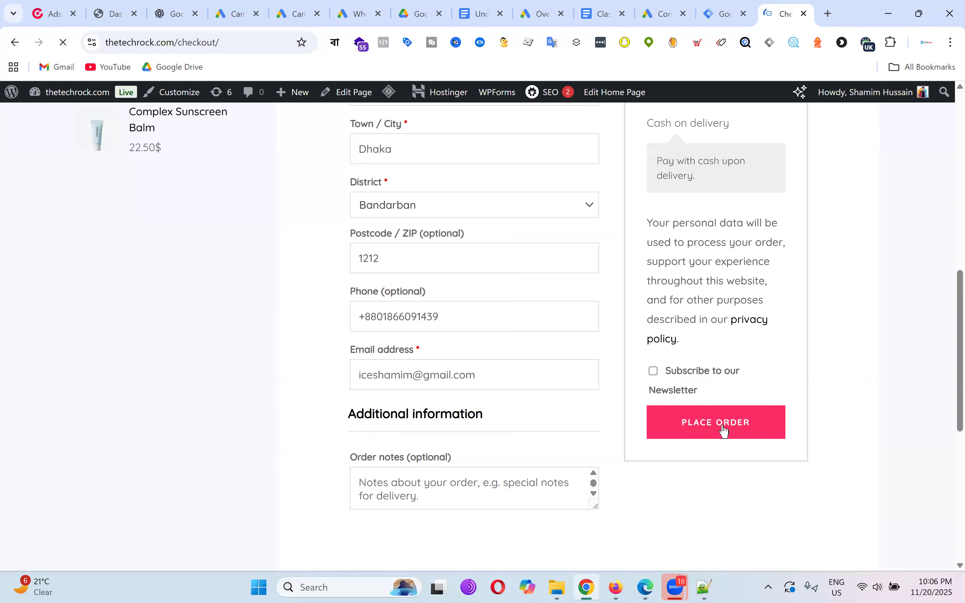
pyautogui.click(723, 429)
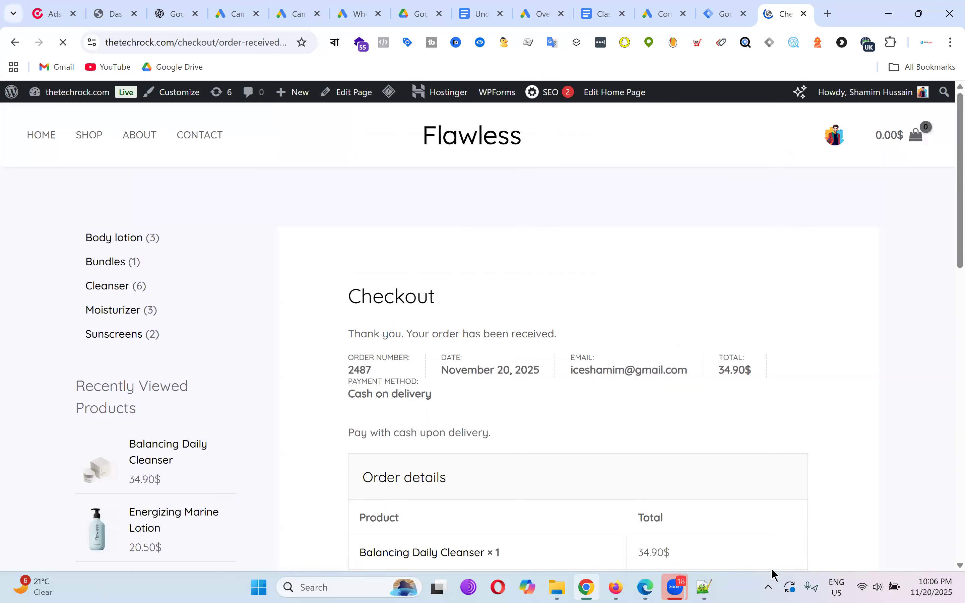
# Scroll through the order-received page showing the 34.90$ cash-on-delivery order.
pyautogui.scroll(-7, 656, 272)
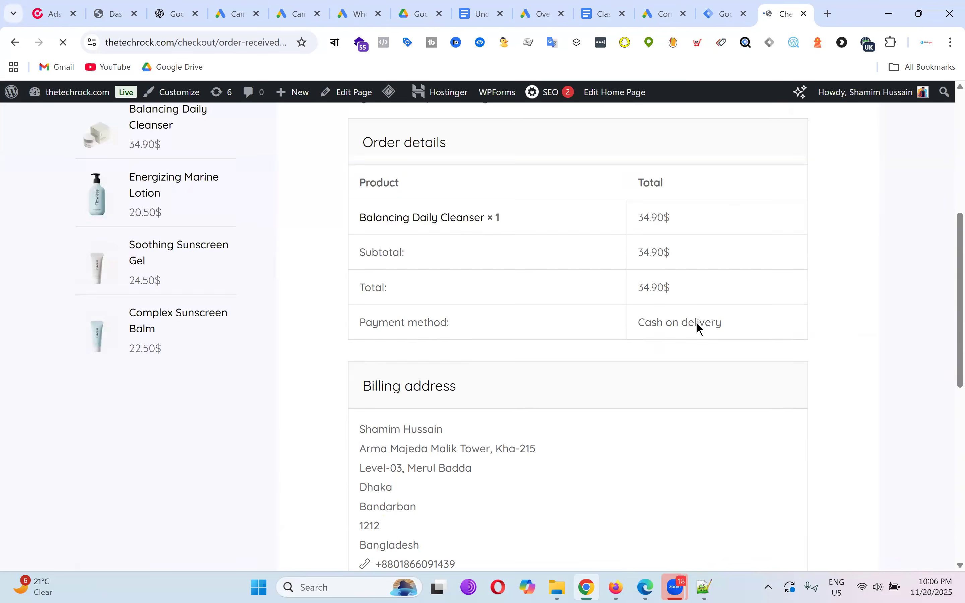
pyautogui.scroll(-10, 696, 323)
pyautogui.scroll(17, 696, 322)
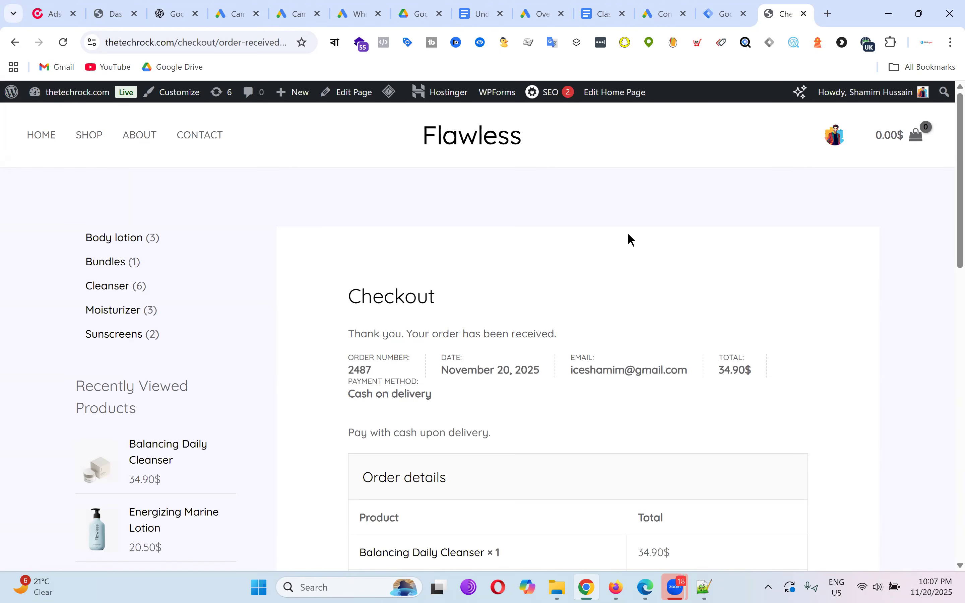
pyautogui.scroll(-3, 778, 243)
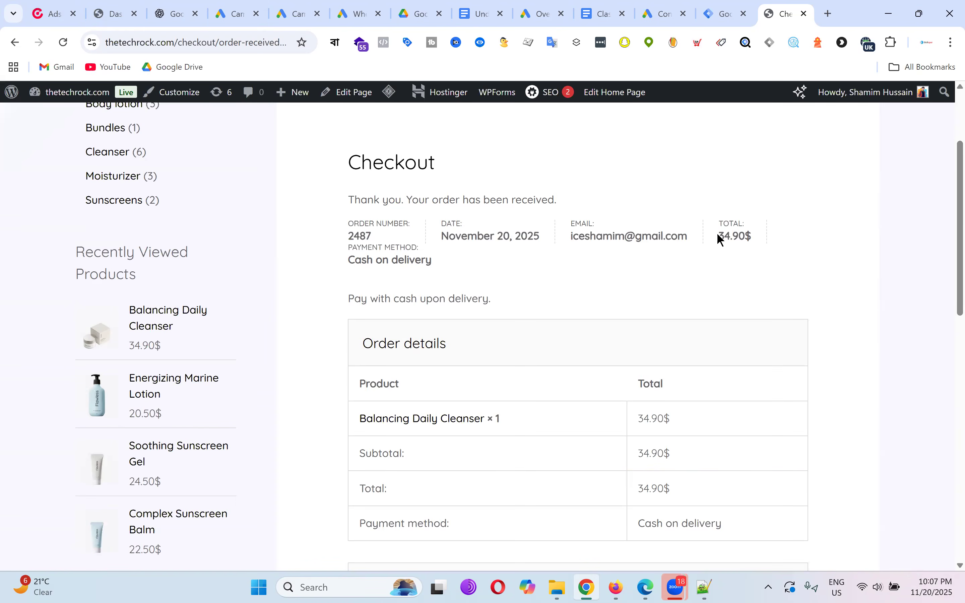
pyautogui.moveTo(720, 241); pyautogui.dragTo(749, 236)
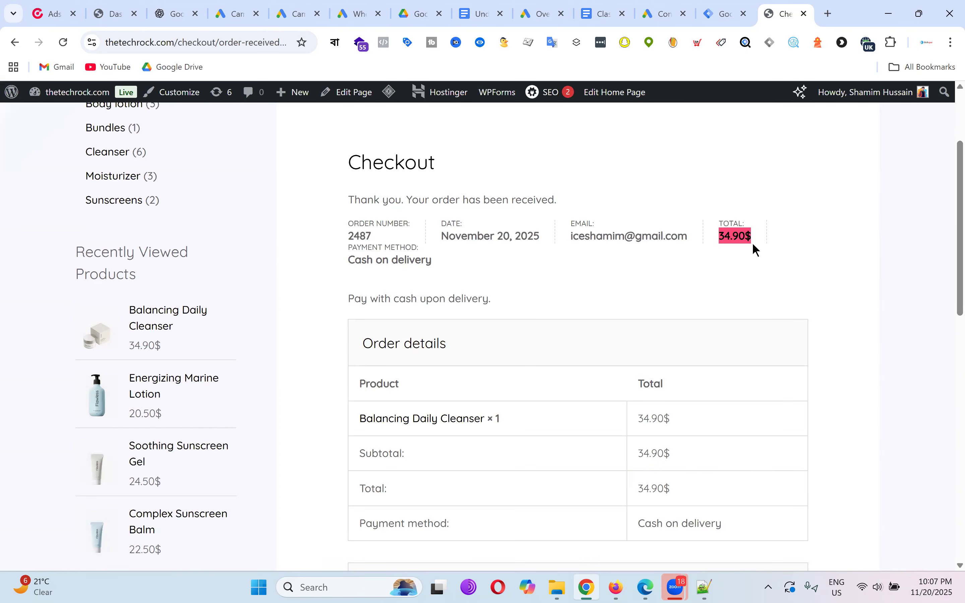
pyautogui.click(749, 264)
pyautogui.tripleClick(742, 236)
pyautogui.click(721, 238)
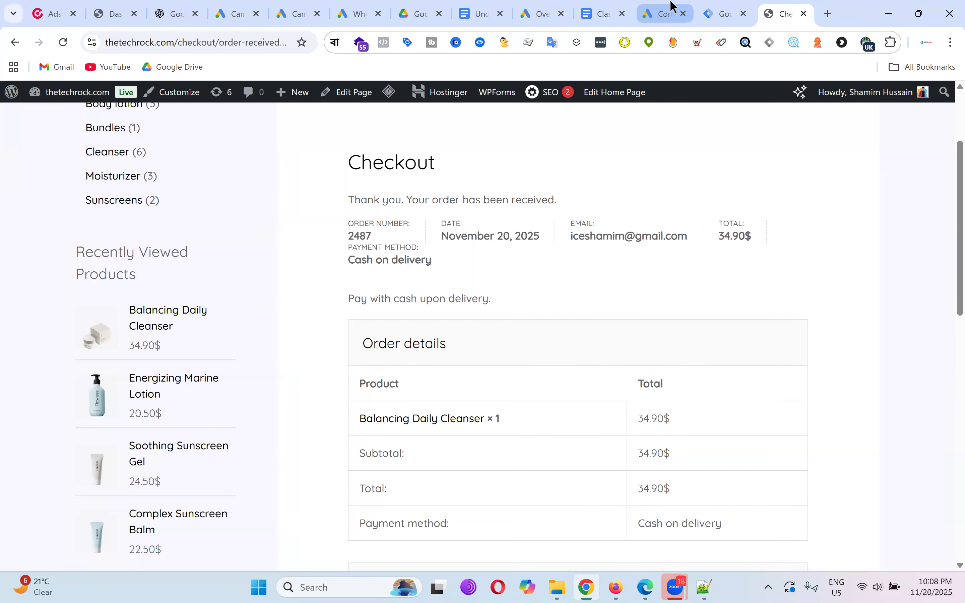
pyautogui.click(669, 13)
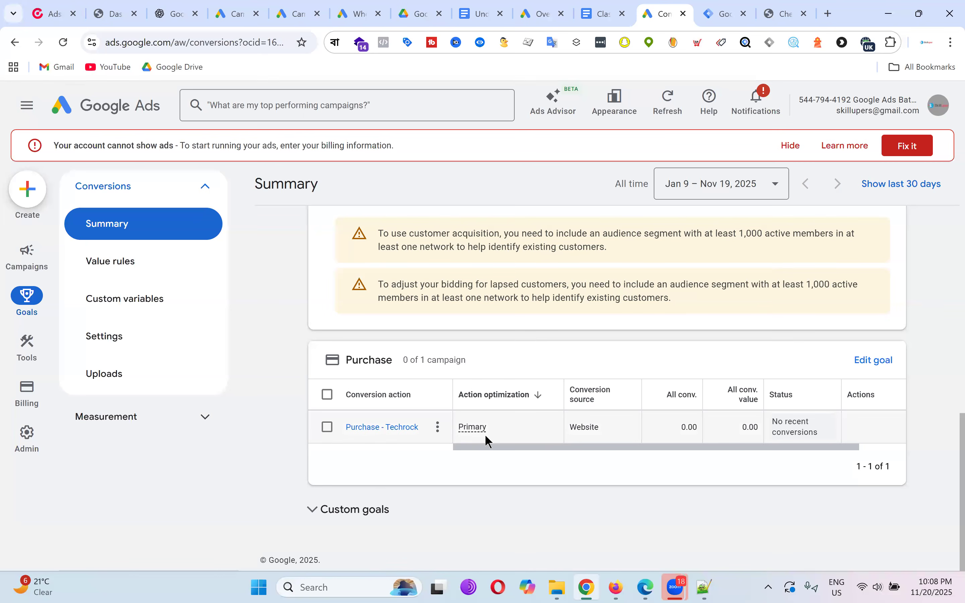
pyautogui.click(788, 14)
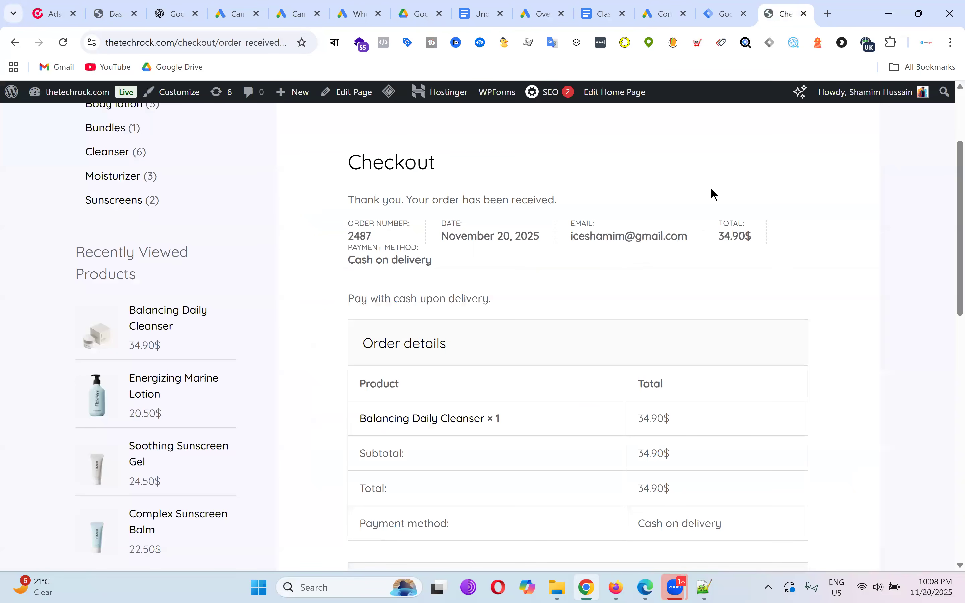
pyautogui.click(670, 14)
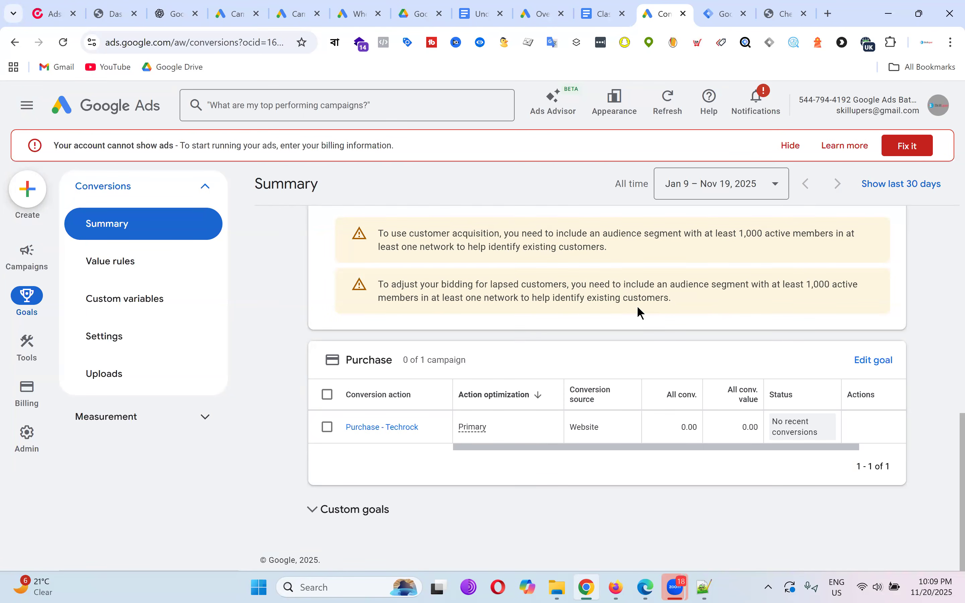
pyautogui.click(776, 23)
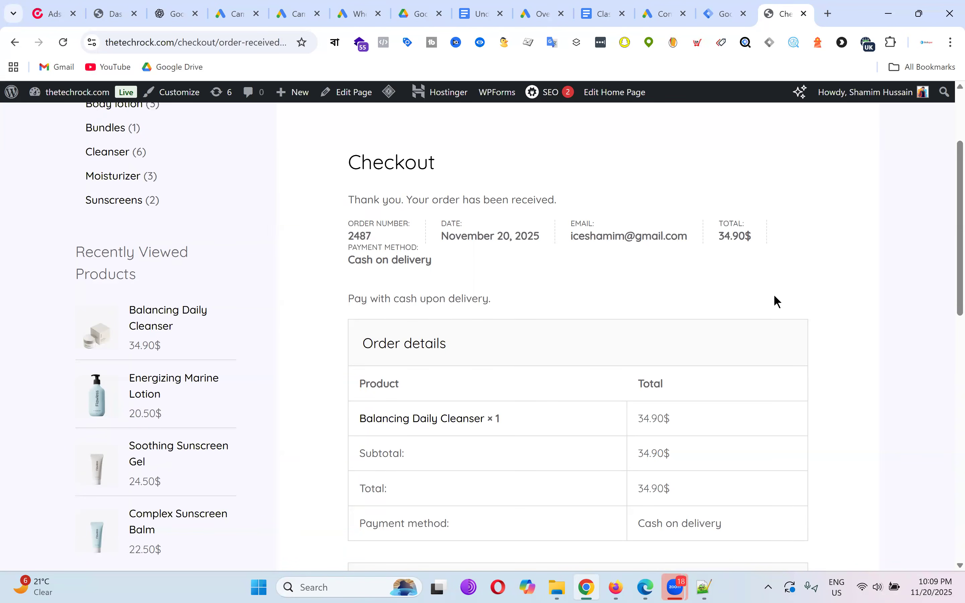
pyautogui.moveTo(716, 235); pyautogui.dragTo(749, 232)
pyautogui.click(717, 239)
pyautogui.click(720, 236)
pyautogui.moveTo(720, 235); pyautogui.dragTo(751, 233)
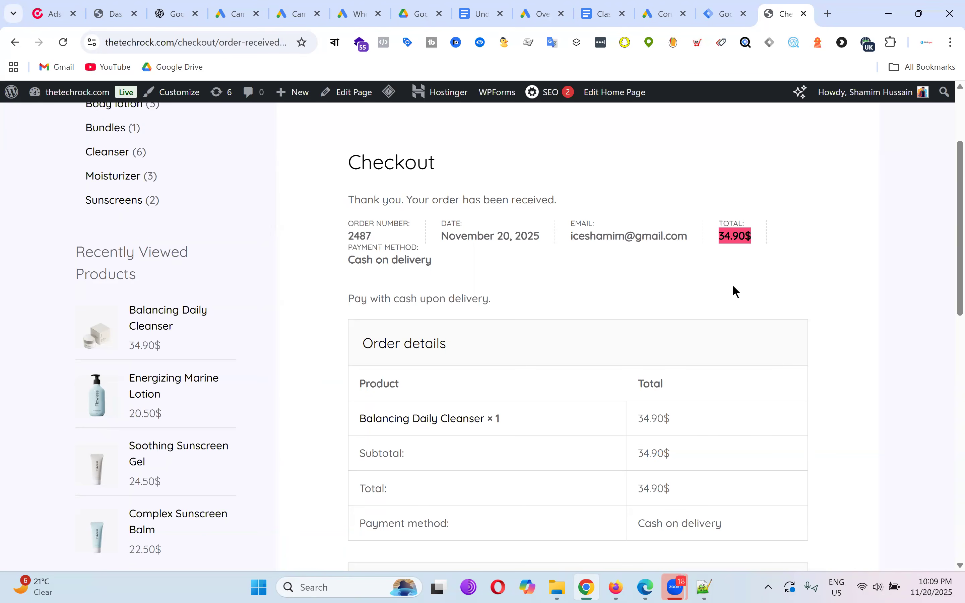
pyautogui.scroll(-3, 732, 289)
pyautogui.moveTo(639, 354); pyautogui.dragTo(725, 354)
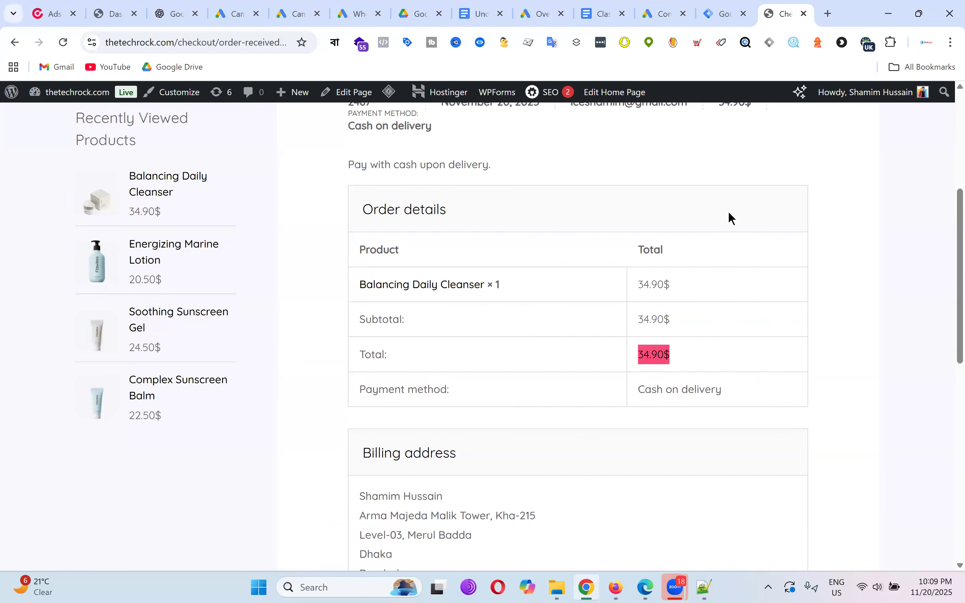
pyautogui.scroll(3, 699, 314)
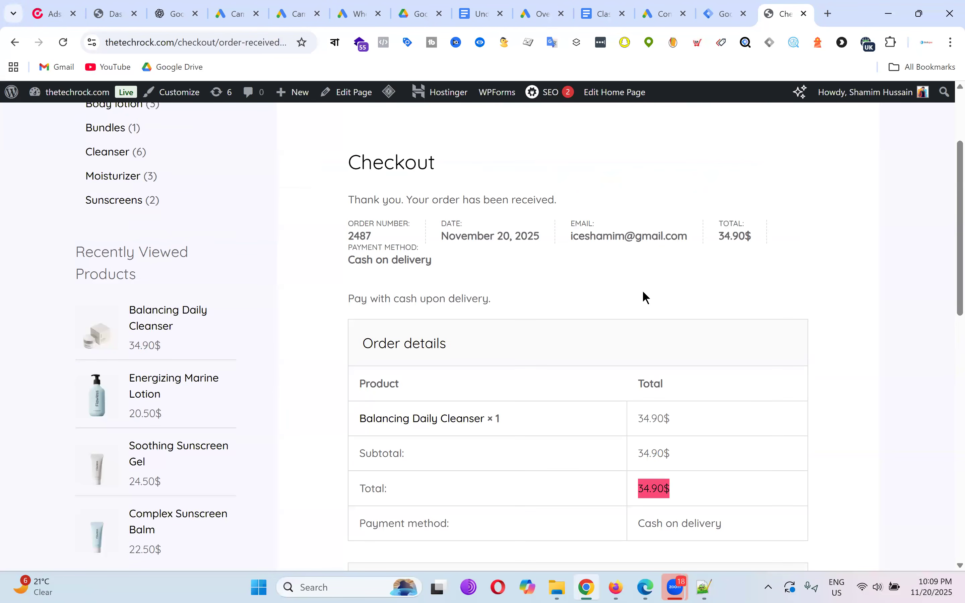
pyautogui.click(714, 411)
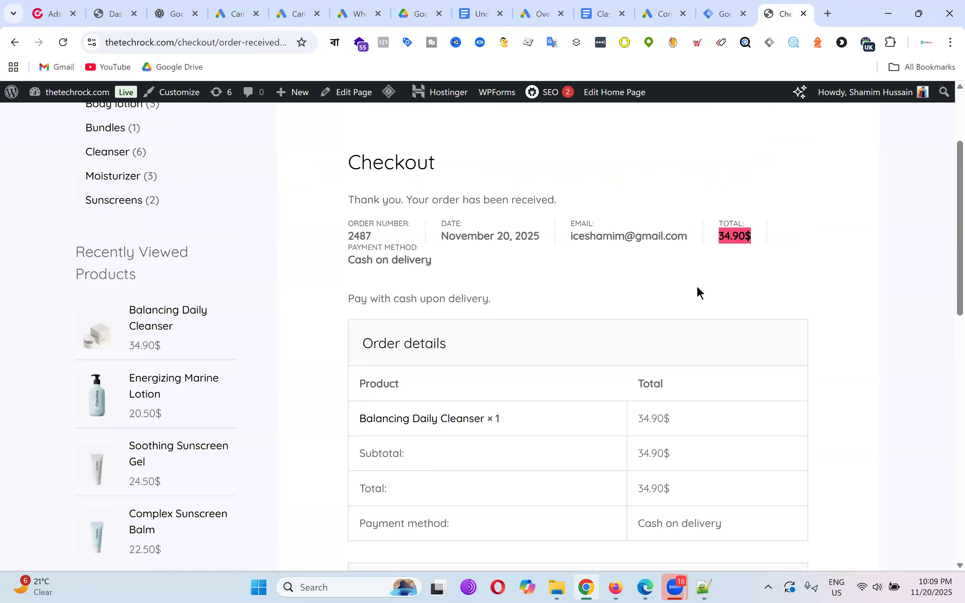
pyautogui.click(747, 279)
pyautogui.moveTo(719, 235); pyautogui.dragTo(756, 237)
pyautogui.click(762, 282)
# Highlight the 34.90$ order total, then return to the Tag Manager workspace overview.
pyautogui.scroll(2, 185, 472)
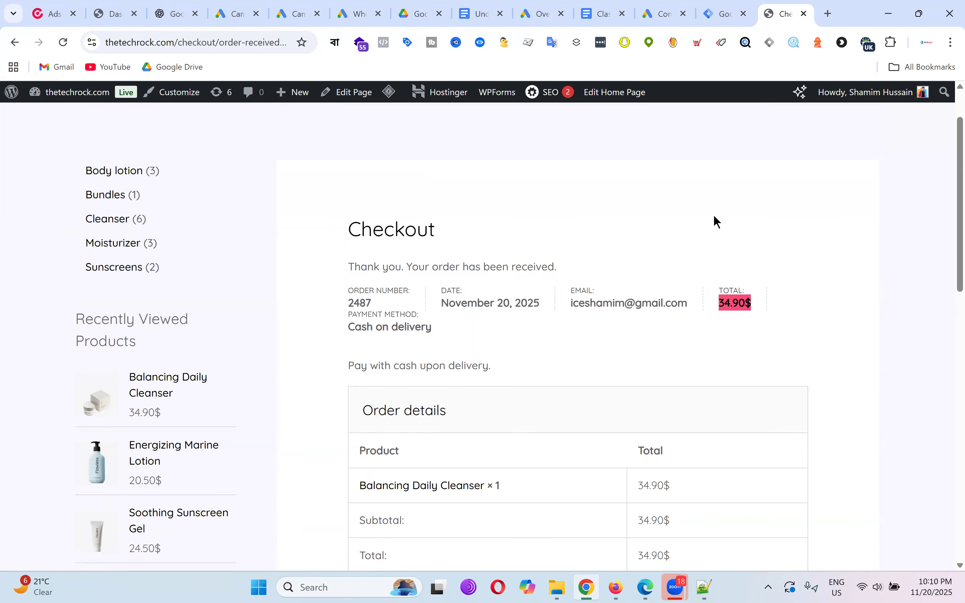
pyautogui.scroll(-2, 767, 291)
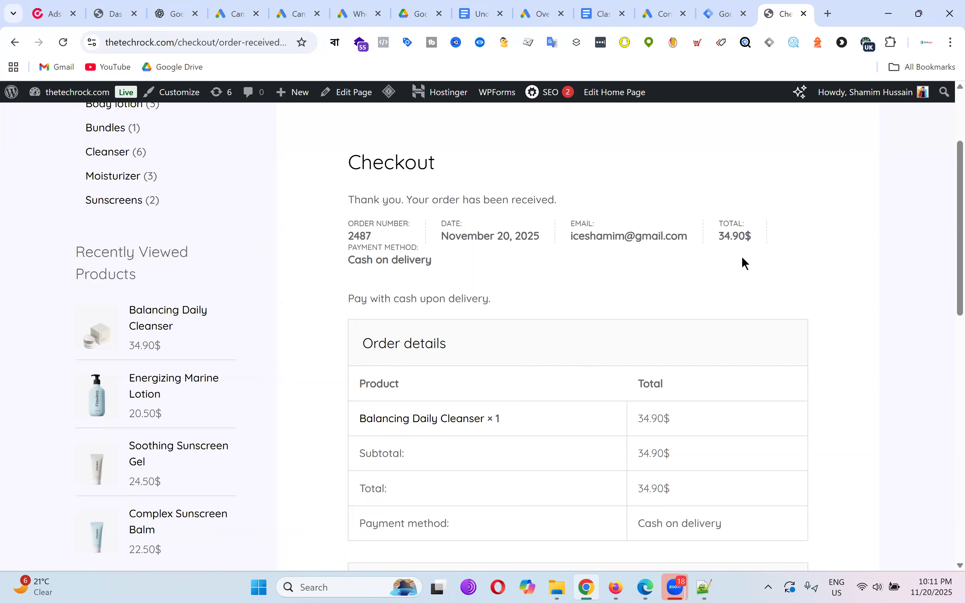
pyautogui.click(729, 288)
pyautogui.moveTo(720, 237); pyautogui.dragTo(756, 229)
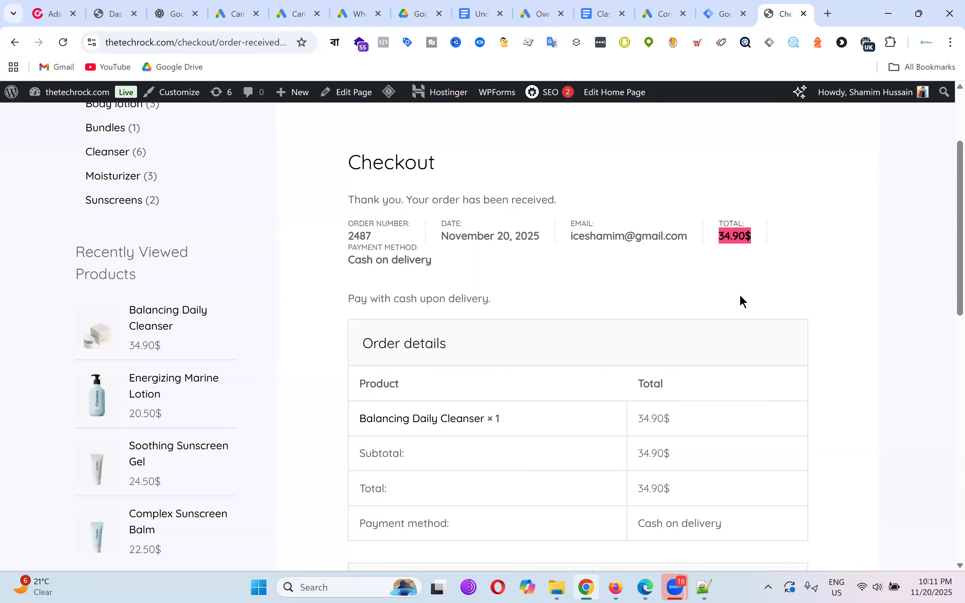
pyautogui.click(722, 14)
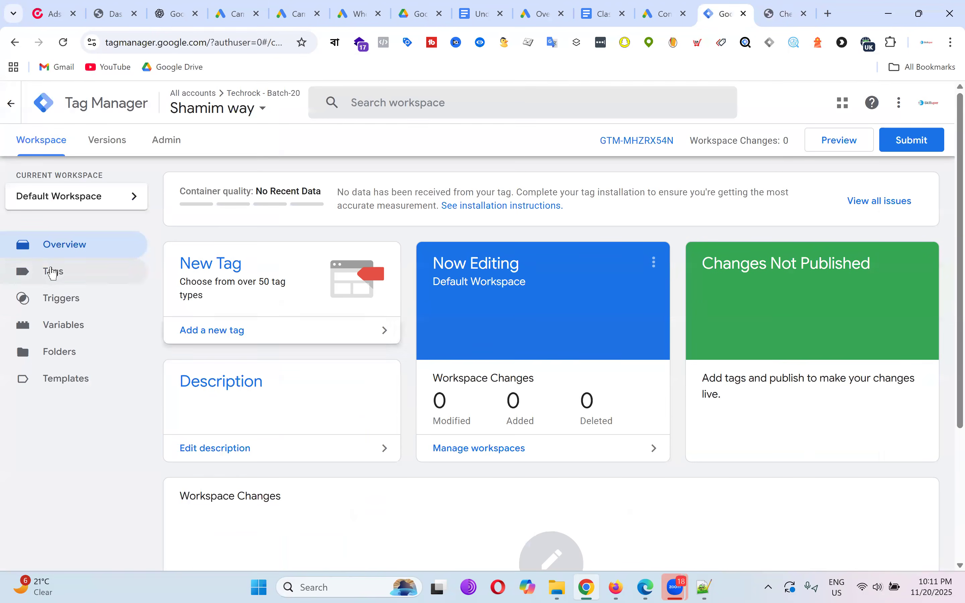
# Switch to the thetechrock.com container and list its tags.
pyautogui.click(52, 273)
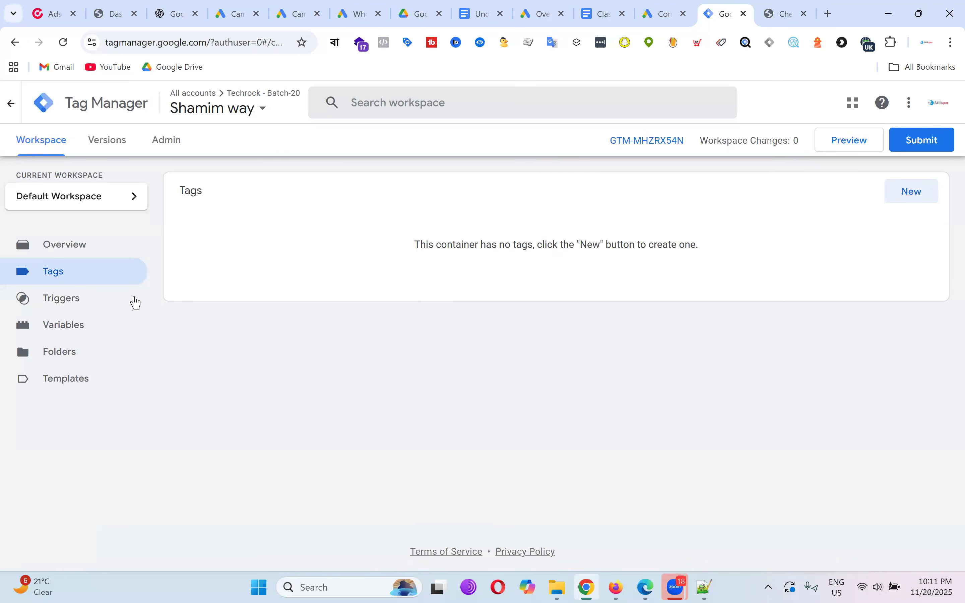
pyautogui.click(273, 100)
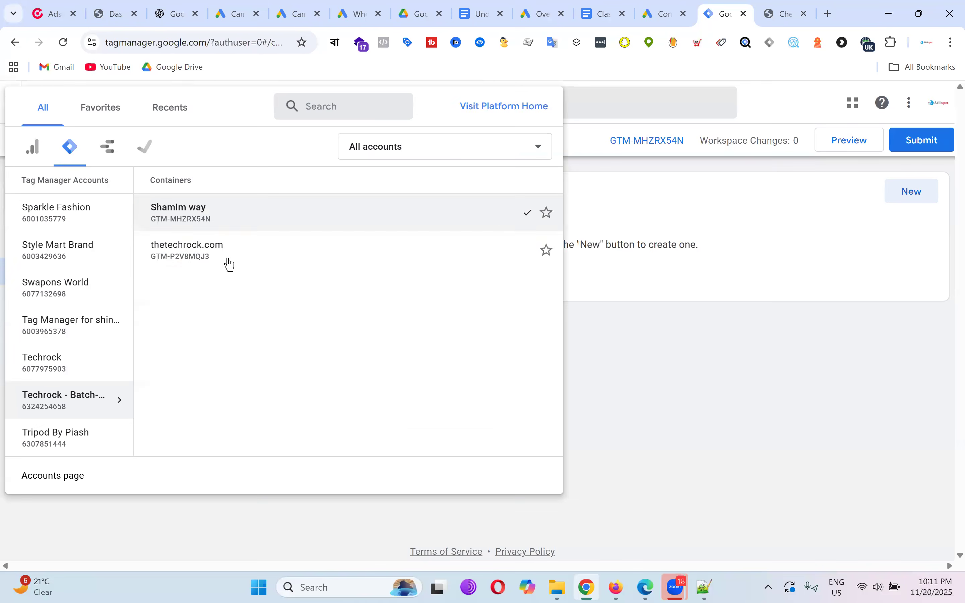
pyautogui.click(220, 256)
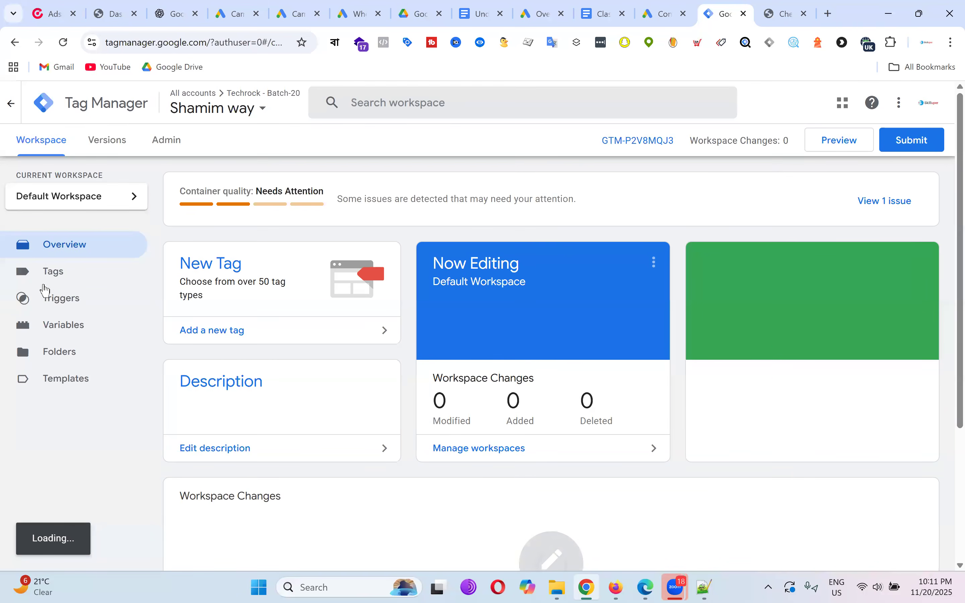
pyautogui.click(63, 278)
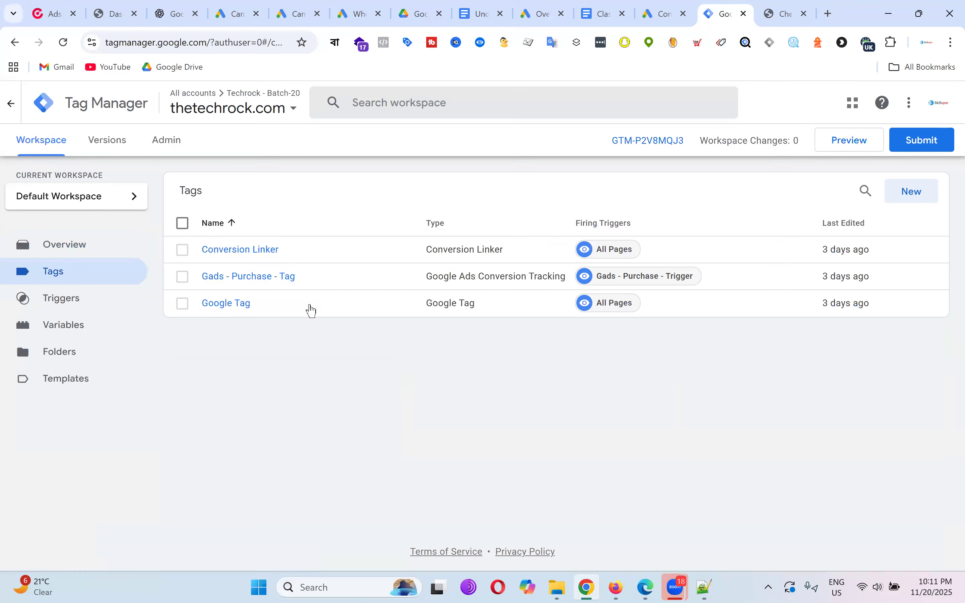
# Open the Gads - Purchase - Tag configuration at its Conversion Value field.
pyautogui.click(288, 280)
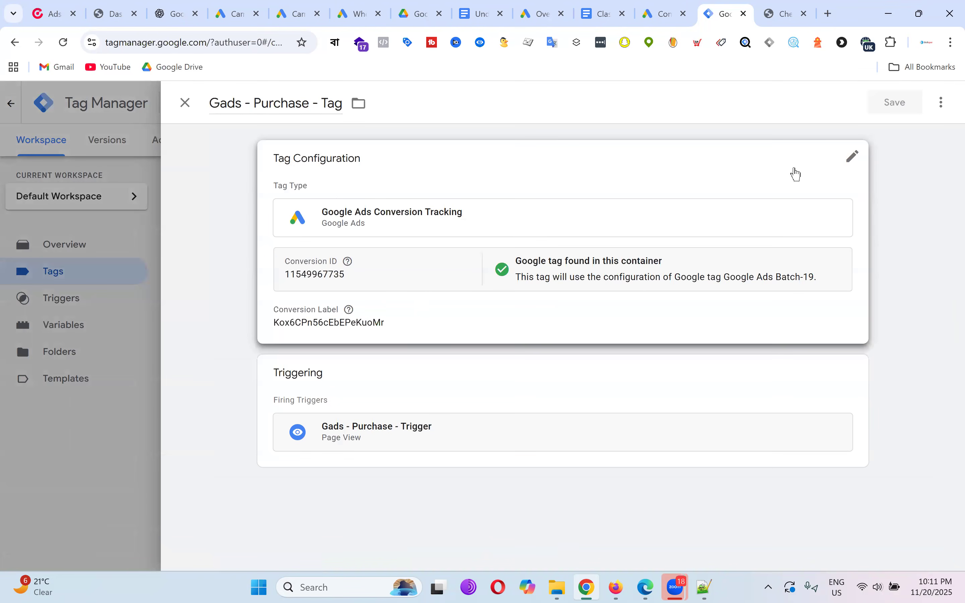
pyautogui.click(754, 175)
pyautogui.scroll(-5, 506, 313)
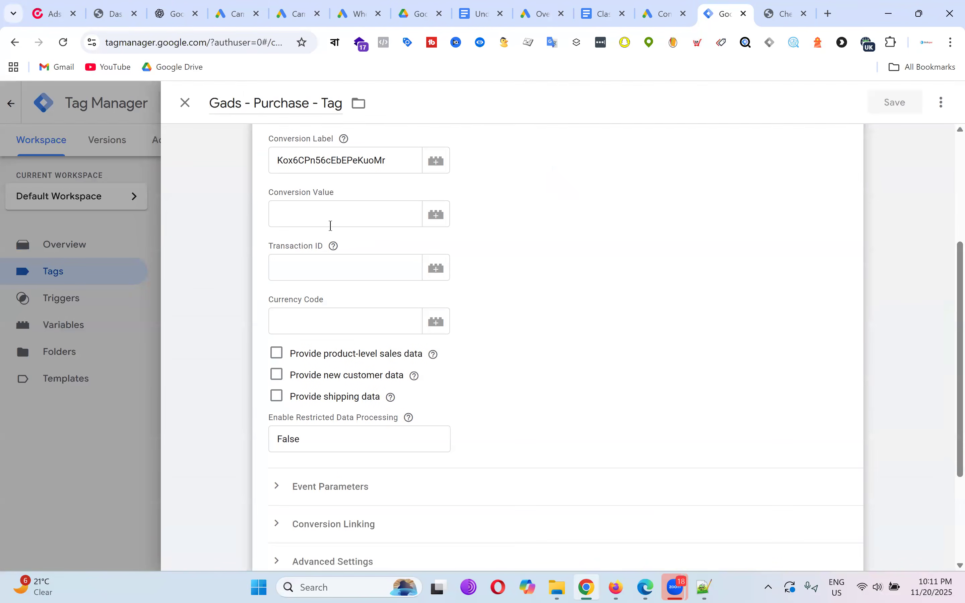
pyautogui.click(382, 216)
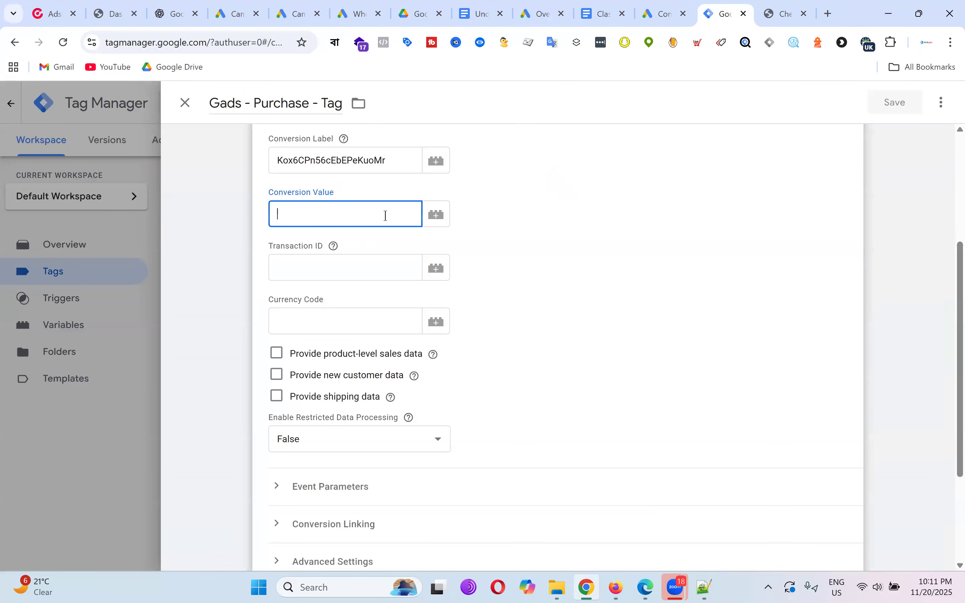
# Compare against the order-received page, then move to the Transaction ID field.
pyautogui.hotkey('ctrl', 'Tab')
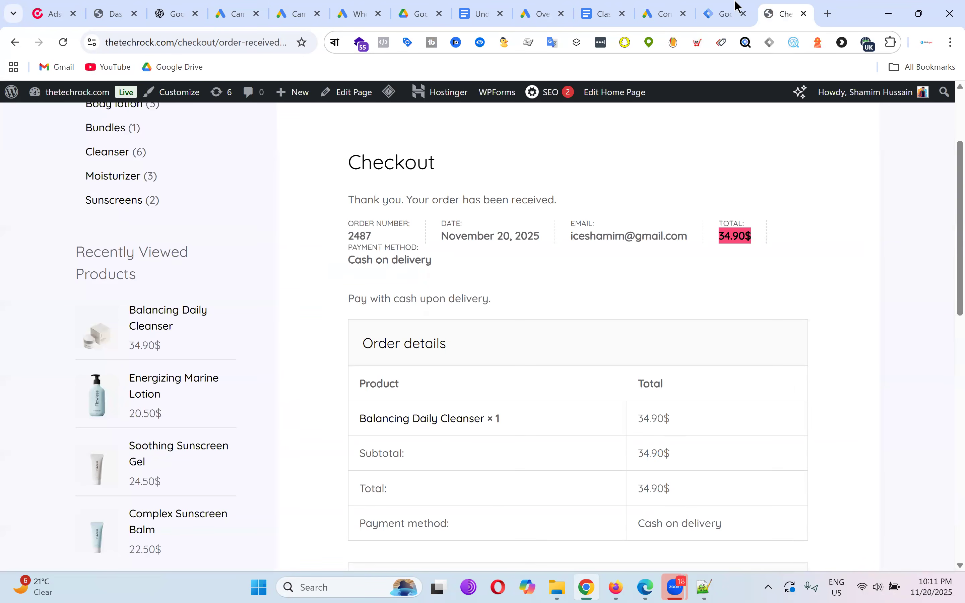
pyautogui.click(724, 13)
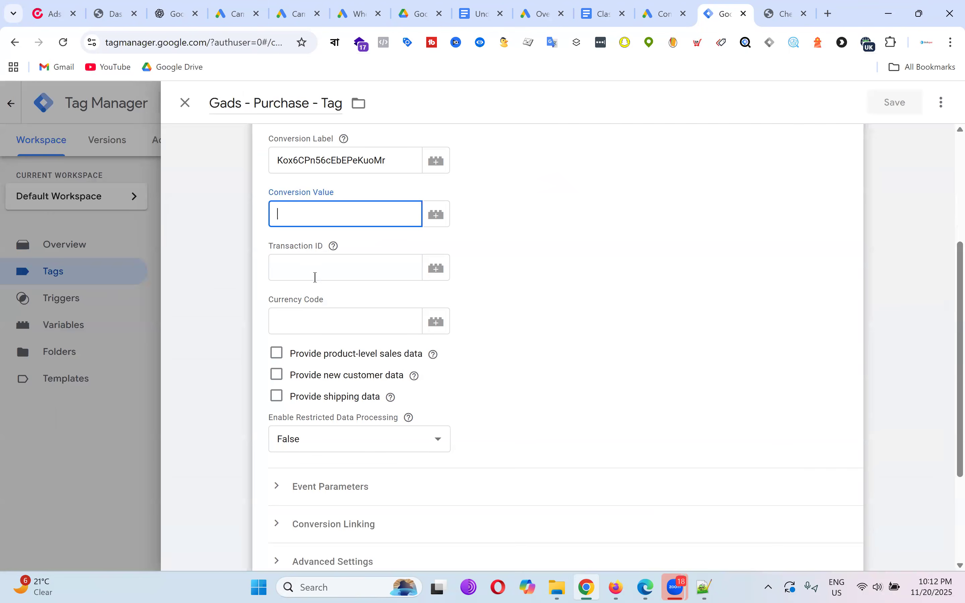
pyautogui.click(306, 270)
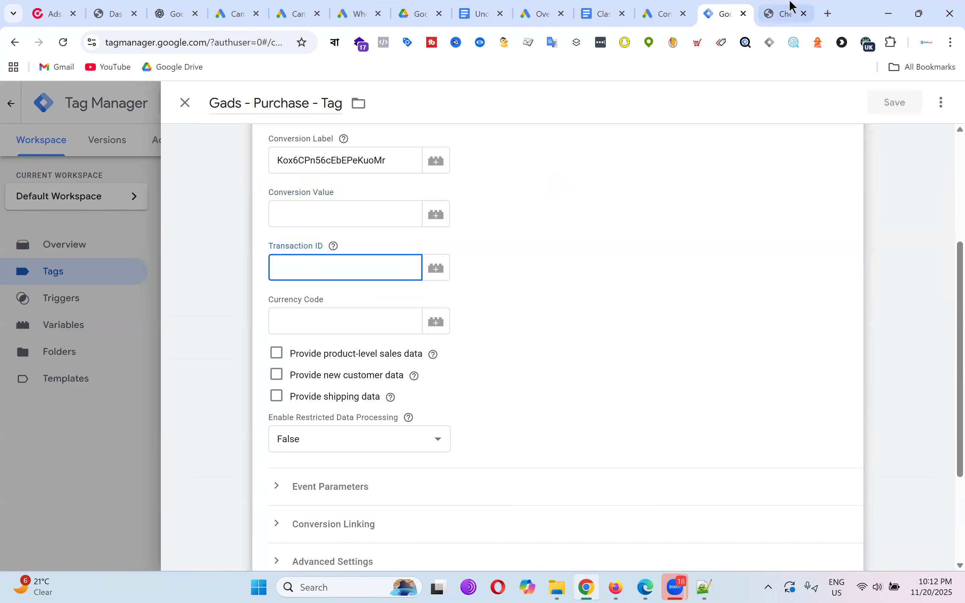
# Highlight the order number on the order-received confirmation page.
pyautogui.click(786, 12)
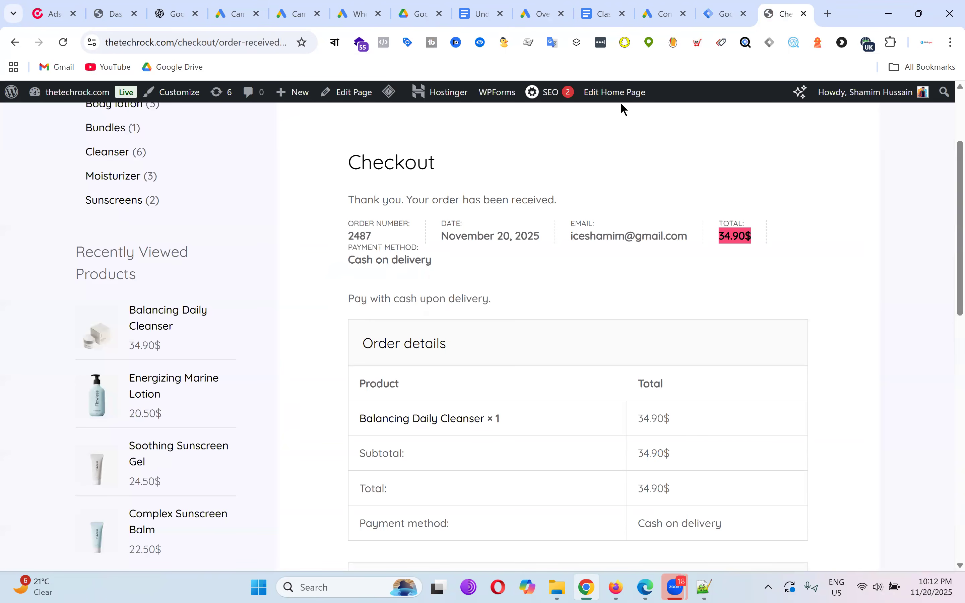
pyautogui.doubleClick(349, 236)
pyautogui.click(393, 241)
pyautogui.moveTo(351, 238); pyautogui.dragTo(401, 241)
pyautogui.click(357, 243)
pyautogui.doubleClick(382, 239)
pyautogui.click(388, 238)
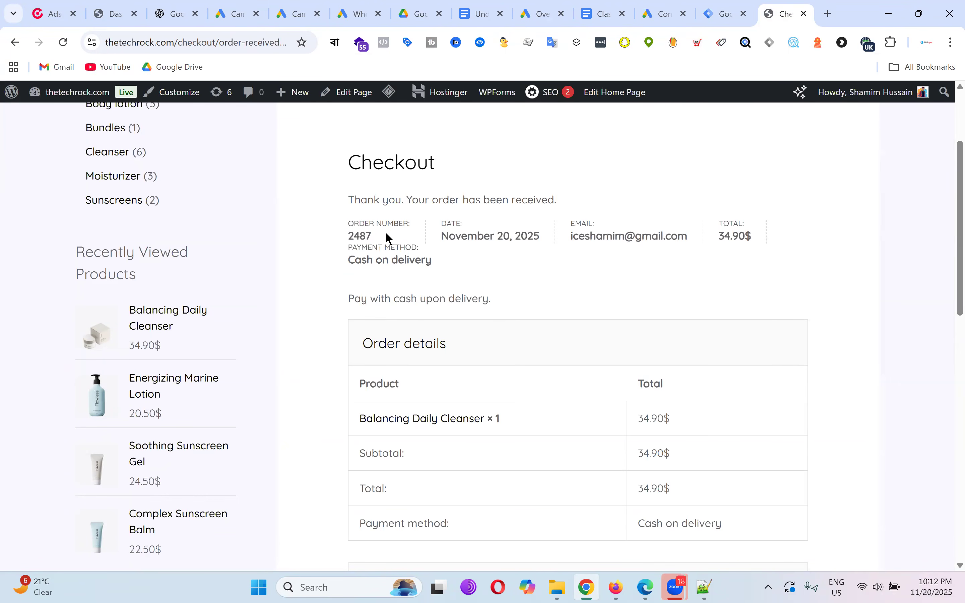
pyautogui.doubleClick(386, 239)
pyautogui.moveTo(351, 228); pyautogui.dragTo(415, 227)
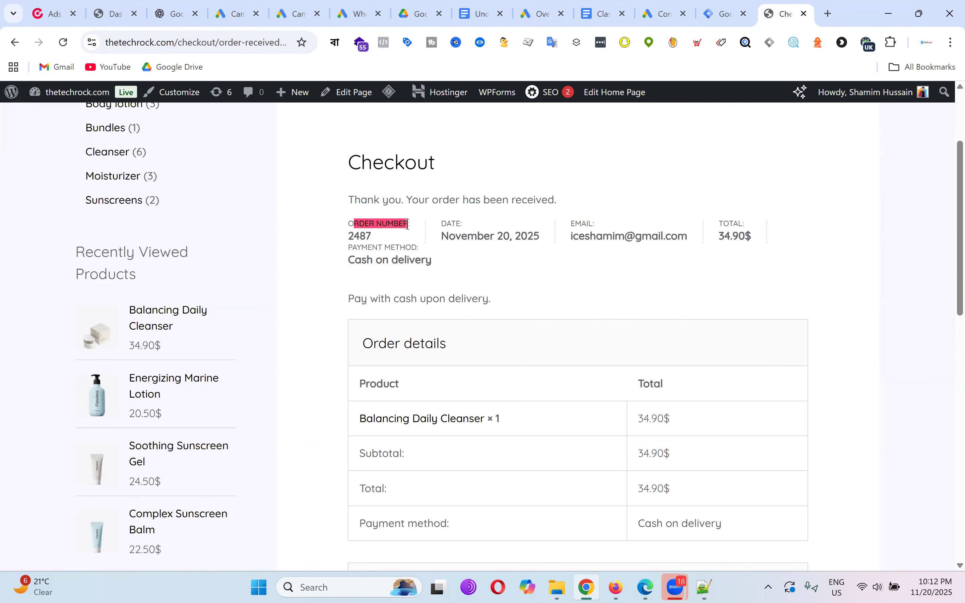
pyautogui.click(376, 238)
pyautogui.moveTo(351, 236); pyautogui.dragTo(416, 235)
pyautogui.click(391, 234)
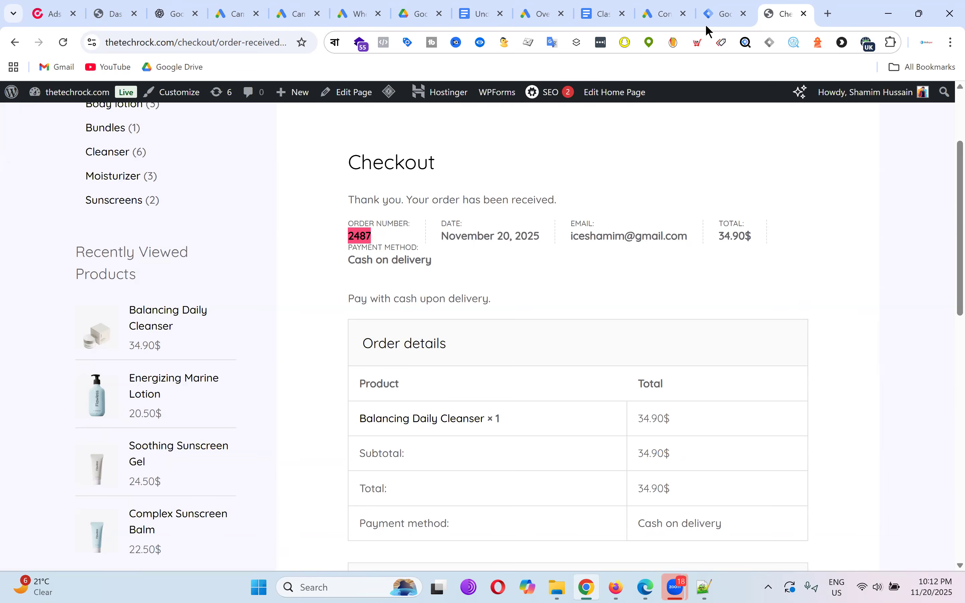
# Check the empty Currency Code field against the order-received page, then review the tag again.
pyautogui.click(723, 16)
pyautogui.click(356, 319)
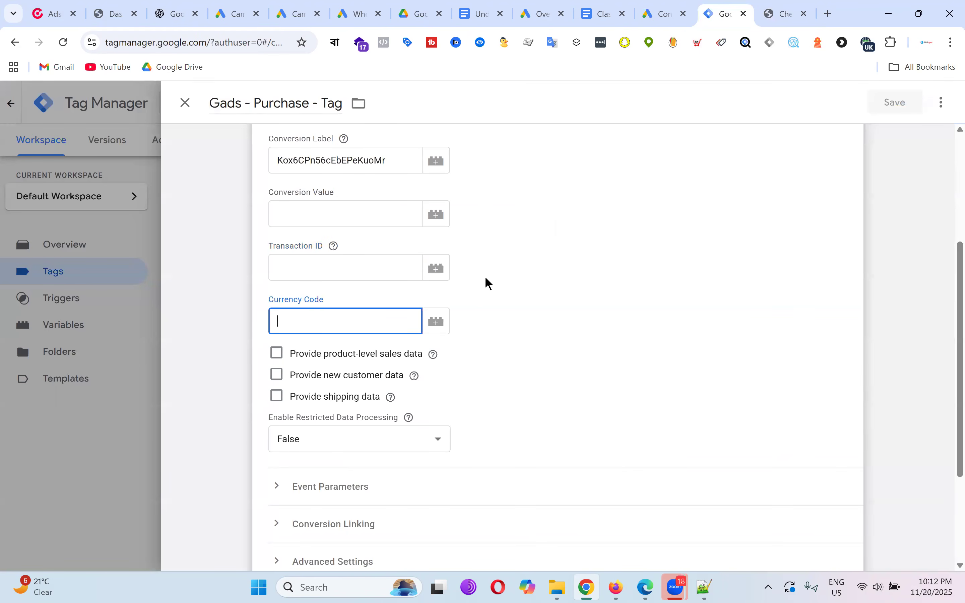
pyautogui.hotkey('ctrl', 'Tab')
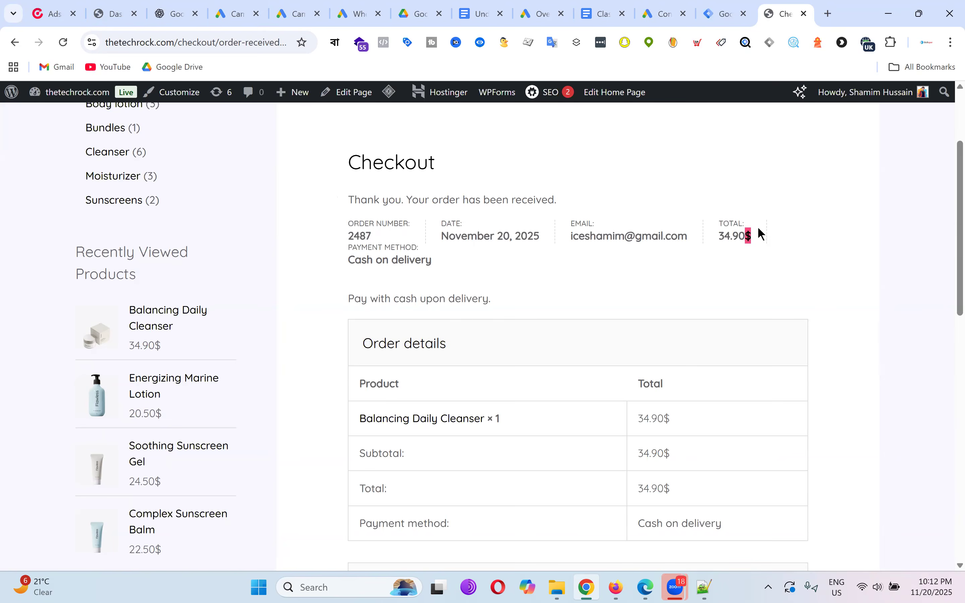
pyautogui.click(722, 13)
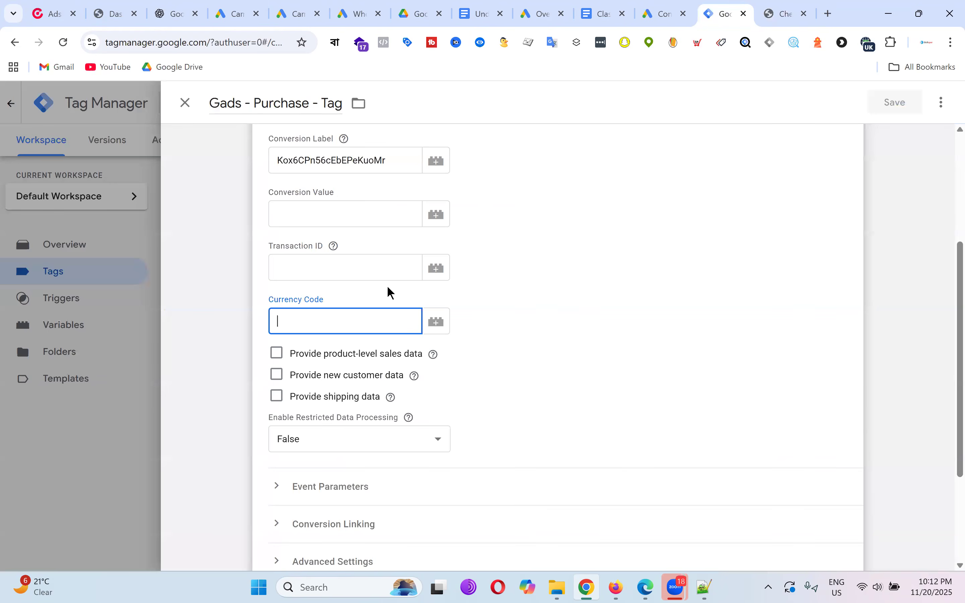
pyautogui.scroll(-4, 390, 293)
pyautogui.scroll(7, 672, 366)
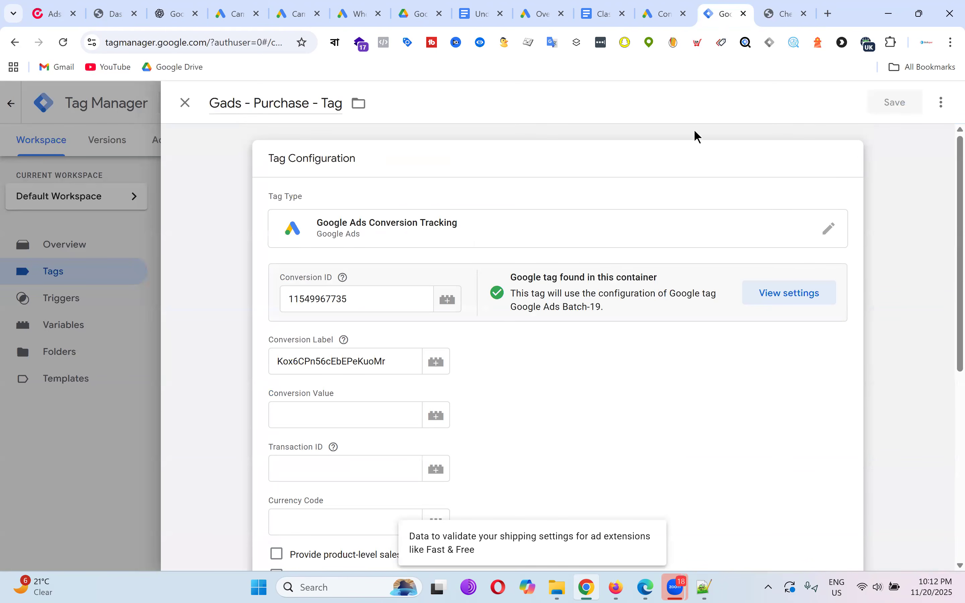
pyautogui.moveTo(613, 14)
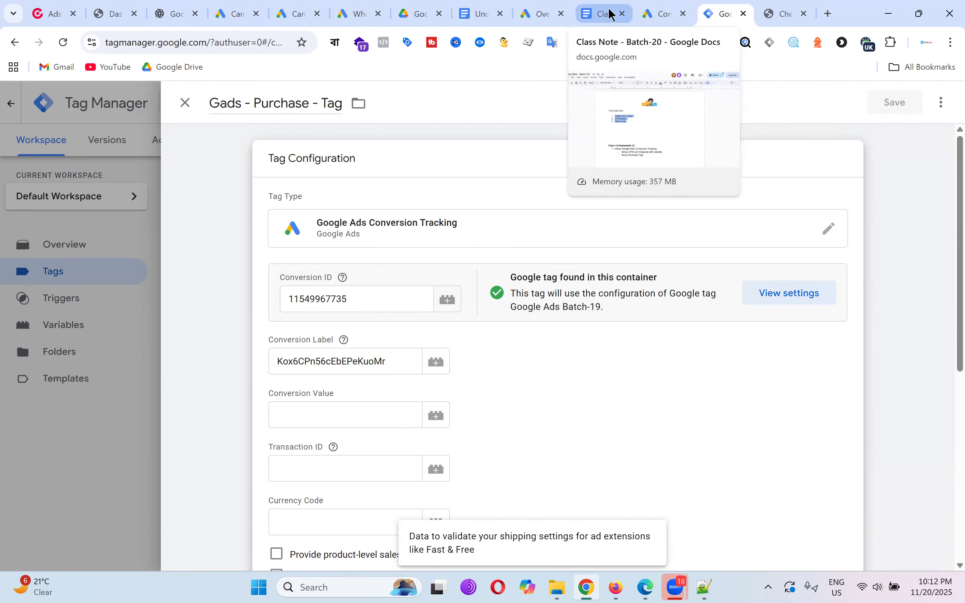
pyautogui.click(781, 7)
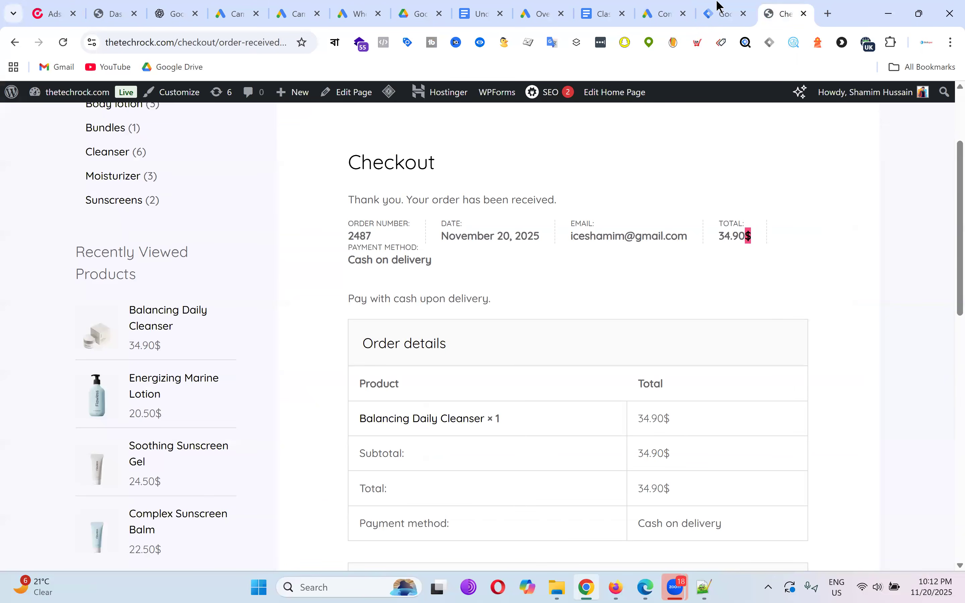
pyautogui.click(734, 9)
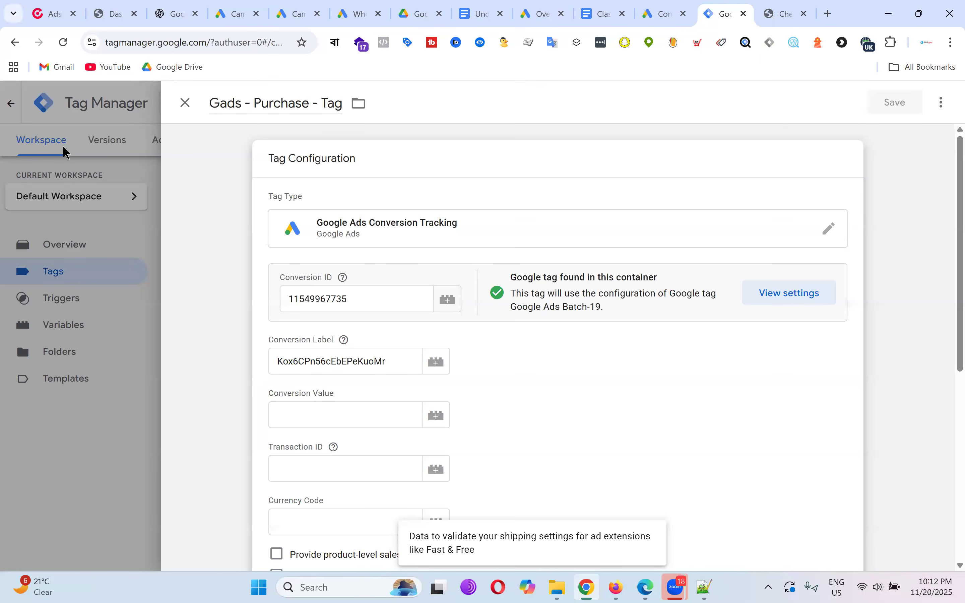
# Close the tag editor and connect a Tag Assistant preview to thetechrock.com.
pyautogui.click(187, 102)
pyautogui.click(856, 153)
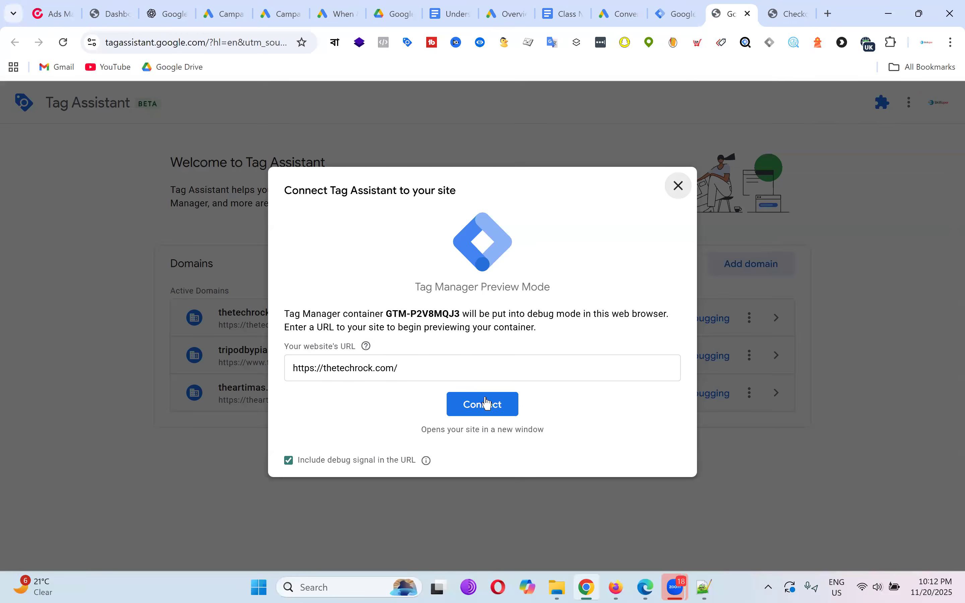
pyautogui.click(488, 404)
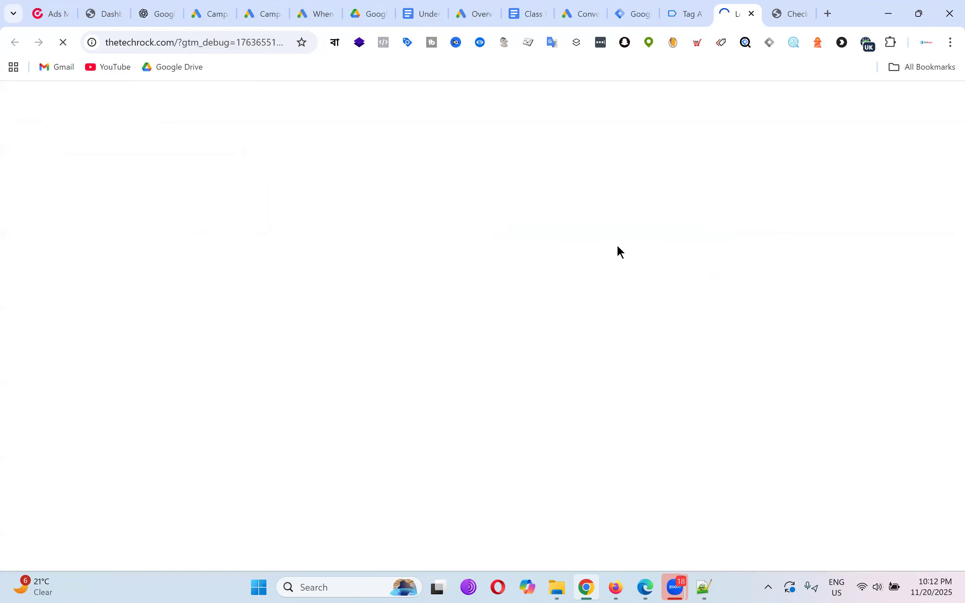
pyautogui.scroll(-10, 726, 237)
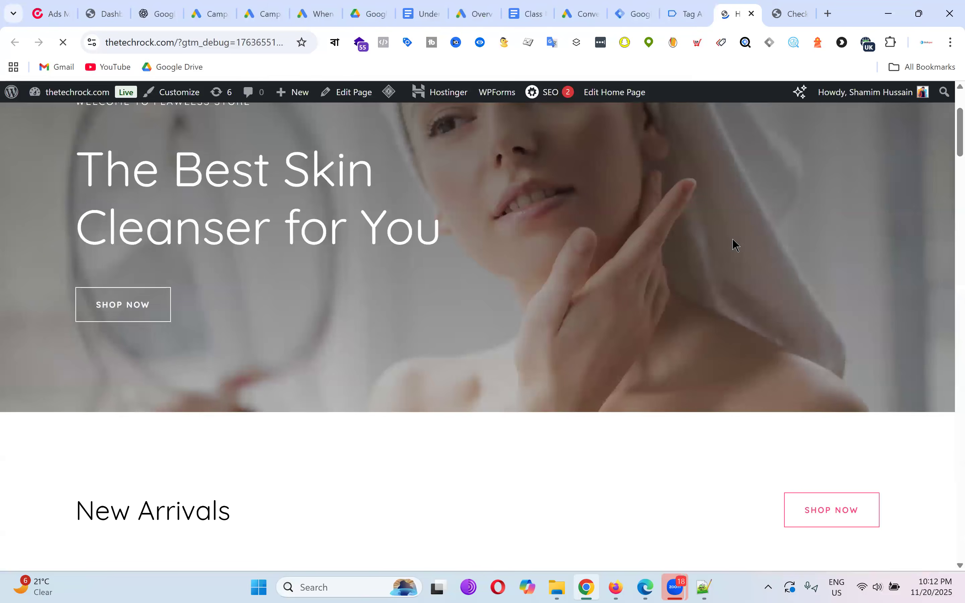
pyautogui.click(687, 14)
pyautogui.click(489, 341)
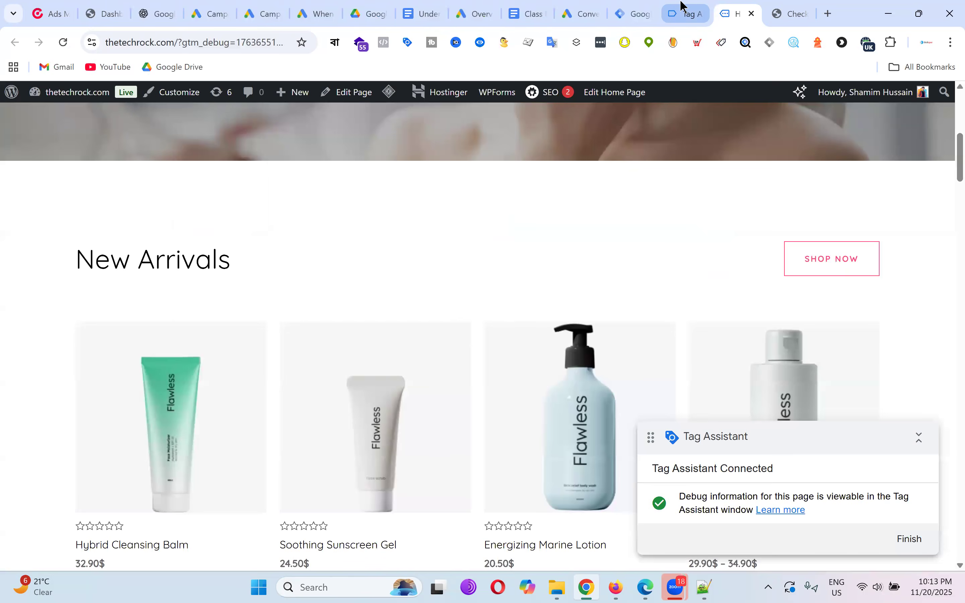
# Close the old checkout tab and open the store home page in debug mode.
pyautogui.click(684, 4)
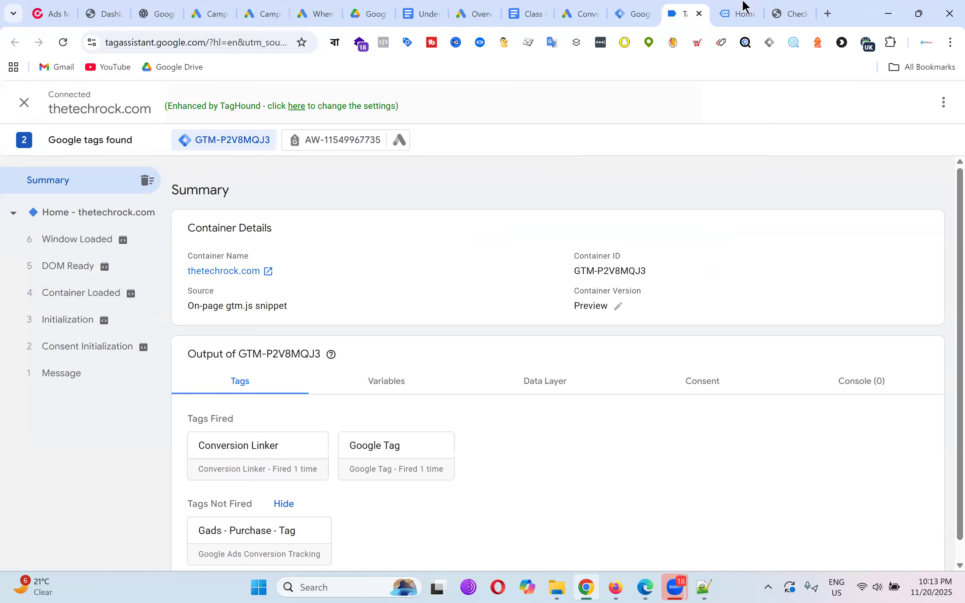
pyautogui.click(784, 7)
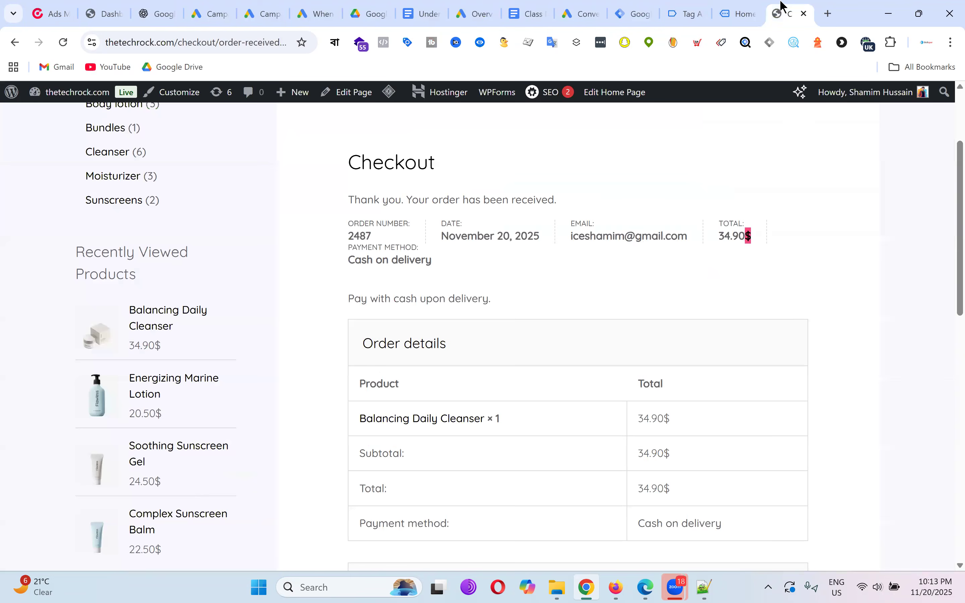
pyautogui.click(810, 13)
pyautogui.click(750, 7)
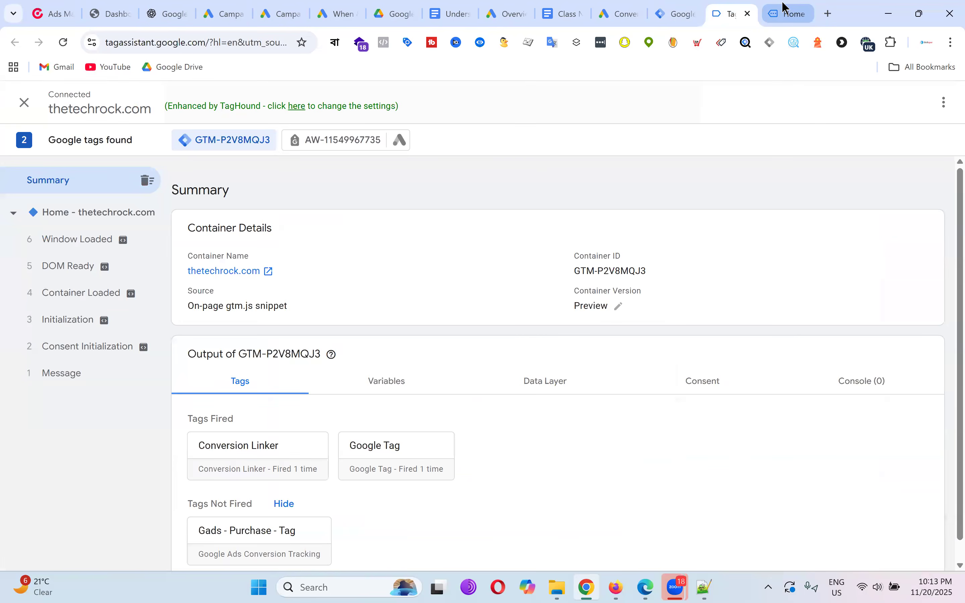
pyautogui.click(787, 7)
# Add Soothing Sunscreen Gel to the cart from its product page.
pyautogui.scroll(-5, 498, 270)
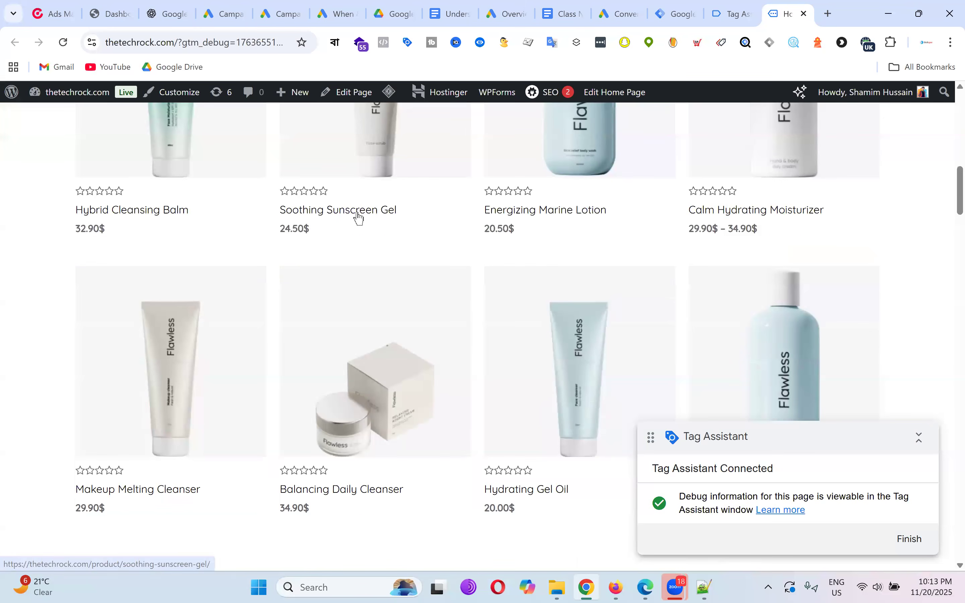
pyautogui.click(358, 218)
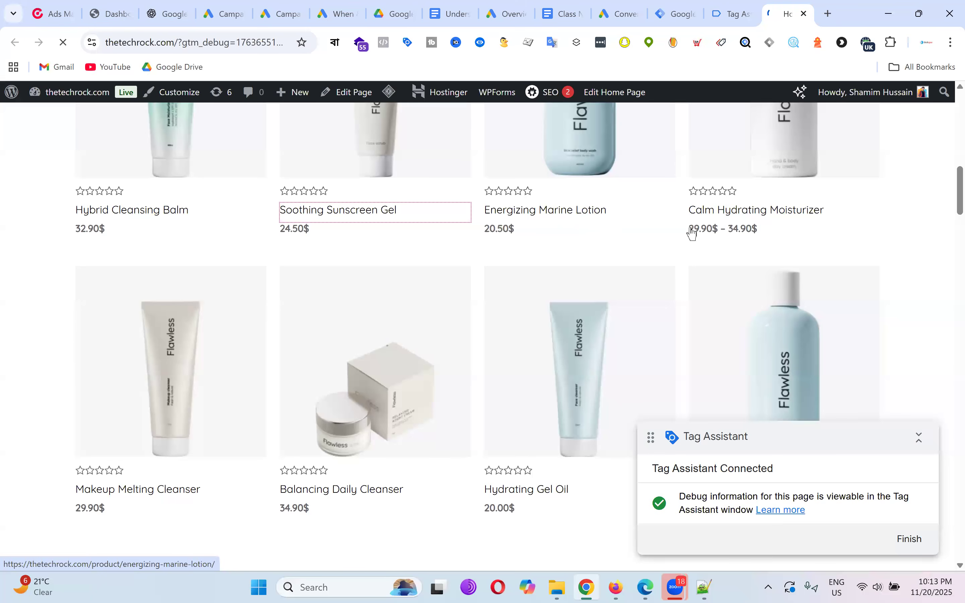
pyautogui.scroll(-5, 695, 259)
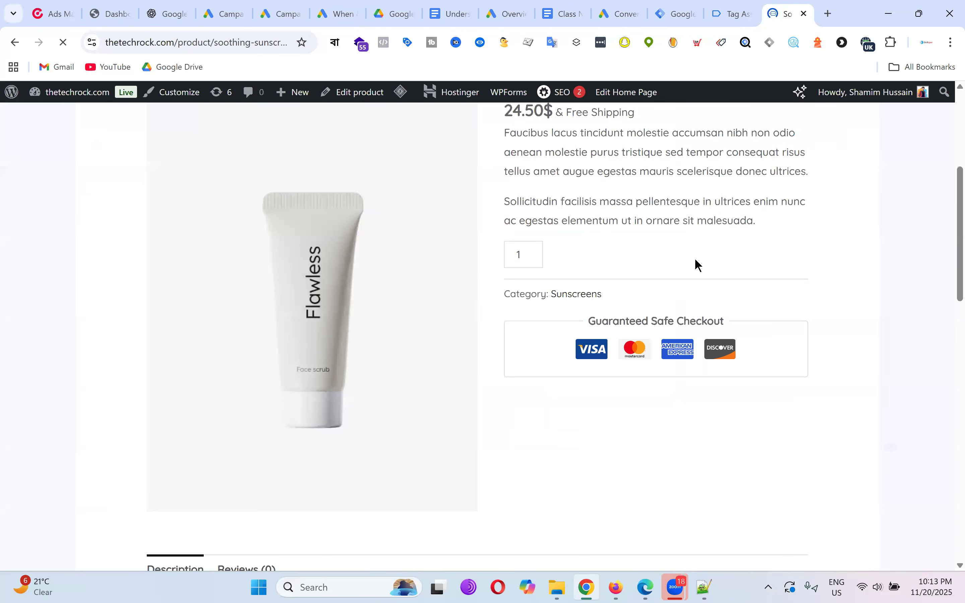
pyautogui.click(613, 255)
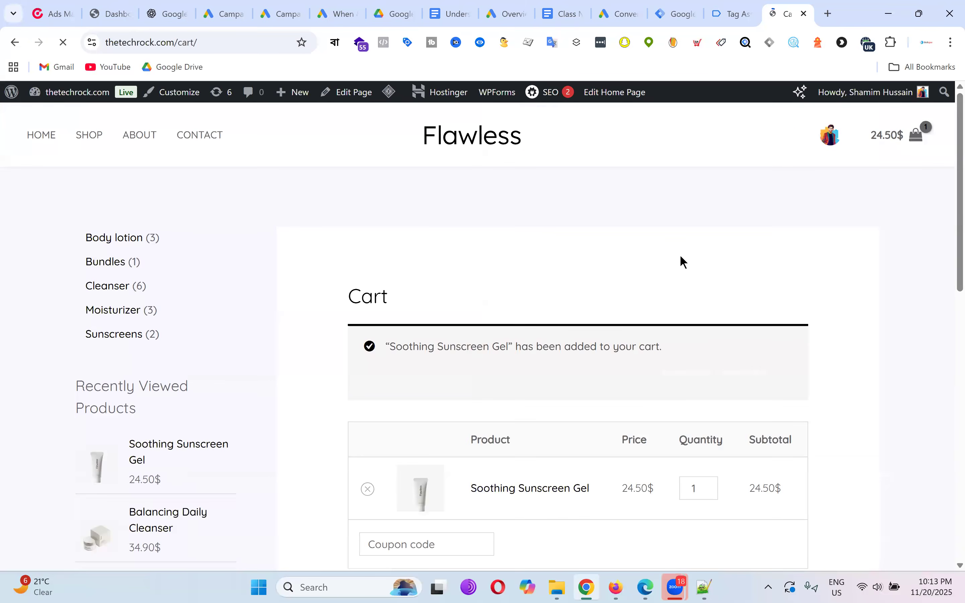
# Check out and place the 24.50$ cash-on-delivery order, then check Tag Assistant.
pyautogui.scroll(-8, 681, 260)
pyautogui.click(722, 272)
pyautogui.scroll(-15, 586, 252)
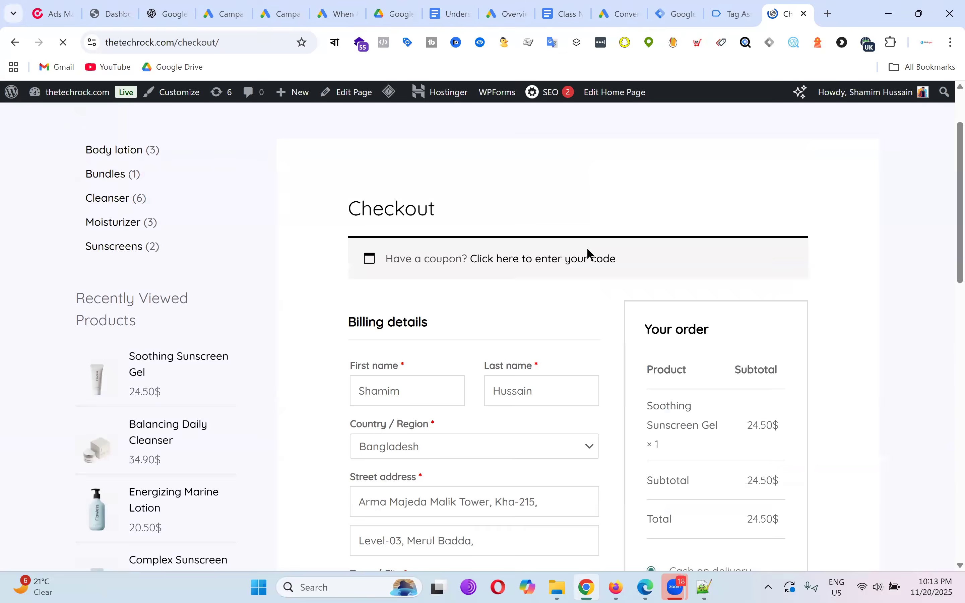
pyautogui.scroll(7, 771, 298)
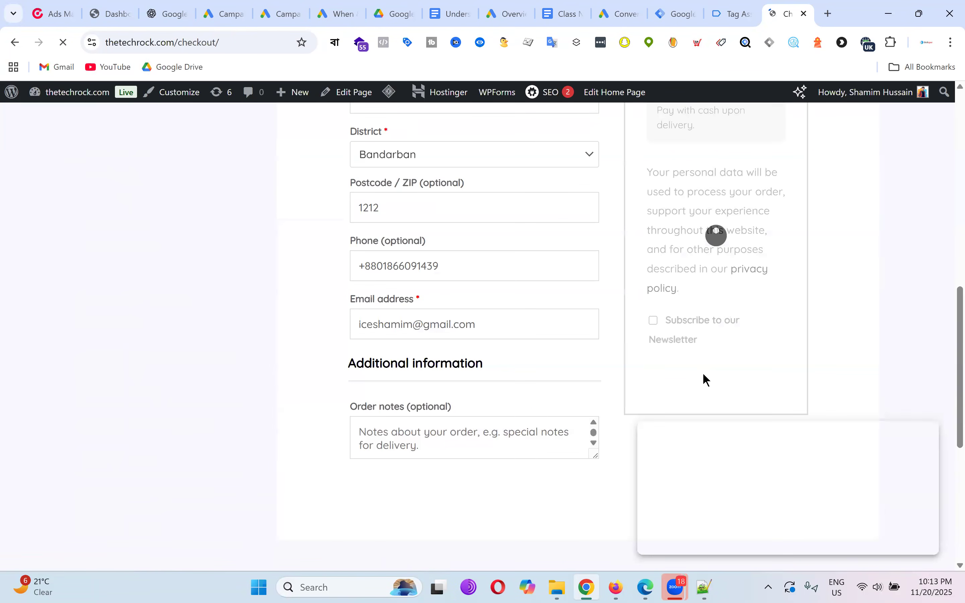
pyautogui.click(714, 308)
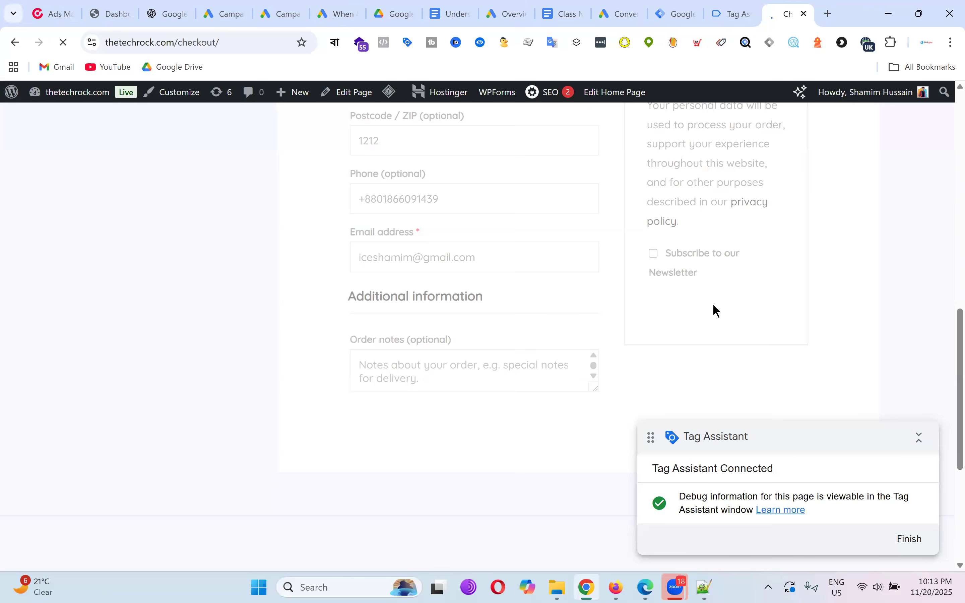
pyautogui.click(735, 24)
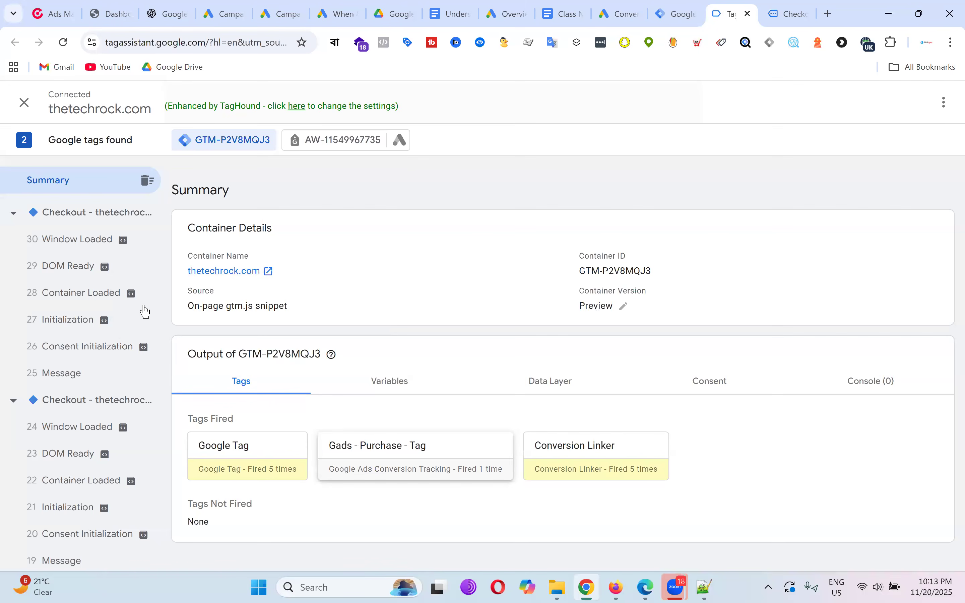
# Confirm Gads - Purchase - Tag fired once on the latest Checkout page, then select 30 Window Loaded.
pyautogui.click(101, 213)
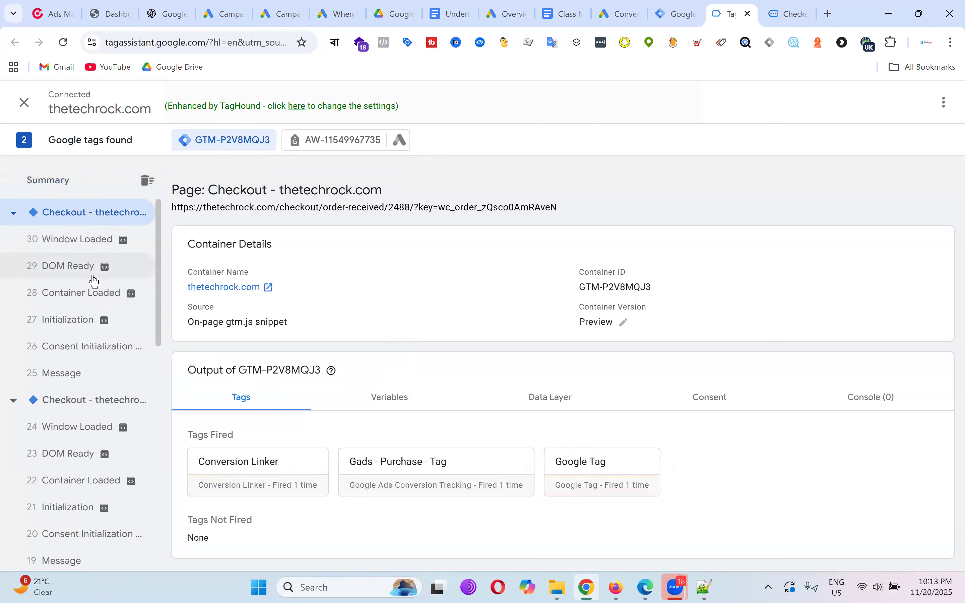
pyautogui.click(457, 485)
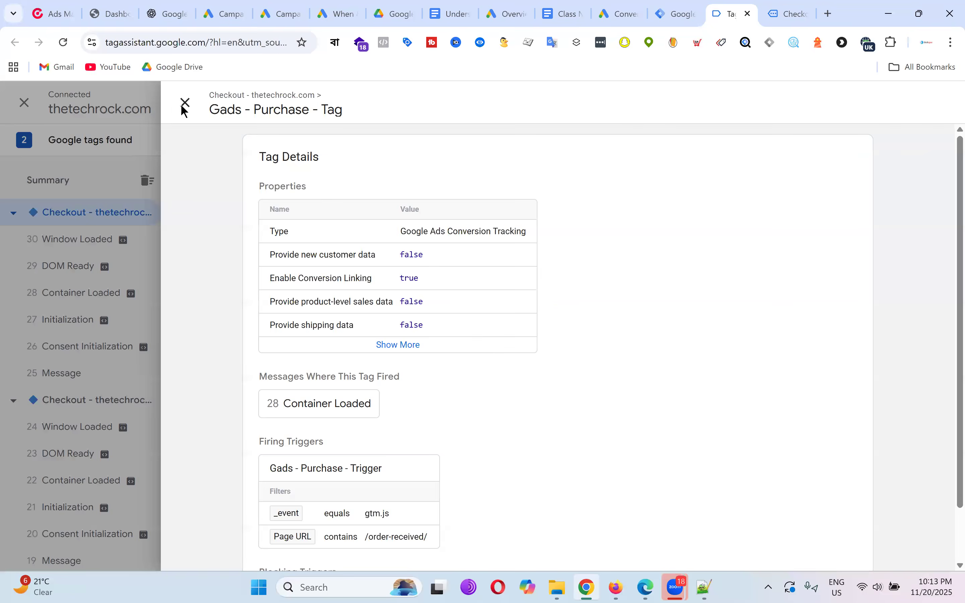
pyautogui.click(184, 105)
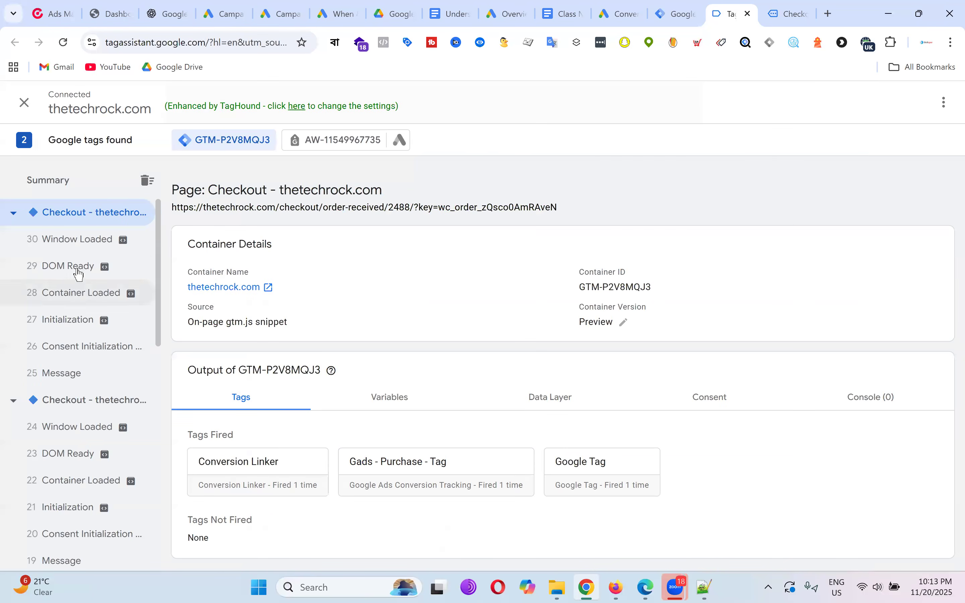
pyautogui.click(84, 243)
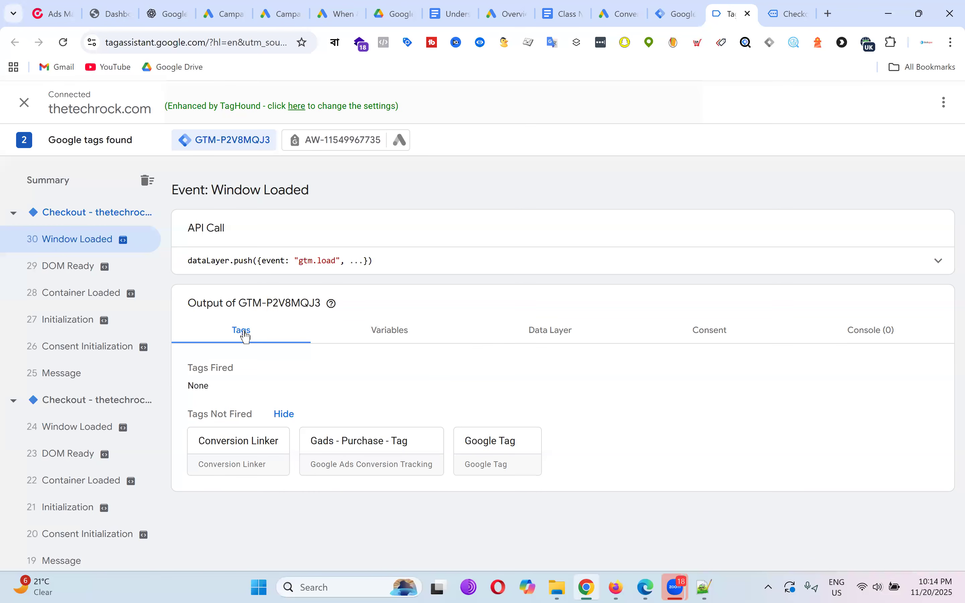
# Look through the Window Loaded output tabs, ending on Data Layer.
pyautogui.click(390, 339)
pyautogui.scroll(-1, 453, 347)
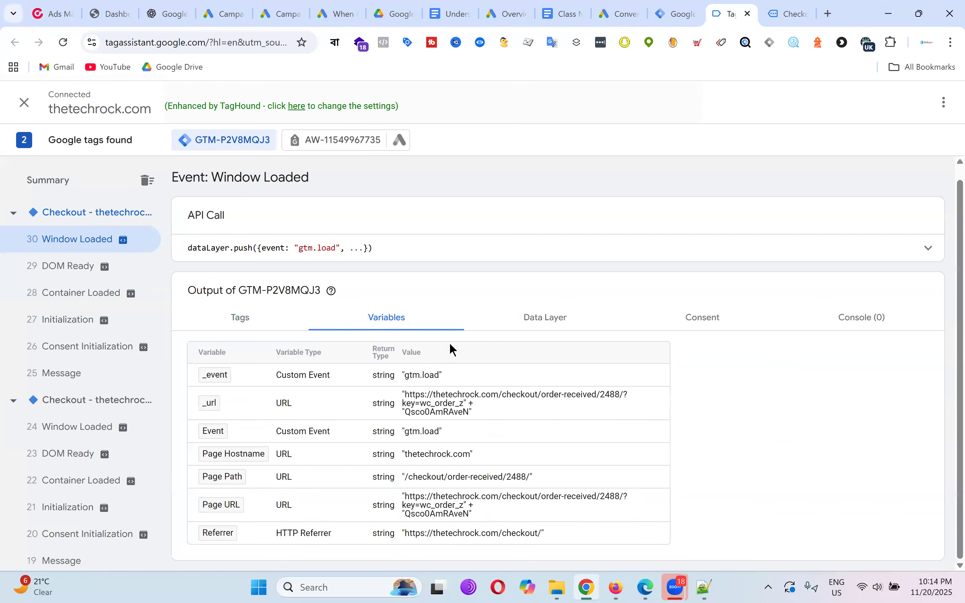
pyautogui.click(548, 319)
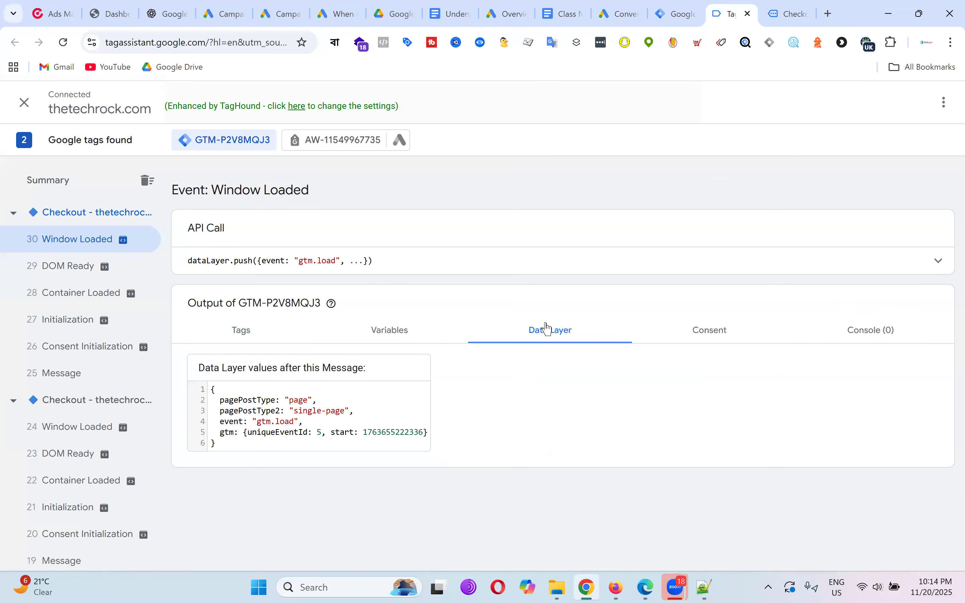
pyautogui.click(732, 338)
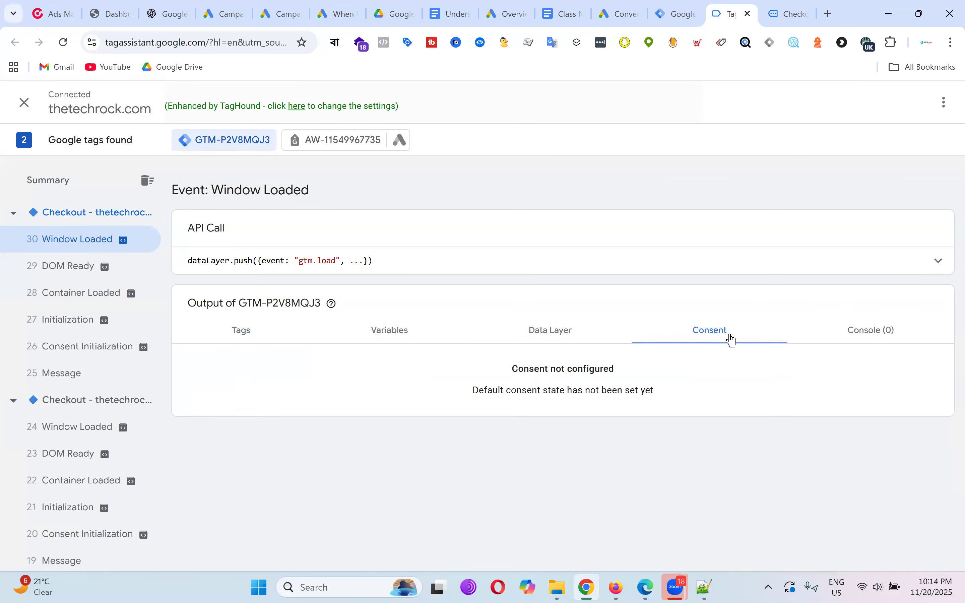
pyautogui.click(869, 331)
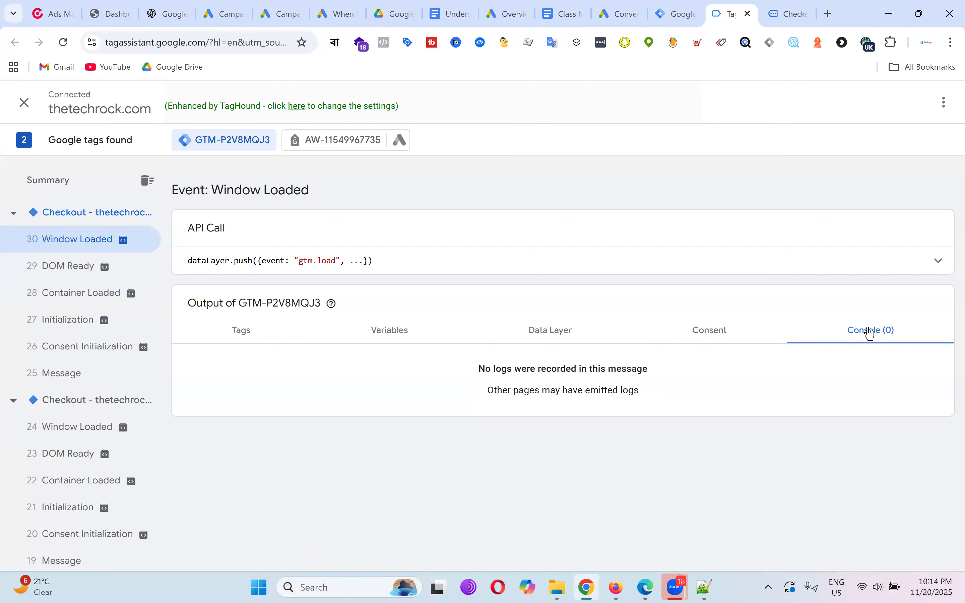
pyautogui.click(554, 335)
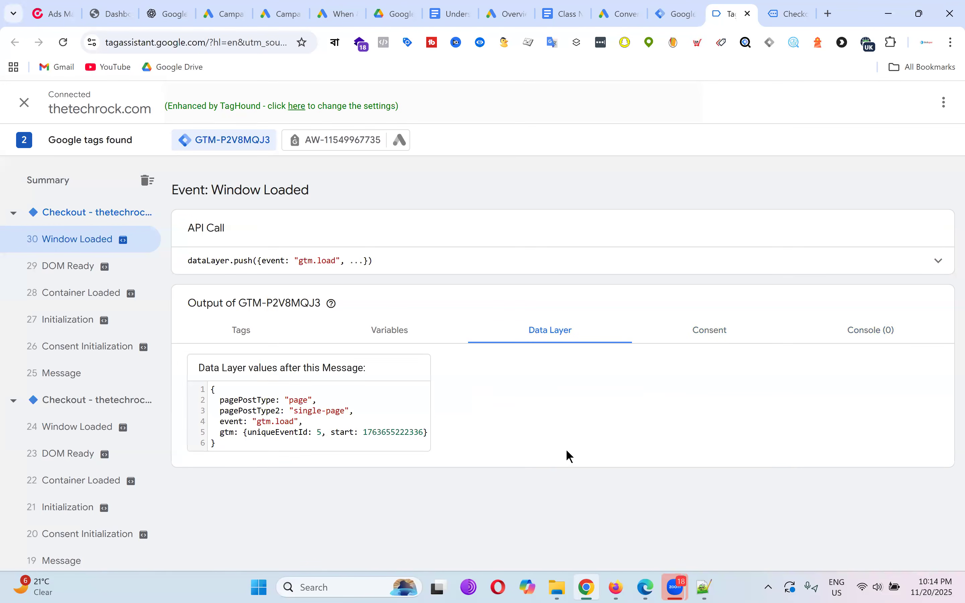
# Highlight the data layer JSON with pagePostType "page" and event "gtm.load".
pyautogui.moveTo(212, 393); pyautogui.dragTo(245, 446)
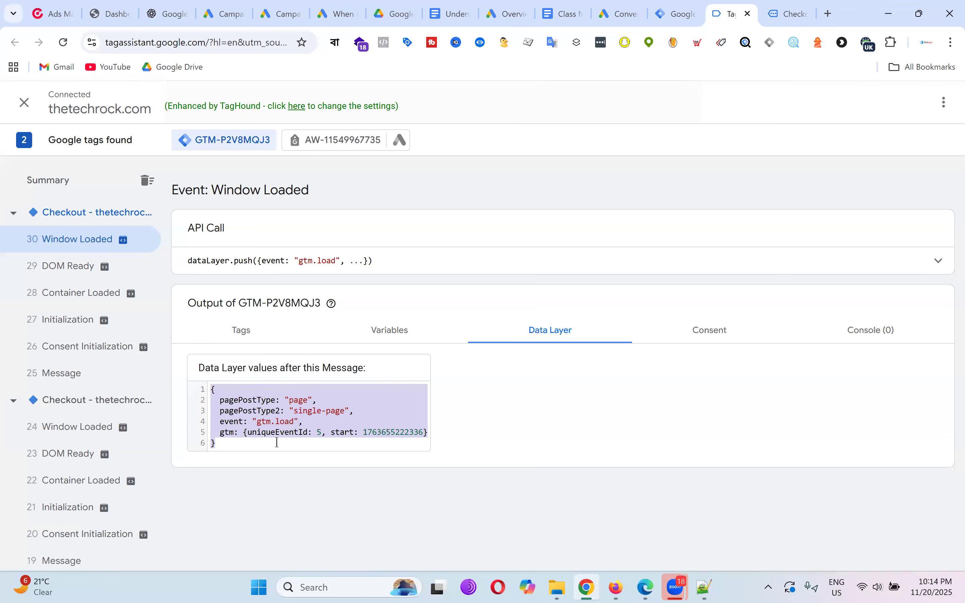
pyautogui.click(280, 433)
pyautogui.moveTo(213, 389); pyautogui.dragTo(269, 451)
pyautogui.click(275, 434)
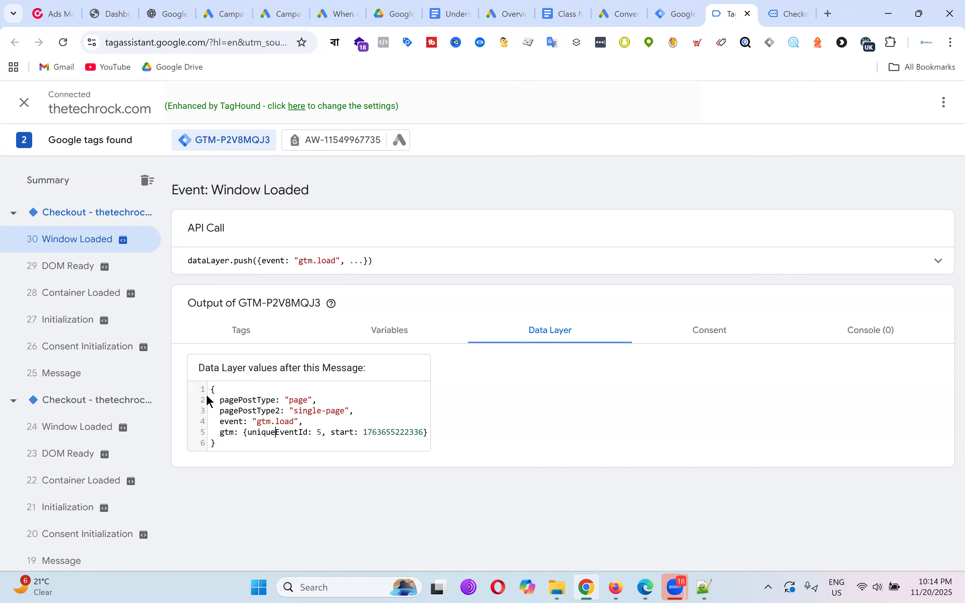
pyautogui.moveTo(211, 389); pyautogui.dragTo(212, 442)
pyautogui.click(311, 423)
# Bring back the Soothing Sunscreen Gel order-received page and scroll through it.
pyautogui.click(783, 6)
pyautogui.scroll(-15, 633, 224)
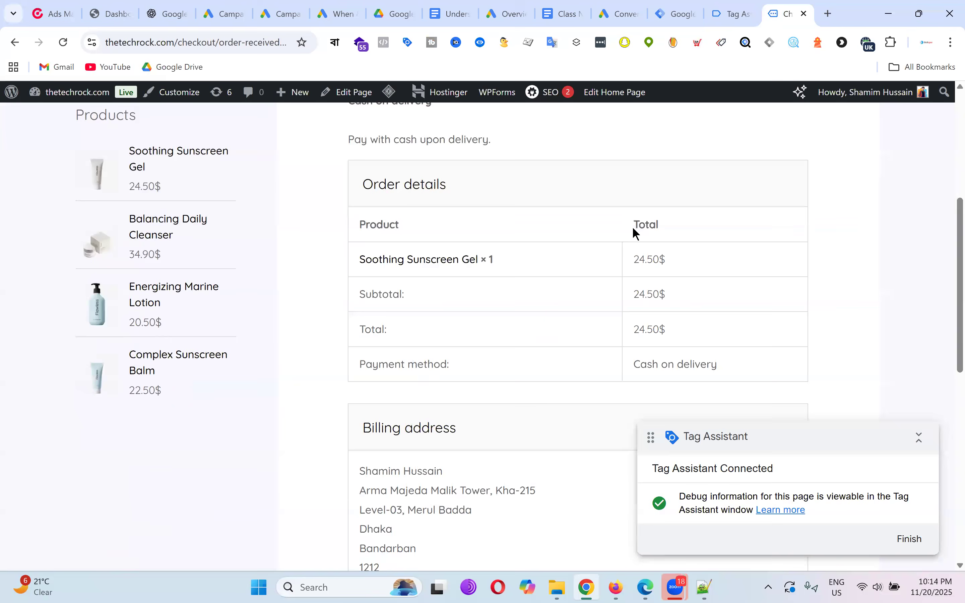
pyautogui.scroll(10, 634, 248)
pyautogui.scroll(5, 633, 249)
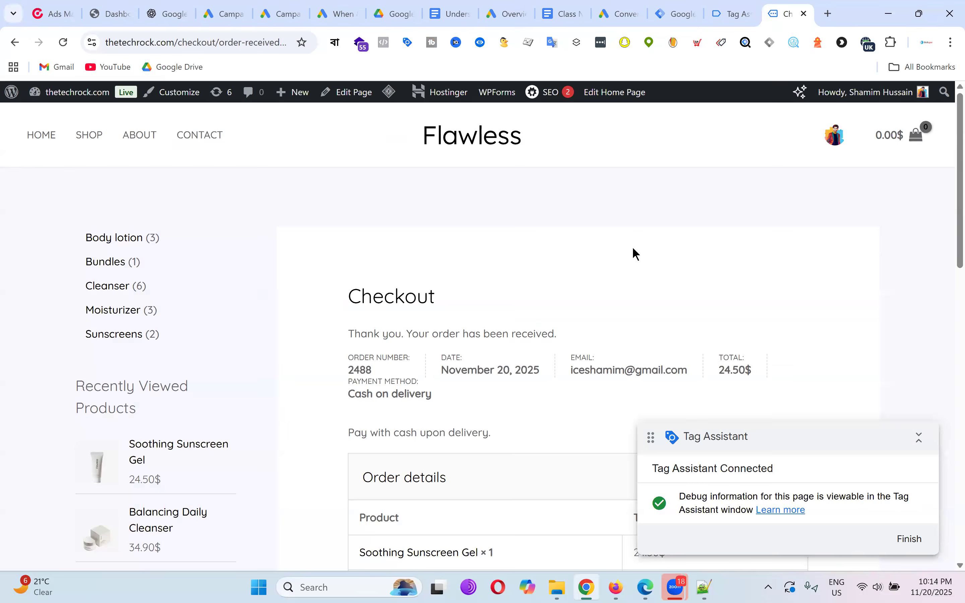
pyautogui.scroll(-15, 551, 223)
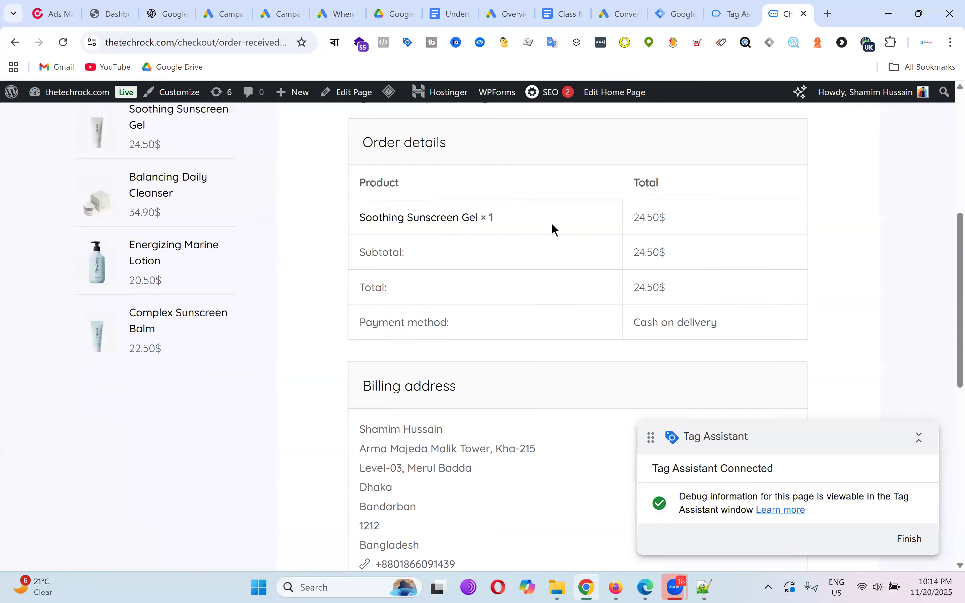
pyautogui.scroll(5, 554, 233)
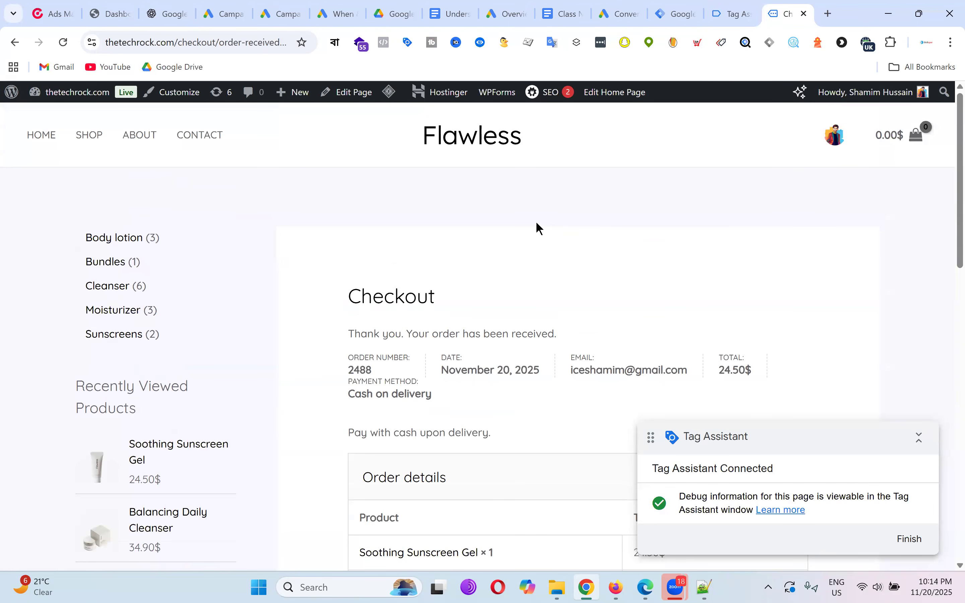
pyautogui.scroll(-5, 896, 287)
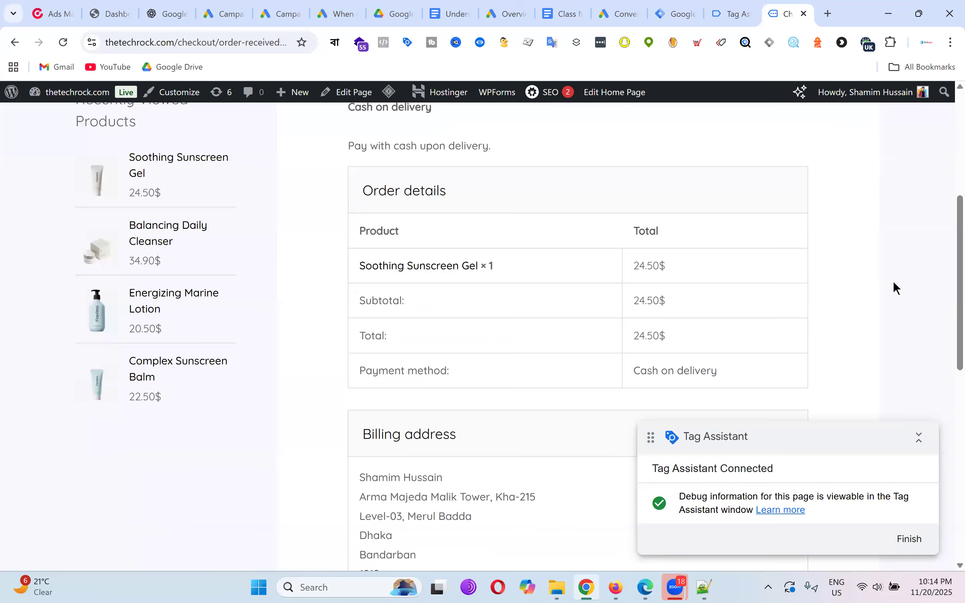
pyautogui.scroll(-6, 437, 403)
pyautogui.scroll(10, 493, 317)
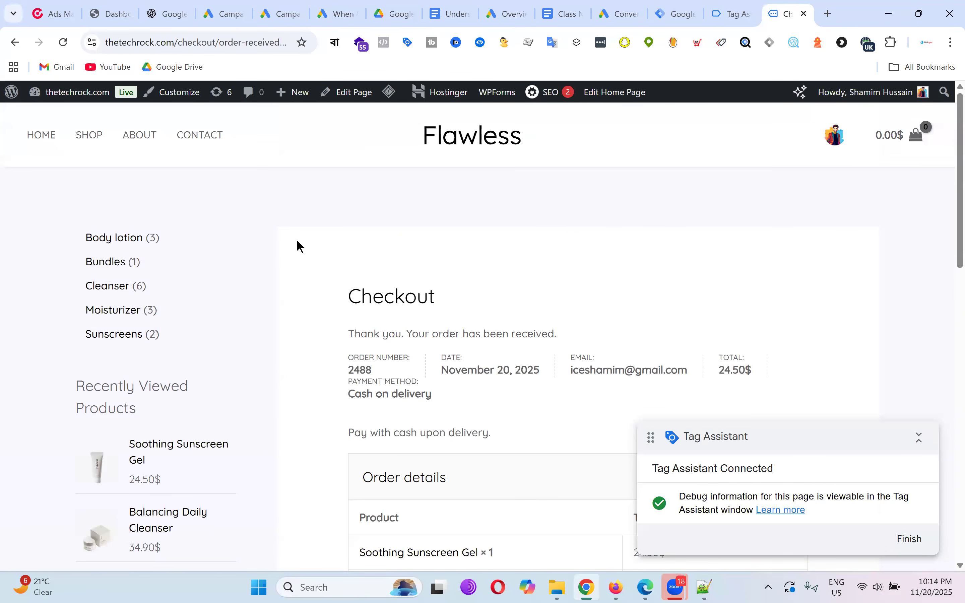
# Highlight the order summary, customer e-mail, order number and 24.50$ total.
pyautogui.moveTo(387, 278); pyautogui.dragTo(554, 397)
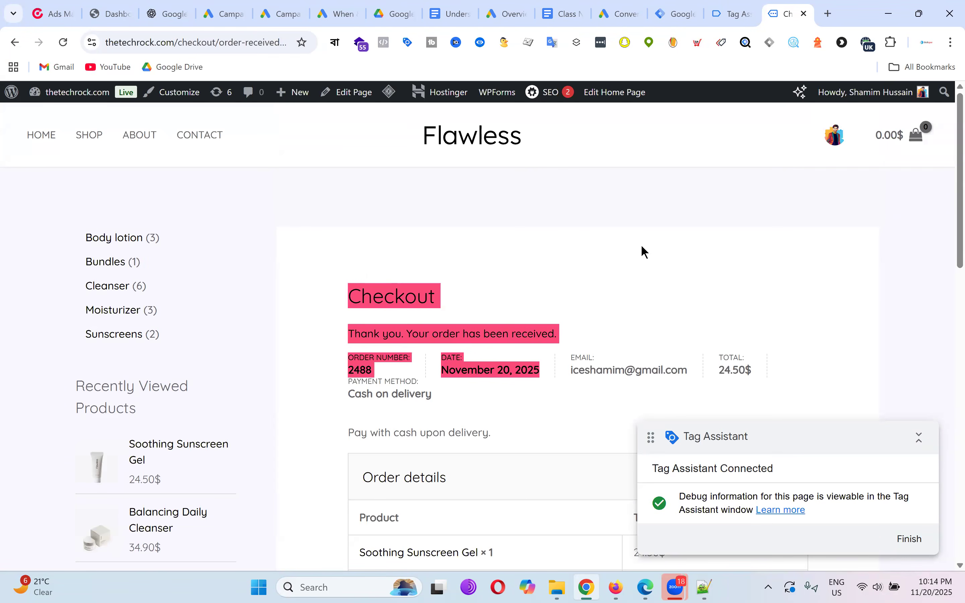
pyautogui.click(616, 255)
pyautogui.scroll(-3, 663, 250)
pyautogui.moveTo(578, 243); pyautogui.dragTo(707, 233)
pyautogui.click(504, 265)
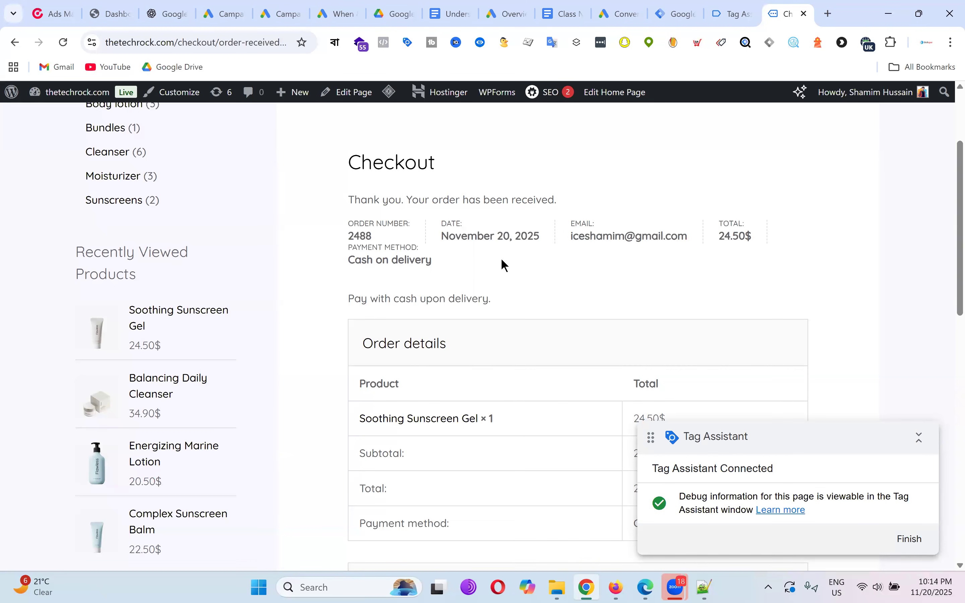
pyautogui.moveTo(344, 238); pyautogui.dragTo(431, 236)
pyautogui.moveTo(706, 237); pyautogui.dragTo(800, 243)
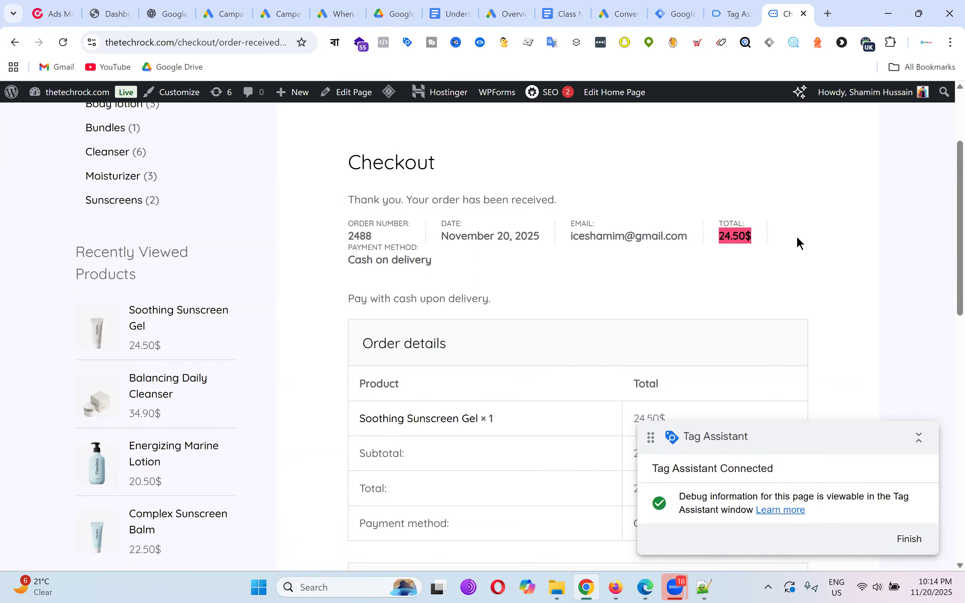
# Highlight the billing address and Order details table, then return to Tag Assistant.
pyautogui.scroll(-10, 516, 287)
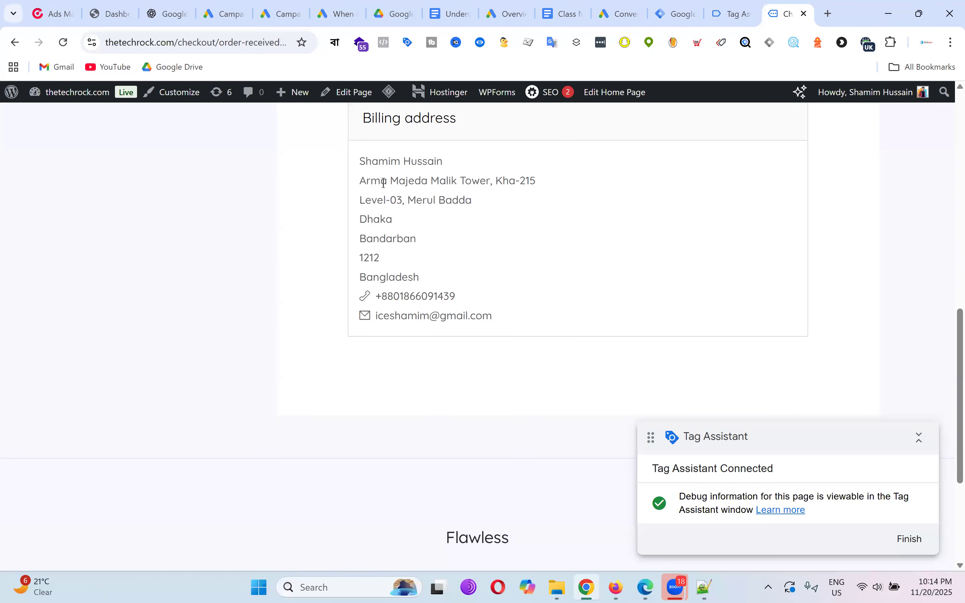
pyautogui.moveTo(384, 183); pyautogui.dragTo(526, 318)
pyautogui.scroll(3, 627, 317)
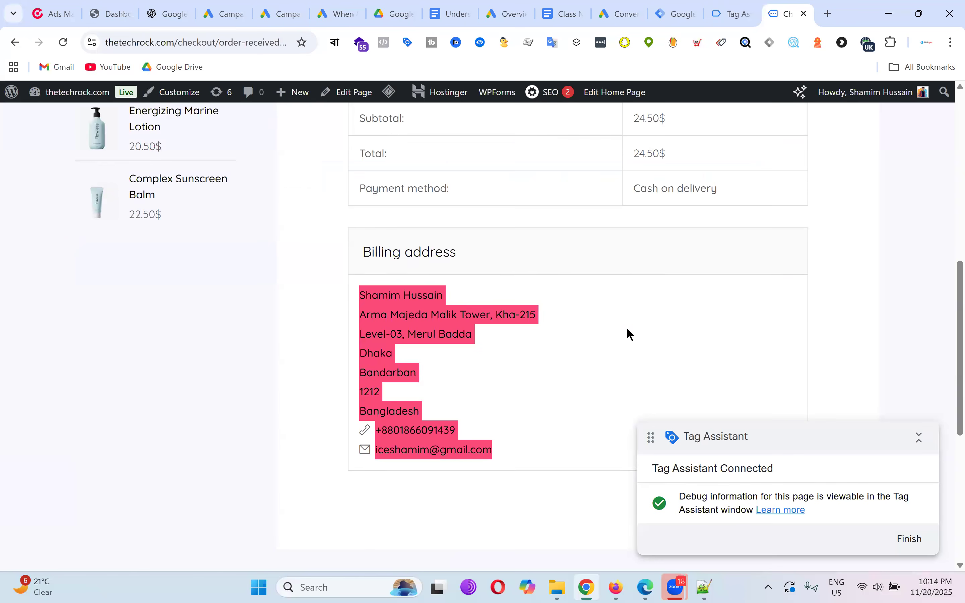
pyautogui.click(627, 328)
pyautogui.scroll(5, 640, 303)
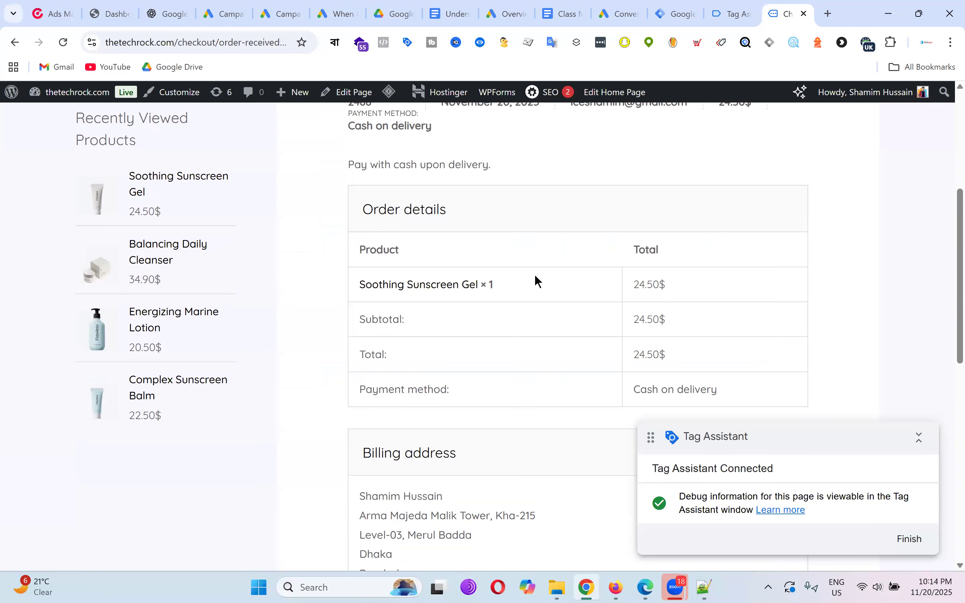
pyautogui.moveTo(355, 247); pyautogui.dragTo(722, 393)
pyautogui.scroll(5, 639, 279)
pyautogui.click(640, 288)
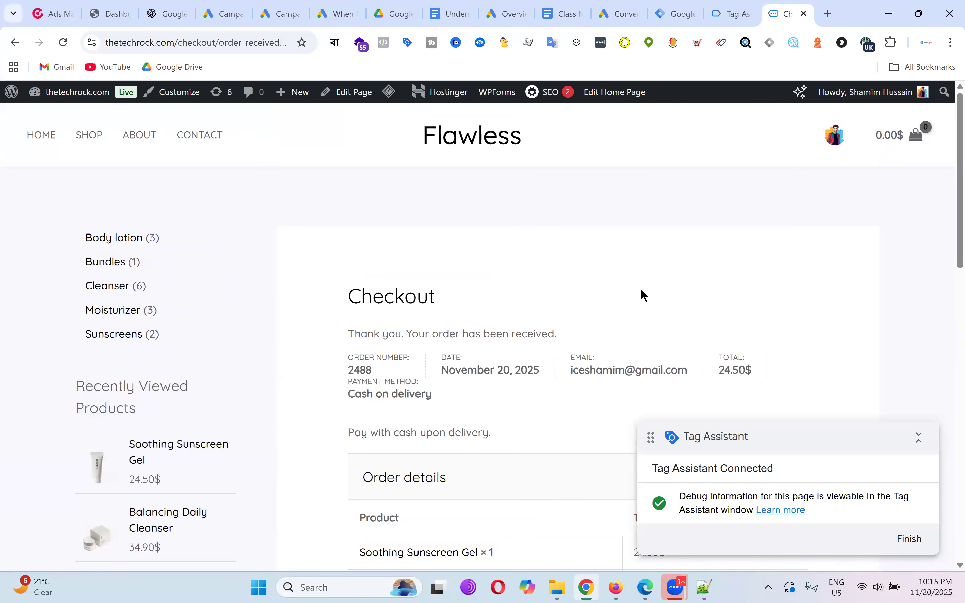
pyautogui.scroll(-4, 640, 288)
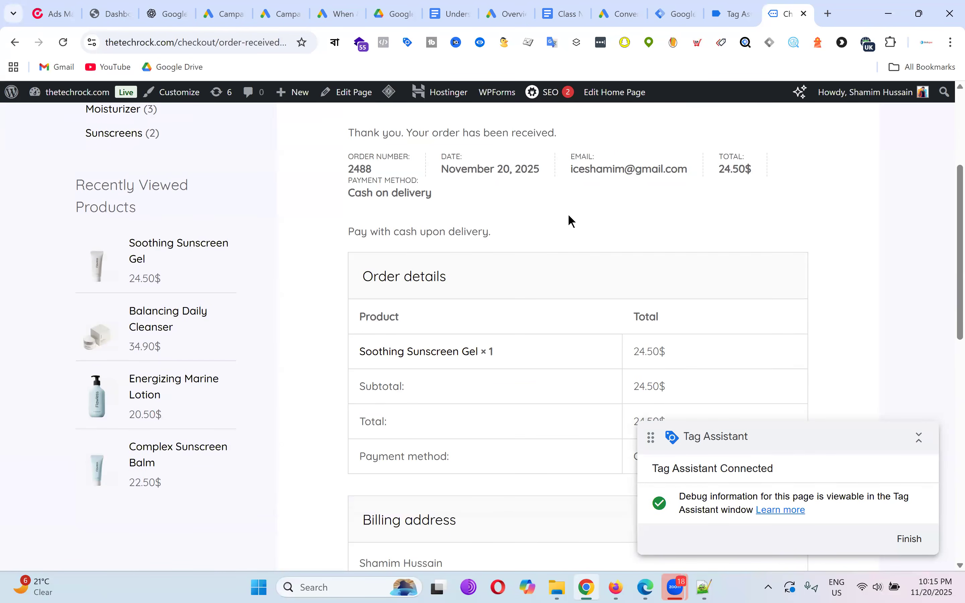
pyautogui.click(725, 12)
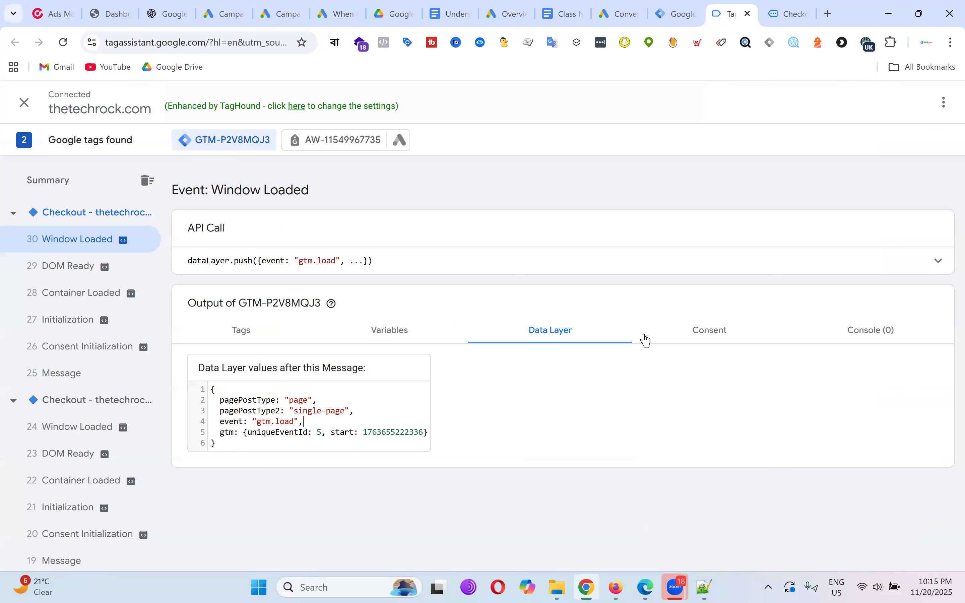
pyautogui.moveTo(215, 396); pyautogui.dragTo(236, 450)
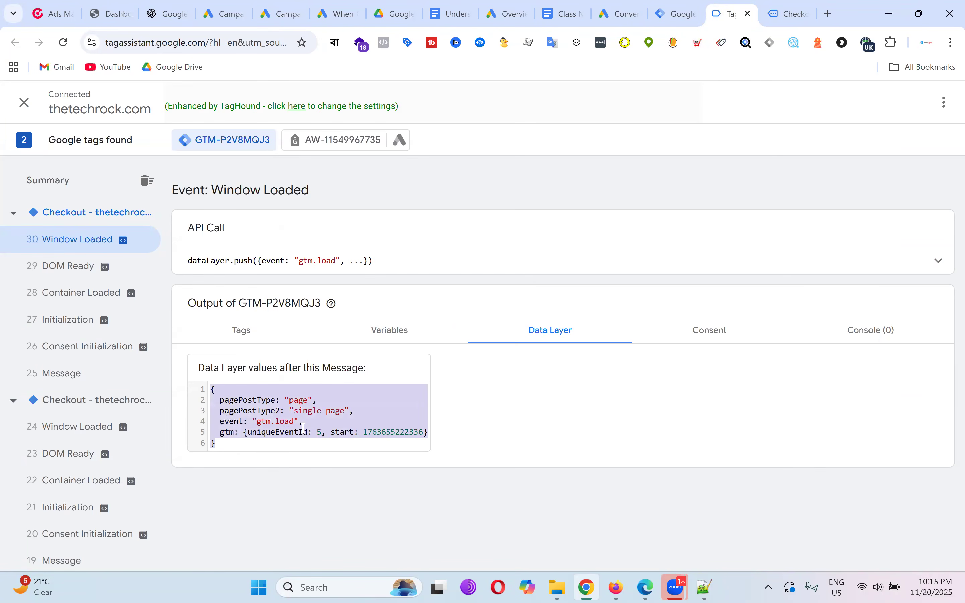
pyautogui.click(316, 423)
pyautogui.moveTo(215, 446); pyautogui.dragTo(229, 389)
pyautogui.click(307, 398)
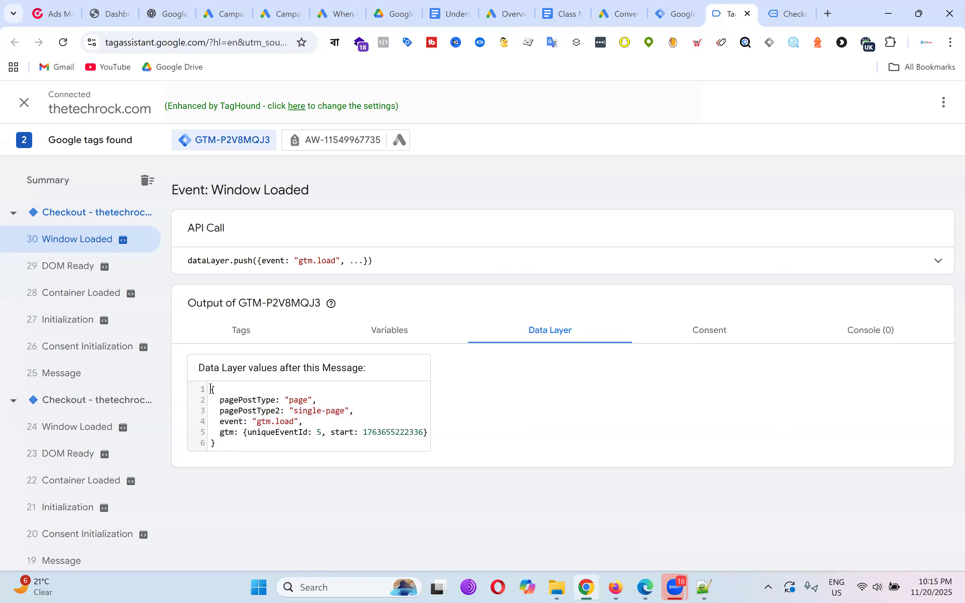
pyautogui.moveTo(212, 389); pyautogui.dragTo(268, 460)
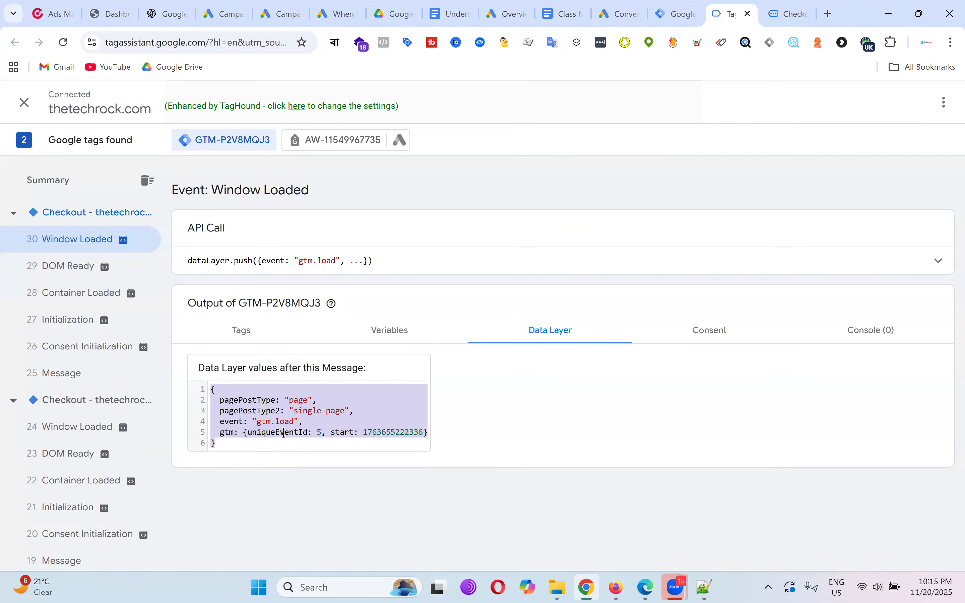
pyautogui.click(286, 434)
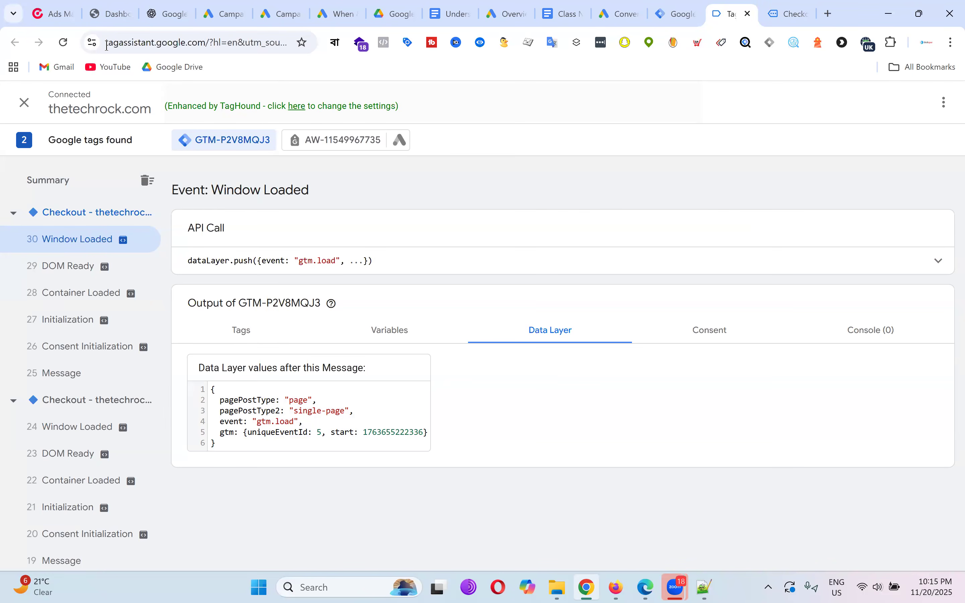
# Show the 'What is DataLayer in Google Tag Manager?' section of the Understanding Google Tag Manager doc.
pyautogui.click(454, 14)
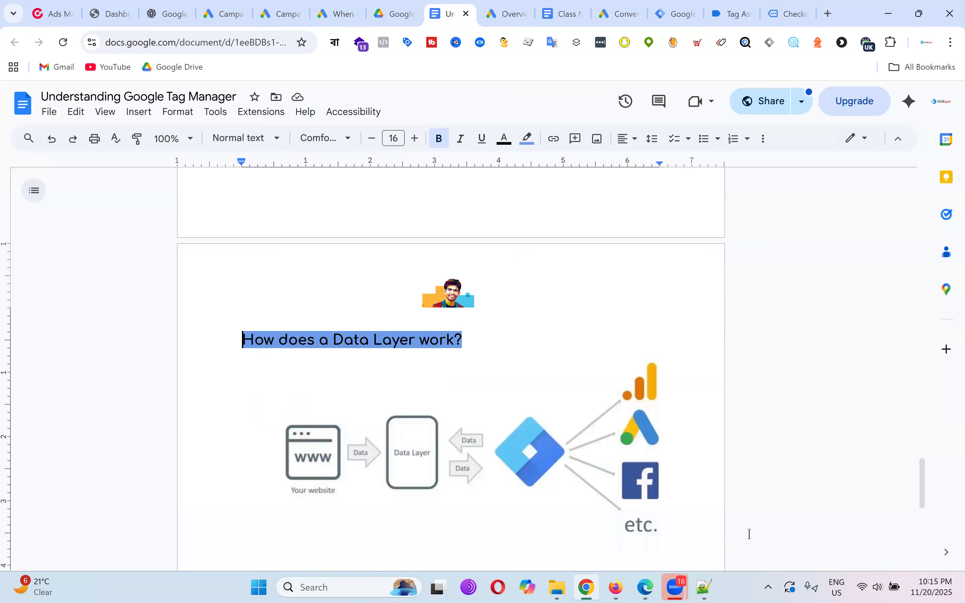
pyautogui.scroll(-1, 556, 379)
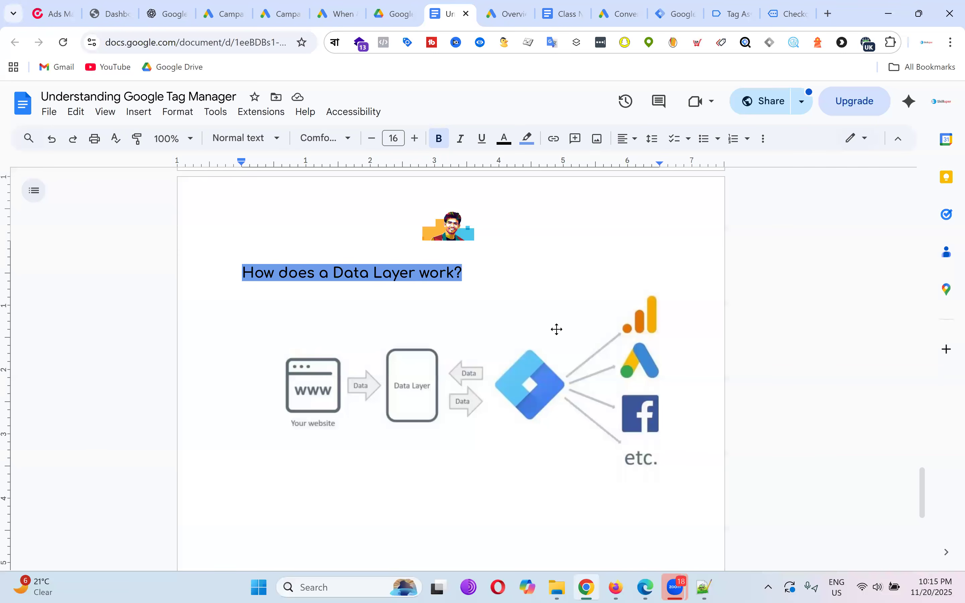
pyautogui.scroll(1, 557, 329)
pyautogui.scroll(10, 557, 330)
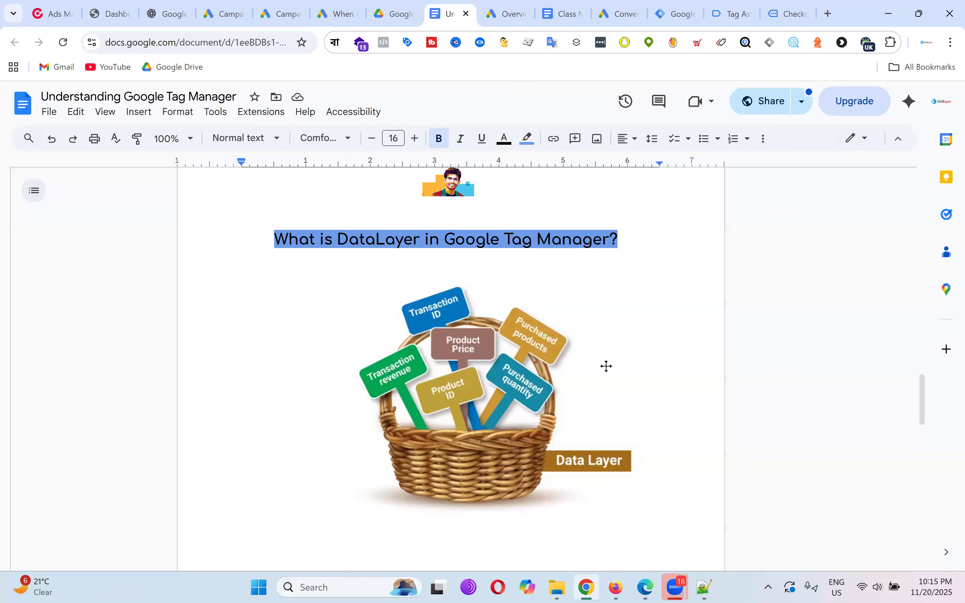
pyautogui.scroll(-2, 606, 367)
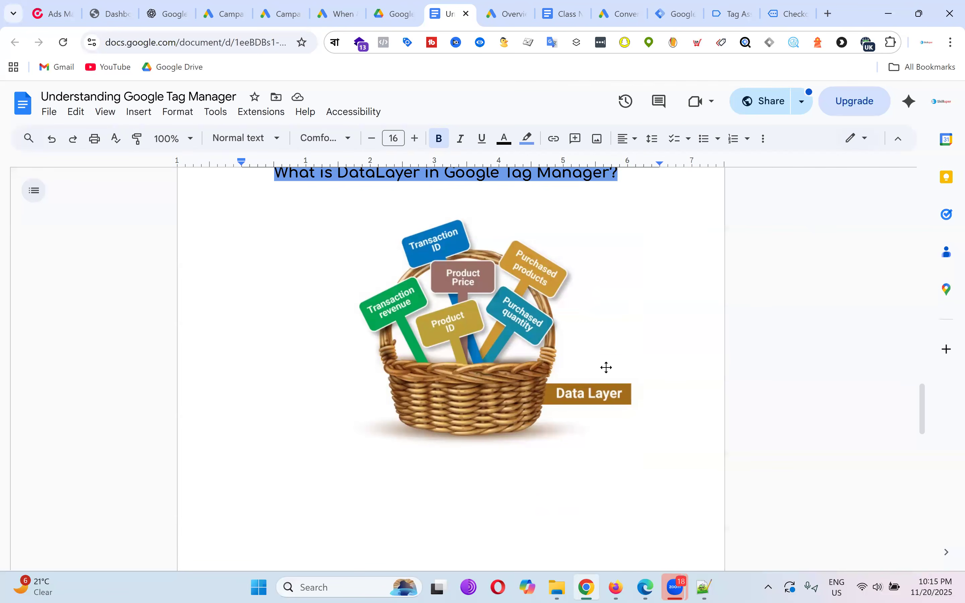
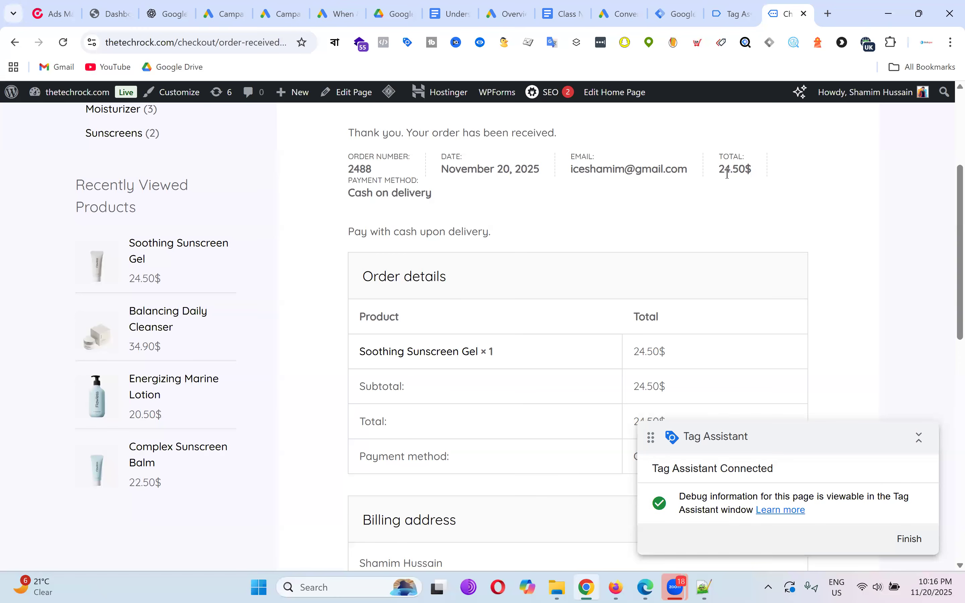
# Highlight the 24.50$ order total, thank-you line and order number on the confirmation page.
pyautogui.moveTo(719, 169); pyautogui.dragTo(768, 174)
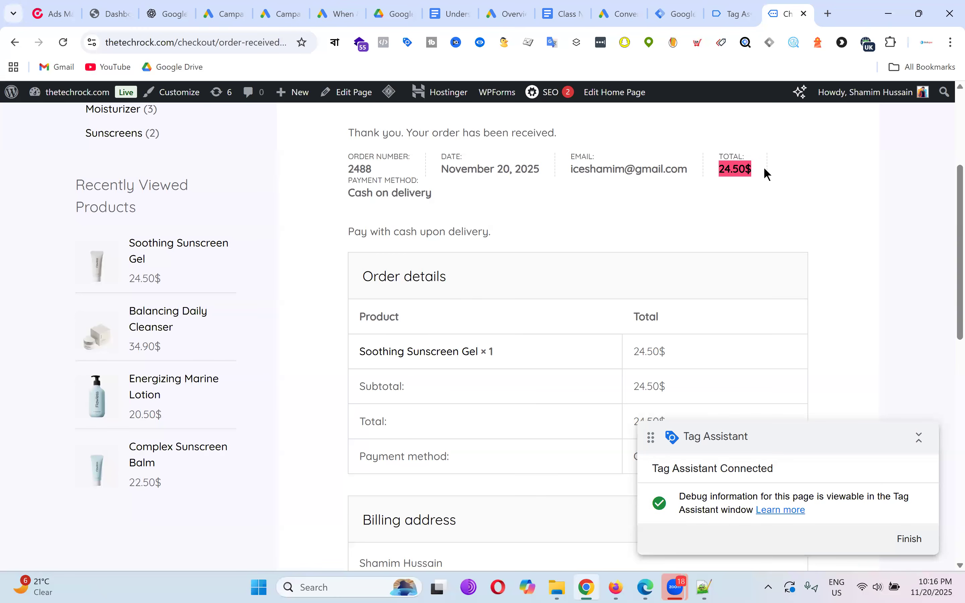
pyautogui.scroll(5, 784, 208)
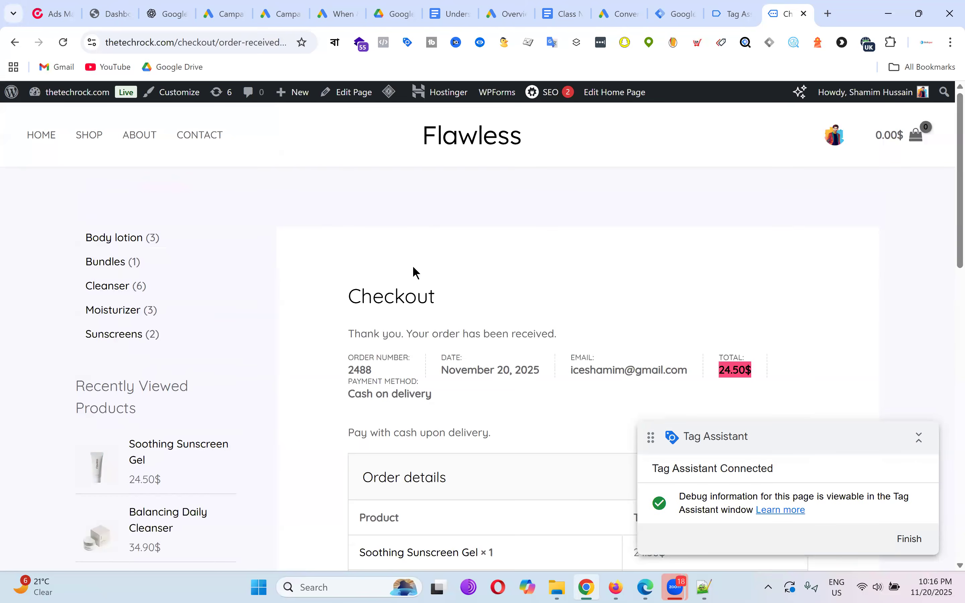
pyautogui.scroll(-3, 357, 268)
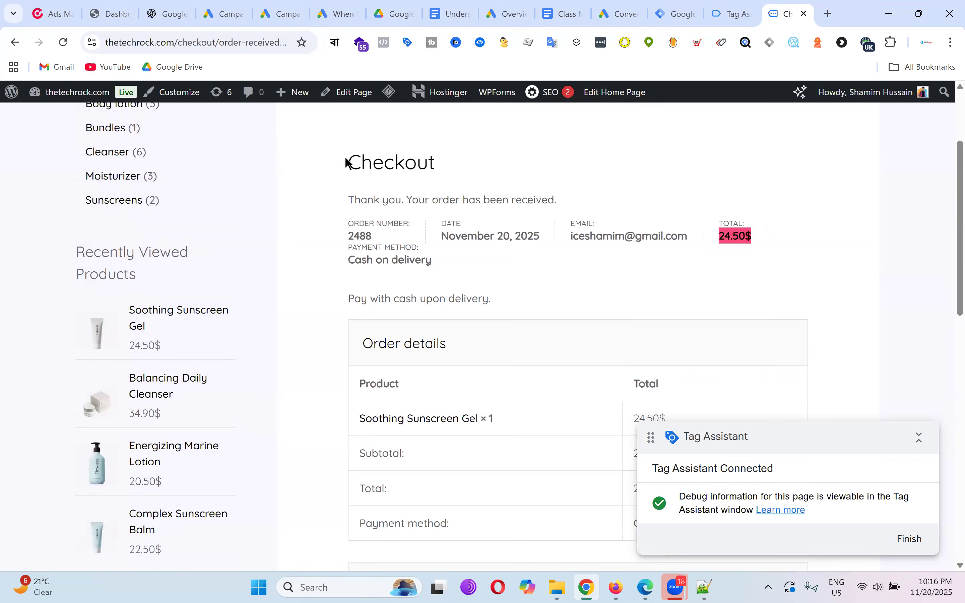
pyautogui.moveTo(347, 201); pyautogui.dragTo(643, 212)
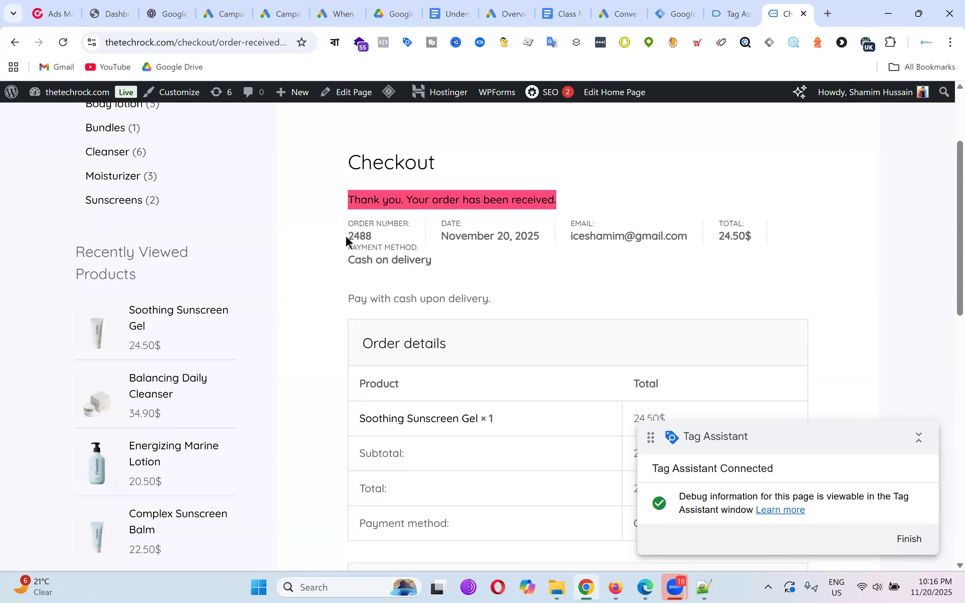
pyautogui.doubleClick(349, 238)
pyautogui.doubleClick(799, 238)
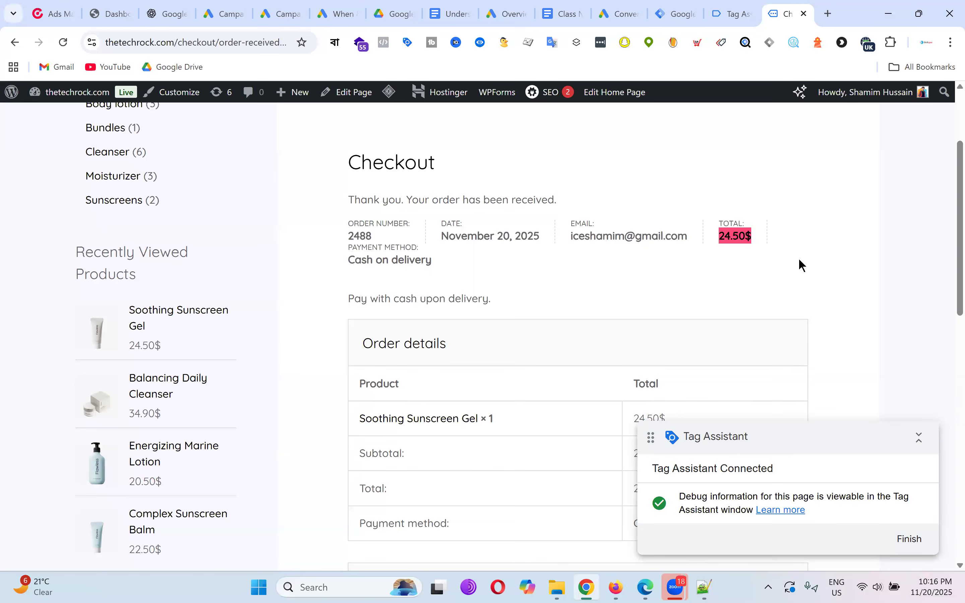
pyautogui.click(342, 201)
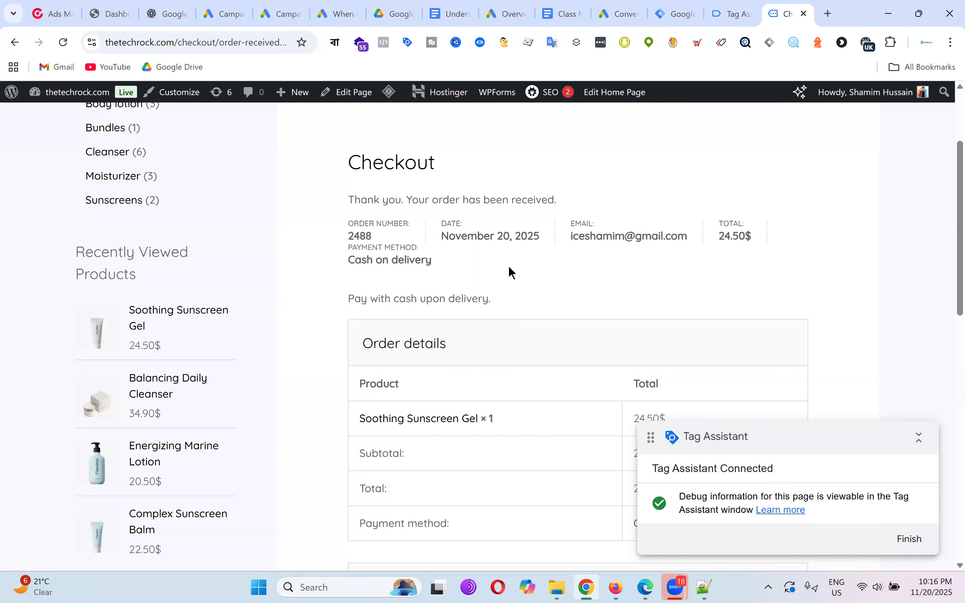
pyautogui.moveTo(348, 237); pyautogui.dragTo(398, 241)
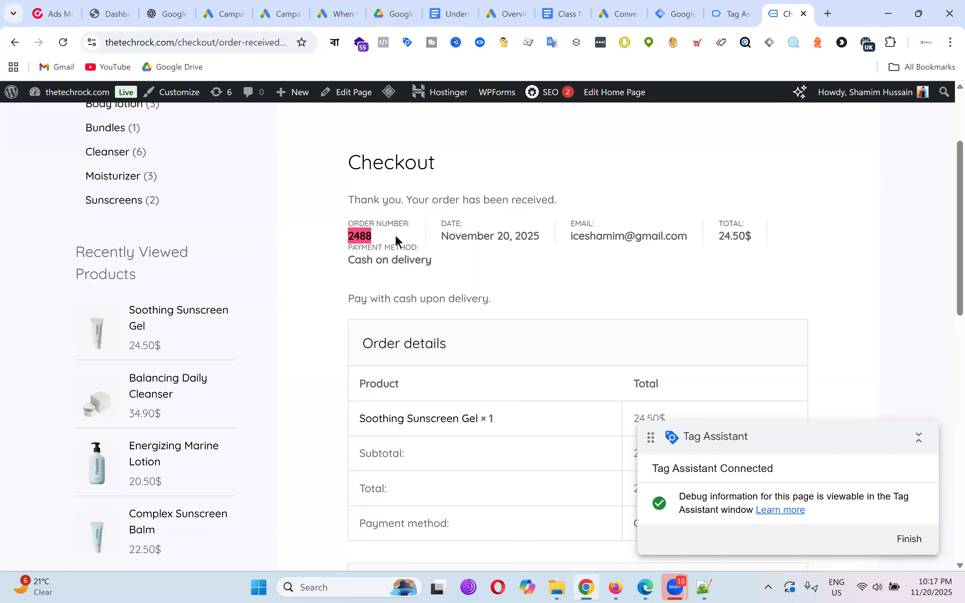
pyautogui.moveTo(718, 237); pyautogui.dragTo(780, 240)
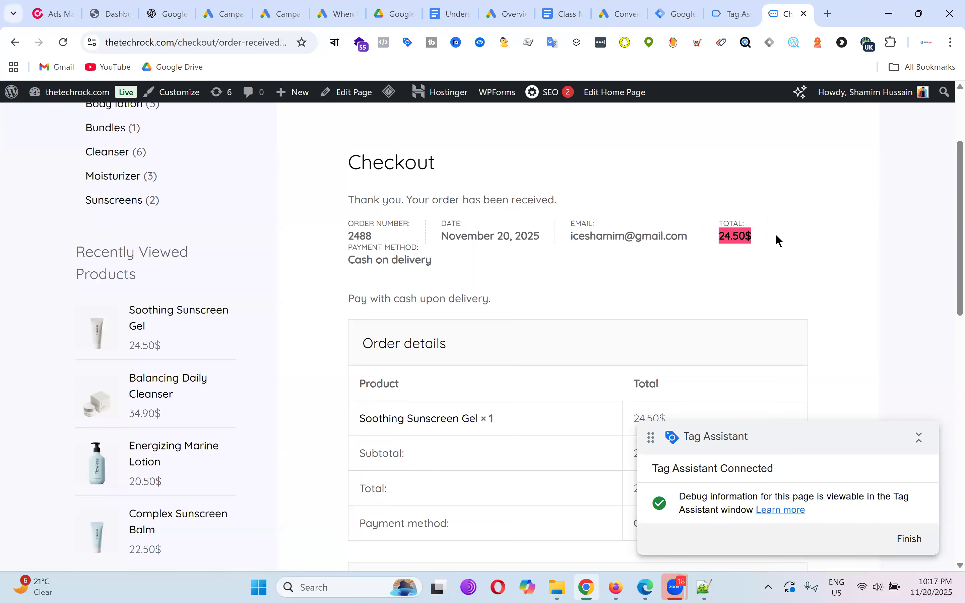
pyautogui.click(779, 246)
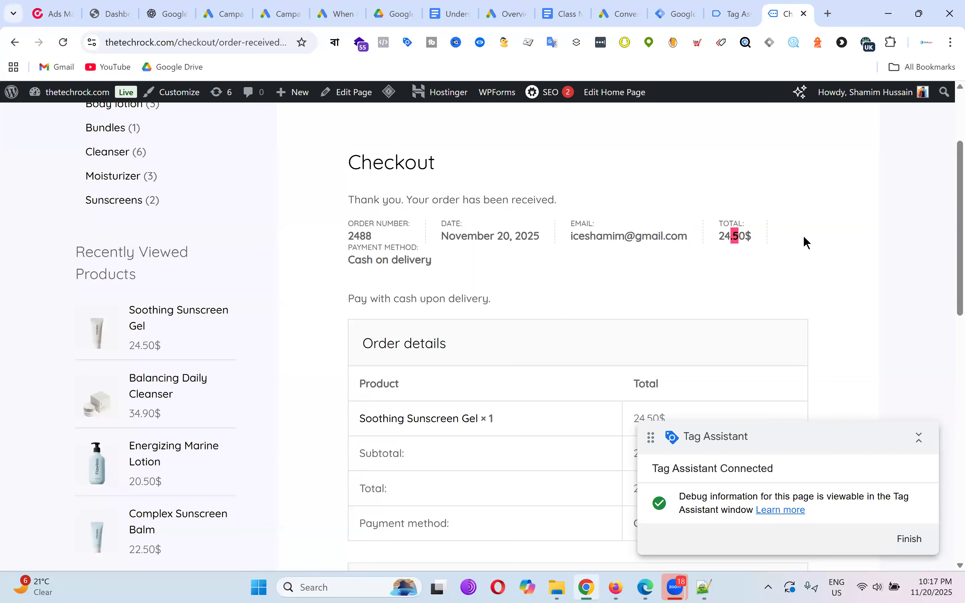
# Highlight the payment note, Order details table and billing address block.
pyautogui.scroll(-3, 588, 223)
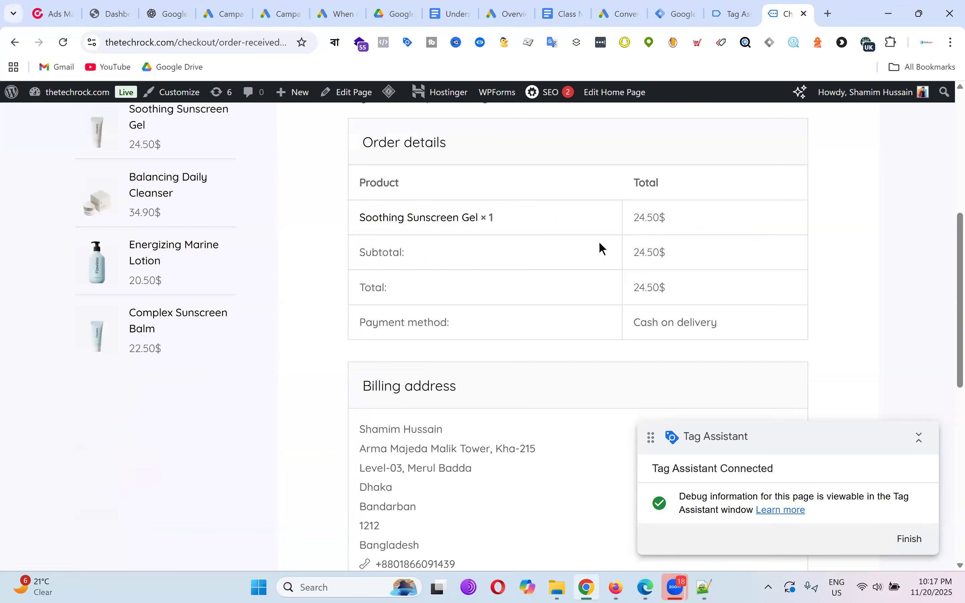
pyautogui.scroll(2, 597, 245)
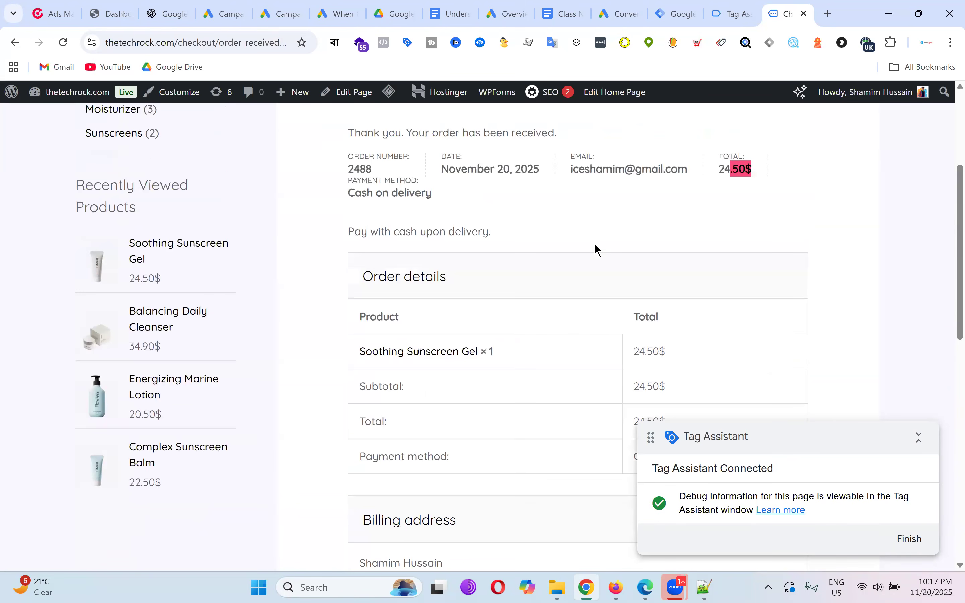
pyautogui.scroll(-1, 597, 251)
pyautogui.moveTo(349, 170); pyautogui.dragTo(744, 394)
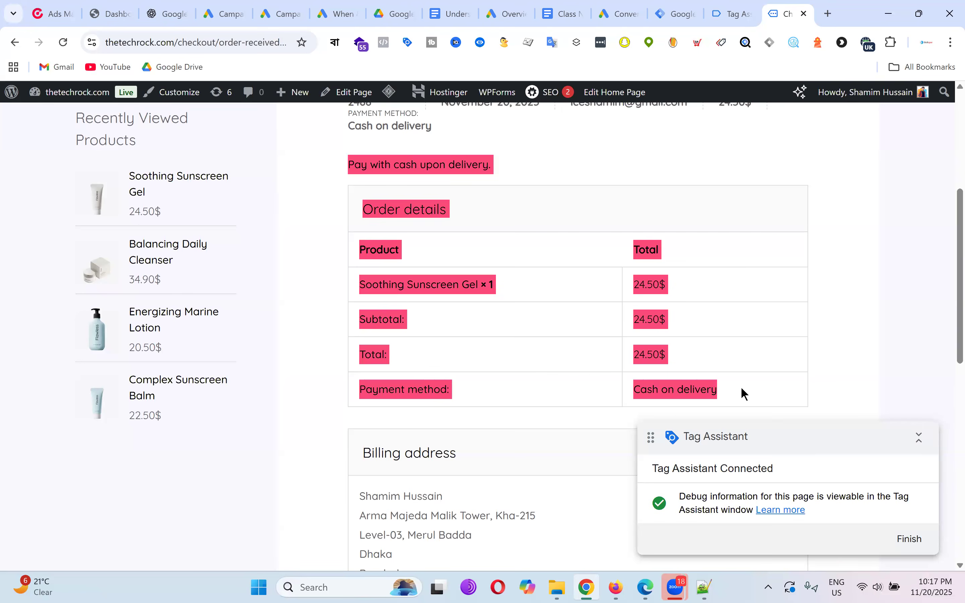
pyautogui.click(367, 167)
pyautogui.tripleClick(494, 225)
pyautogui.tripleClick(467, 259)
pyautogui.scroll(-3, 707, 275)
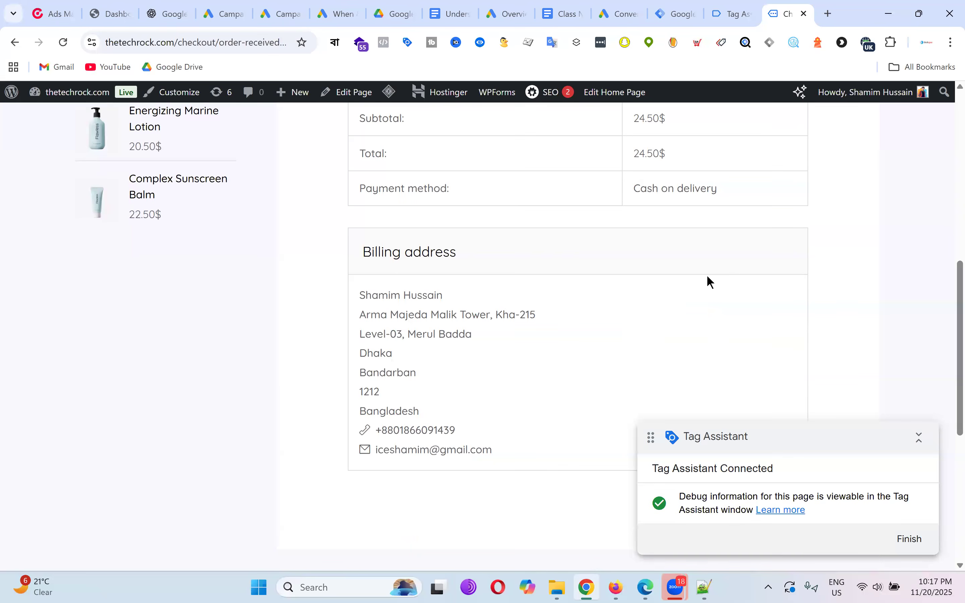
pyautogui.tripleClick(380, 249)
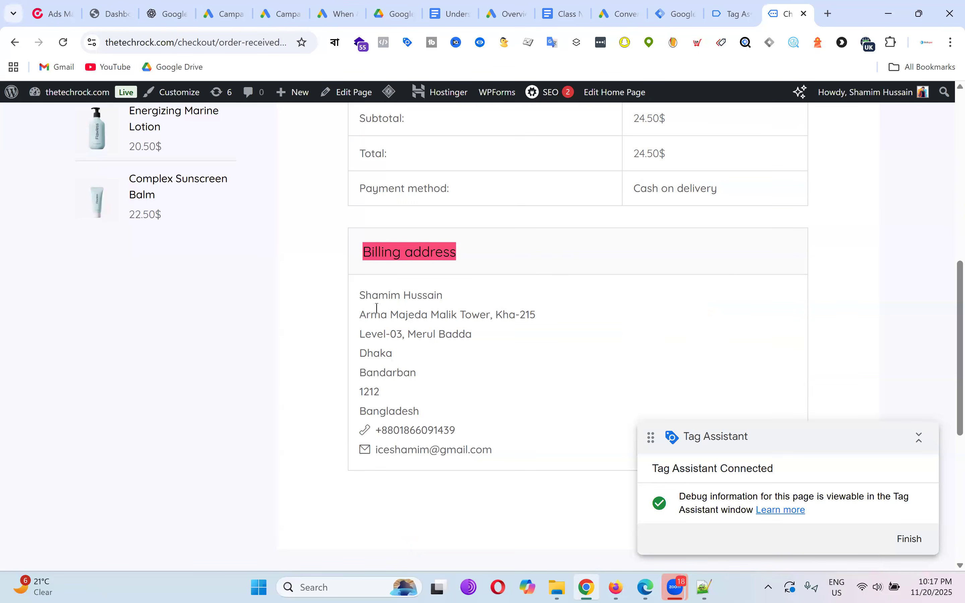
pyautogui.tripleClick(377, 308)
pyautogui.click(531, 387)
pyautogui.scroll(3, 668, 337)
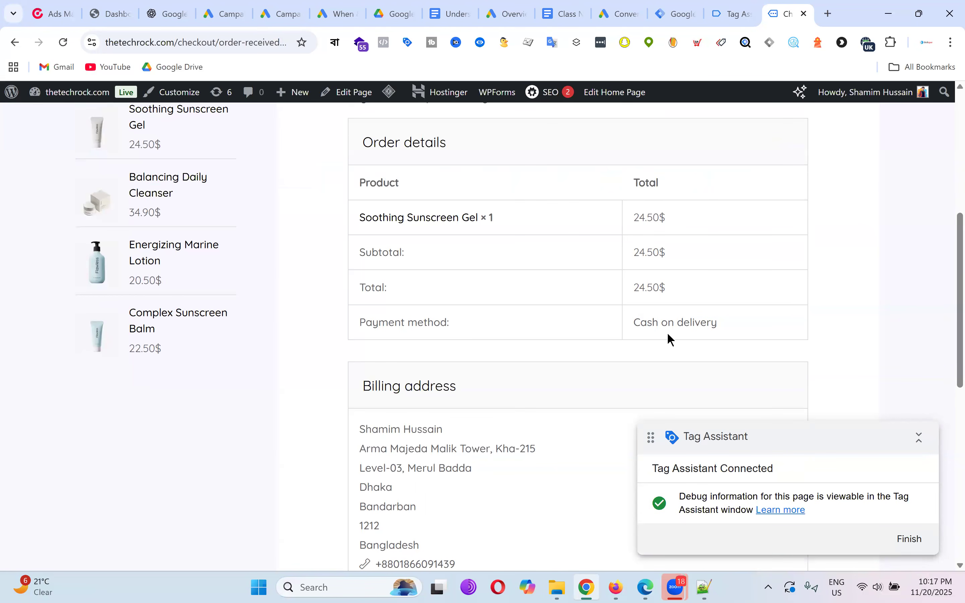
# Search Google in a new tab for 'ga4 schema datalayer'.
pyautogui.click(828, 13)
pyautogui.write('ga')
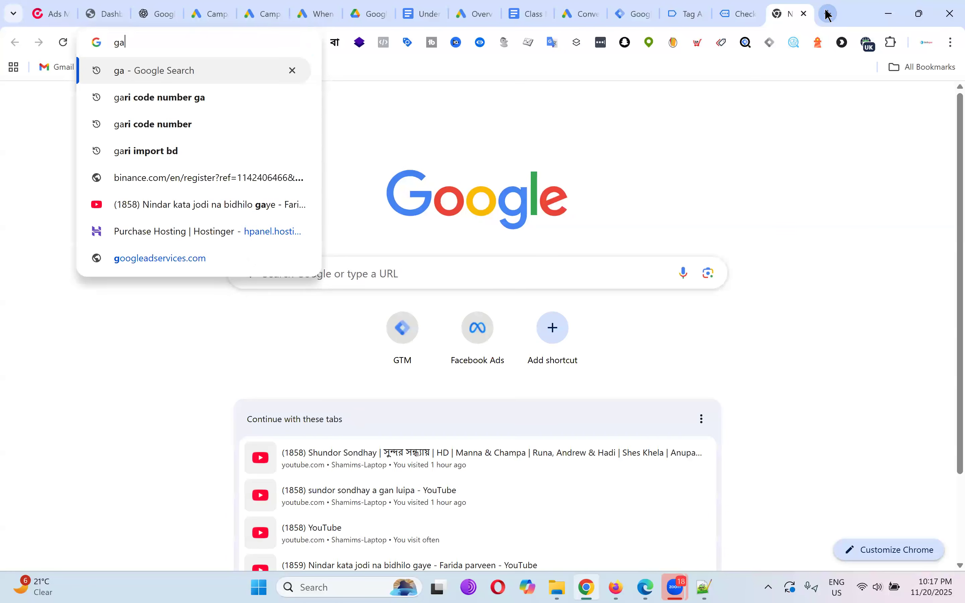
pyautogui.write('4 schema')
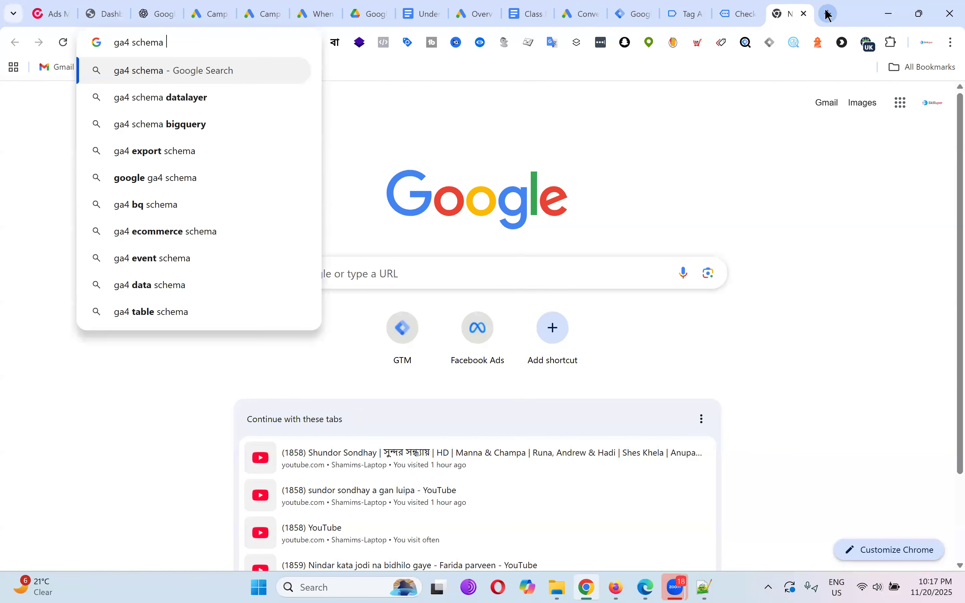
pyautogui.click(186, 98)
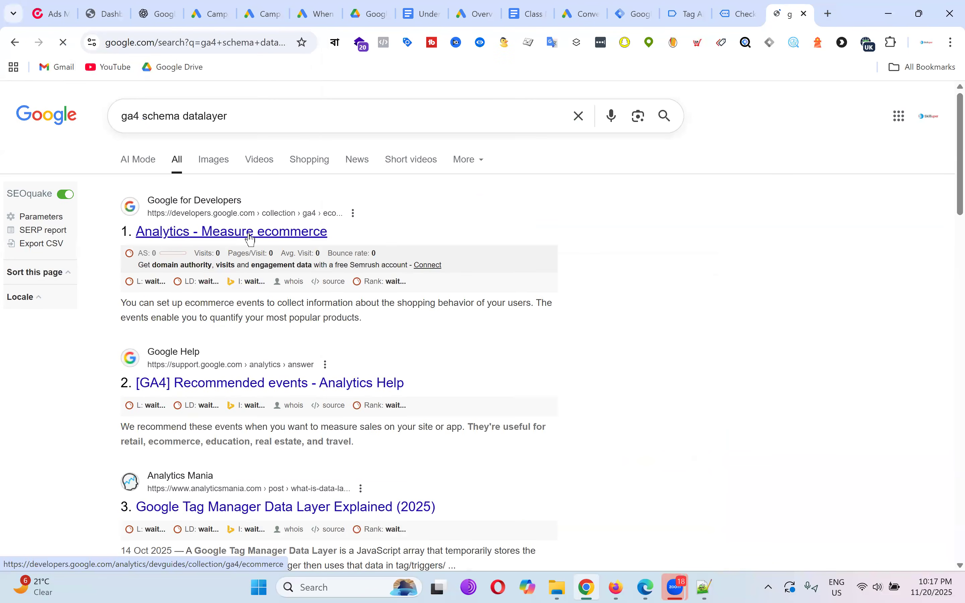
# Open the Analytics Measure ecommerce guide and scroll to its Implementation list.
pyautogui.click(250, 238)
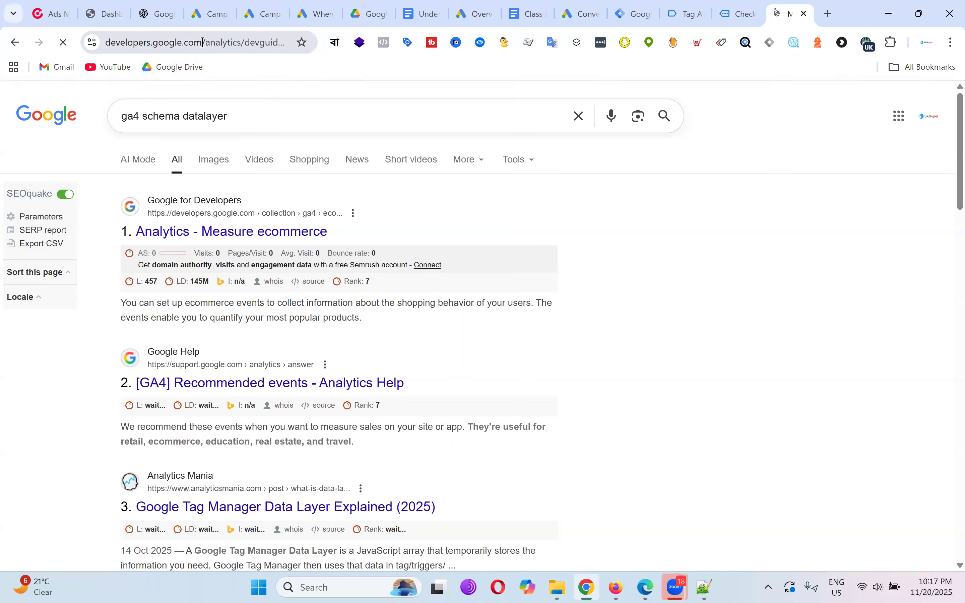
pyautogui.scroll(-15, 546, 217)
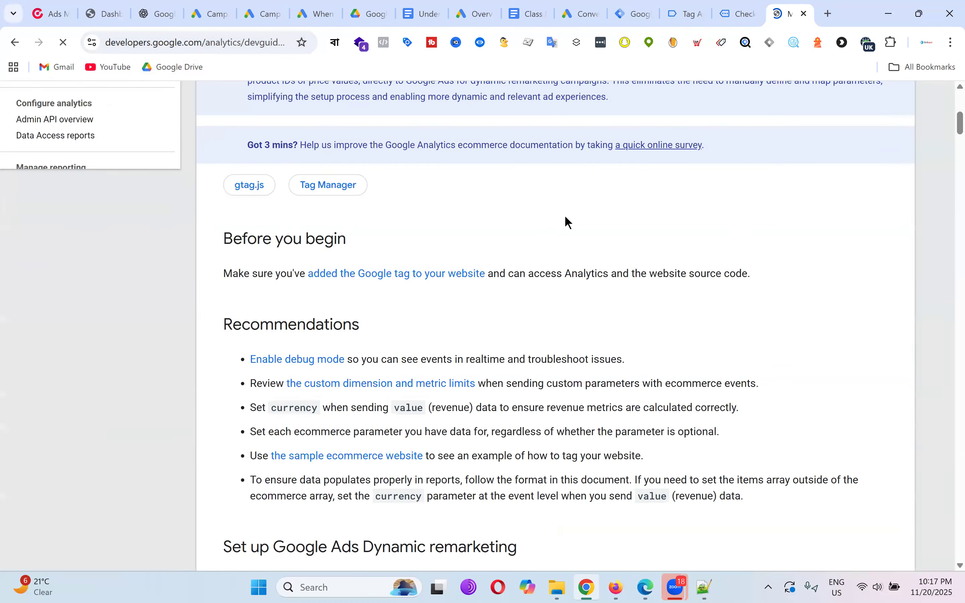
pyautogui.scroll(-2, 569, 226)
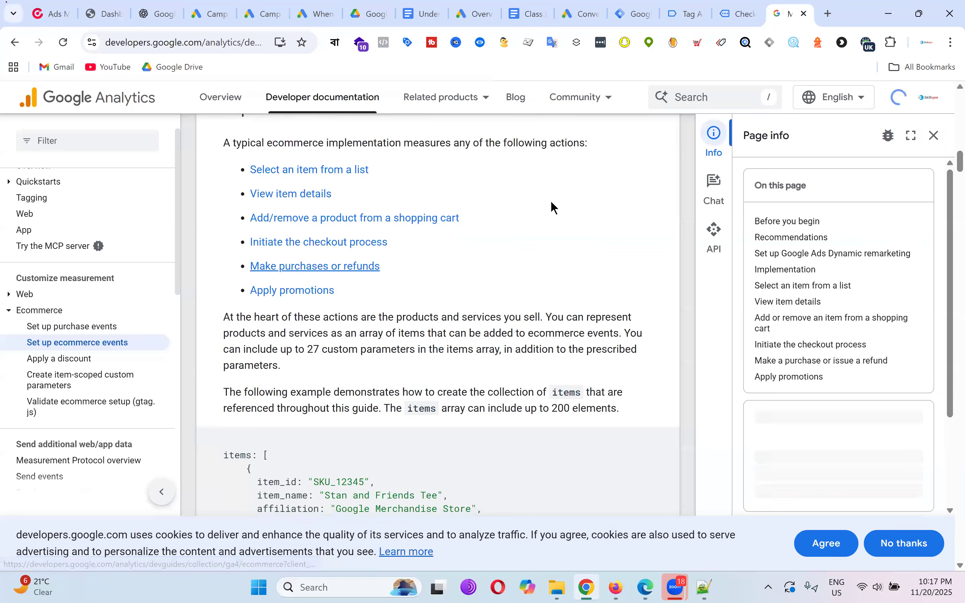
pyautogui.scroll(-5, 558, 212)
pyautogui.scroll(-9, 494, 230)
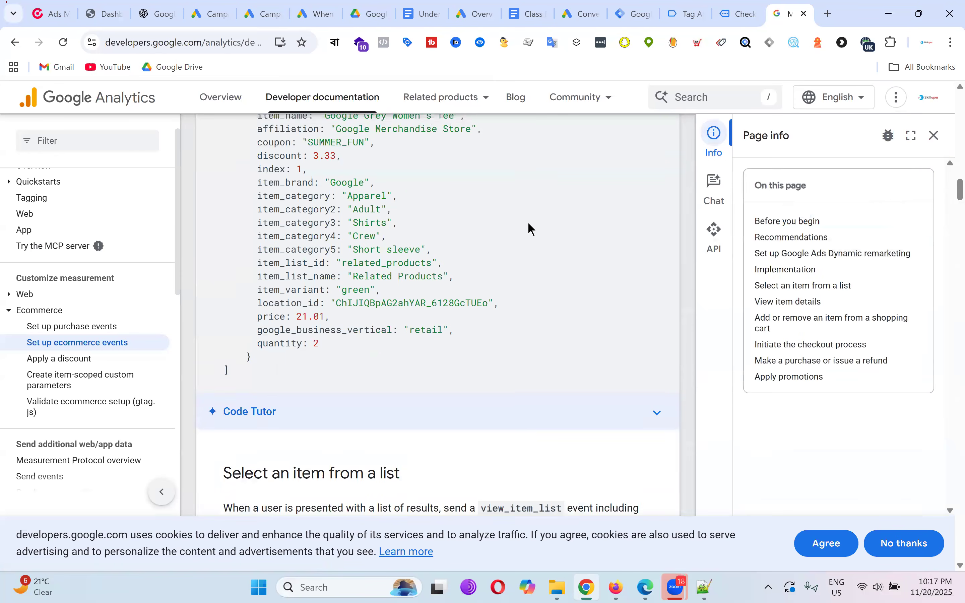
pyautogui.scroll(12, 528, 229)
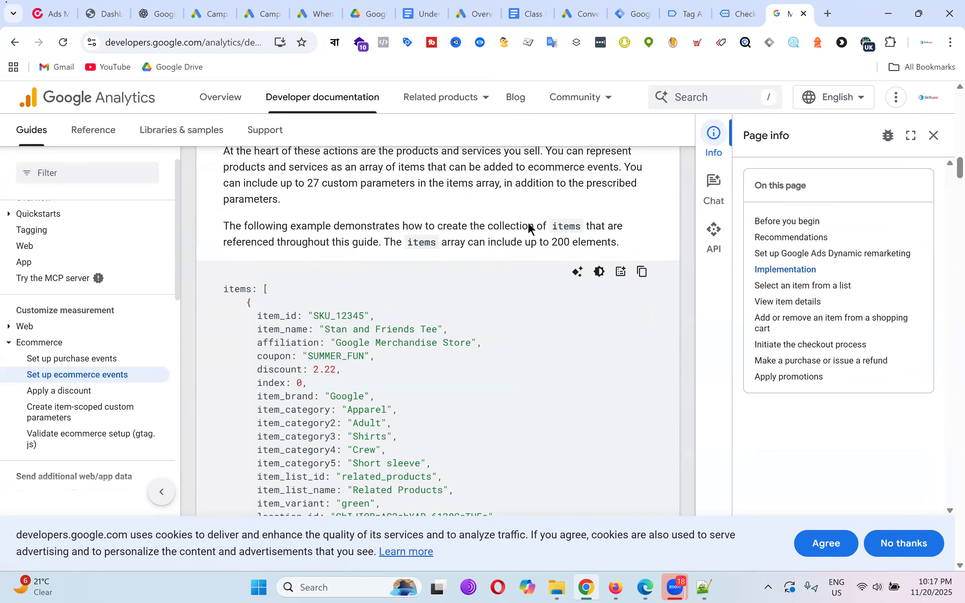
pyautogui.scroll(-4, 376, 344)
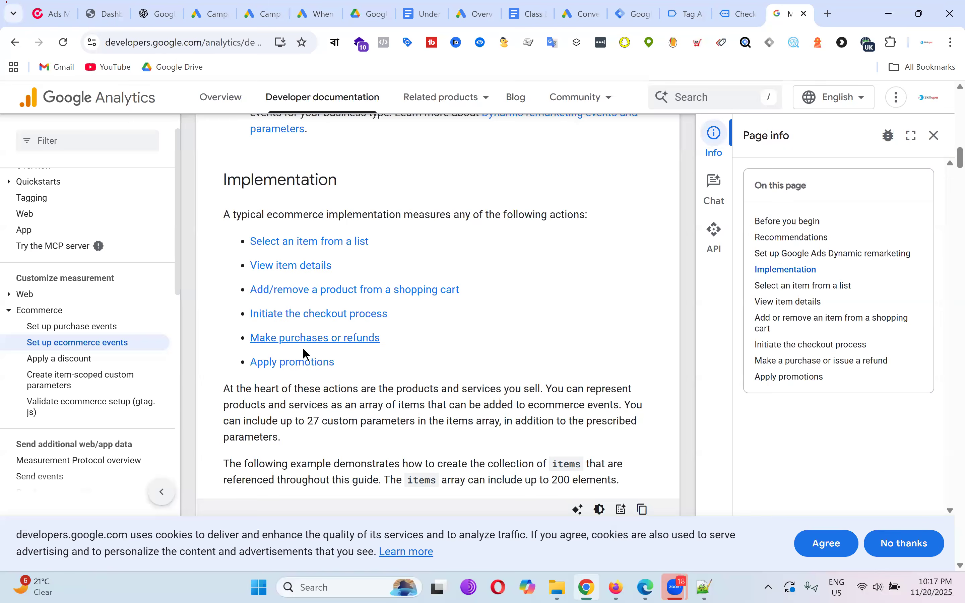
# Jump to the Make purchases or refunds code example, then return to the order page.
pyautogui.click(304, 338)
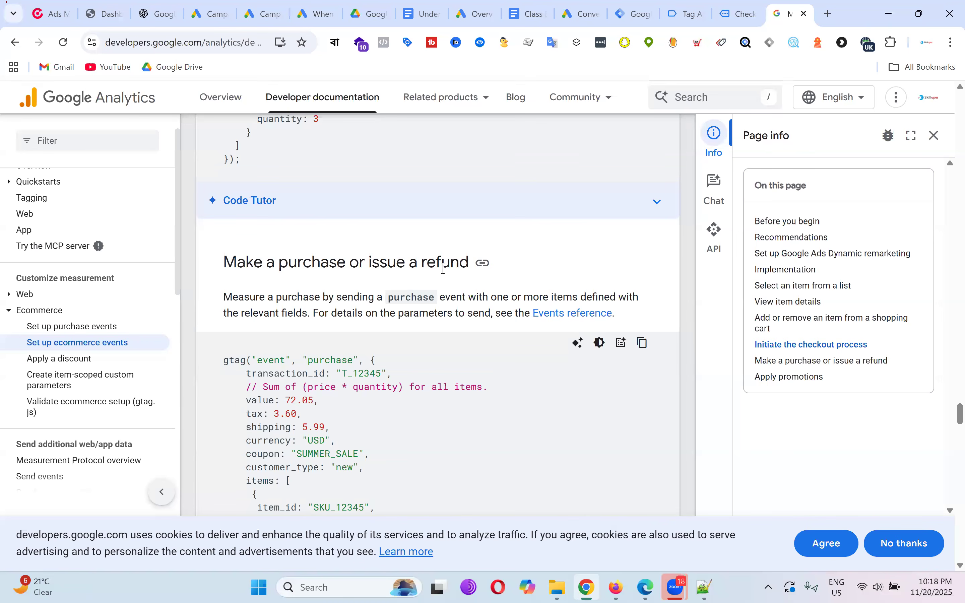
pyautogui.scroll(-5, 399, 275)
pyautogui.scroll(4, 466, 257)
pyautogui.scroll(-3, 440, 284)
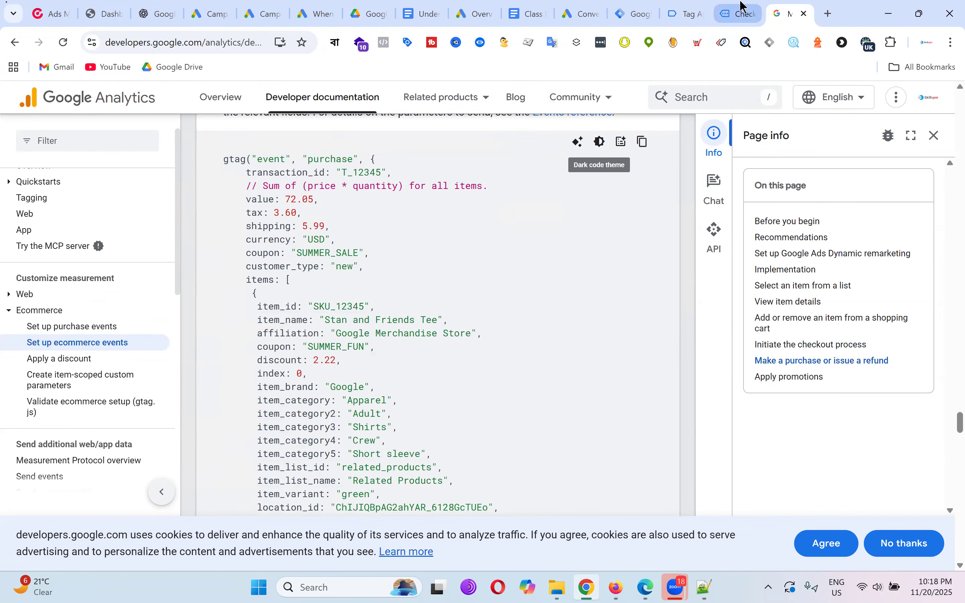
pyautogui.click(743, 12)
# Review and select details on the order confirmation page.
pyautogui.scroll(6, 447, 329)
pyautogui.scroll(-3, 497, 333)
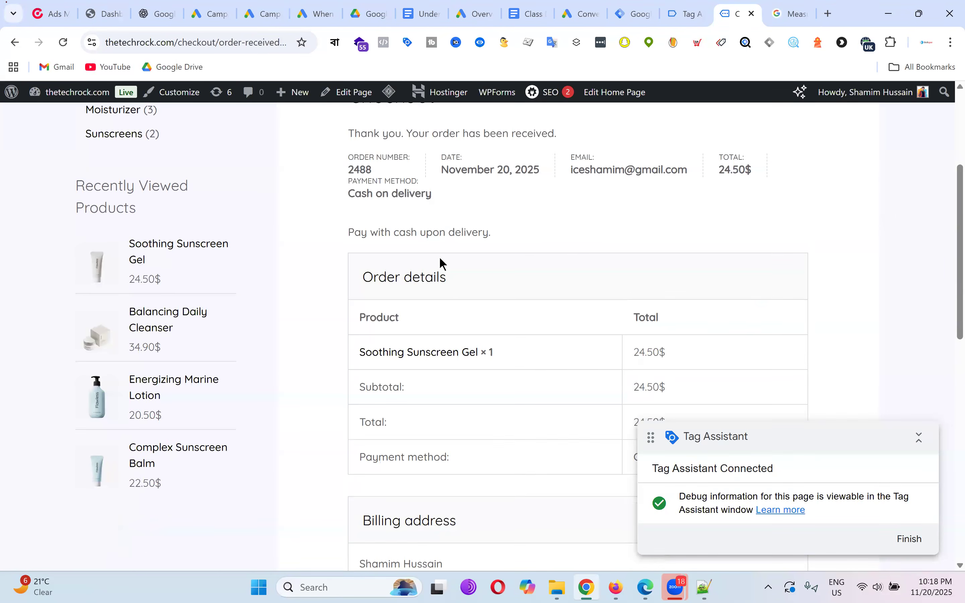
pyautogui.scroll(-3, 550, 224)
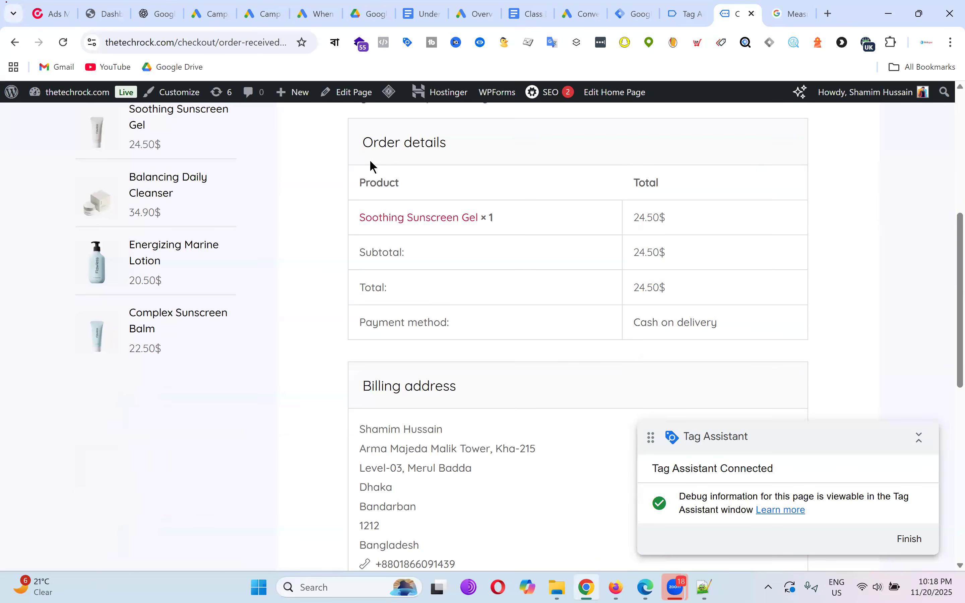
pyautogui.scroll(5, 373, 167)
pyautogui.moveTo(350, 164); pyautogui.dragTo(373, 165)
pyautogui.moveTo(554, 345); pyautogui.dragTo(558, 314)
pyautogui.scroll(-10, 555, 276)
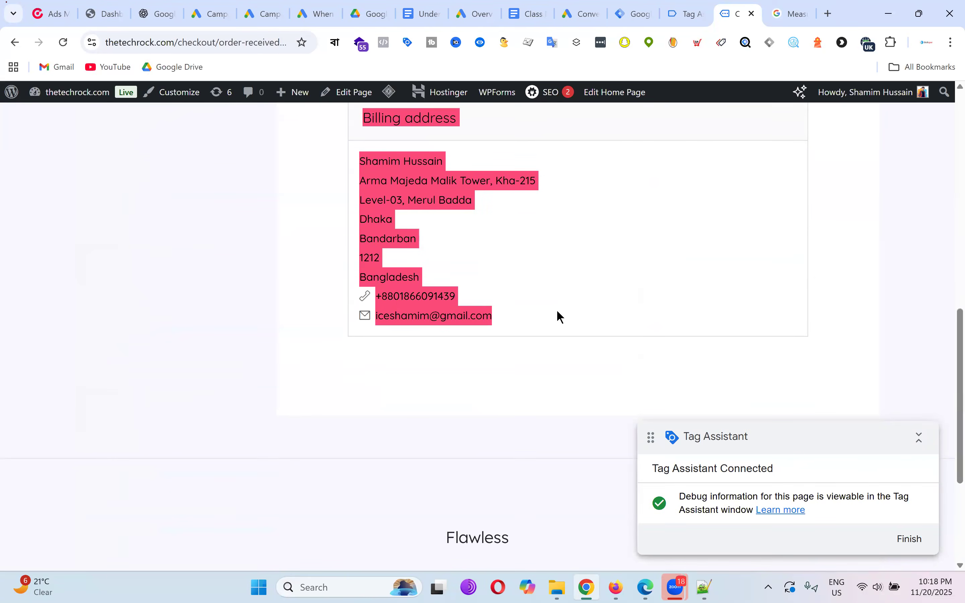
pyautogui.scroll(5, 590, 300)
# Bring up the gtag purchase example with transaction_id, value, tax, shipping, currency and items.
pyautogui.click(792, 14)
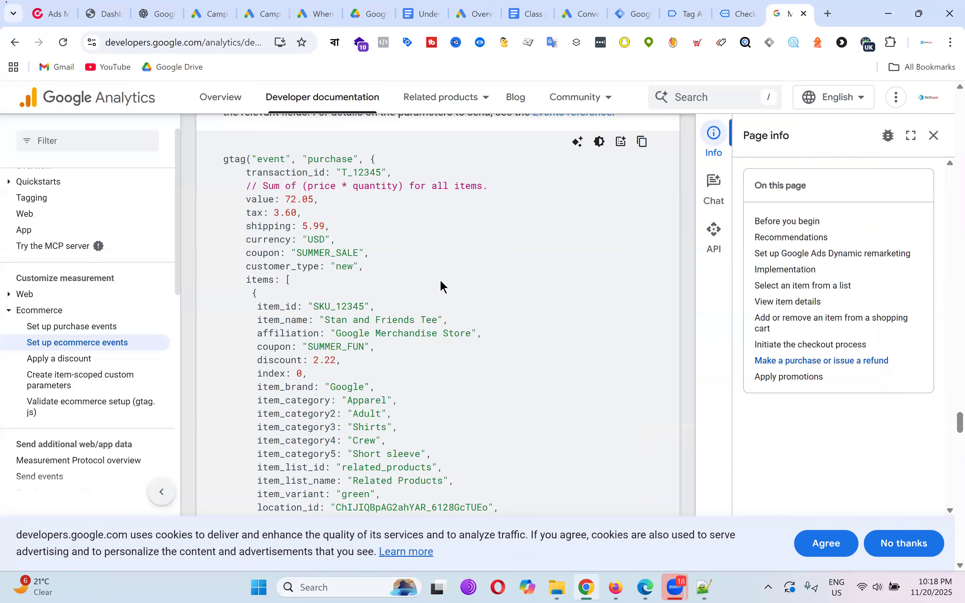
pyautogui.scroll(20, 443, 286)
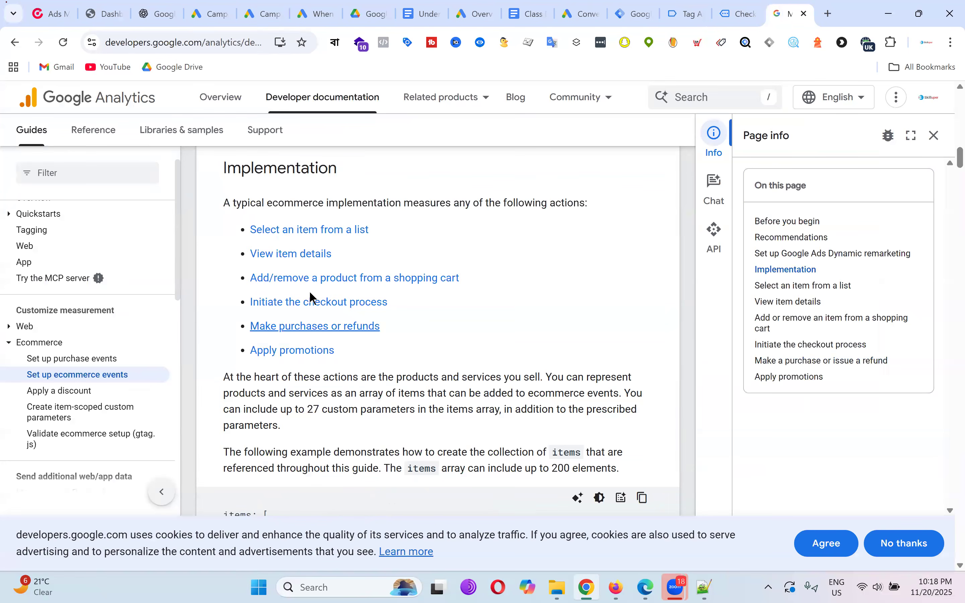
pyautogui.click(309, 328)
pyautogui.scroll(-4, 407, 300)
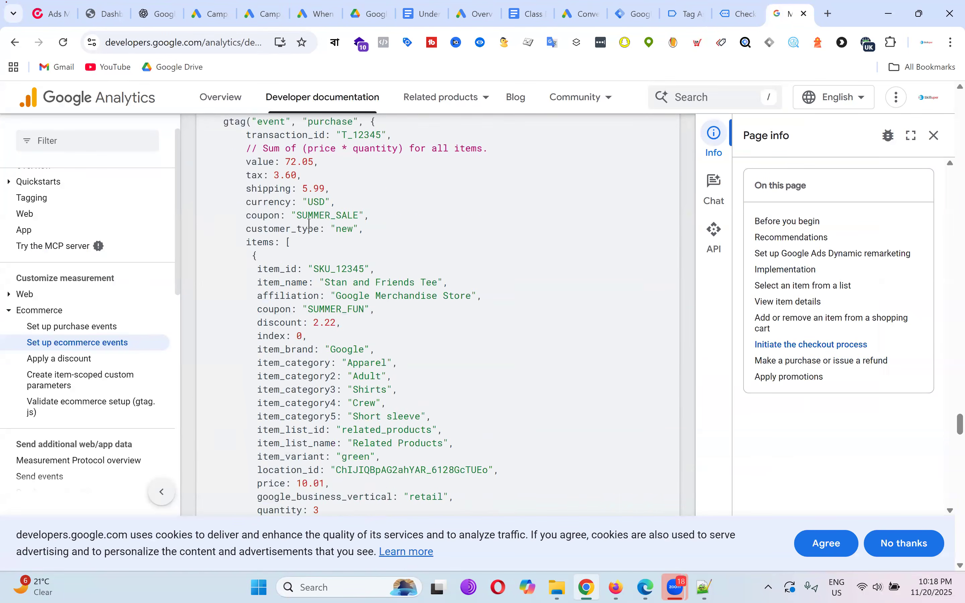
pyautogui.scroll(3, 242, 242)
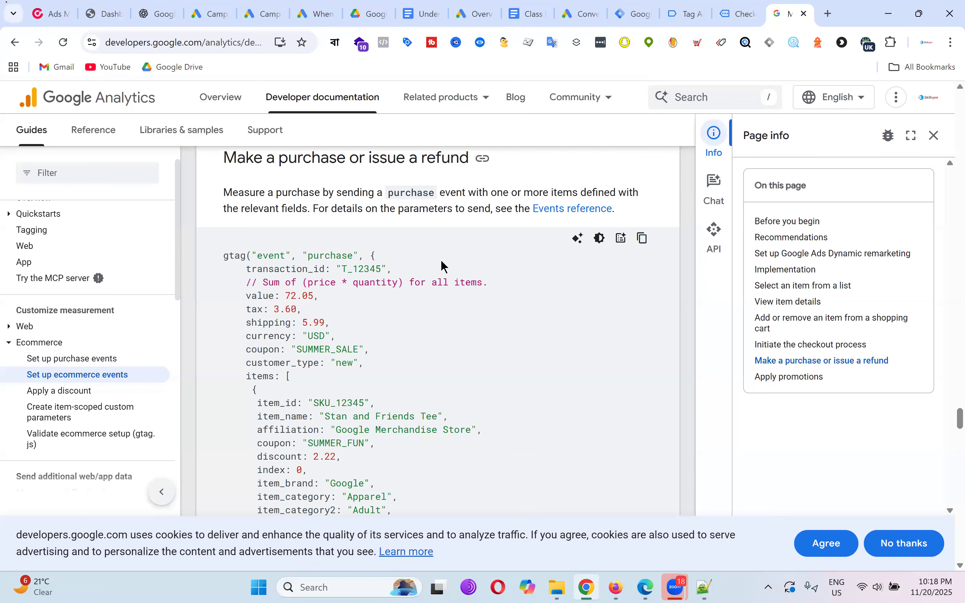
pyautogui.click(737, 14)
pyautogui.scroll(6, 672, 327)
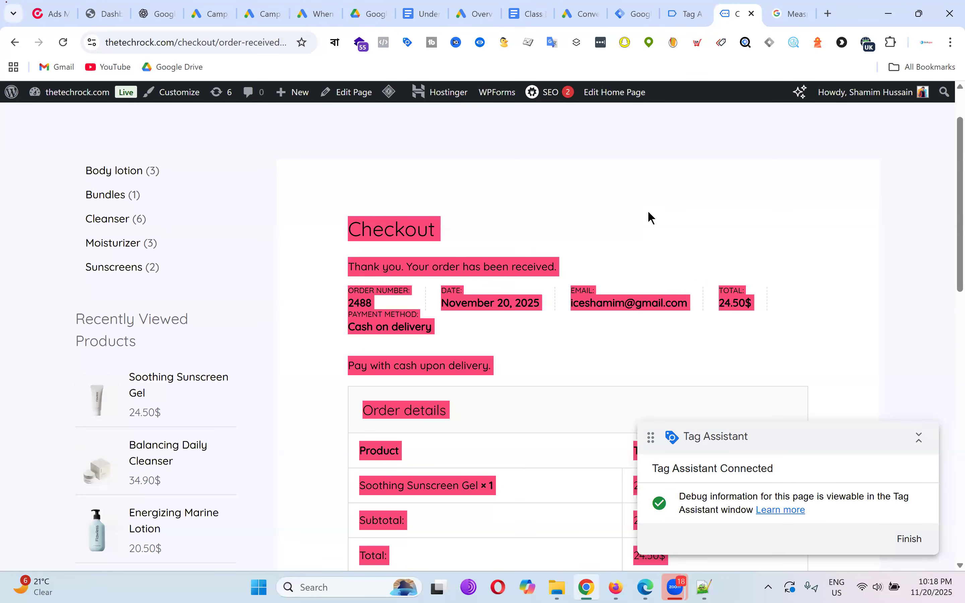
pyautogui.click(810, 12)
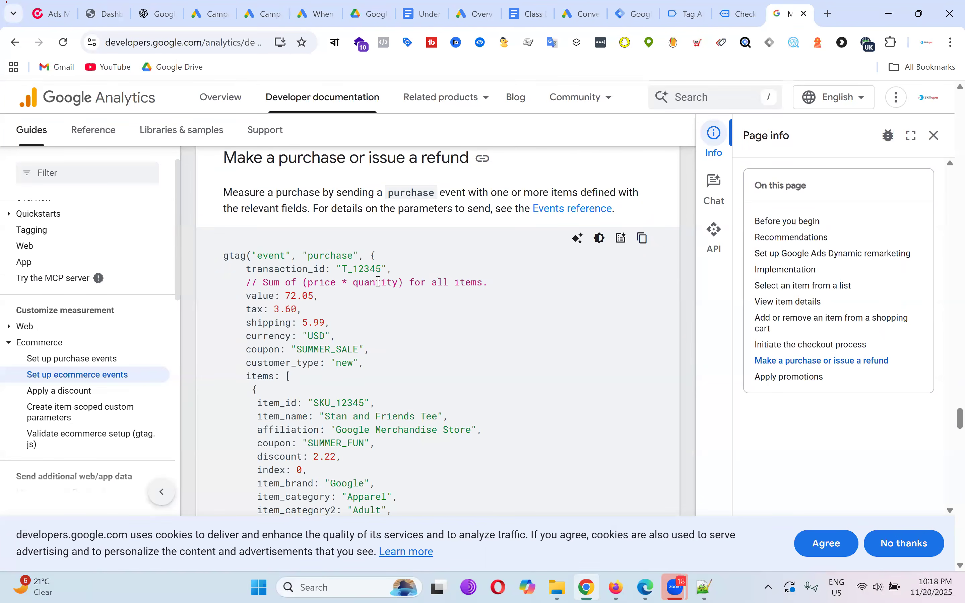
pyautogui.moveTo(247, 298); pyautogui.dragTo(325, 298)
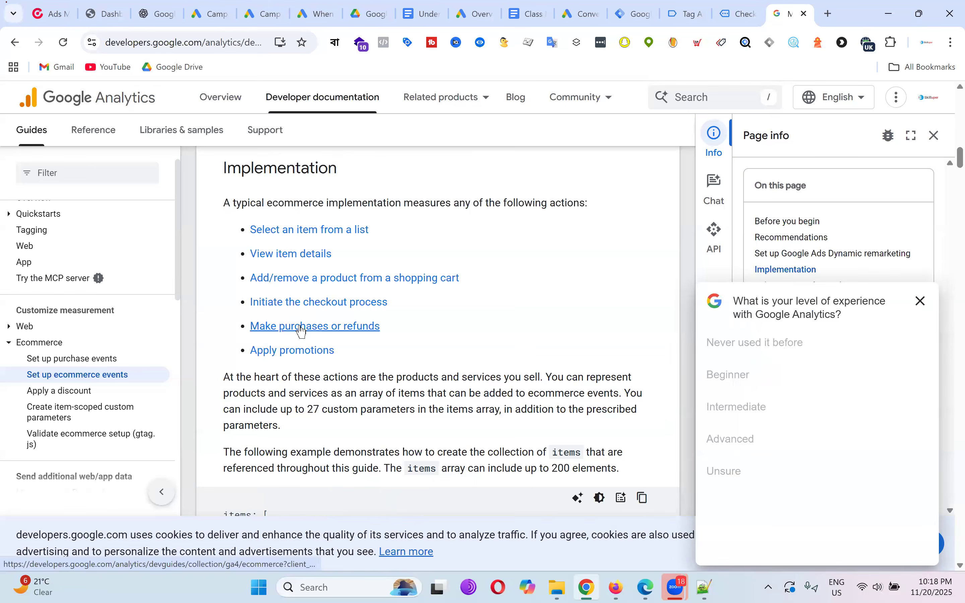
pyautogui.click(306, 326)
pyautogui.scroll(-3, 454, 293)
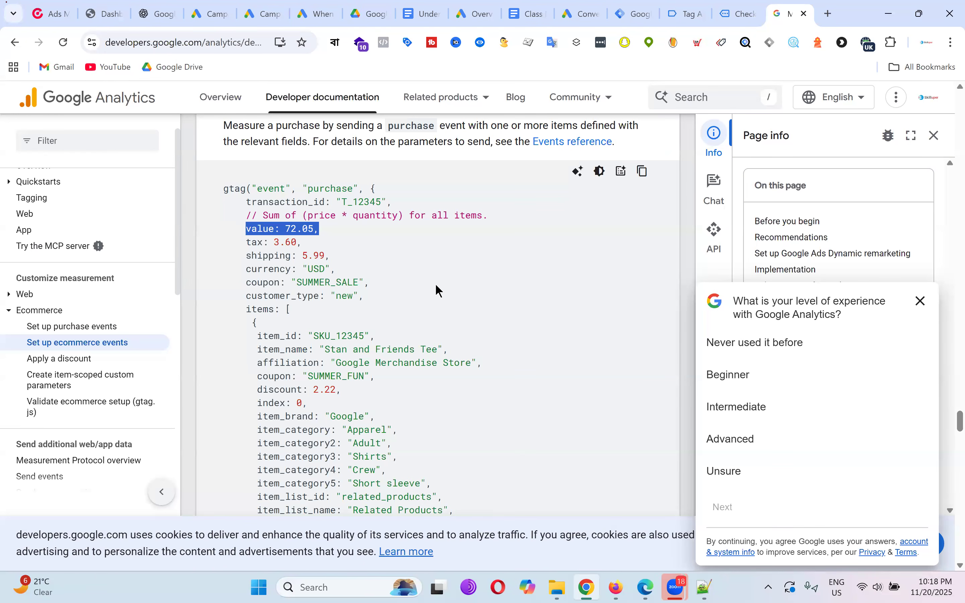
pyautogui.scroll(-3, 276, 236)
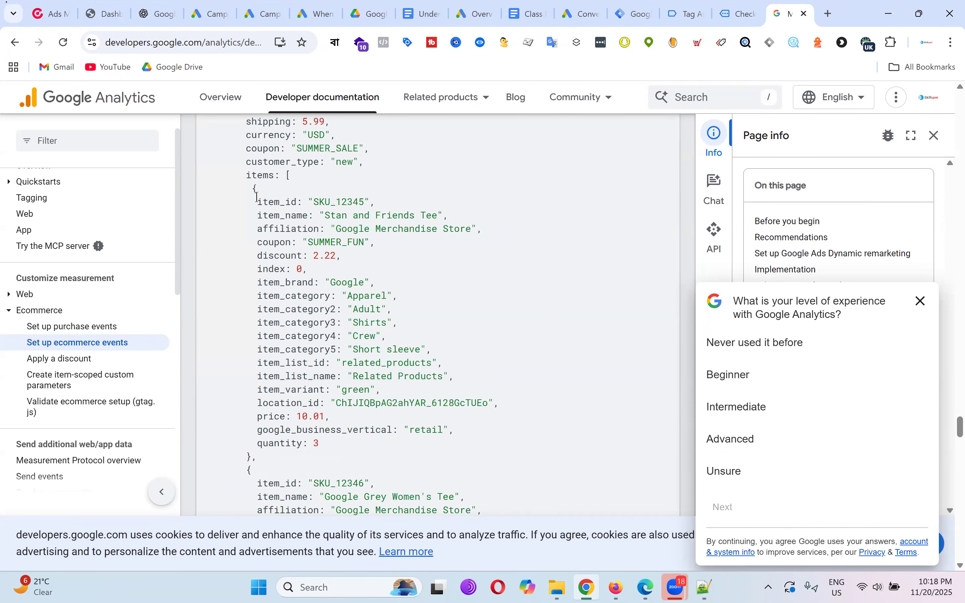
pyautogui.scroll(-8, 279, 197)
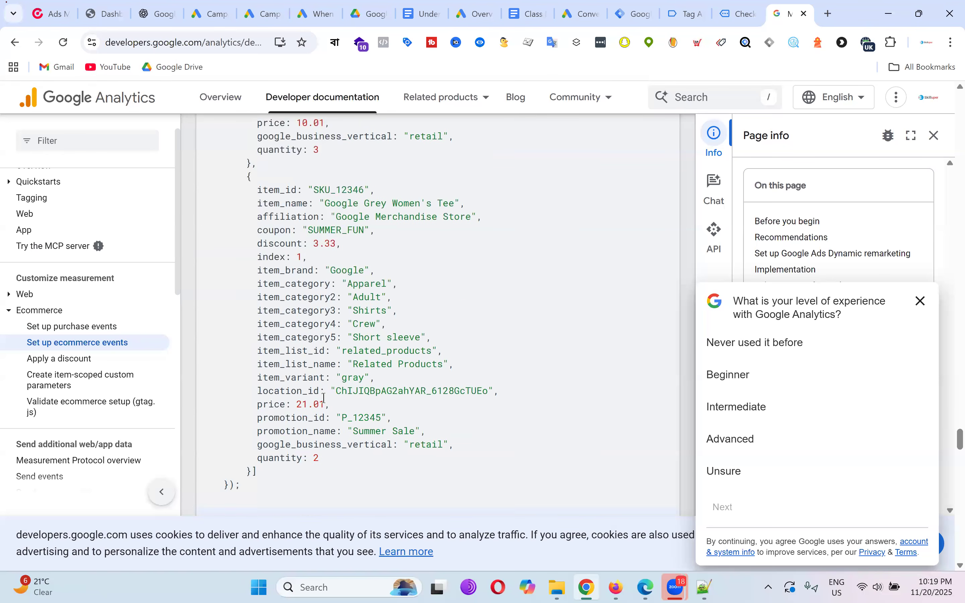
pyautogui.scroll(9, 406, 271)
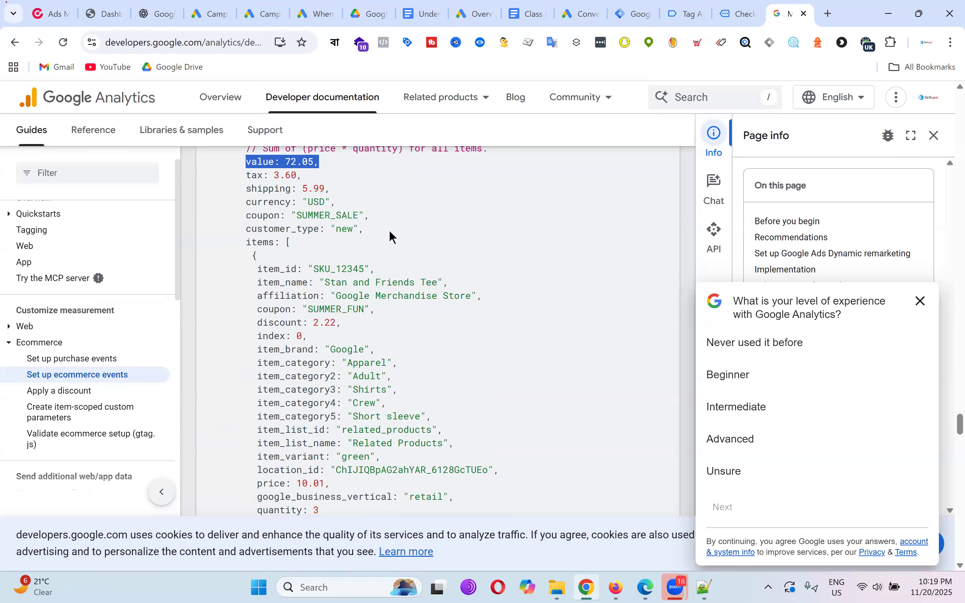
pyautogui.scroll(3, 390, 232)
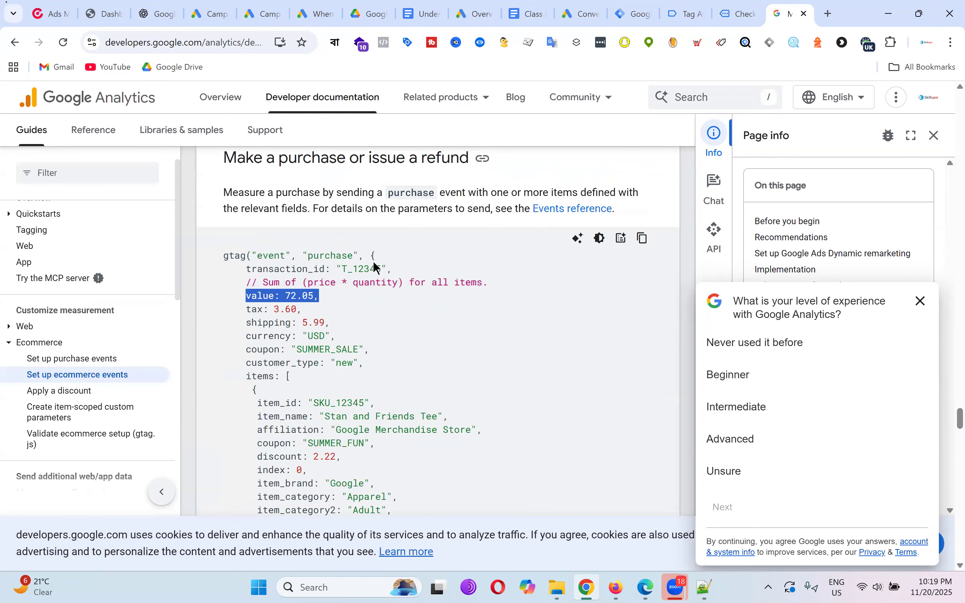
pyautogui.click(921, 303)
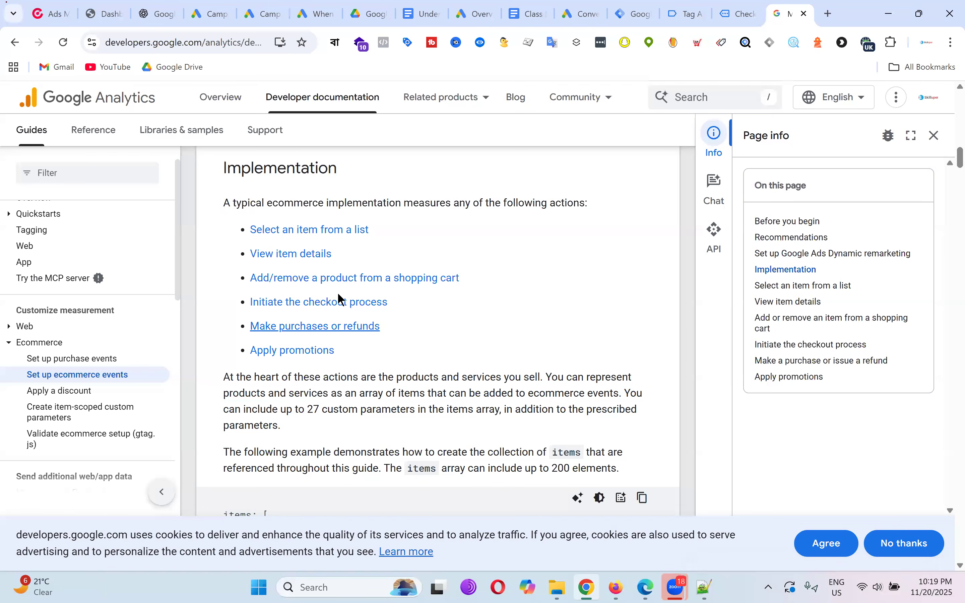
pyautogui.click(315, 326)
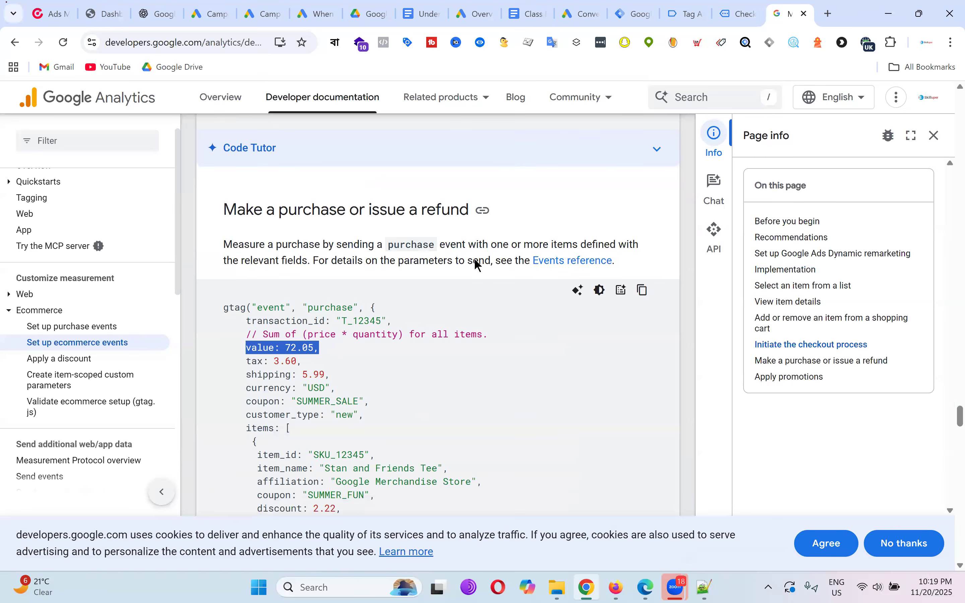
pyautogui.scroll(-3, 401, 260)
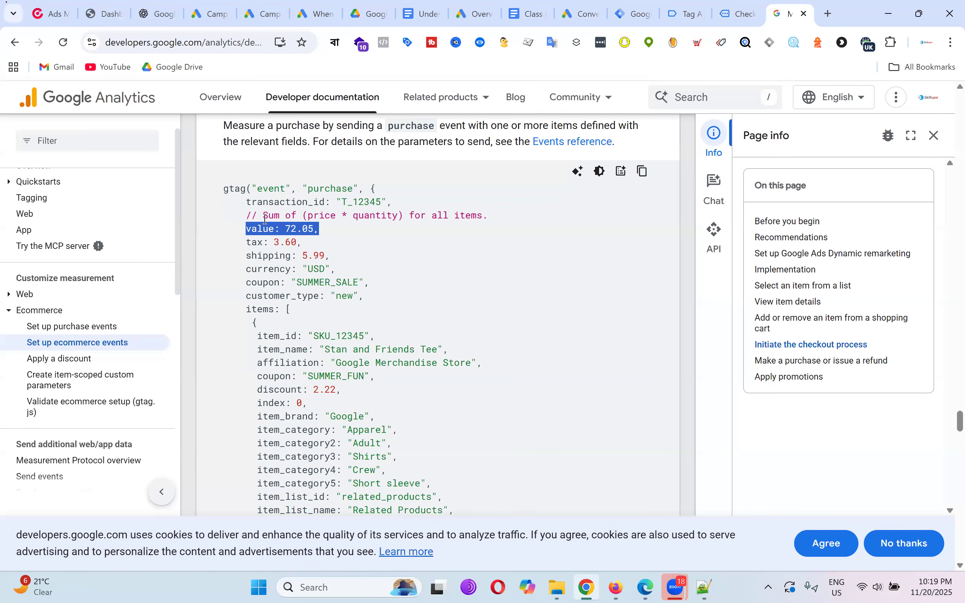
pyautogui.scroll(-2, 331, 345)
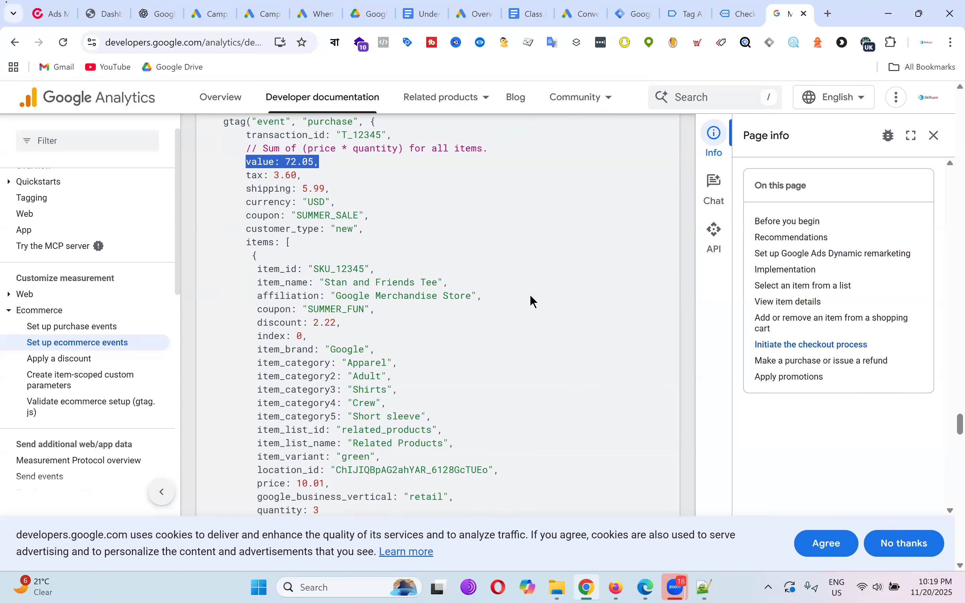
pyautogui.scroll(2, 531, 297)
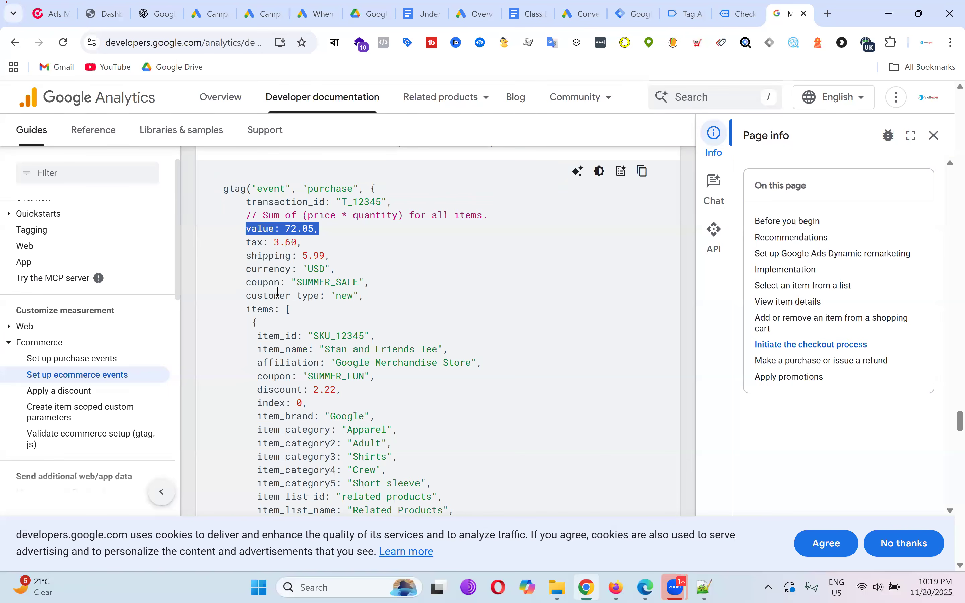
pyautogui.scroll(-6, 336, 267)
pyautogui.scroll(2, 461, 309)
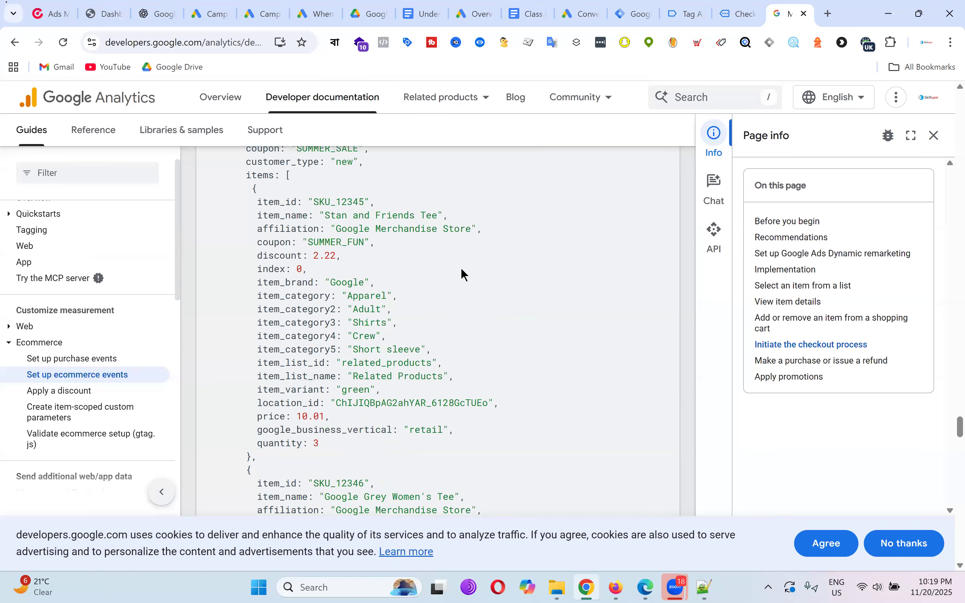
pyautogui.moveTo(259, 203); pyautogui.dragTo(490, 441)
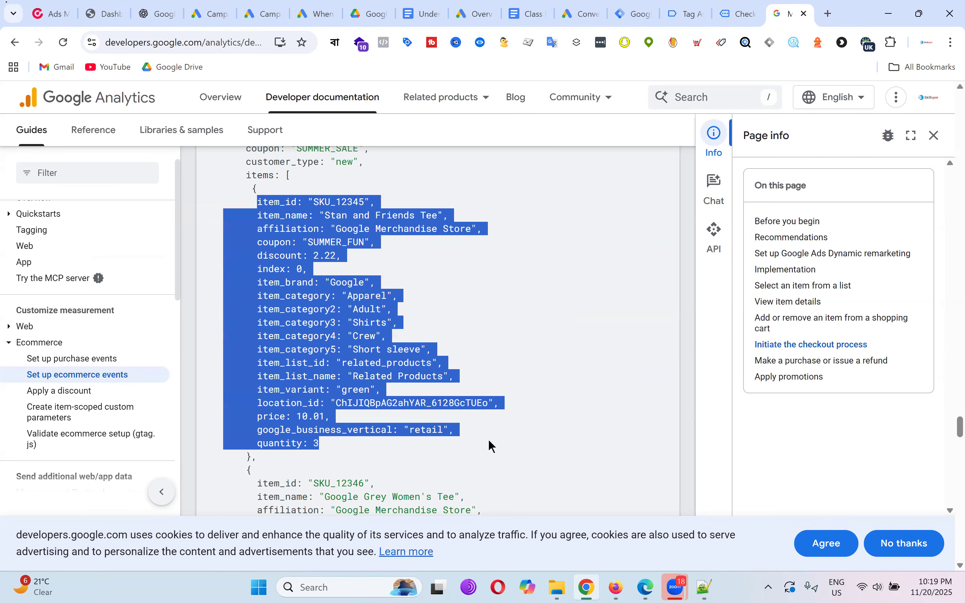
pyautogui.hotkey('alt', 'Left')
pyautogui.click(317, 325)
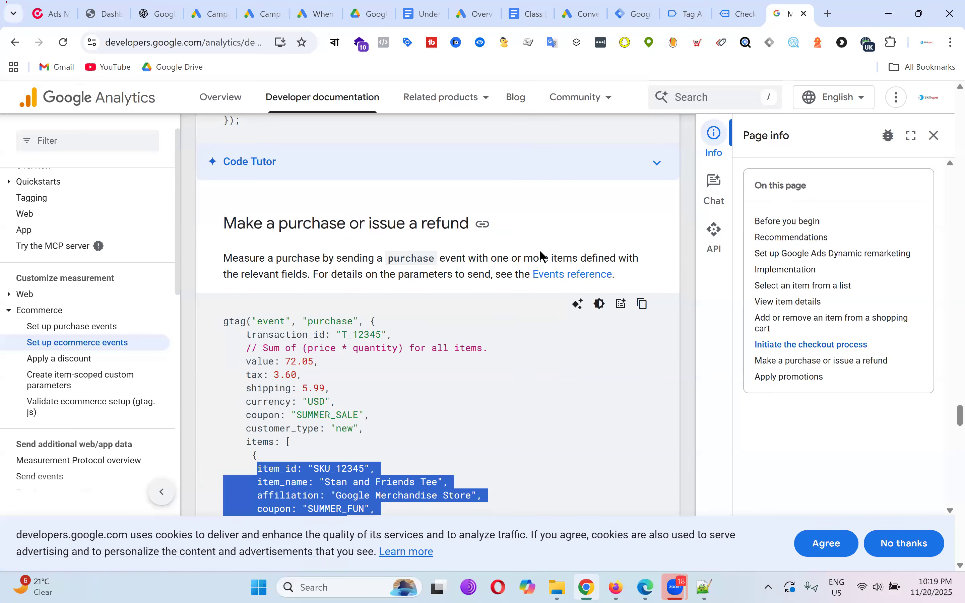
pyautogui.scroll(-5, 542, 255)
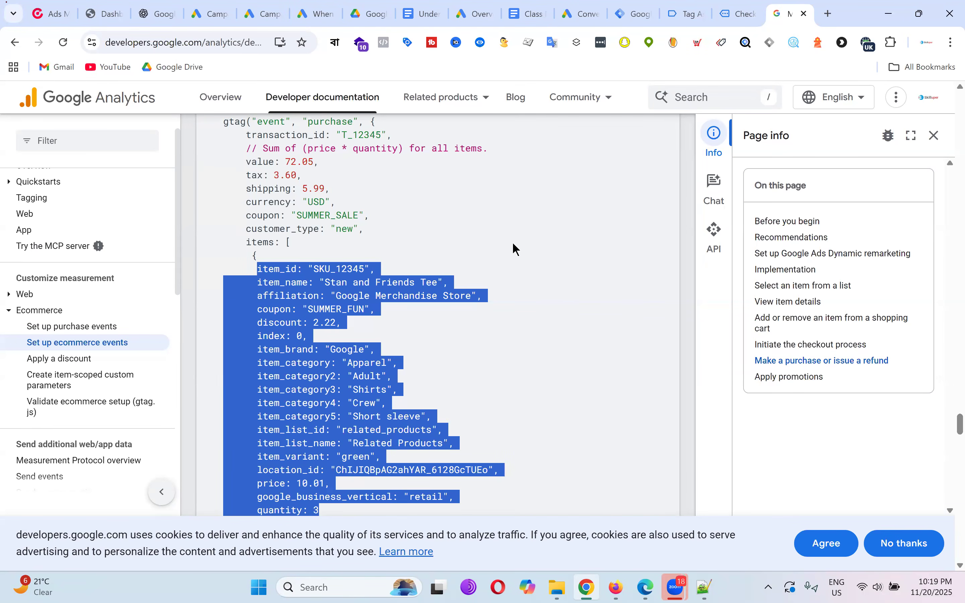
pyautogui.scroll(-2, 451, 360)
pyautogui.hotkey('alt', 'Left')
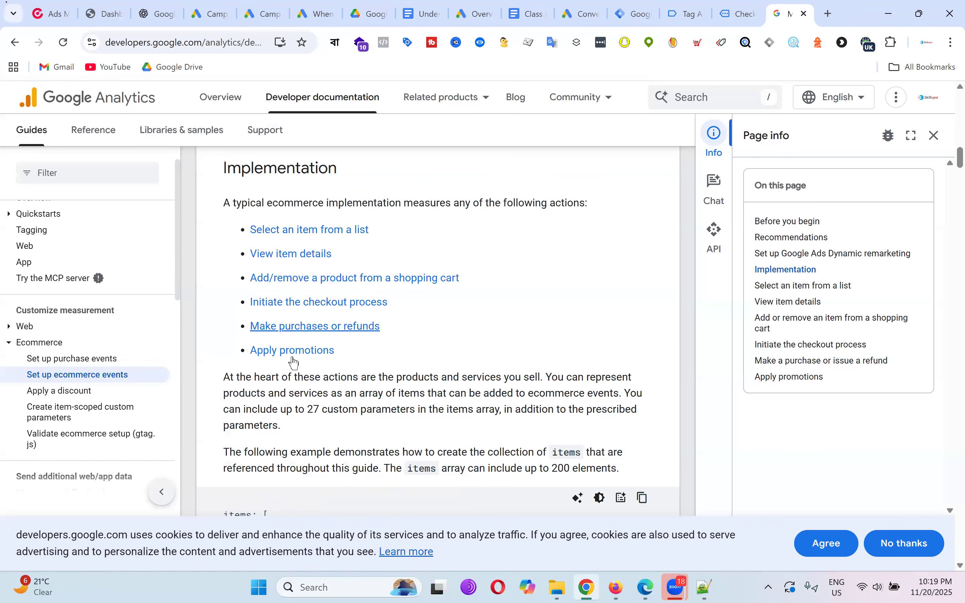
pyautogui.click(321, 325)
pyautogui.scroll(-4, 503, 274)
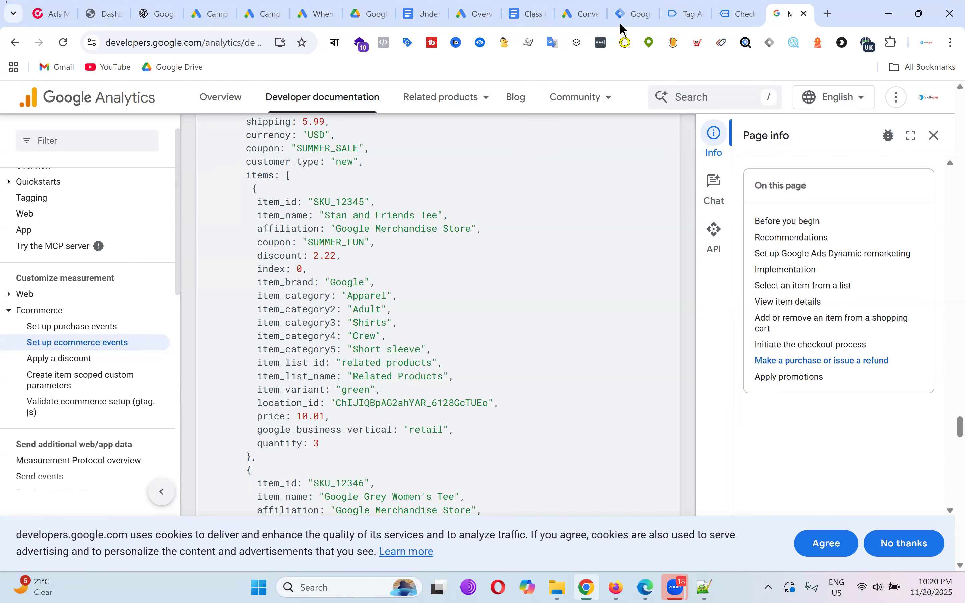
pyautogui.click(737, 14)
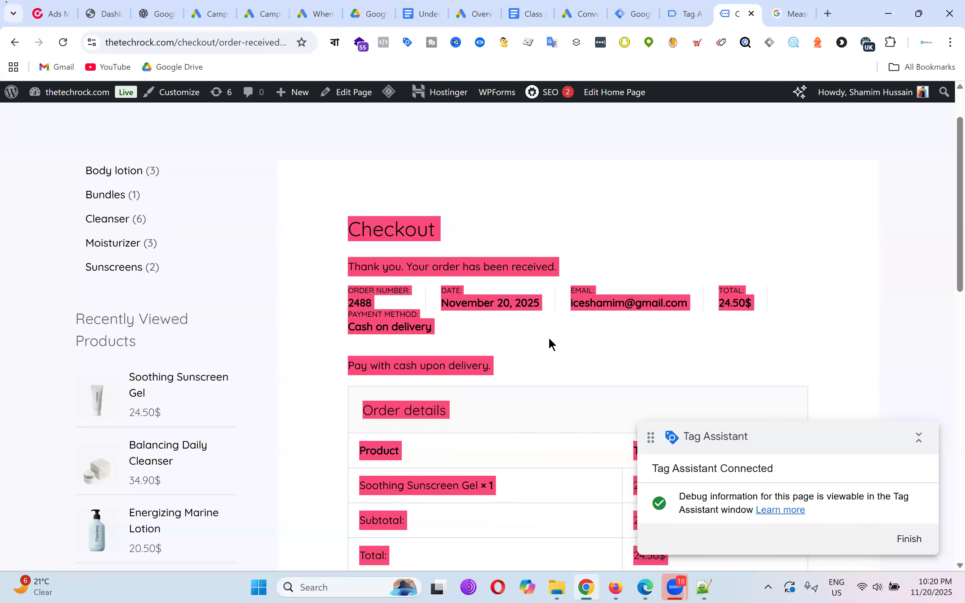
pyautogui.scroll(-5, 563, 349)
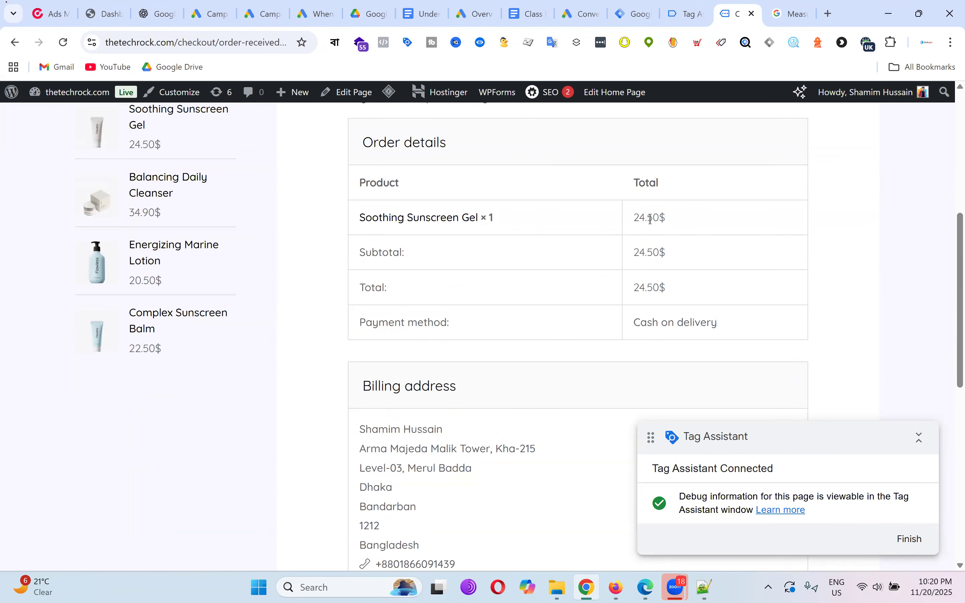
# Paste the purchase docs page link below the access list in the Class Note - Batch-20 doc.
pyautogui.click(783, 15)
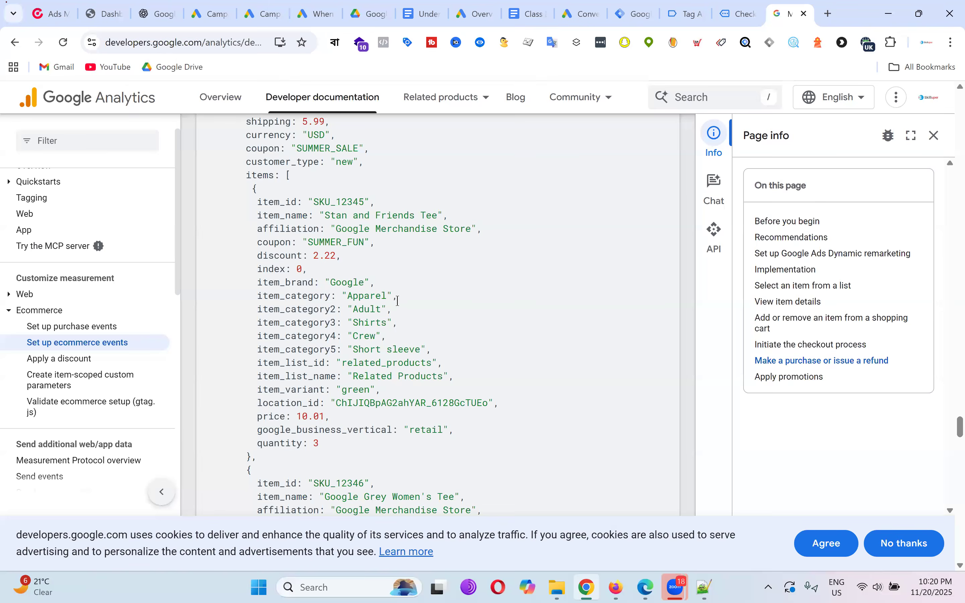
pyautogui.scroll(-10, 415, 304)
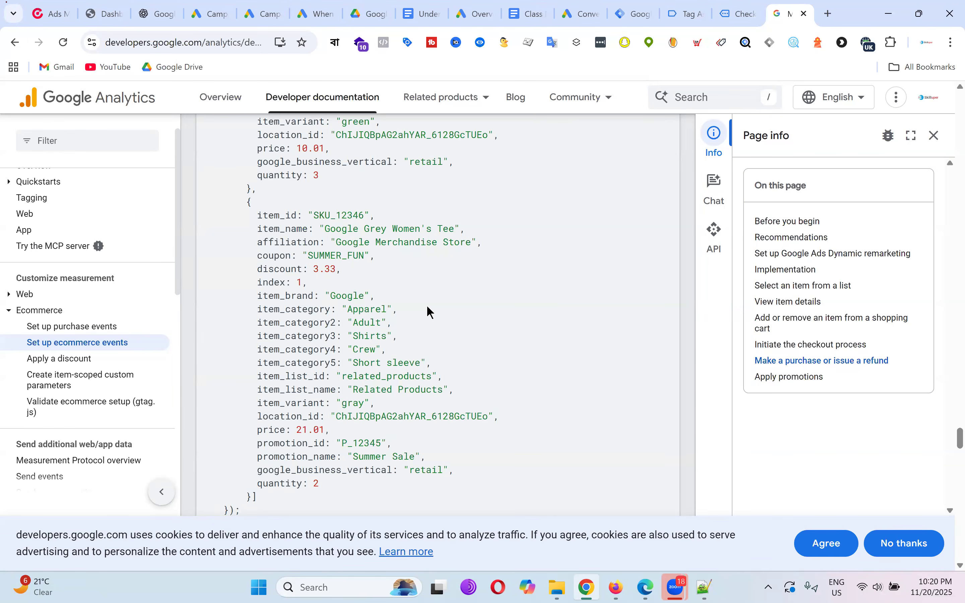
pyautogui.scroll(3, 364, 322)
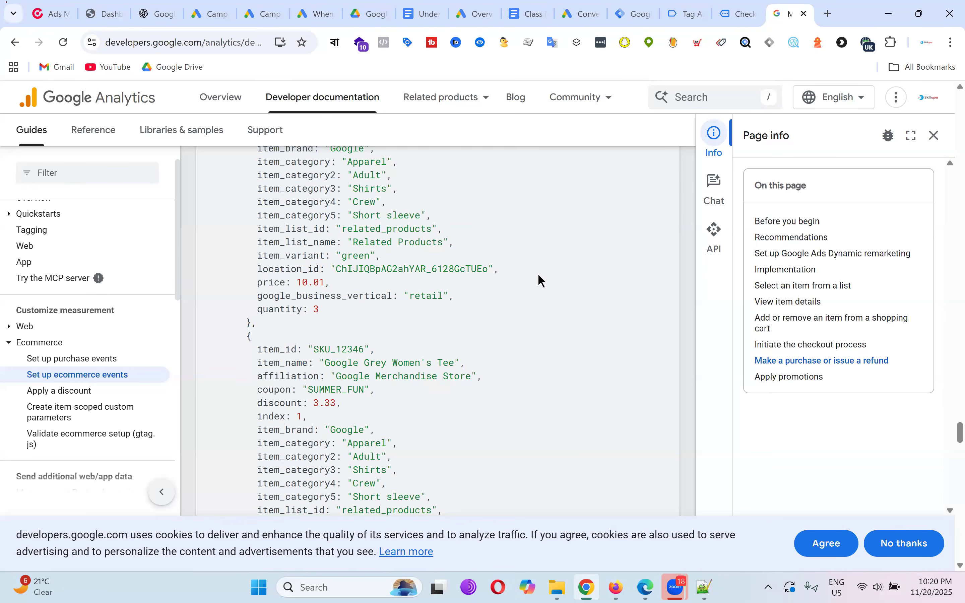
pyautogui.scroll(3, 539, 275)
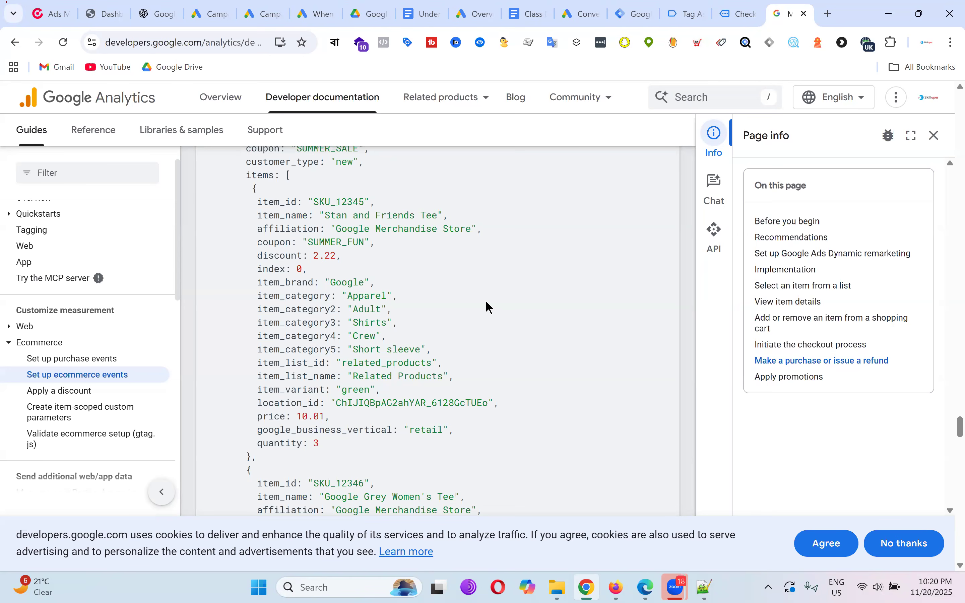
pyautogui.scroll(6, 488, 305)
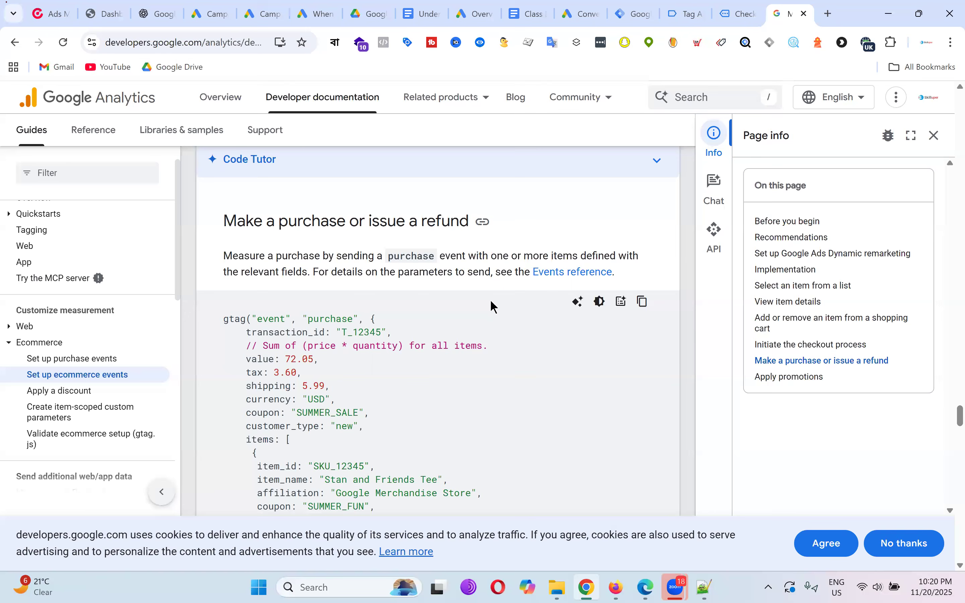
pyautogui.hotkey('ctrl', 'l')
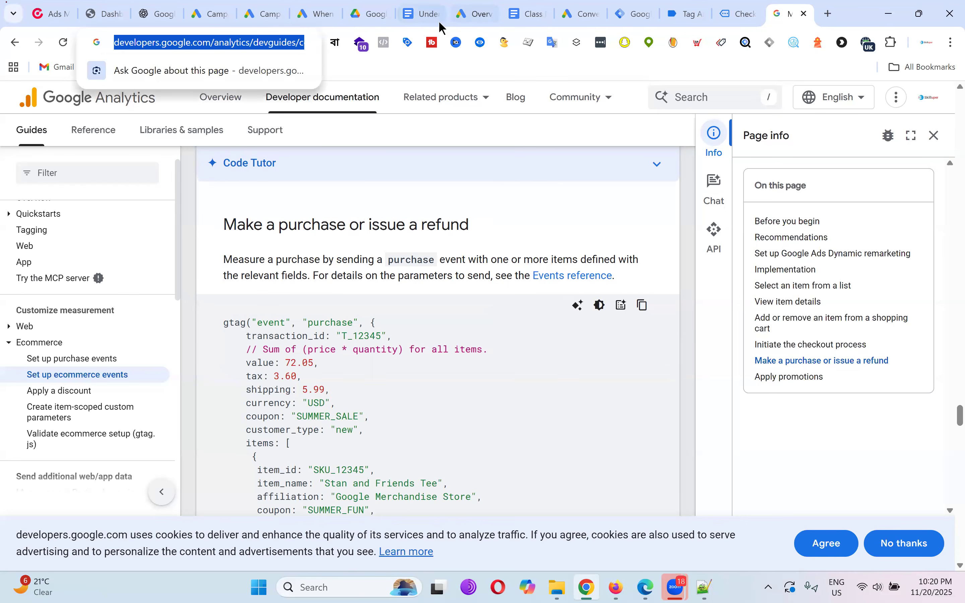
pyautogui.click(528, 13)
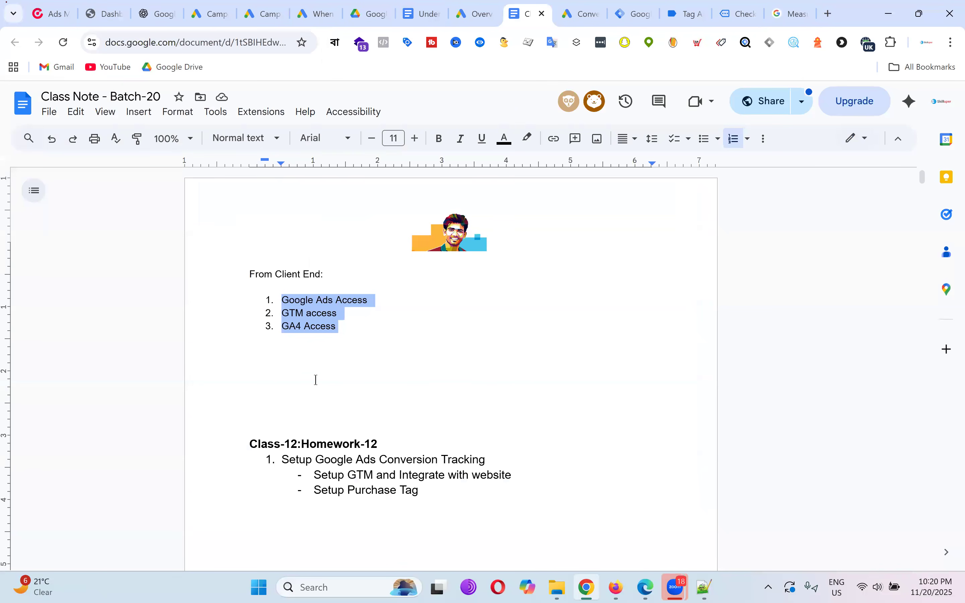
pyautogui.doubleClick(316, 380)
pyautogui.click(291, 387)
pyautogui.write('https://developers.google.com/analytics/devguides/collection/ga4/ecommerce?client_type=gtag#make_a_purchase_or_issue_a_refund')
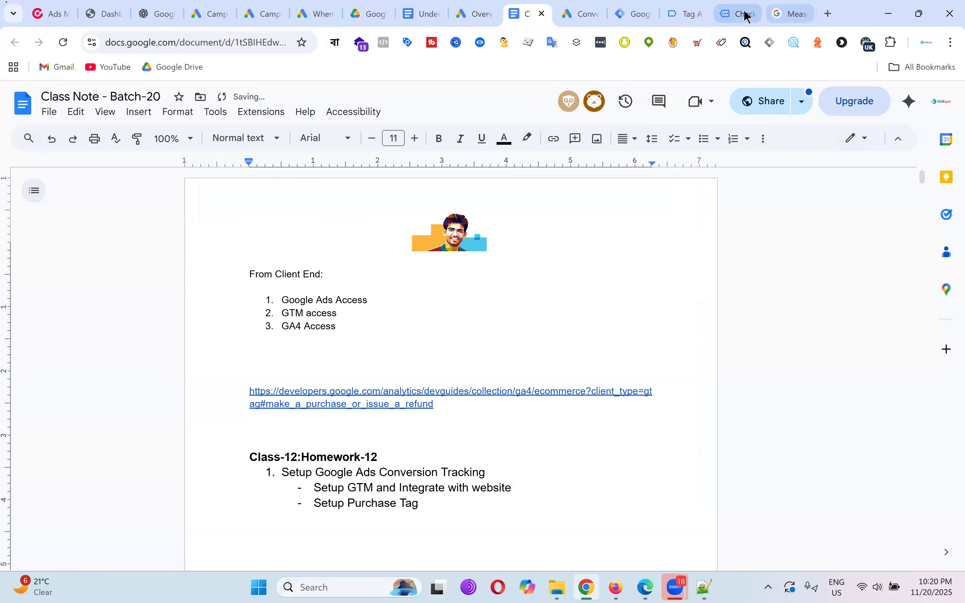
# Scroll the Google Analytics docs down to the purchase sample's items array.
pyautogui.click(788, 14)
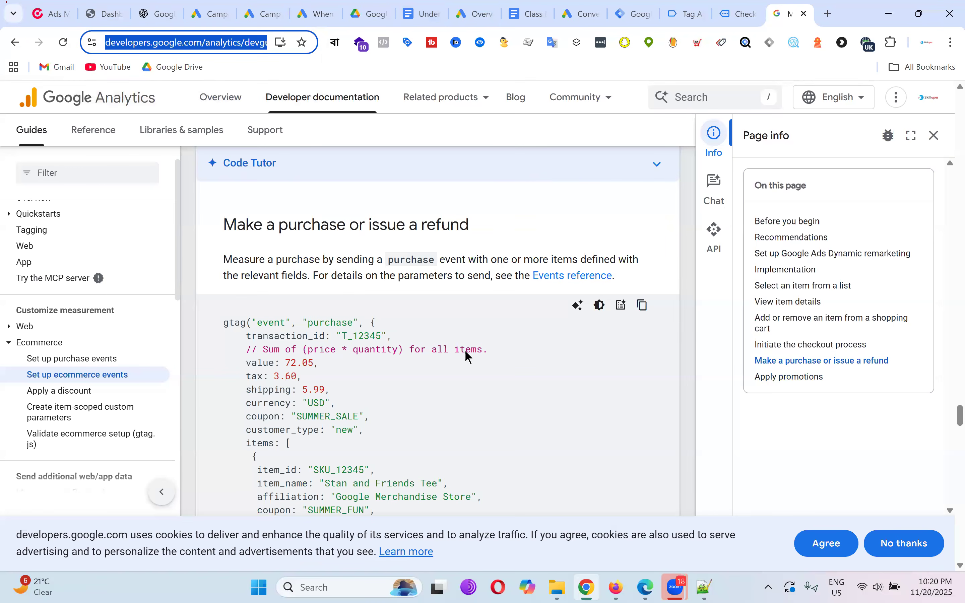
pyautogui.scroll(-5, 466, 351)
pyautogui.scroll(-3, 497, 279)
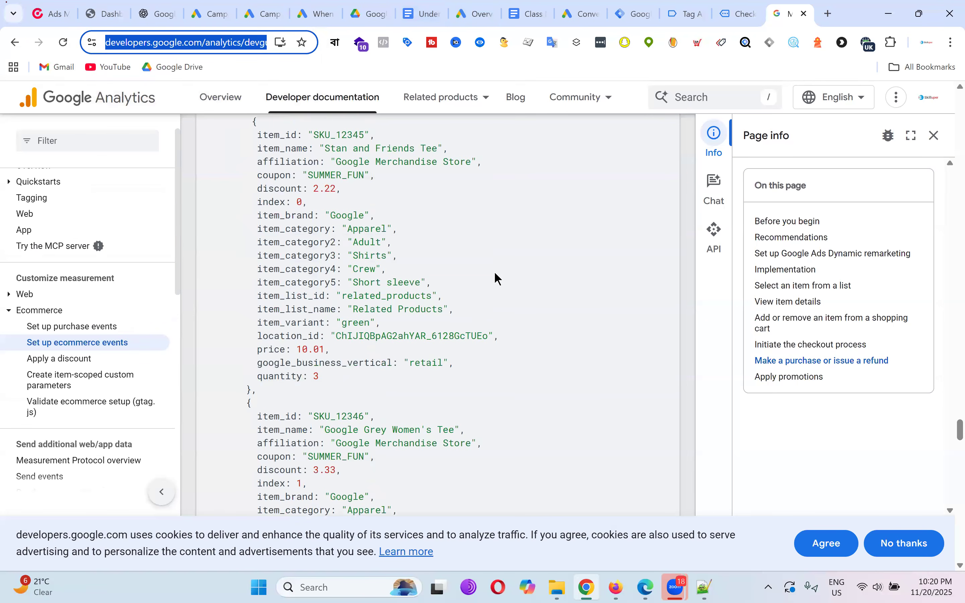
# Open the Google Tag Manager plugin's Integration > WooCommerce settings in WordPress admin.
pyautogui.click(107, 13)
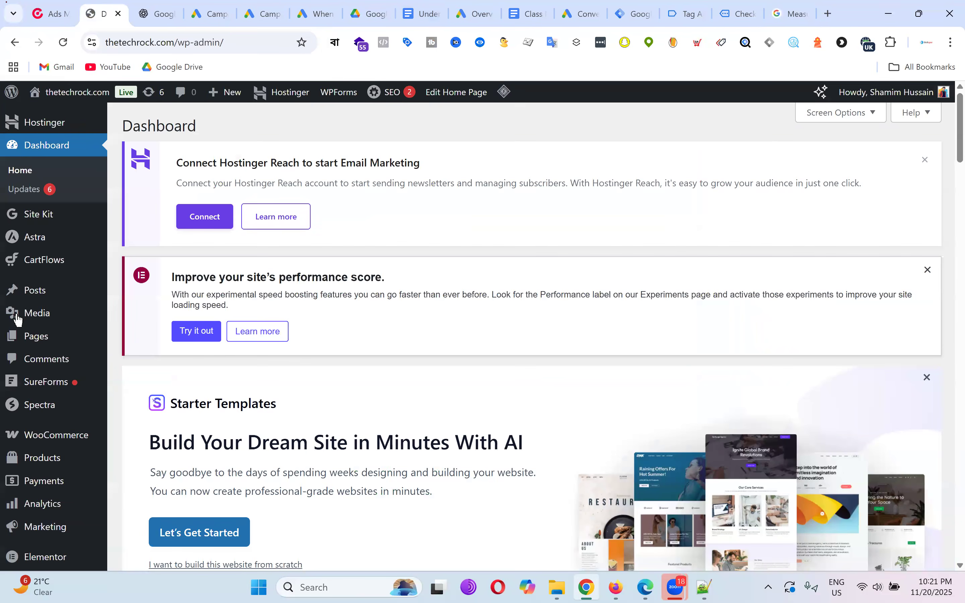
pyautogui.scroll(-8, 60, 296)
pyautogui.scroll(-2, 77, 327)
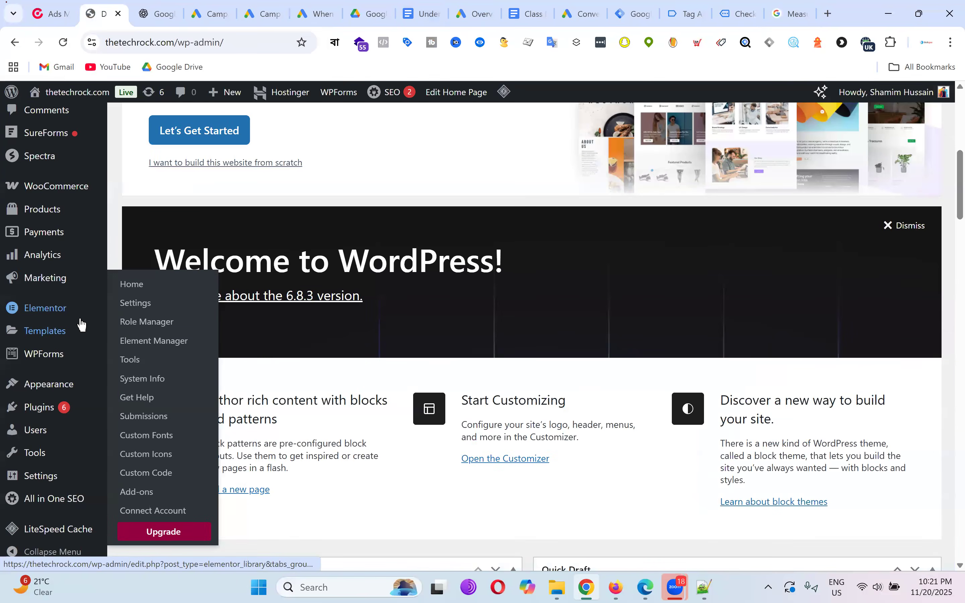
pyautogui.moveTo(40, 482)
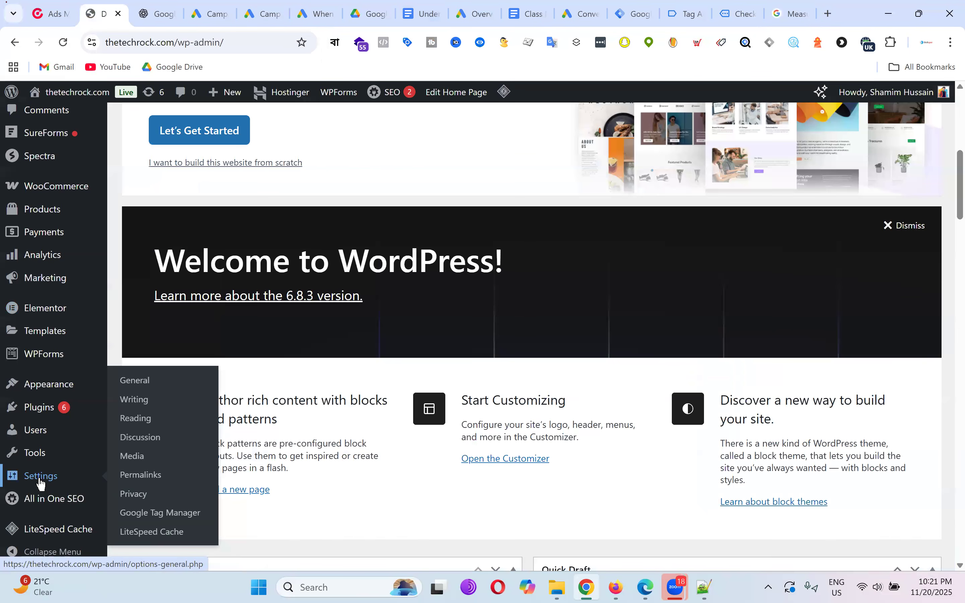
pyautogui.click(161, 517)
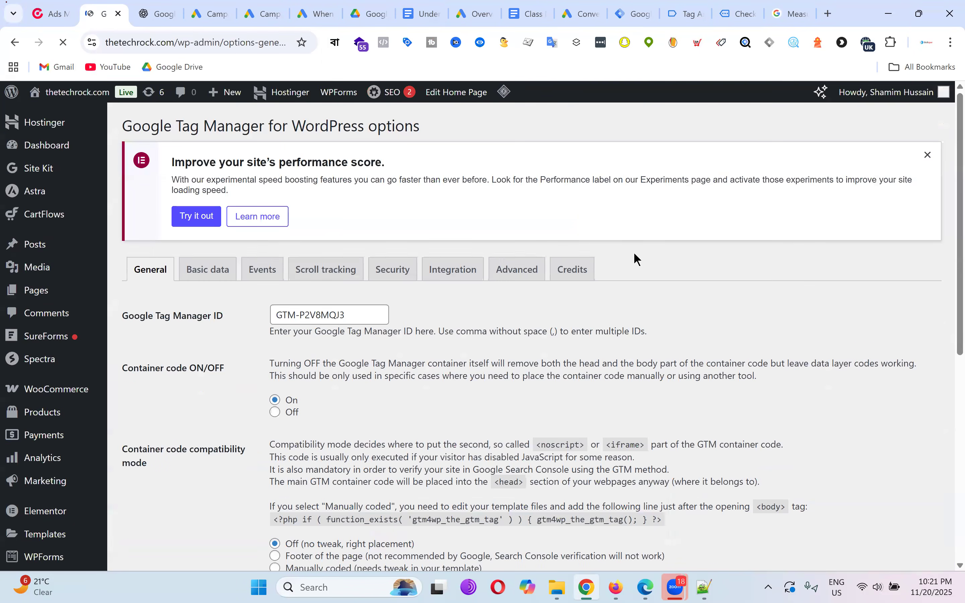
pyautogui.click(456, 277)
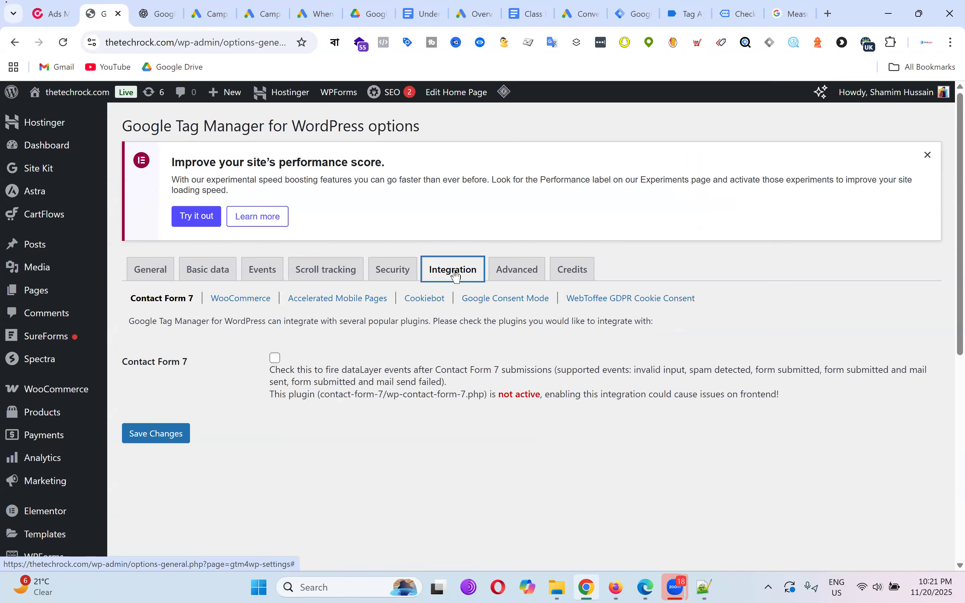
pyautogui.click(248, 303)
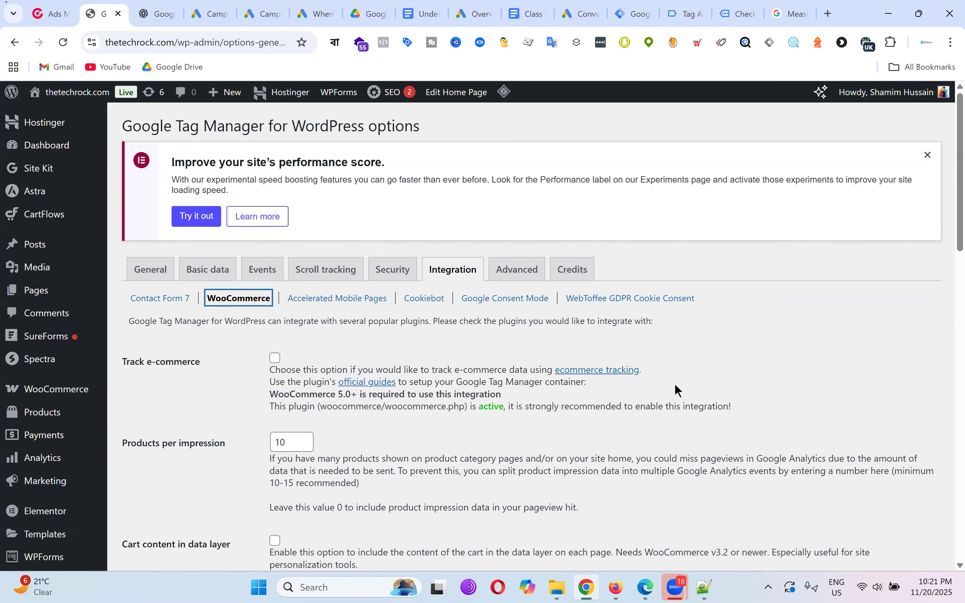
# Tick Track e-commerce and save the changes.
pyautogui.scroll(-3, 518, 359)
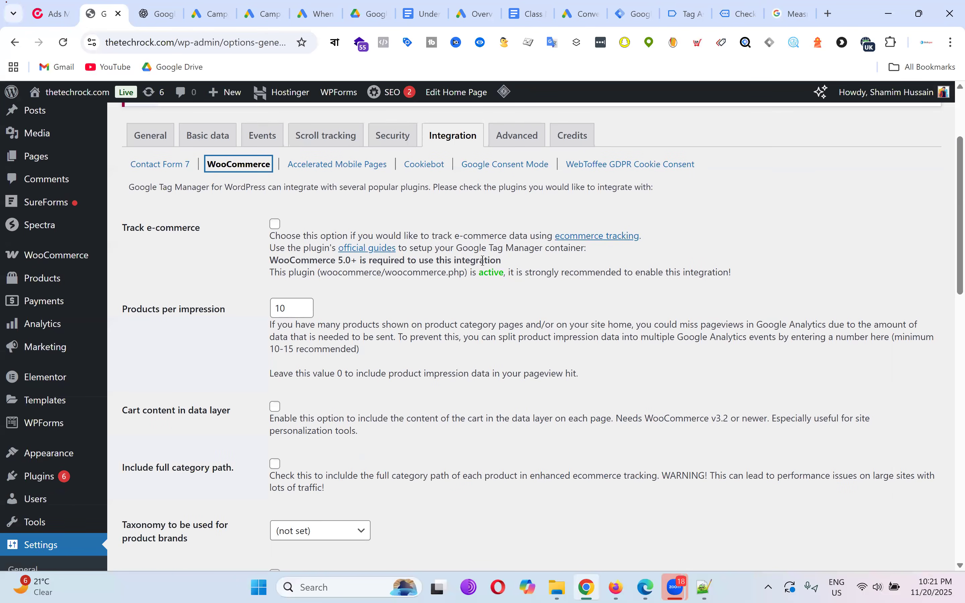
pyautogui.click(275, 224)
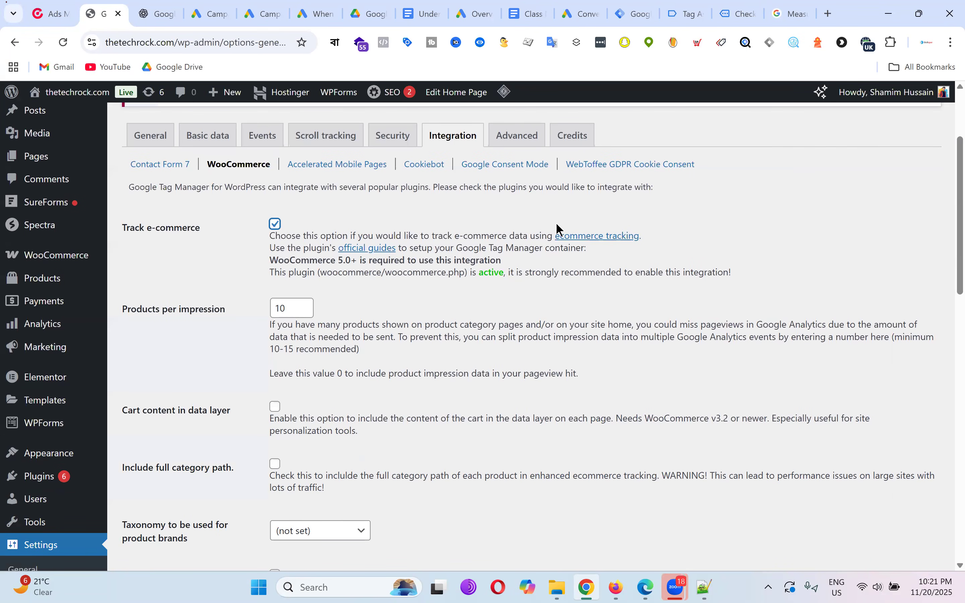
pyautogui.scroll(-15, 558, 228)
pyautogui.click(168, 514)
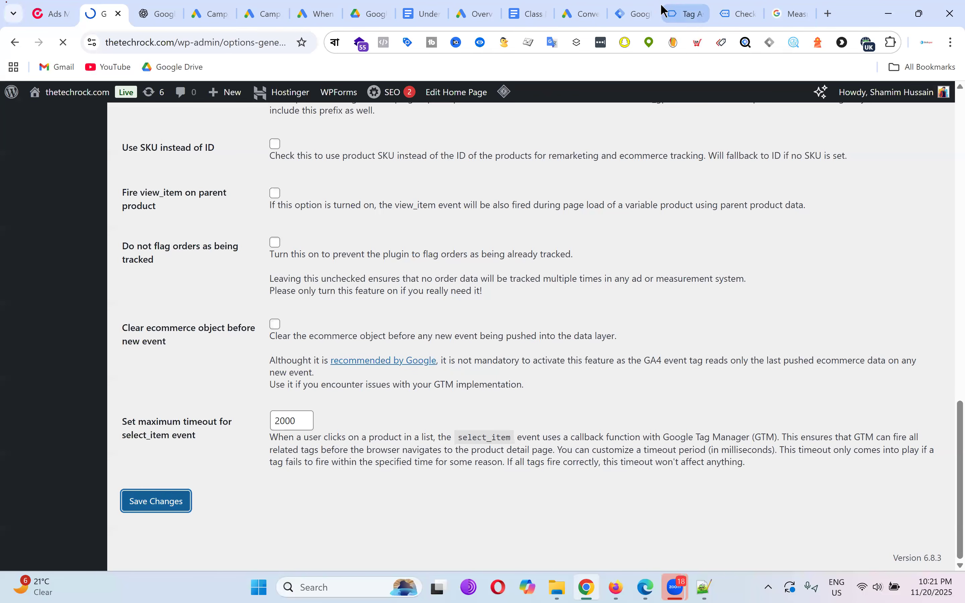
# Connect Tag Assistant preview to thetechrock.com for container GTM-P2V8MQJ3 and view its summary.
pyautogui.click(638, 13)
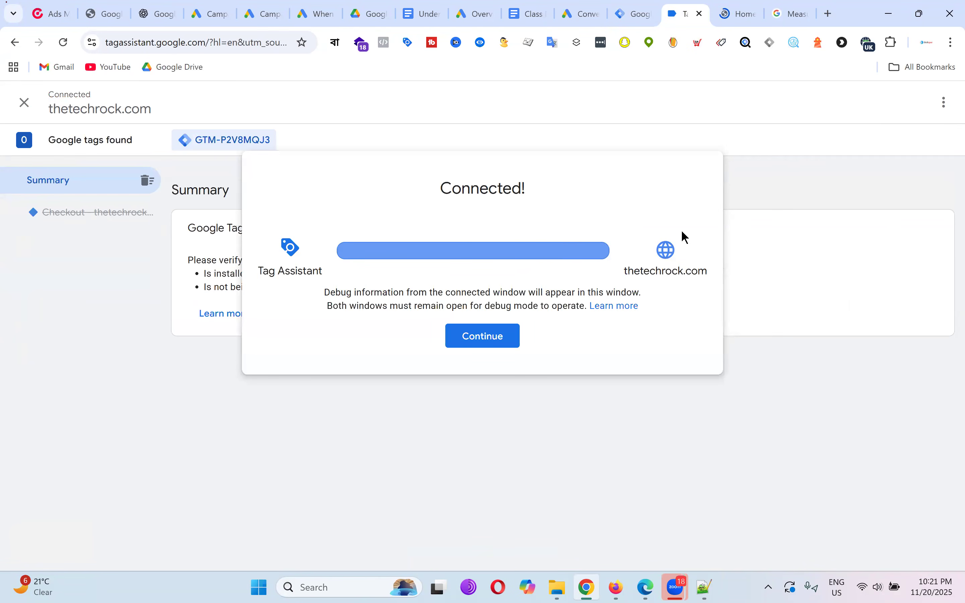
pyautogui.click(500, 339)
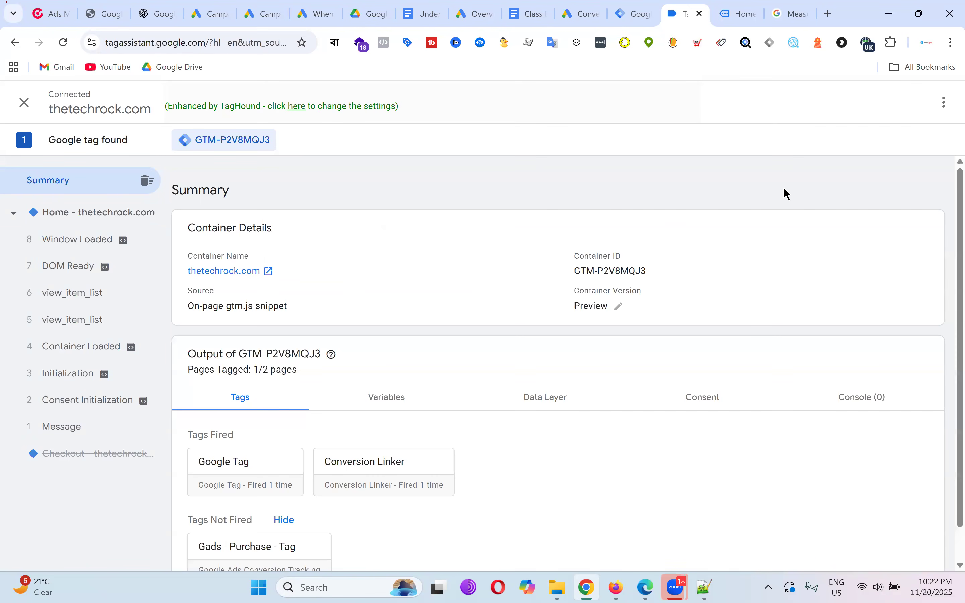
# Open the Hybrid Cleansing Balm product page in the debug-mode store.
pyautogui.click(734, 13)
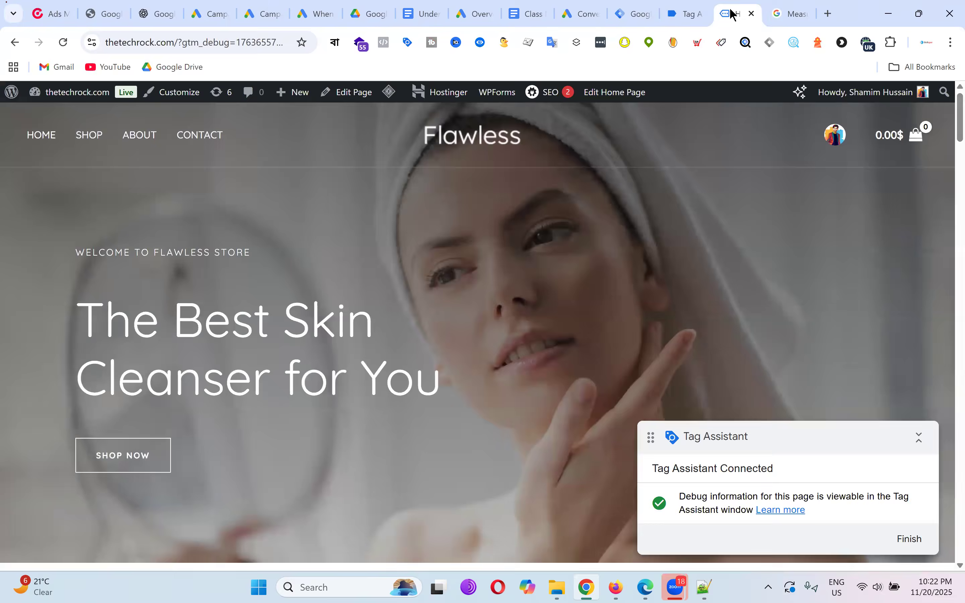
pyautogui.scroll(-10, 516, 294)
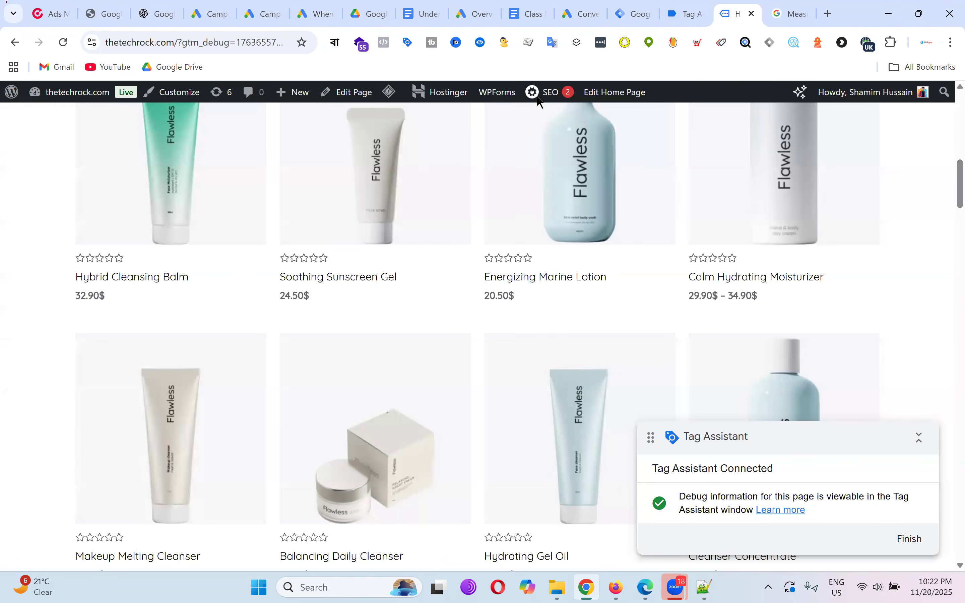
pyautogui.click(117, 281)
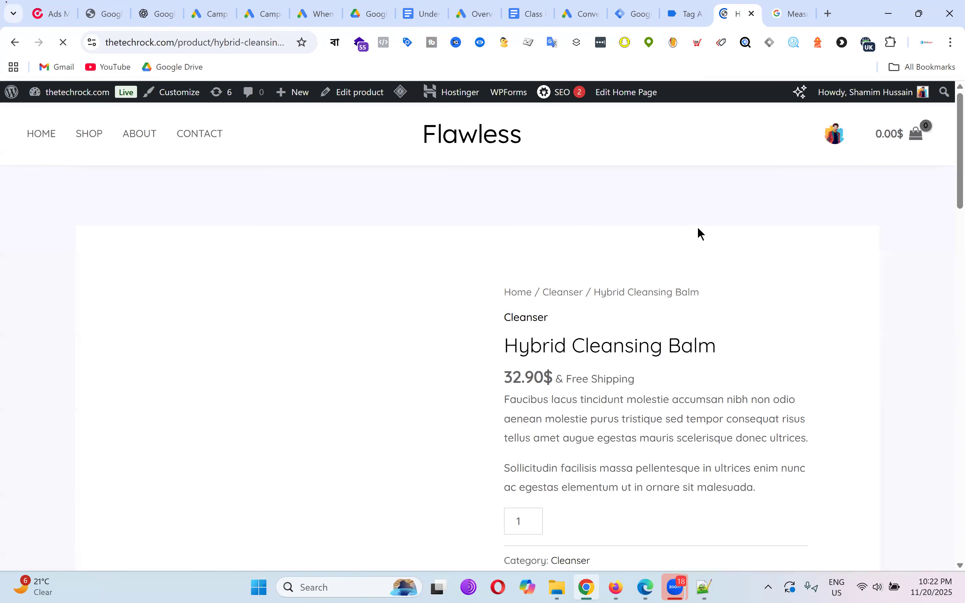
pyautogui.scroll(-5, 629, 240)
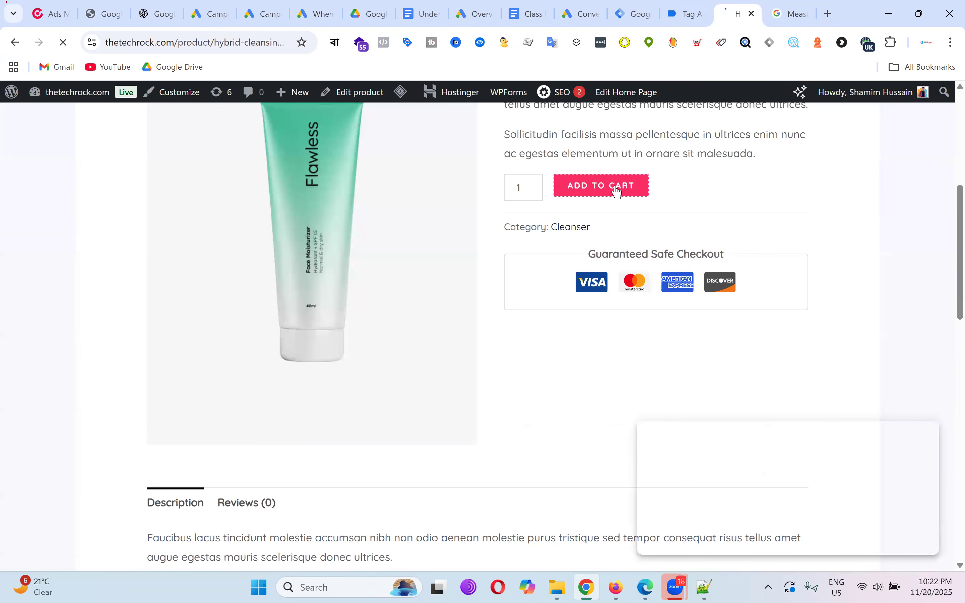
pyautogui.scroll(-4, 452, 257)
pyautogui.scroll(-9, 452, 256)
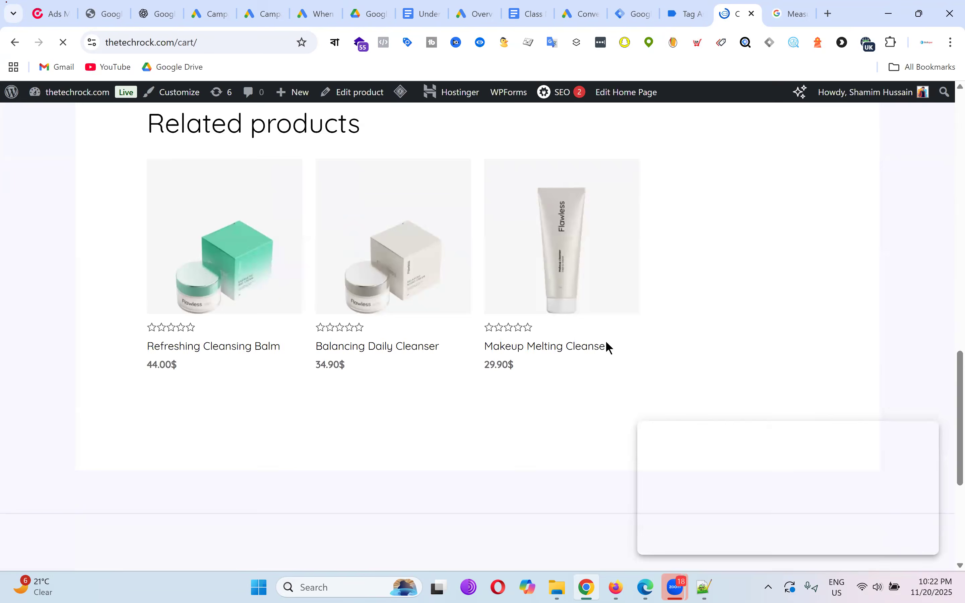
pyautogui.scroll(-10, 573, 286)
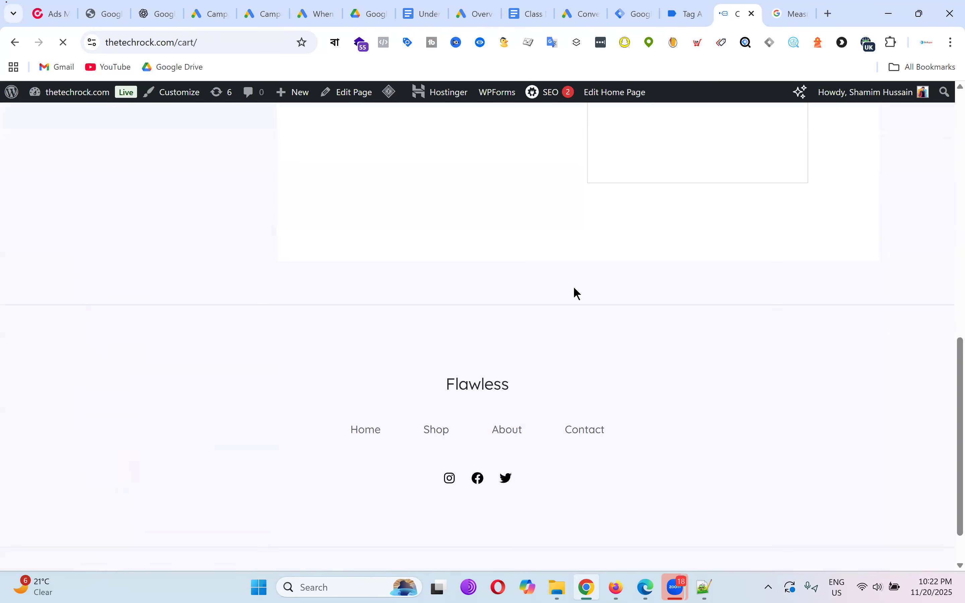
pyautogui.scroll(8, 573, 286)
pyautogui.scroll(-4, 290, 342)
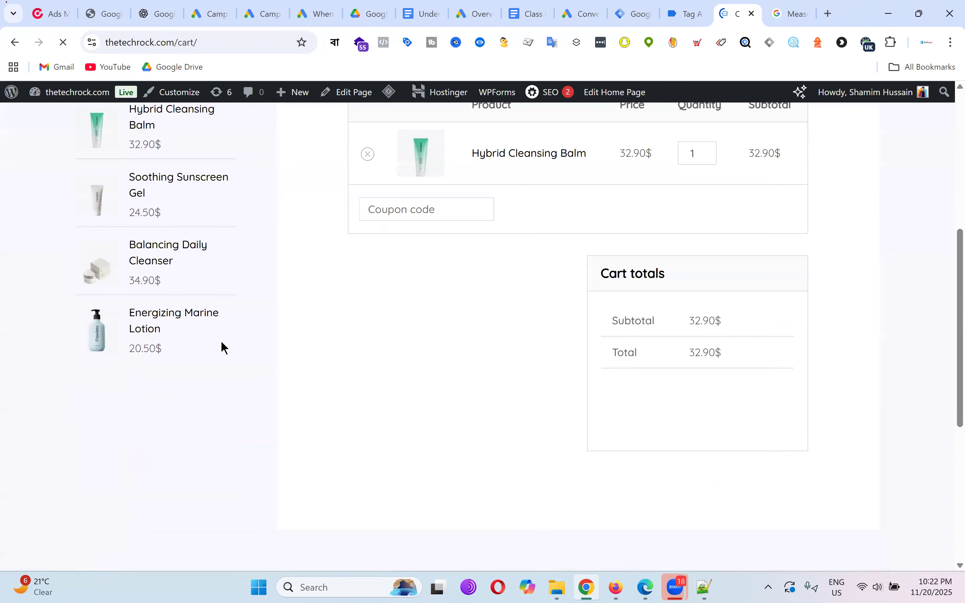
# Add Balancing Daily Cleanser to the cart and proceed to checkout.
pyautogui.click(169, 251)
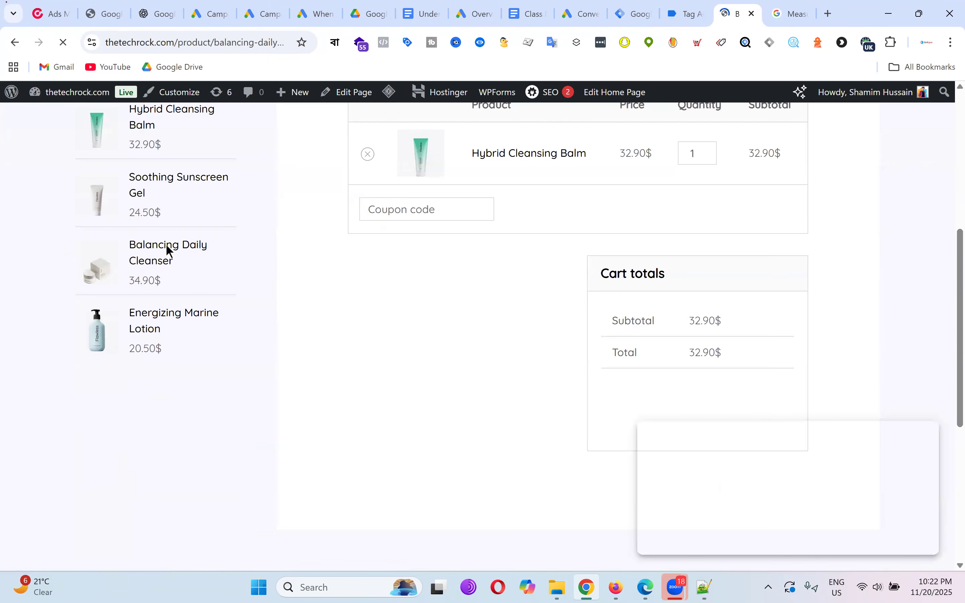
pyautogui.scroll(-8, 674, 262)
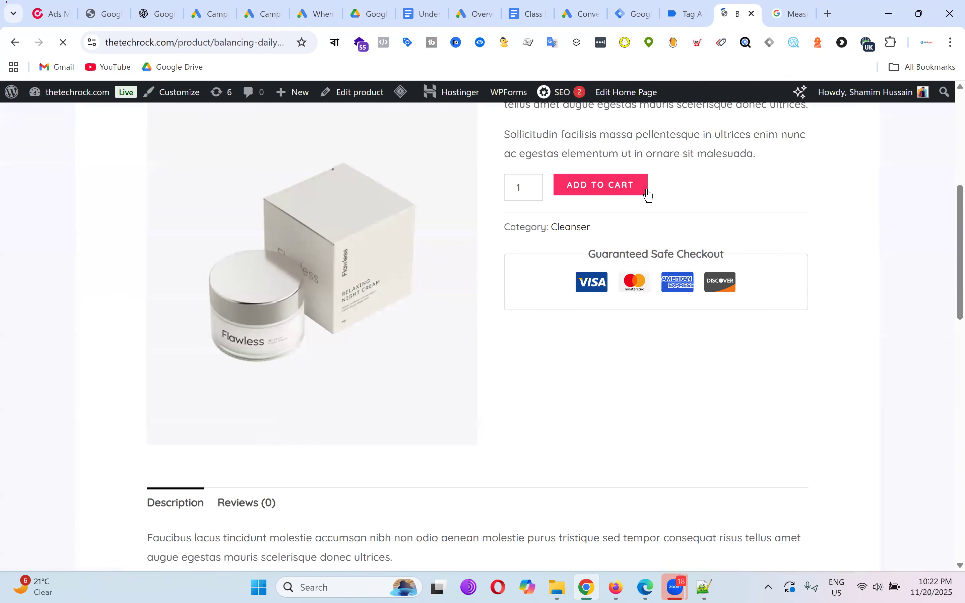
pyautogui.click(626, 186)
pyautogui.scroll(-10, 680, 238)
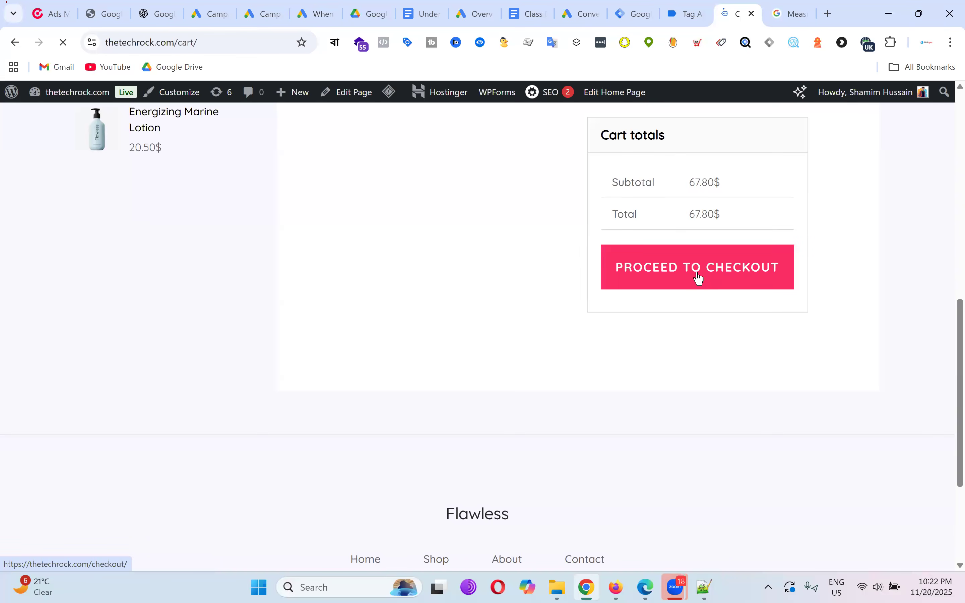
pyautogui.click(698, 278)
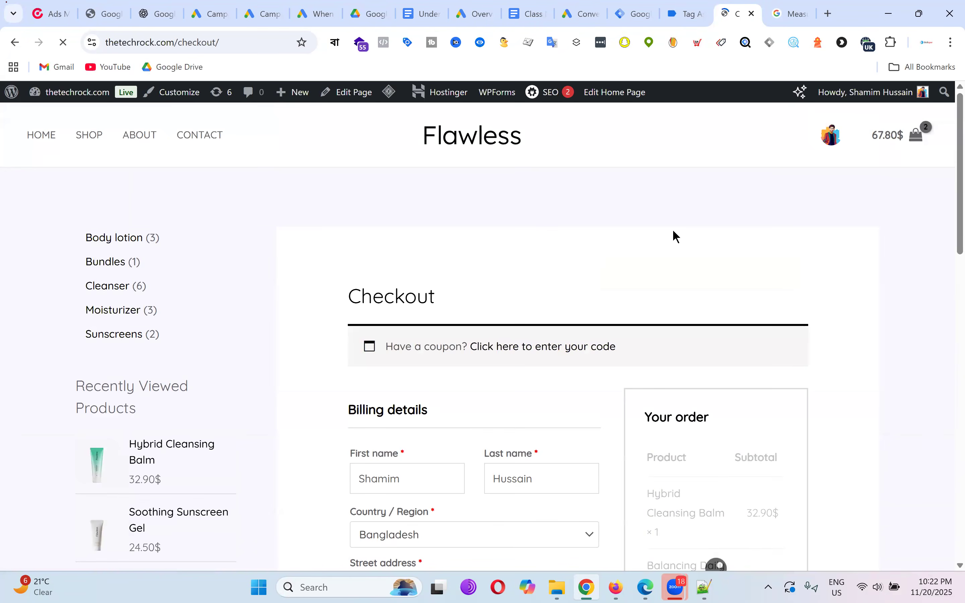
# Place the 67.80$ two-item test order.
pyautogui.scroll(-8, 676, 230)
pyautogui.scroll(-10, 678, 226)
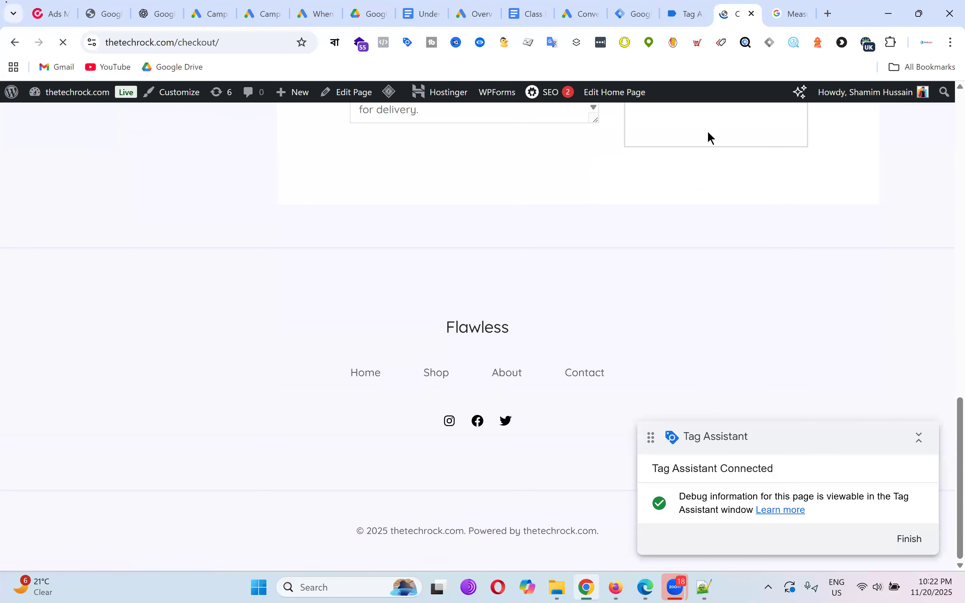
pyautogui.scroll(4, 723, 279)
pyautogui.click(712, 312)
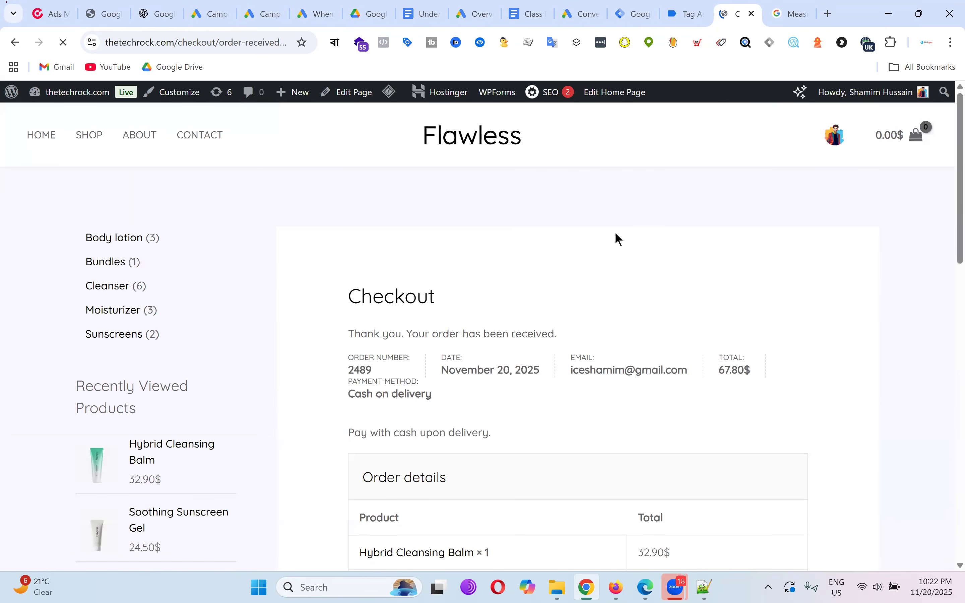
# Select the order number on the confirmation page and check Tag Assistant for the purchase event.
pyautogui.scroll(-5, 642, 239)
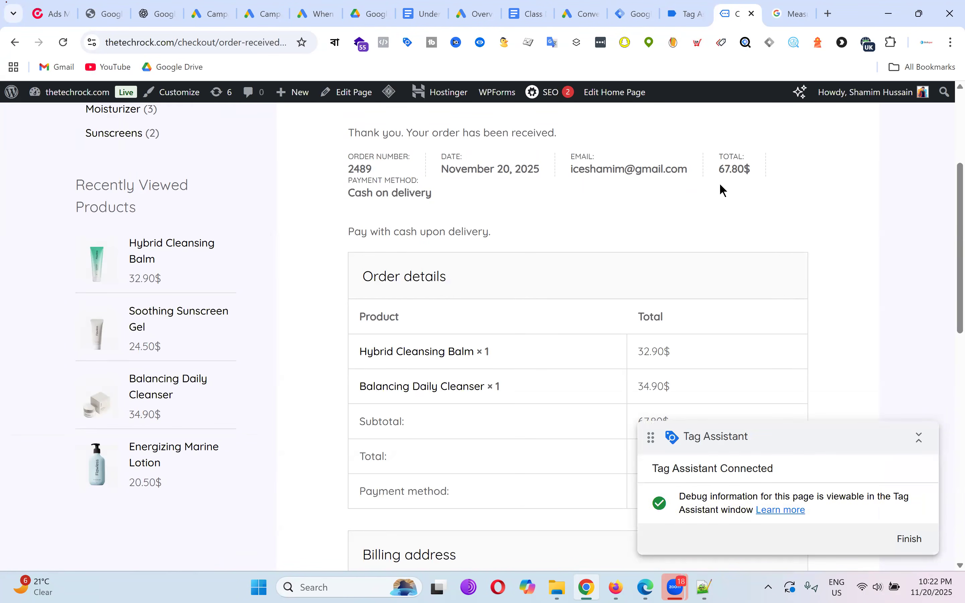
pyautogui.moveTo(349, 172); pyautogui.dragTo(385, 174)
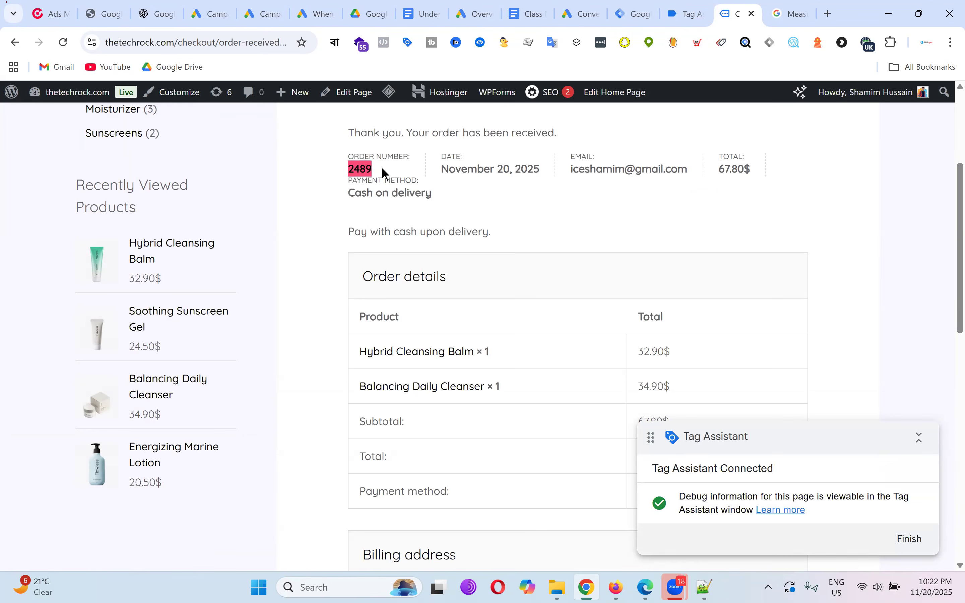
pyautogui.click(382, 167)
pyautogui.moveTo(349, 169); pyautogui.dragTo(377, 170)
pyautogui.scroll(-1, 598, 248)
pyautogui.scroll(-5, 585, 224)
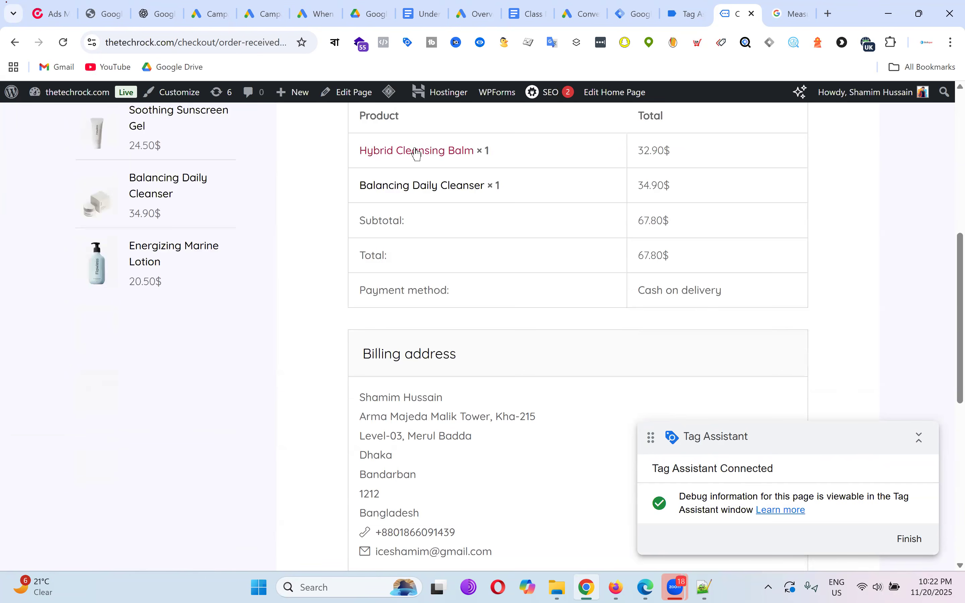
pyautogui.scroll(-5, 605, 224)
pyautogui.scroll(5, 605, 228)
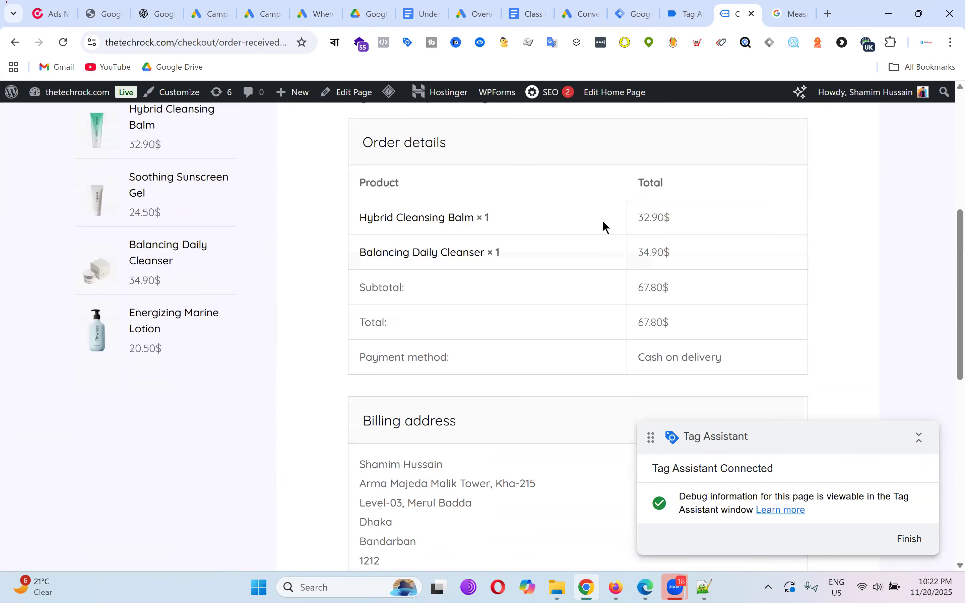
pyautogui.click(694, 18)
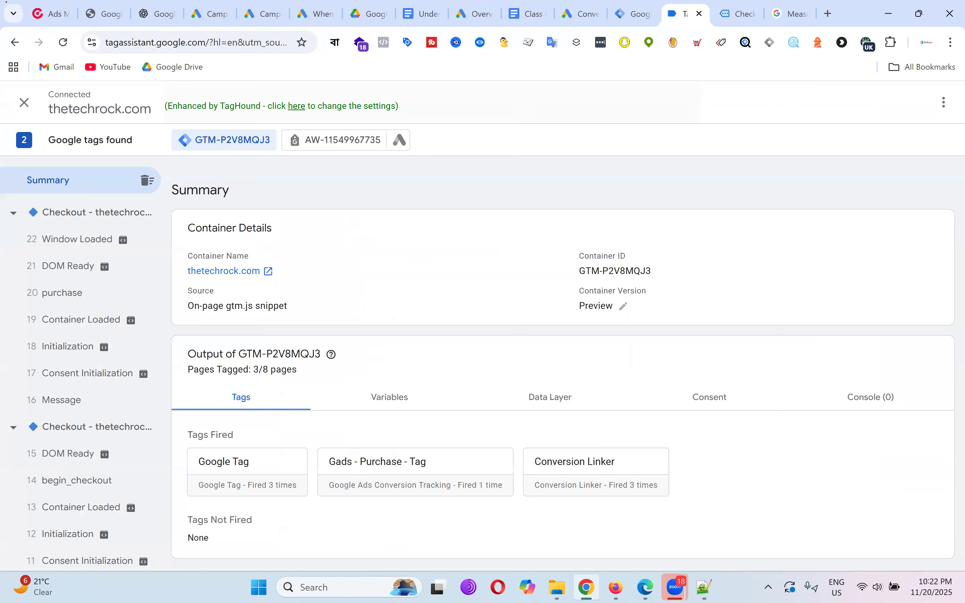
# Glance at the order confirmation, then return to the docs' items array (SKU_12345, SKU_12346).
pyautogui.click(735, 9)
pyautogui.scroll(5, 349, 193)
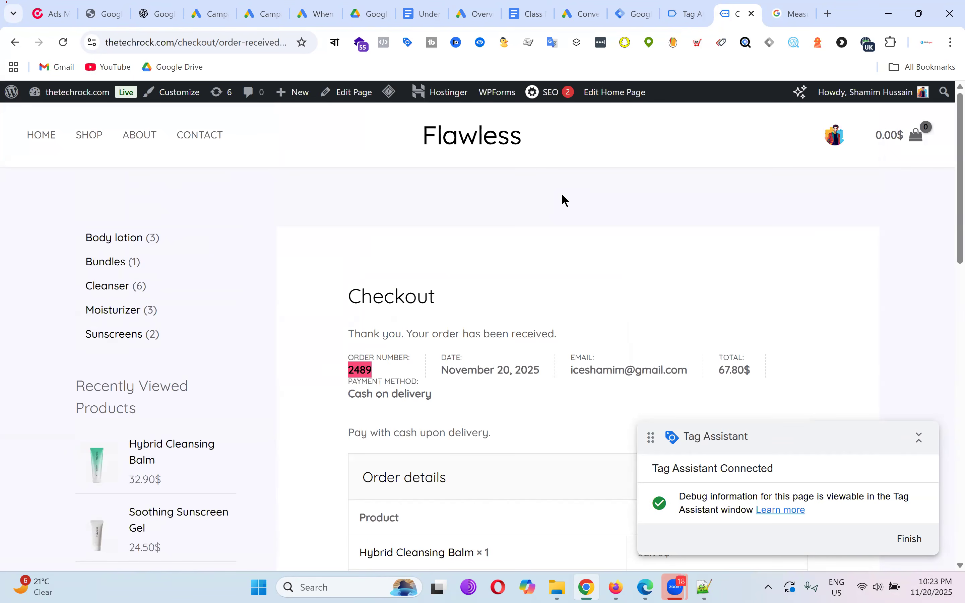
pyautogui.click(795, 12)
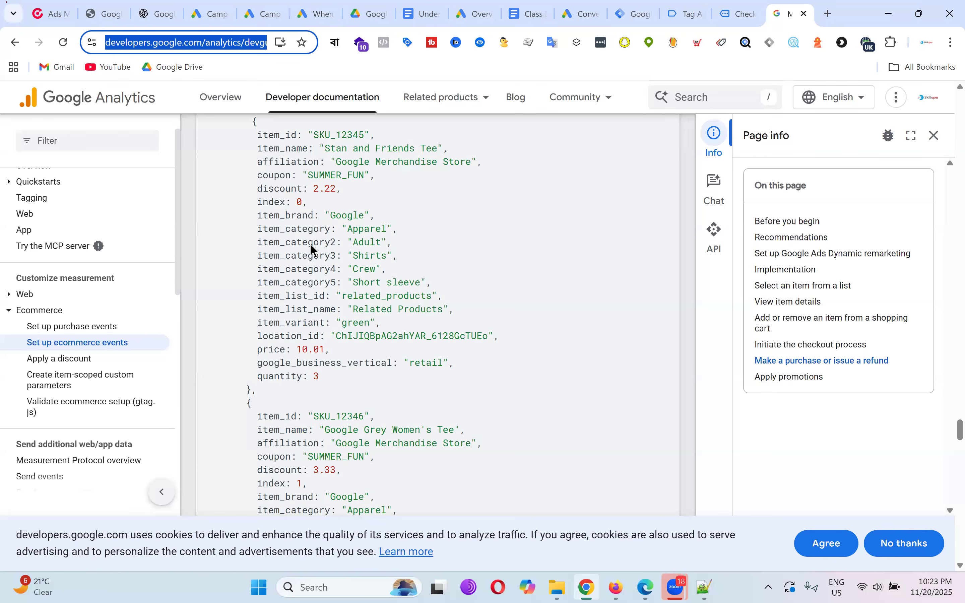
# Review the view_item example (30.03 USD, SKU_12345), then go back to Tag Assistant.
pyautogui.scroll(15, 537, 346)
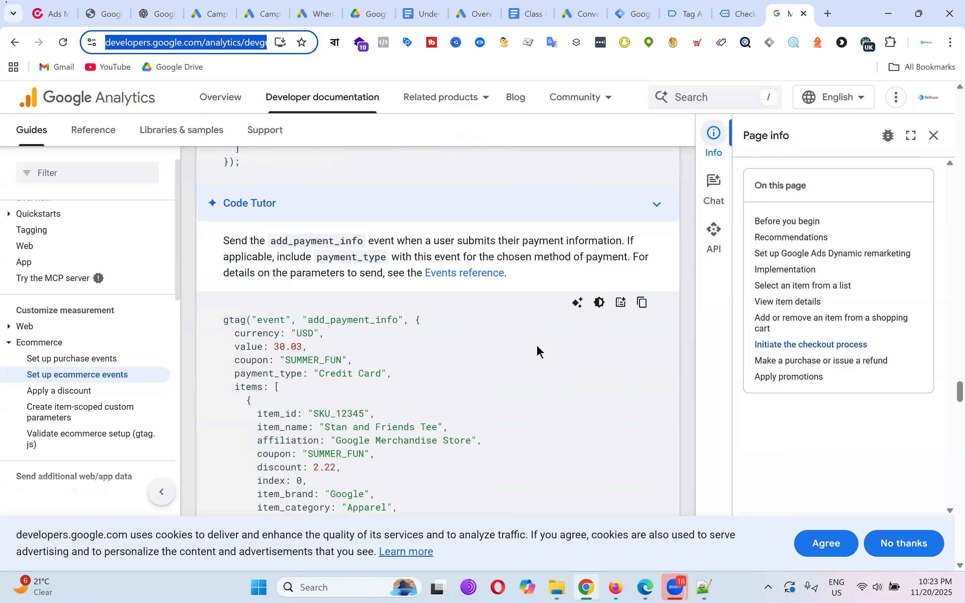
pyautogui.scroll(15, 537, 346)
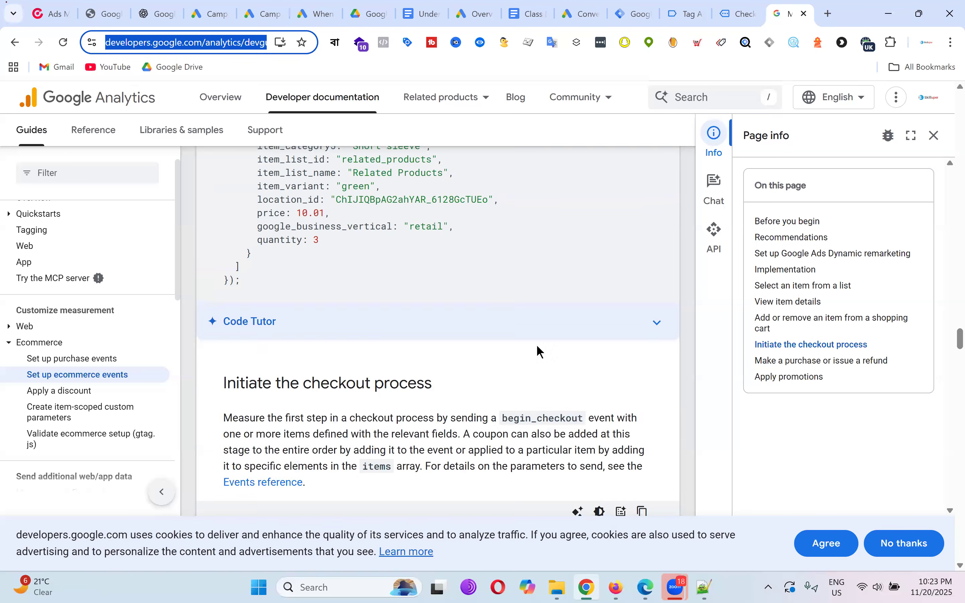
pyautogui.scroll(10, 537, 346)
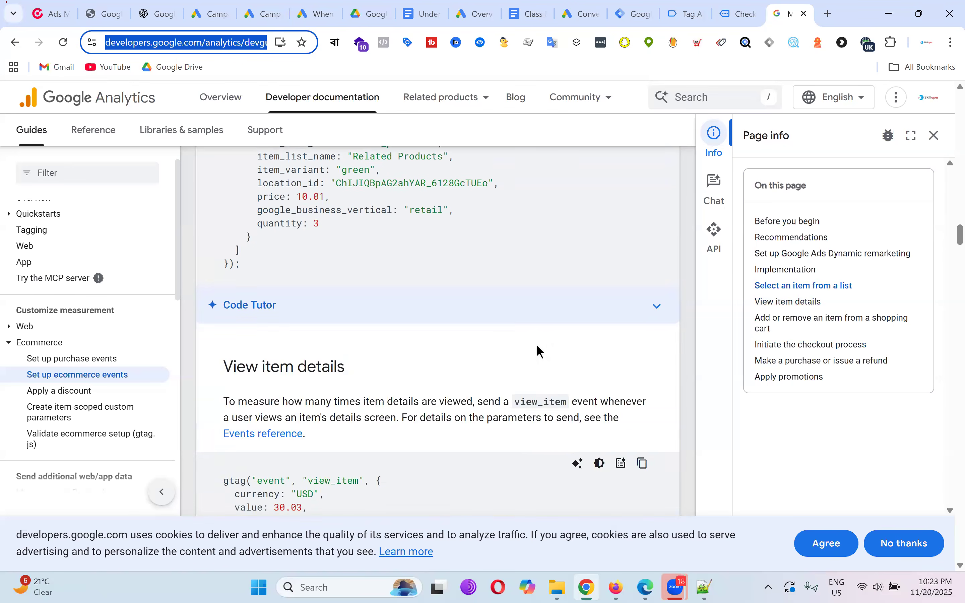
pyautogui.scroll(-5, 547, 346)
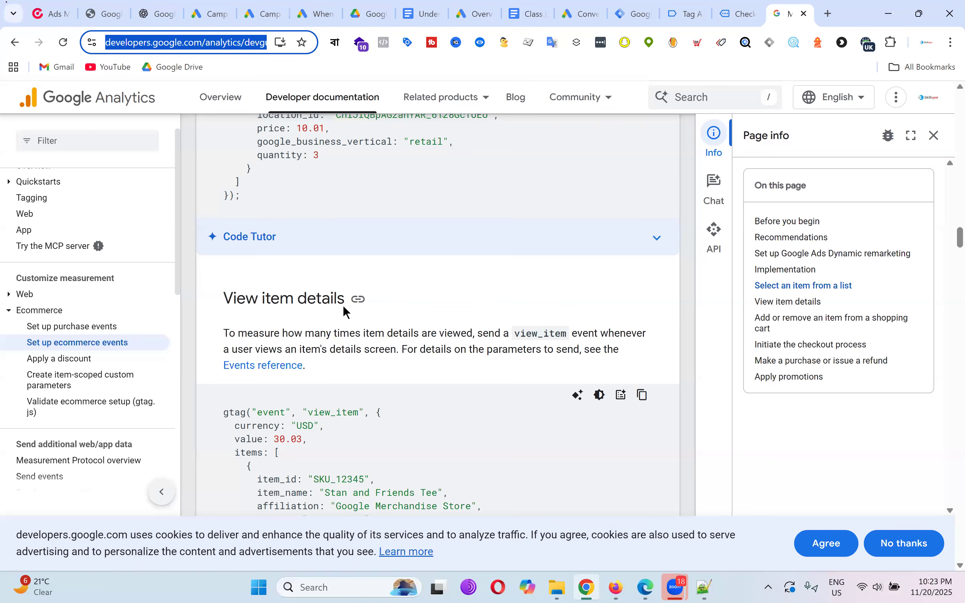
pyautogui.scroll(-5, 342, 315)
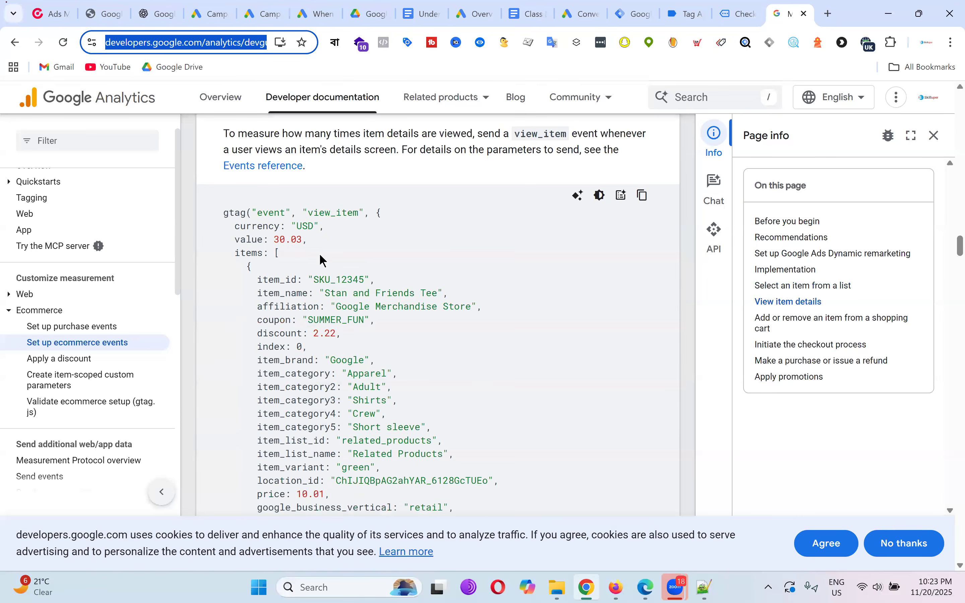
pyautogui.scroll(-3, 321, 256)
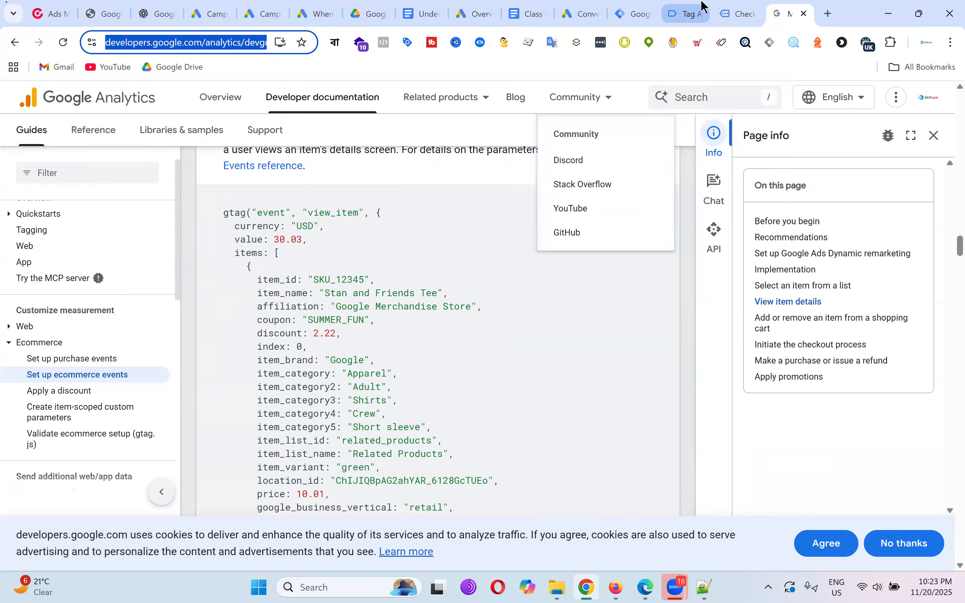
pyautogui.click(697, 13)
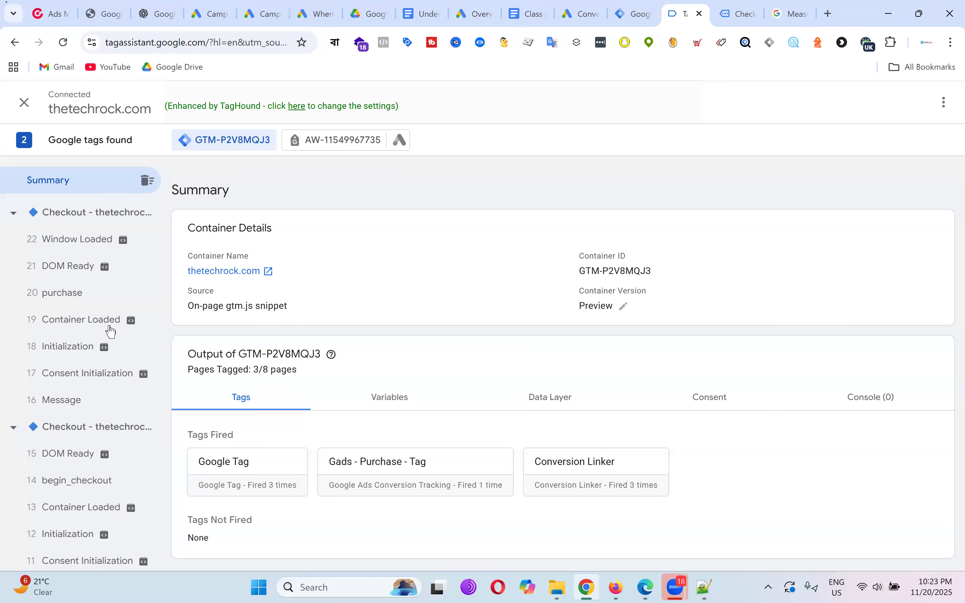
# Open the '20 purchase' event under Checkout to see its dataLayer.push purchase call.
pyautogui.scroll(-5, 107, 325)
pyautogui.scroll(-3, 105, 322)
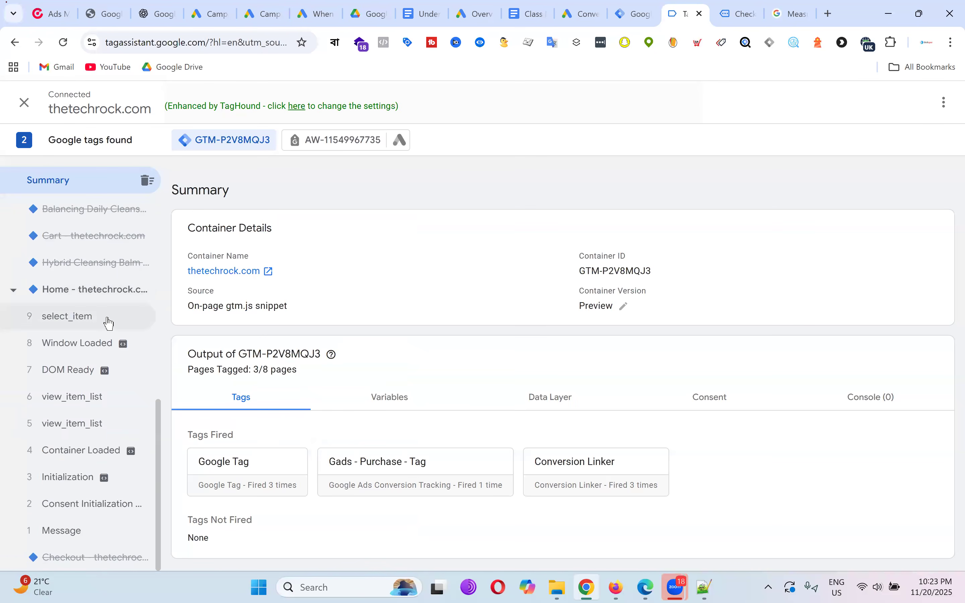
pyautogui.scroll(6, 108, 323)
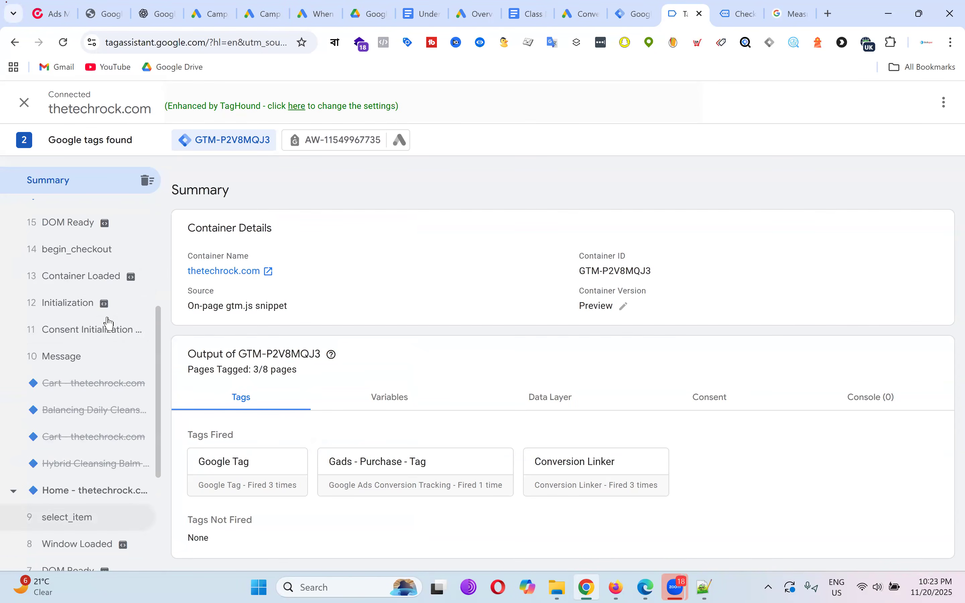
pyautogui.scroll(-3, 109, 323)
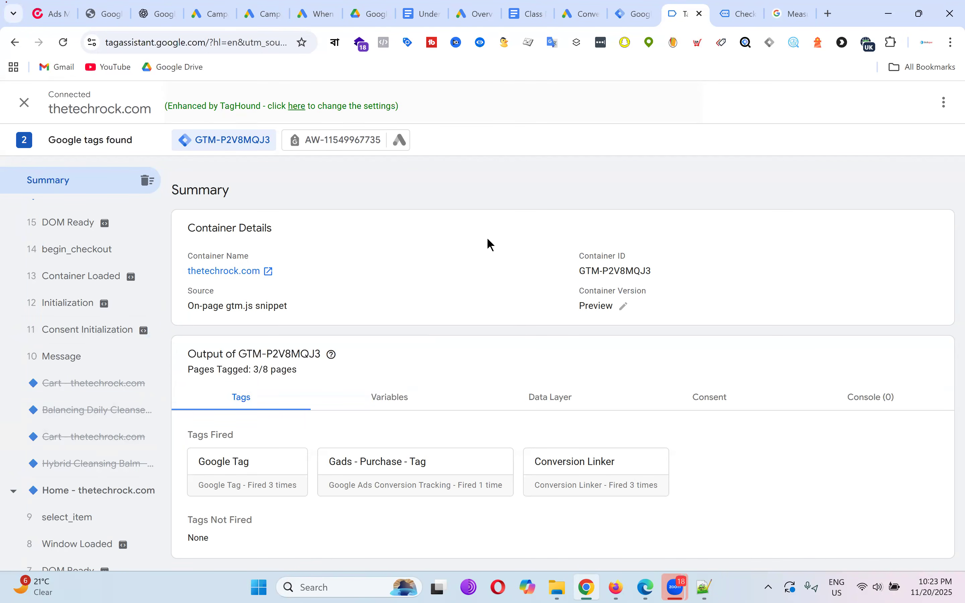
pyautogui.scroll(5, 92, 305)
pyautogui.click(92, 305)
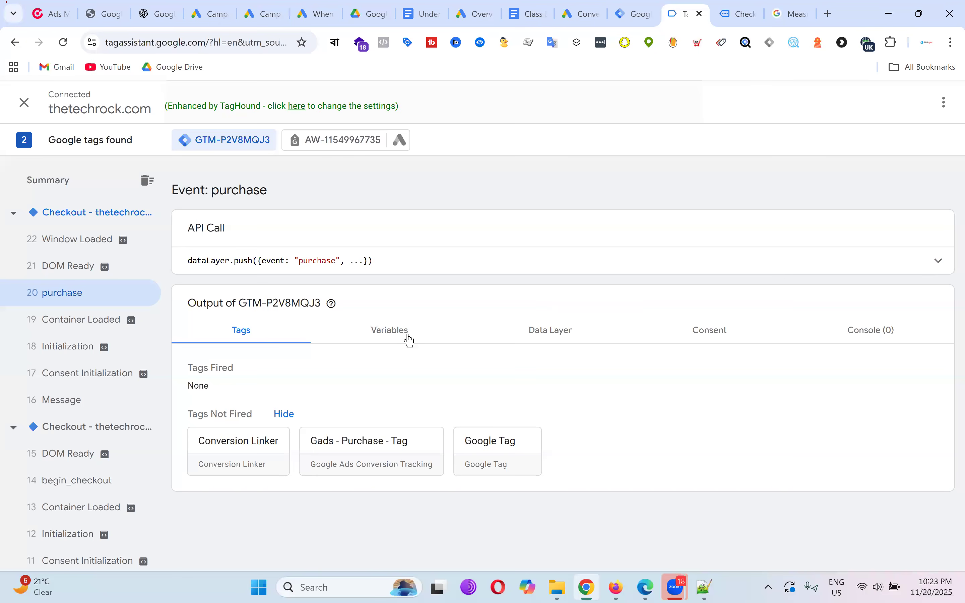
# Show the purchase event's Data Layer values in Tag Assistant.
pyautogui.click(563, 340)
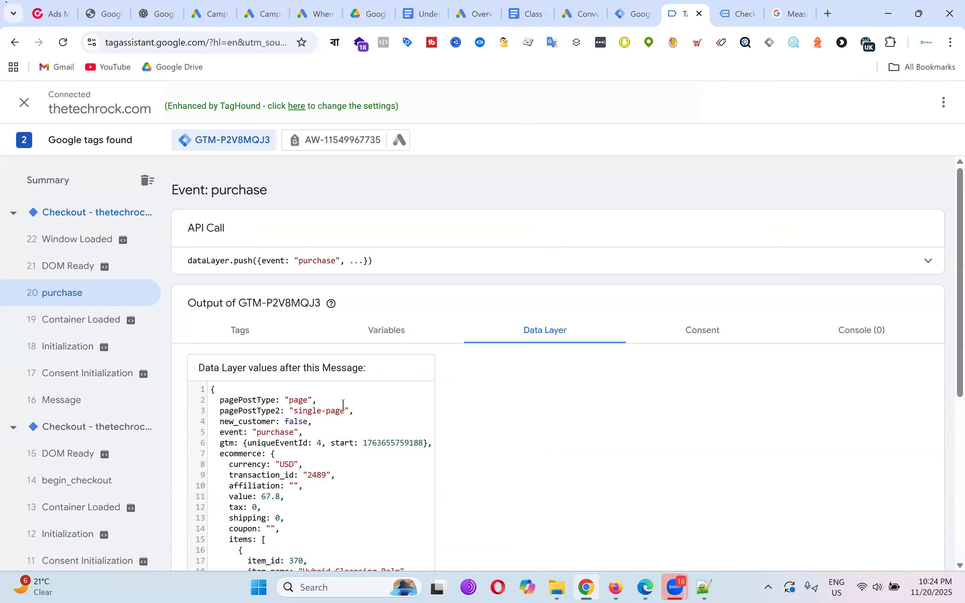
pyautogui.scroll(-5, 351, 300)
pyautogui.scroll(3, 359, 295)
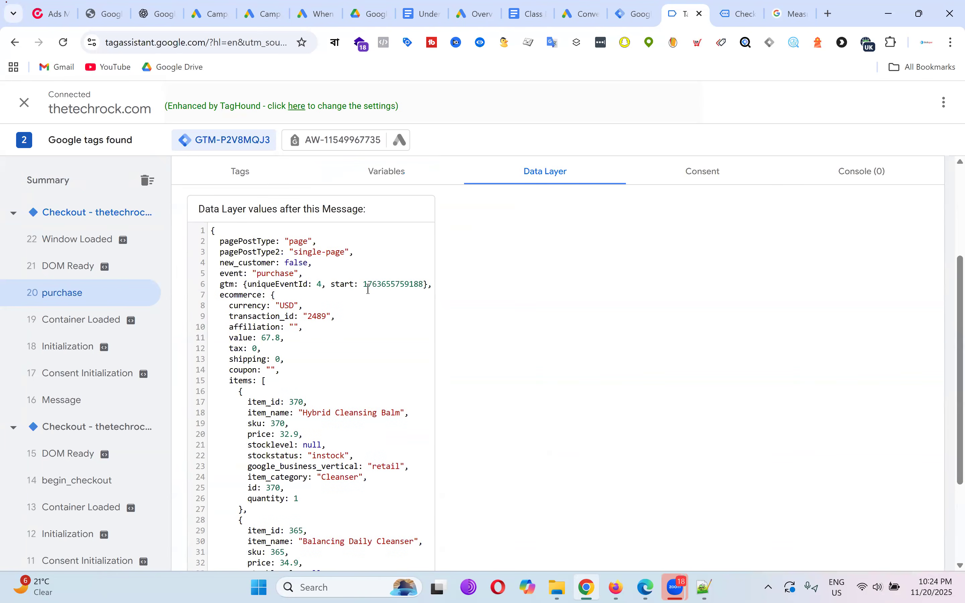
pyautogui.scroll(-3, 375, 294)
pyautogui.scroll(2, 317, 278)
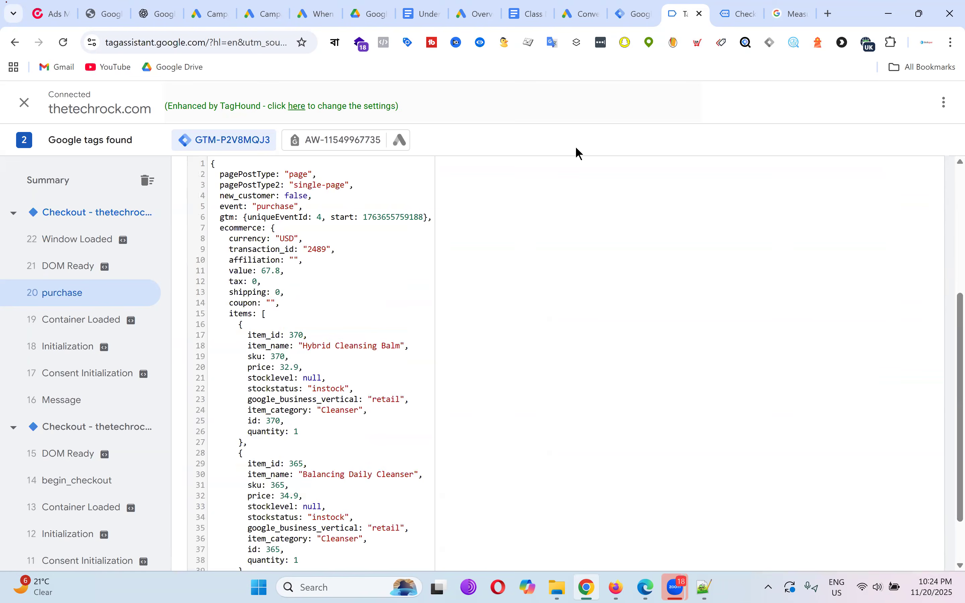
# Compare them with the Google Analytics sample purchase code, then return to the purchase event details.
pyautogui.click(791, 14)
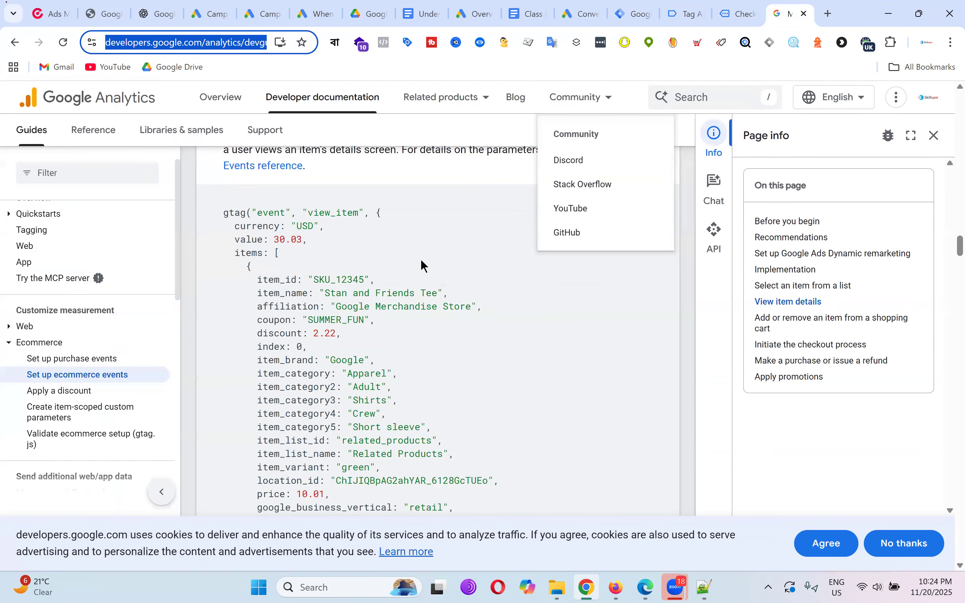
pyautogui.scroll(-6, 421, 258)
pyautogui.scroll(3, 432, 256)
pyautogui.scroll(-1, 432, 256)
pyautogui.scroll(-10, 434, 259)
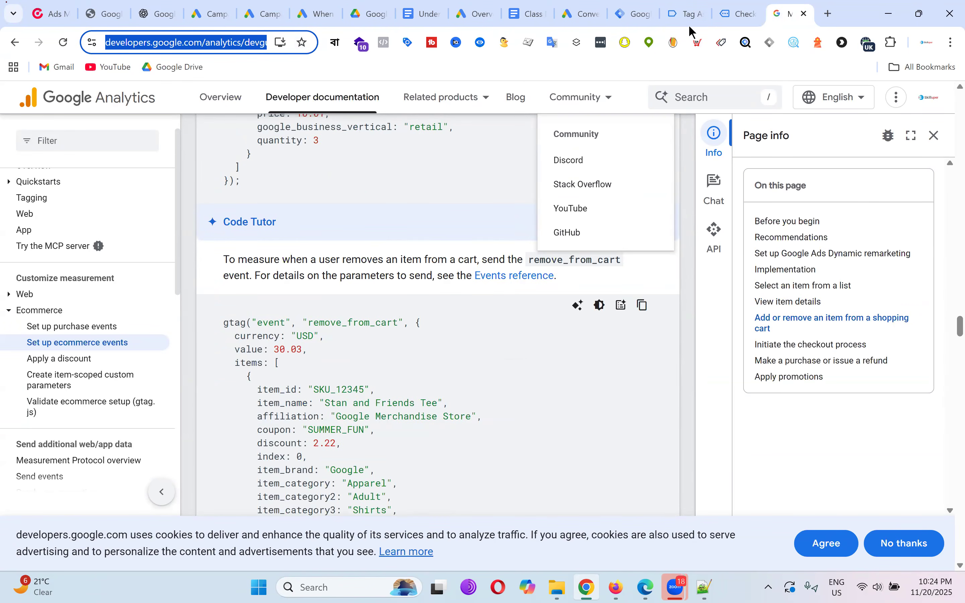
pyautogui.click(674, 14)
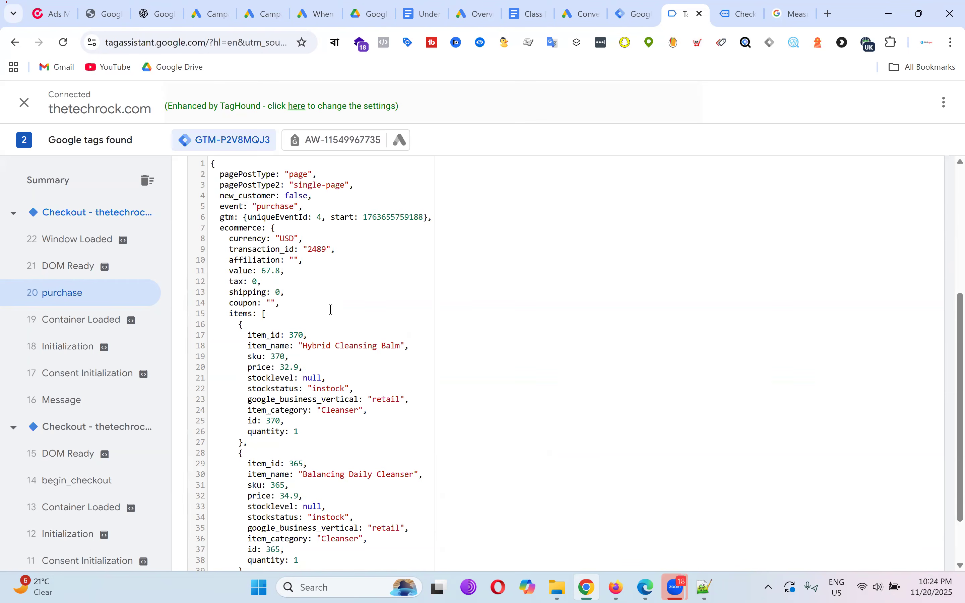
pyautogui.scroll(-1, 370, 276)
pyautogui.scroll(5, 371, 276)
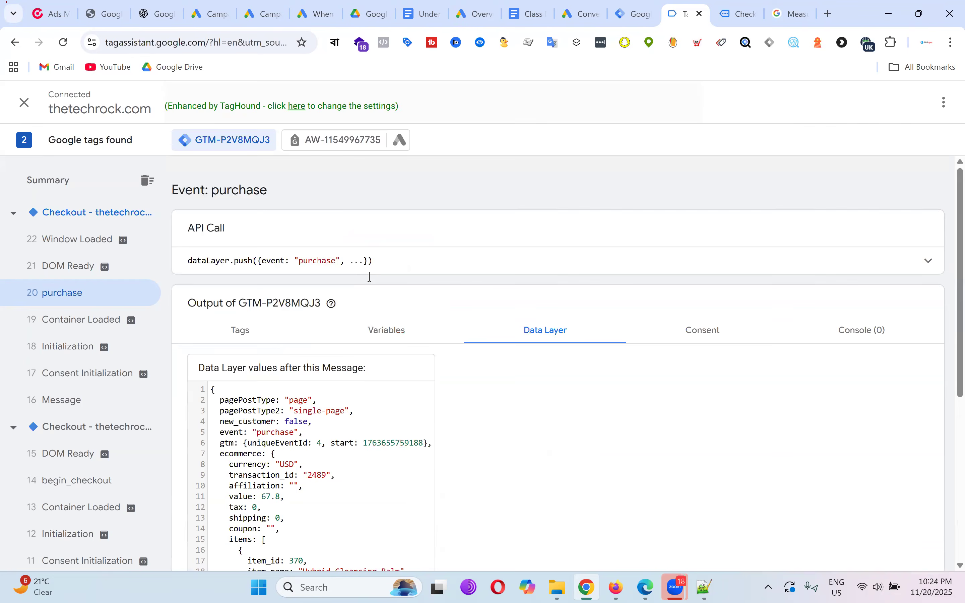
# Expand the full purchase dataLayer.push code and pick out the event 'purchase' and currency 'USD' lines.
pyautogui.click(922, 263)
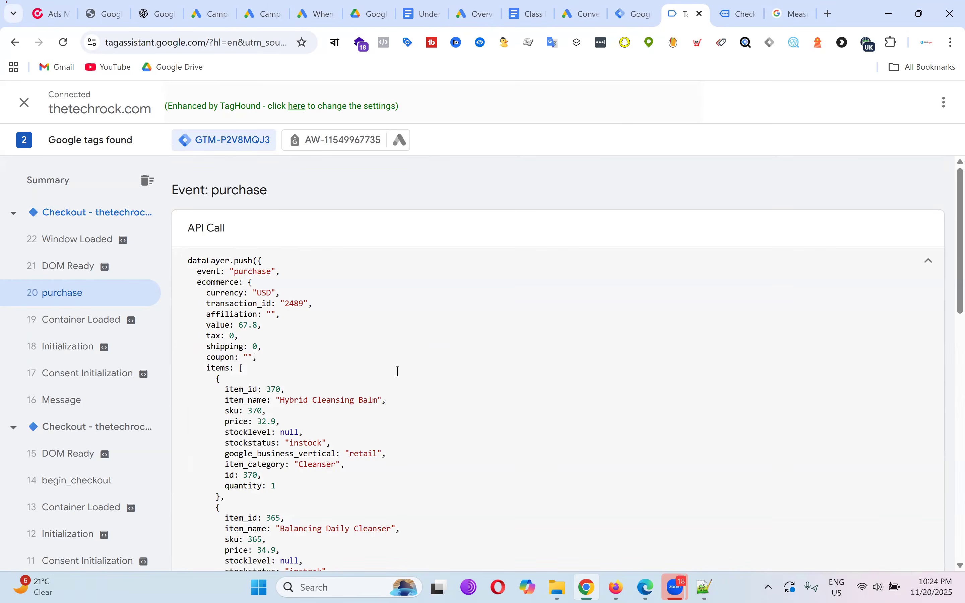
pyautogui.scroll(-5, 459, 338)
pyautogui.scroll(5, 446, 293)
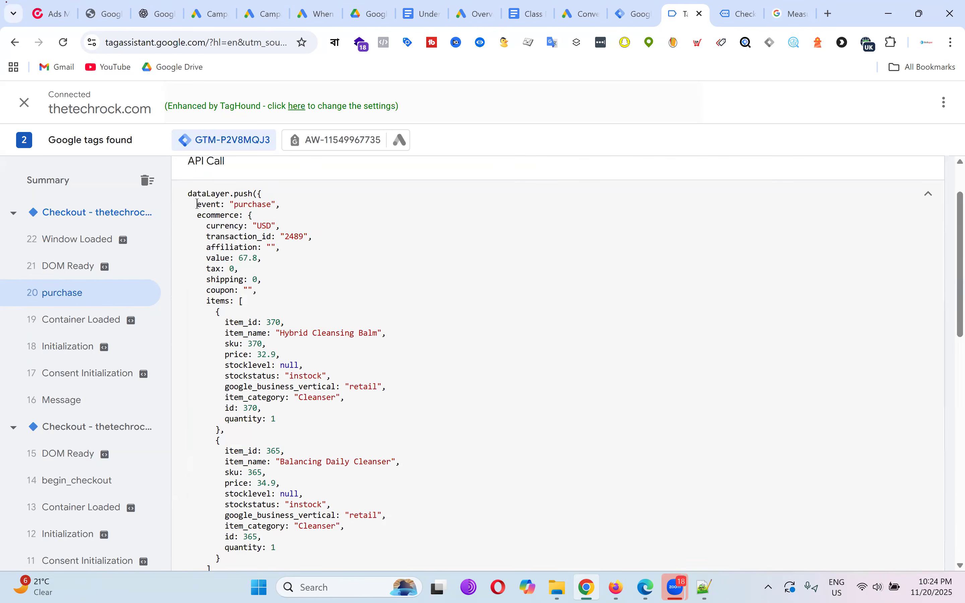
pyautogui.moveTo(197, 204); pyautogui.dragTo(292, 203)
pyautogui.click(342, 219)
pyautogui.moveTo(208, 228); pyautogui.dragTo(348, 225)
pyautogui.click(386, 251)
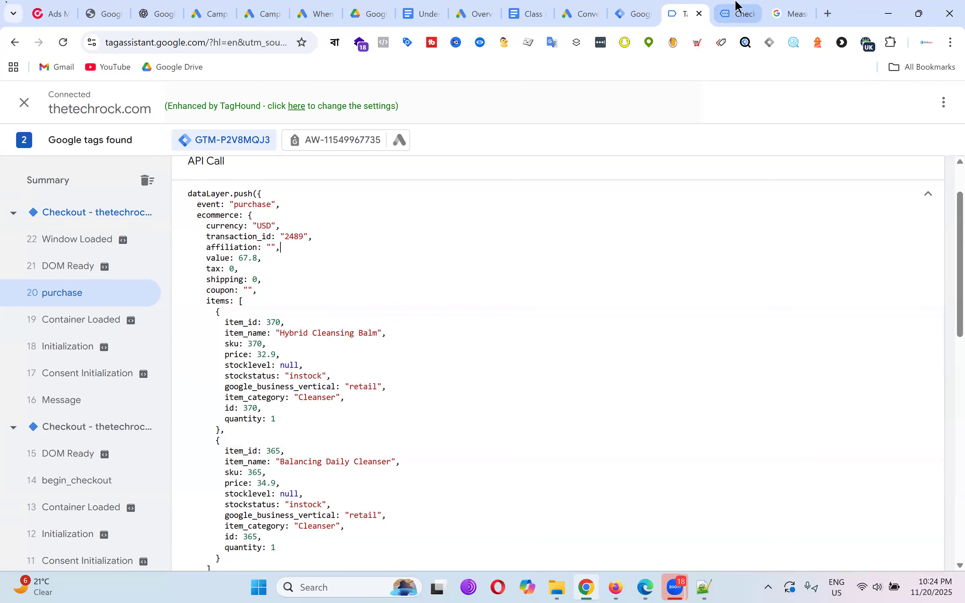
# After checking the order page and GA docs, pick out the value 67.8 line and the items array.
pyautogui.click(745, 13)
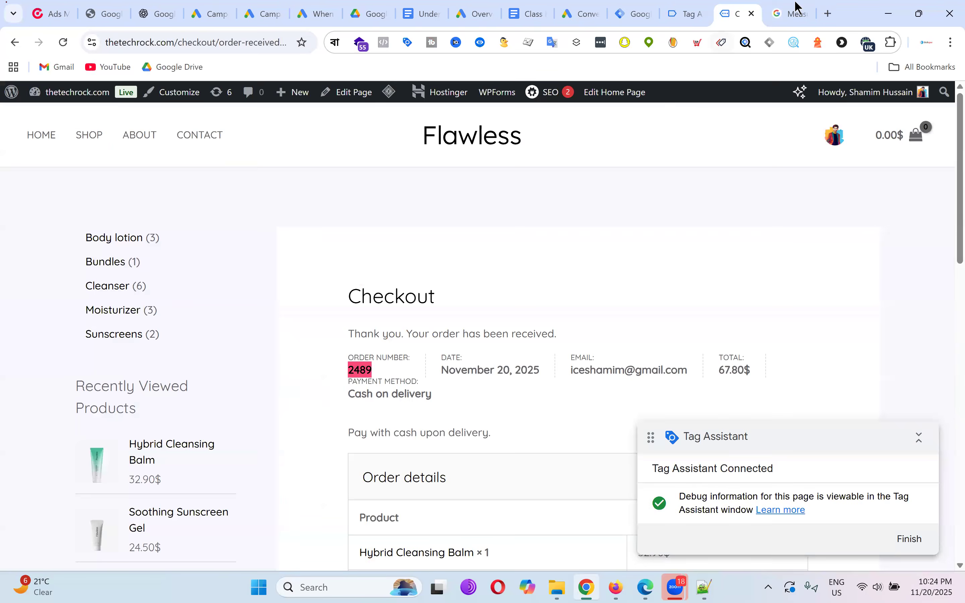
pyautogui.click(793, 9)
pyautogui.click(694, 9)
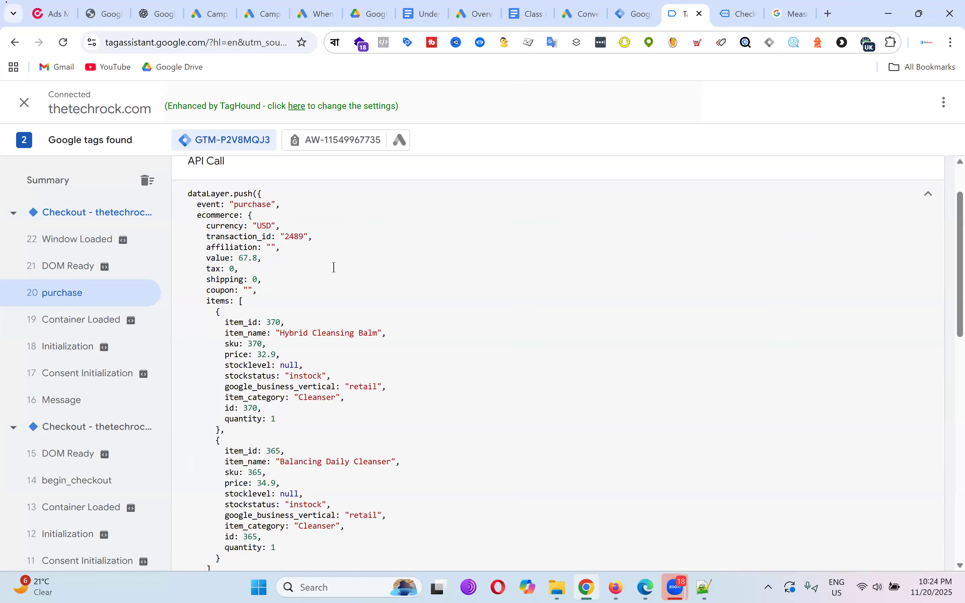
pyautogui.scroll(-2, 332, 267)
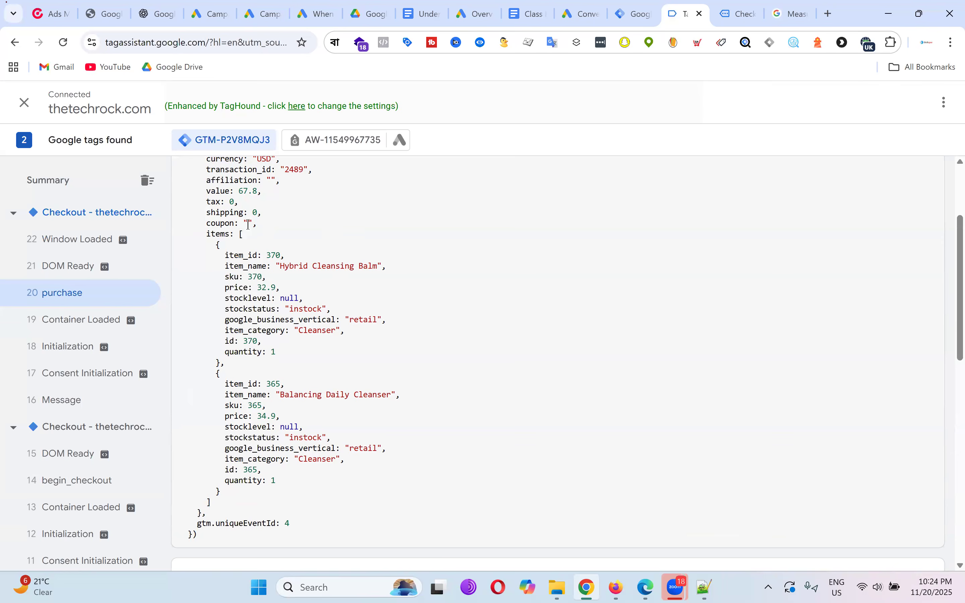
pyautogui.moveTo(205, 192); pyautogui.dragTo(271, 188)
pyautogui.click(269, 191)
pyautogui.moveTo(207, 233); pyautogui.dragTo(338, 523)
# Re-expand the purchase event's full code and scroll through the selected block.
pyautogui.scroll(4, 457, 329)
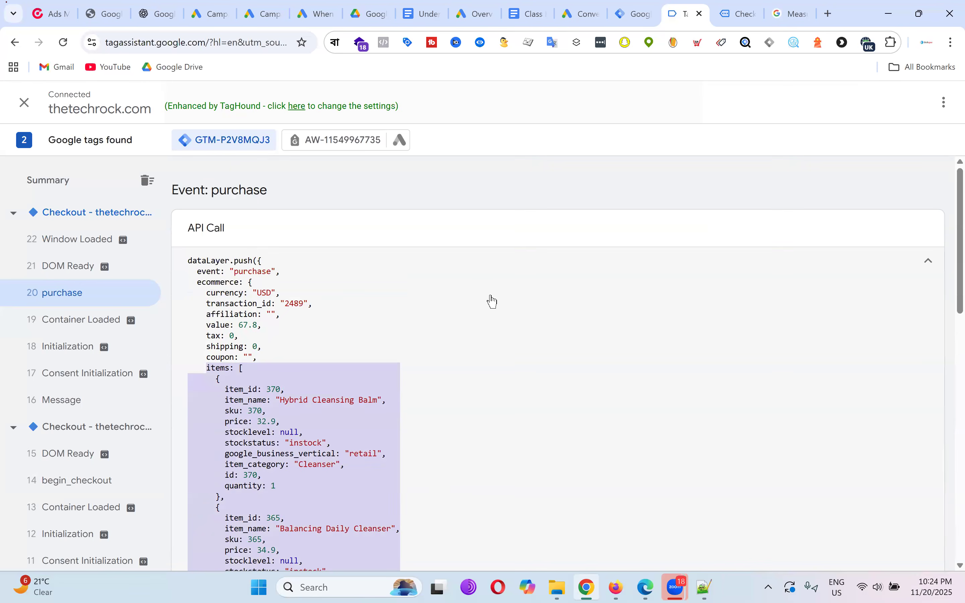
pyautogui.scroll(-10, 495, 301)
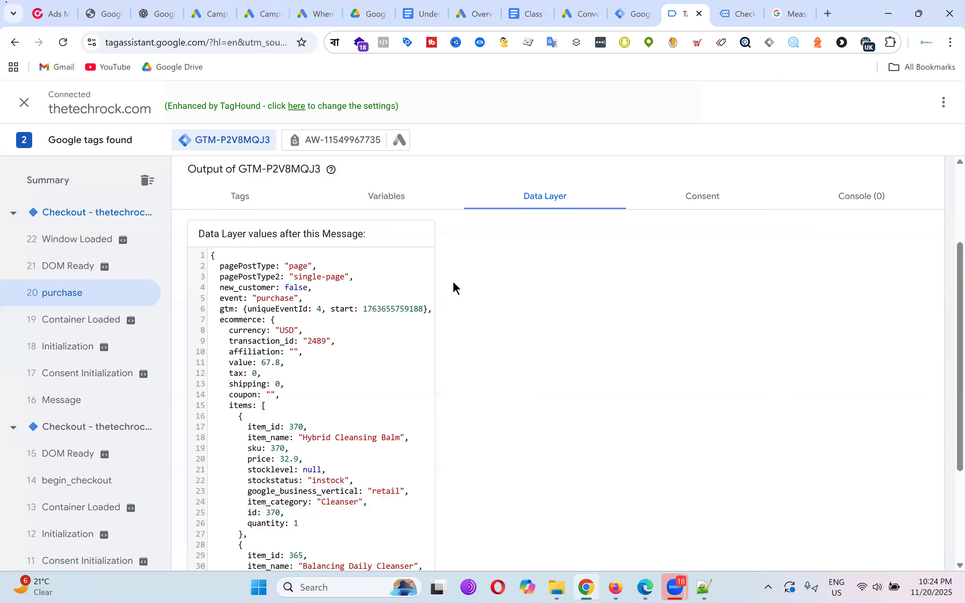
pyautogui.scroll(-5, 338, 337)
pyautogui.scroll(9, 495, 251)
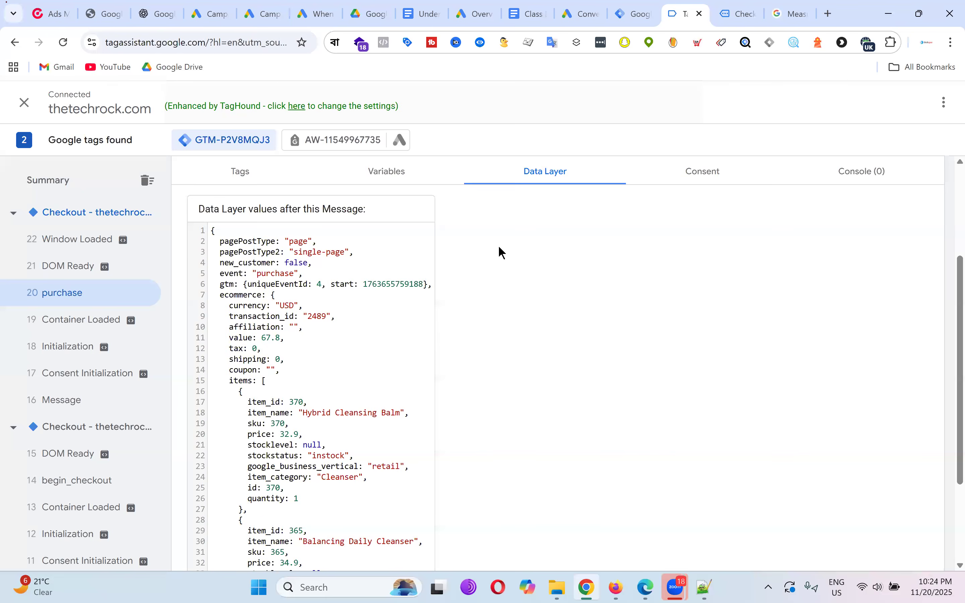
pyautogui.click(928, 261)
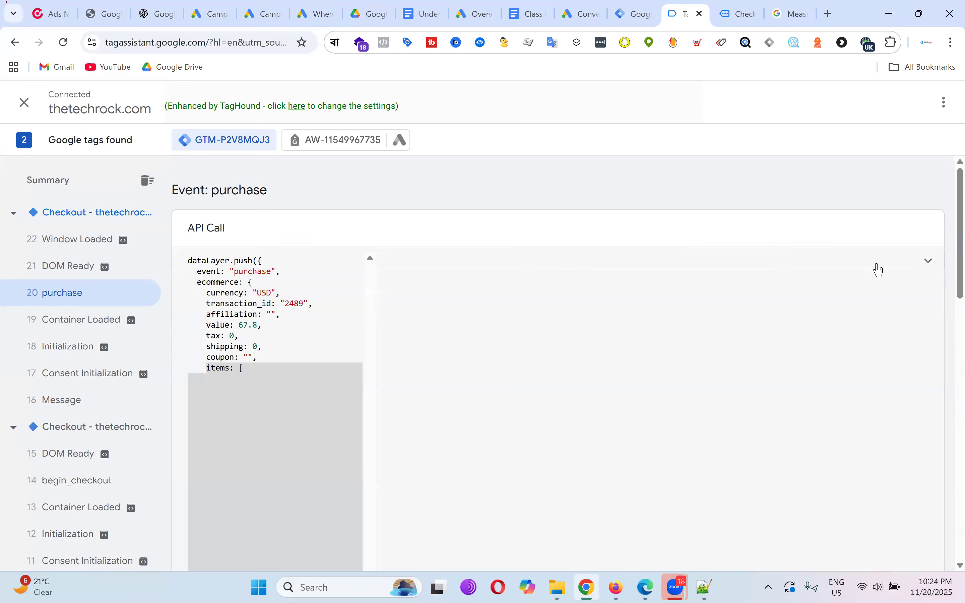
pyautogui.scroll(-10, 367, 344)
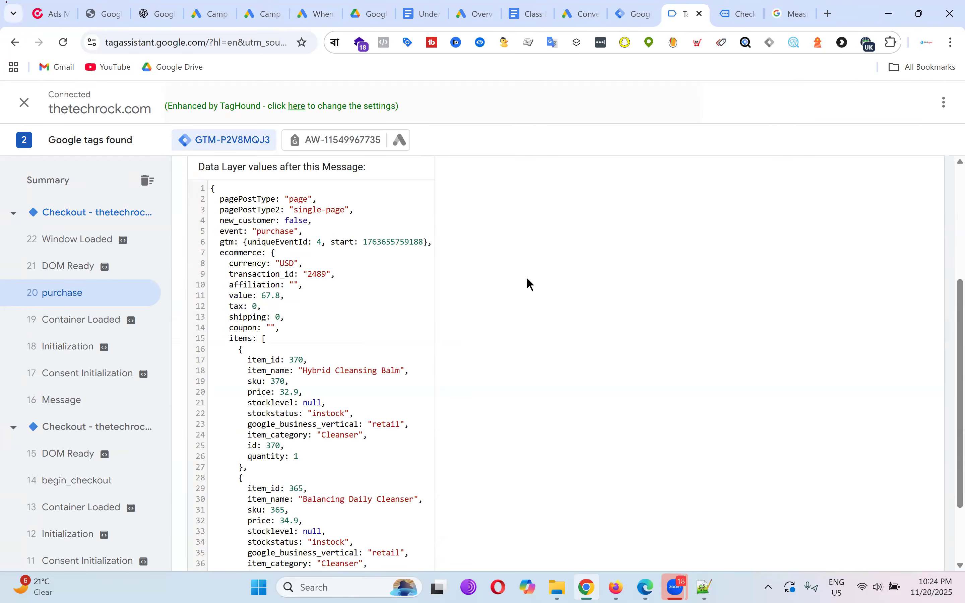
pyautogui.scroll(10, 530, 285)
pyautogui.click(926, 261)
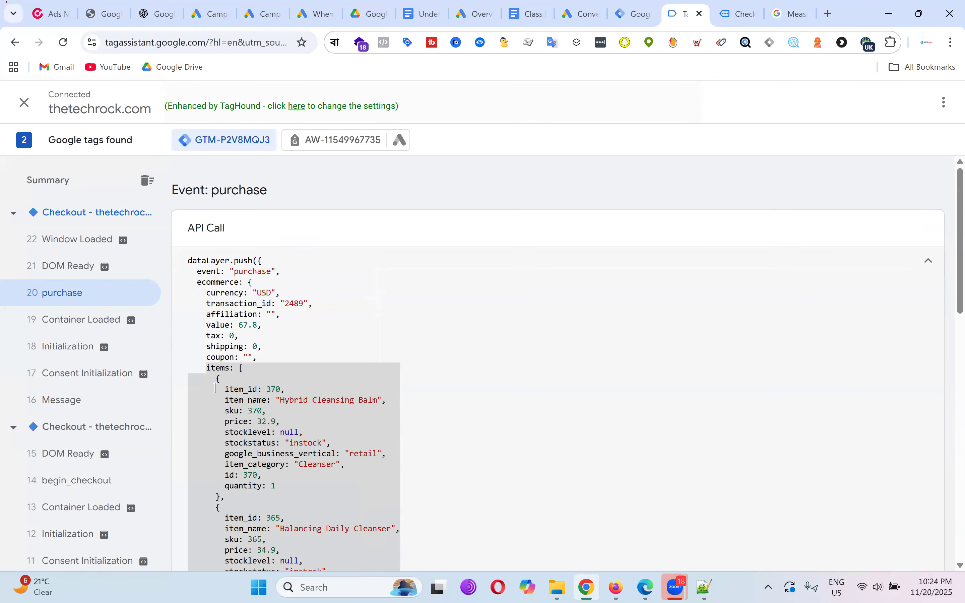
pyautogui.moveTo(189, 261); pyautogui.dragTo(330, 465)
pyautogui.scroll(-3, 303, 401)
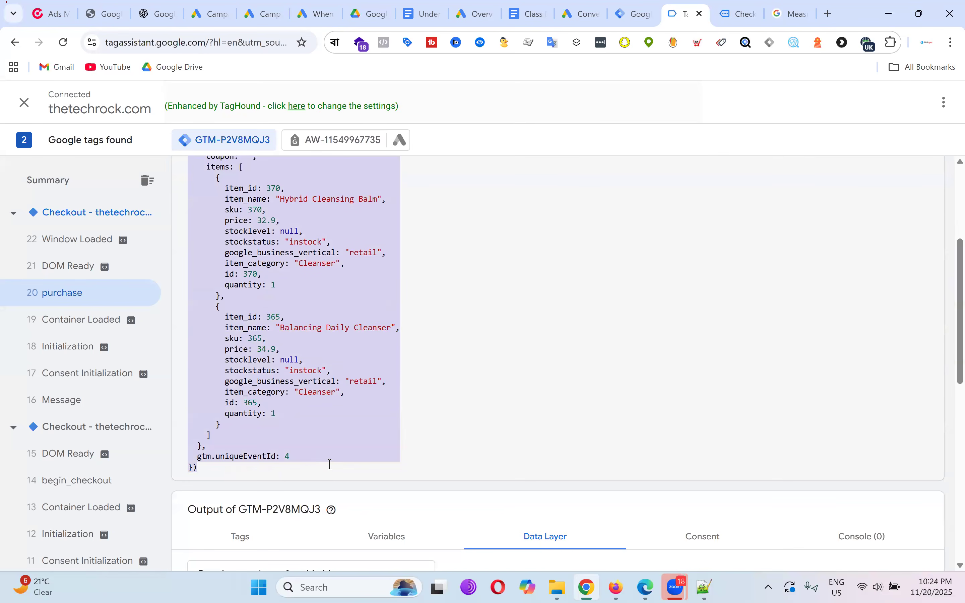
pyautogui.scroll(3, 311, 297)
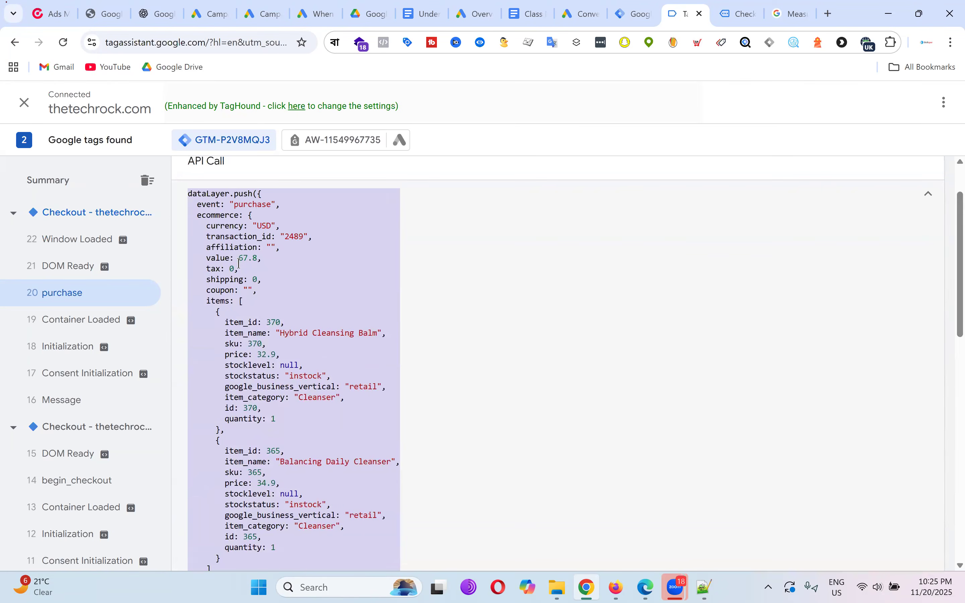
pyautogui.scroll(-2, 290, 280)
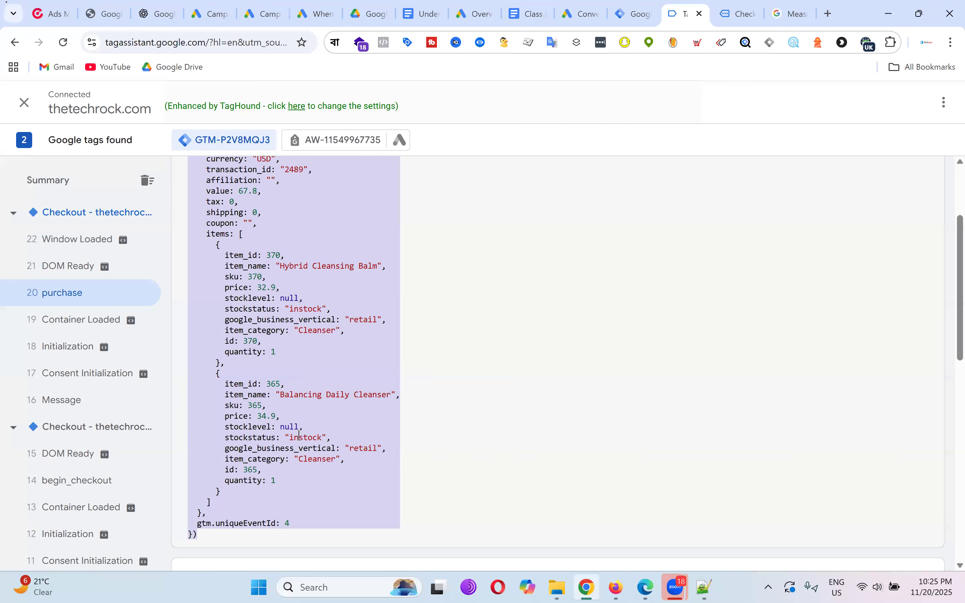
pyautogui.scroll(2, 300, 436)
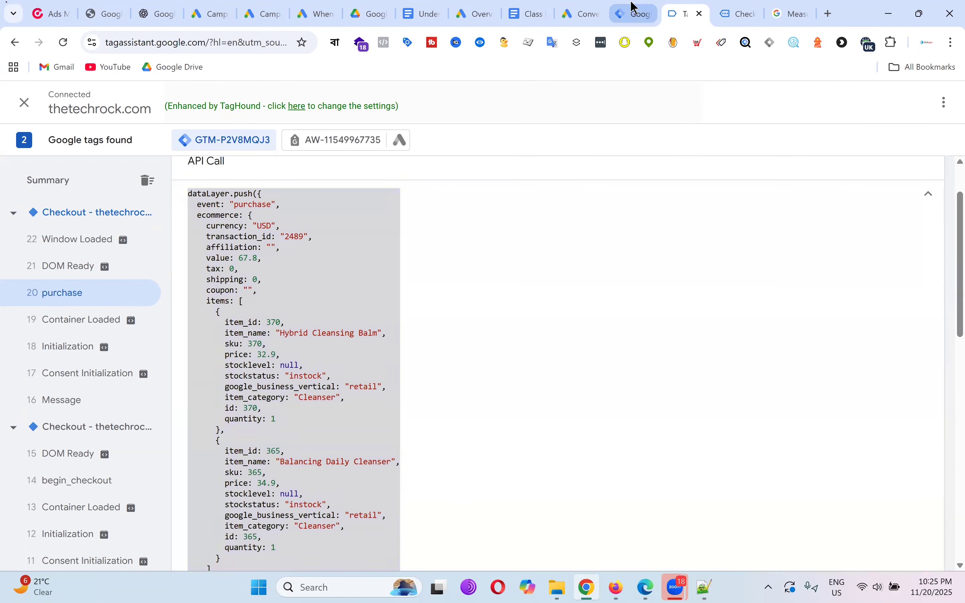
# Glance at the Tag Manager tags list, then go to the Flawless store's home page.
pyautogui.click(633, 11)
pyautogui.click(697, 9)
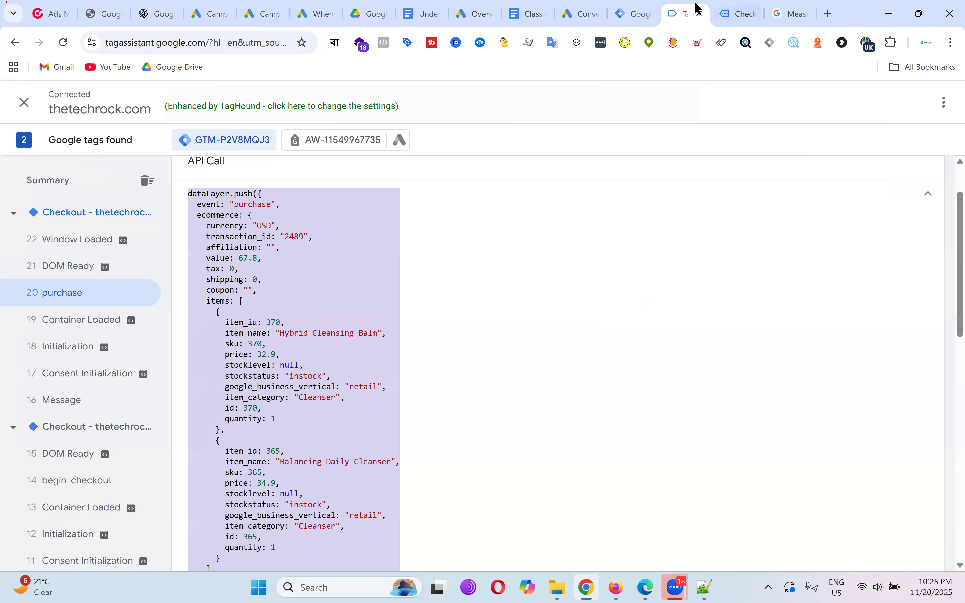
pyautogui.click(741, 8)
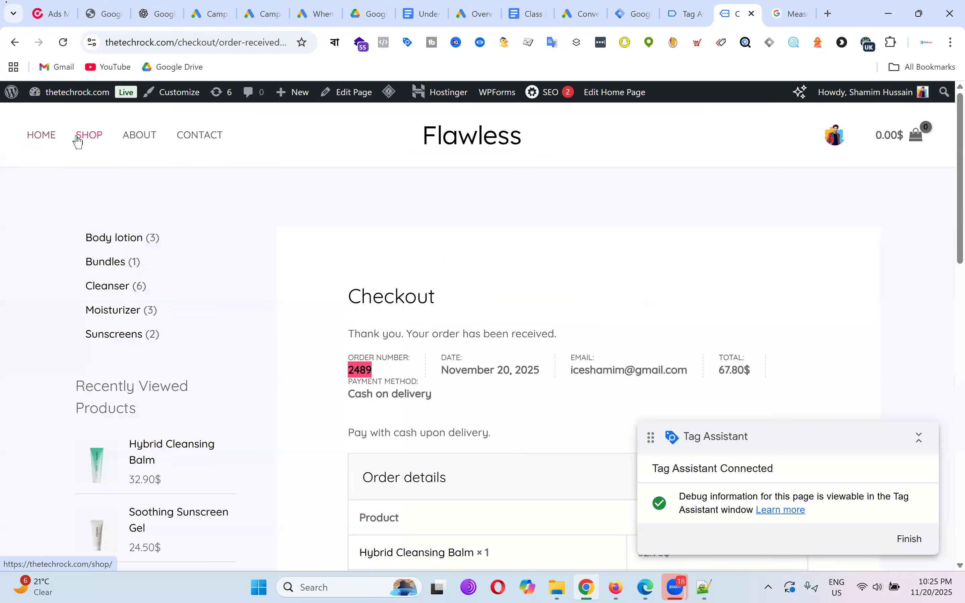
pyautogui.click(37, 139)
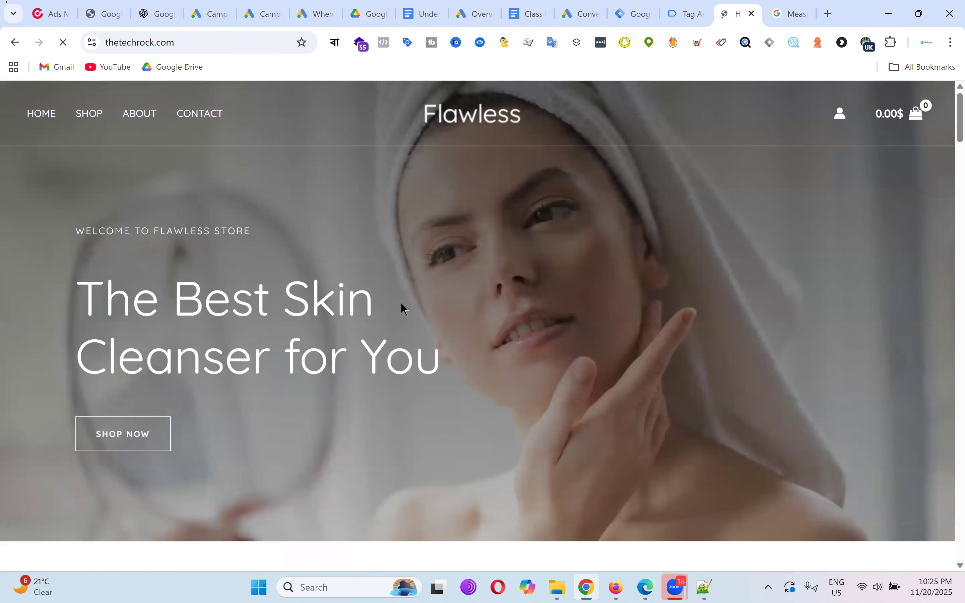
# Add the Makeup Melting Cleanser (29.90$) to the cart.
pyautogui.scroll(-10, 263, 242)
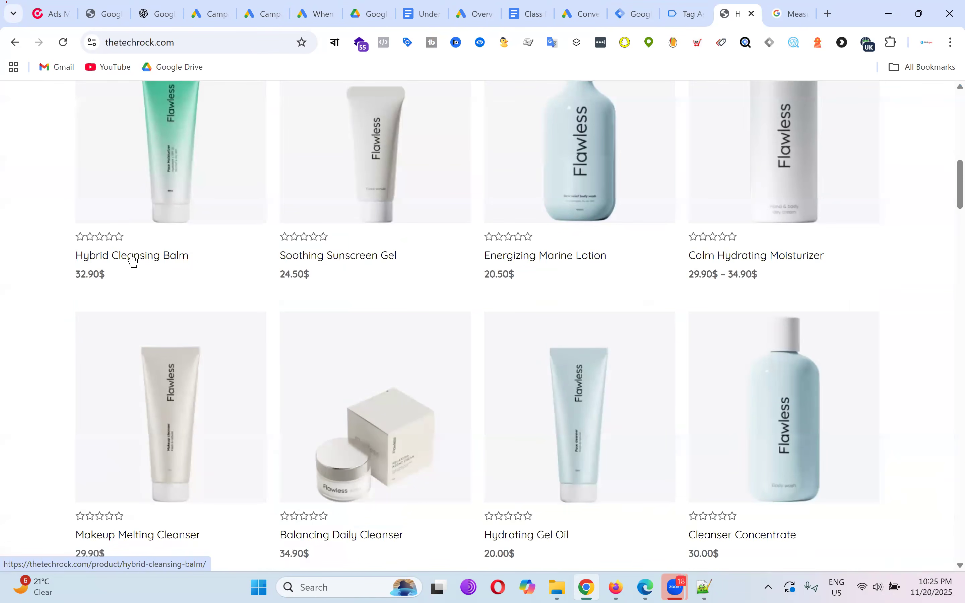
pyautogui.scroll(-5, 646, 269)
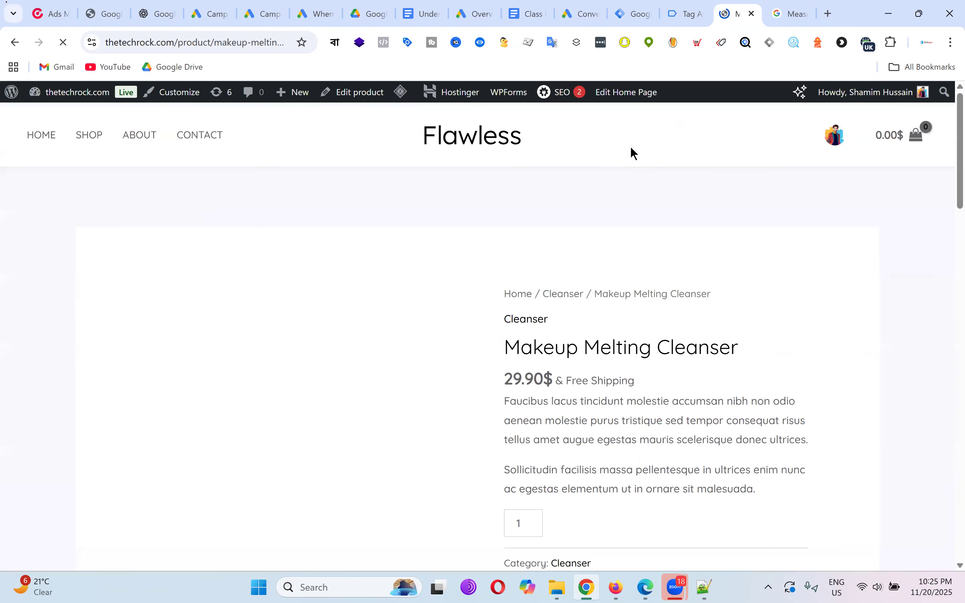
pyautogui.scroll(-8, 608, 201)
pyautogui.click(625, 195)
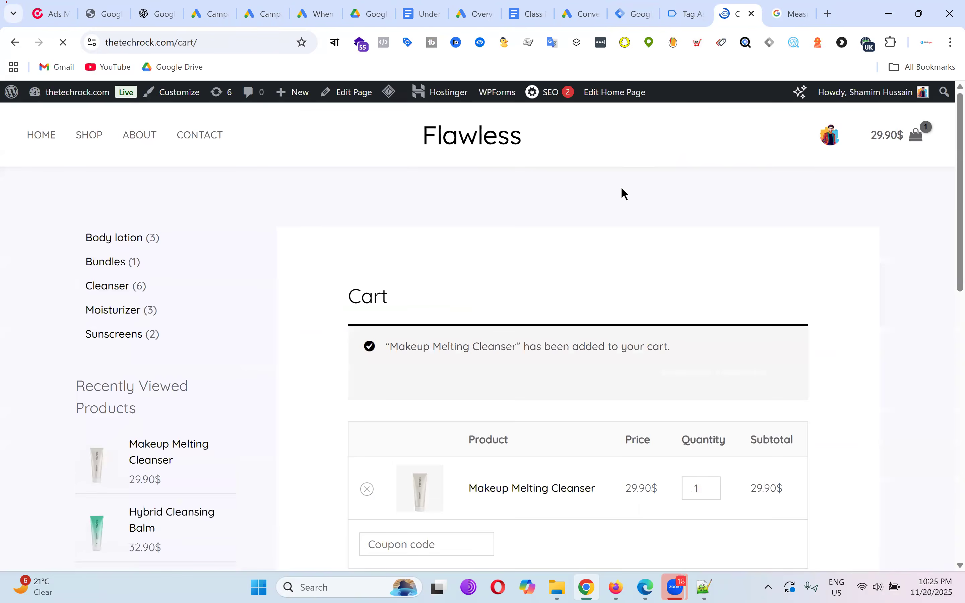
# Proceed from the cart to checkout and place the test order.
pyautogui.scroll(-10, 770, 233)
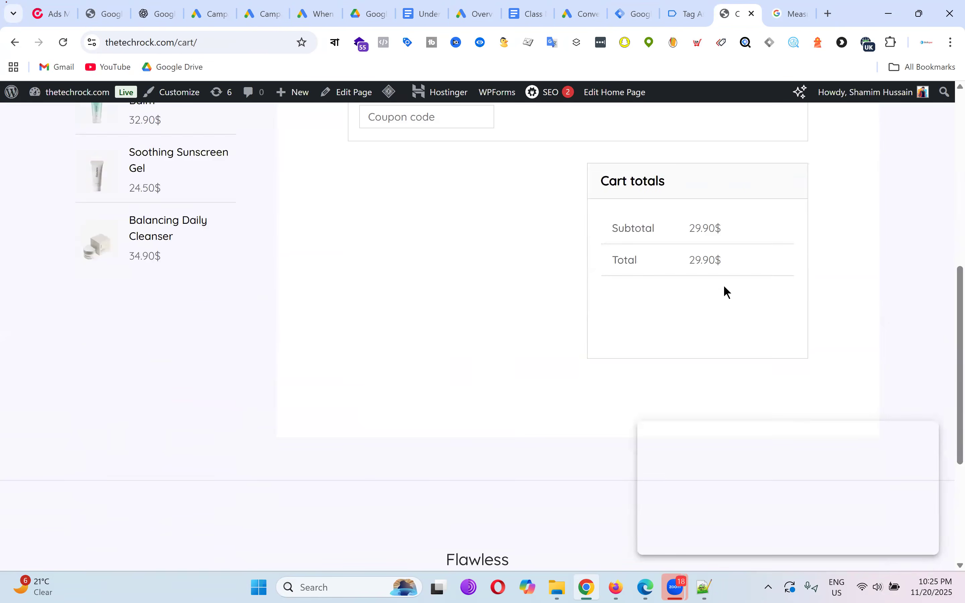
pyautogui.scroll(-3, 724, 285)
pyautogui.click(704, 180)
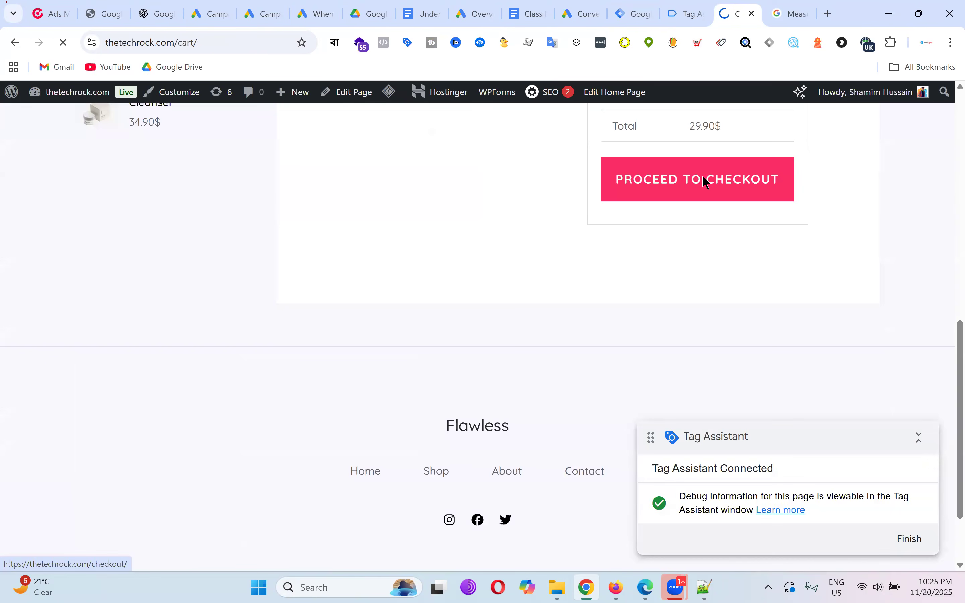
pyautogui.scroll(-18, 633, 243)
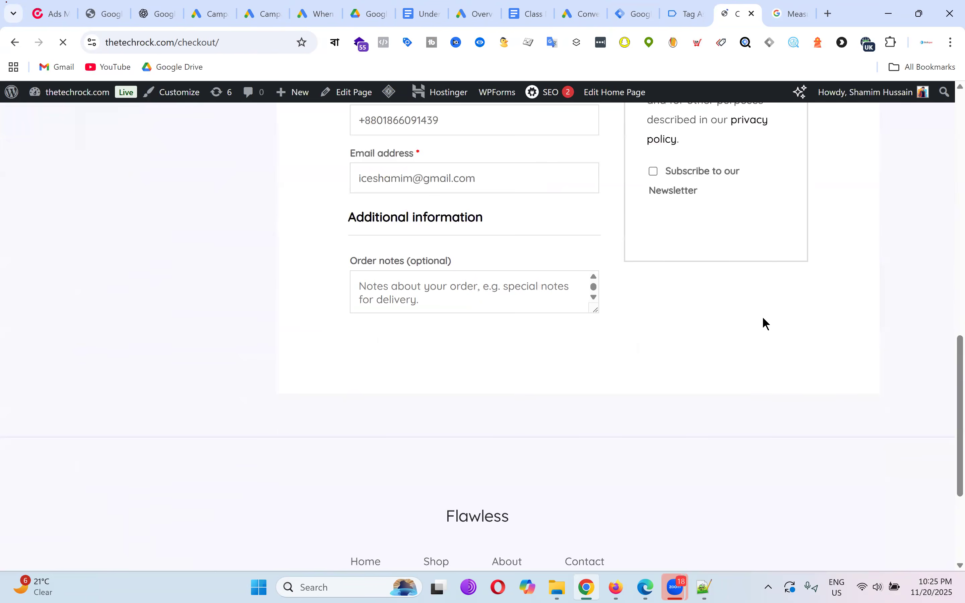
pyautogui.click(716, 226)
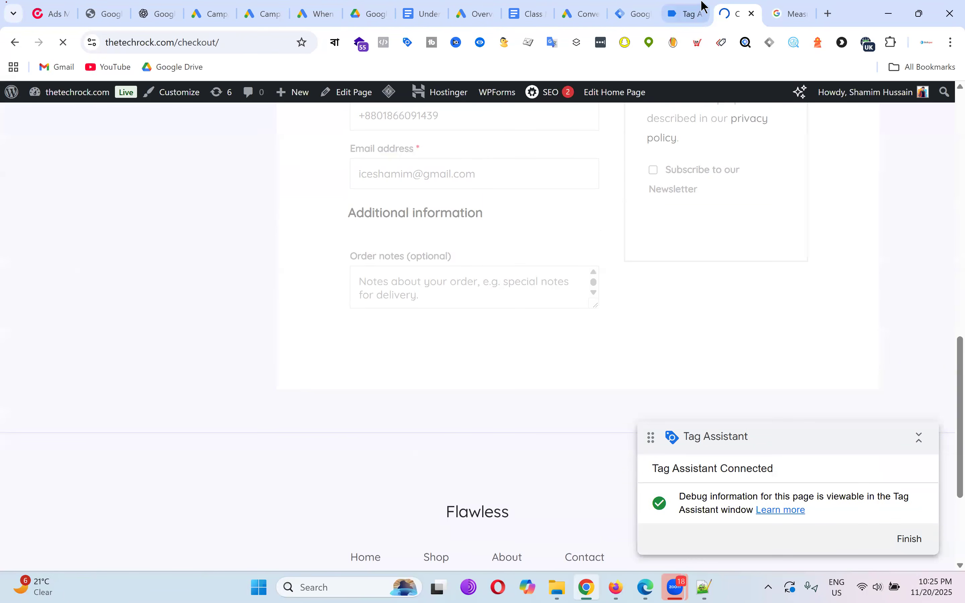
pyautogui.click(692, 8)
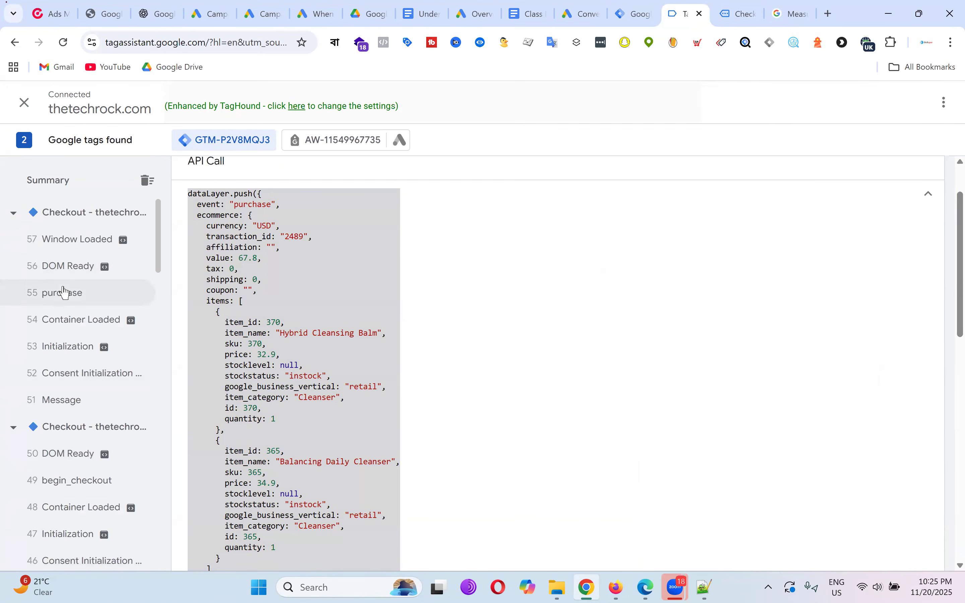
# Copy the full dataLayer code of purchase event 55 for transaction 2490.
pyautogui.click(64, 293)
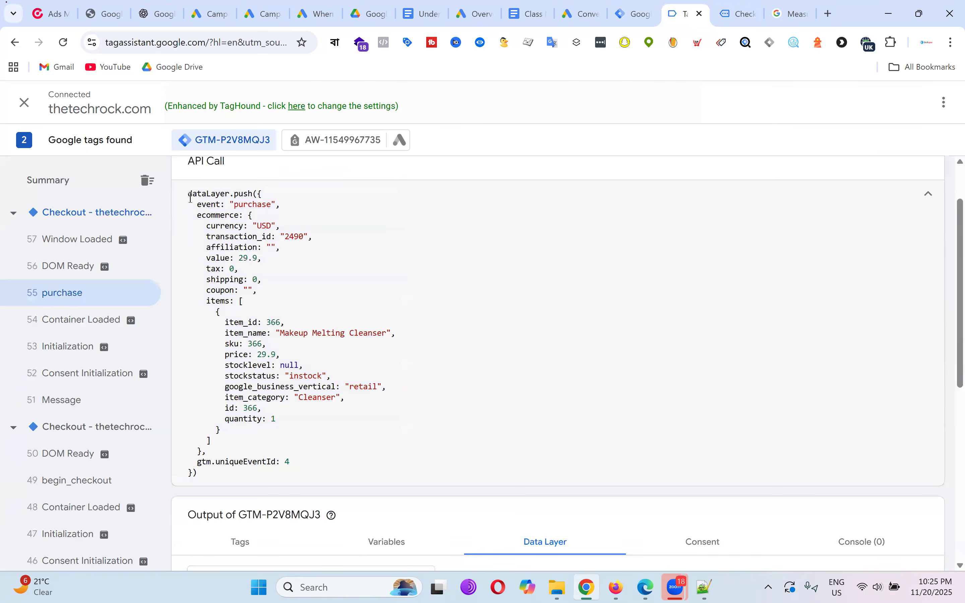
pyautogui.moveTo(188, 193); pyautogui.dragTo(315, 470)
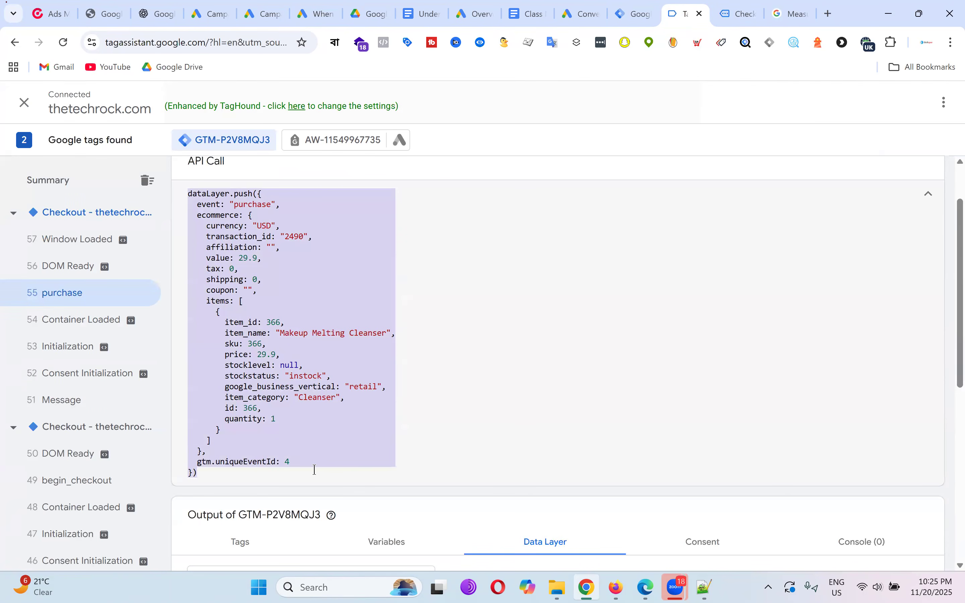
pyautogui.rightClick(240, 239)
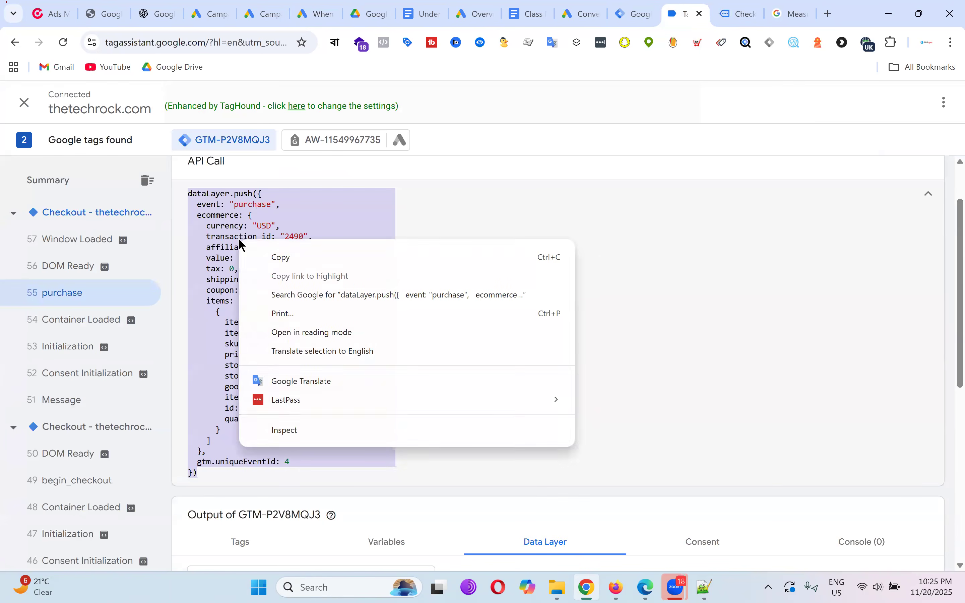
pyautogui.click(280, 259)
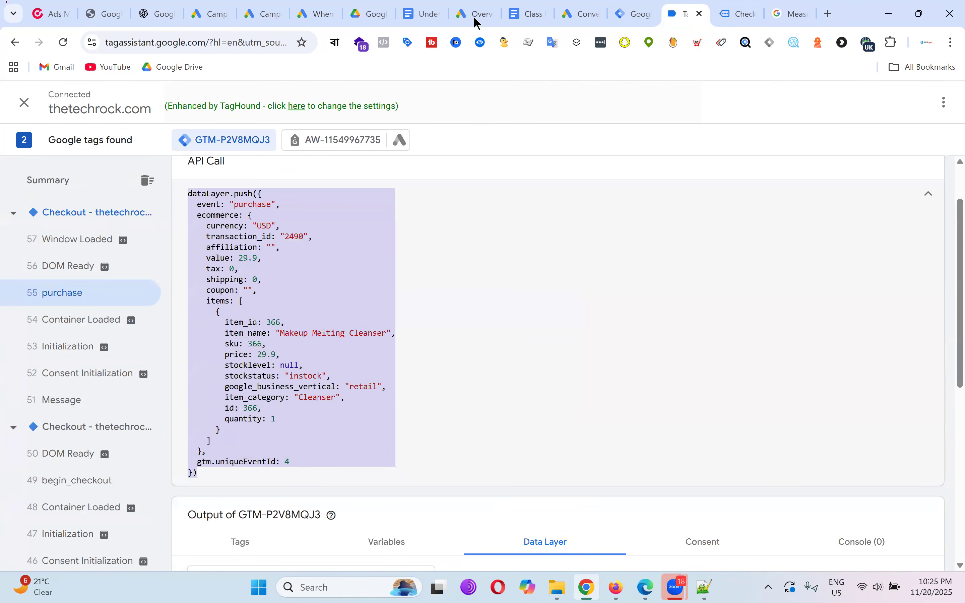
pyautogui.click(434, 6)
# Paste the purchase code into a one-cell table above 'From Client End:' in Class Note - Batch-20.
pyautogui.click(532, 8)
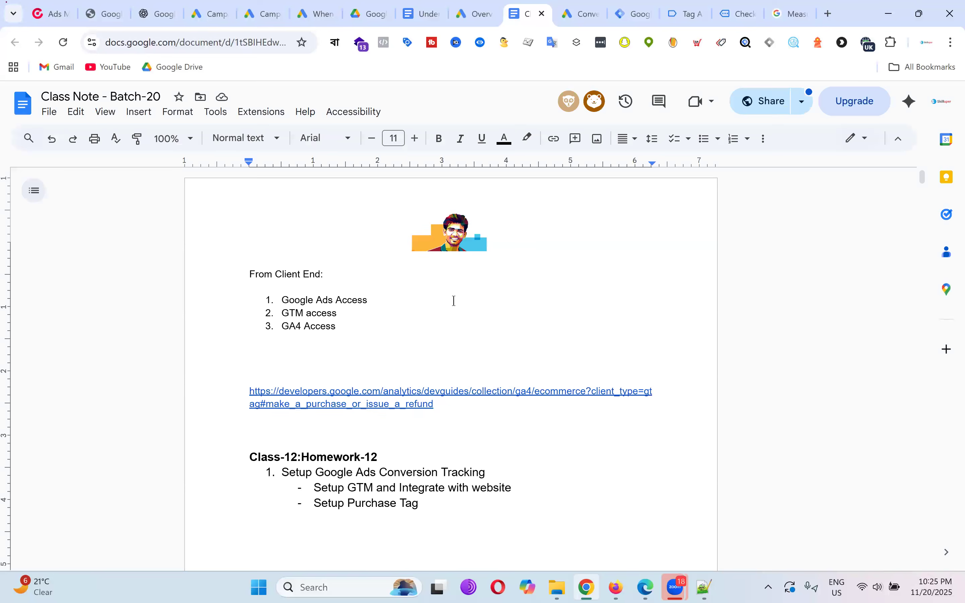
pyautogui.click(235, 275)
pyautogui.press('Return')
pyautogui.press('Return')
pyautogui.press('Return')
pyautogui.press('Return')
pyautogui.press('Return')
pyautogui.press('Return')
pyautogui.press('Return')
pyautogui.press('Return')
pyautogui.press('Return')
pyautogui.press('Return')
pyautogui.press('Return')
pyautogui.press('Return')
pyautogui.press('Return')
pyautogui.press('Return')
pyautogui.press('Return')
pyautogui.press('Return')
pyautogui.press('Return')
pyautogui.press('Return')
pyautogui.press('Return')
pyautogui.press('Return')
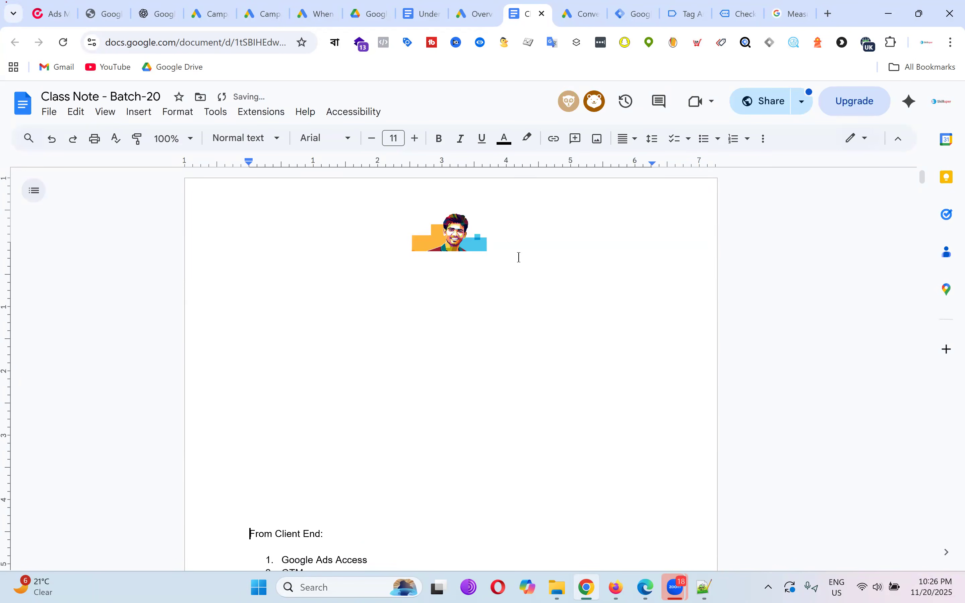
pyautogui.click(137, 114)
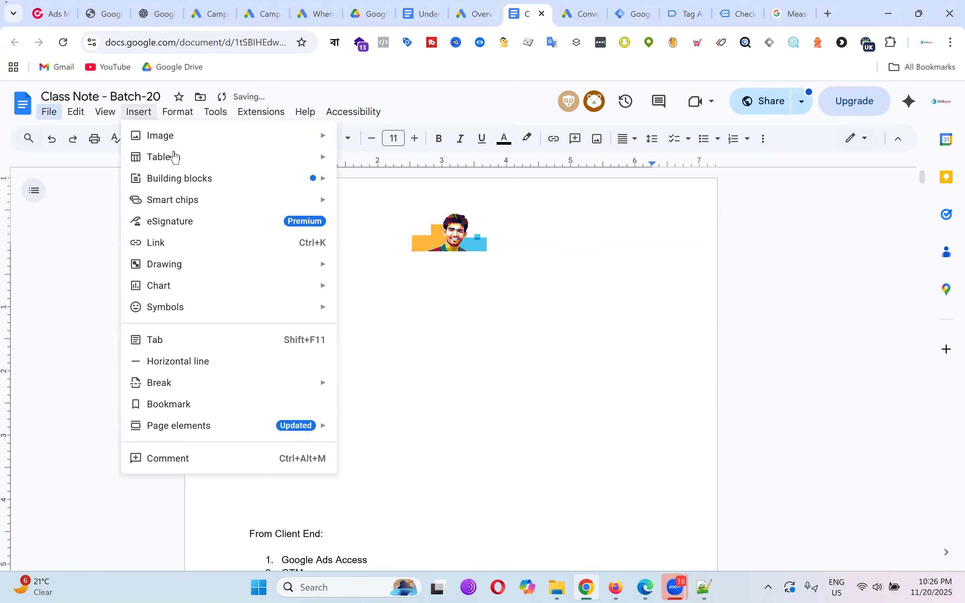
pyautogui.moveTo(187, 156)
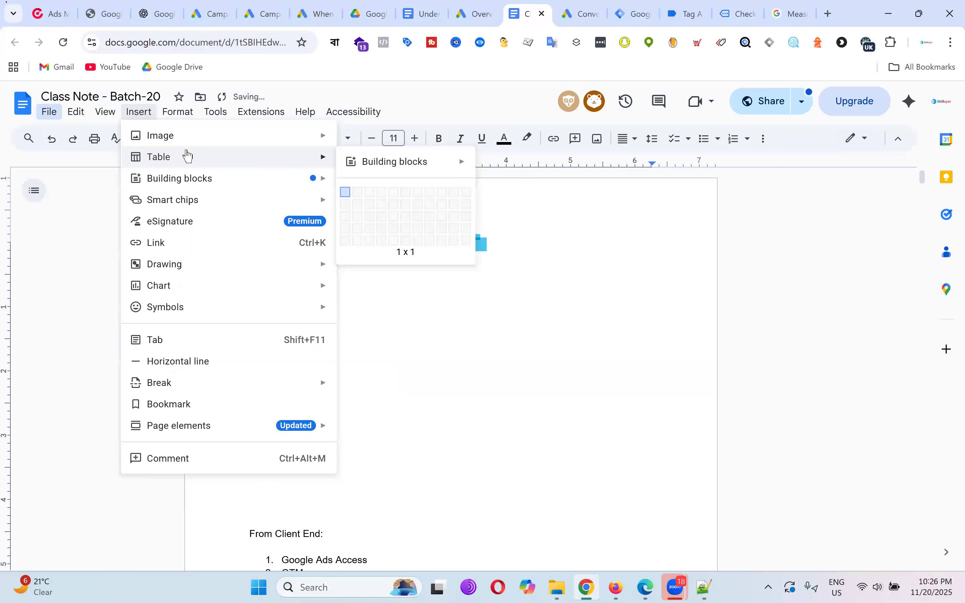
pyautogui.click(346, 192)
pyautogui.hotkey('ctrl', 'v')
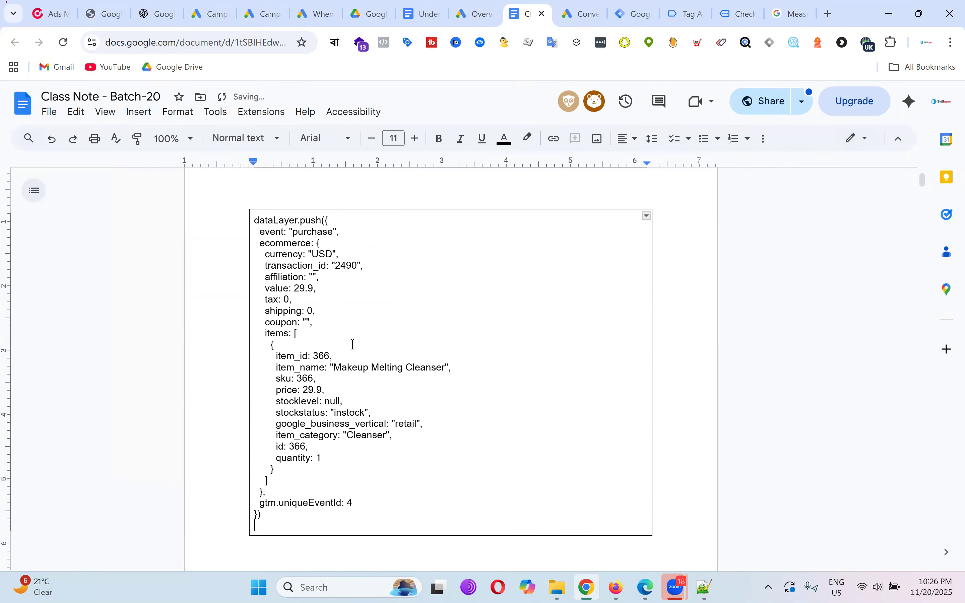
# Format the code block as Courier New, 12 pt, non-bold, black text.
pyautogui.moveTo(255, 222); pyautogui.dragTo(371, 515)
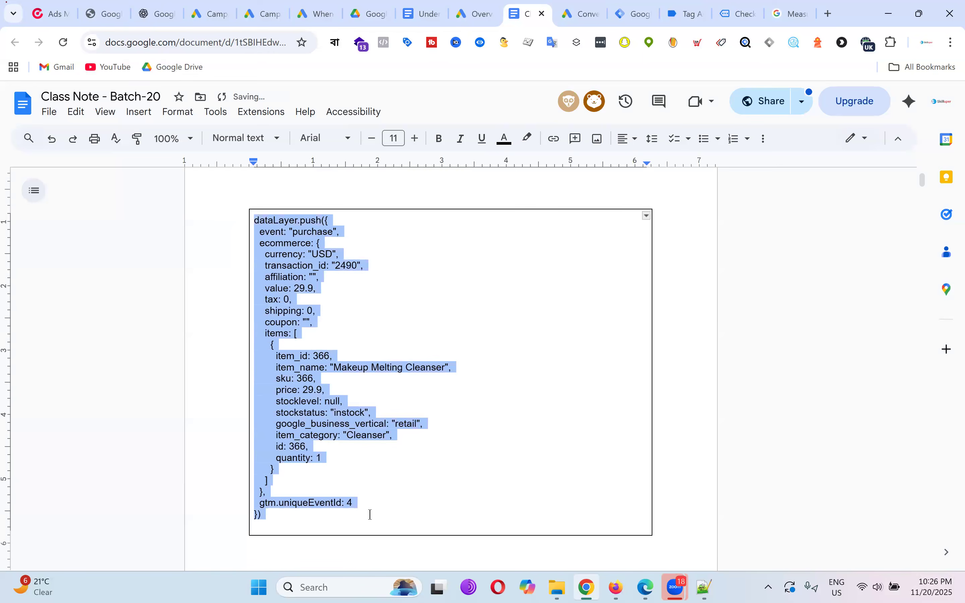
pyautogui.click(346, 140)
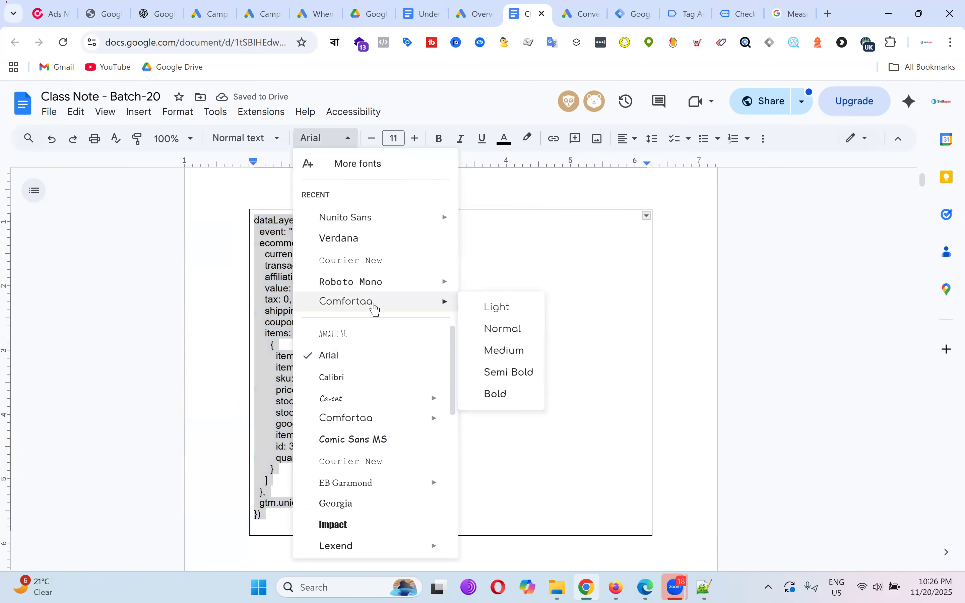
pyautogui.click(373, 261)
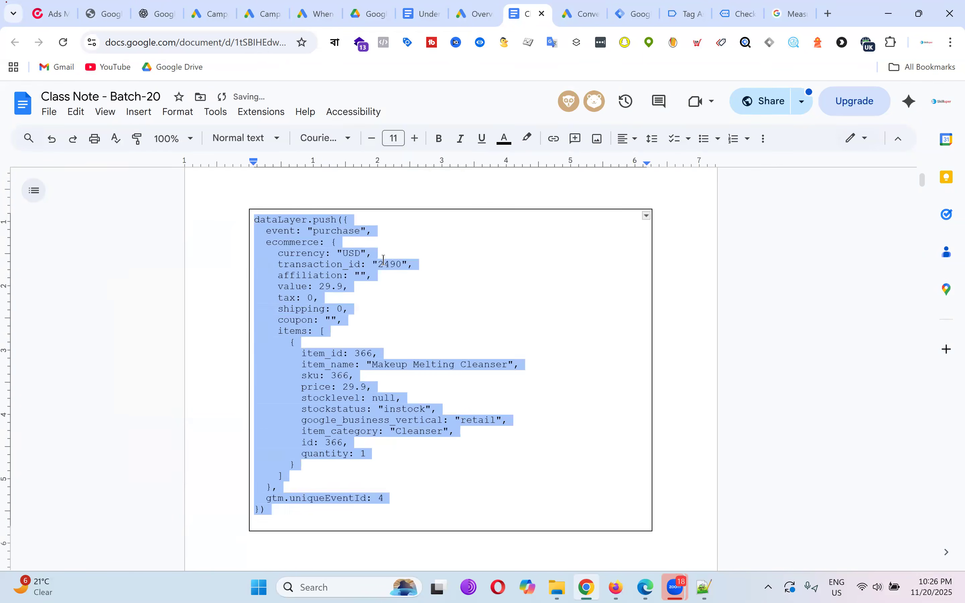
pyautogui.click(524, 298)
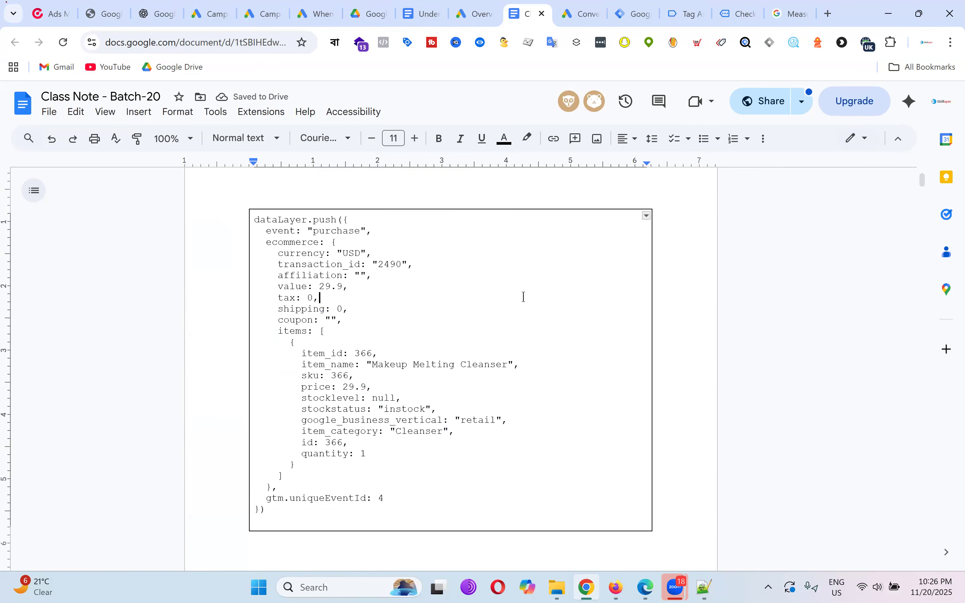
pyautogui.moveTo(254, 221); pyautogui.dragTo(446, 200)
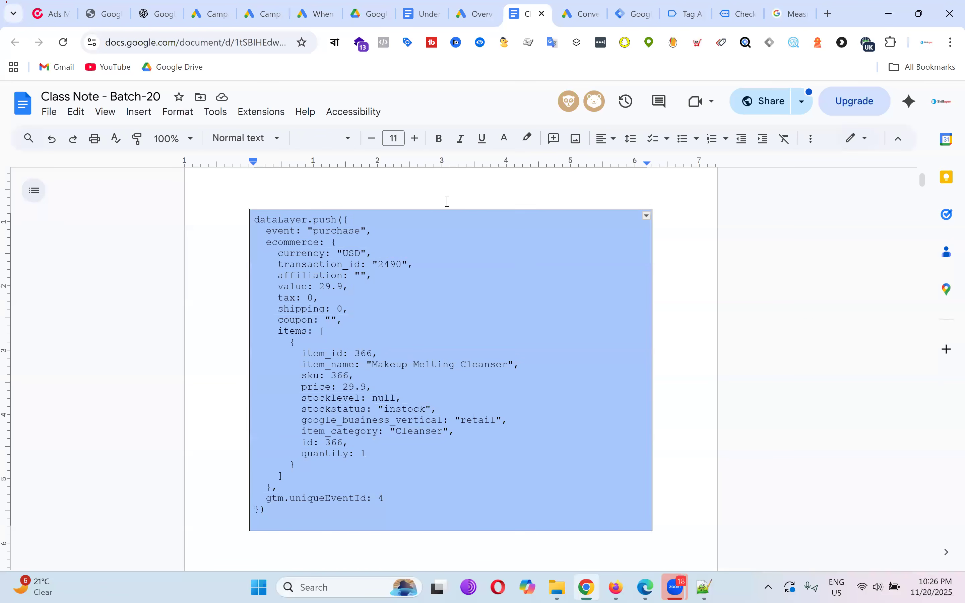
pyautogui.click(441, 140)
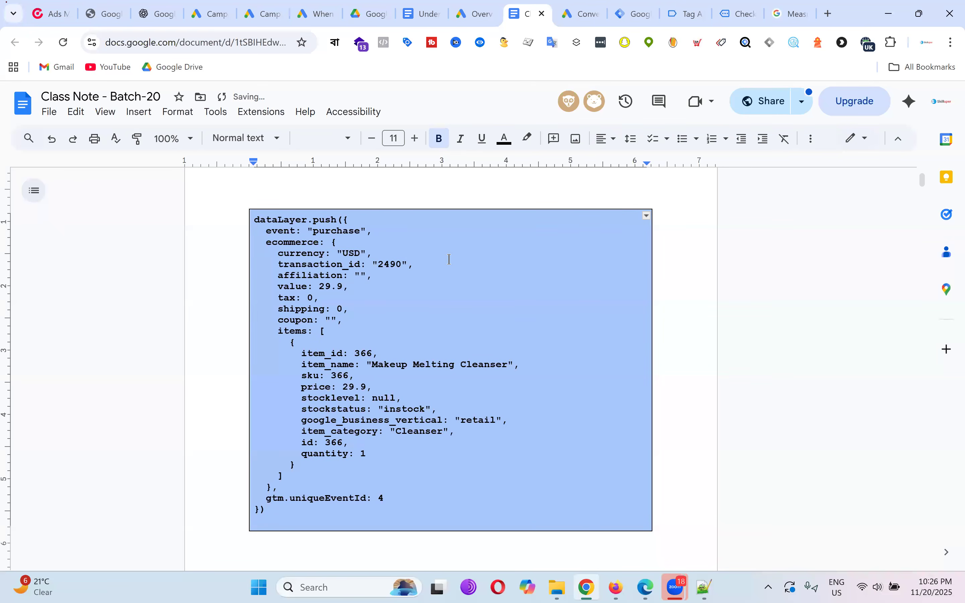
pyautogui.click(415, 139)
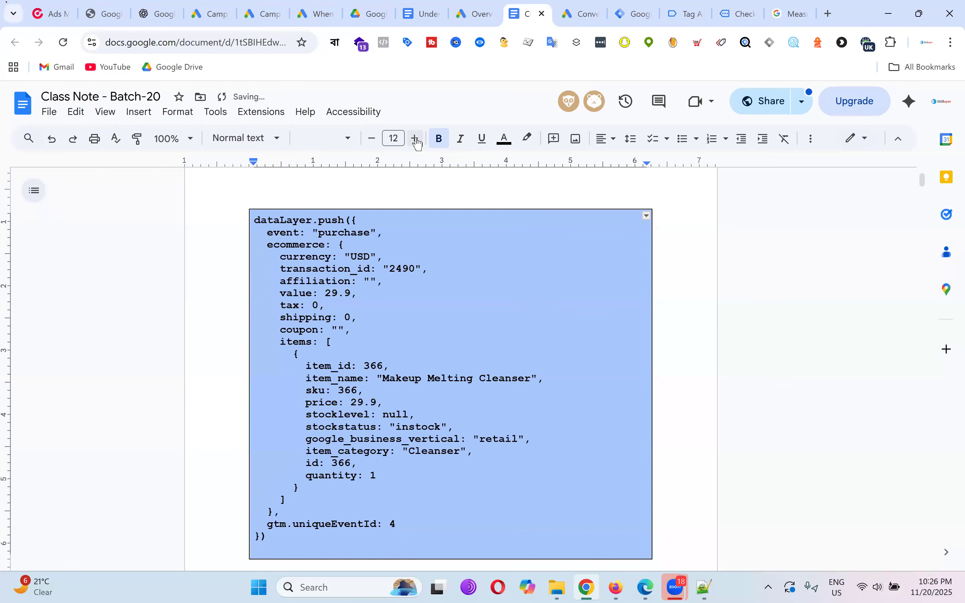
pyautogui.click(445, 147)
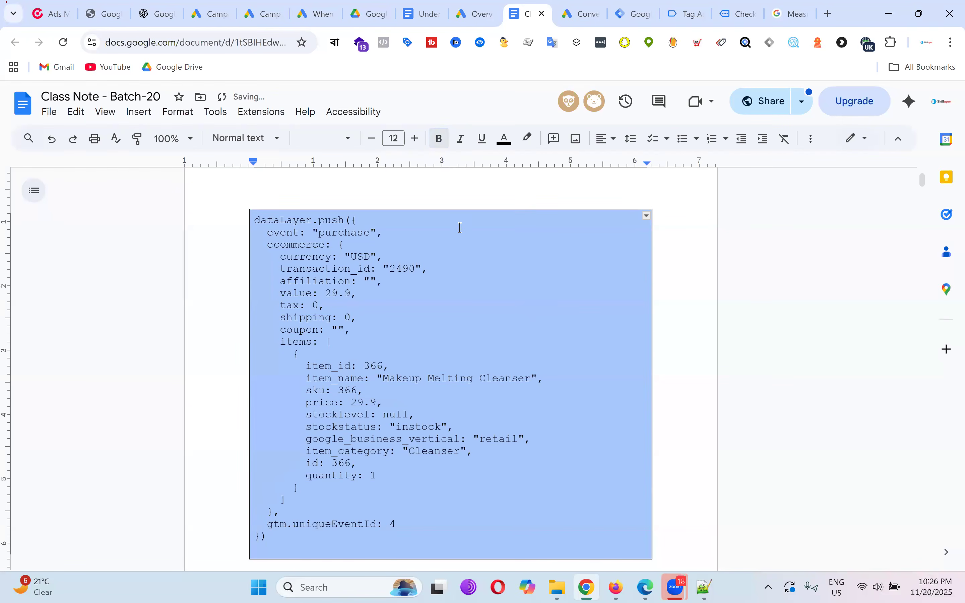
pyautogui.click(507, 289)
pyautogui.moveTo(255, 220); pyautogui.dragTo(476, 537)
pyautogui.click(505, 139)
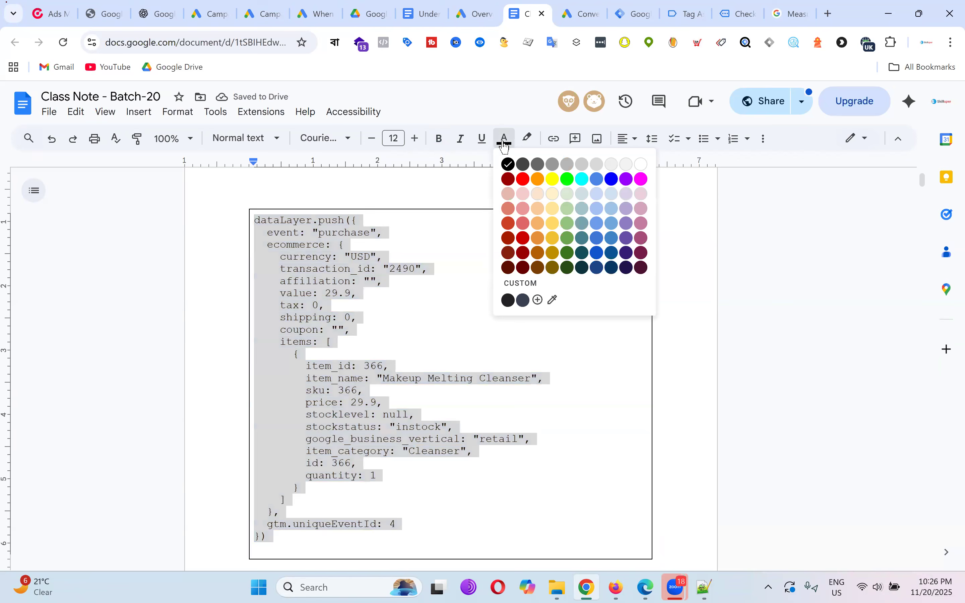
pyautogui.click(588, 429)
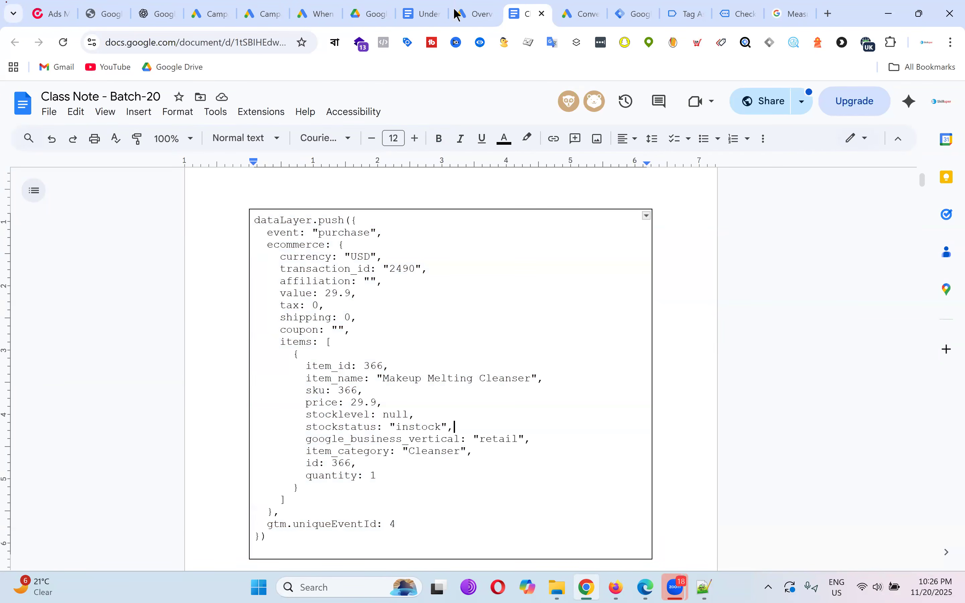
# Read the 'How does a Data Layer work?' notes, cross-checking the debug view and order-received page.
pyautogui.click(423, 13)
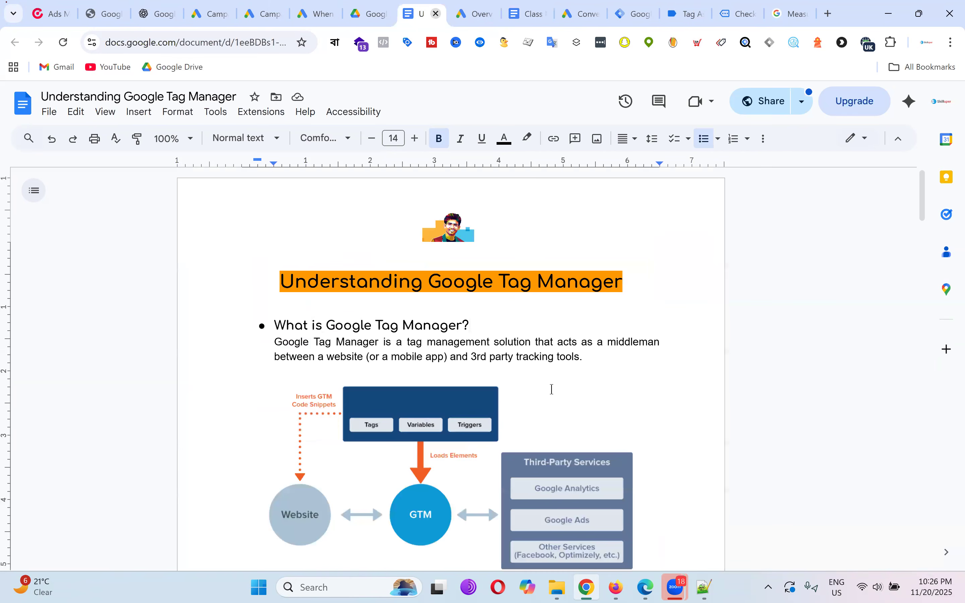
pyautogui.scroll(-20, 599, 331)
pyautogui.scroll(-6, 602, 336)
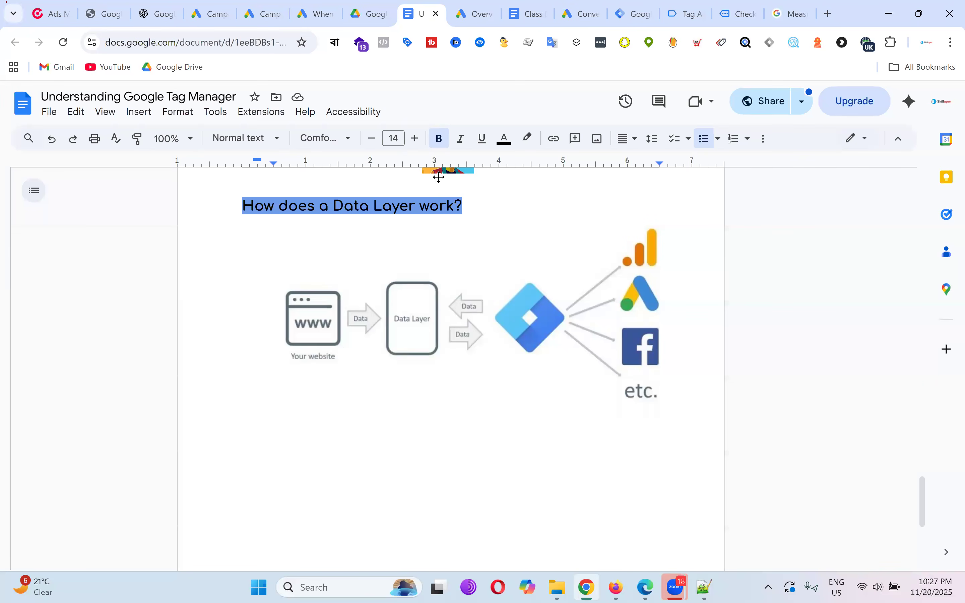
pyautogui.click(683, 13)
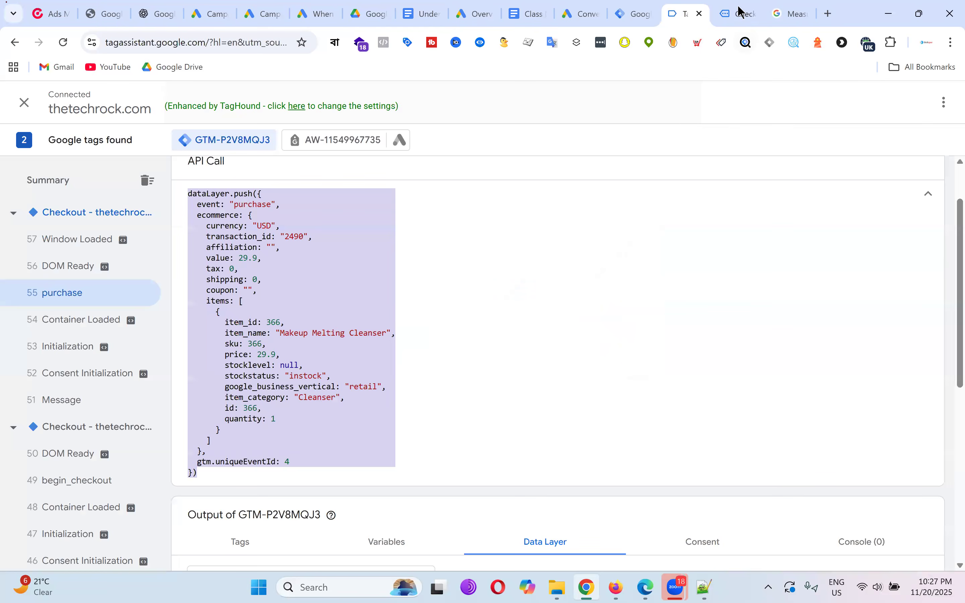
pyautogui.click(741, 12)
pyautogui.scroll(-5, 560, 289)
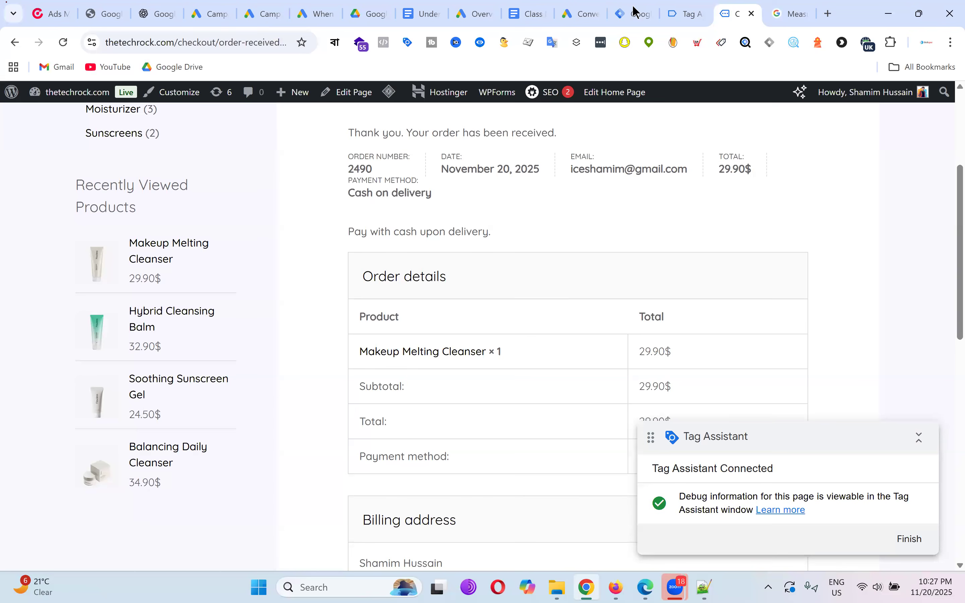
pyautogui.moveTo(643, 12)
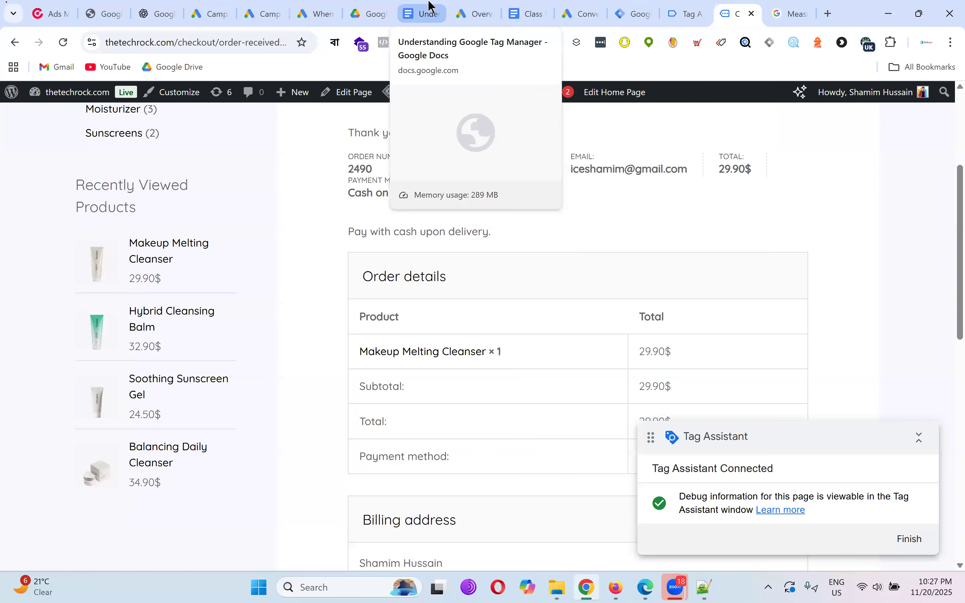
pyautogui.click(427, 12)
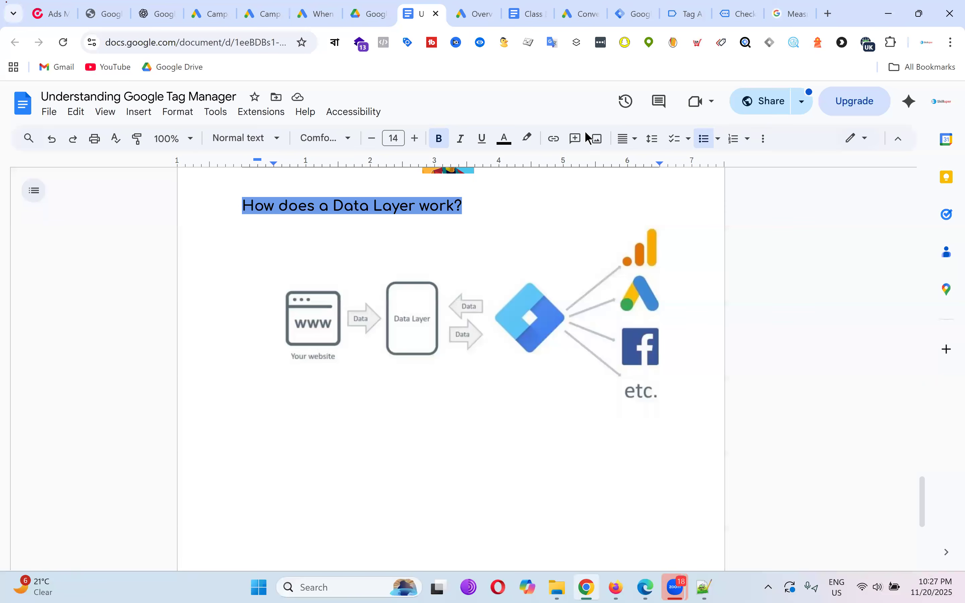
pyautogui.click(801, 8)
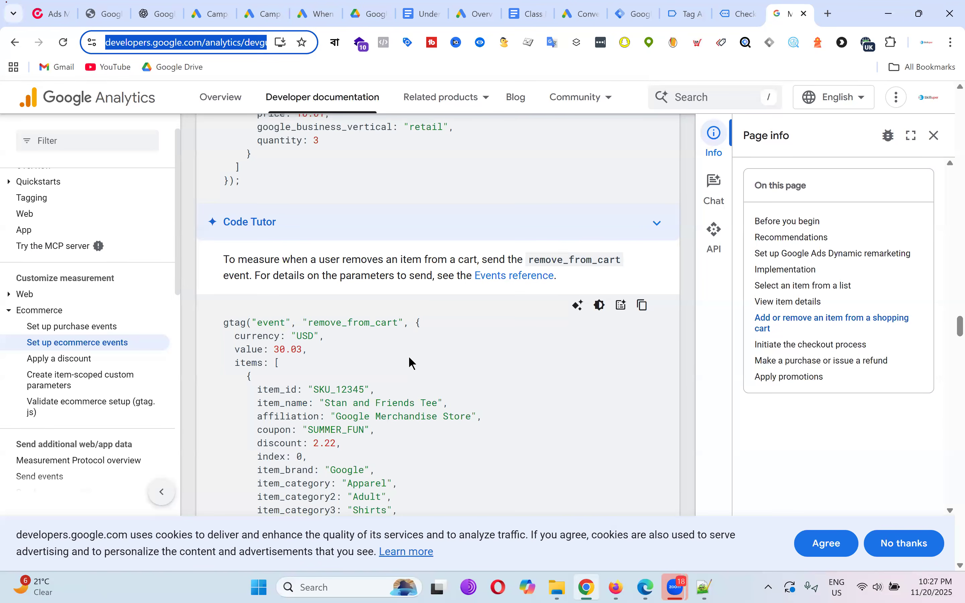
# Cycle through the purchase API call, order page and notes before showing Tag Manager's three tags.
pyautogui.click(687, 13)
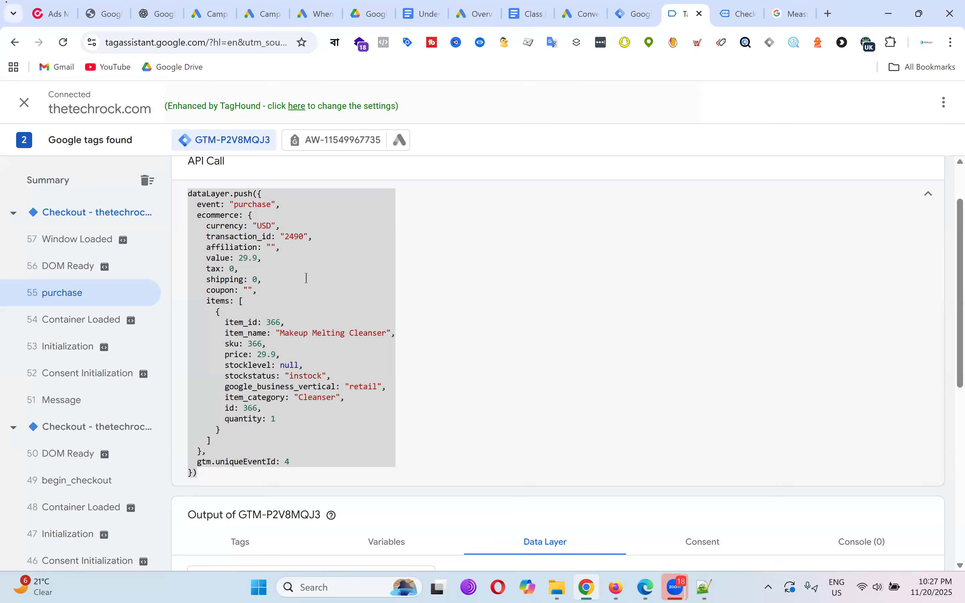
pyautogui.click(752, 12)
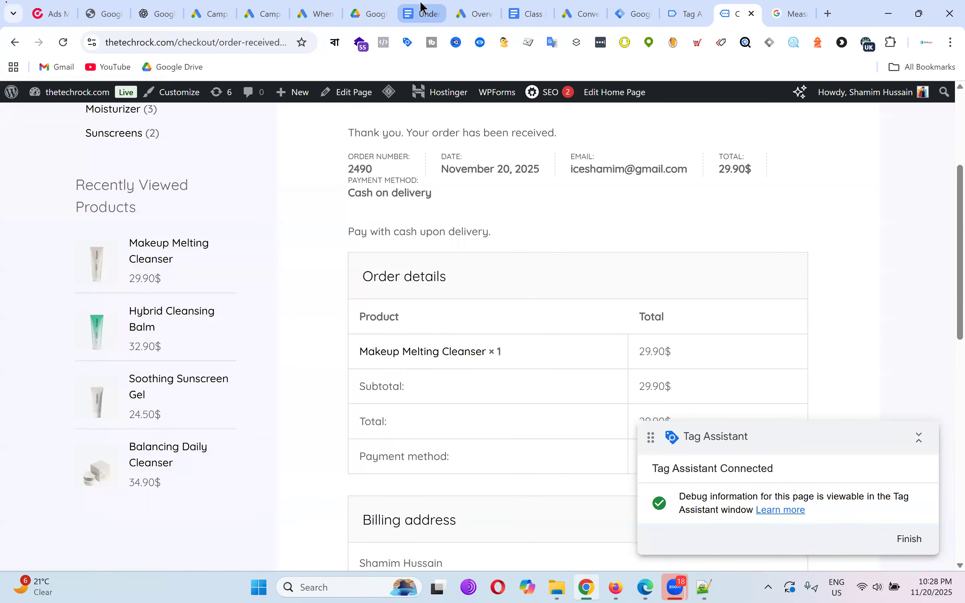
pyautogui.click(417, 16)
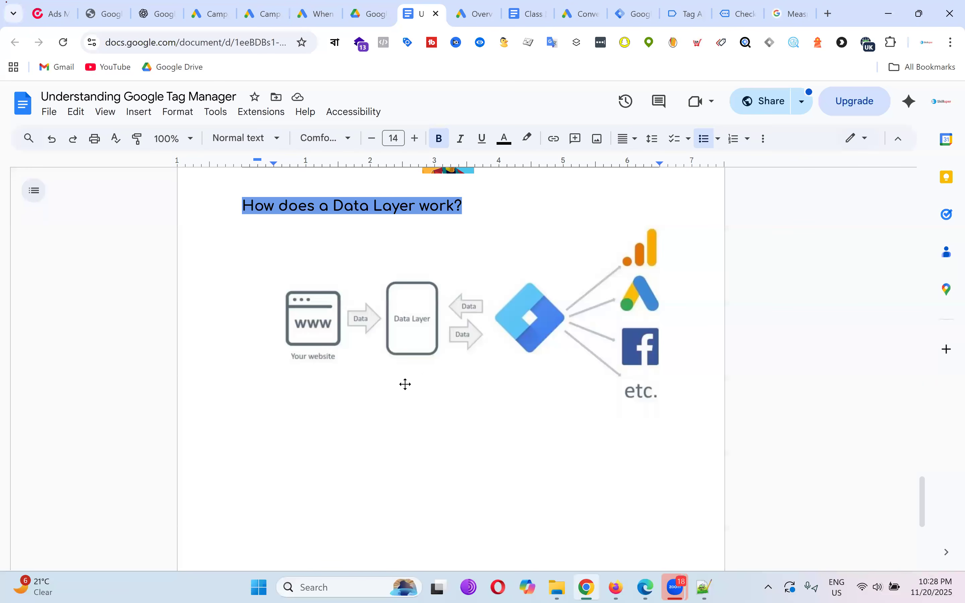
pyautogui.click(663, 2)
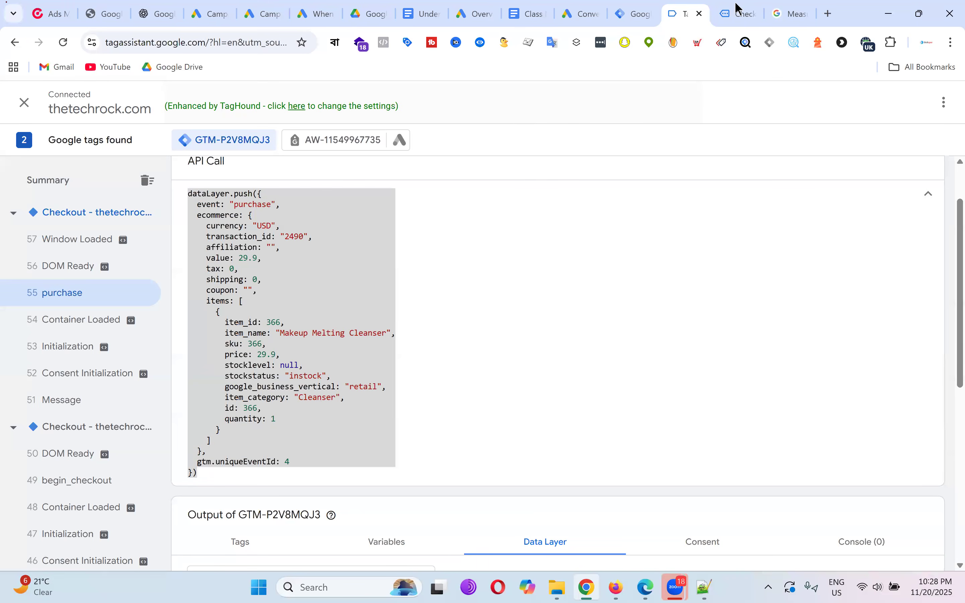
pyautogui.click(743, 4)
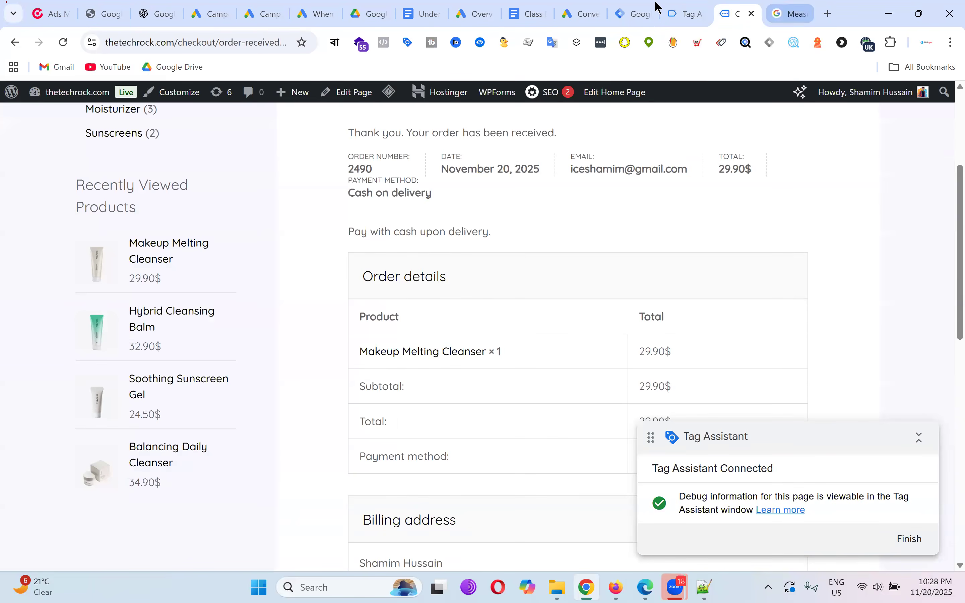
pyautogui.click(682, 12)
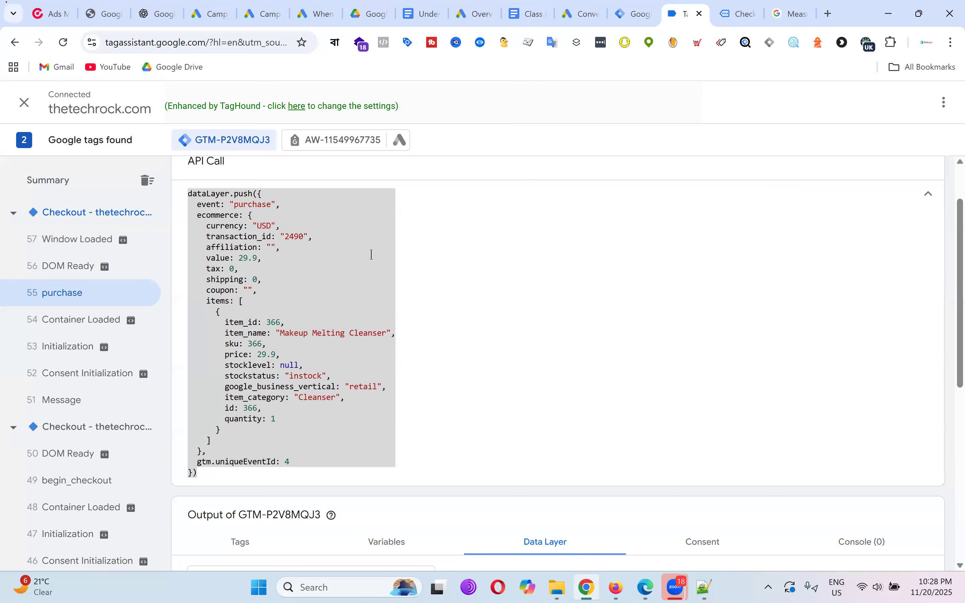
pyautogui.click(646, 6)
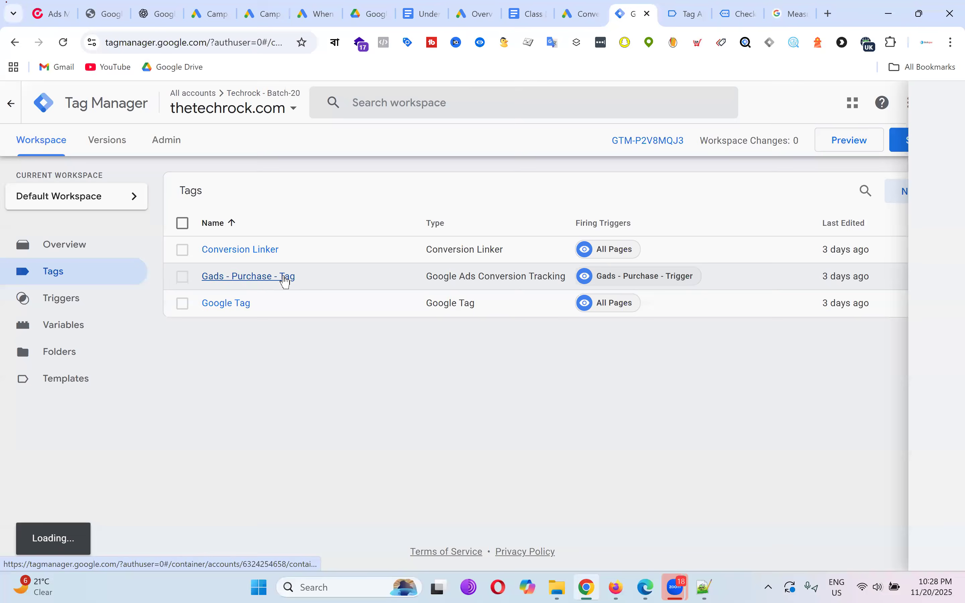
# Edit Gads - Purchase - Tag's configuration down to its empty Conversion Value, Transaction ID and Currency fields.
pyautogui.click(282, 278)
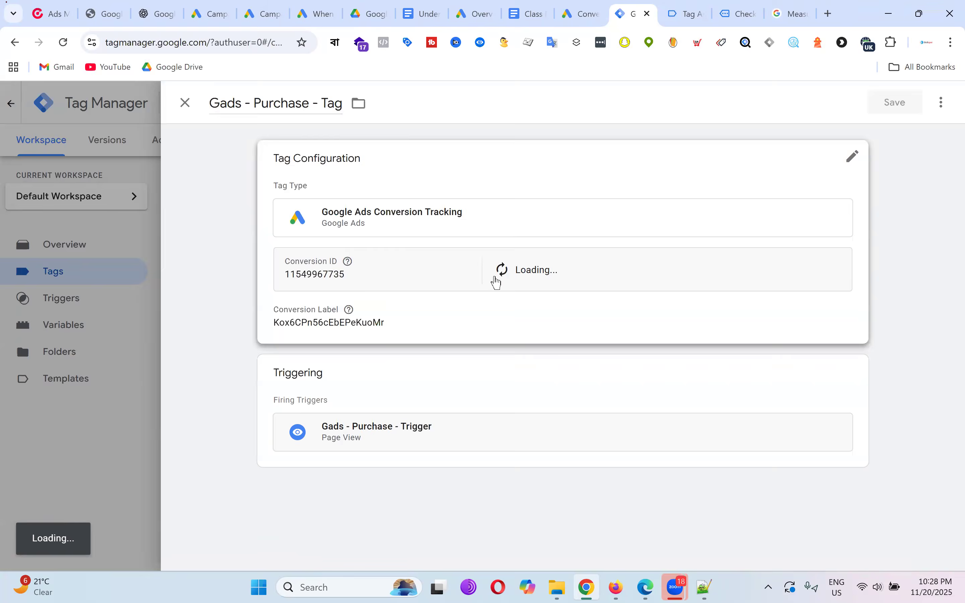
pyautogui.click(742, 189)
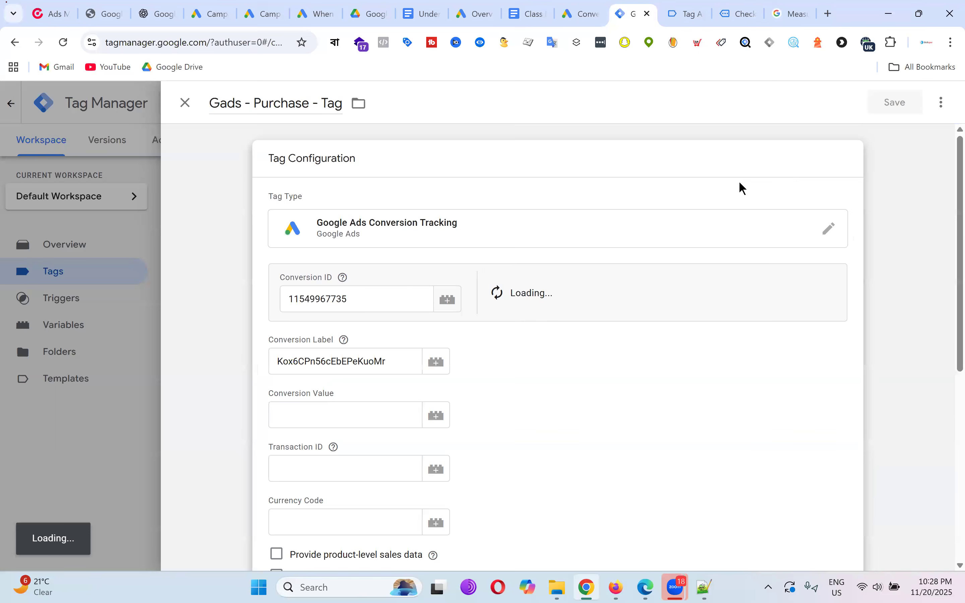
pyautogui.scroll(-3, 554, 321)
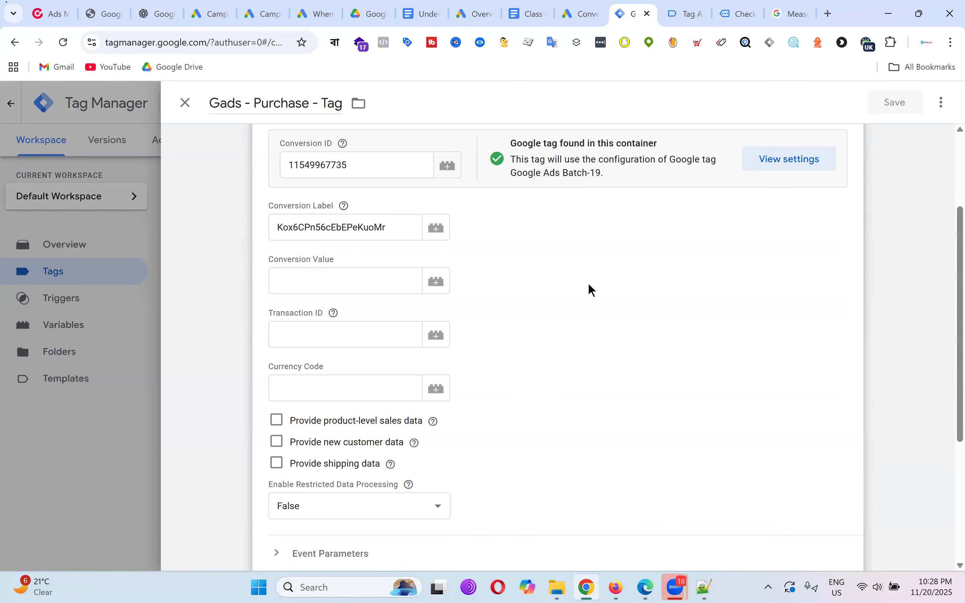
pyautogui.click(689, 6)
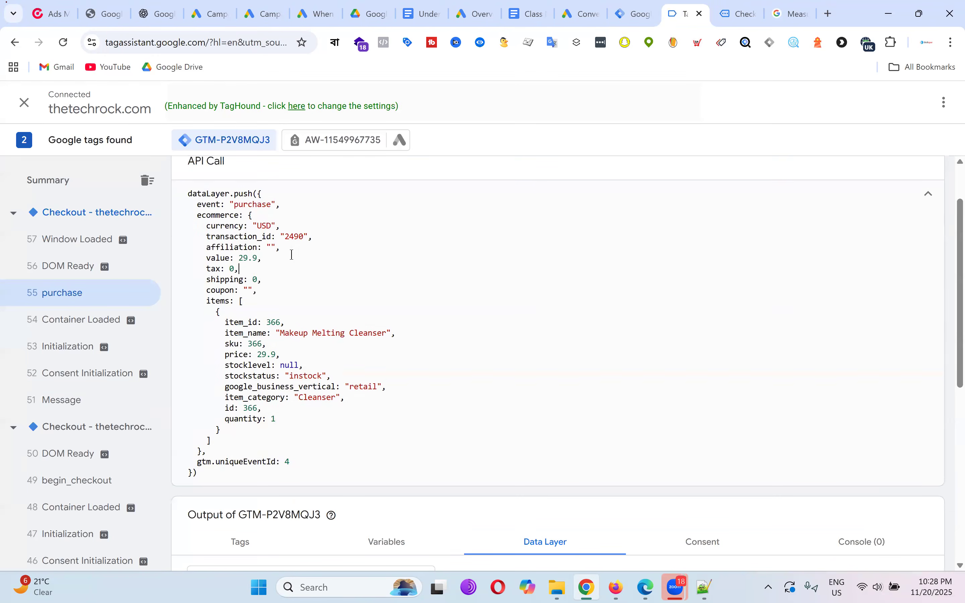
# On the order-received page, pick out the order number and the 29.90$ total.
pyautogui.click(733, 9)
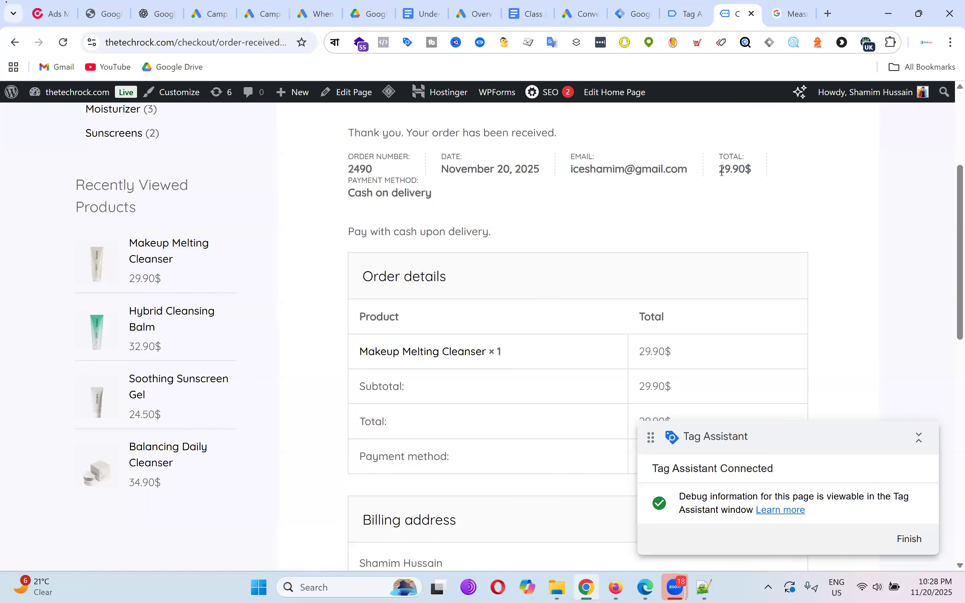
pyautogui.moveTo(719, 171); pyautogui.dragTo(753, 171)
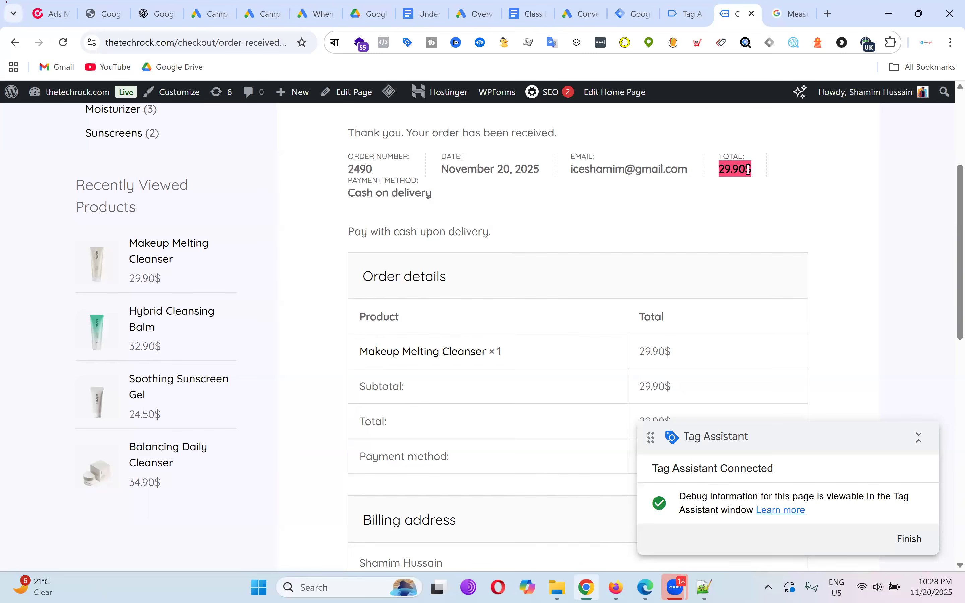
pyautogui.doubleClick(367, 169)
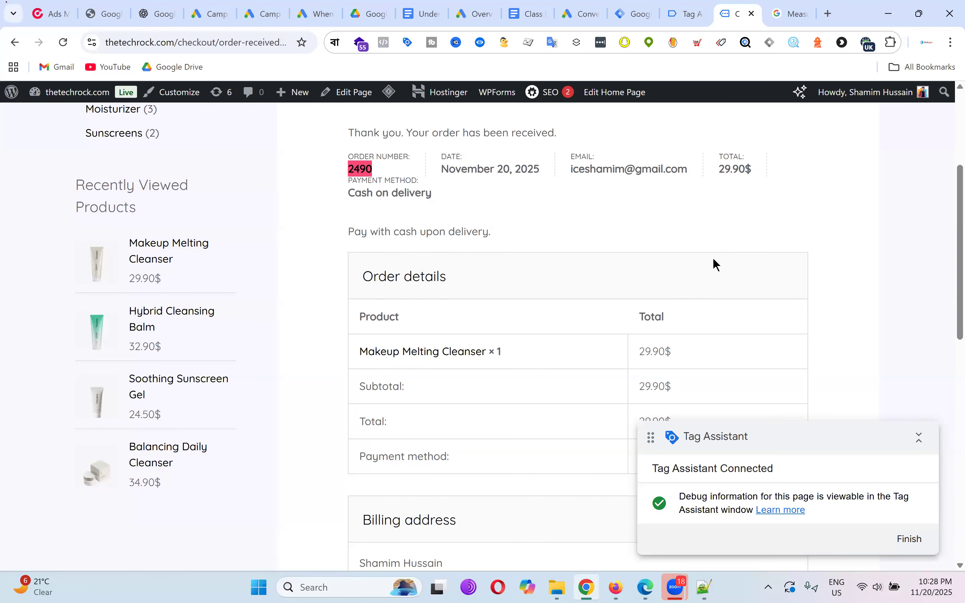
pyautogui.moveTo(747, 171); pyautogui.dragTo(762, 170)
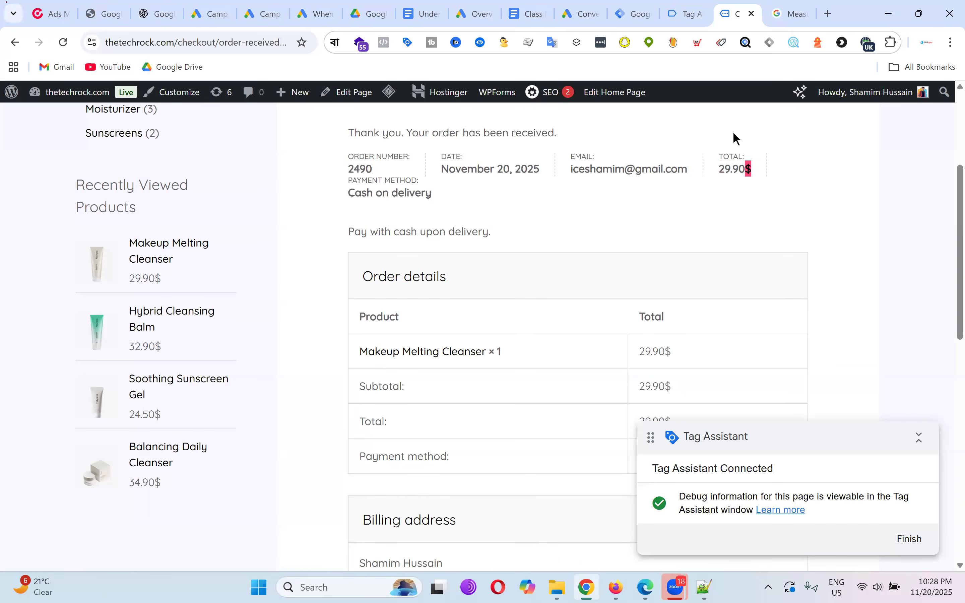
# Match them to the currency USD, transaction_id and value 29.9 lines in the dataLayer code.
pyautogui.click(700, 16)
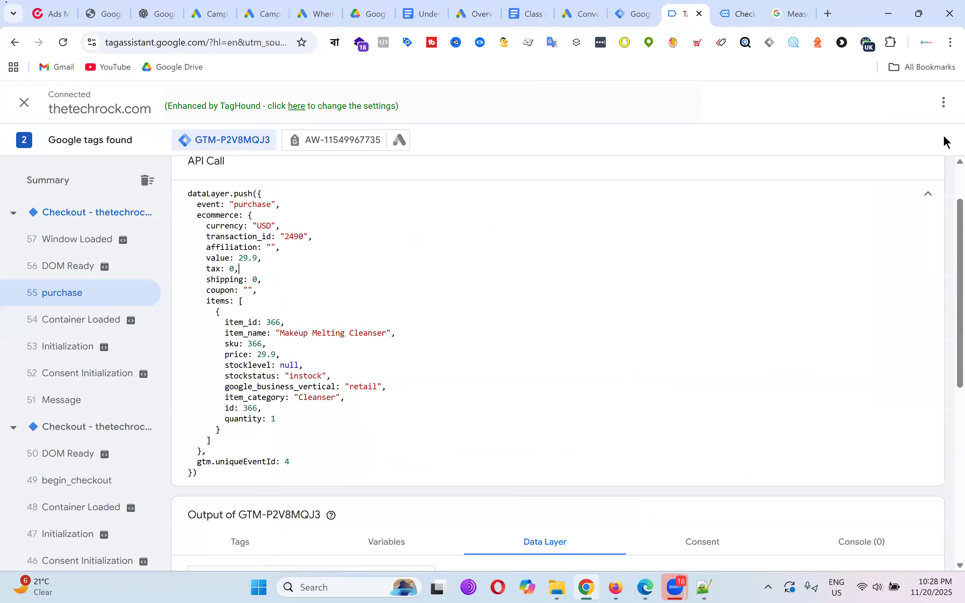
pyautogui.moveTo(206, 226); pyautogui.dragTo(279, 225)
pyautogui.click(210, 236)
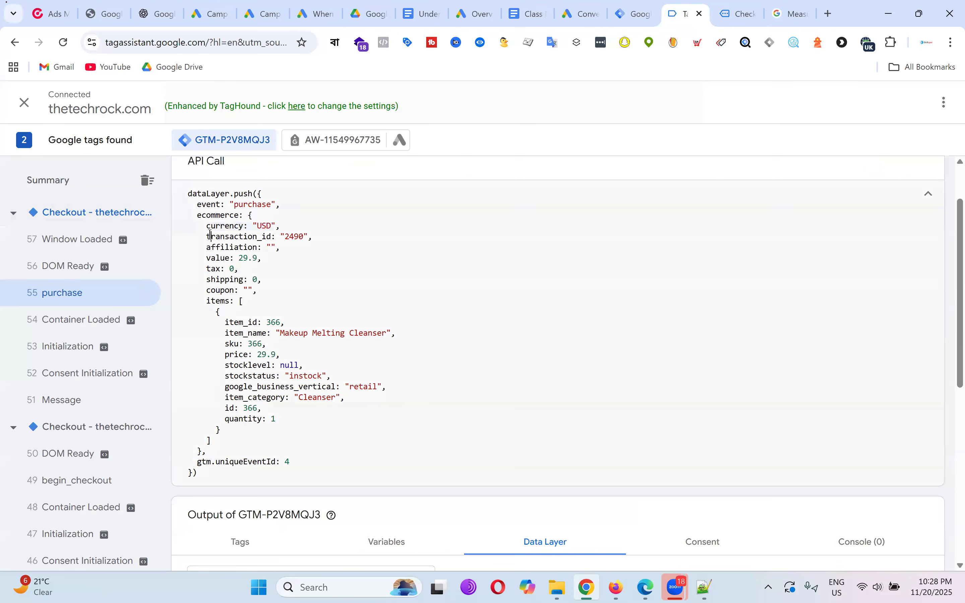
pyautogui.moveTo(211, 235); pyautogui.dragTo(314, 235)
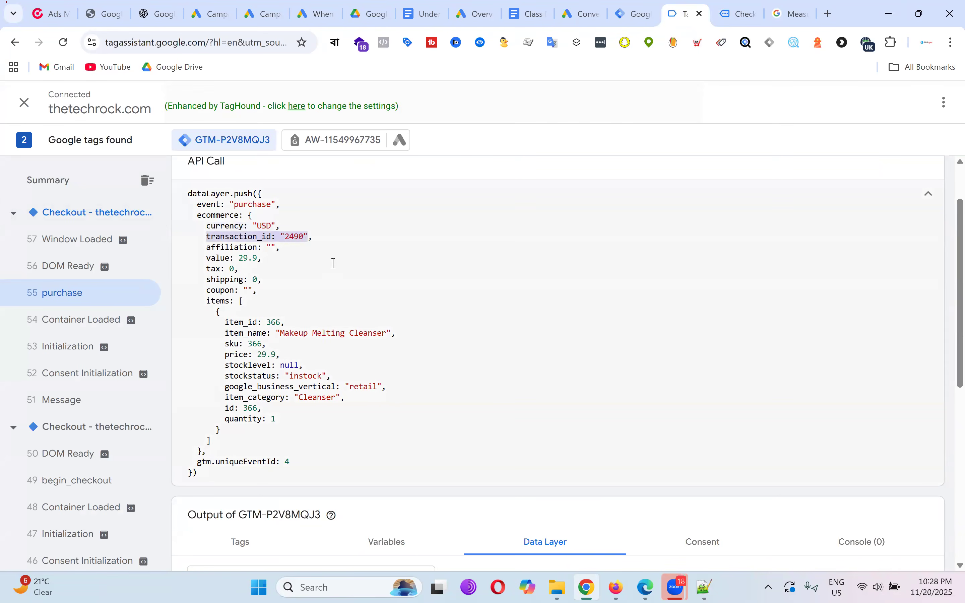
pyautogui.click(335, 264)
pyautogui.moveTo(206, 259); pyautogui.dragTo(263, 259)
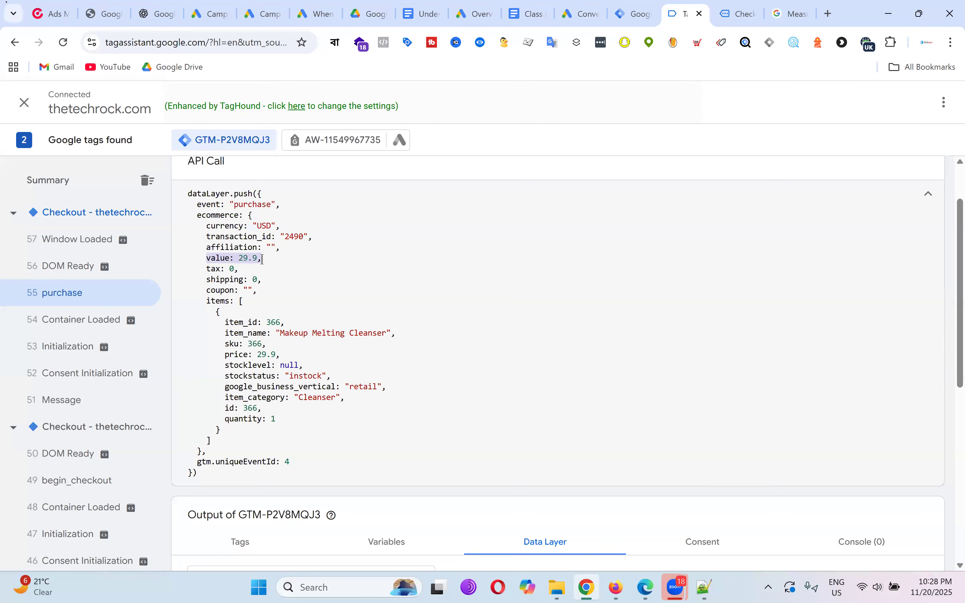
pyautogui.moveTo(189, 195); pyautogui.dragTo(319, 466)
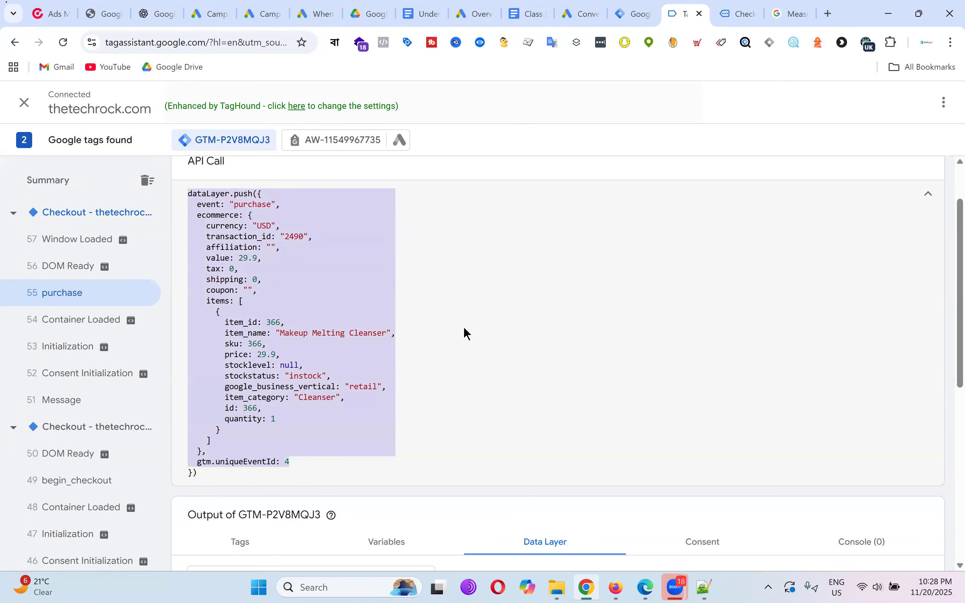
pyautogui.click(463, 329)
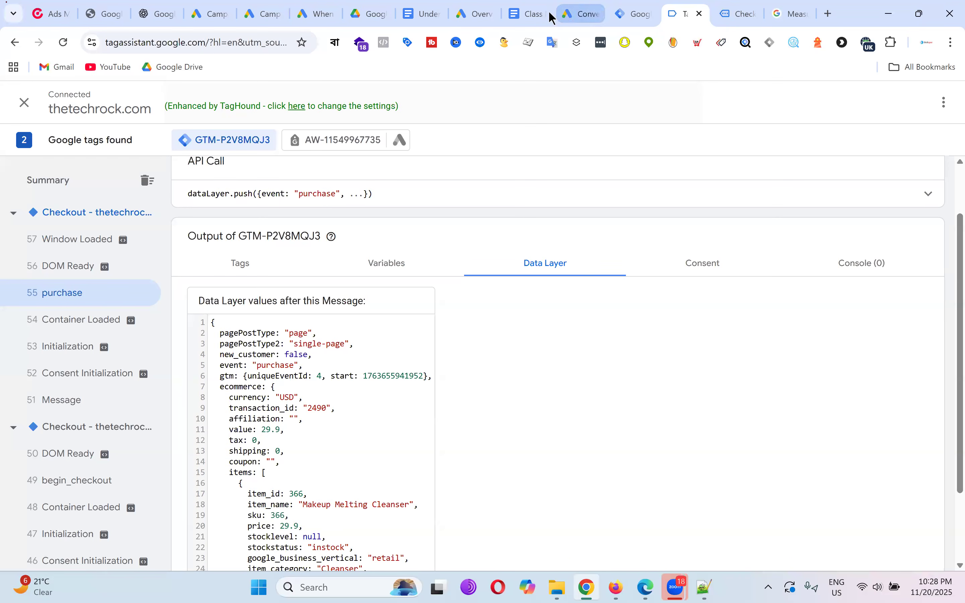
pyautogui.click(533, 6)
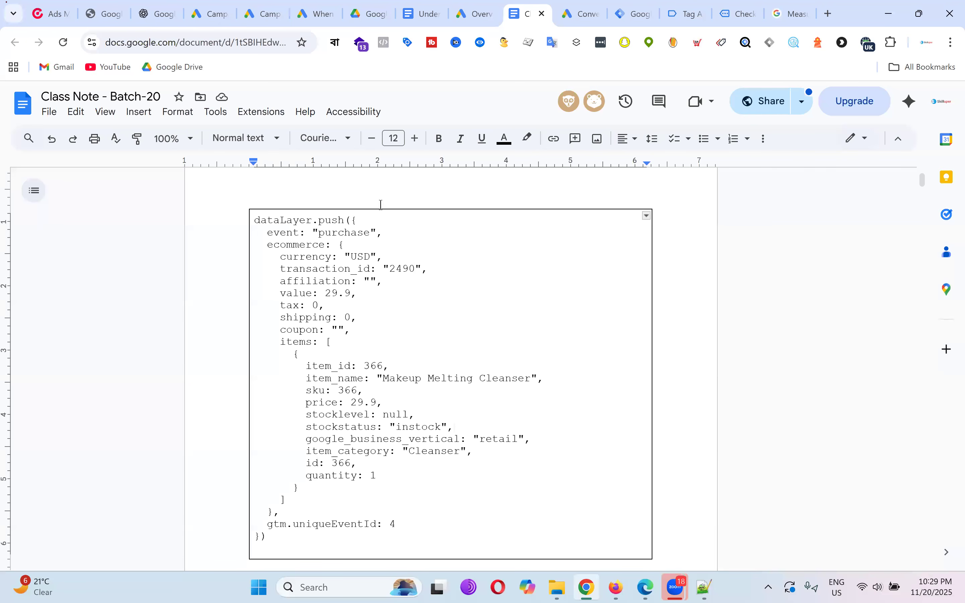
# Highlight the opening dataLayer.push line in cyan.
pyautogui.moveTo(269, 233); pyautogui.dragTo(244, 225)
pyautogui.click(402, 240)
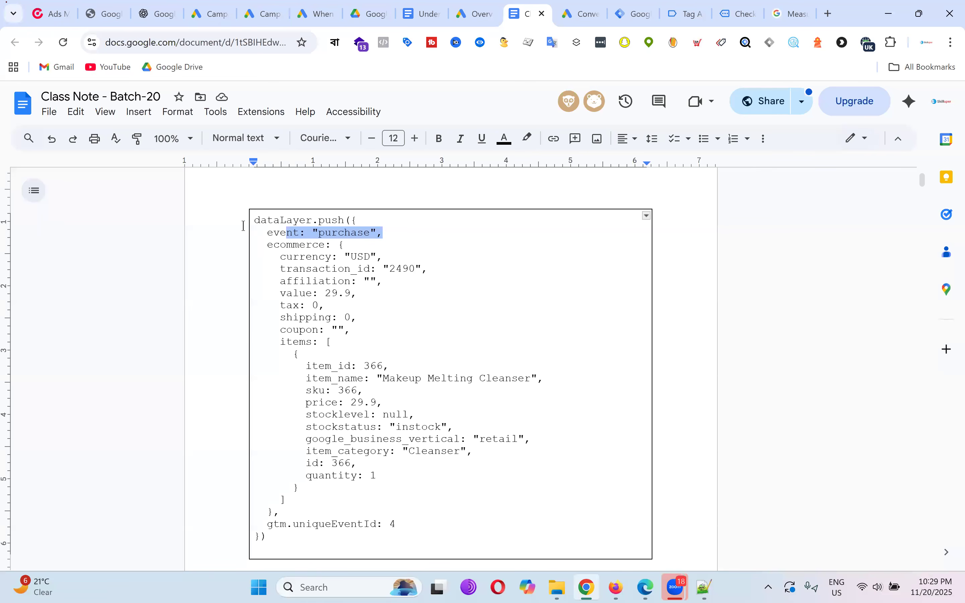
pyautogui.click(503, 260)
pyautogui.scroll(-1, 512, 265)
pyautogui.scroll(1, 512, 265)
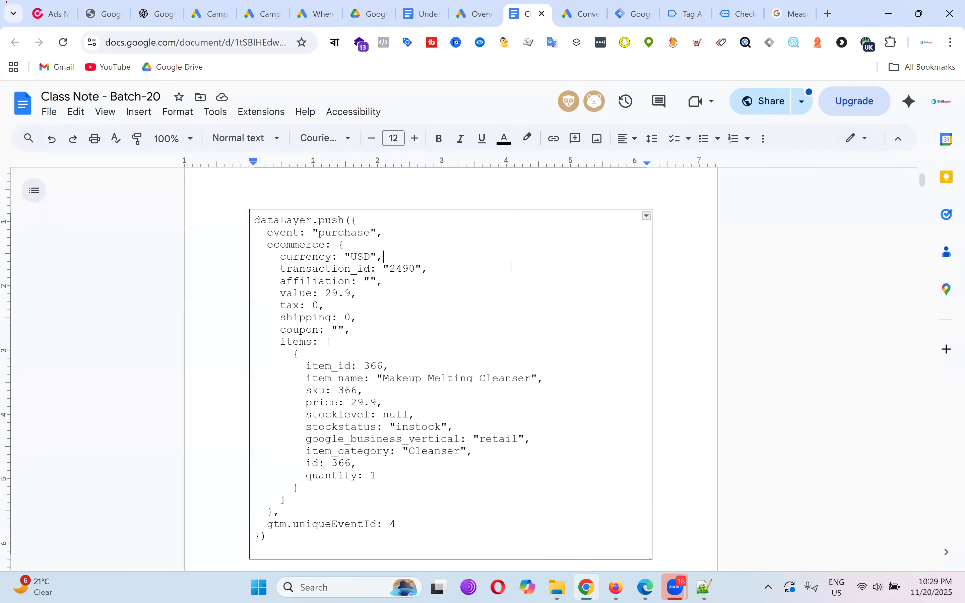
pyautogui.scroll(-1, 511, 267)
pyautogui.scroll(1, 506, 263)
pyautogui.moveTo(256, 222); pyautogui.dragTo(355, 220)
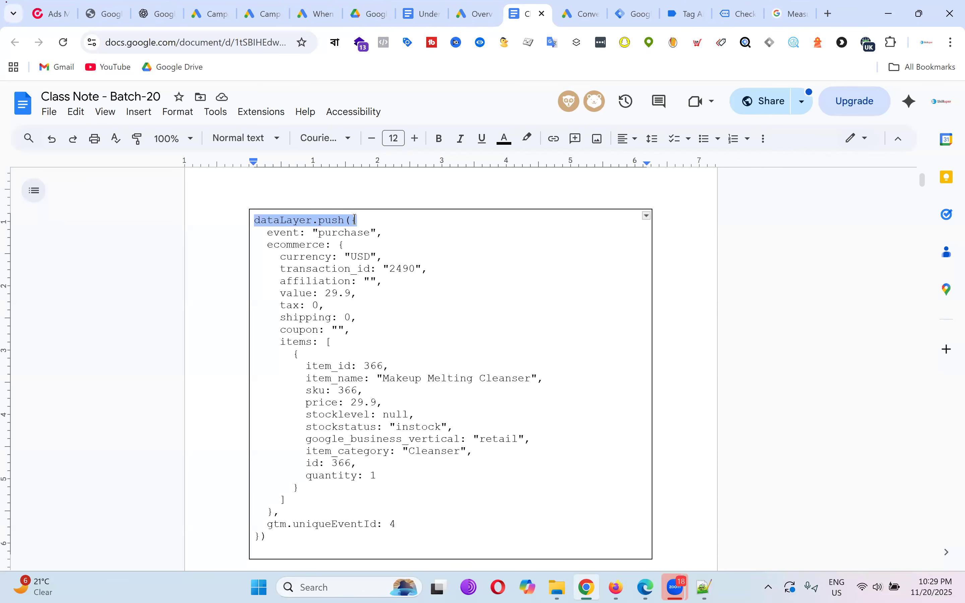
pyautogui.click(525, 144)
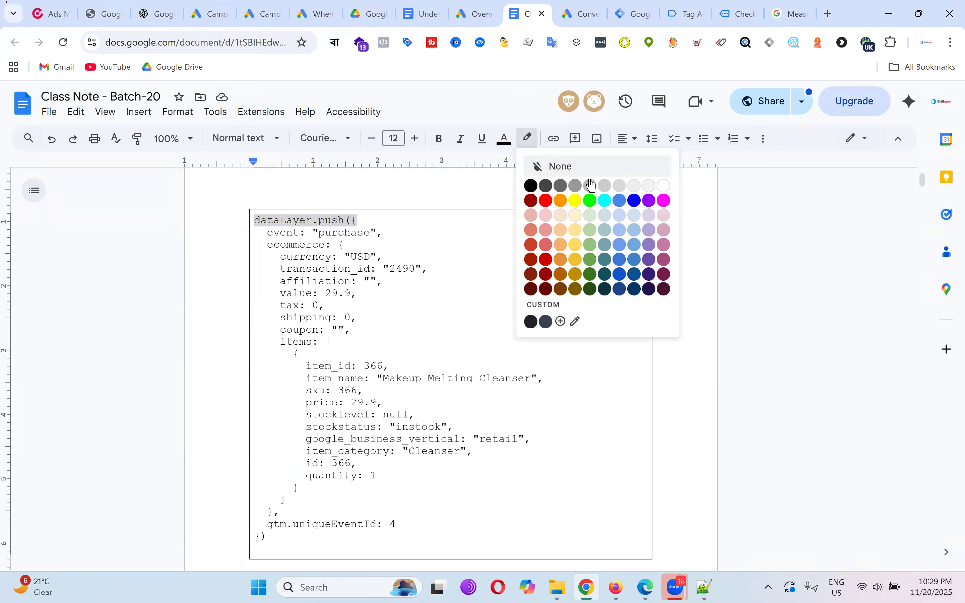
pyautogui.click(606, 201)
# Adjust the selection around the bracket and brace after push on the first line.
pyautogui.doubleClick(461, 269)
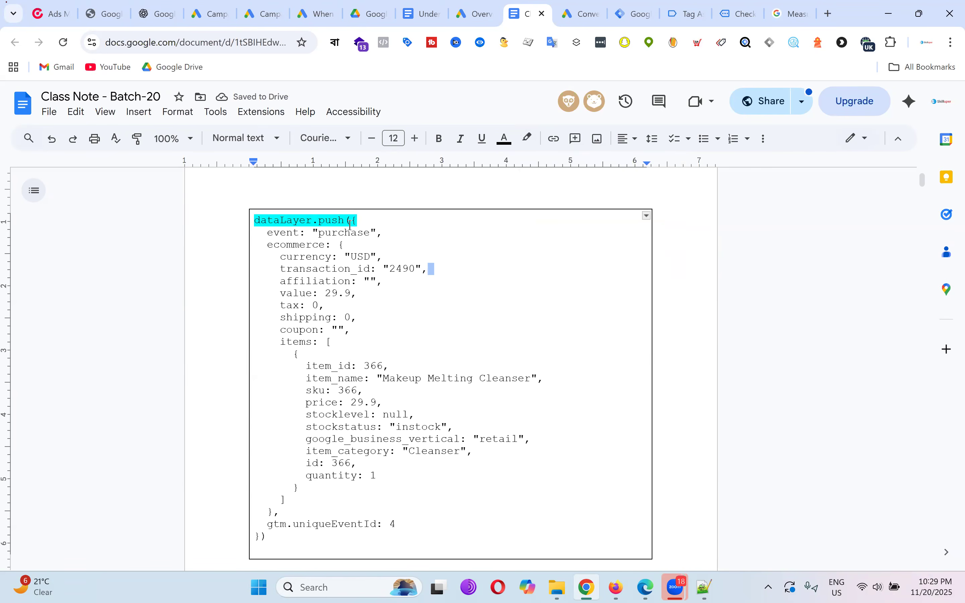
pyautogui.doubleClick(351, 221)
pyautogui.click(351, 220)
pyautogui.doubleClick(352, 220)
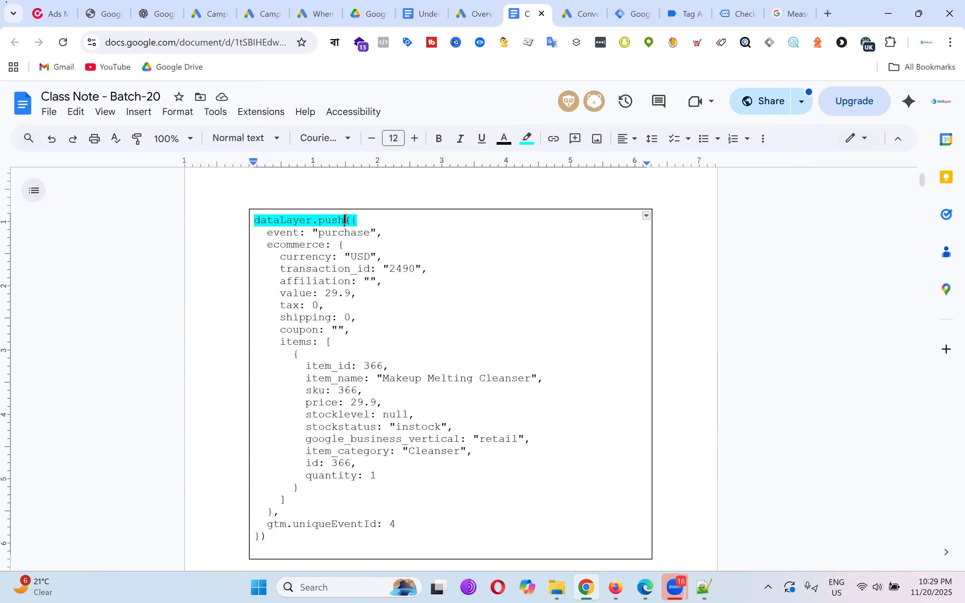
pyautogui.click(364, 218)
pyautogui.doubleClick(351, 221)
pyautogui.click(356, 220)
pyautogui.moveTo(344, 220); pyautogui.dragTo(350, 219)
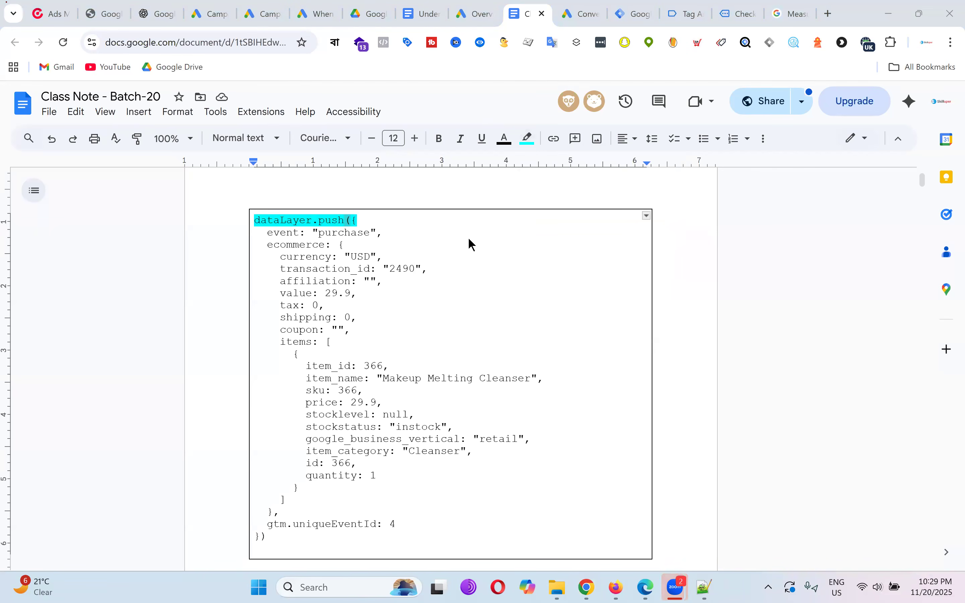
pyautogui.click(478, 266)
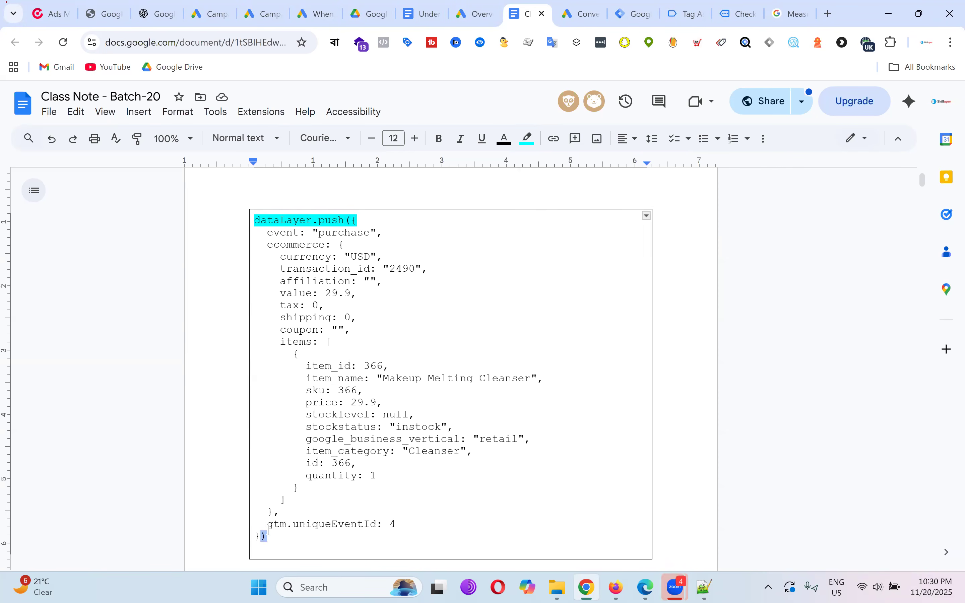
pyautogui.click(375, 245)
pyautogui.click(356, 221)
pyautogui.moveTo(362, 221); pyautogui.dragTo(352, 220)
# Highlight the closing brackets on the last line of the code in cyan.
pyautogui.moveTo(268, 538); pyautogui.dragTo(262, 538)
pyautogui.click(352, 222)
pyautogui.moveTo(352, 222); pyautogui.dragTo(366, 222)
pyautogui.moveTo(255, 537)
pyautogui.mouseDown()
pyautogui.moveTo(271, 539)
pyautogui.moveTo(245, 538)
pyautogui.mouseUp()
pyautogui.click(528, 139)
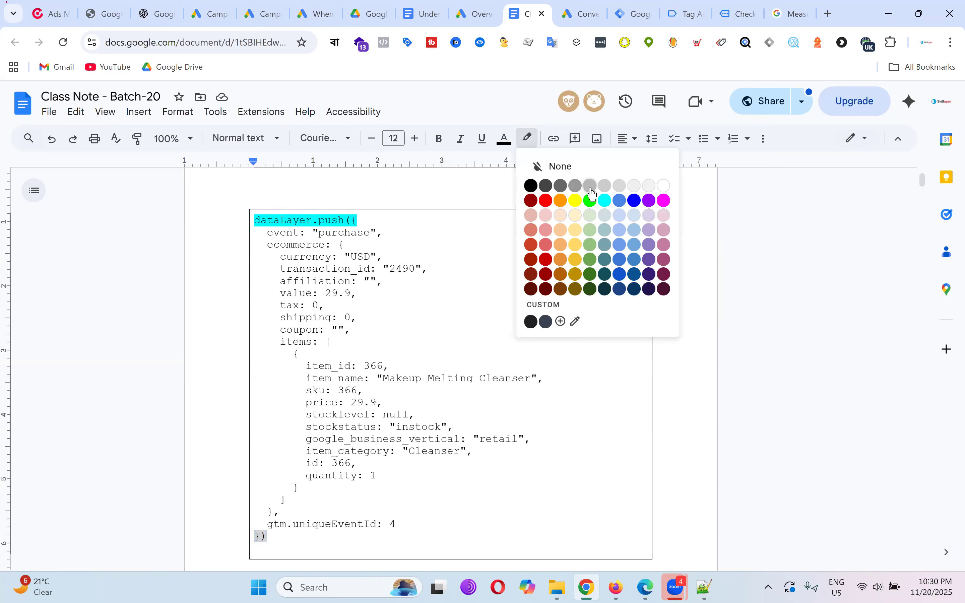
pyautogui.click(605, 201)
# Select the event: 'purchase' line to mark where the code should begin.
pyautogui.click(591, 450)
pyautogui.hotkey('shift', 'Right')
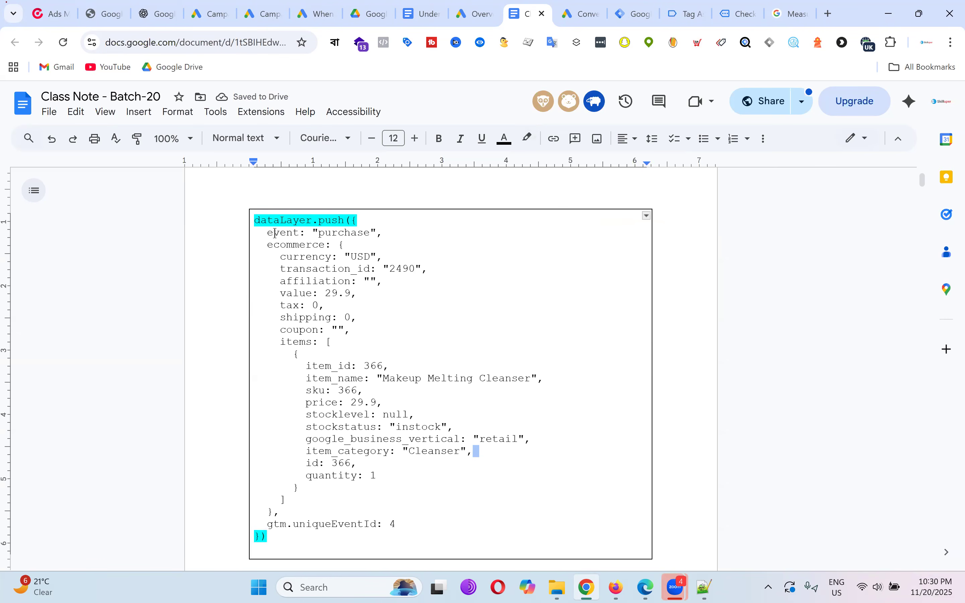
pyautogui.moveTo(278, 234); pyautogui.dragTo(377, 233)
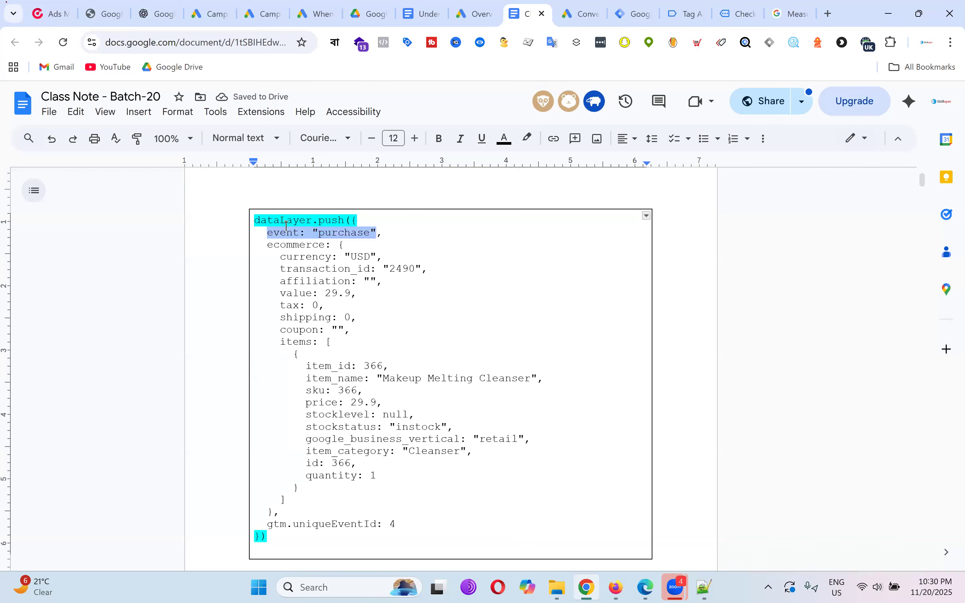
pyautogui.click(407, 235)
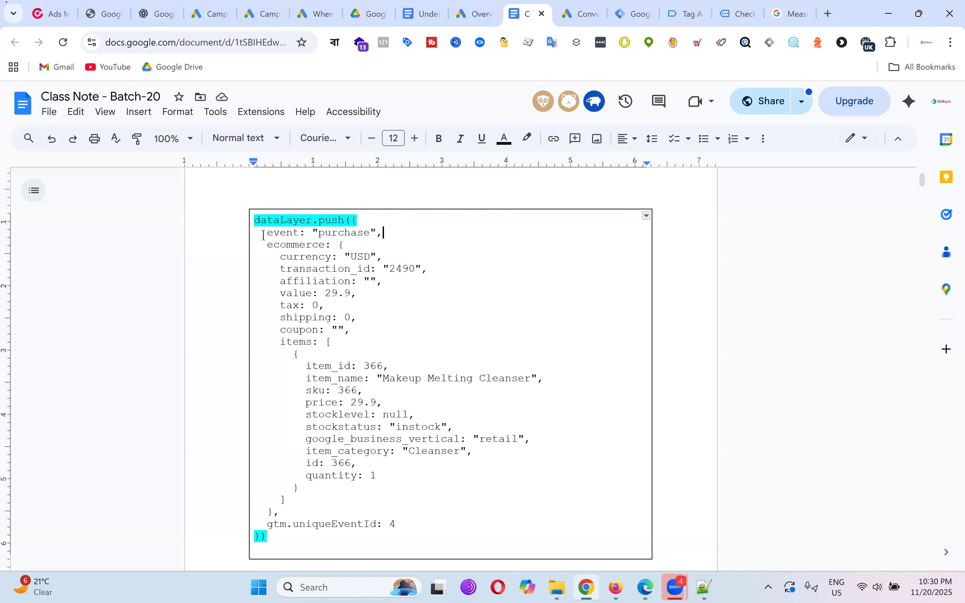
pyautogui.moveTo(263, 235); pyautogui.dragTo(367, 233)
# Delete the gtm.uniqueEventId line, the closing brackets and the dataLayer.push opening line.
pyautogui.click(273, 538)
pyautogui.hotkey('shift', 'Up')
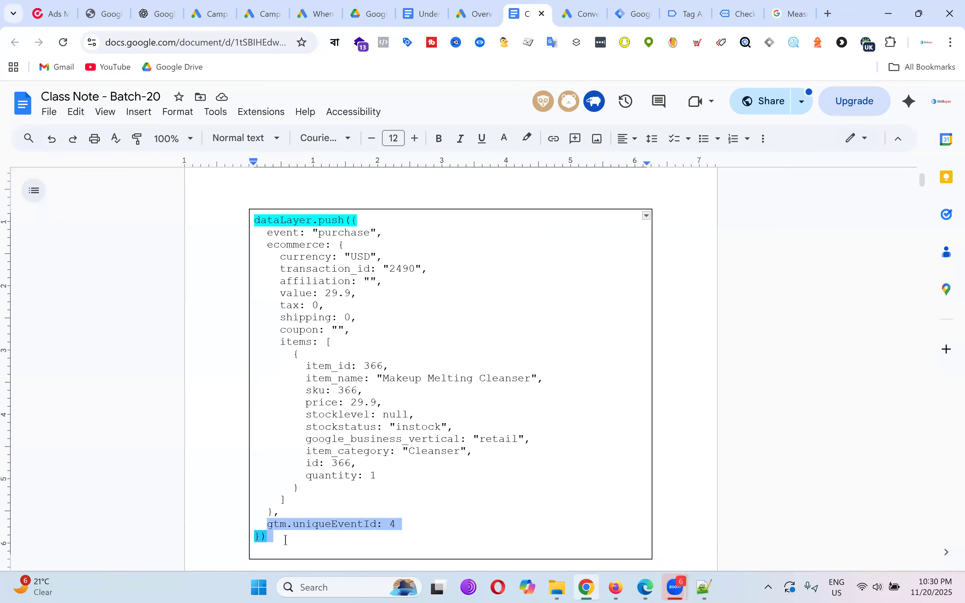
pyautogui.press('BackSpace')
pyautogui.moveTo(364, 220); pyautogui.dragTo(226, 220)
pyautogui.press('BackSpace')
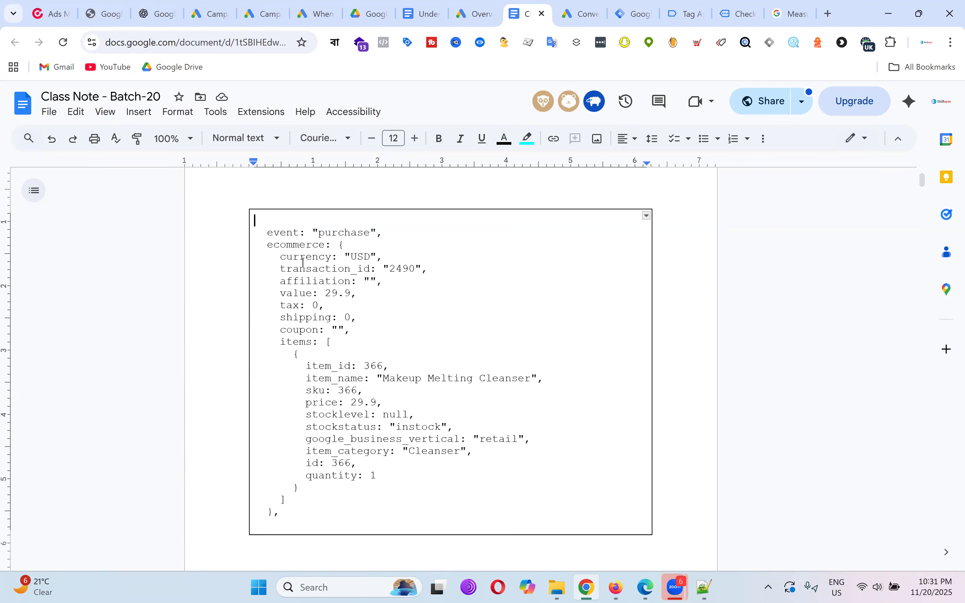
# Highlight the ecommerce: { opening line in cyan.
pyautogui.moveTo(268, 245); pyautogui.dragTo(323, 243)
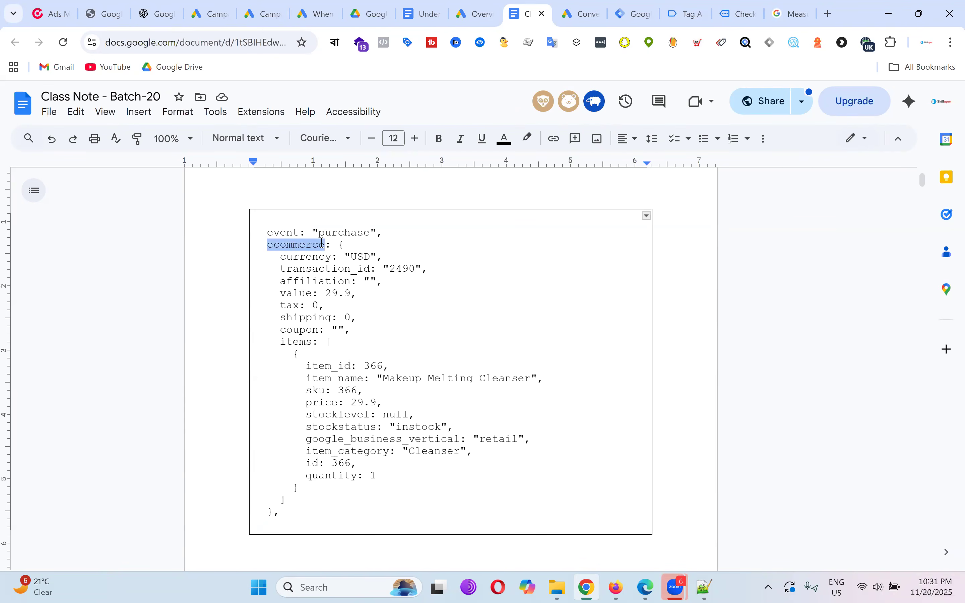
pyautogui.click(365, 248)
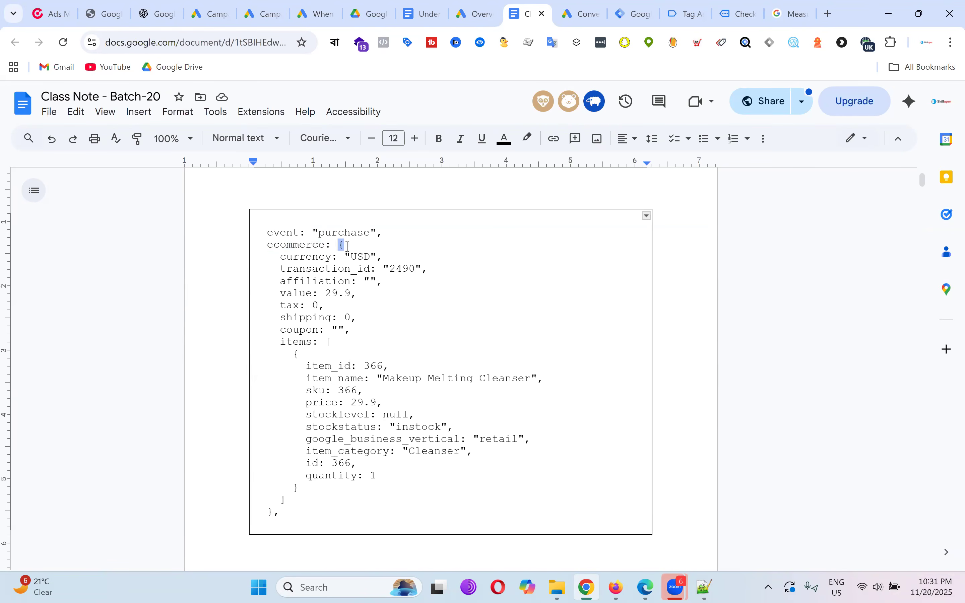
pyautogui.moveTo(338, 245); pyautogui.dragTo(351, 244)
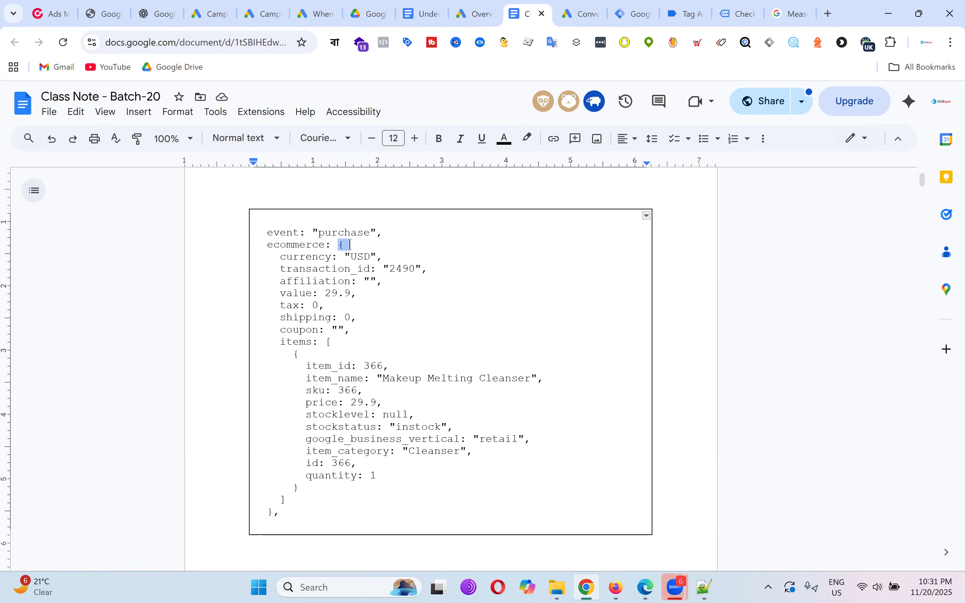
pyautogui.doubleClick(264, 513)
pyautogui.click(447, 342)
pyautogui.moveTo(267, 247); pyautogui.dragTo(348, 243)
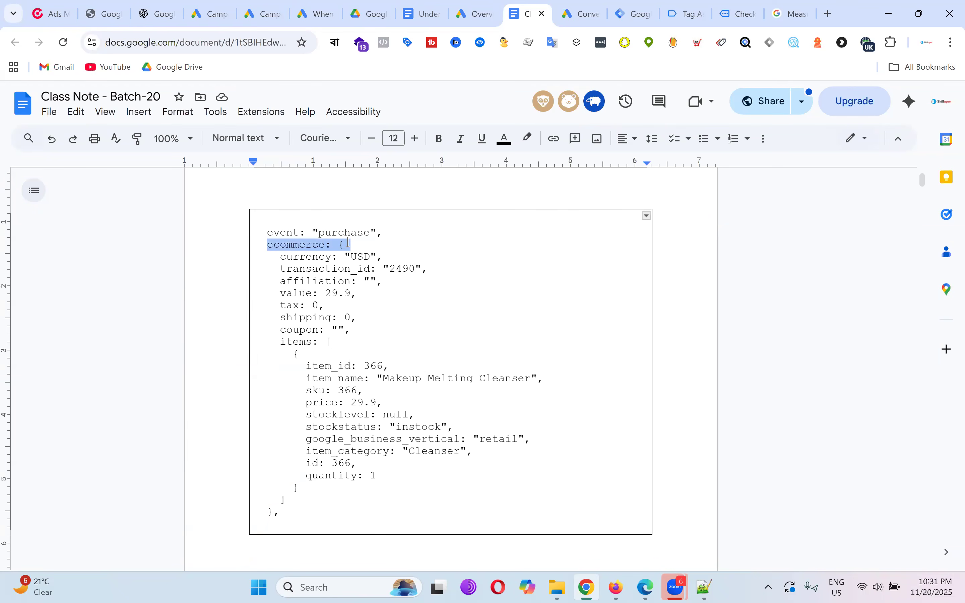
pyautogui.click(528, 140)
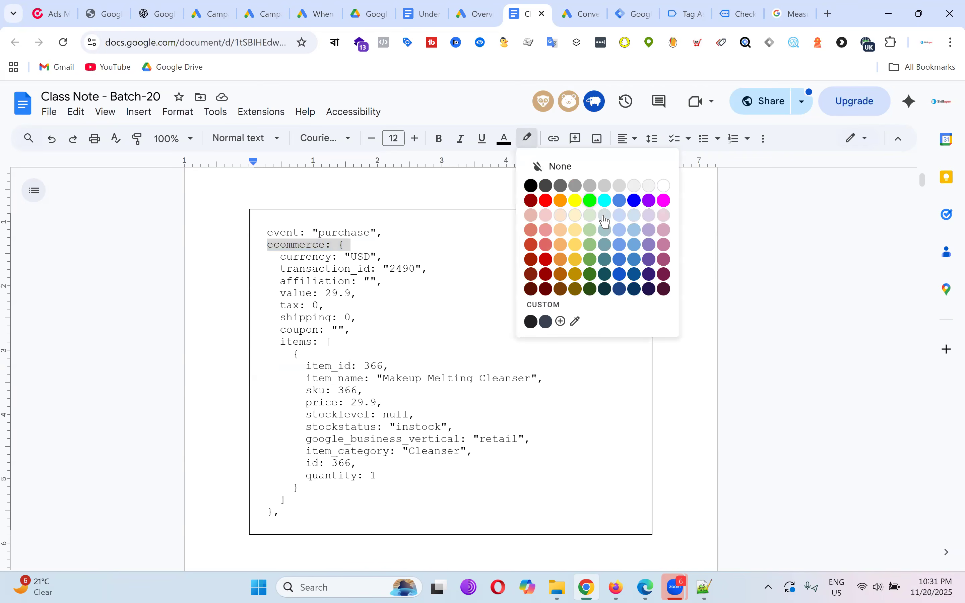
pyautogui.click(606, 201)
# Highlight the matching closing }, line at the end in cyan.
pyautogui.moveTo(284, 517); pyautogui.dragTo(258, 515)
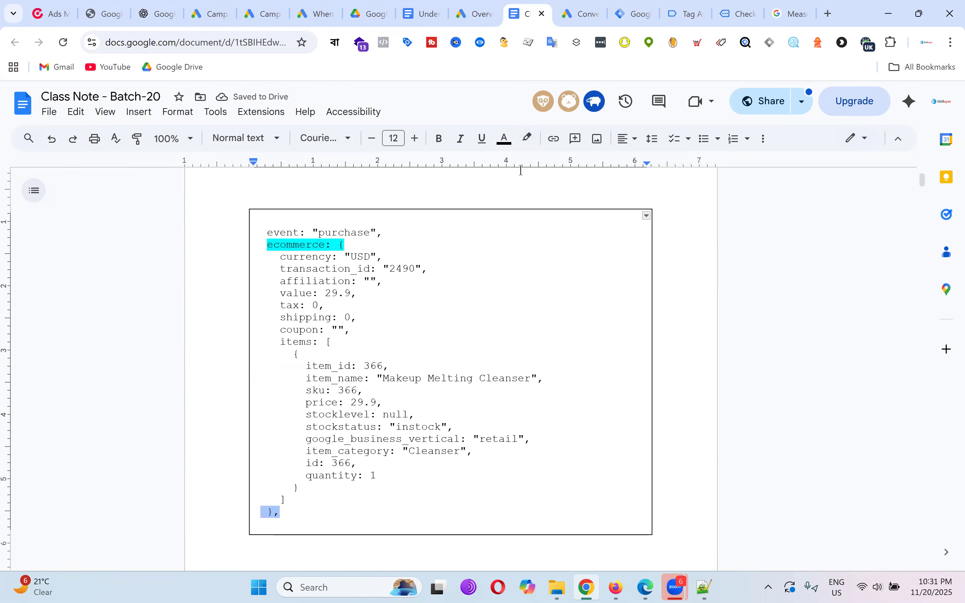
pyautogui.click(527, 138)
pyautogui.click(602, 198)
pyautogui.click(558, 448)
# Reselect the whole ecommerce opening line to check its highlight.
pyautogui.click(518, 325)
pyautogui.moveTo(267, 245); pyautogui.dragTo(327, 238)
pyautogui.click(337, 246)
pyautogui.click(385, 246)
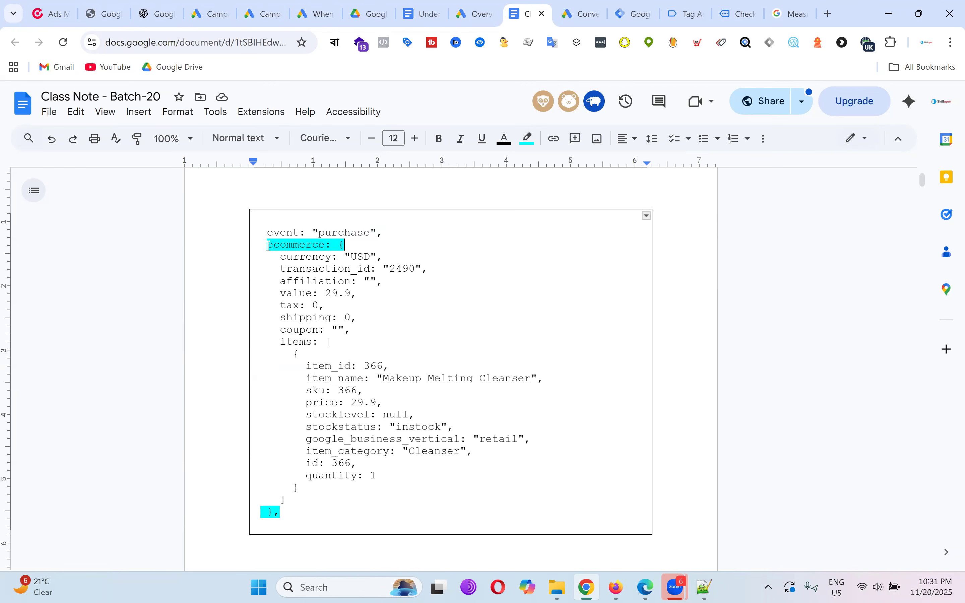
pyautogui.moveTo(268, 245); pyautogui.dragTo(354, 248)
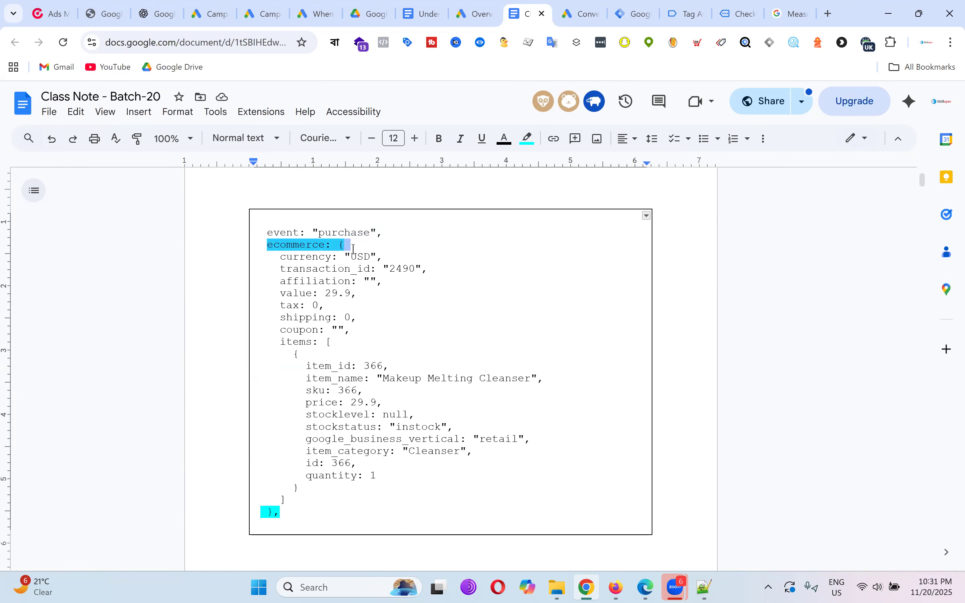
pyautogui.moveTo(261, 246); pyautogui.dragTo(346, 246)
pyautogui.click(434, 269)
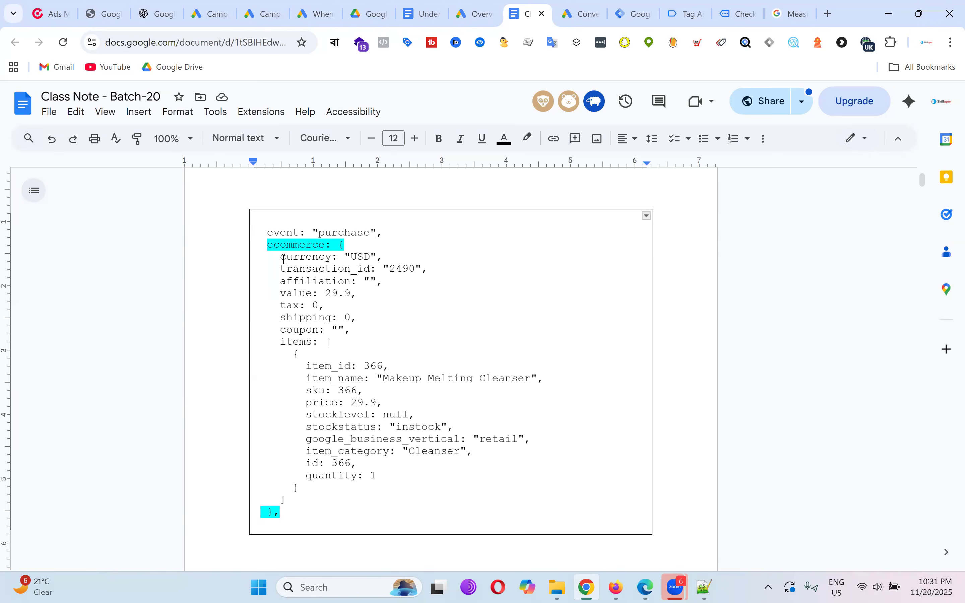
# Select the currency label in the purchase code for comparison with the order page.
pyautogui.click(395, 329)
pyautogui.moveTo(281, 258); pyautogui.dragTo(331, 260)
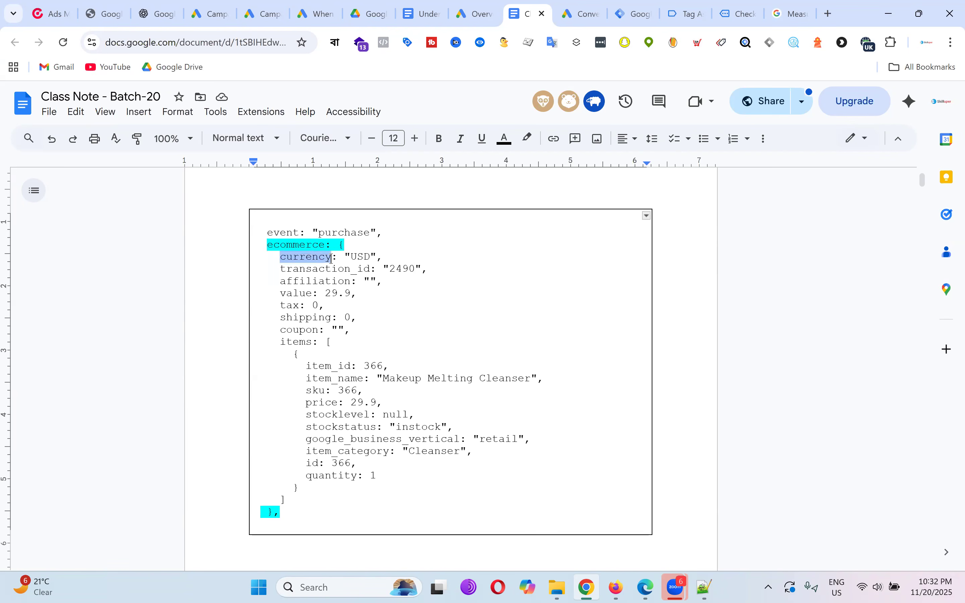
pyautogui.click(335, 262)
pyautogui.moveTo(333, 259); pyautogui.dragTo(380, 255)
pyautogui.click(400, 257)
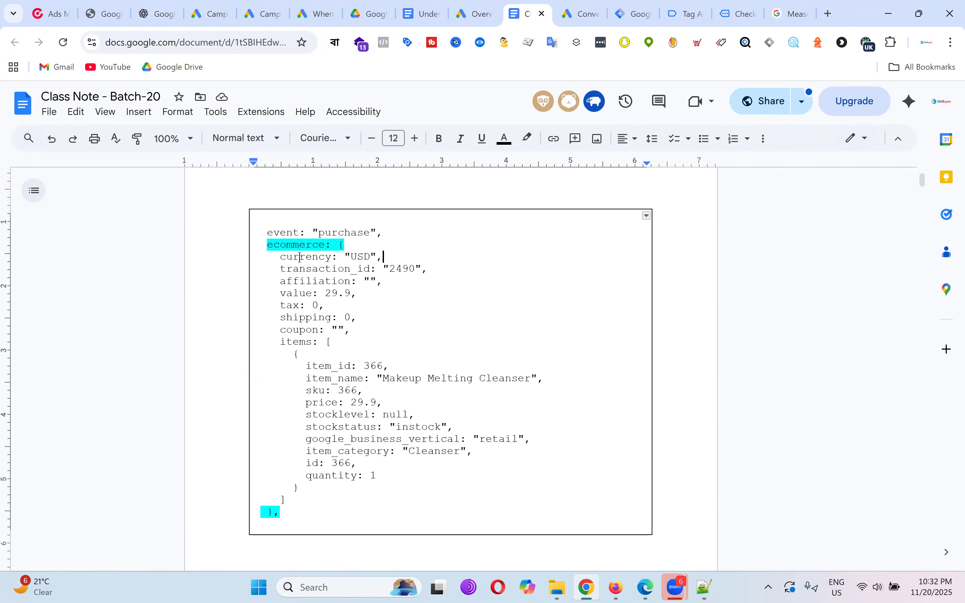
pyautogui.moveTo(281, 257); pyautogui.dragTo(337, 258)
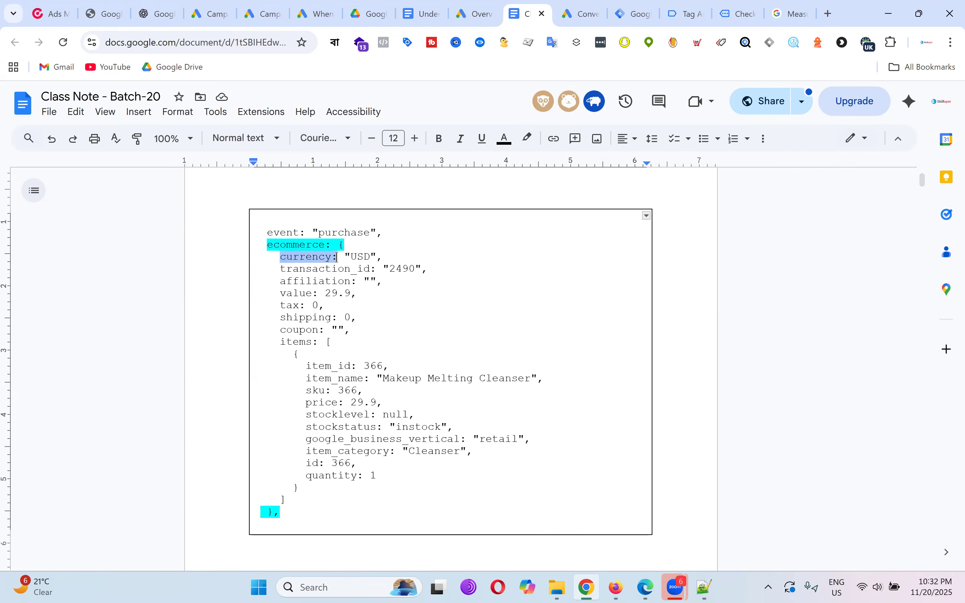
pyautogui.click(337, 257)
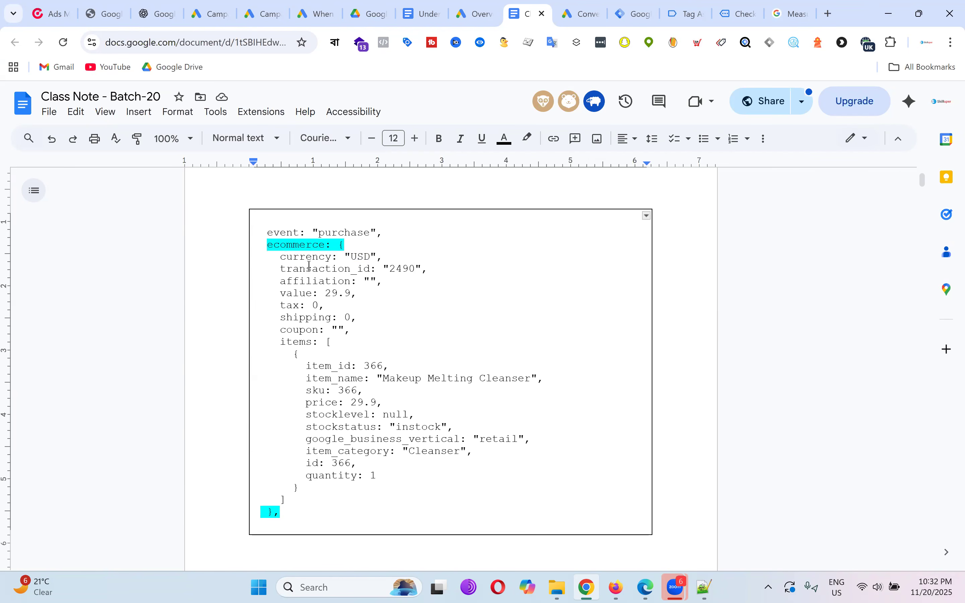
pyautogui.moveTo(280, 257); pyautogui.dragTo(337, 257)
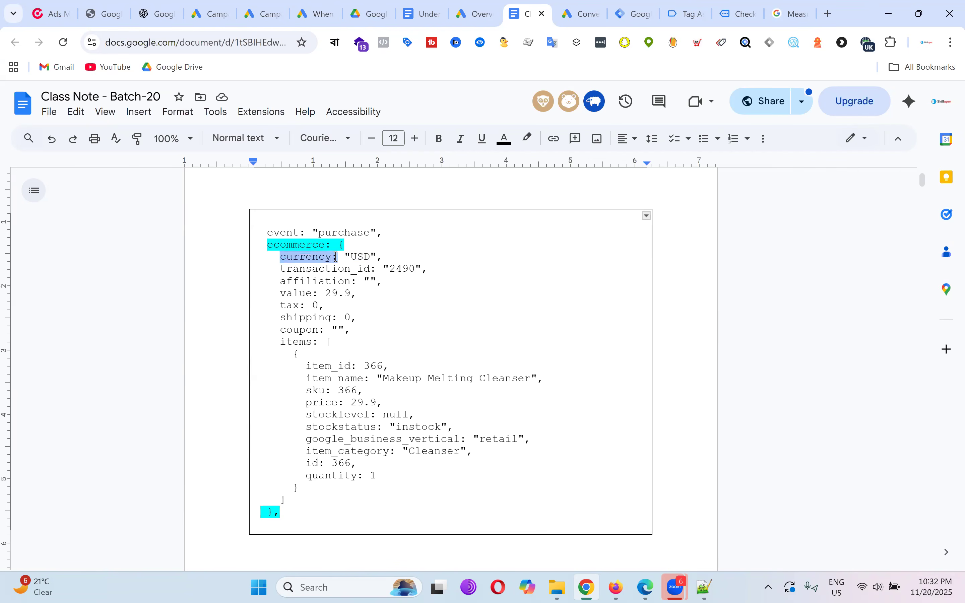
pyautogui.click(741, 13)
# Select the dollar sign after the 29.90 order total.
pyautogui.click(863, 196)
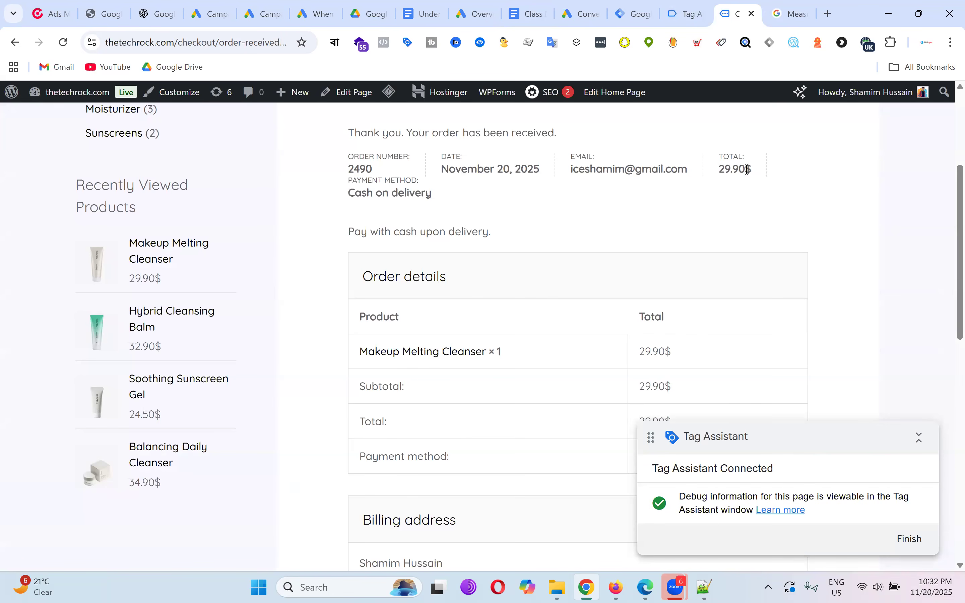
pyautogui.moveTo(748, 169); pyautogui.dragTo(754, 173)
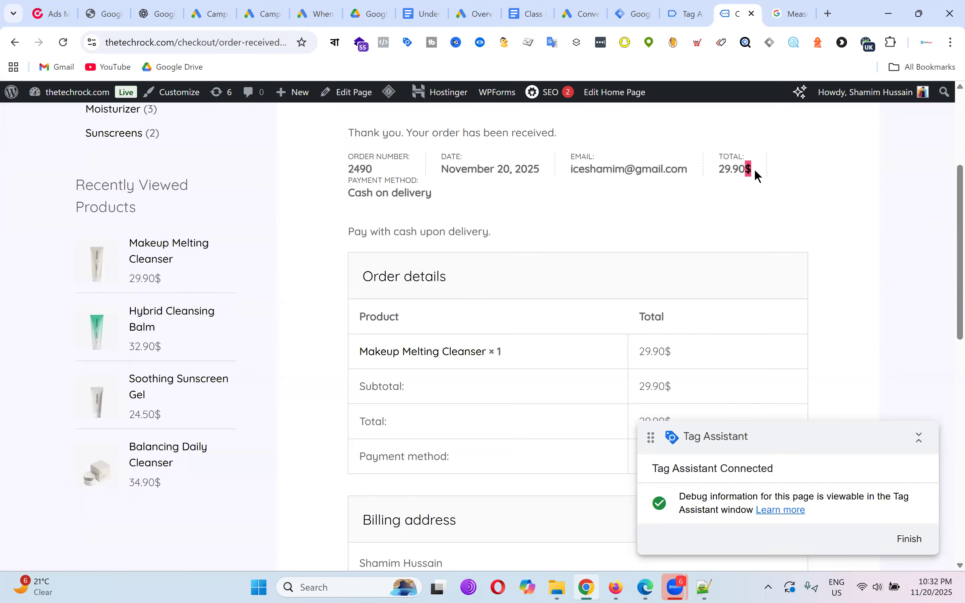
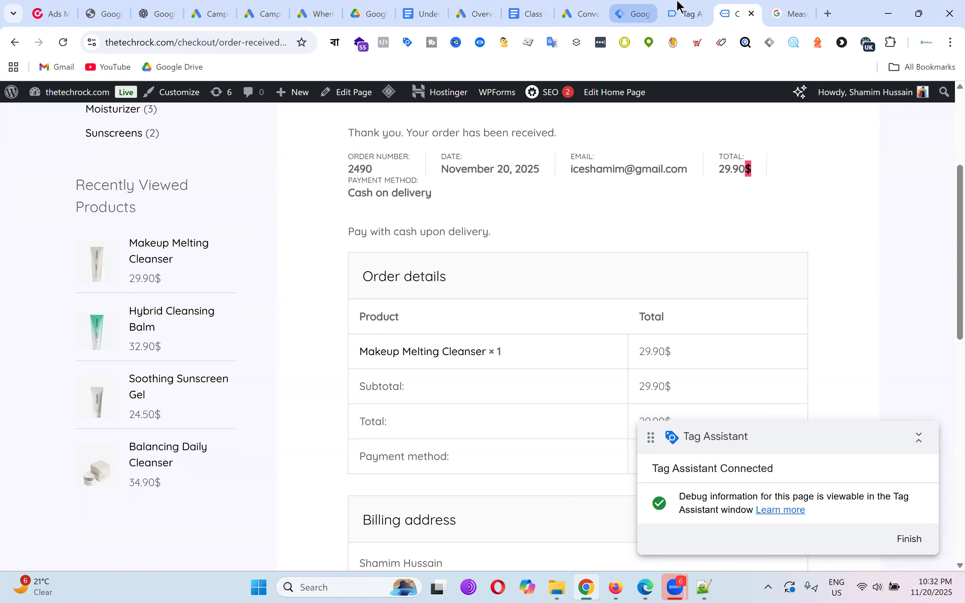
# Compare the Tag Assistant data layer with the transaction_id key and value in the class notes.
pyautogui.click(686, 12)
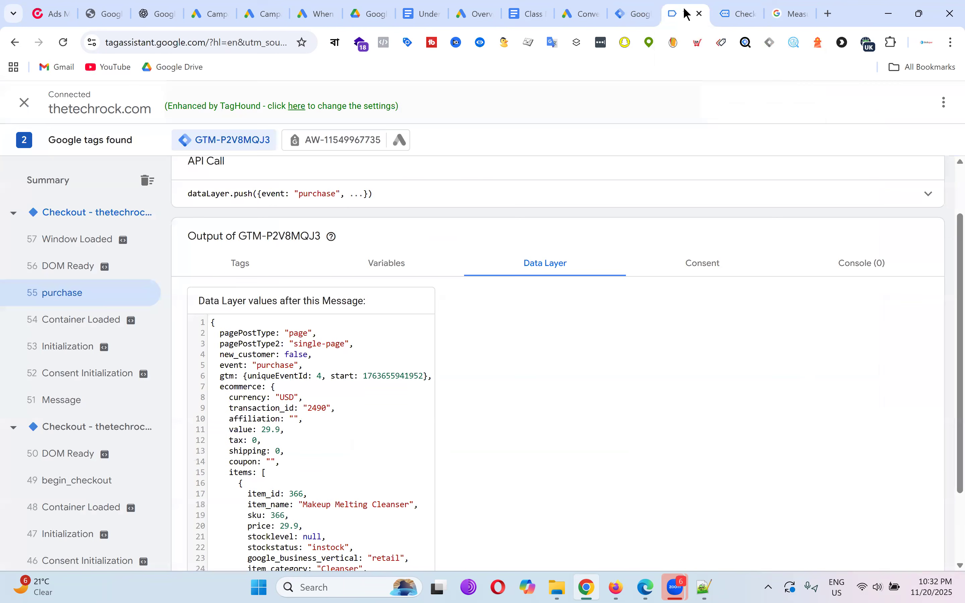
pyautogui.click(541, 7)
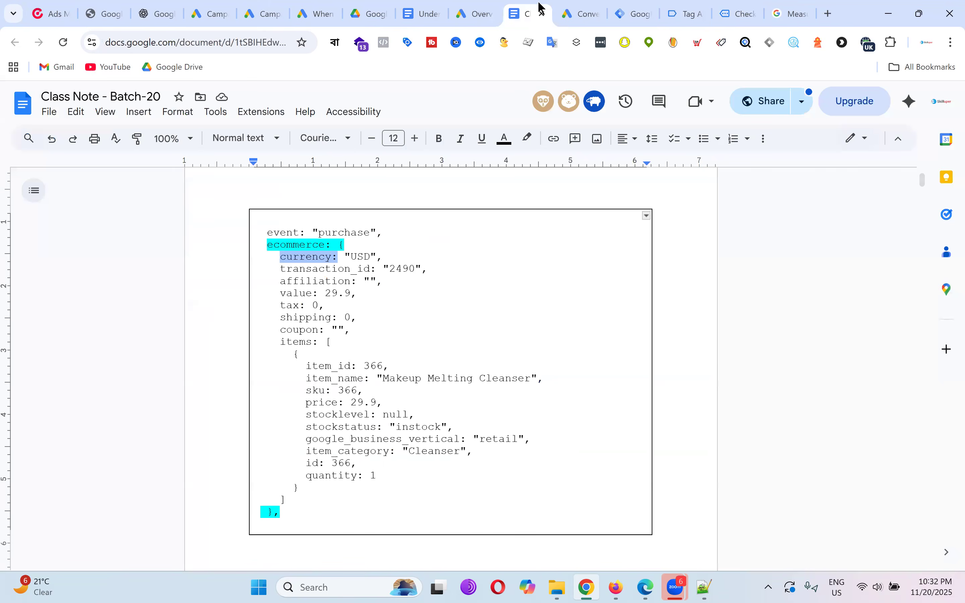
pyautogui.click(449, 281)
pyautogui.moveTo(281, 272); pyautogui.dragTo(416, 270)
pyautogui.click(383, 271)
# Mark the order number on the confirmation page, then return to Gads - Purchase - Tag.
pyautogui.click(738, 13)
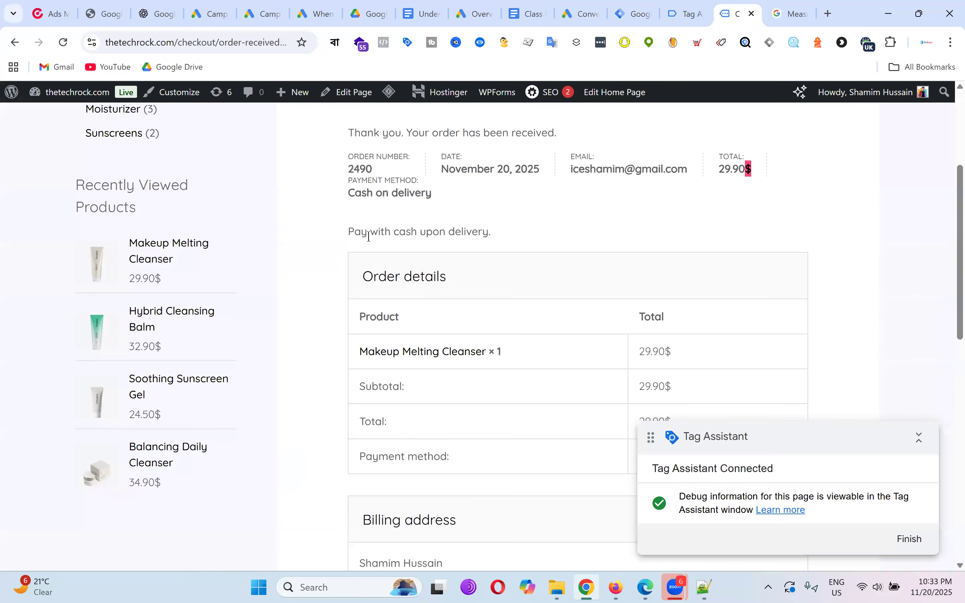
pyautogui.moveTo(355, 169); pyautogui.dragTo(383, 167)
pyautogui.click(638, 10)
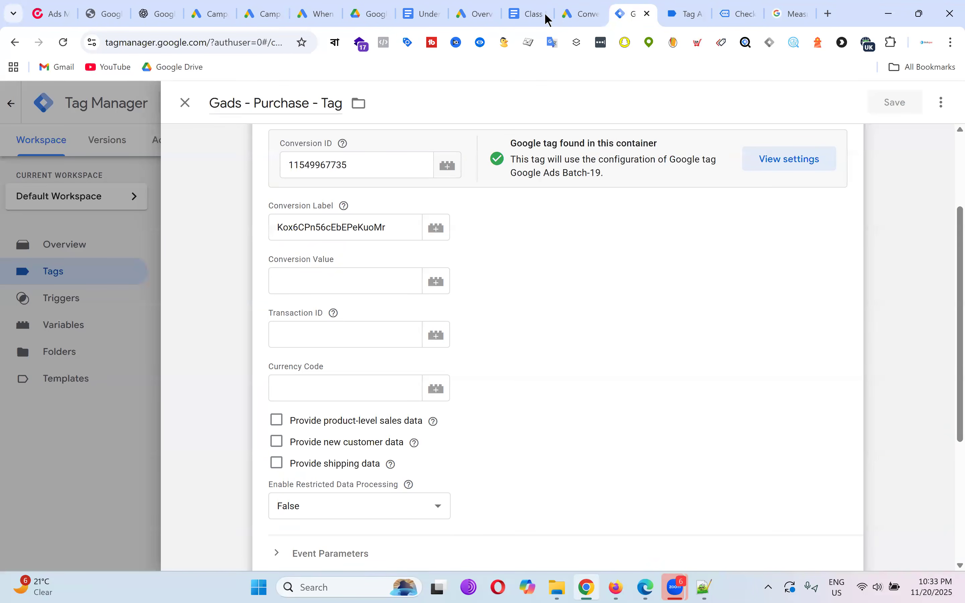
pyautogui.click(528, 13)
pyautogui.click(281, 281)
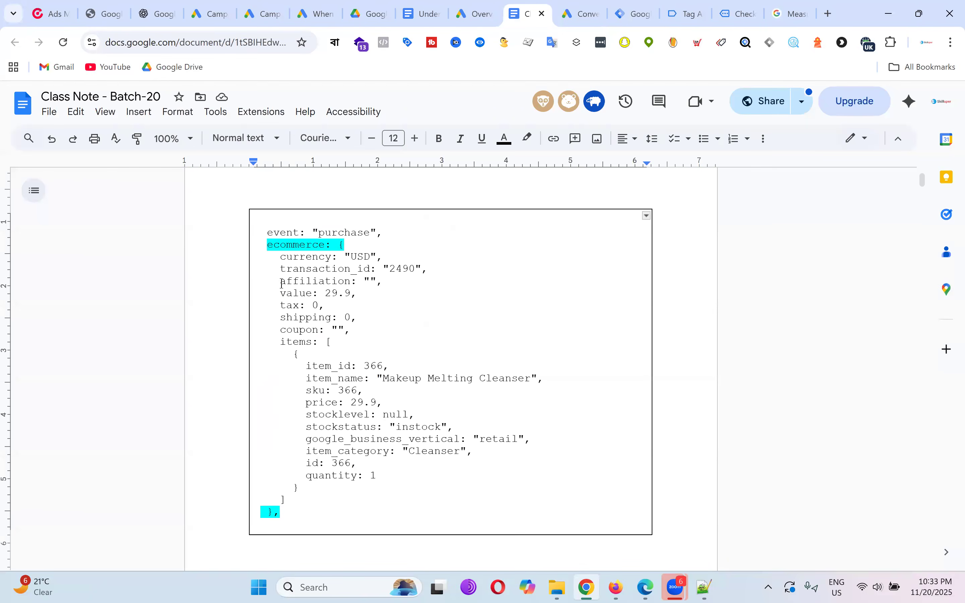
pyautogui.keyDown('shift'); pyautogui.click(400, 281); pyautogui.keyUp('shift')
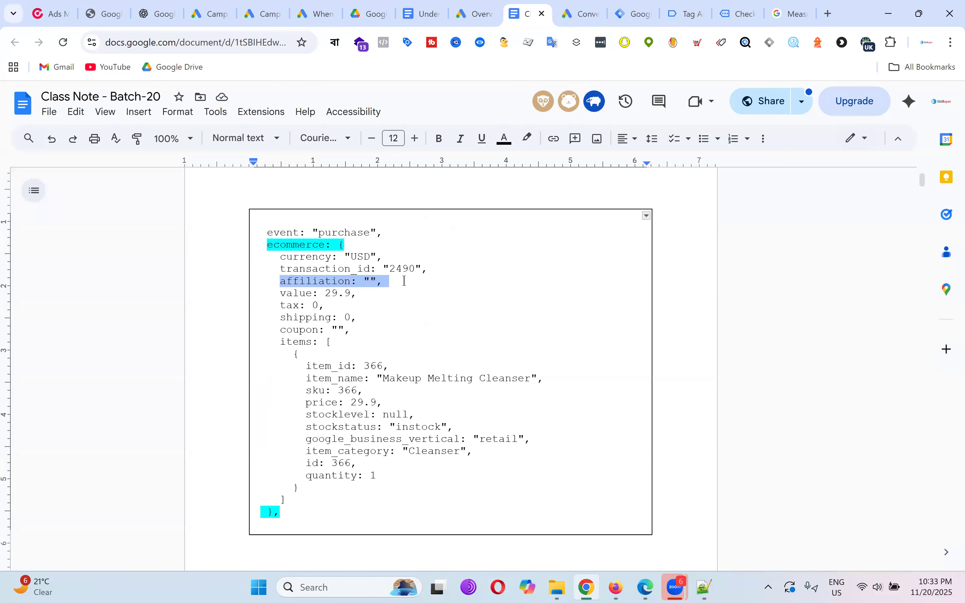
pyautogui.click(326, 305)
pyautogui.moveTo(279, 295); pyautogui.dragTo(354, 293)
pyautogui.click(326, 306)
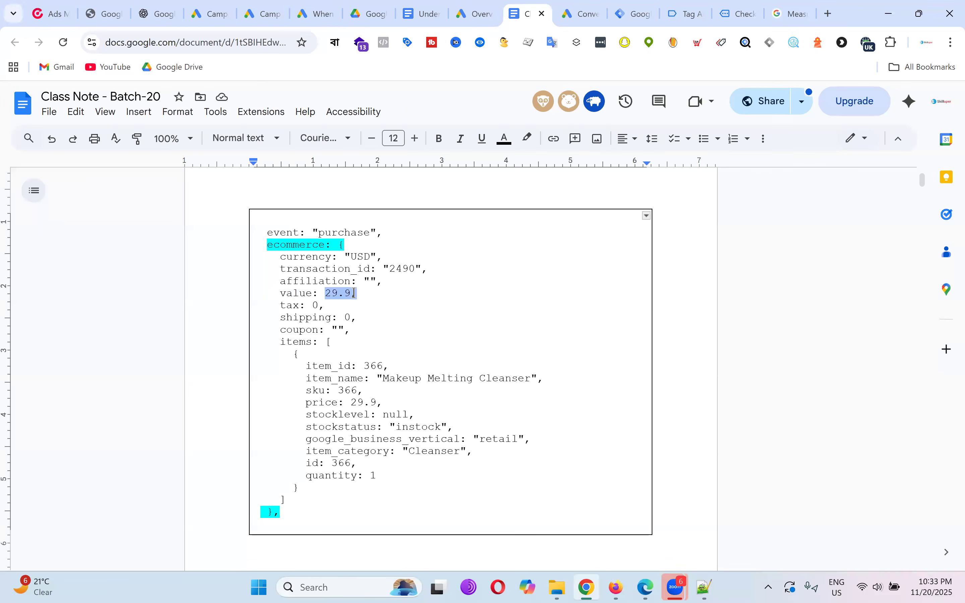
pyautogui.click(369, 297)
pyautogui.moveTo(282, 295); pyautogui.dragTo(371, 305)
pyautogui.click(349, 302)
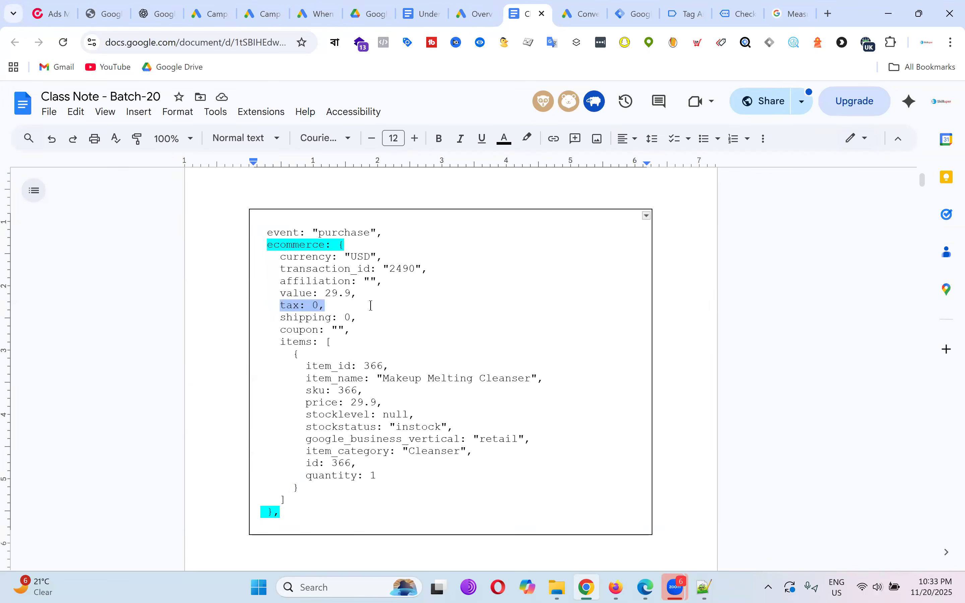
pyautogui.click(371, 306)
pyautogui.moveTo(287, 317); pyautogui.dragTo(306, 317)
pyautogui.click(386, 316)
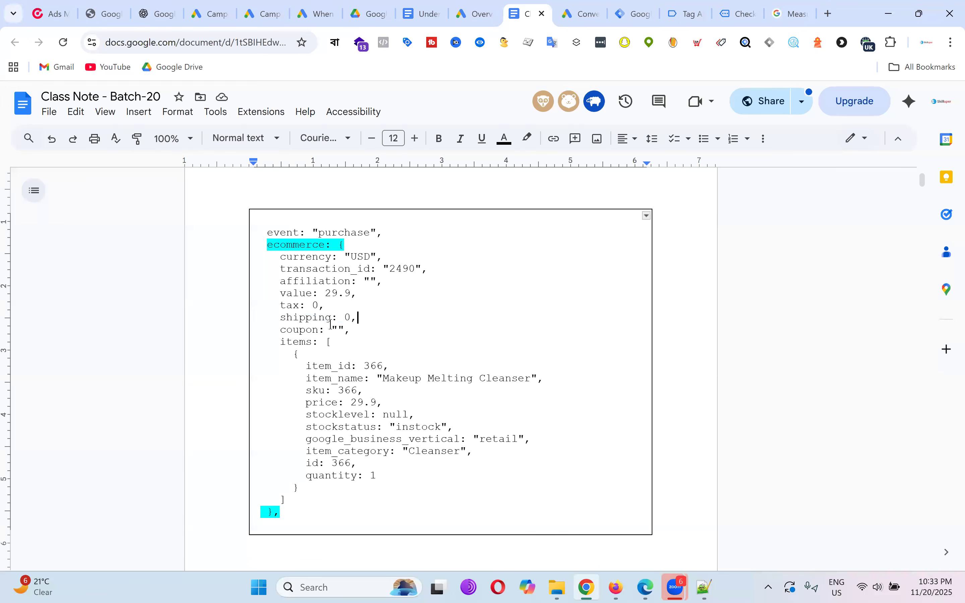
pyautogui.moveTo(286, 329); pyautogui.dragTo(364, 328)
pyautogui.click(420, 317)
pyautogui.moveTo(280, 342); pyautogui.dragTo(317, 342)
pyautogui.click(324, 343)
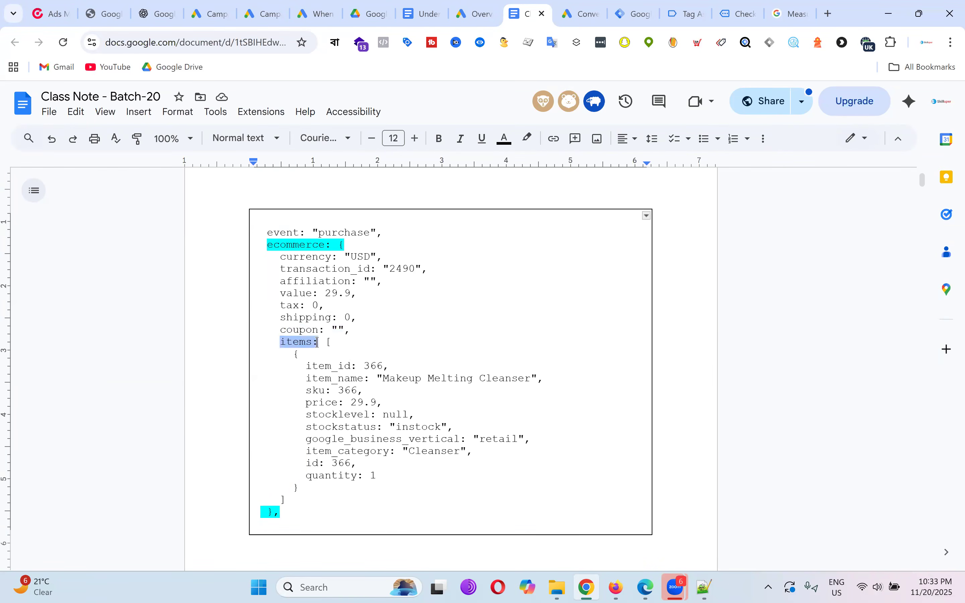
pyautogui.click(340, 245)
pyautogui.click(312, 342)
pyautogui.moveTo(329, 343); pyautogui.dragTo(337, 344)
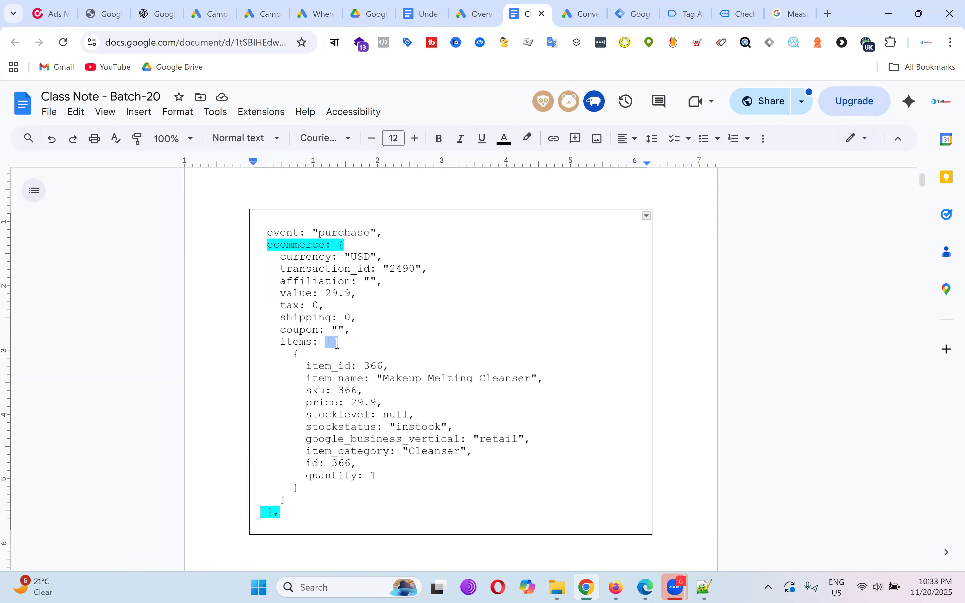
pyautogui.click(339, 344)
pyautogui.moveTo(281, 342); pyautogui.dragTo(338, 342)
pyautogui.click(319, 342)
pyautogui.click(366, 345)
pyautogui.moveTo(326, 344); pyautogui.dragTo(335, 344)
pyautogui.moveTo(289, 498); pyautogui.dragTo(277, 498)
pyautogui.moveTo(291, 355); pyautogui.dragTo(300, 355)
pyautogui.moveTo(300, 488); pyautogui.dragTo(288, 486)
pyautogui.moveTo(282, 342); pyautogui.dragTo(336, 342)
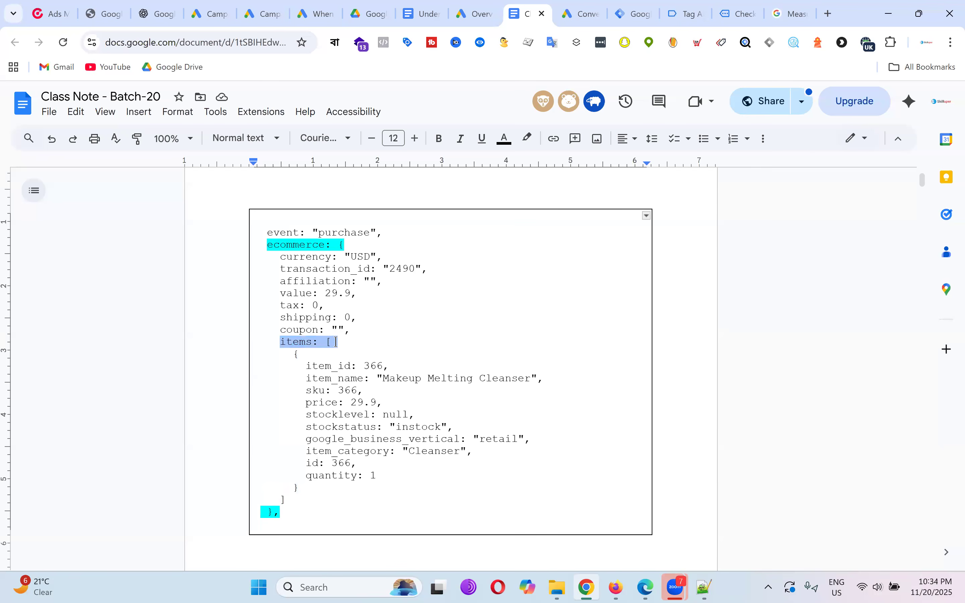
# Highlight the items array's opening 'items: [' line and closing ']' in orange.
pyautogui.click(527, 139)
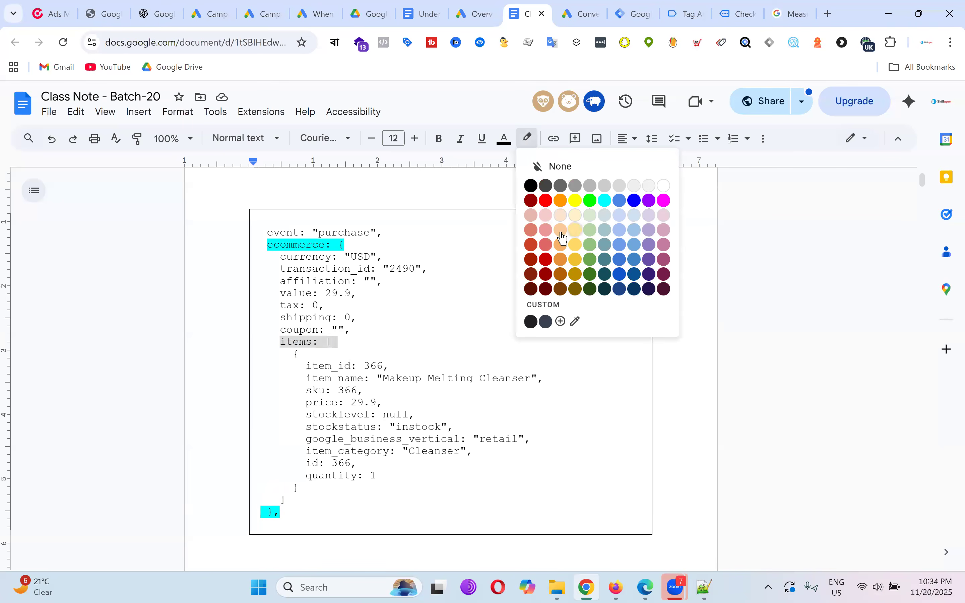
pyautogui.click(561, 246)
pyautogui.moveTo(300, 487)
pyautogui.mouseDown()
pyautogui.moveTo(276, 488)
pyautogui.moveTo(290, 487)
pyautogui.moveTo(267, 499)
pyautogui.mouseUp()
pyautogui.click(527, 138)
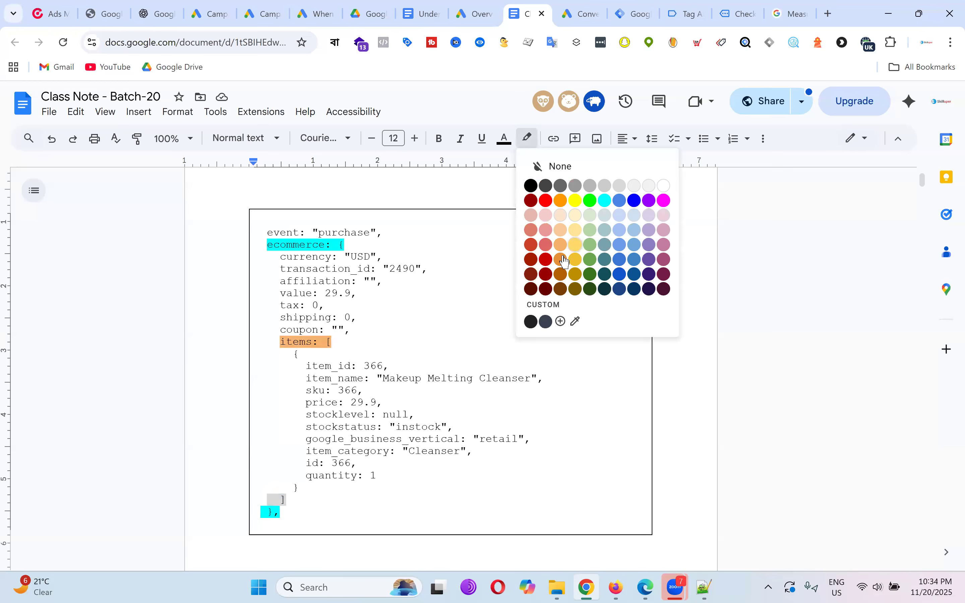
pyautogui.click(563, 259)
pyautogui.click(469, 323)
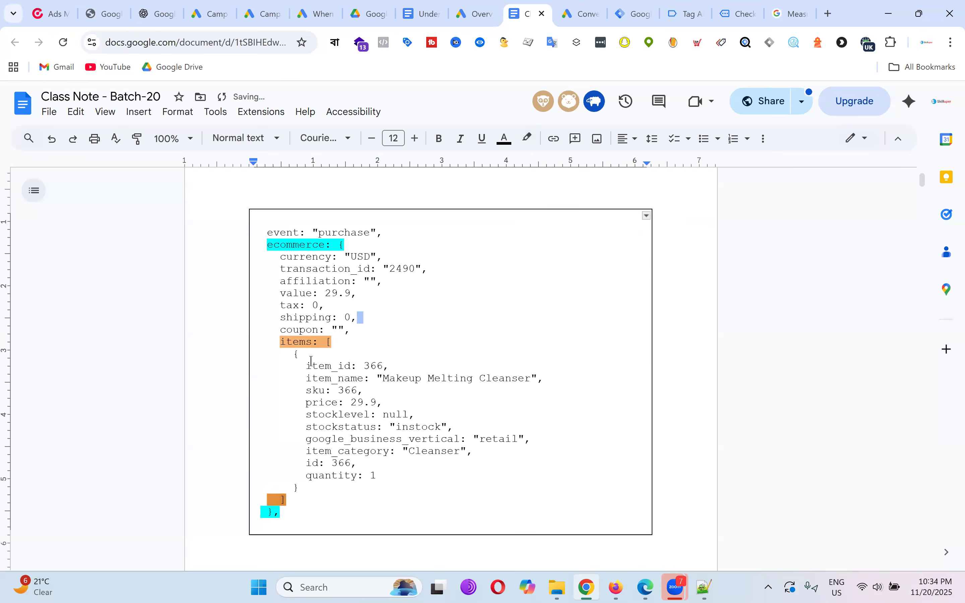
# Highlight the item object's opening '{' and closing '}' braces in light blue.
pyautogui.moveTo(294, 354); pyautogui.dragTo(306, 355)
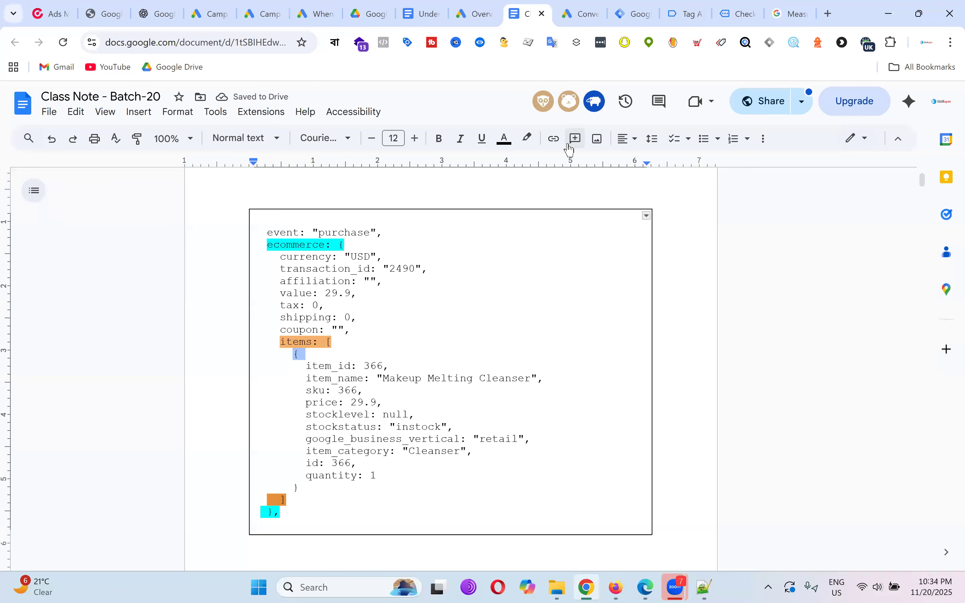
pyautogui.click(527, 138)
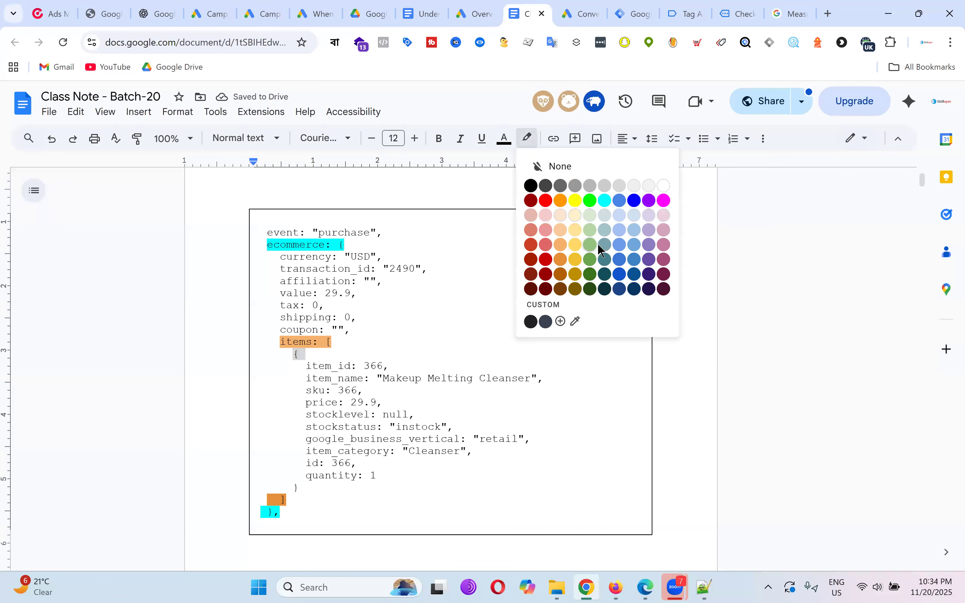
pyautogui.click(621, 245)
pyautogui.moveTo(300, 487); pyautogui.dragTo(287, 487)
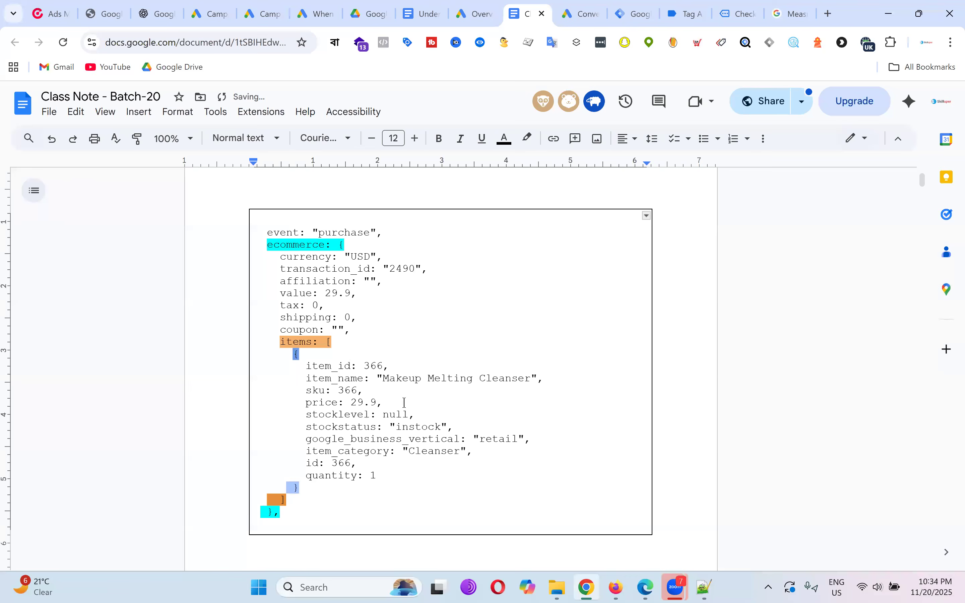
pyautogui.click(532, 141)
pyautogui.click(620, 245)
pyautogui.doubleClick(518, 457)
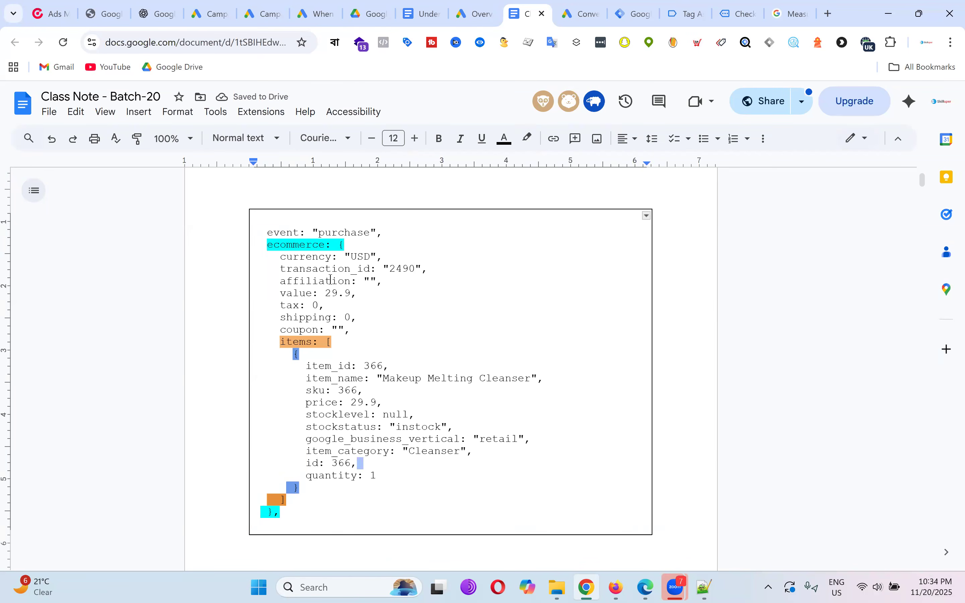
# Mark the ecommerce line and its closing brace.
pyautogui.moveTo(269, 245); pyautogui.dragTo(344, 245)
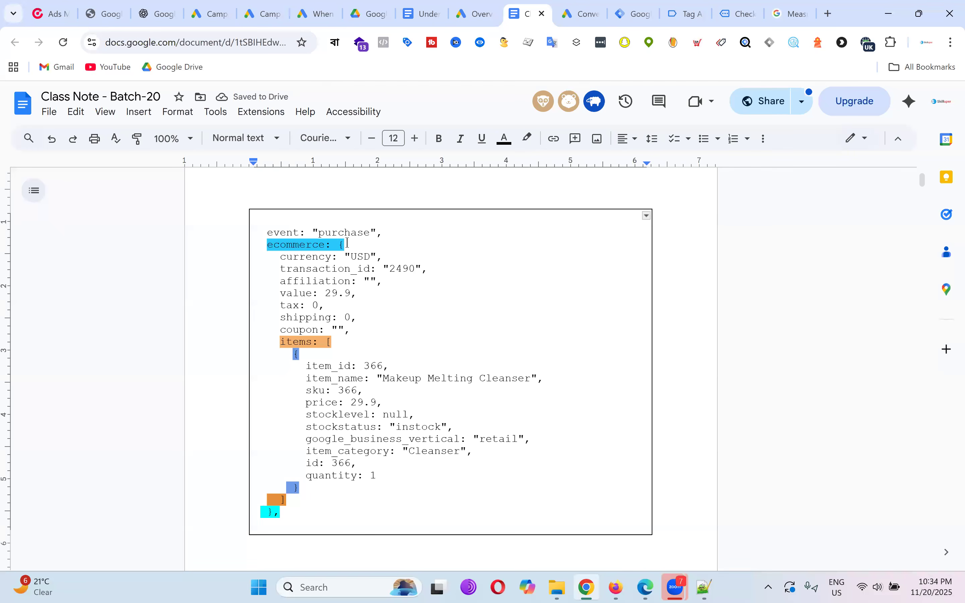
pyautogui.click(390, 269)
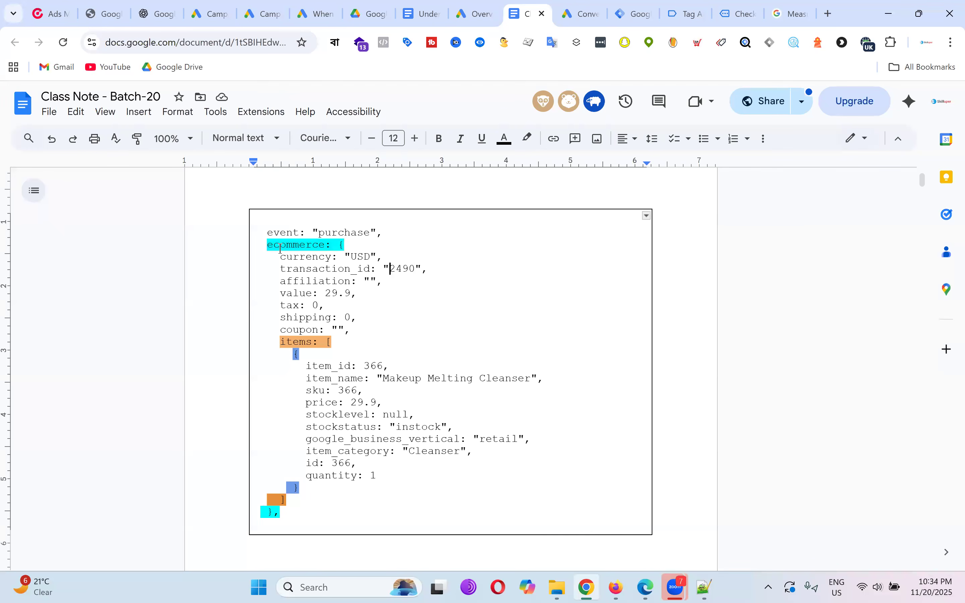
pyautogui.moveTo(295, 248); pyautogui.dragTo(348, 245)
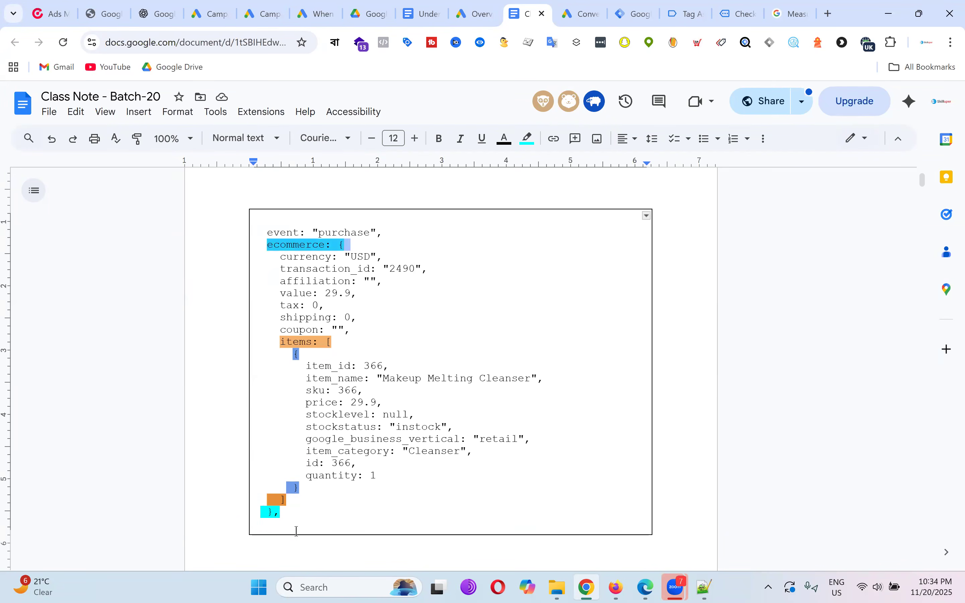
pyautogui.moveTo(283, 515); pyautogui.dragTo(255, 513)
# Walk through the ecommerce key, currency, transaction_id, value and items array lines in the notes.
pyautogui.click(383, 290)
pyautogui.moveTo(263, 244); pyautogui.dragTo(344, 243)
pyautogui.moveTo(281, 259); pyautogui.dragTo(382, 259)
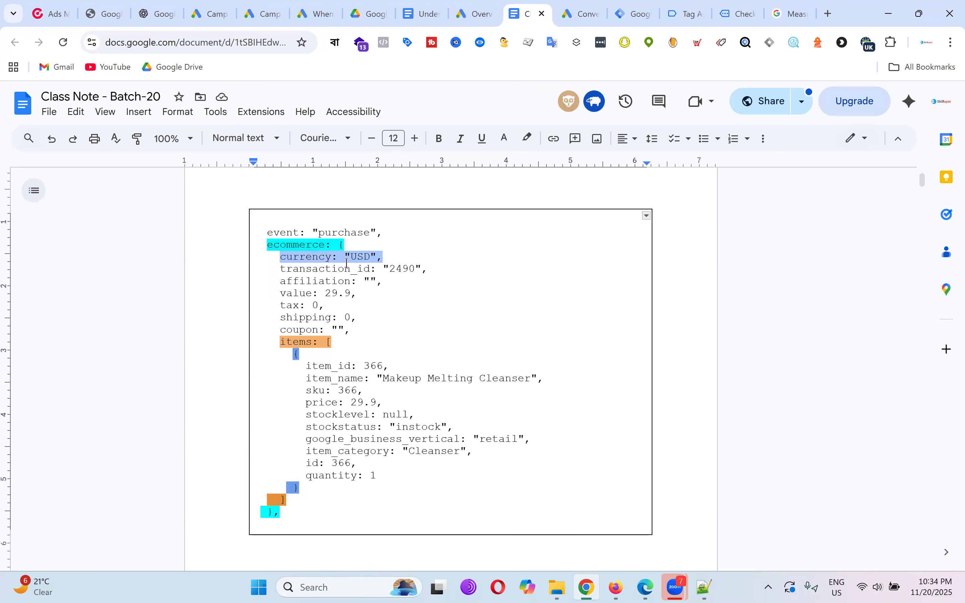
pyautogui.moveTo(285, 271); pyautogui.dragTo(389, 270)
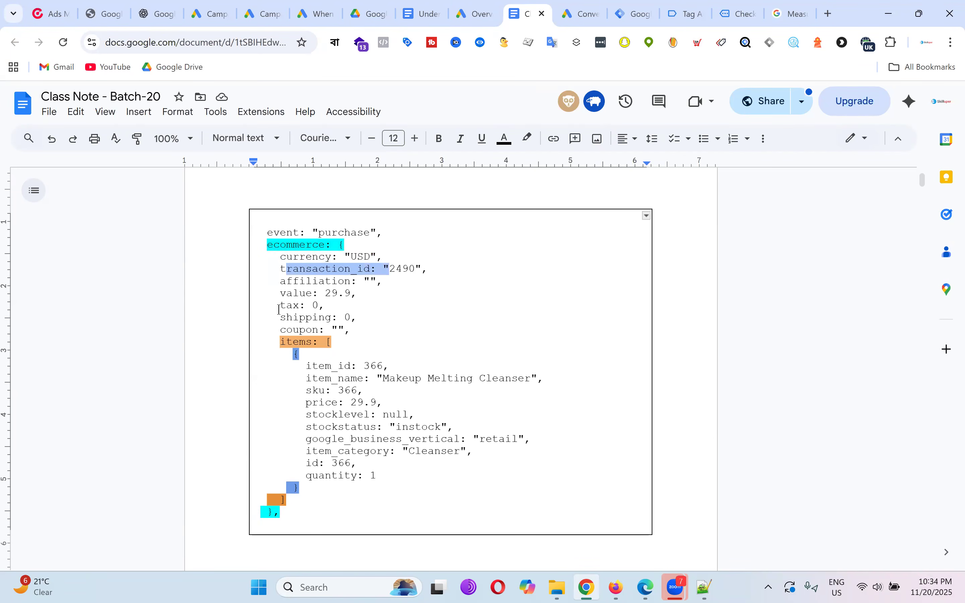
pyautogui.moveTo(281, 293); pyautogui.dragTo(361, 291)
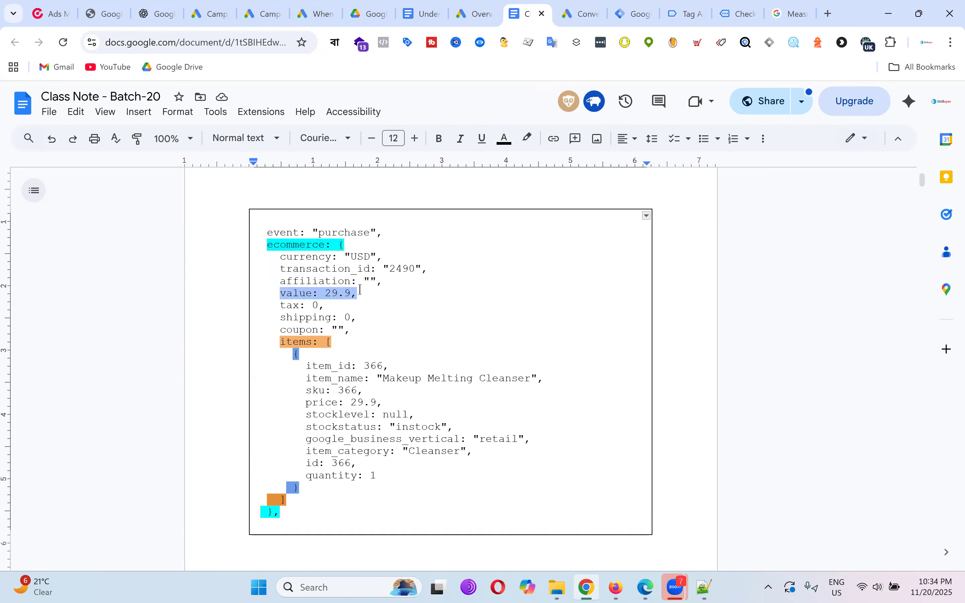
pyautogui.click(353, 330)
pyautogui.moveTo(286, 342); pyautogui.dragTo(364, 489)
pyautogui.click(271, 245)
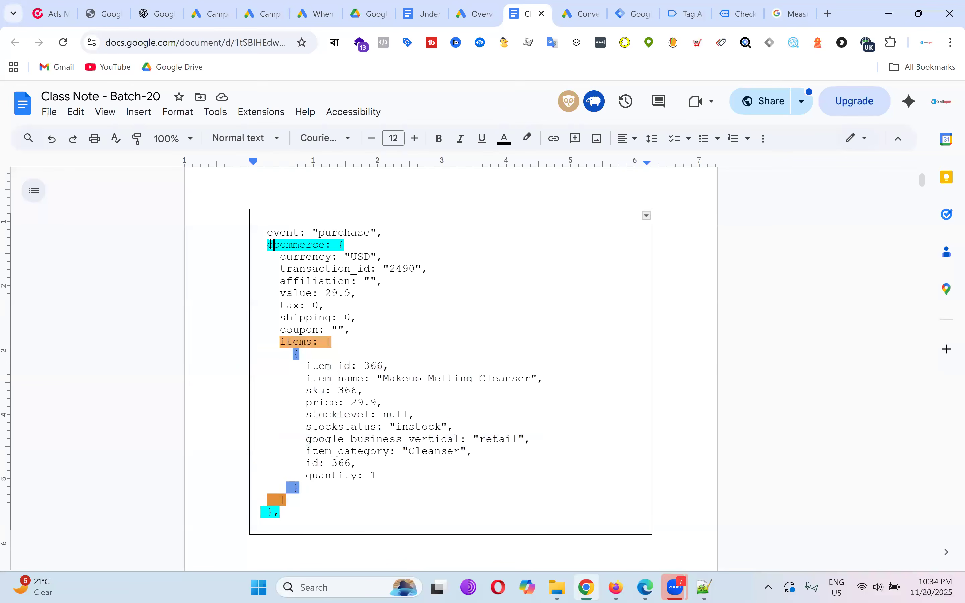
pyautogui.moveTo(272, 245); pyautogui.dragTo(392, 506)
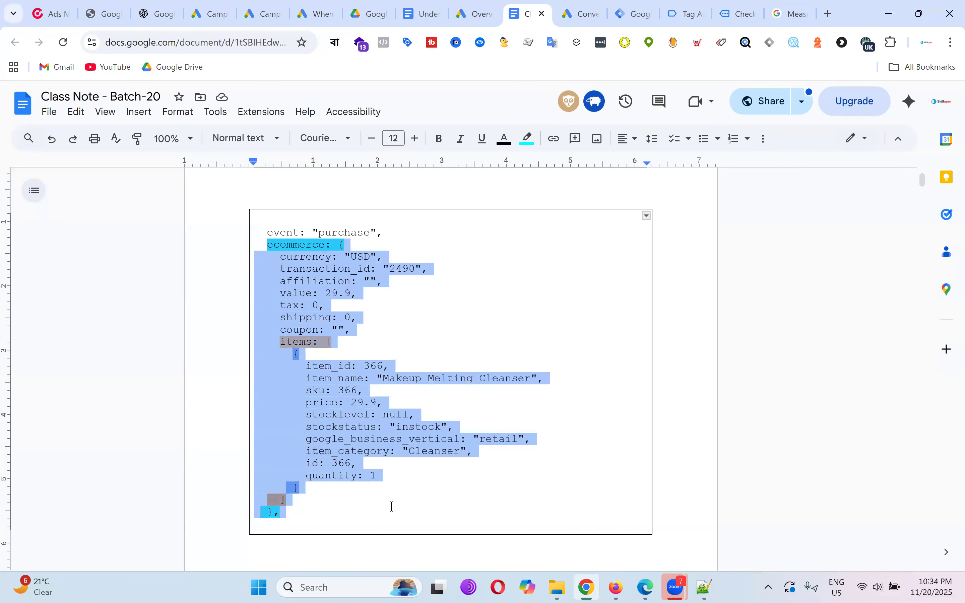
pyautogui.click(500, 330)
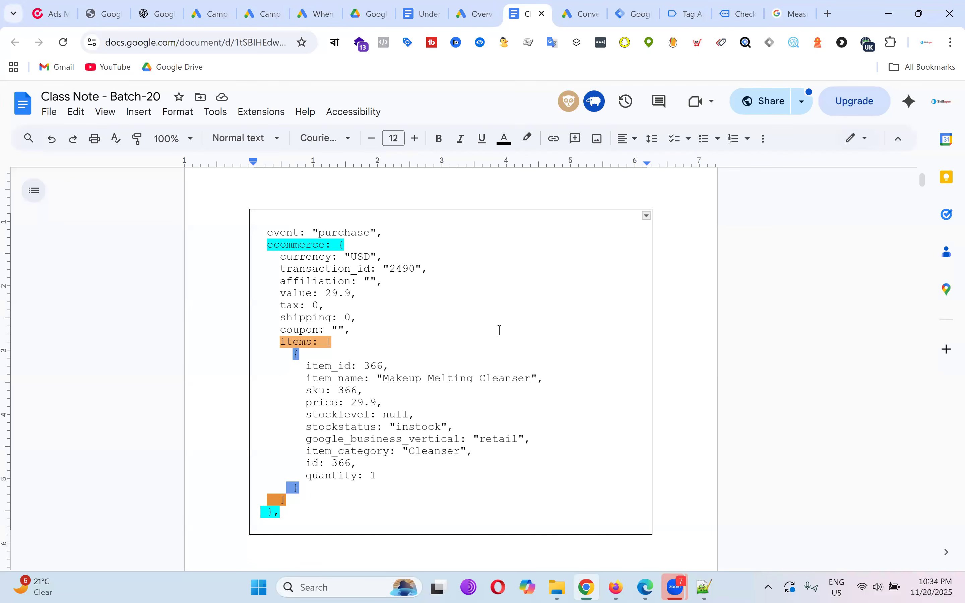
# Select the item details, ecommerce block and whole purchase data layer code, then view Tag Assistant.
pyautogui.moveTo(298, 369); pyautogui.dragTo(446, 499)
pyautogui.click(471, 327)
pyautogui.moveTo(264, 245); pyautogui.dragTo(348, 248)
pyautogui.click(352, 250)
pyautogui.moveTo(274, 259); pyautogui.dragTo(397, 498)
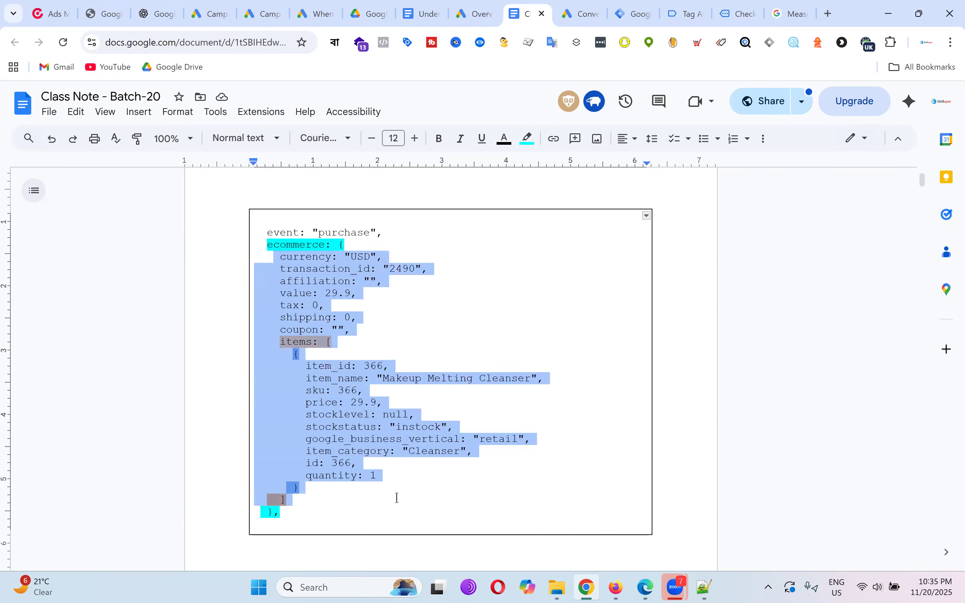
pyautogui.click(406, 310)
pyautogui.moveTo(267, 245); pyautogui.dragTo(403, 524)
pyautogui.click(471, 344)
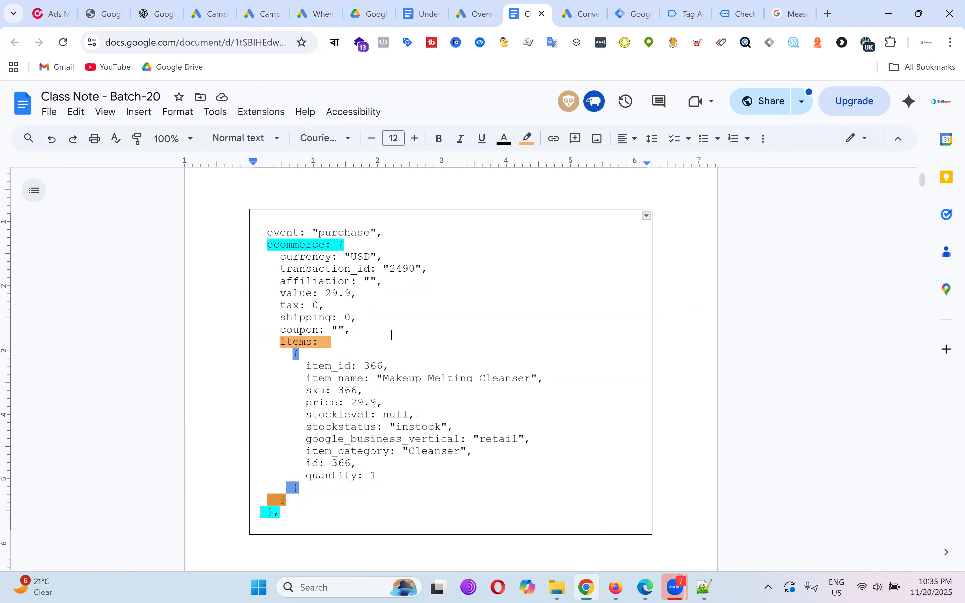
pyautogui.moveTo(265, 231); pyautogui.dragTo(429, 513)
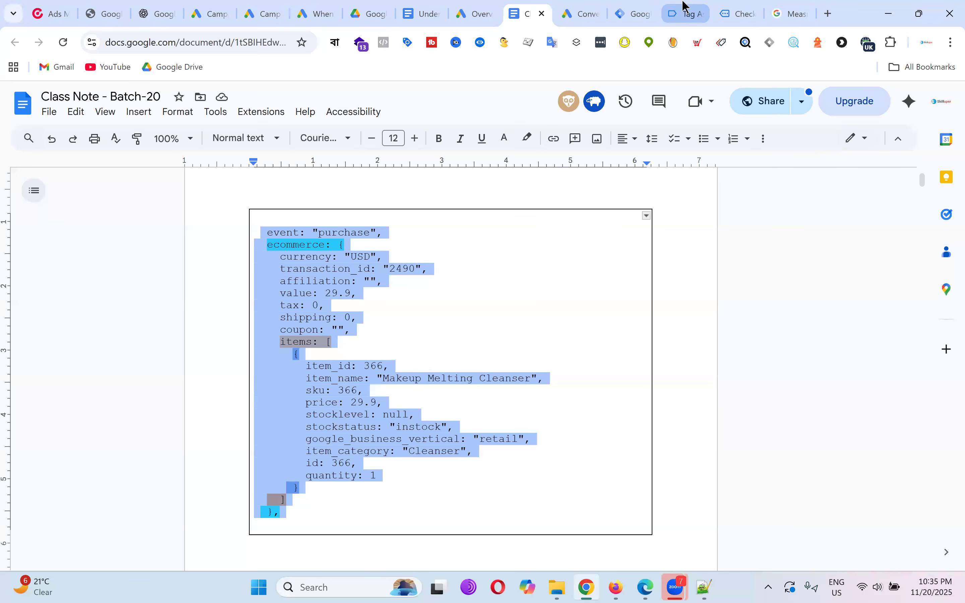
pyautogui.click(683, 13)
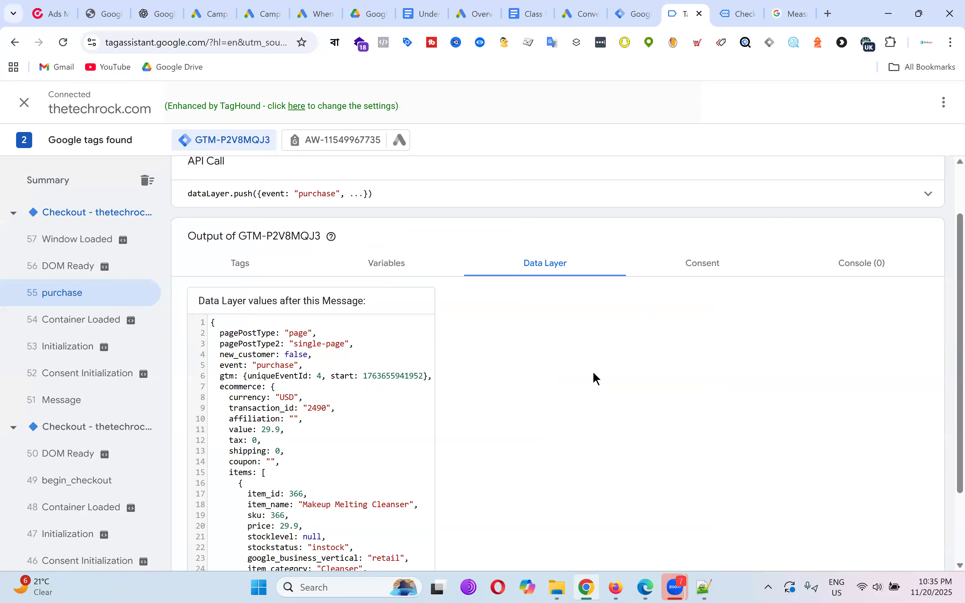
# Point out currency USD, transaction_id and value 29.9 in the Data Layer tab.
pyautogui.moveTo(234, 398); pyautogui.dragTo(300, 400)
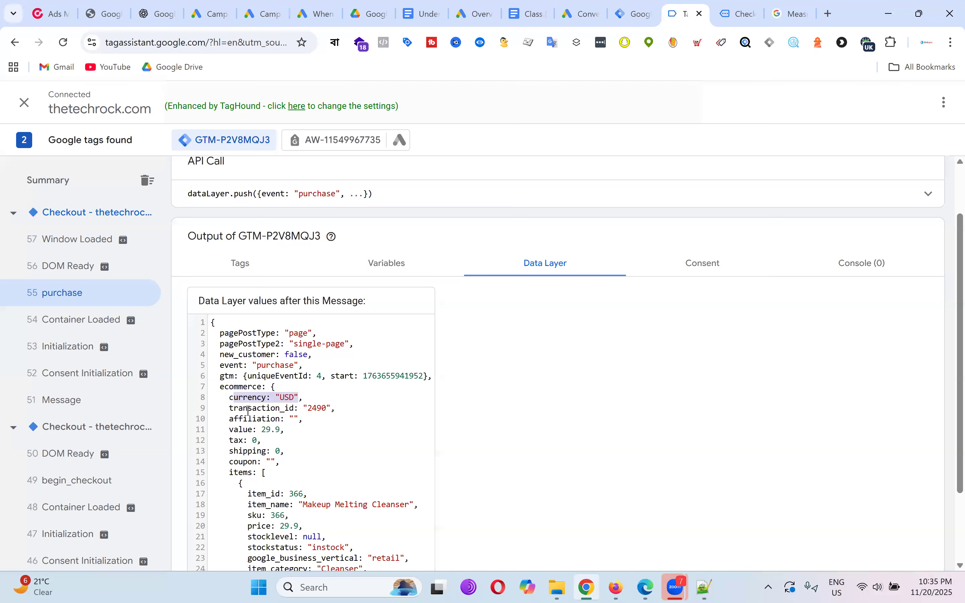
pyautogui.moveTo(229, 408); pyautogui.dragTo(349, 407)
pyautogui.moveTo(229, 429); pyautogui.dragTo(326, 431)
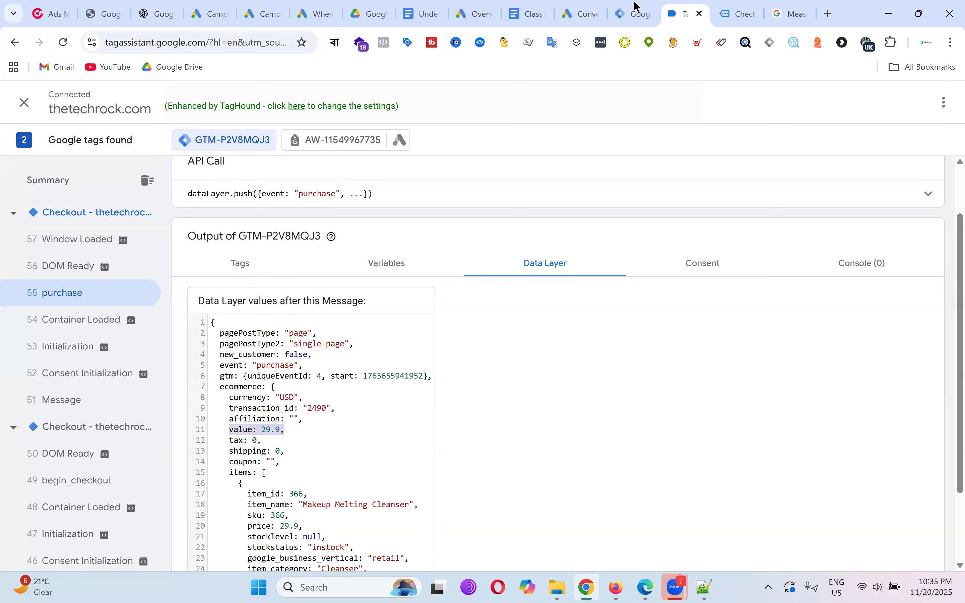
# Show the empty Conversion Value, Transaction ID and Currency Code fields in Gads - Purchase - Tag.
pyautogui.click(634, 12)
pyautogui.click(306, 283)
pyautogui.click(328, 337)
pyautogui.click(335, 377)
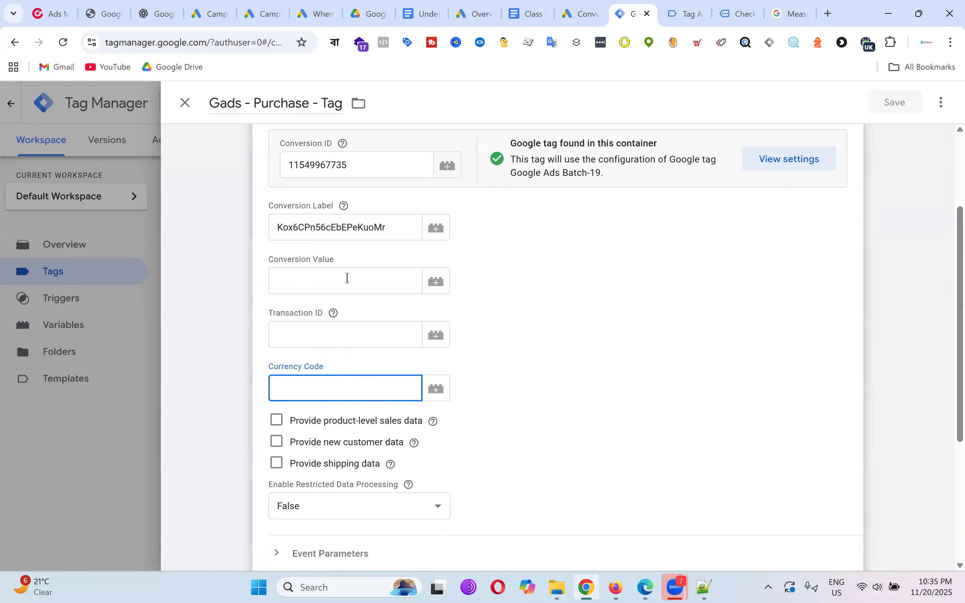
pyautogui.click(347, 278)
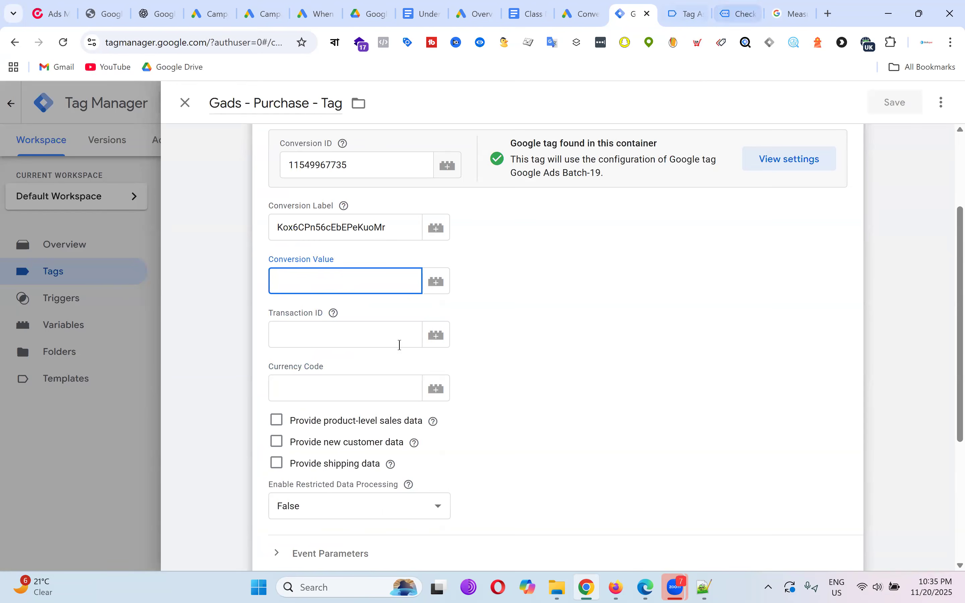
pyautogui.click(333, 313)
pyautogui.click(612, 245)
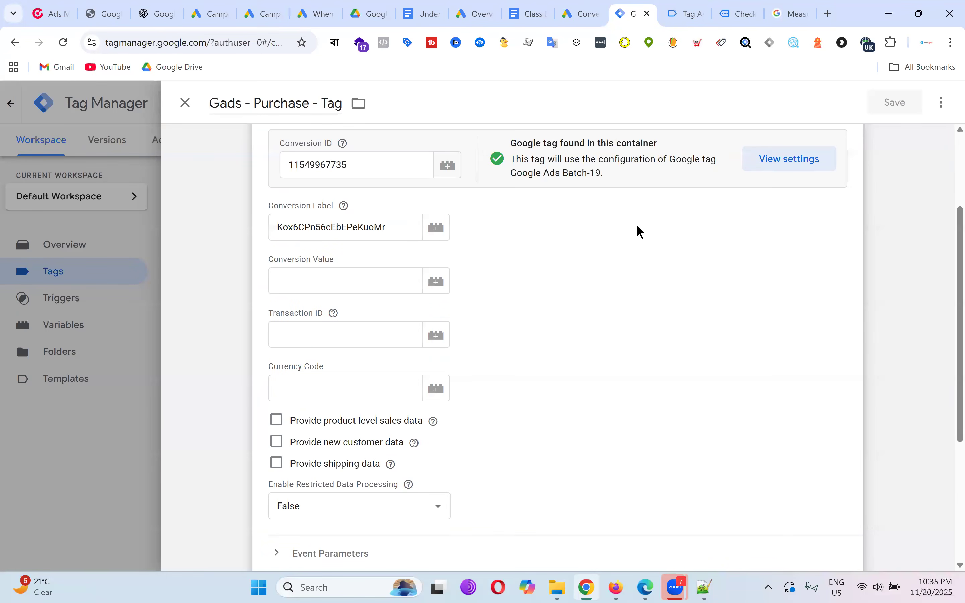
# Highlight the order total 29.90$ on the order-received page.
pyautogui.click(749, 6)
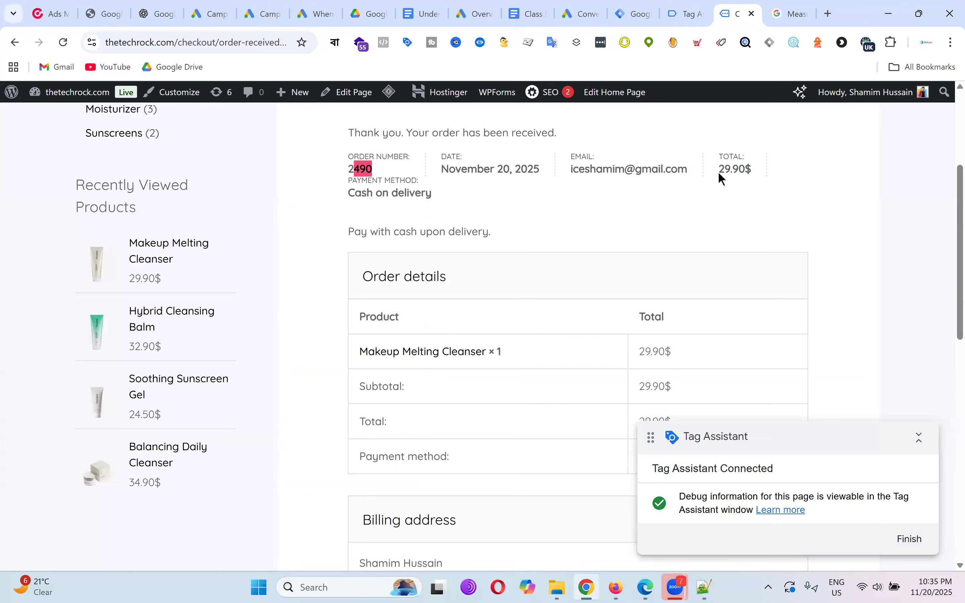
pyautogui.moveTo(719, 170); pyautogui.dragTo(748, 172)
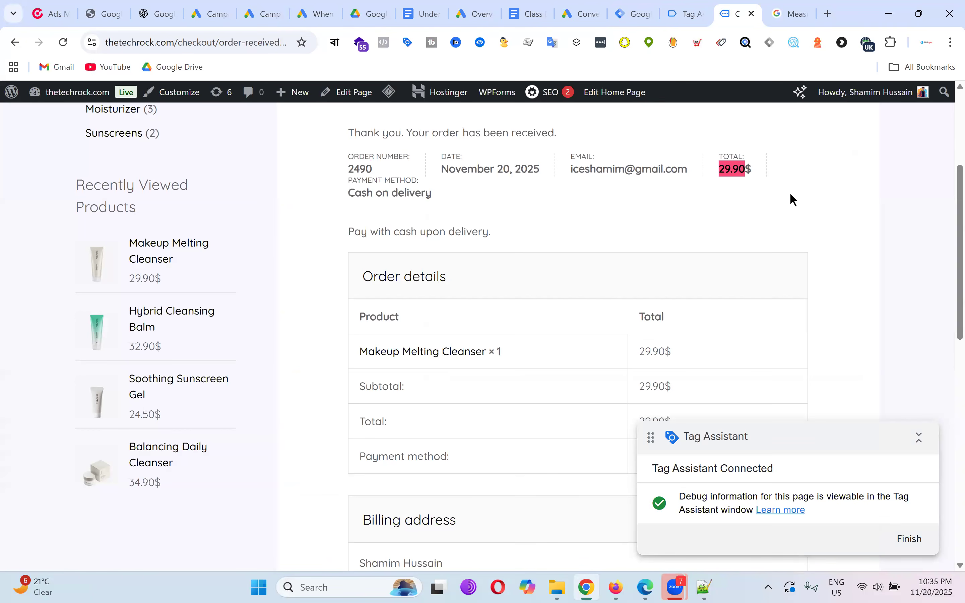
pyautogui.moveTo(720, 169); pyautogui.dragTo(754, 172)
pyautogui.click(752, 191)
pyautogui.moveTo(718, 171); pyautogui.dragTo(756, 172)
pyautogui.click(755, 206)
# Match the data layer's value 29.9 on line 11 to the total, then return to the tag editor.
pyautogui.click(689, 11)
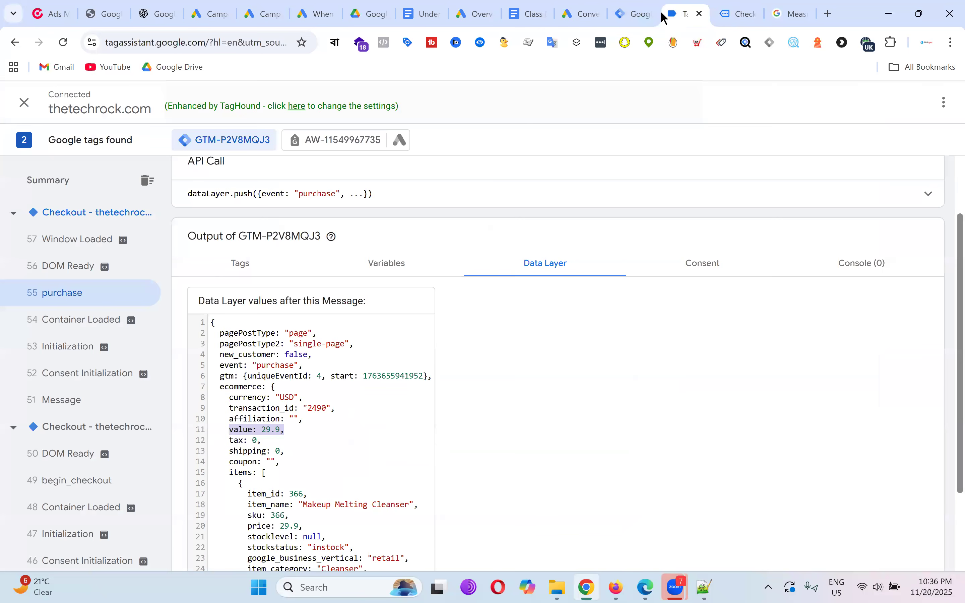
pyautogui.moveTo(230, 432); pyautogui.dragTo(280, 434)
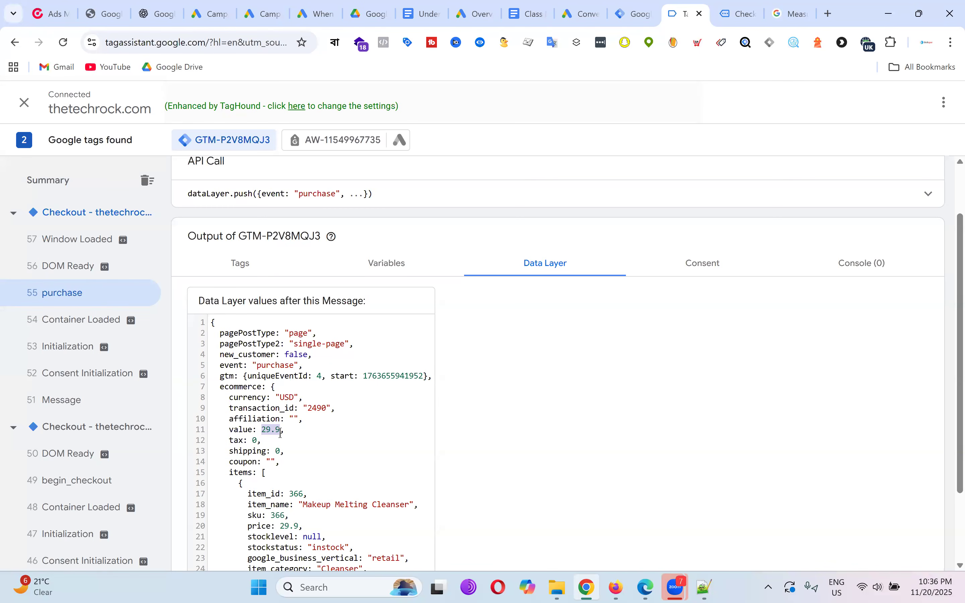
pyautogui.click(268, 427)
pyautogui.moveTo(262, 428); pyautogui.dragTo(281, 426)
pyautogui.click(636, 7)
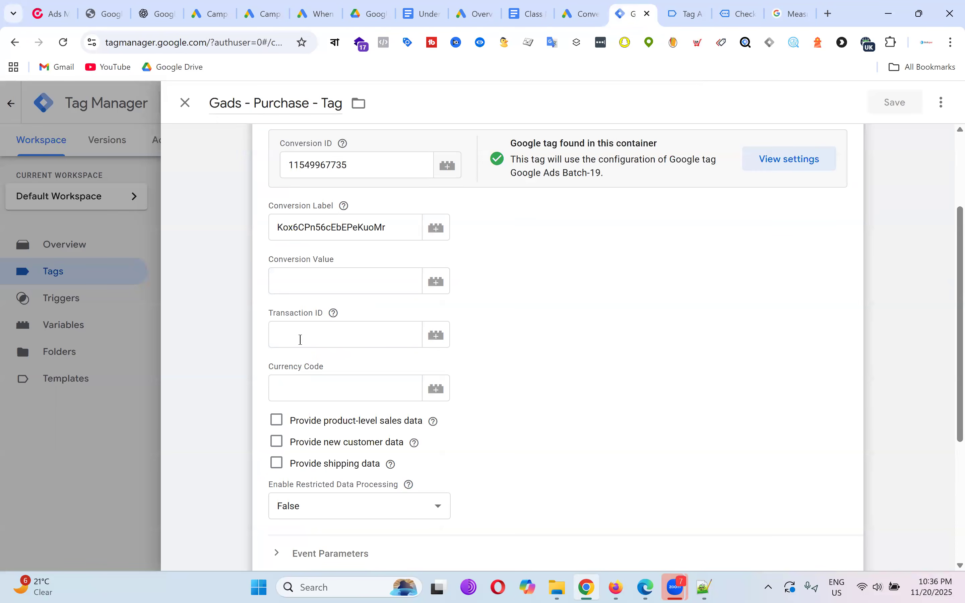
# Close the tag editor and open Variables, noting the Built-In and empty User-Defined sections.
pyautogui.click(184, 102)
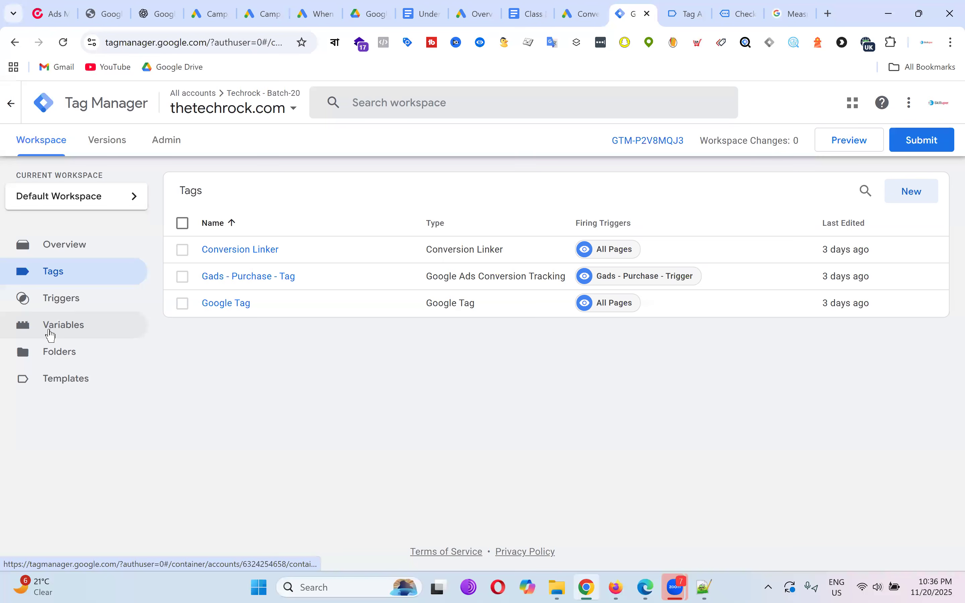
pyautogui.click(84, 333)
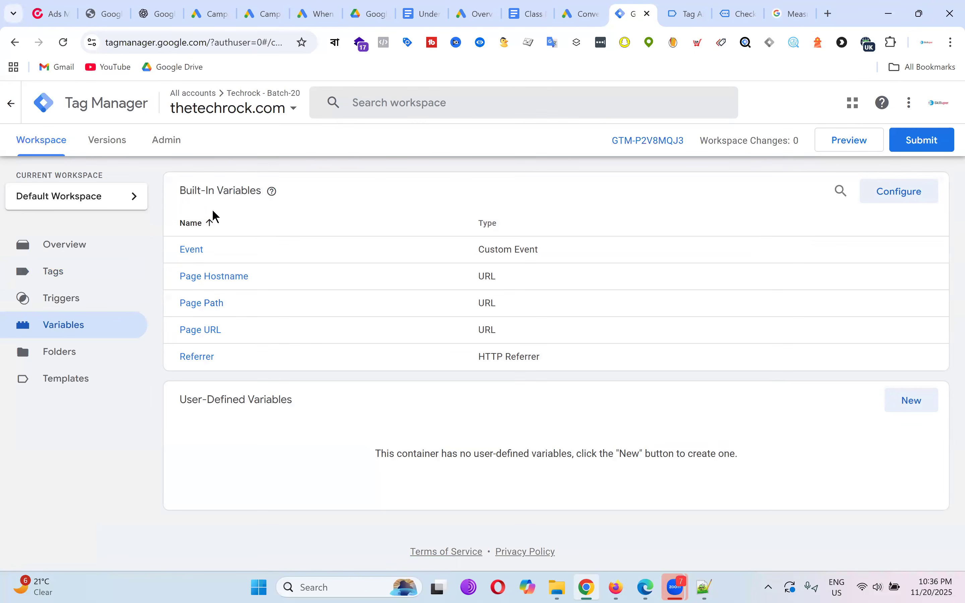
pyautogui.moveTo(172, 192); pyautogui.dragTo(260, 190)
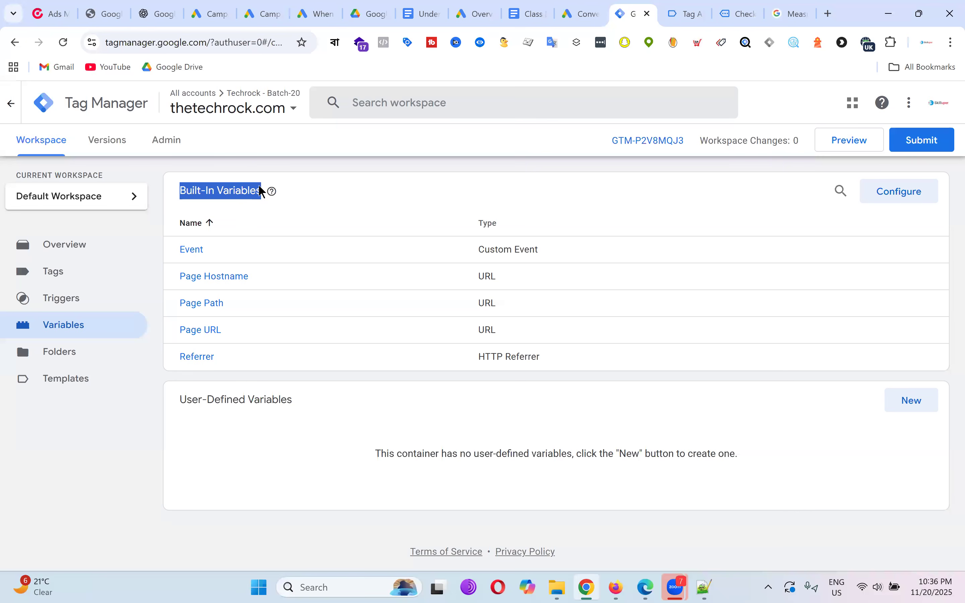
pyautogui.moveTo(179, 400); pyautogui.dragTo(295, 403)
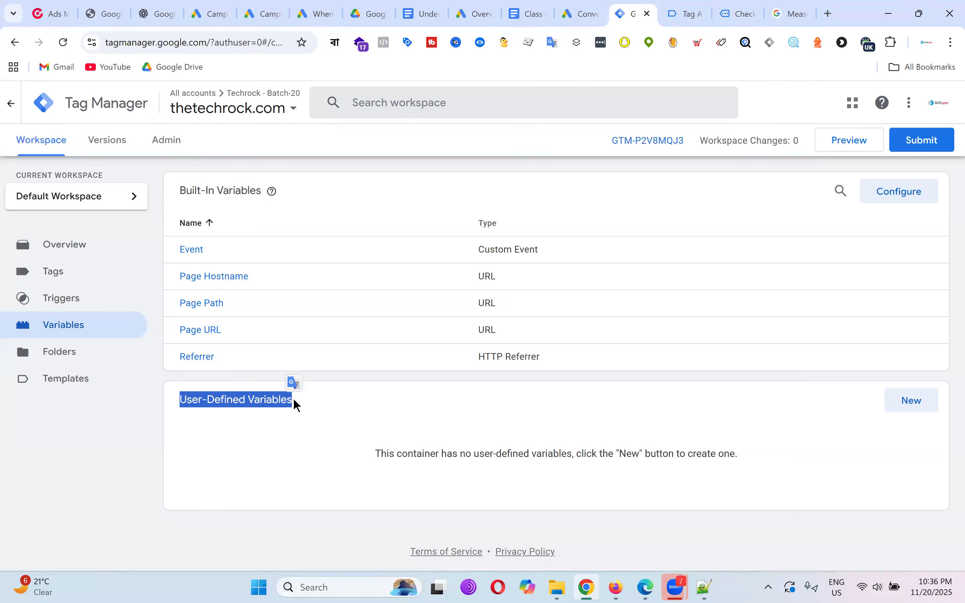
pyautogui.click(344, 203)
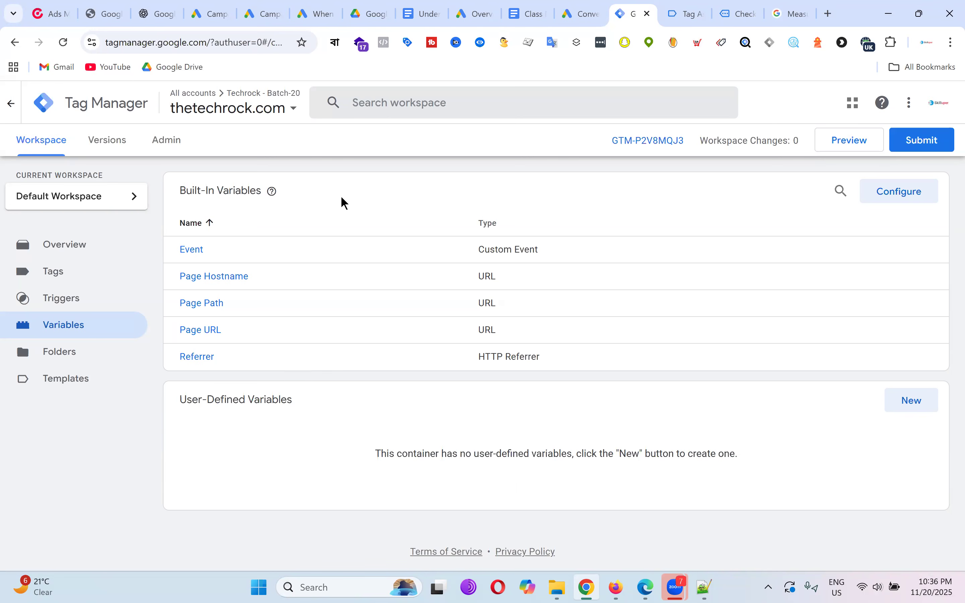
# Enable Environment Name, Container ID/Version, Random Number, HTML ID, Error Message/URL/Line and Debug Mode.
pyautogui.click(911, 201)
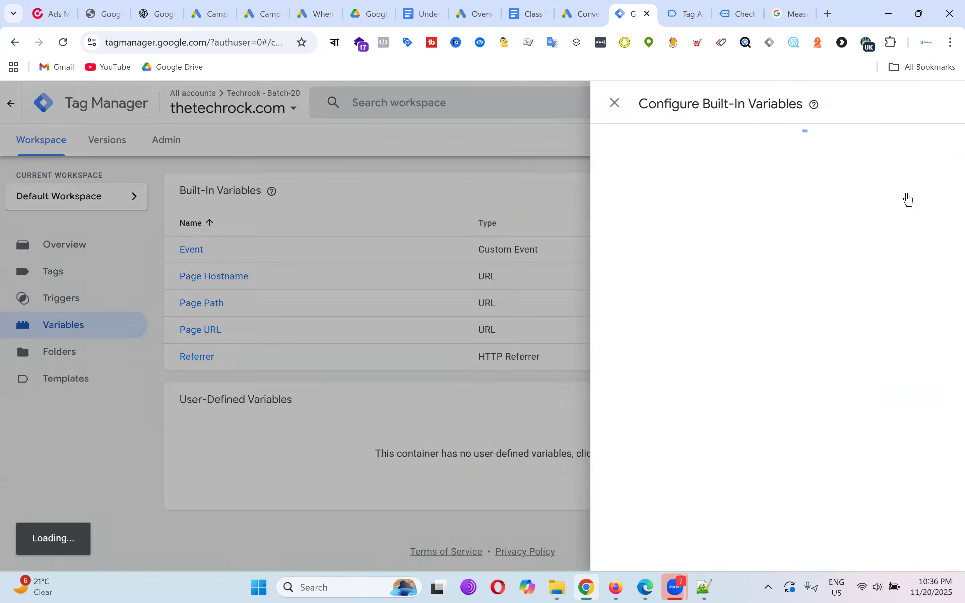
pyautogui.scroll(-1, 745, 286)
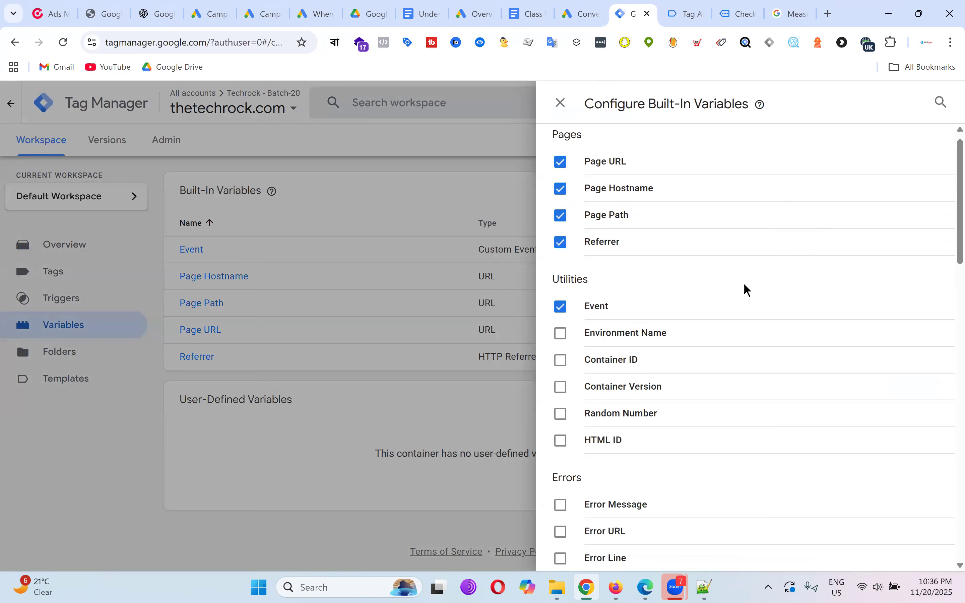
pyautogui.click(561, 280)
pyautogui.click(562, 306)
pyautogui.click(568, 340)
pyautogui.click(561, 360)
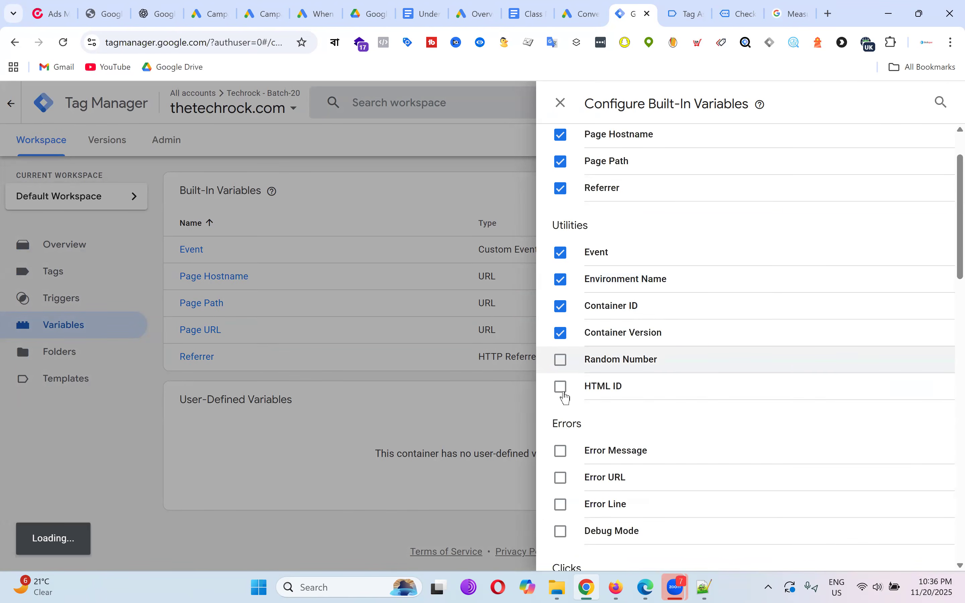
pyautogui.click(561, 389)
pyautogui.scroll(-2, 724, 341)
pyautogui.click(601, 329)
pyautogui.click(606, 352)
pyautogui.click(610, 373)
pyautogui.click(616, 397)
# Enable the Click Element, Classes, Target, URL and Text variables.
pyautogui.scroll(-3, 714, 359)
pyautogui.scroll(-1, 716, 362)
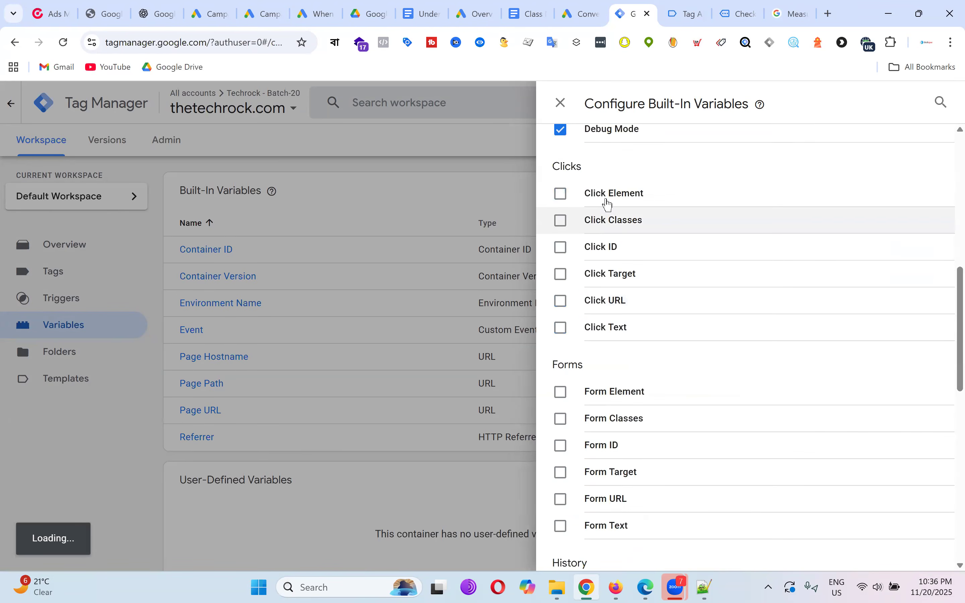
pyautogui.click(604, 197)
pyautogui.click(599, 222)
pyautogui.click(612, 279)
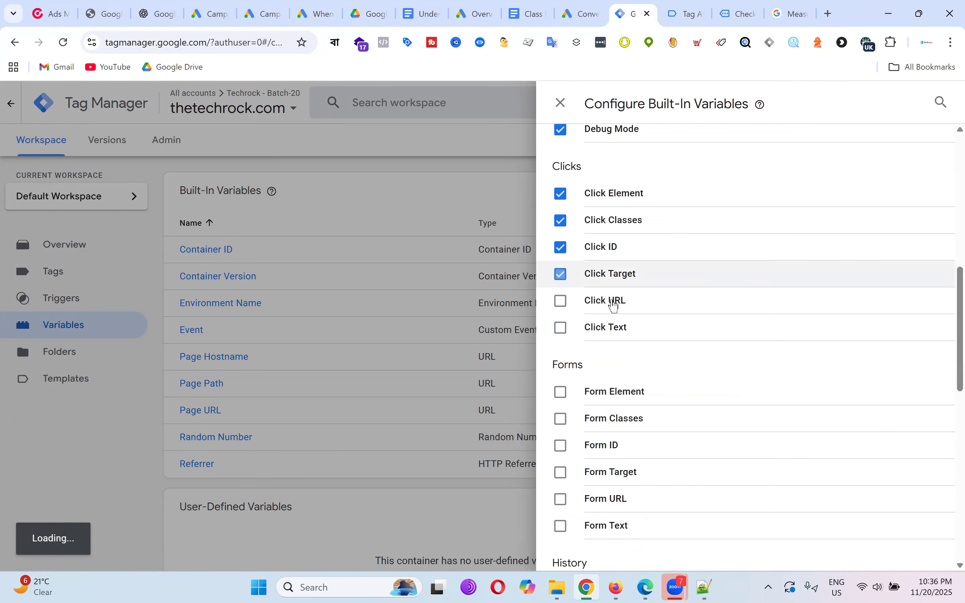
pyautogui.click(612, 302)
pyautogui.click(610, 330)
# Enable all Form variables and the History fragment, state and source variables.
pyautogui.scroll(-3, 752, 280)
pyautogui.click(621, 197)
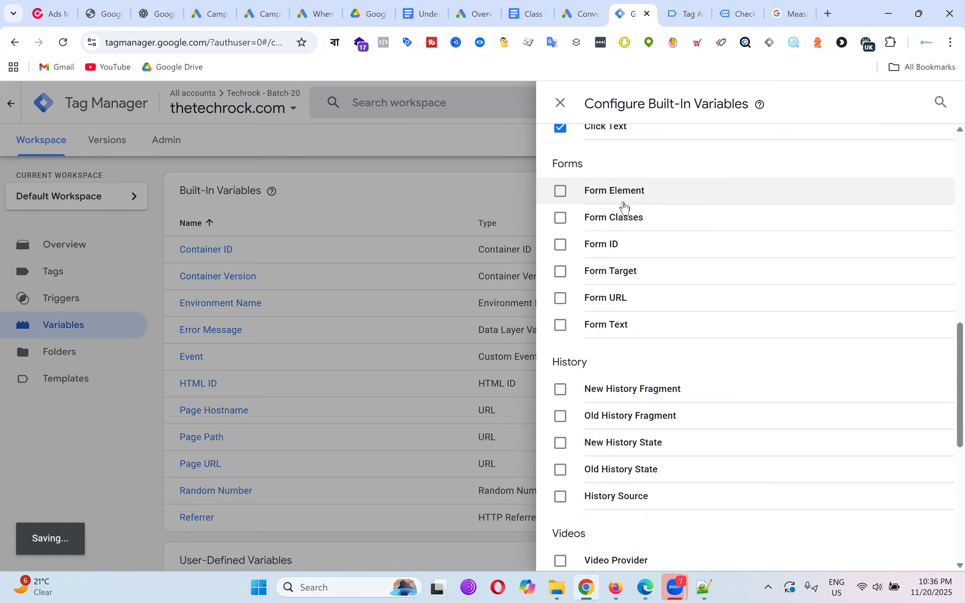
pyautogui.click(622, 219)
pyautogui.click(616, 245)
pyautogui.click(621, 275)
pyautogui.click(611, 298)
pyautogui.click(628, 326)
pyautogui.click(630, 389)
pyautogui.click(620, 417)
pyautogui.click(618, 442)
pyautogui.click(613, 481)
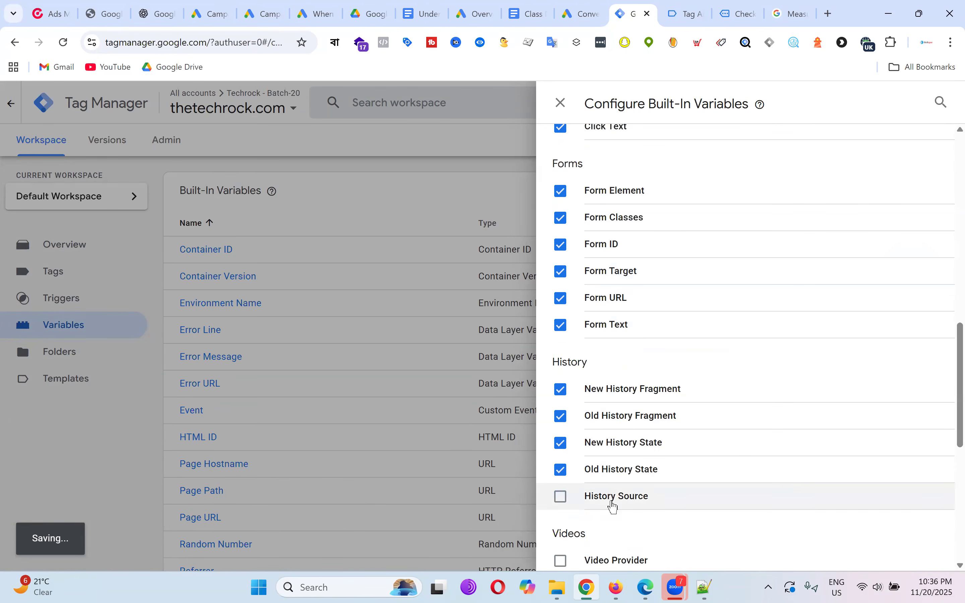
pyautogui.click(612, 503)
# Enable Video Provider, Status, URL, Current Time, Duration and Title.
pyautogui.scroll(-3, 747, 280)
pyautogui.click(652, 358)
pyautogui.click(623, 396)
pyautogui.click(622, 413)
pyautogui.moveTo(610, 439); pyautogui.dragTo(624, 482)
pyautogui.click(625, 492)
pyautogui.click(589, 473)
pyautogui.click(610, 439)
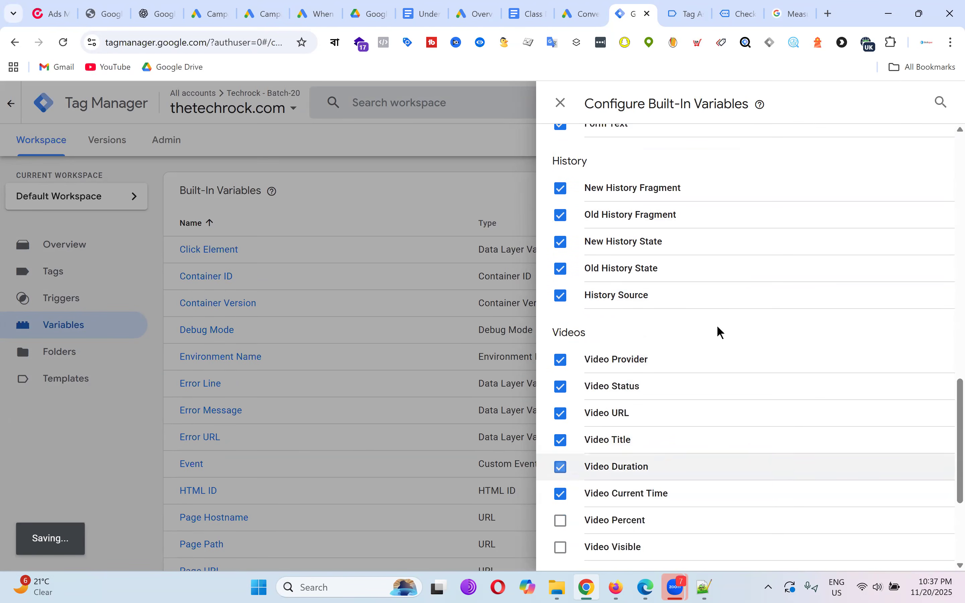
# Enable Scroll Direction/Depth, Video Percent/Visible, Percent Visible and On-Screen Duration, then close the panel.
pyautogui.scroll(-4, 717, 332)
pyautogui.click(629, 465)
pyautogui.click(631, 431)
pyautogui.click(628, 413)
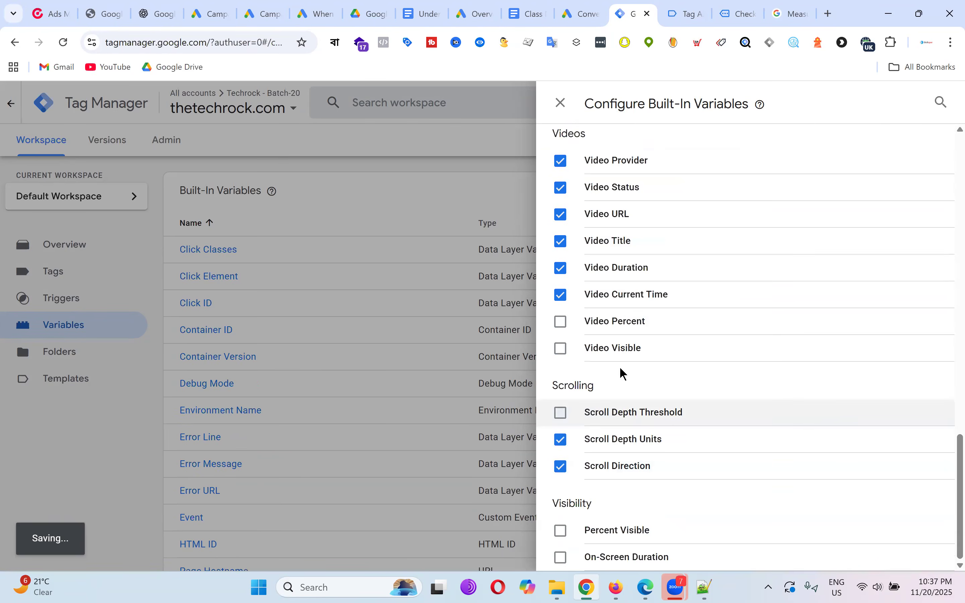
pyautogui.click(621, 325)
pyautogui.click(622, 348)
pyautogui.click(618, 540)
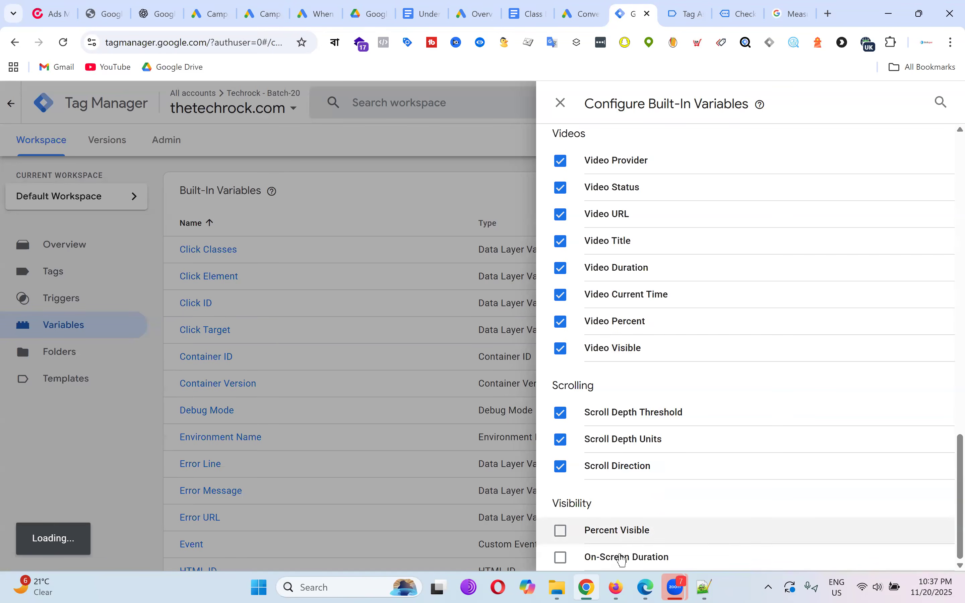
pyautogui.click(621, 555)
pyautogui.click(561, 103)
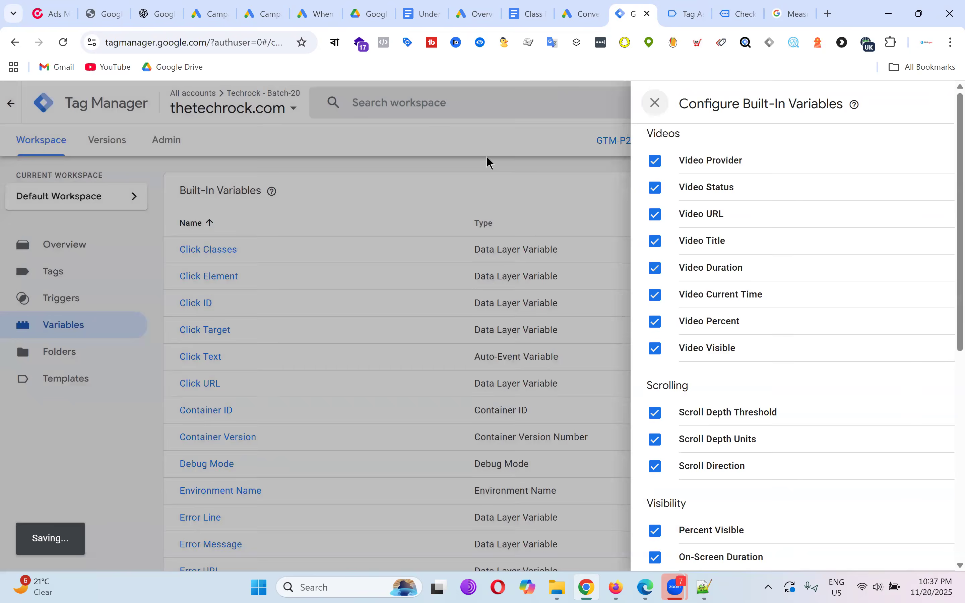
# Scroll through the newly enabled built-in variables on the Variables page.
pyautogui.scroll(-10, 435, 299)
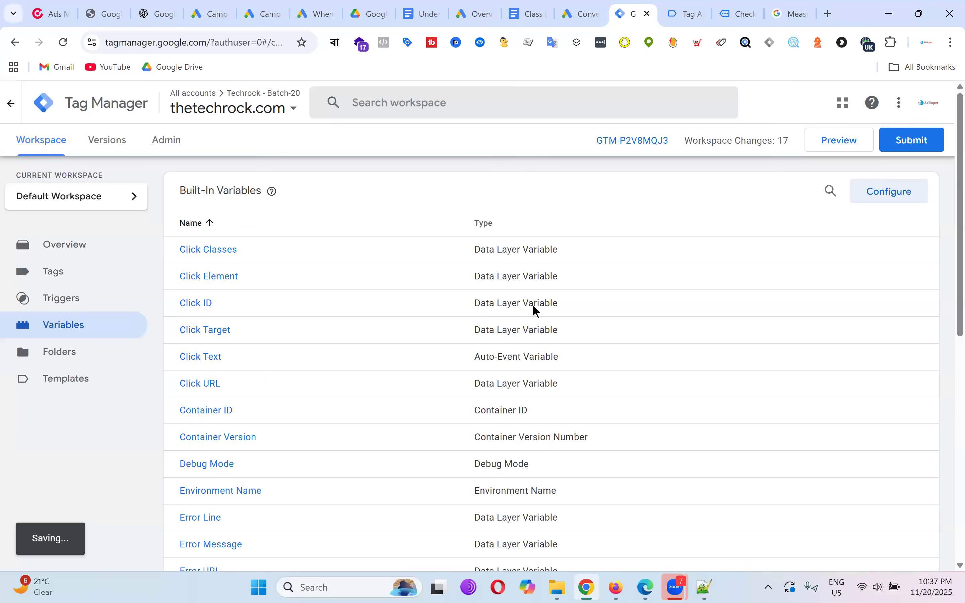
pyautogui.scroll(-10, 533, 305)
pyautogui.moveTo(180, 435); pyautogui.dragTo(291, 443)
pyautogui.scroll(6, 338, 394)
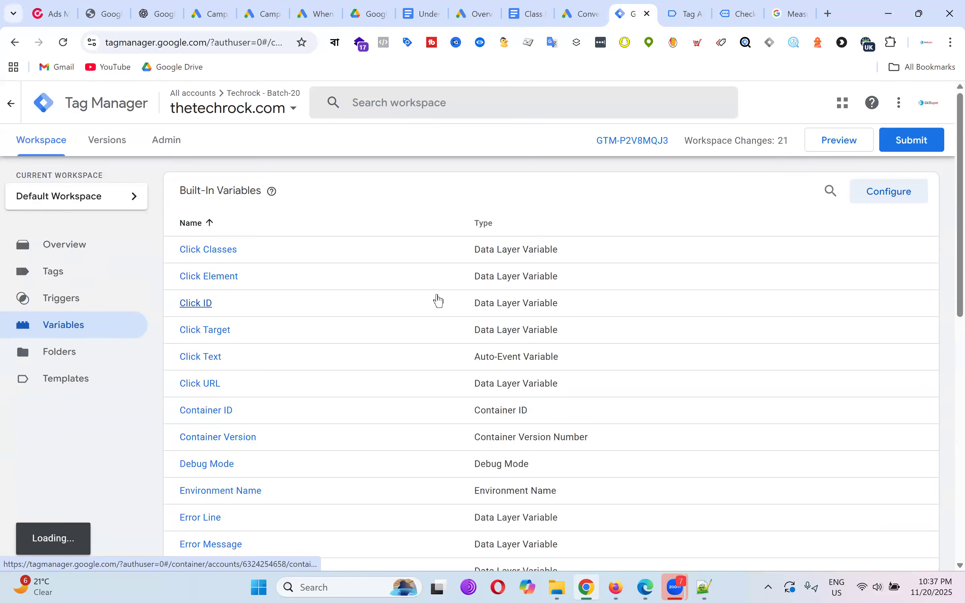
pyautogui.scroll(-10, 439, 300)
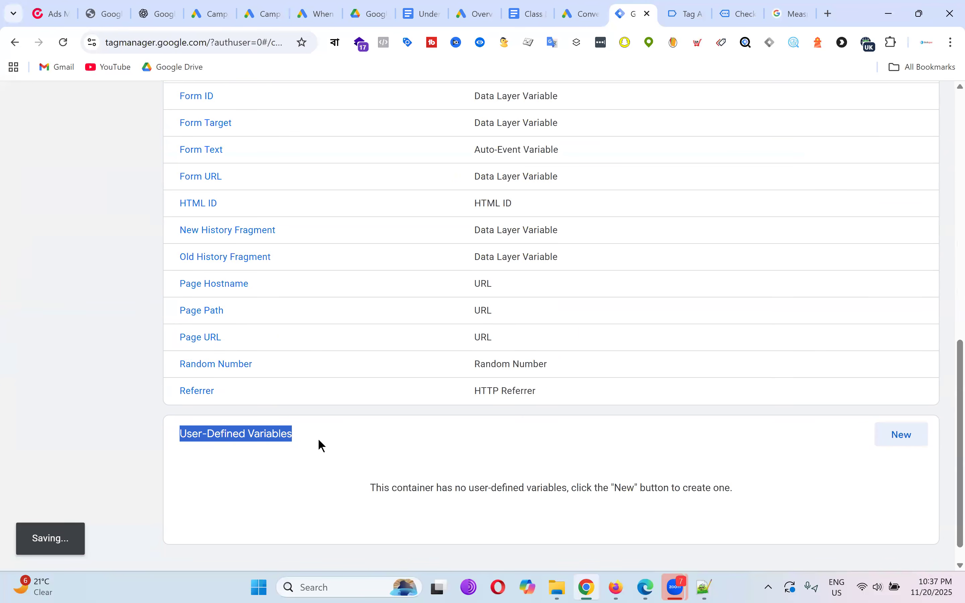
pyautogui.moveTo(318, 475)
pyautogui.mouseDown()
pyautogui.moveTo(199, 468)
pyautogui.moveTo(324, 491)
pyautogui.mouseUp()
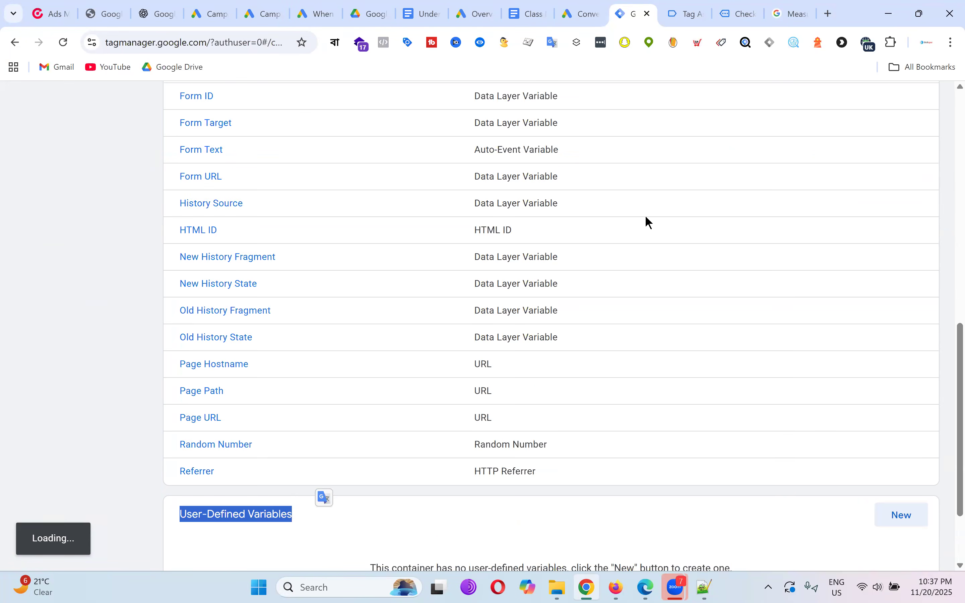
pyautogui.scroll(-3, 778, 223)
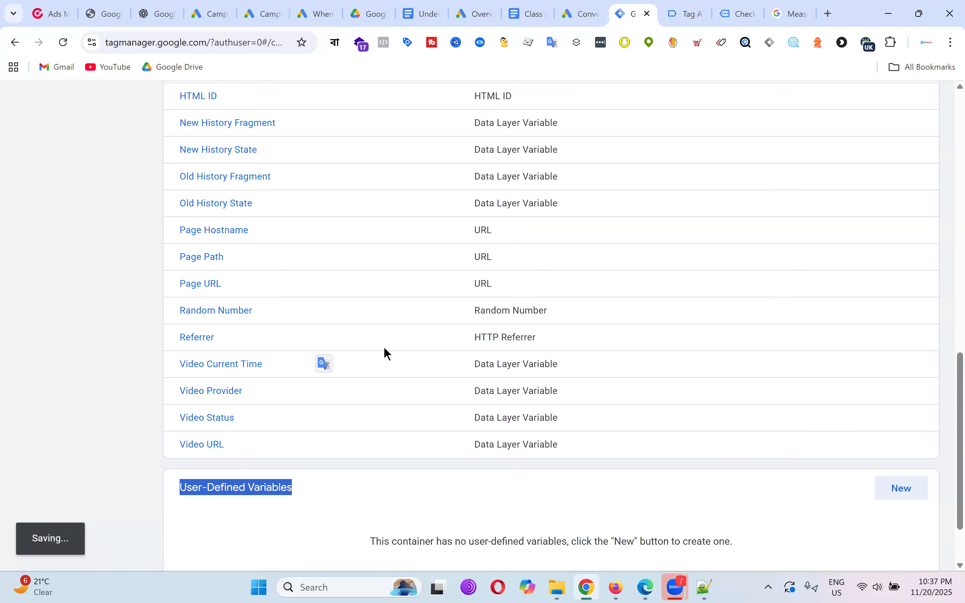
pyautogui.scroll(15, 274, 259)
pyautogui.scroll(-6, 250, 263)
pyautogui.scroll(-9, 241, 264)
pyautogui.scroll(-4, 242, 315)
pyautogui.scroll(18, 244, 335)
pyautogui.scroll(-18, 244, 196)
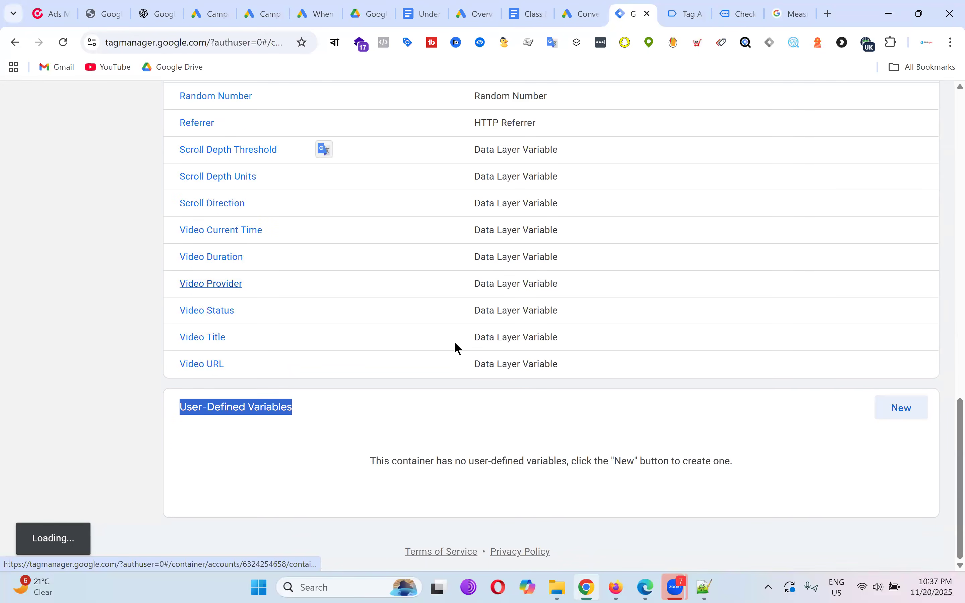
# Glance at the purchase data layer, then highlight the empty User-Defined Variables heading.
pyautogui.click(702, 9)
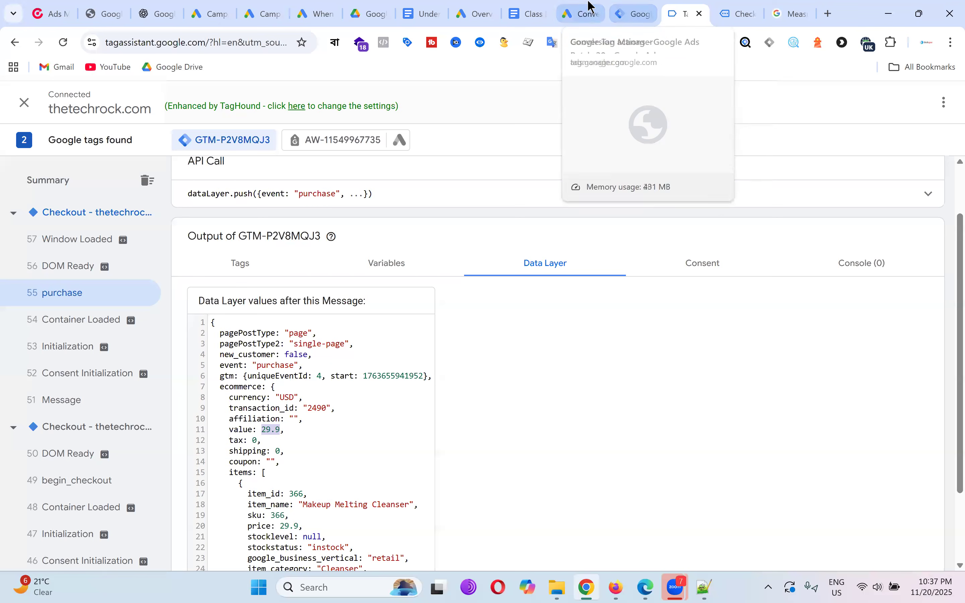
pyautogui.click(644, 6)
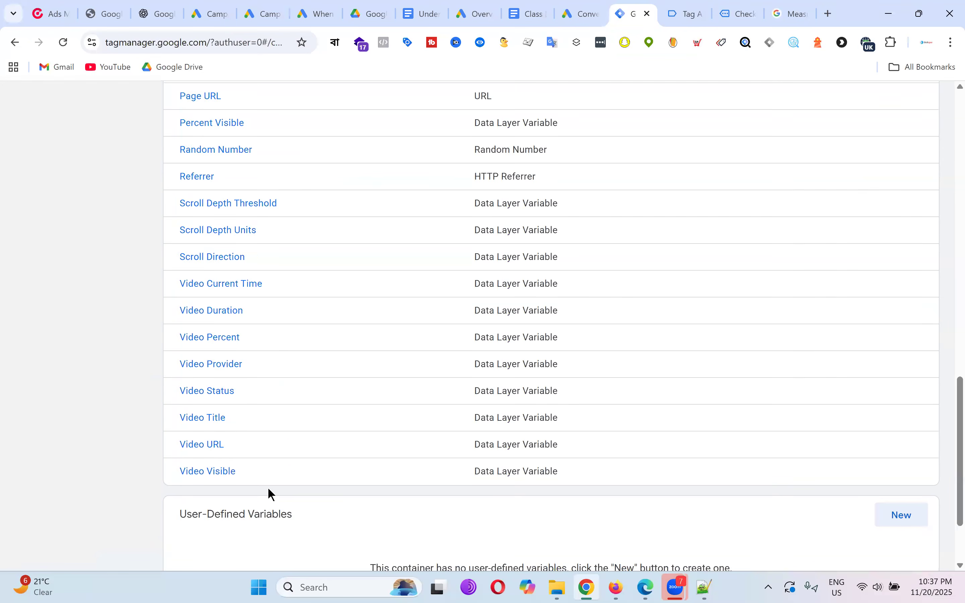
pyautogui.scroll(-3, 246, 448)
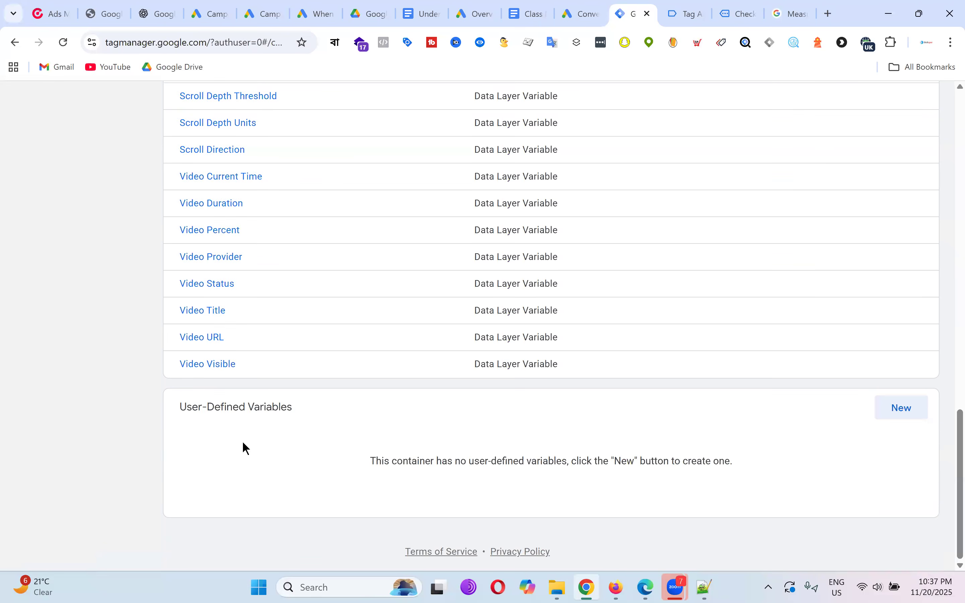
pyautogui.tripleClick(218, 406)
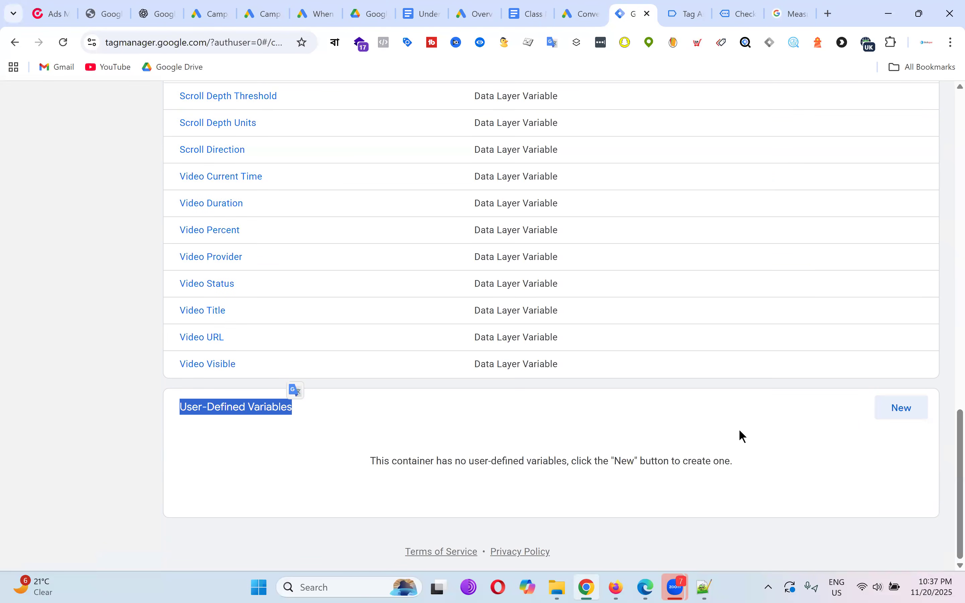
# Start a new user-defined variable and browse the variable type list.
pyautogui.click(911, 418)
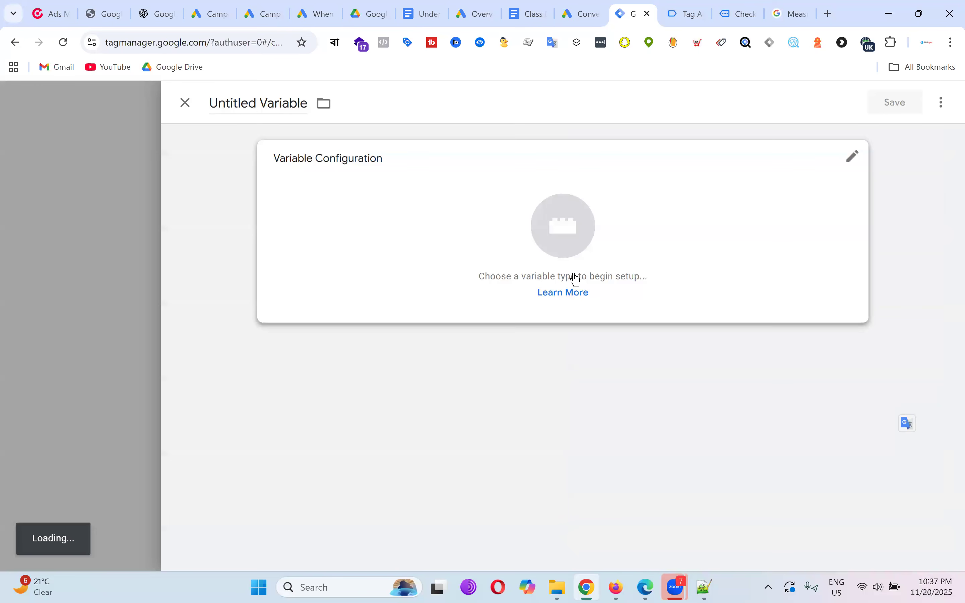
pyautogui.click(571, 246)
pyautogui.scroll(-15, 715, 217)
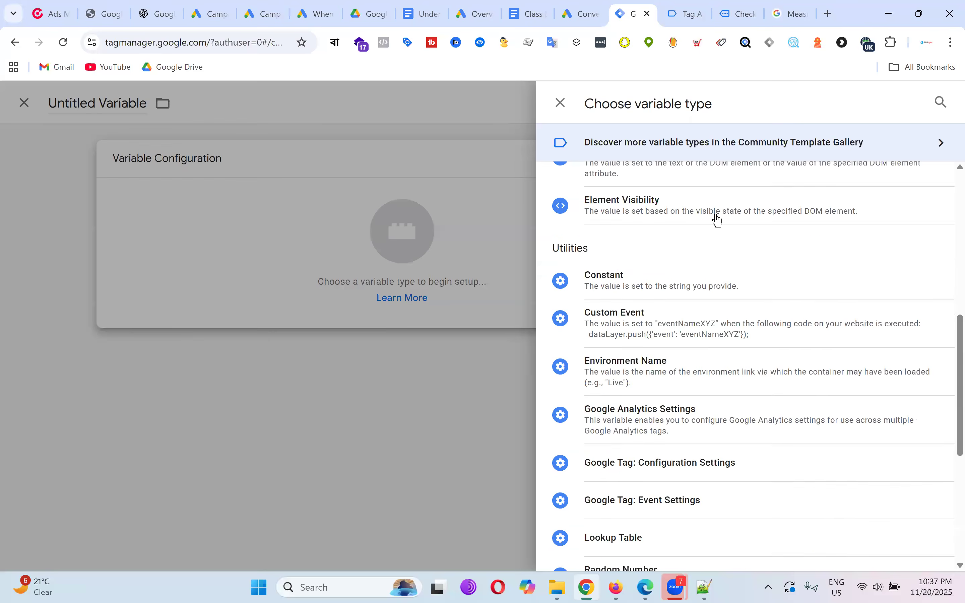
pyautogui.scroll(15, 740, 448)
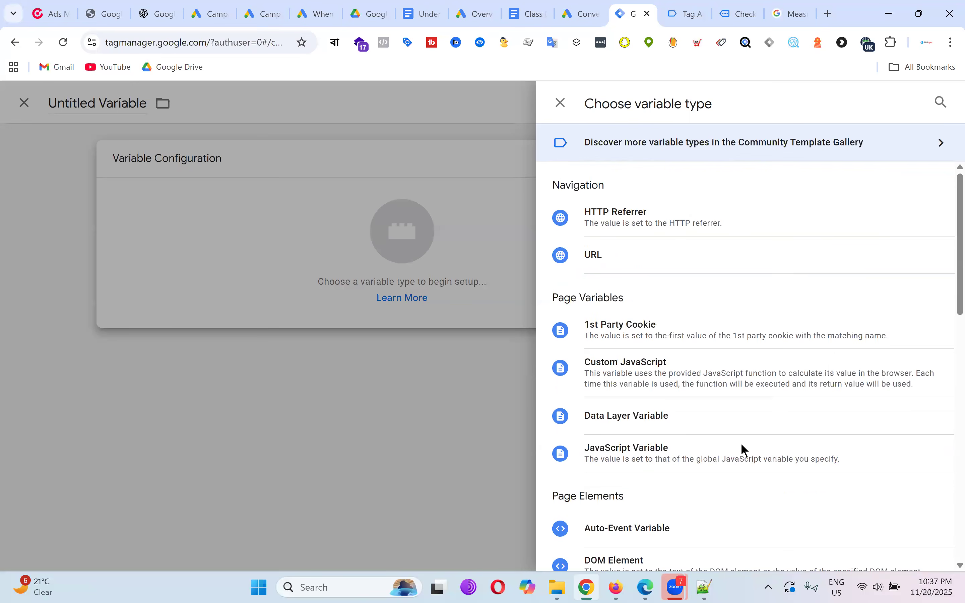
pyautogui.scroll(-9, 719, 269)
pyautogui.scroll(-8, 756, 236)
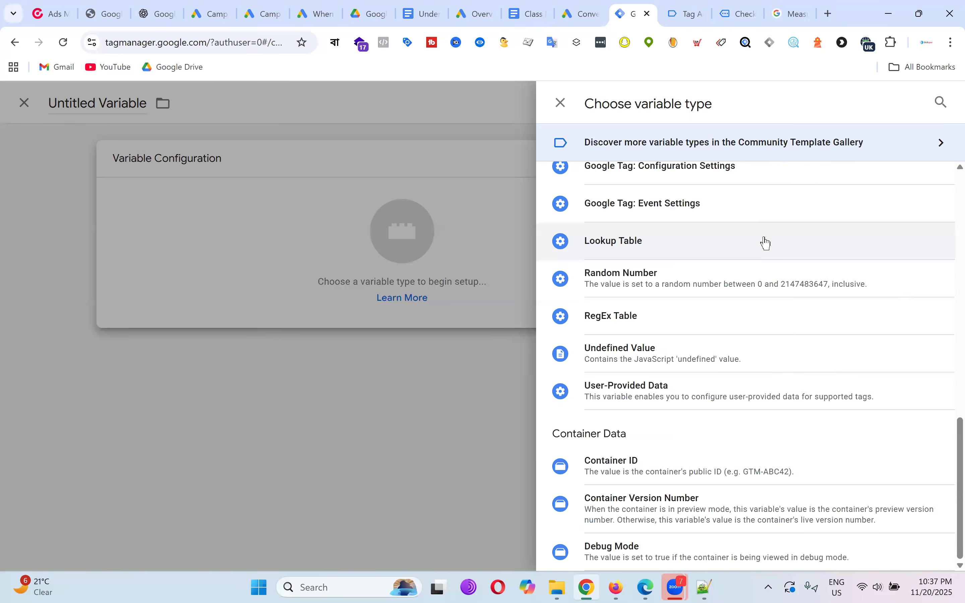
pyautogui.scroll(15, 838, 439)
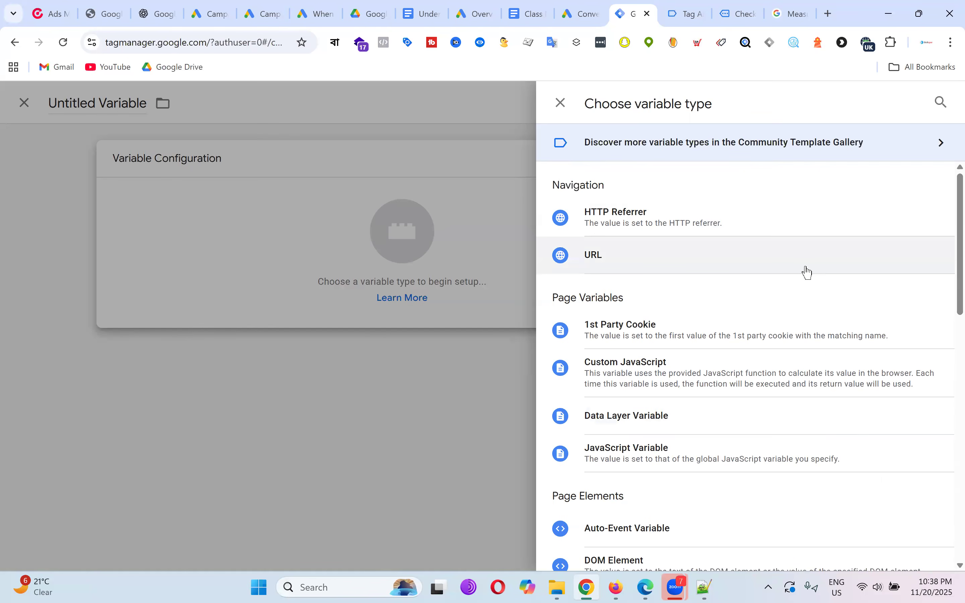
pyautogui.scroll(-3, 812, 273)
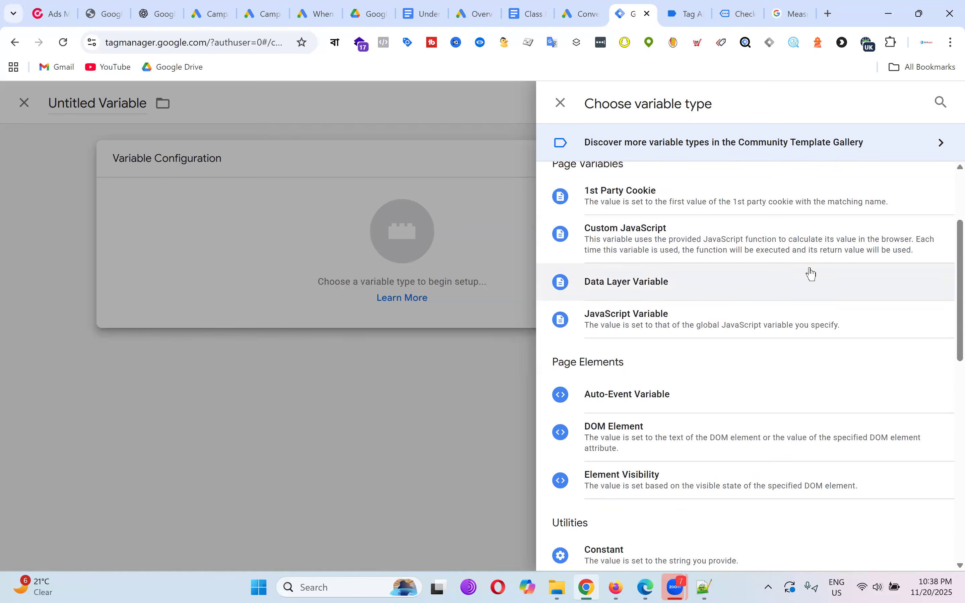
# After checking the purchase data layer, choose Data Layer Variable and bring up the class notes.
pyautogui.click(694, 8)
pyautogui.scroll(-3, 260, 369)
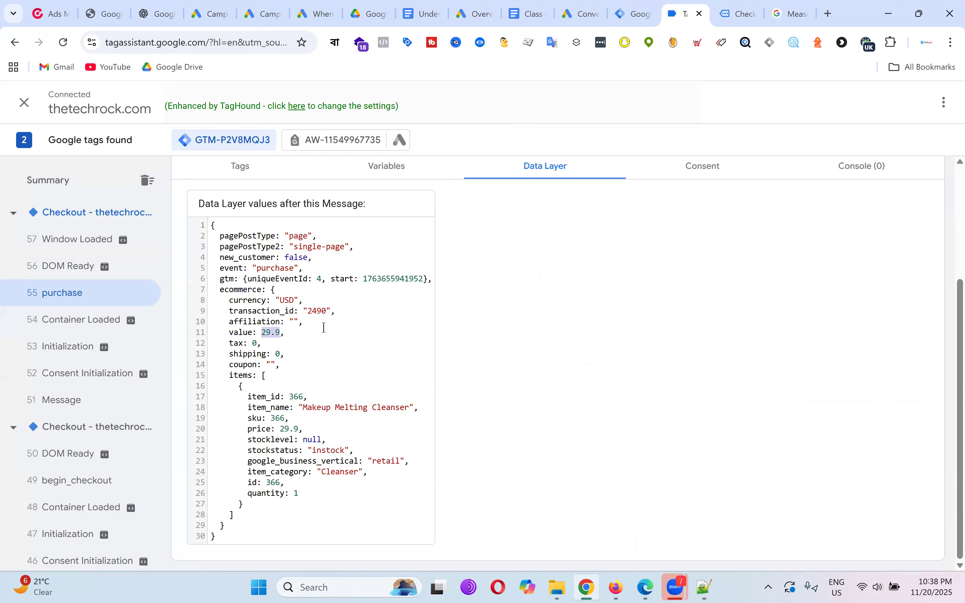
pyautogui.click(650, 11)
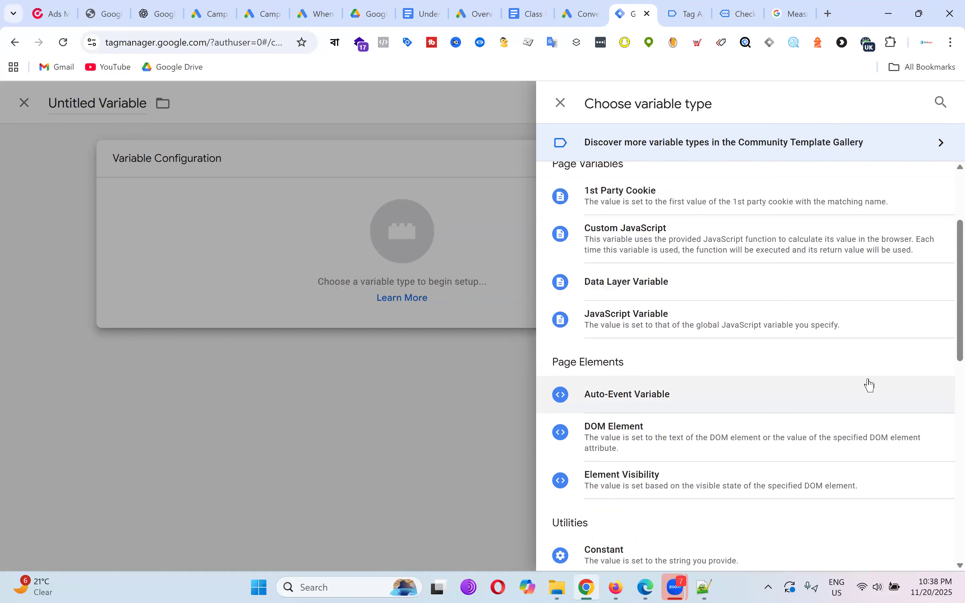
pyautogui.scroll(-3, 793, 379)
pyautogui.scroll(3, 678, 339)
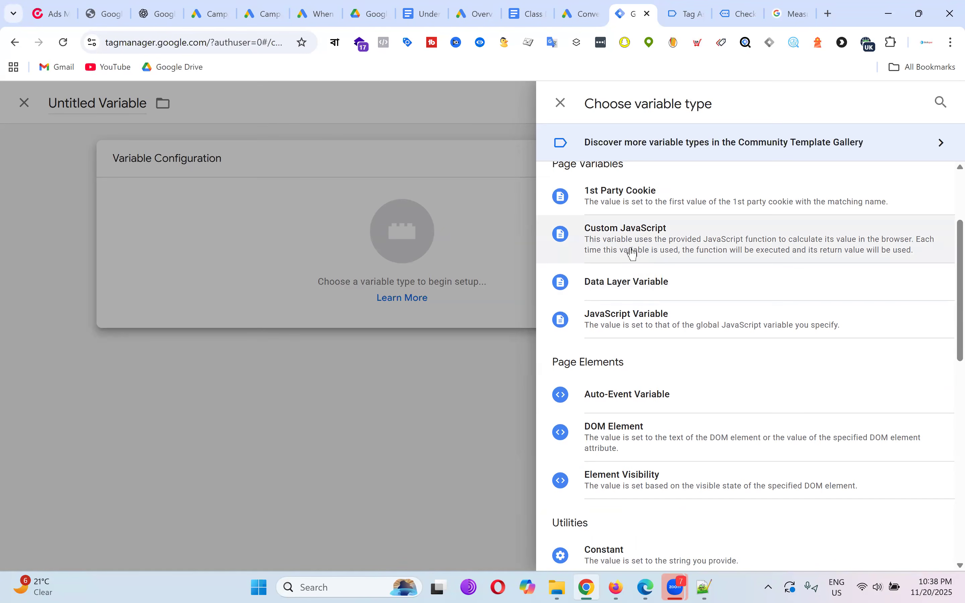
pyautogui.scroll(3, 674, 303)
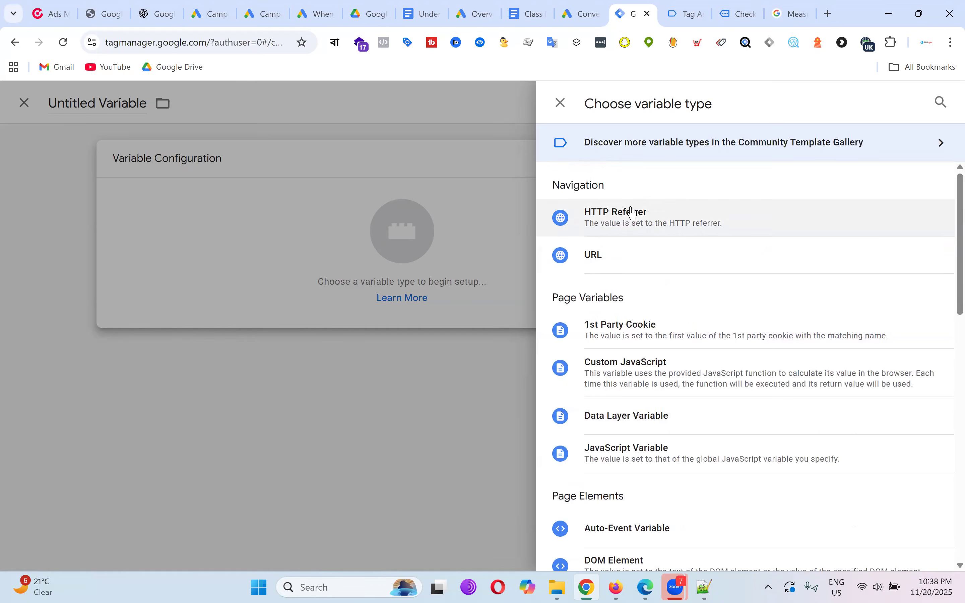
pyautogui.scroll(-6, 701, 289)
pyautogui.scroll(-4, 701, 289)
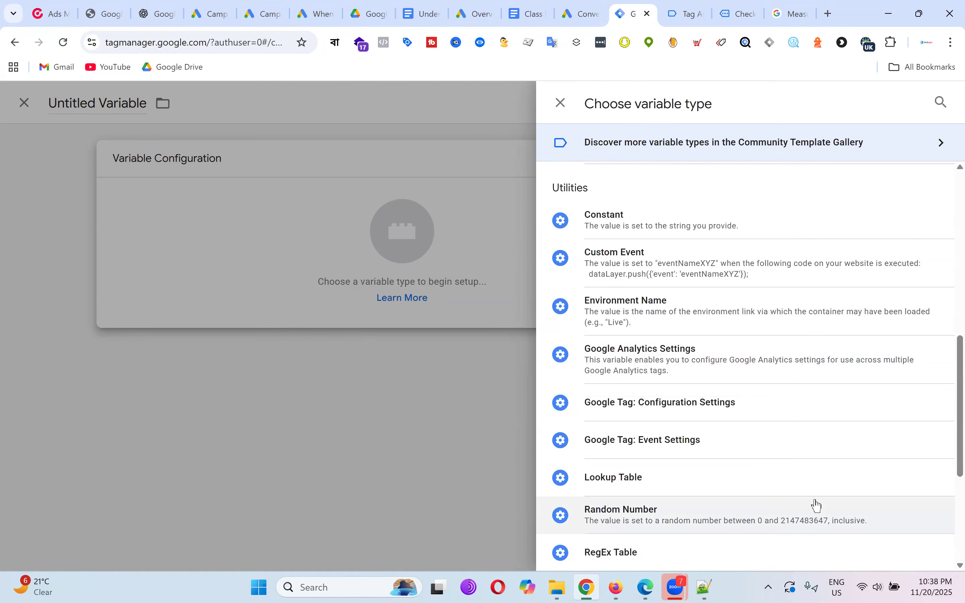
pyautogui.scroll(6, 816, 506)
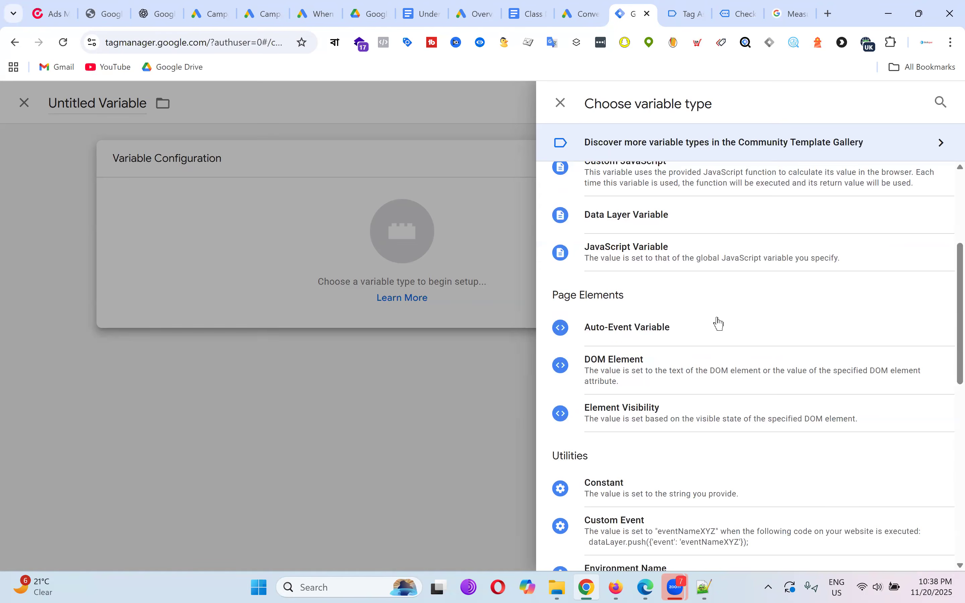
pyautogui.scroll(3, 738, 350)
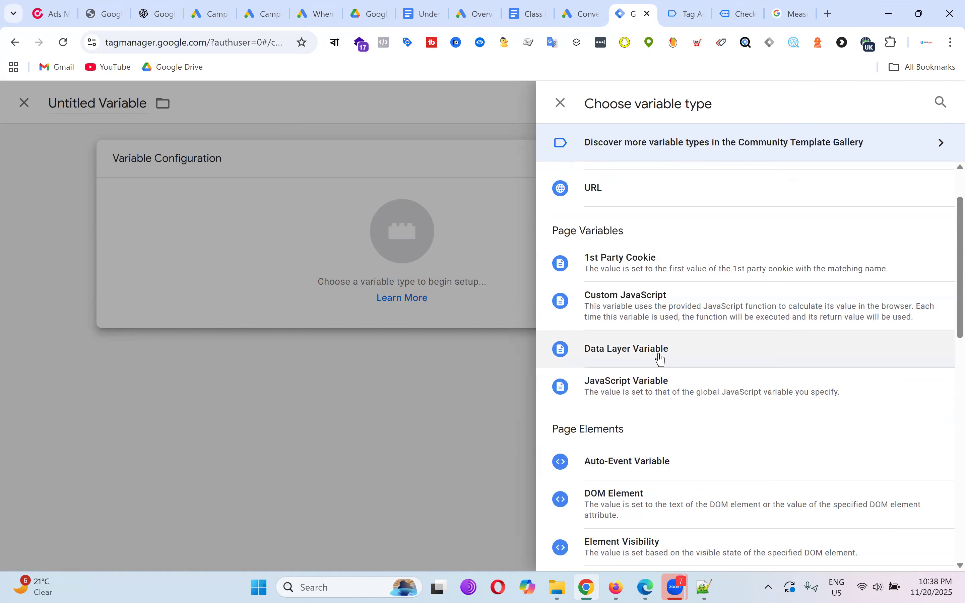
pyautogui.click(658, 353)
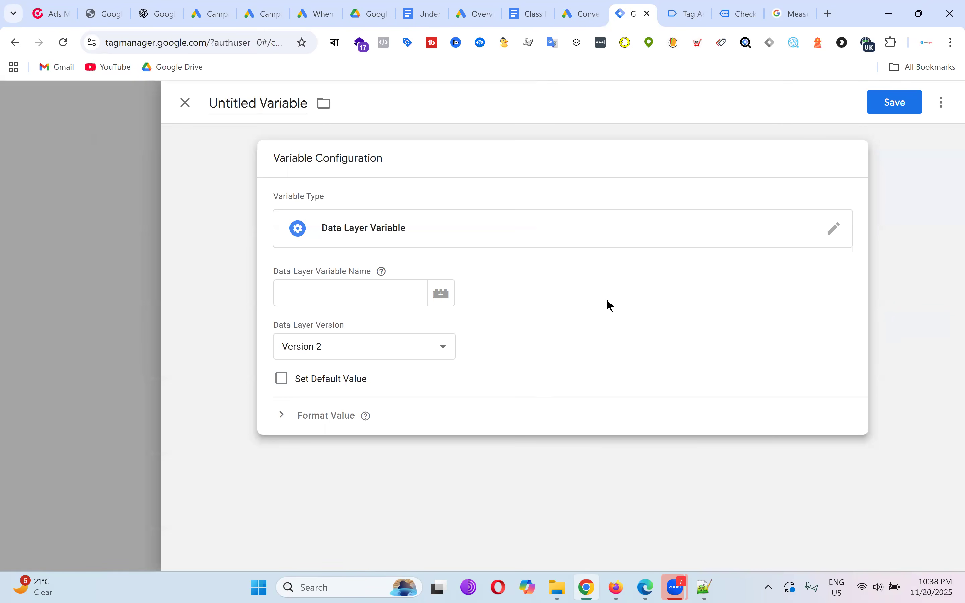
pyautogui.click(688, 13)
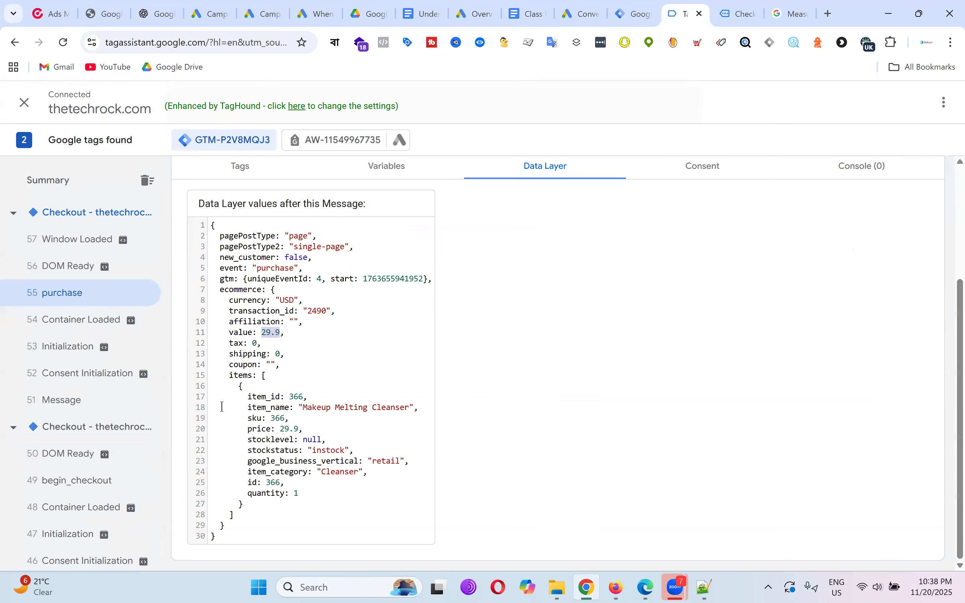
pyautogui.click(532, 12)
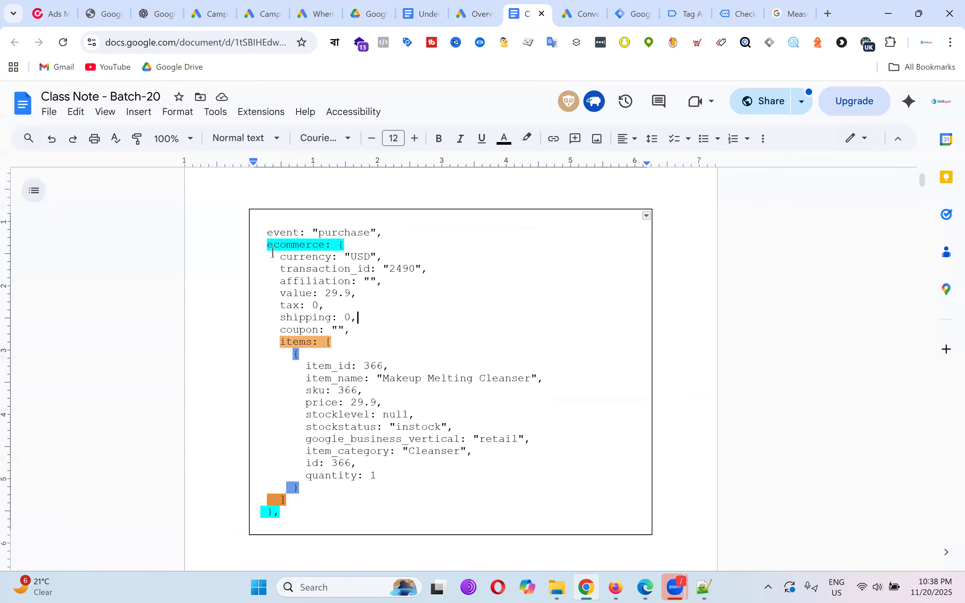
# Try selecting the ecommerce and transaction_id lines in the purchase data layer notes.
pyautogui.moveTo(267, 245); pyautogui.dragTo(349, 245)
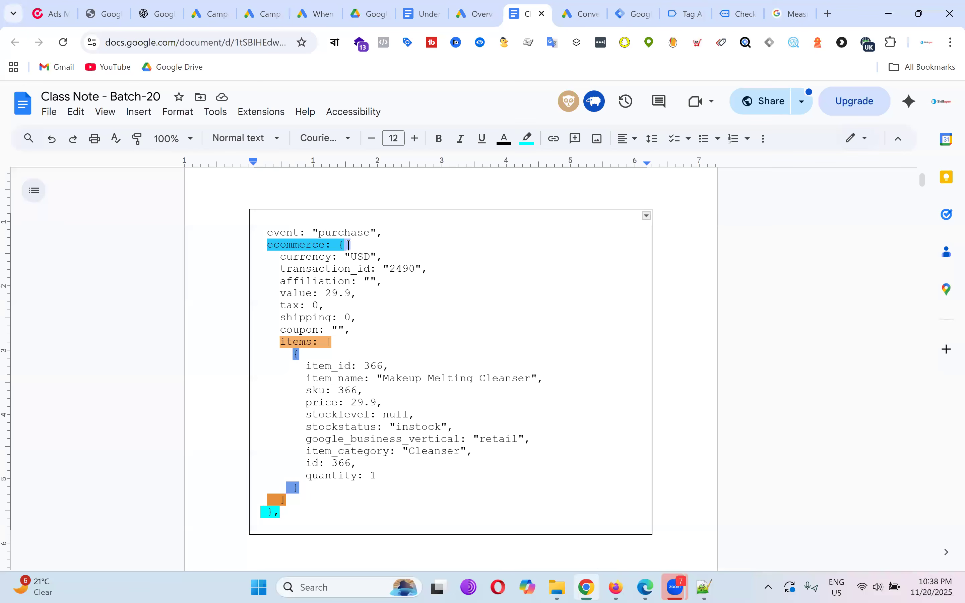
pyautogui.moveTo(281, 269); pyautogui.dragTo(376, 269)
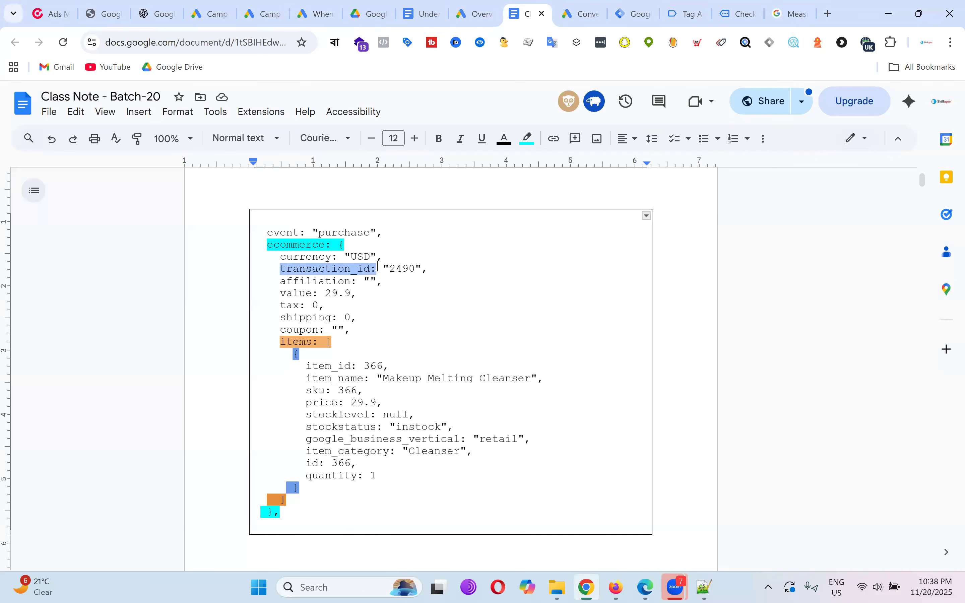
pyautogui.click(415, 302)
pyautogui.moveTo(280, 269); pyautogui.dragTo(446, 272)
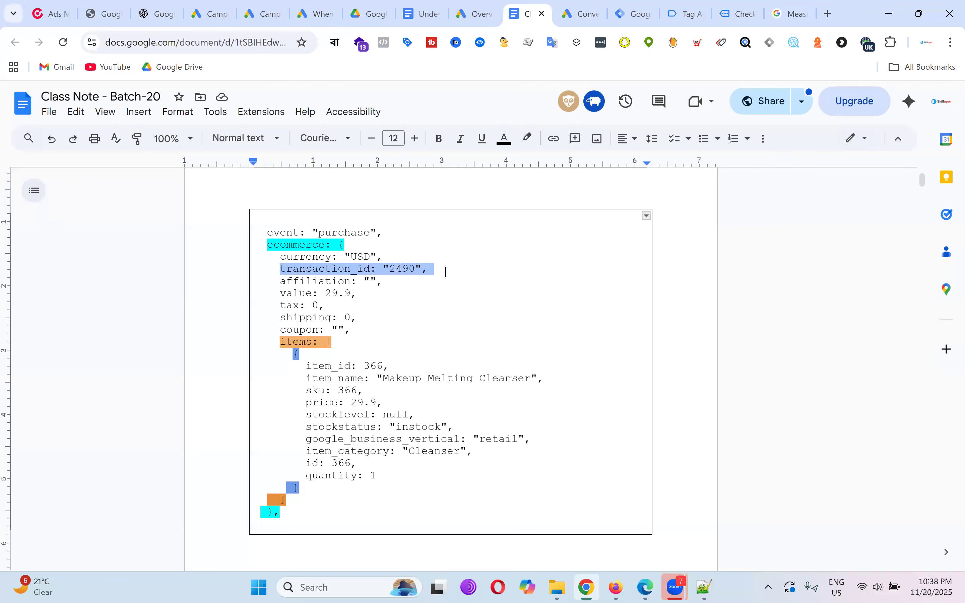
pyautogui.click(444, 280)
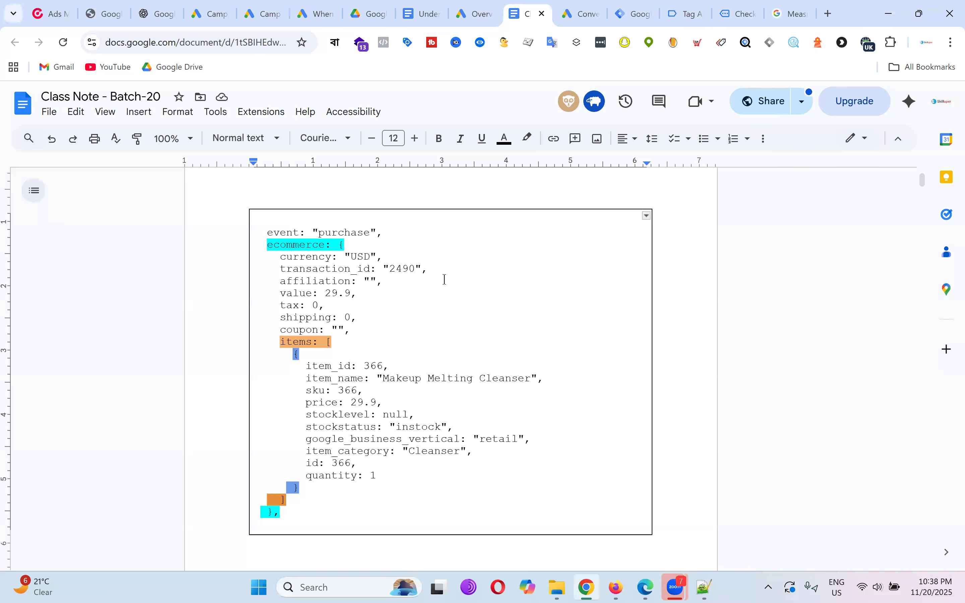
pyautogui.moveTo(280, 270); pyautogui.dragTo(426, 270)
pyautogui.click(473, 279)
pyautogui.moveTo(279, 270); pyautogui.dragTo(422, 271)
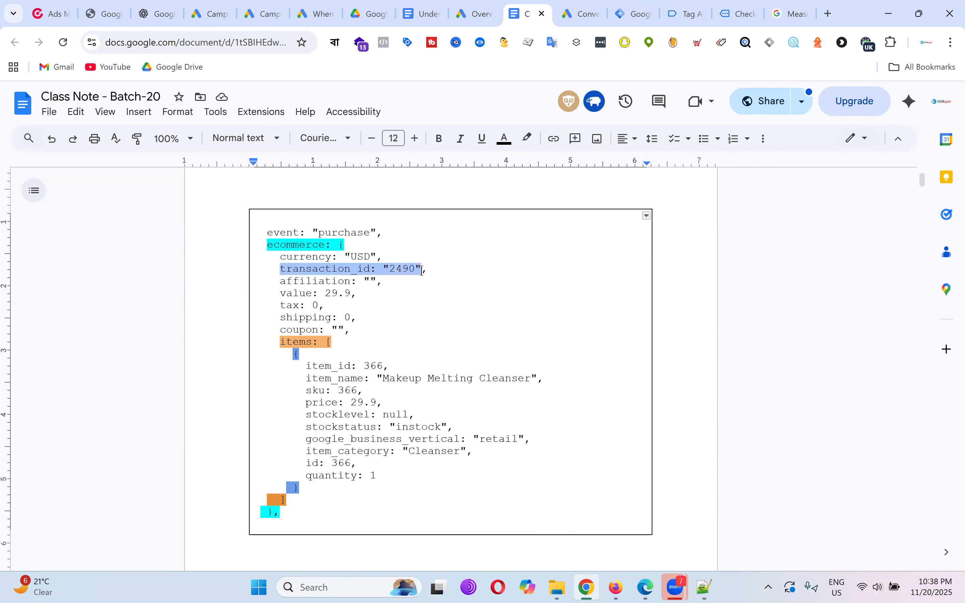
pyautogui.click(339, 269)
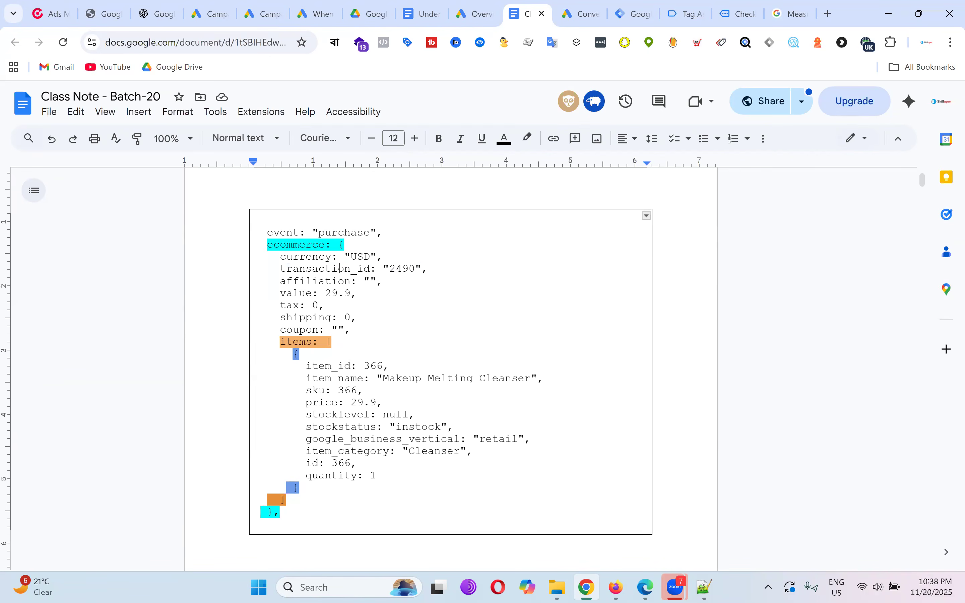
pyautogui.moveTo(267, 248); pyautogui.dragTo(338, 245)
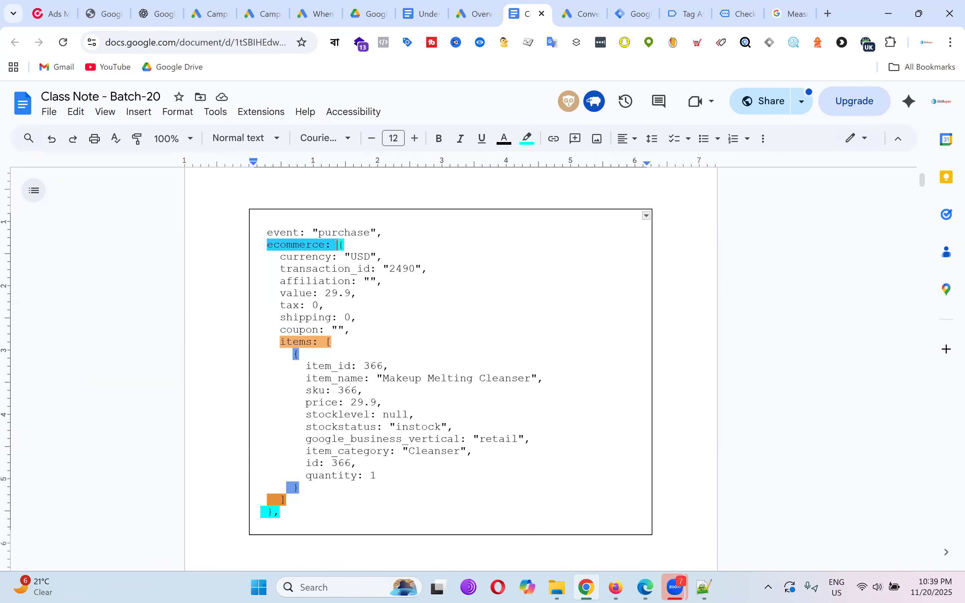
pyautogui.click(409, 308)
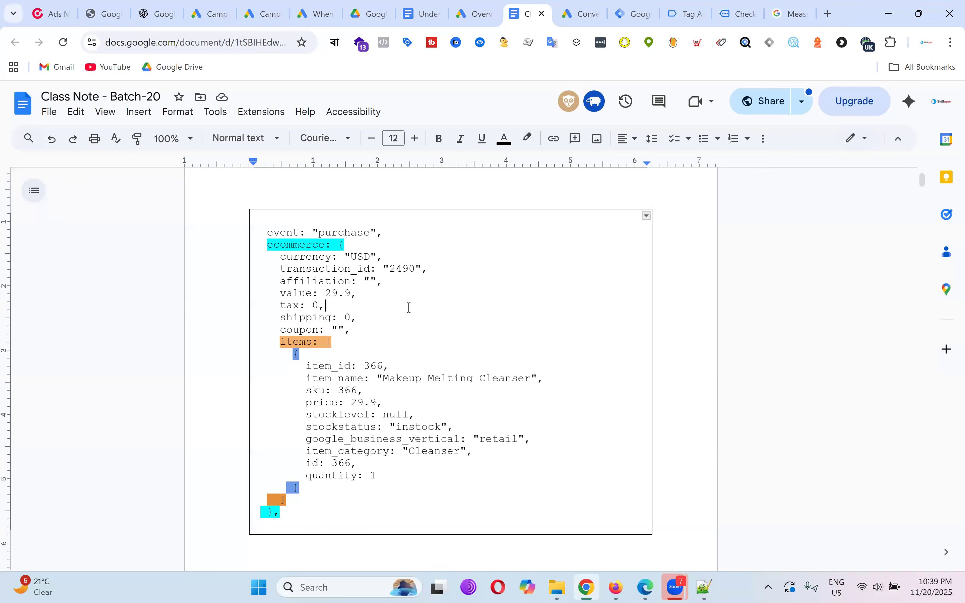
# Copy 'ecommerce' and paste it as the Data Layer Variable Name.
pyautogui.doubleClick(302, 243)
pyautogui.rightClick(303, 243)
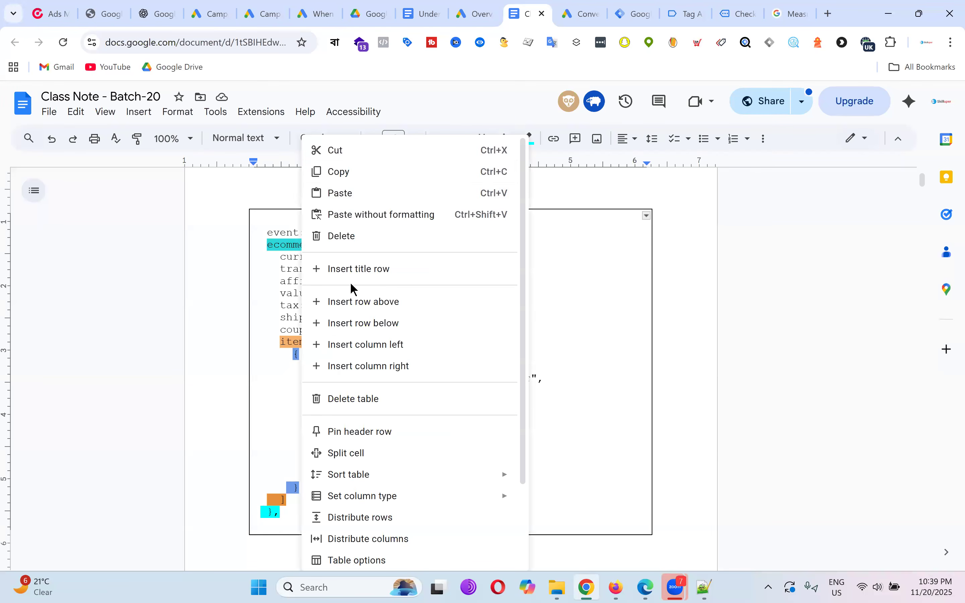
pyautogui.click(345, 172)
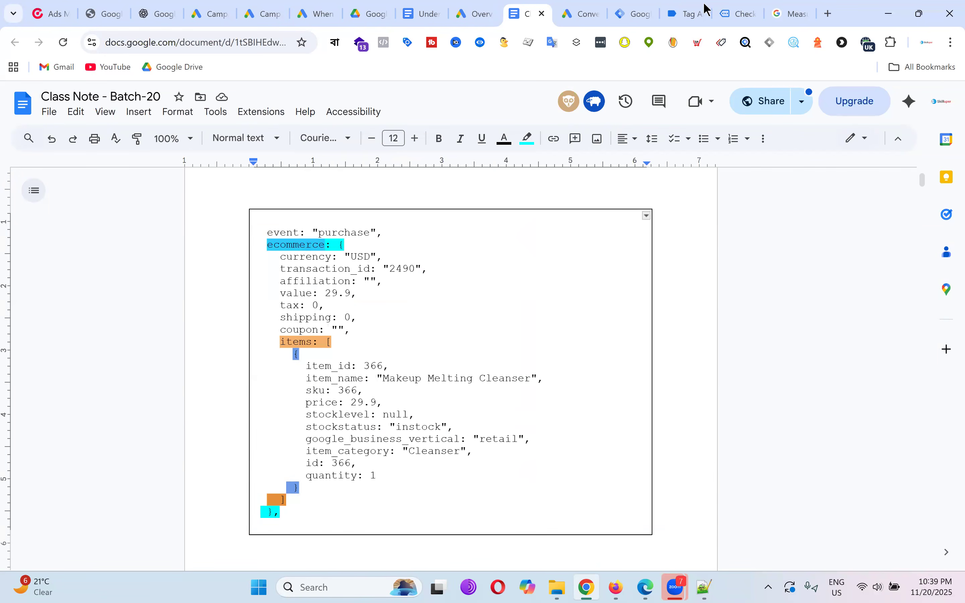
pyautogui.click(674, 6)
pyautogui.doubleClick(249, 290)
pyautogui.rightClick(254, 296)
pyautogui.click(295, 306)
pyautogui.click(739, 12)
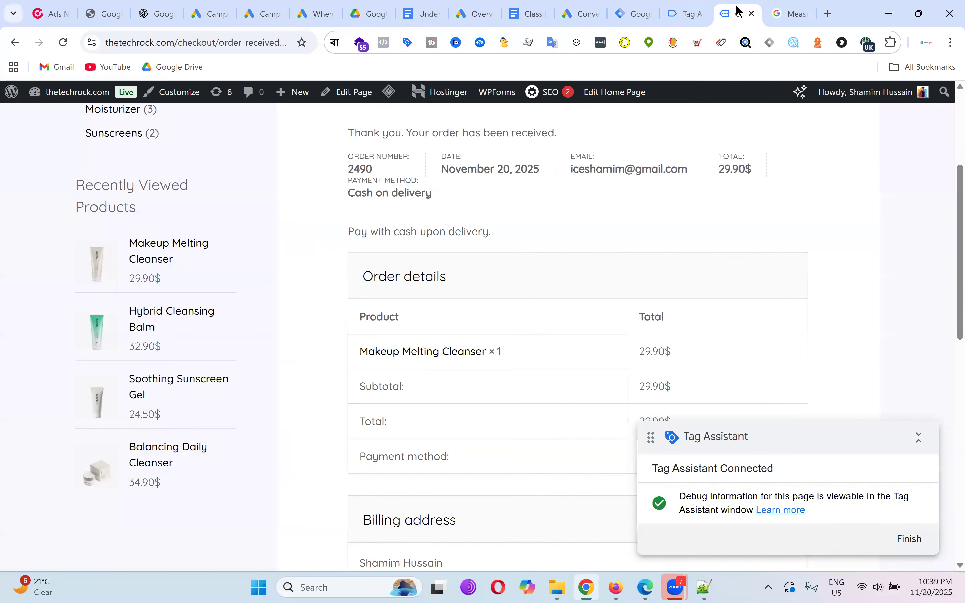
pyautogui.click(636, 4)
pyautogui.click(290, 301)
pyautogui.hotkey('ctrl', 'v')
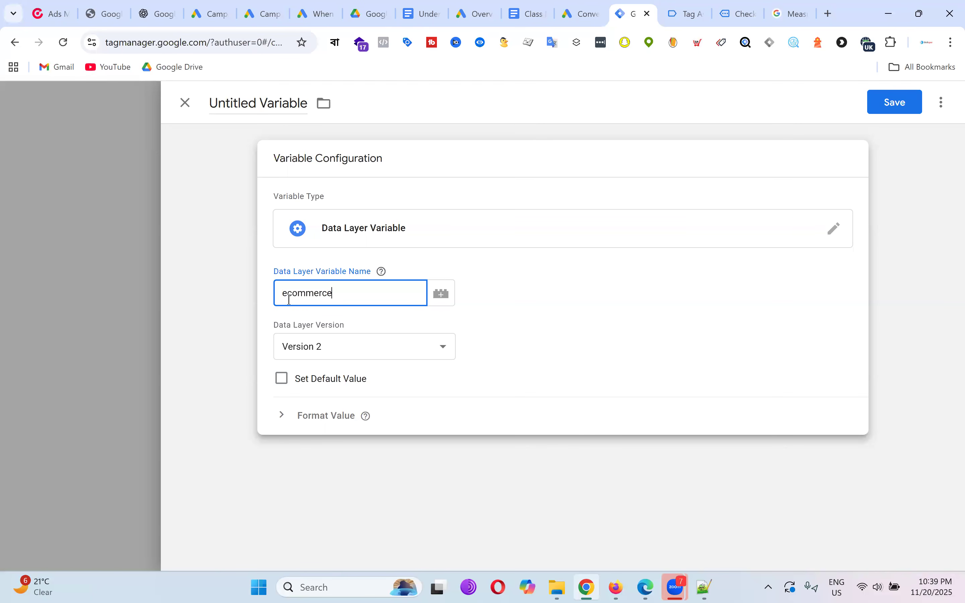
# Complete the Data Layer Variable Name as ecommerce.transaction_id.
pyautogui.click(686, 15)
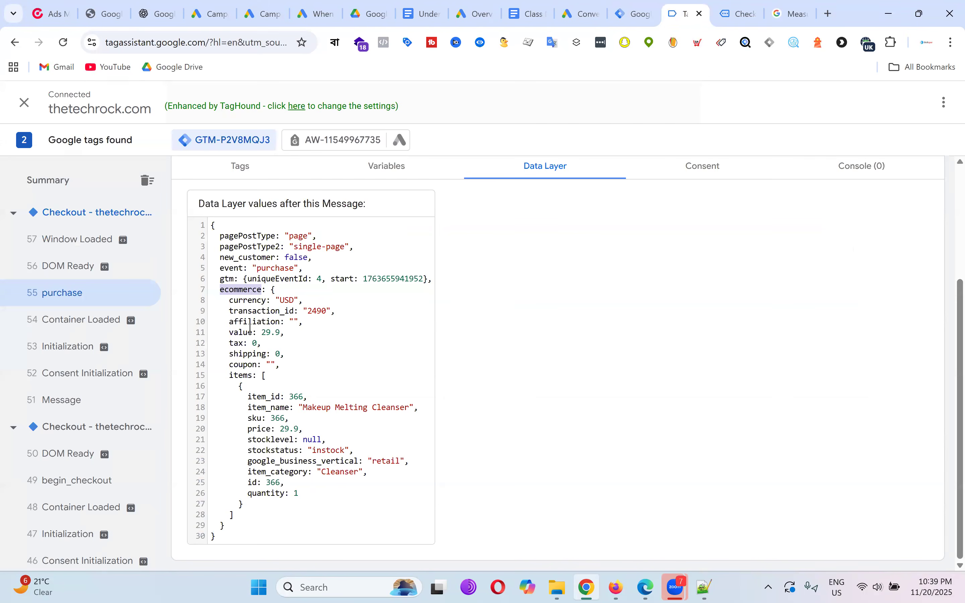
pyautogui.doubleClick(270, 310)
pyautogui.rightClick(271, 313)
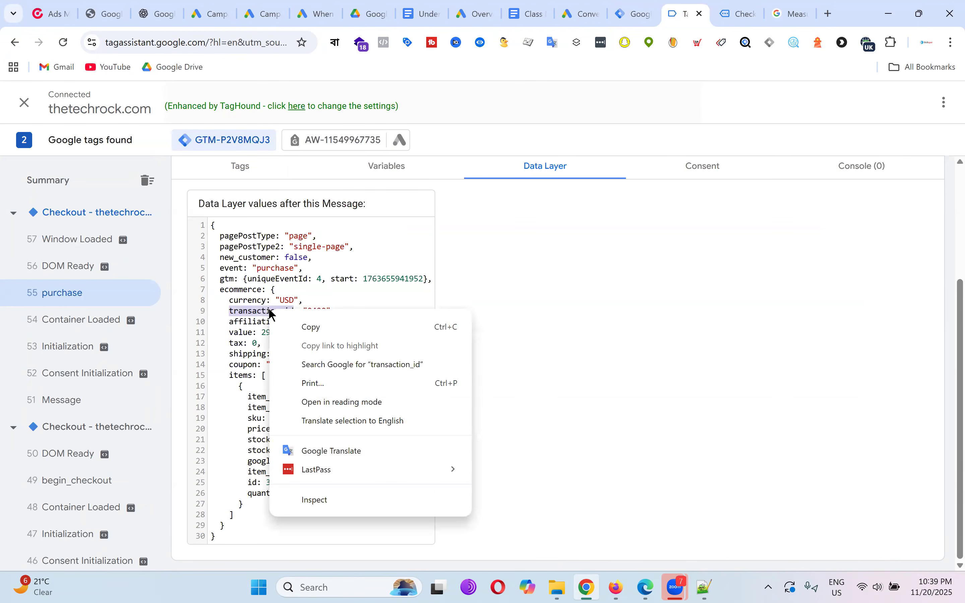
pyautogui.click(307, 327)
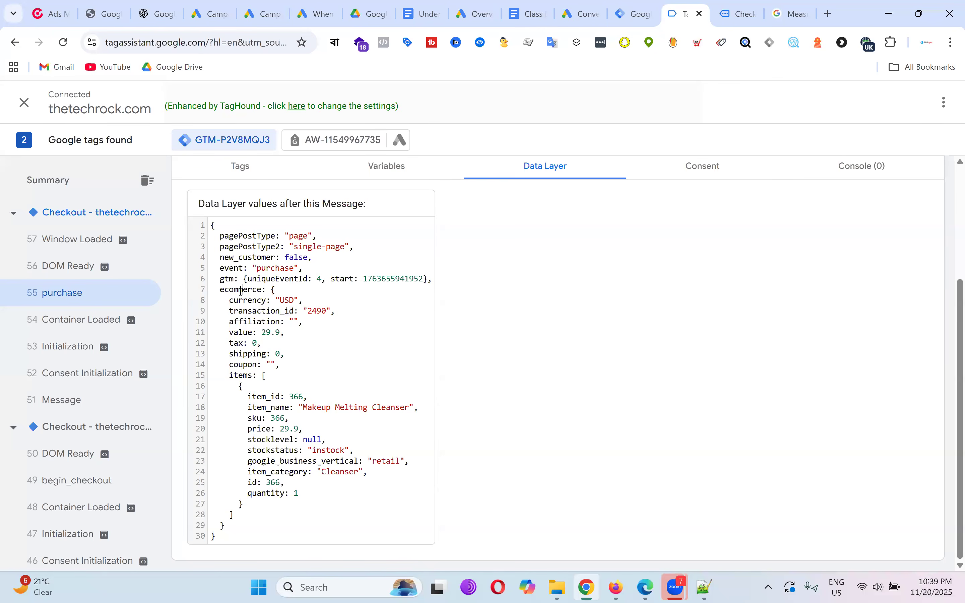
pyautogui.doubleClick(242, 290)
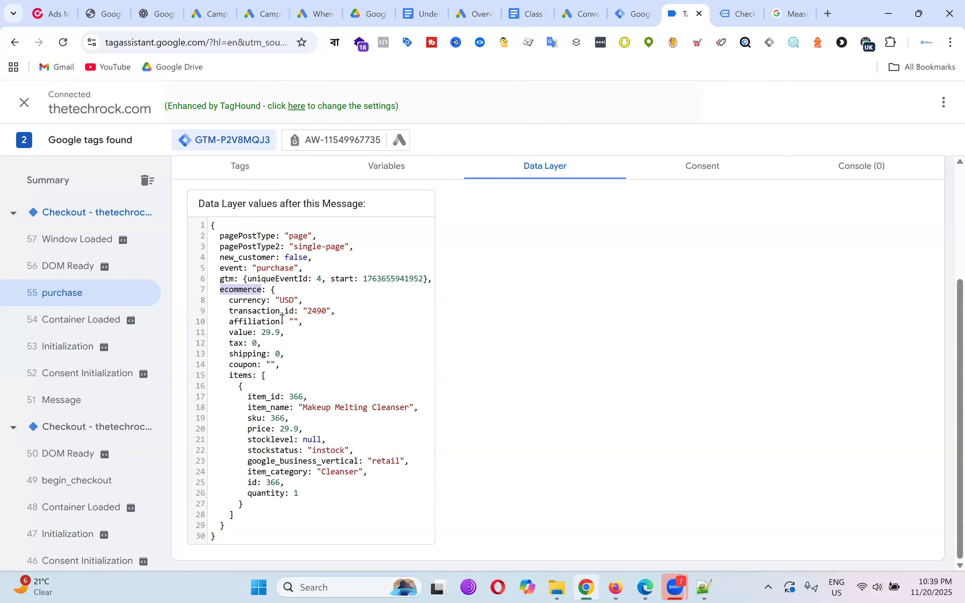
pyautogui.click(640, 13)
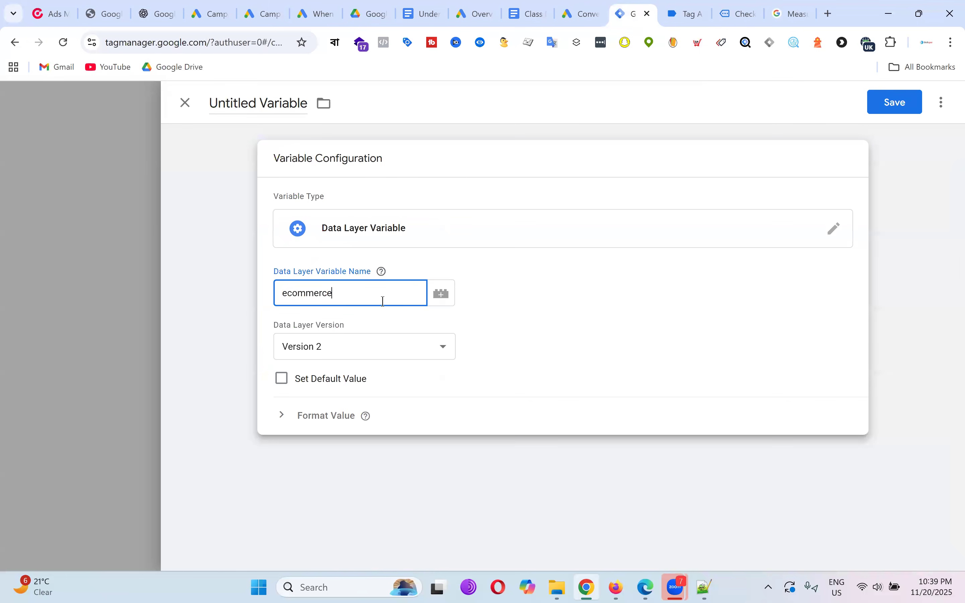
pyautogui.write('.')
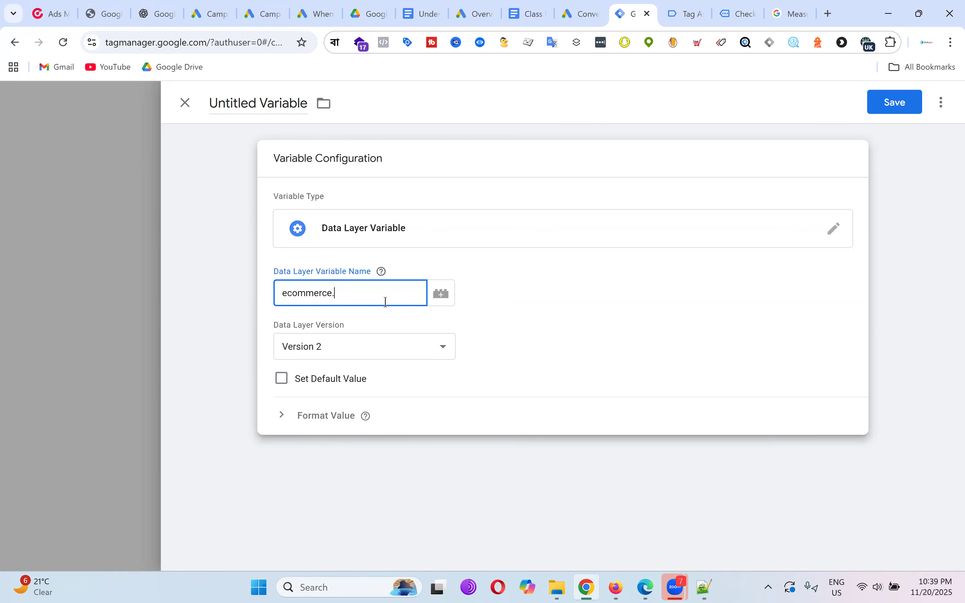
pyautogui.write('transaction_id')
# Name the variable 'dlv - gads - order id' and save it.
pyautogui.click(263, 105)
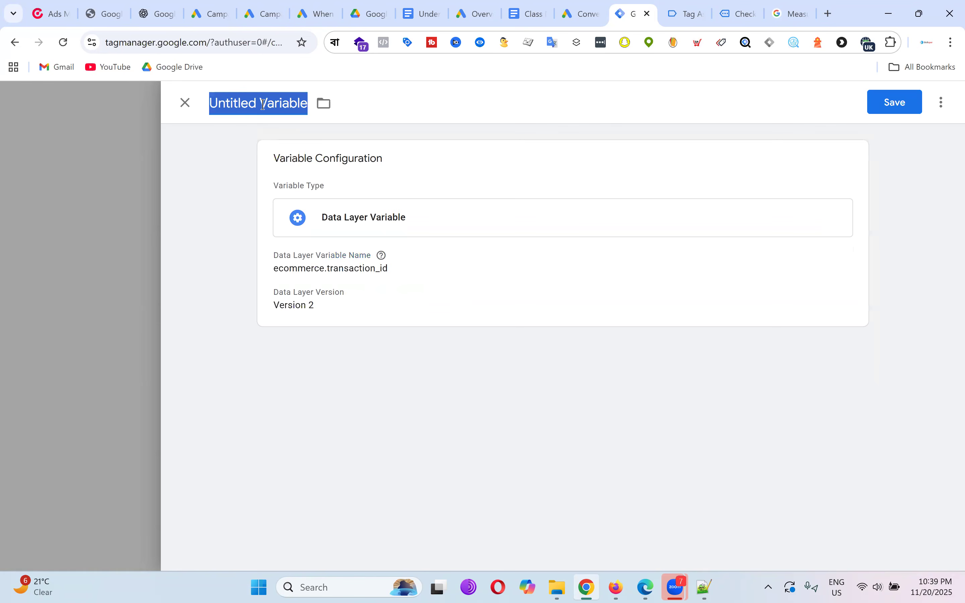
pyautogui.write('dlv -')
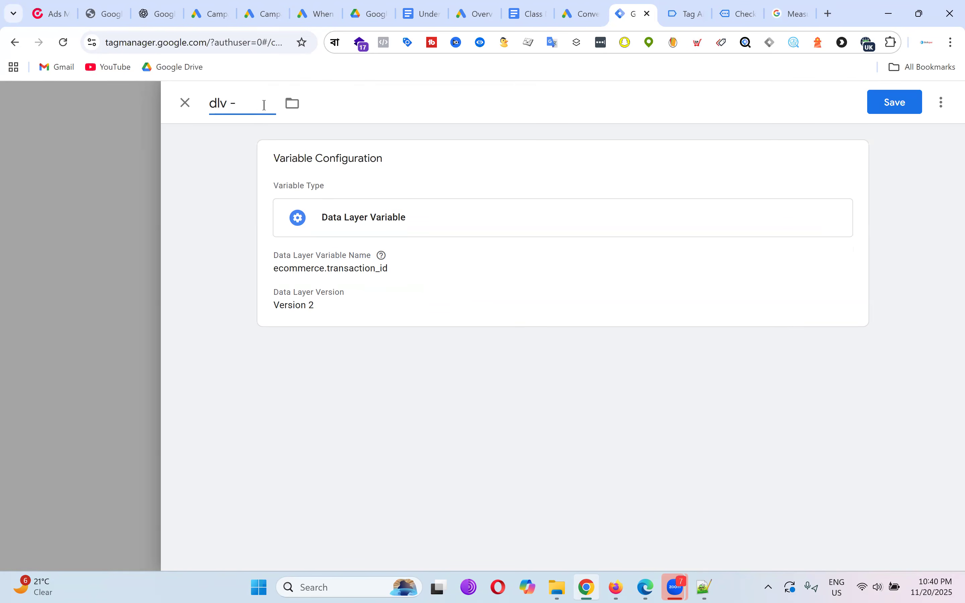
pyautogui.write('gads - order id')
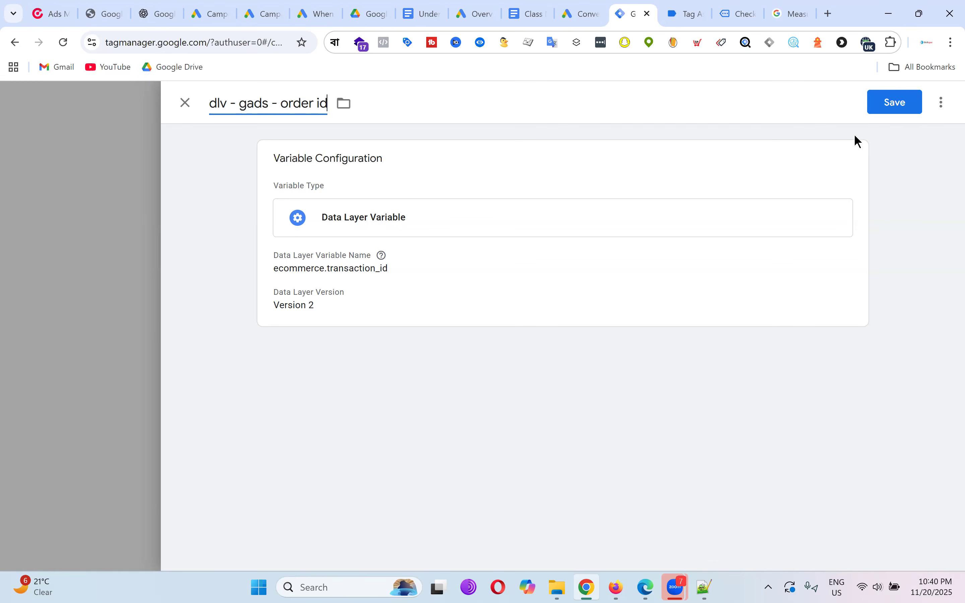
pyautogui.click(906, 102)
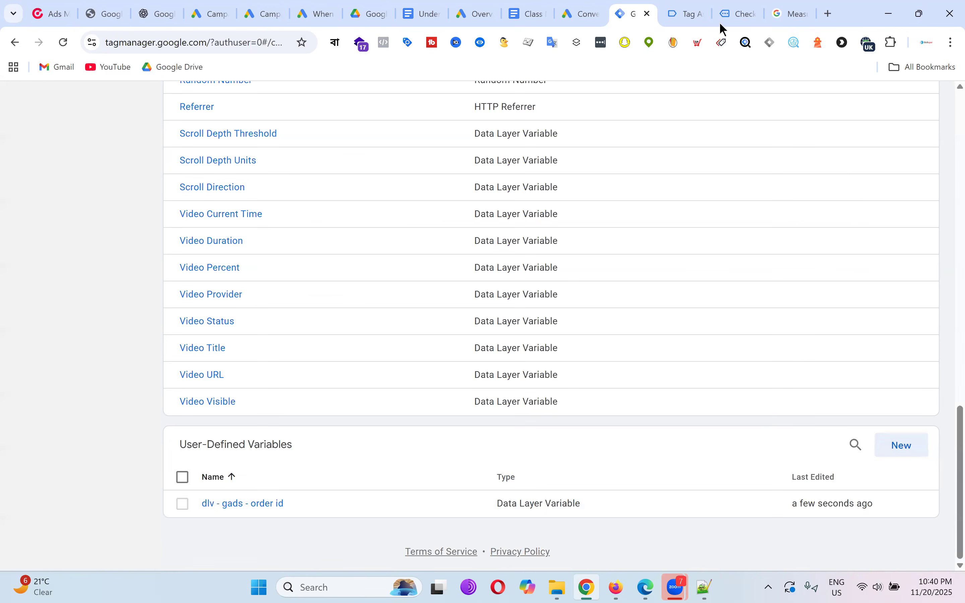
# Start another new user-defined variable of type Data Layer Variable.
pyautogui.click(694, 12)
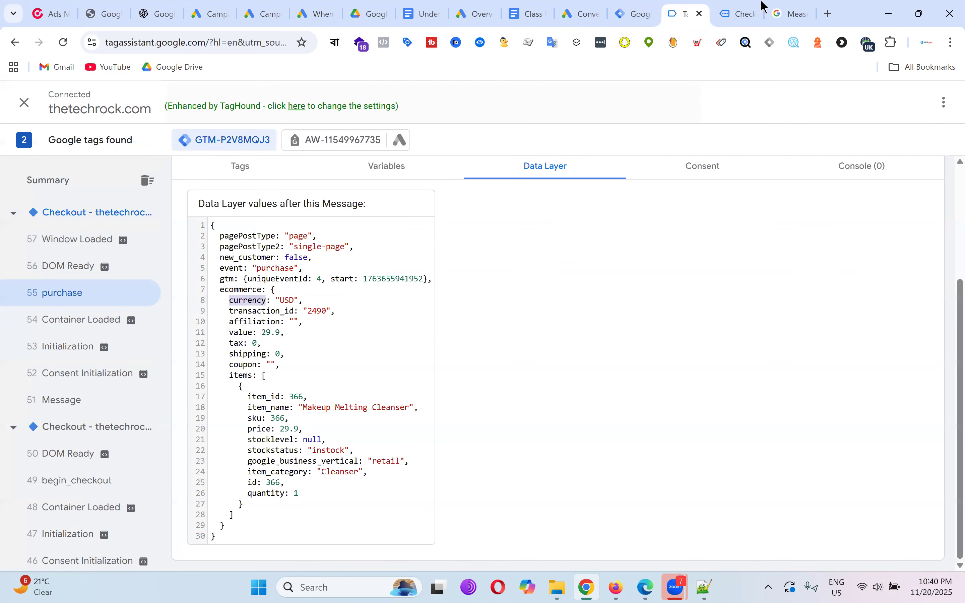
pyautogui.click(635, 12)
pyautogui.click(904, 446)
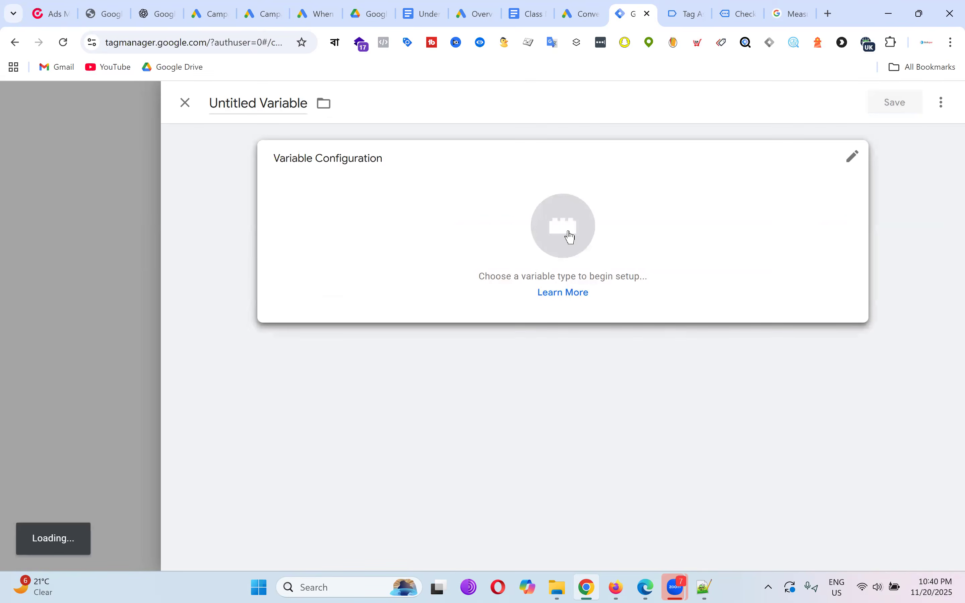
pyautogui.click(564, 234)
pyautogui.click(672, 417)
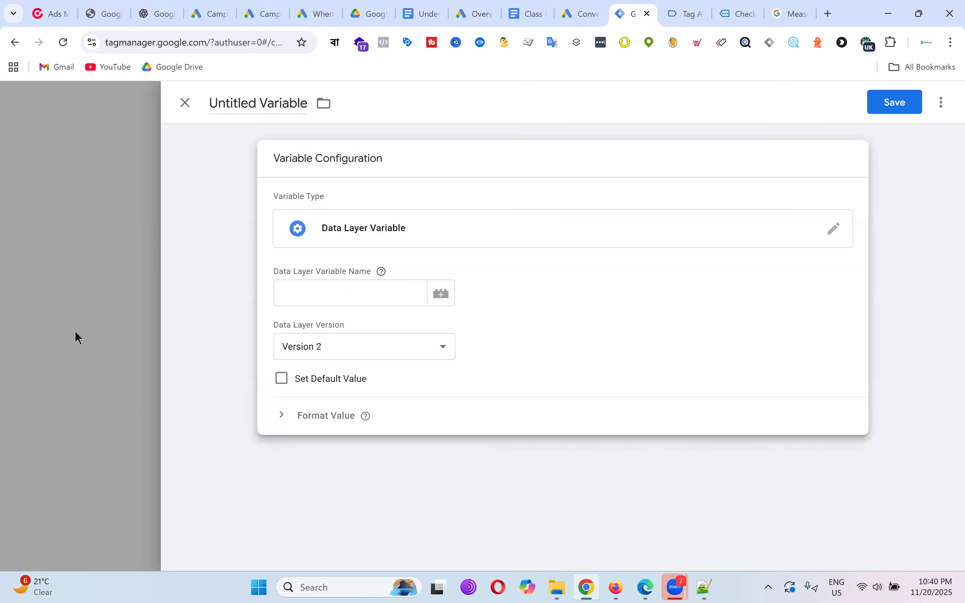
# Review the notes' ecommerce and currency keys, then paste 'ecommerce' as the data layer name.
pyautogui.click(688, 14)
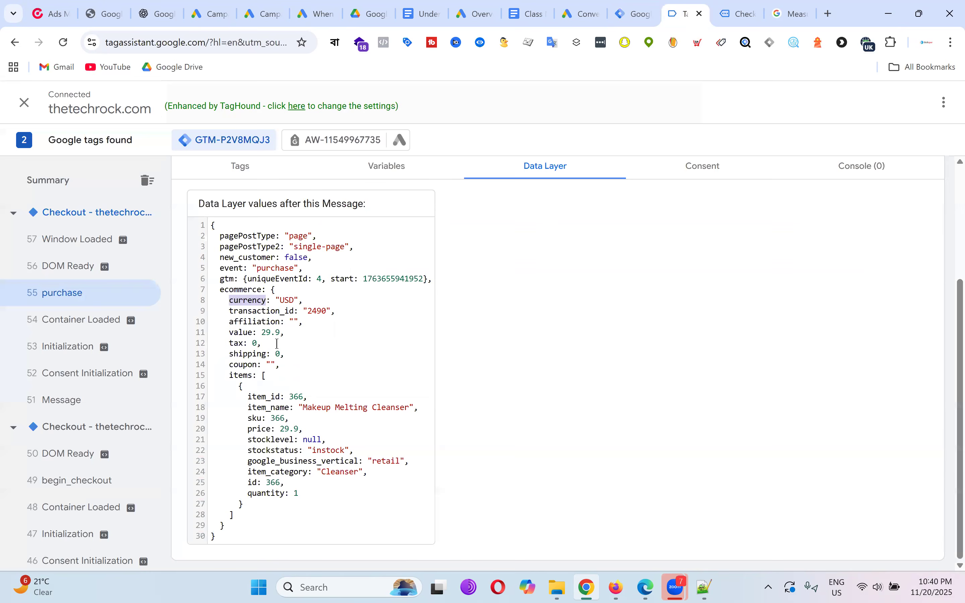
pyautogui.click(526, 14)
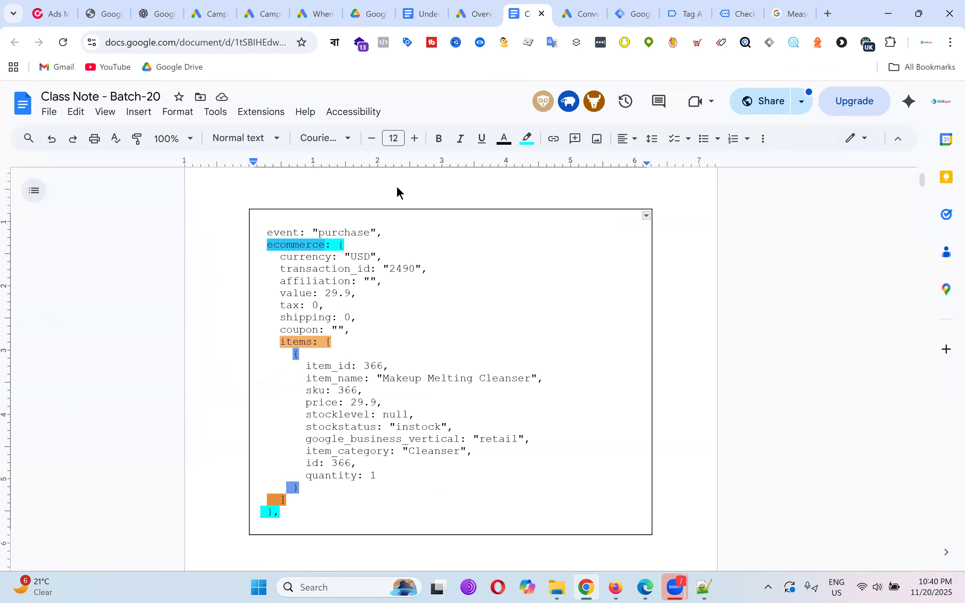
pyautogui.moveTo(267, 245); pyautogui.dragTo(338, 244)
pyautogui.doubleClick(319, 259)
pyautogui.doubleClick(317, 259)
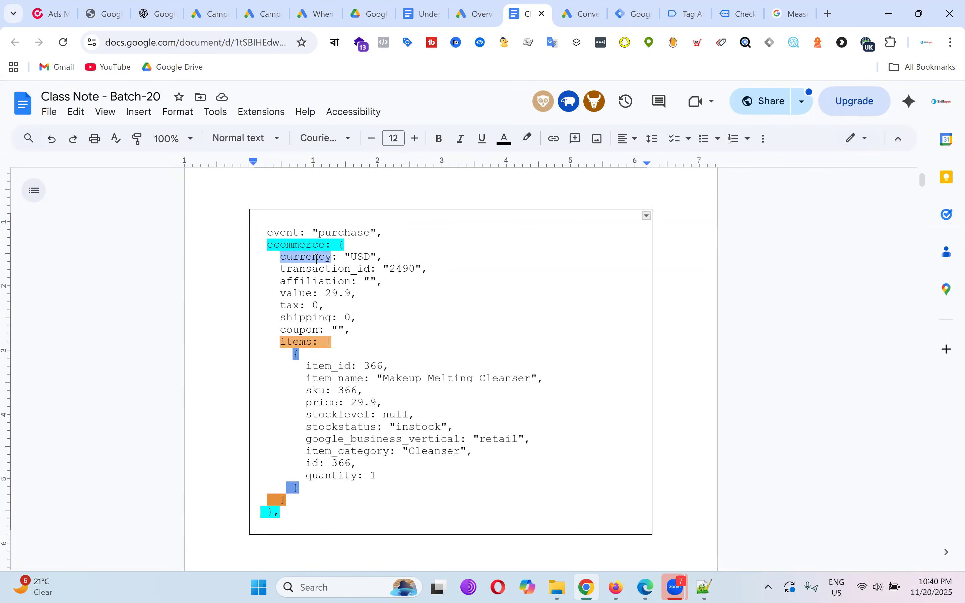
pyautogui.doubleClick(314, 241)
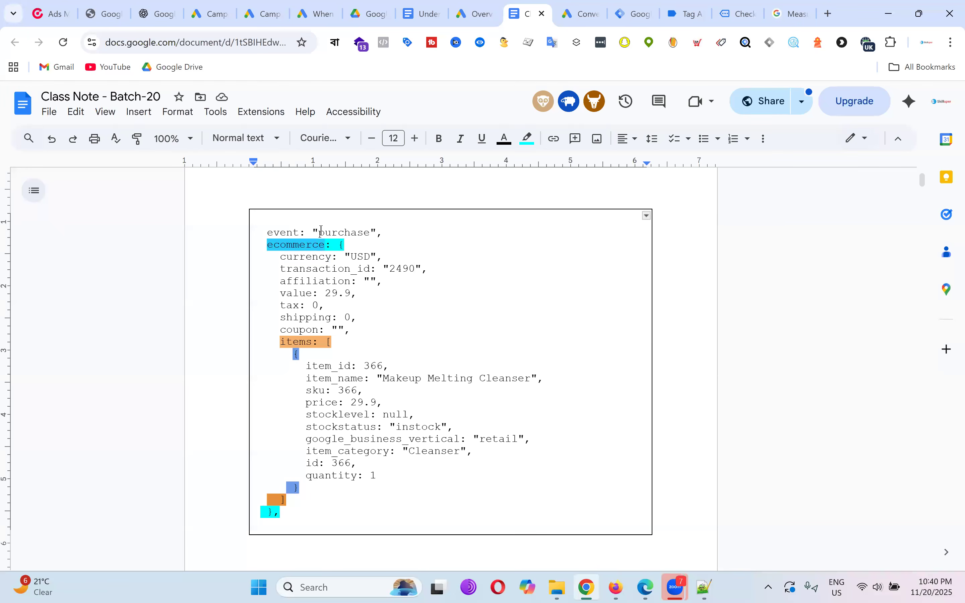
pyautogui.click(689, 8)
pyautogui.doubleClick(245, 289)
pyautogui.rightClick(245, 292)
pyautogui.click(282, 306)
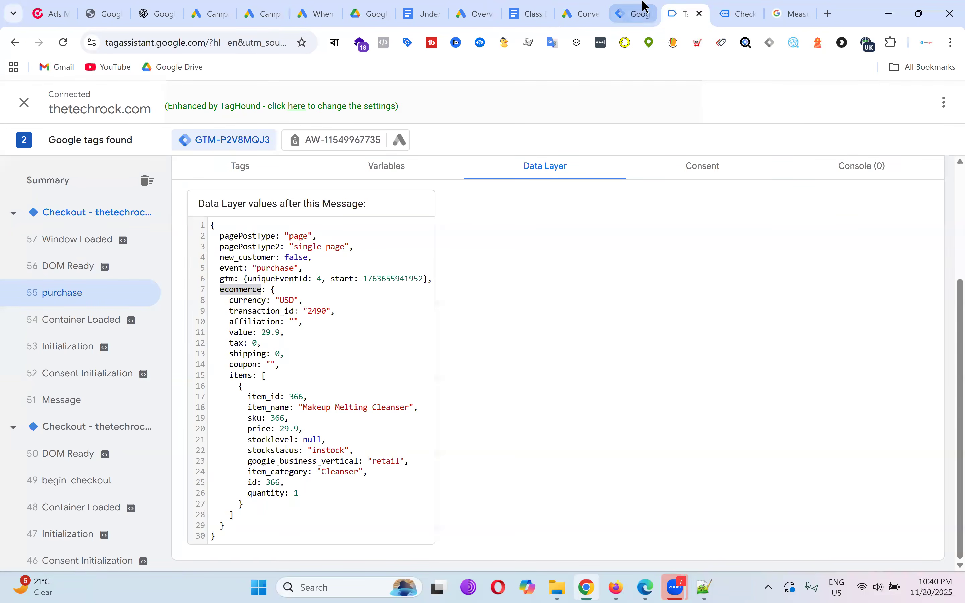
pyautogui.click(638, 12)
pyautogui.click(338, 291)
pyautogui.hotkey('ctrl', 'v')
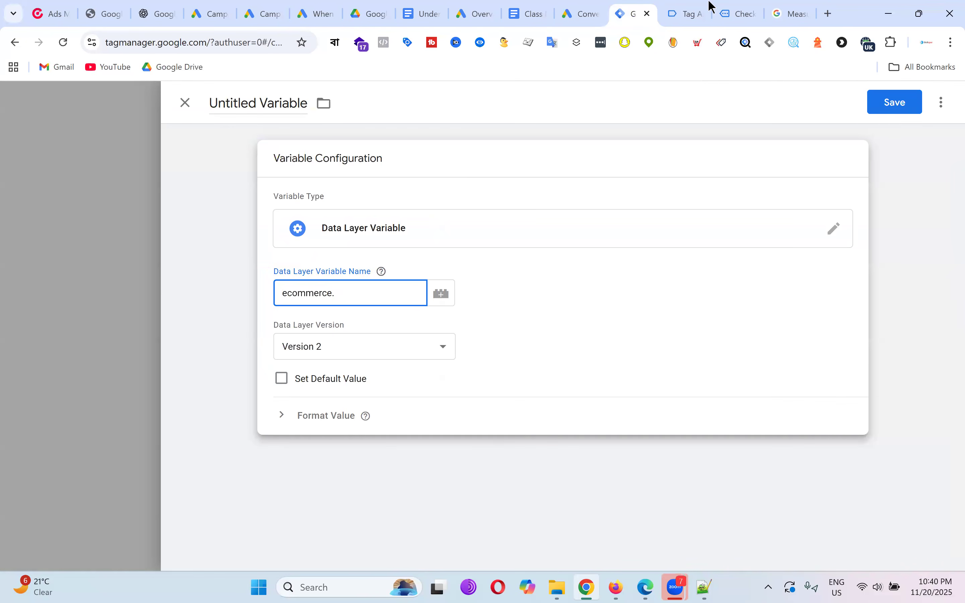
# Complete the data layer name as ecommerce.currency.
pyautogui.click(699, 8)
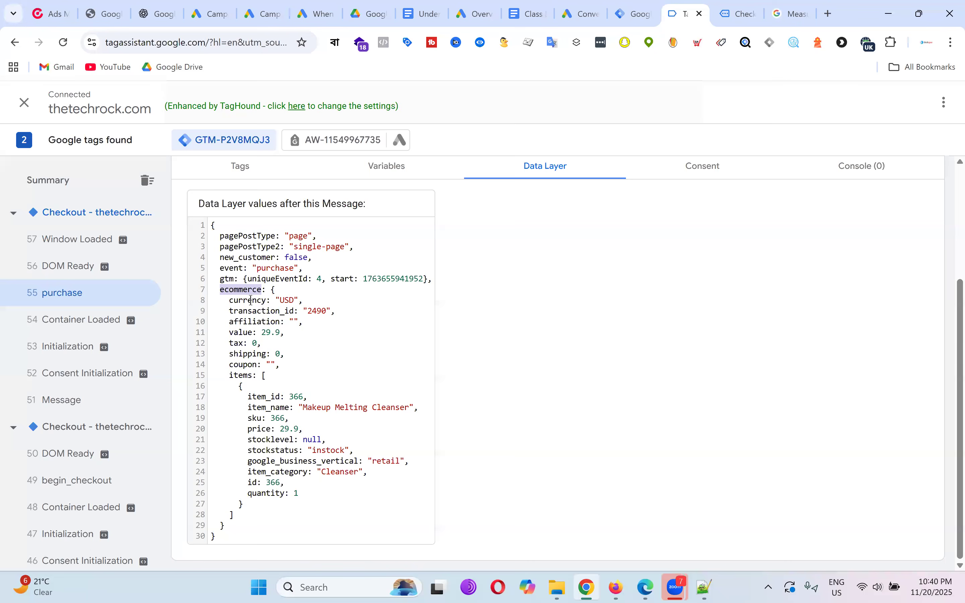
pyautogui.doubleClick(251, 300)
pyautogui.rightClick(259, 307)
pyautogui.click(298, 319)
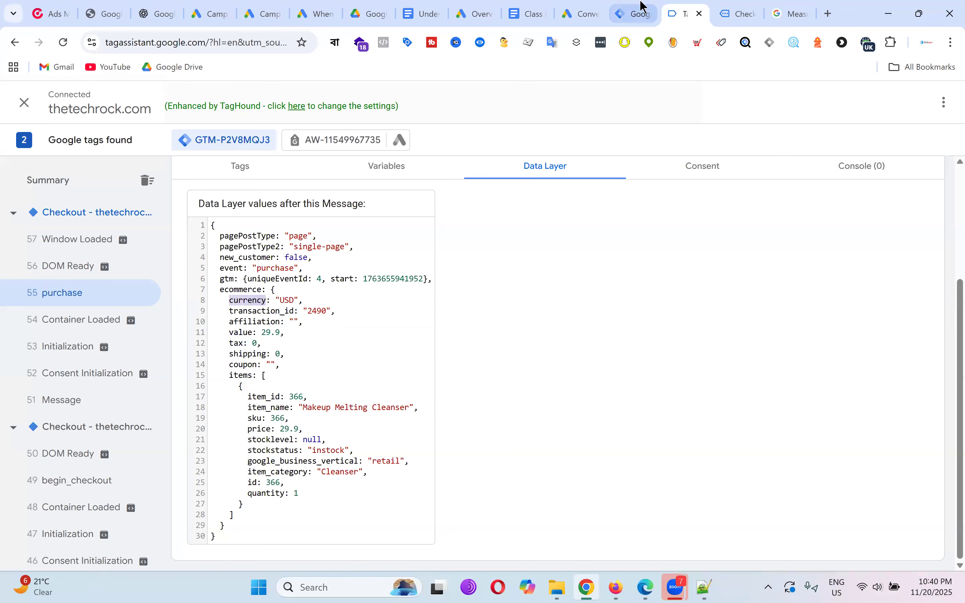
pyautogui.hotkey('ctrl', 'shift', 'Tab')
pyautogui.hotkey('ctrl', 'v')
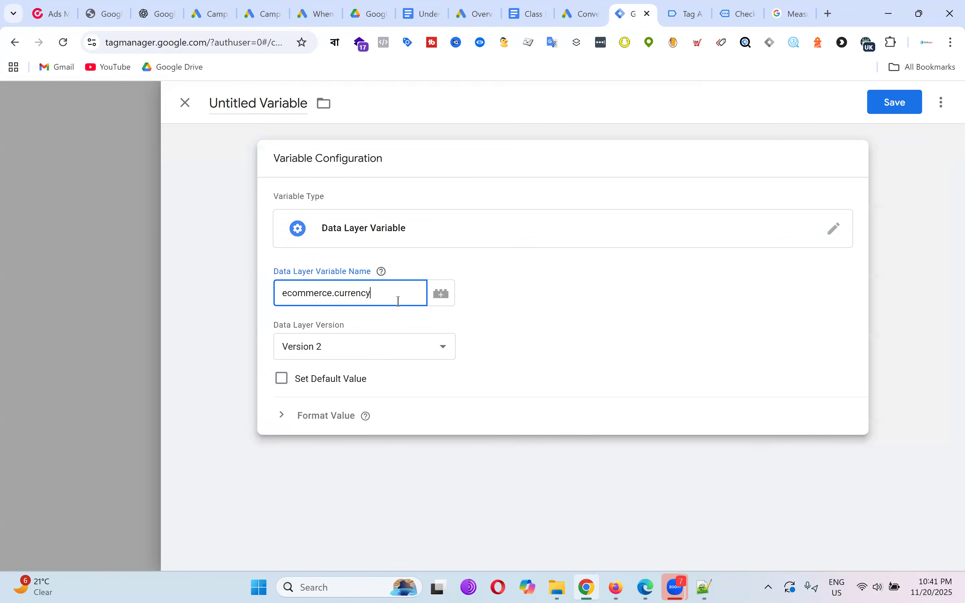
# Title the variable 'dlv - gads - currency' and save it.
pyautogui.click(258, 107)
pyautogui.hotkey('ctrl', 'a')
pyautogui.write('dlv')
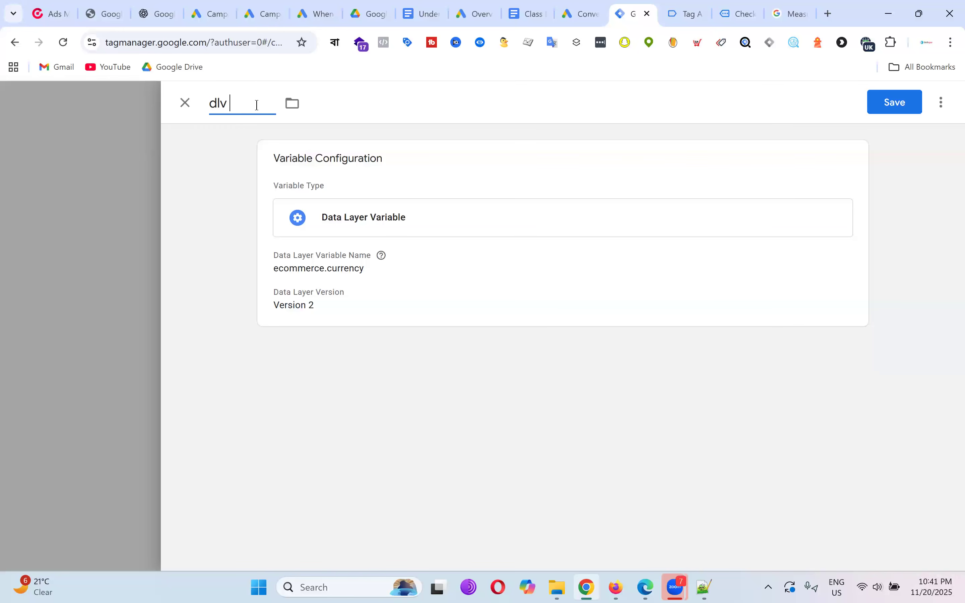
pyautogui.write(' - gads - currenc')
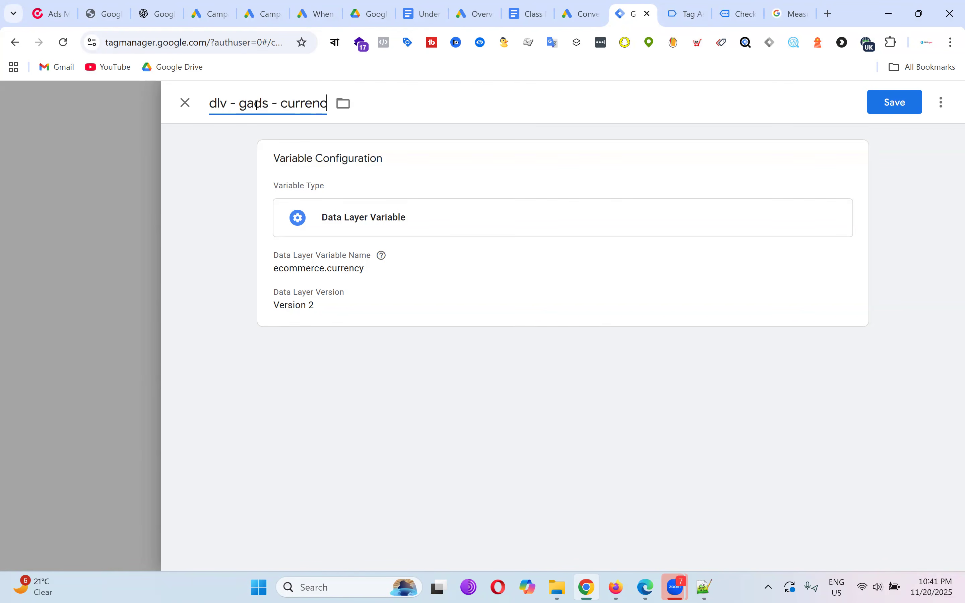
pyautogui.write('y')
pyautogui.click(892, 102)
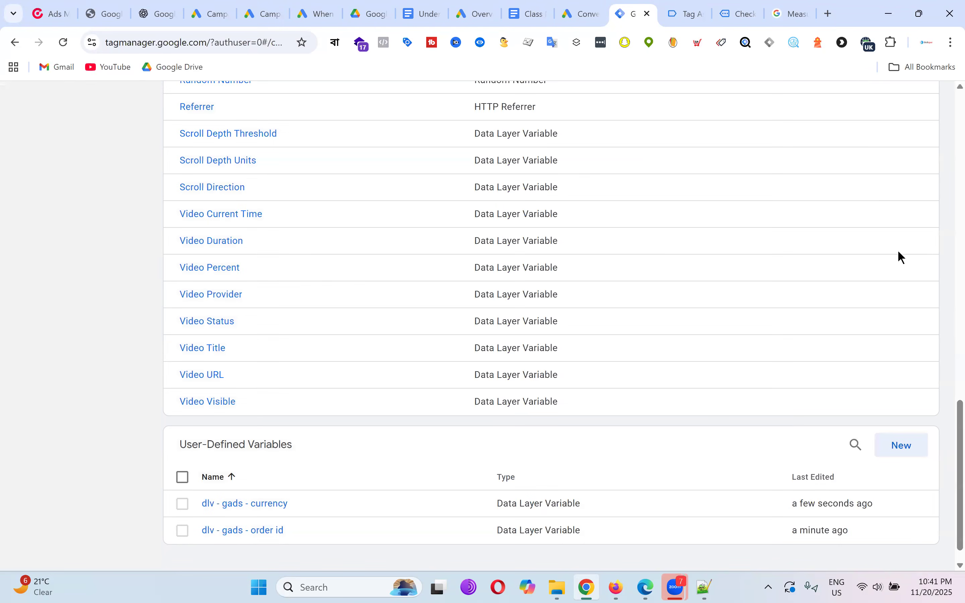
pyautogui.click(592, 14)
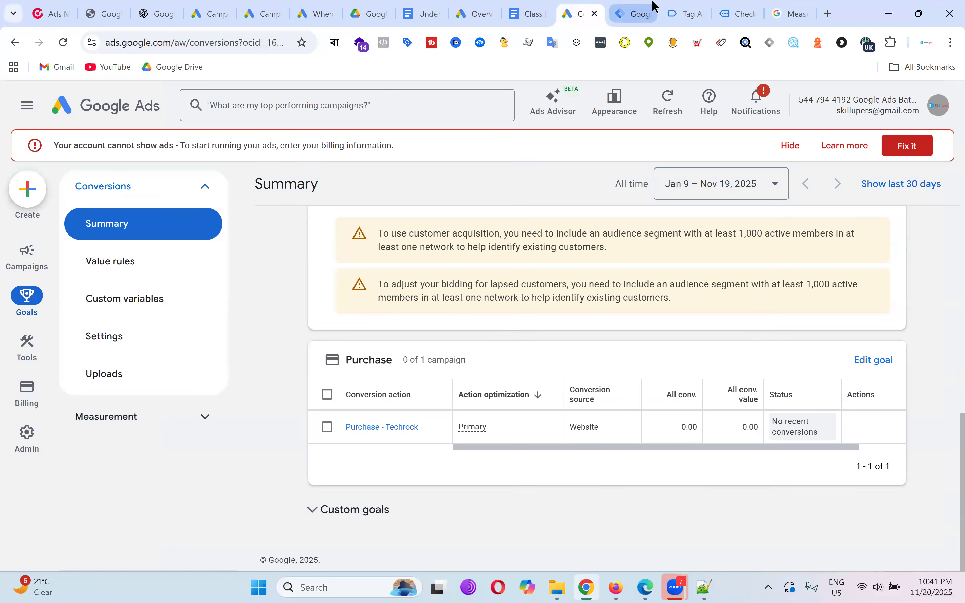
pyautogui.click(655, 7)
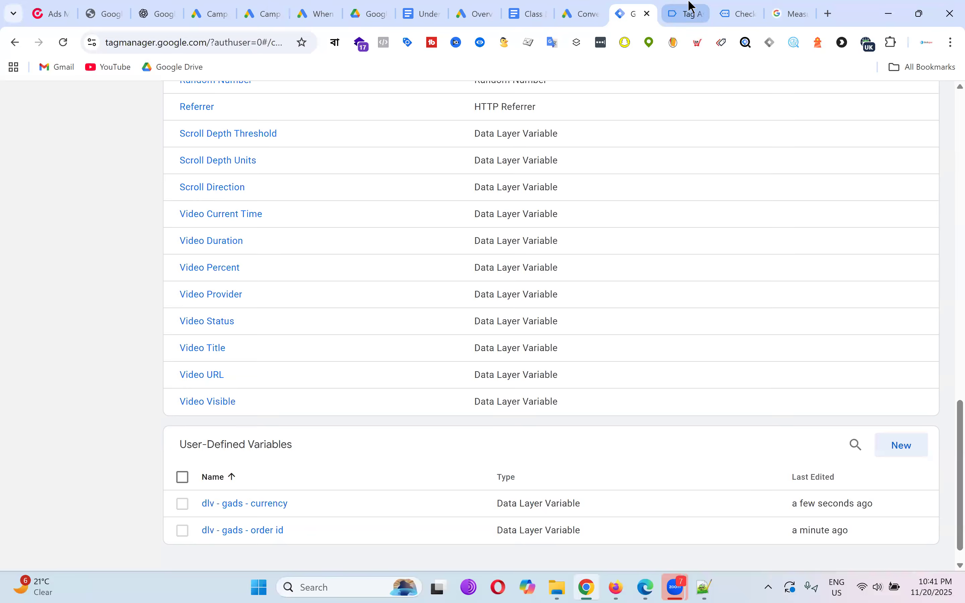
pyautogui.click(688, 9)
pyautogui.click(732, 9)
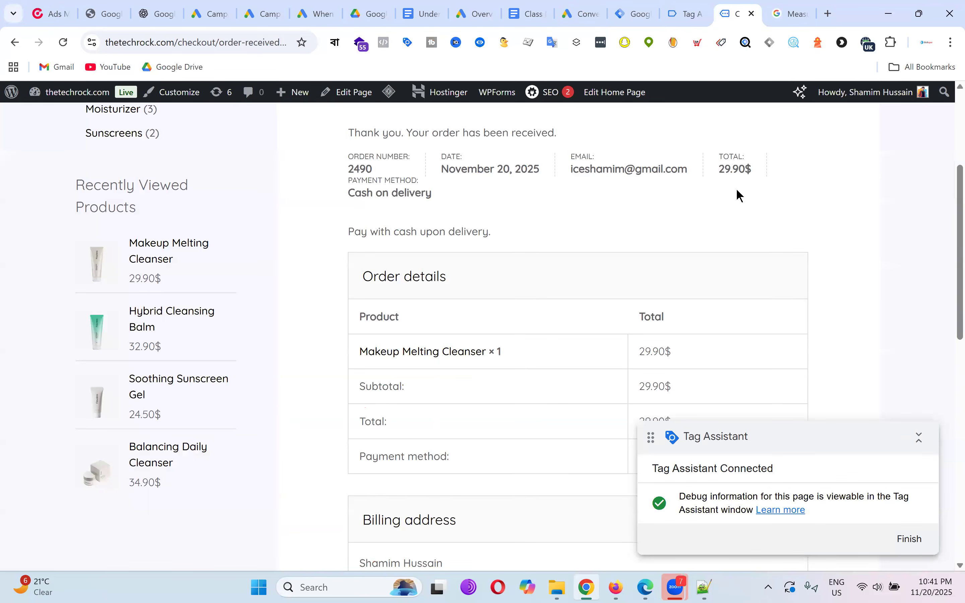
pyautogui.moveTo(722, 169); pyautogui.dragTo(760, 168)
pyautogui.click(684, 12)
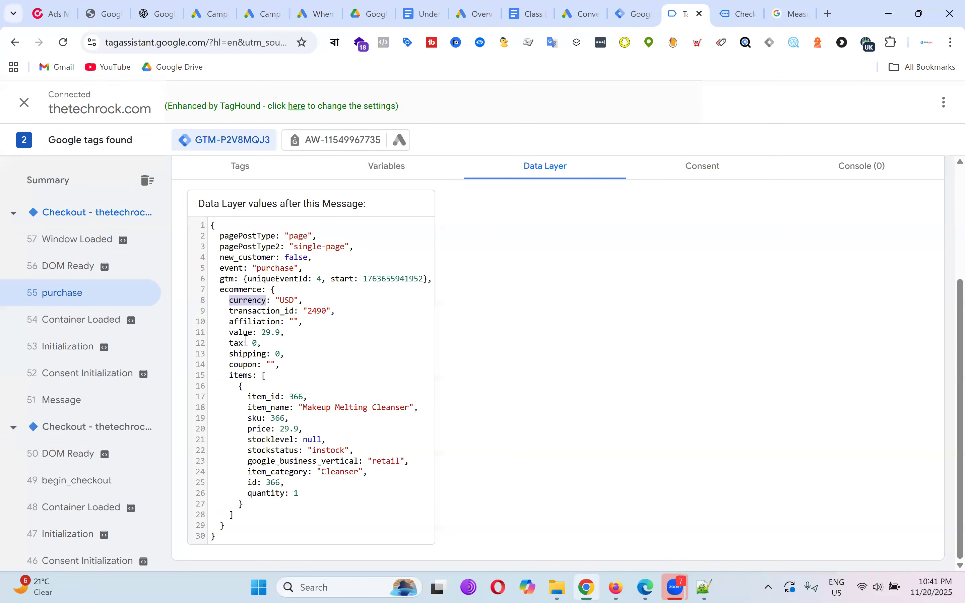
pyautogui.doubleClick(244, 333)
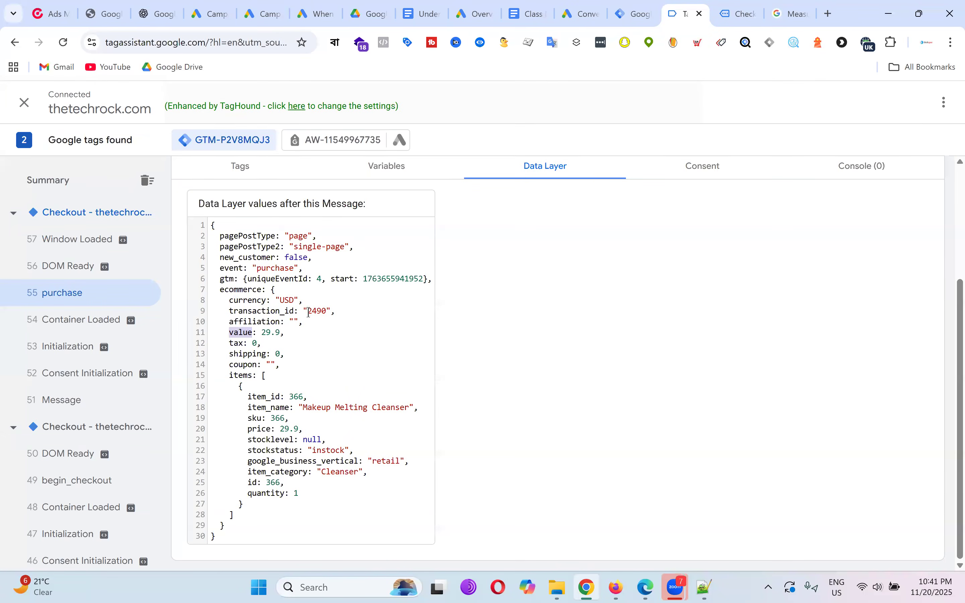
pyautogui.doubleClick(305, 293)
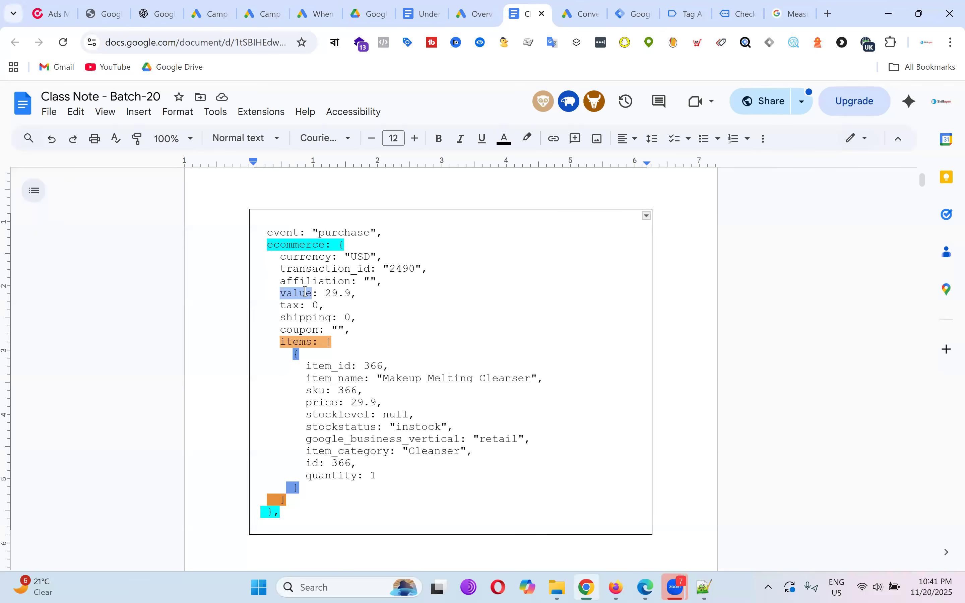
pyautogui.doubleClick(307, 246)
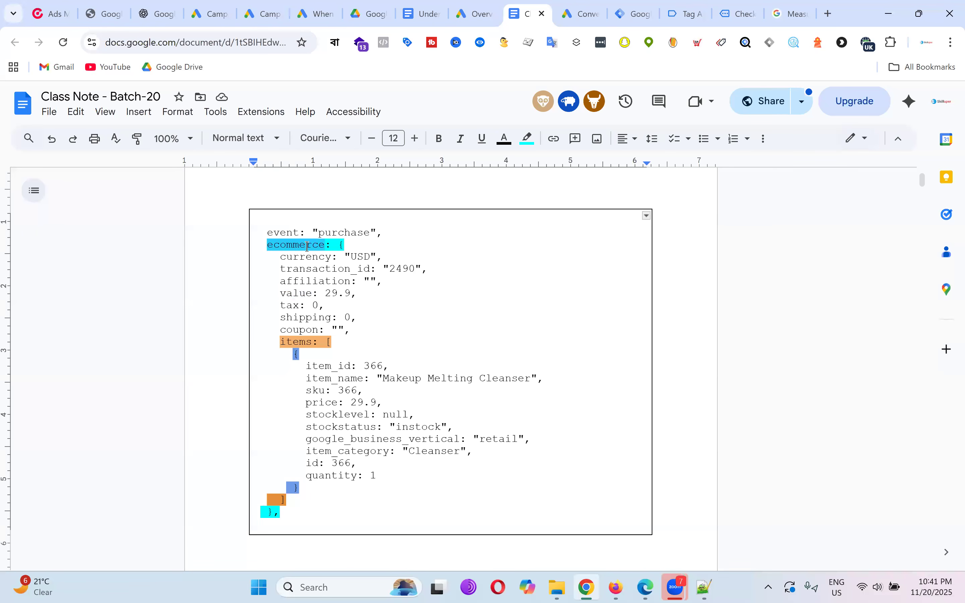
pyautogui.click(634, 13)
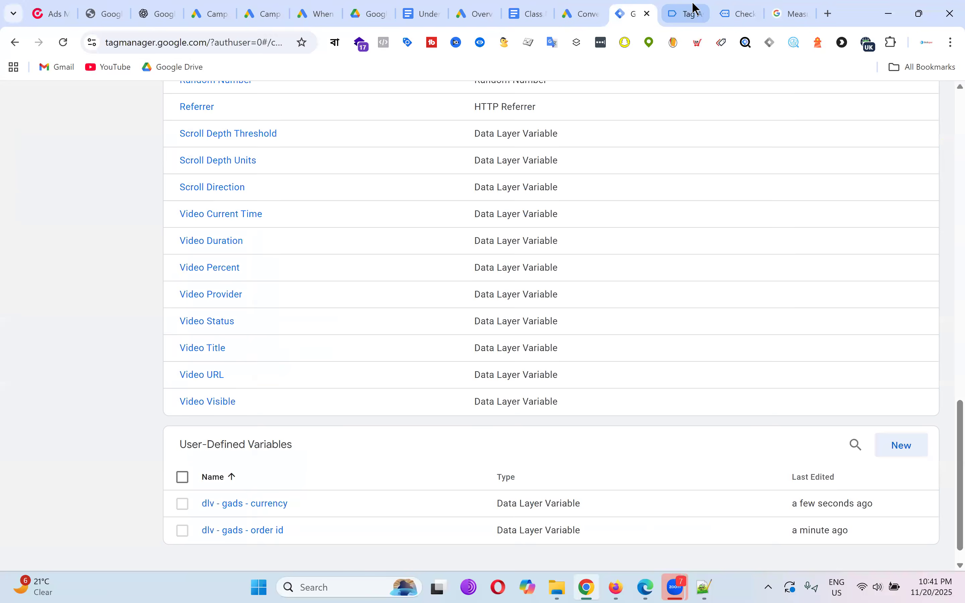
pyautogui.click(686, 14)
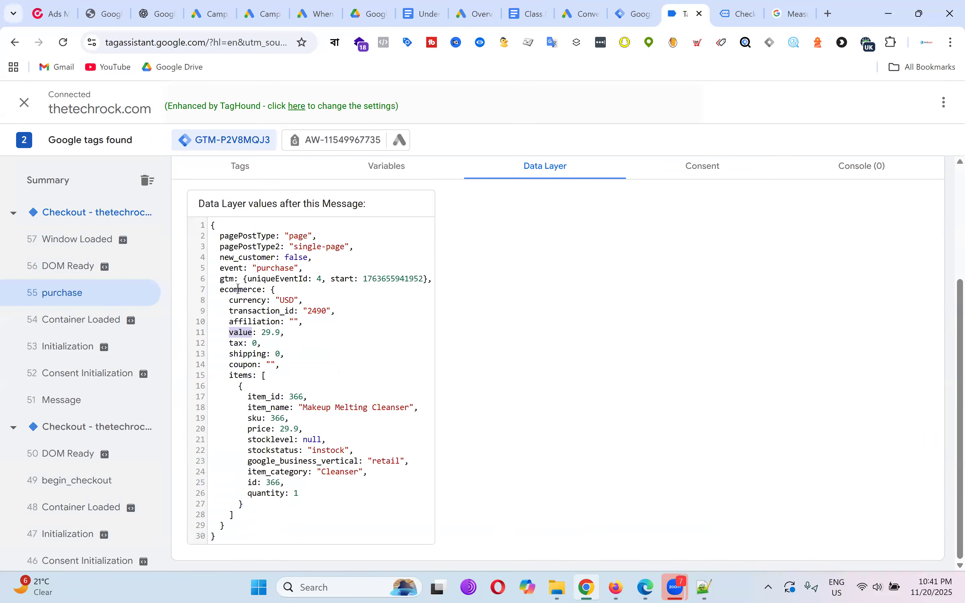
pyautogui.doubleClick(238, 289)
pyautogui.rightClick(239, 290)
pyautogui.click(262, 306)
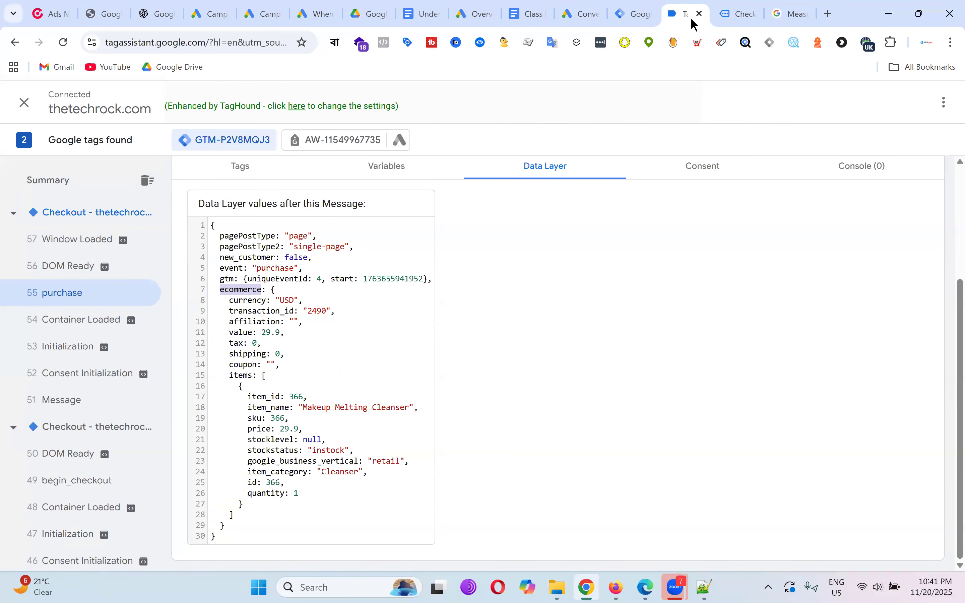
pyautogui.click(634, 14)
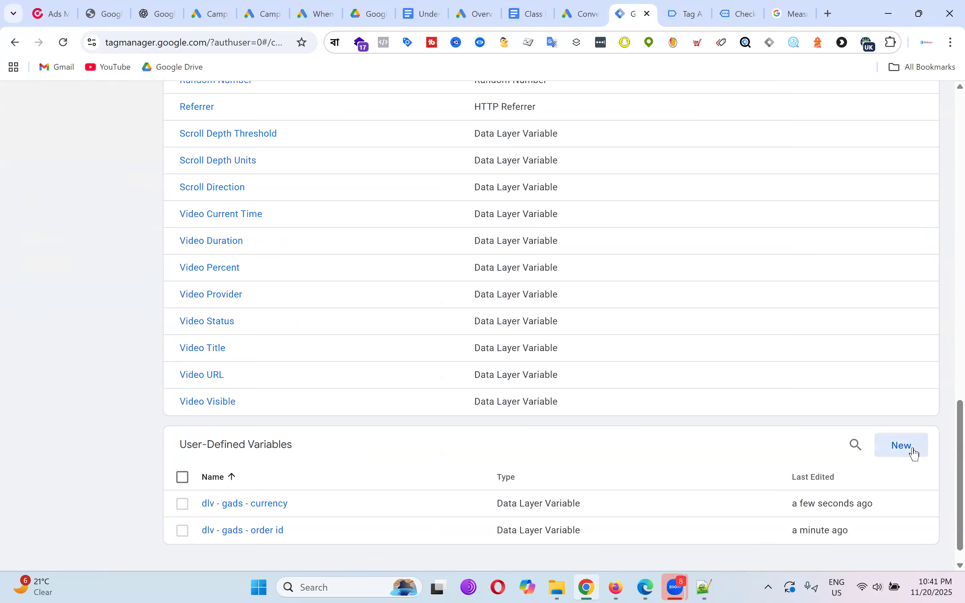
# Start a new Data Layer Variable with 'ecommerce.' as its data layer name.
pyautogui.click(914, 450)
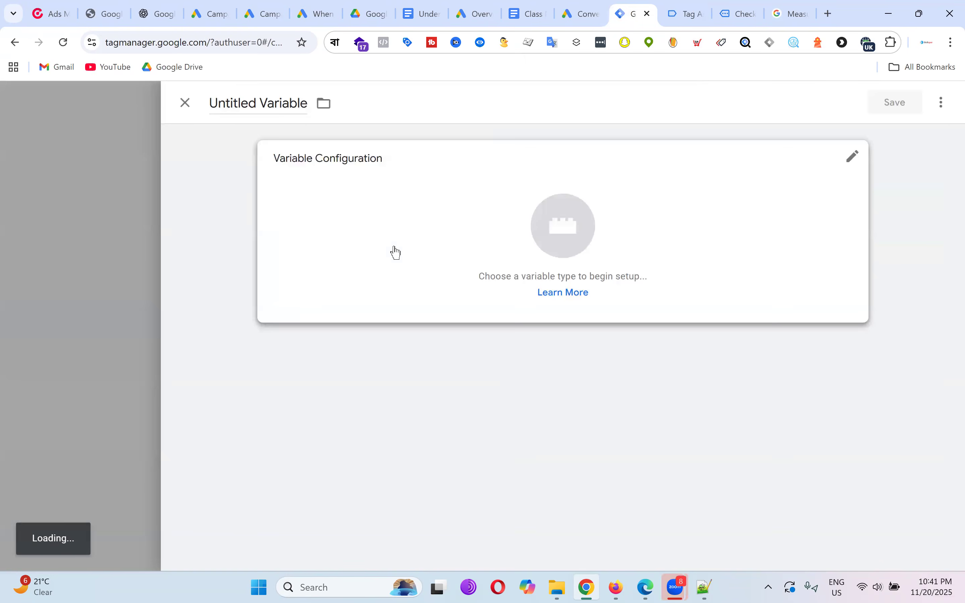
pyautogui.click(556, 224)
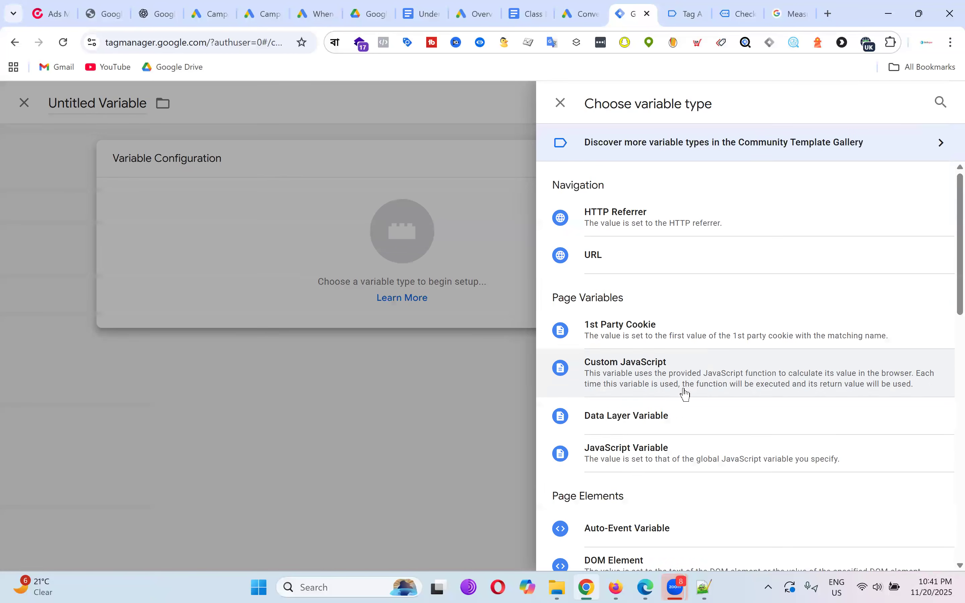
pyautogui.click(666, 417)
pyautogui.hotkey('ctrl', 'v')
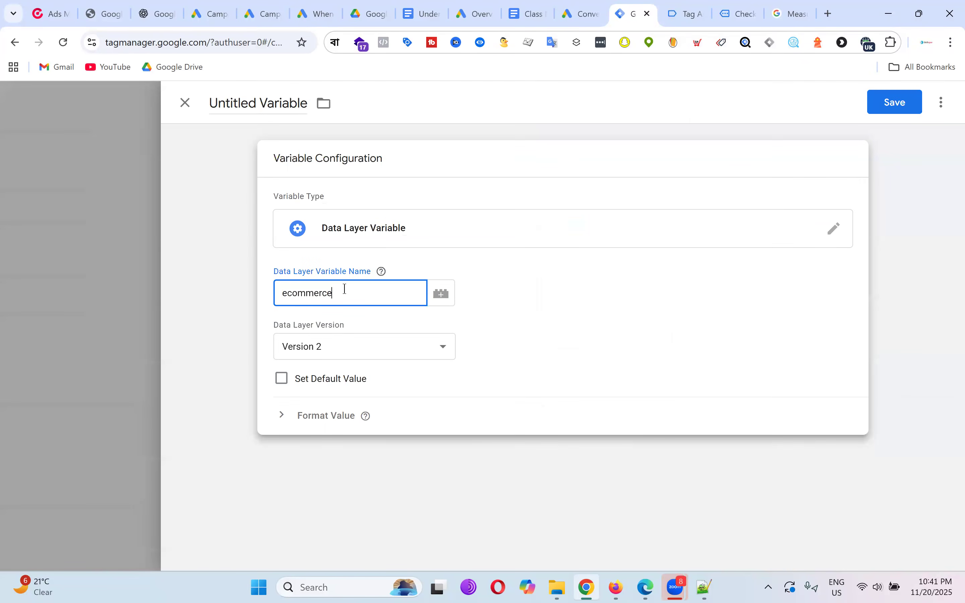
pyautogui.write('.')
# Finish the data layer name as ecommerce.value.
pyautogui.click(687, 13)
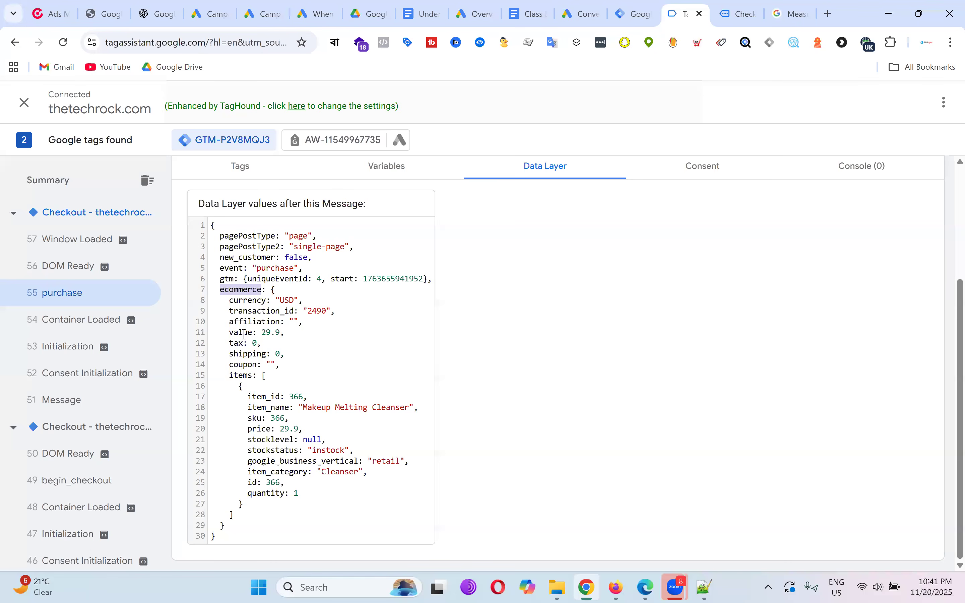
pyautogui.doubleClick(245, 333)
pyautogui.rightClick(243, 341)
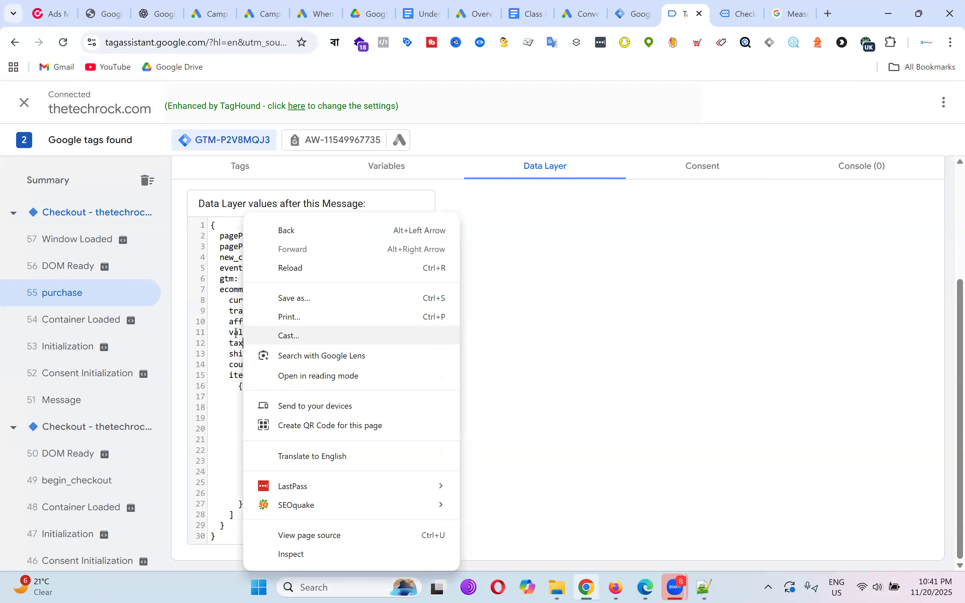
pyautogui.doubleClick(239, 333)
pyautogui.rightClick(260, 341)
pyautogui.click(279, 349)
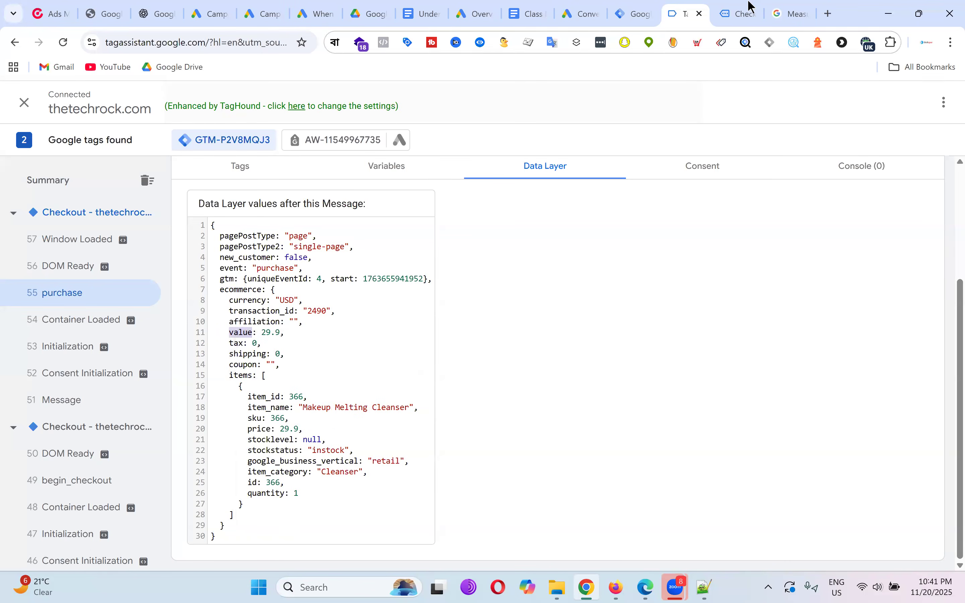
pyautogui.click(737, 15)
pyautogui.click(676, 15)
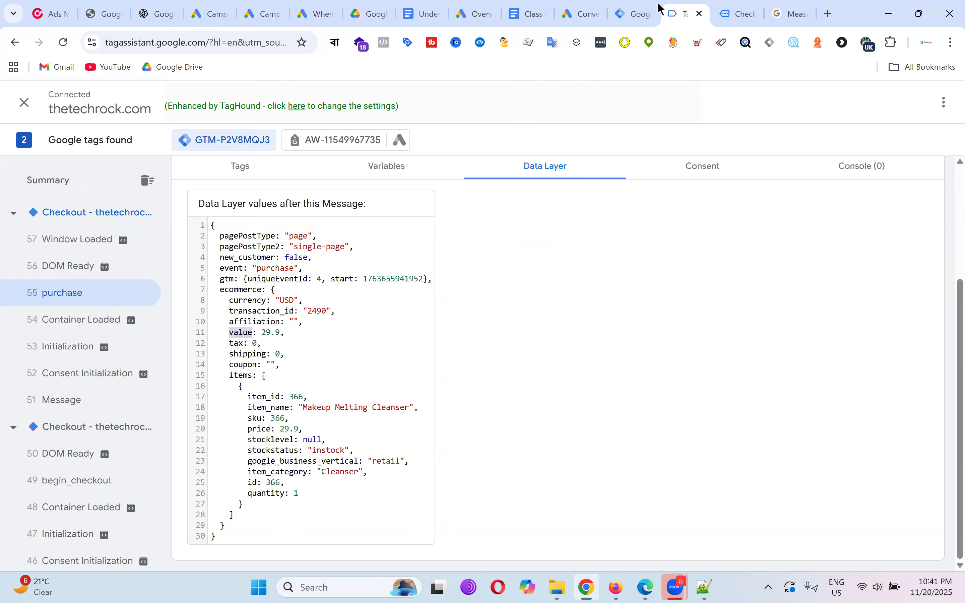
pyautogui.click(632, 9)
pyautogui.write('value')
# Title it 'dlv - gads - order value', save, and return to the purchase data layer.
pyautogui.click(255, 103)
pyautogui.hotkey('ctrl', 'a')
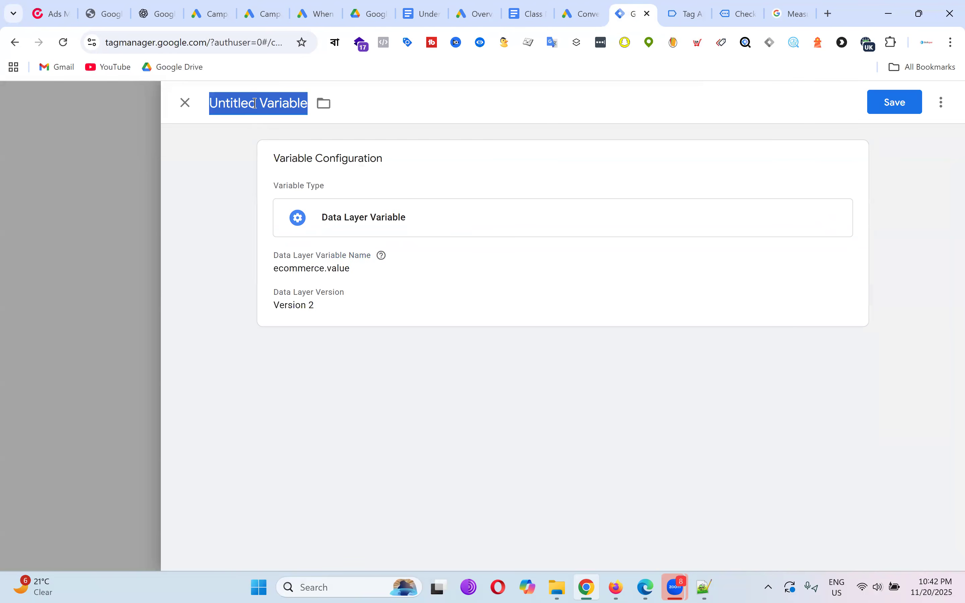
pyautogui.write('dlv - ga')
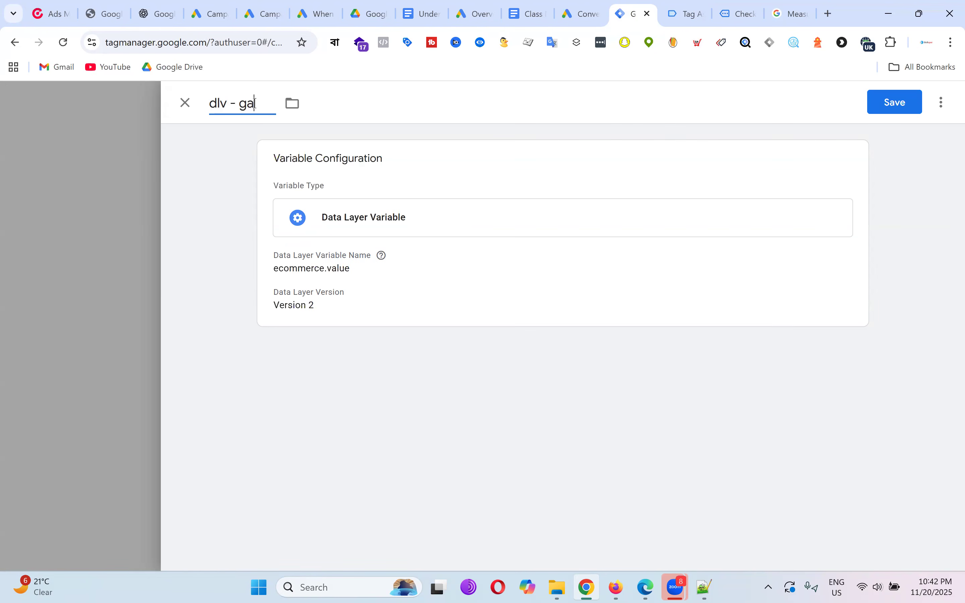
pyautogui.write('ds - order value')
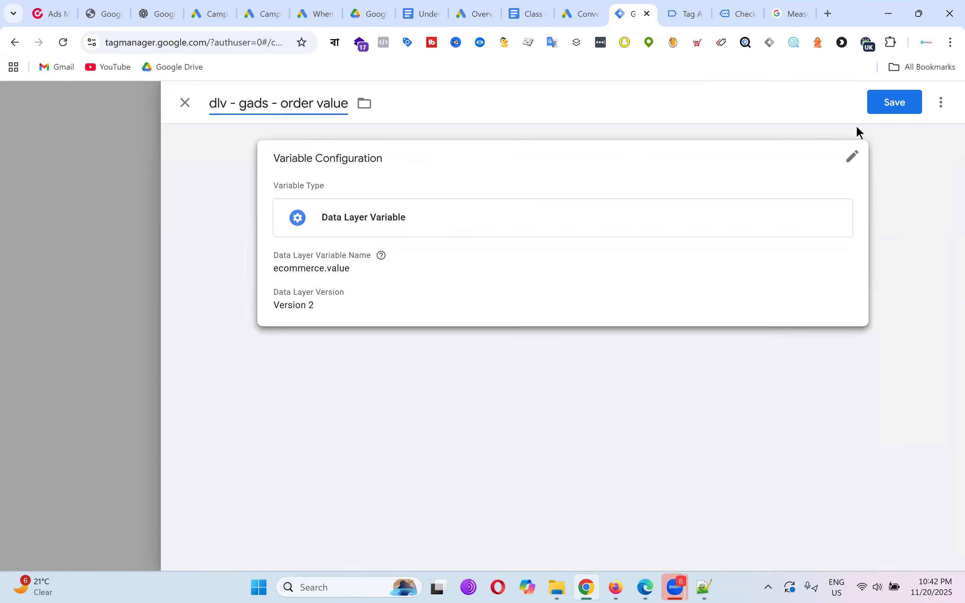
pyautogui.click(890, 109)
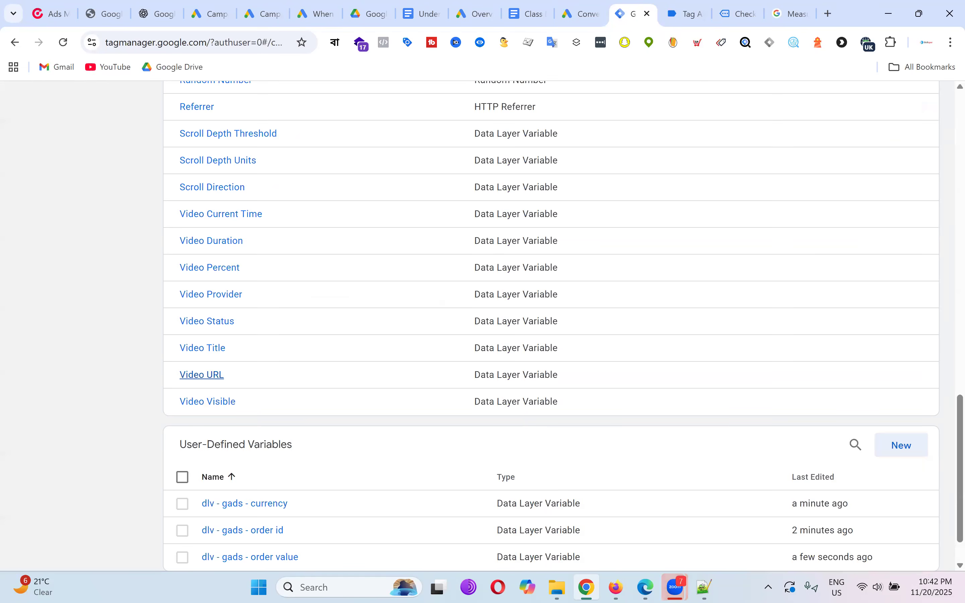
pyautogui.click(690, 6)
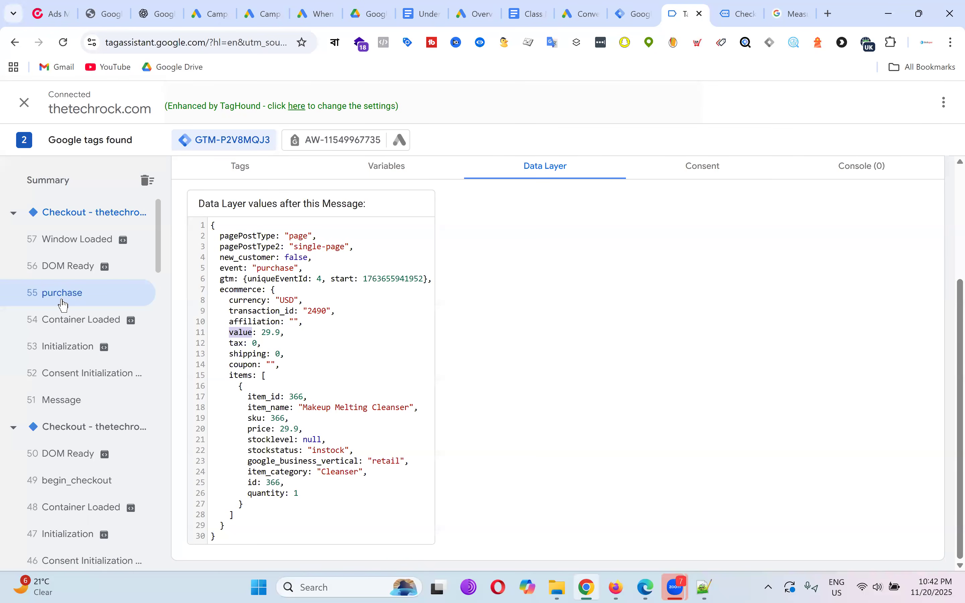
# Inspect the begin_checkout event's full dataLayer.push code.
pyautogui.scroll(-3, 102, 297)
pyautogui.click(85, 355)
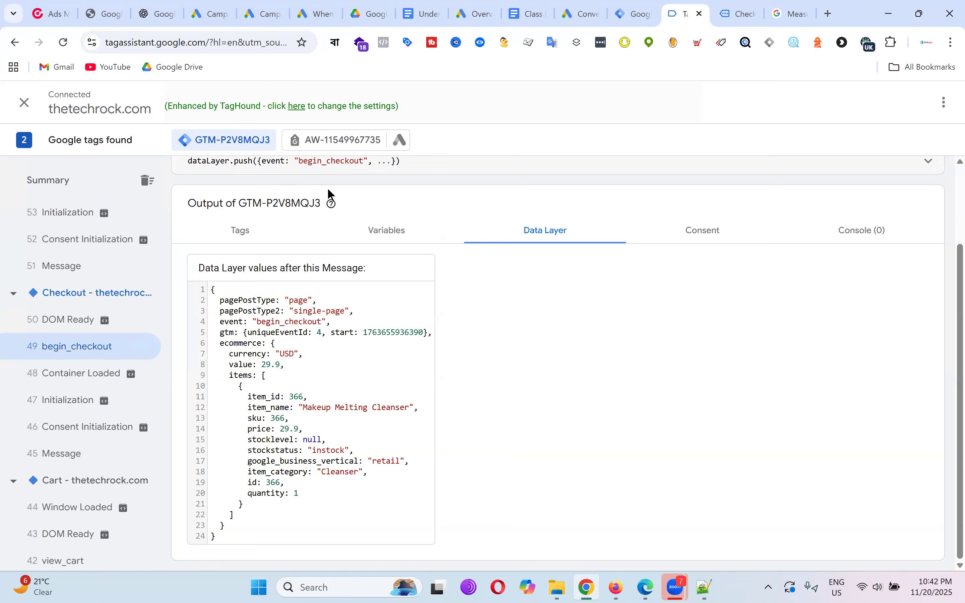
pyautogui.scroll(3, 317, 327)
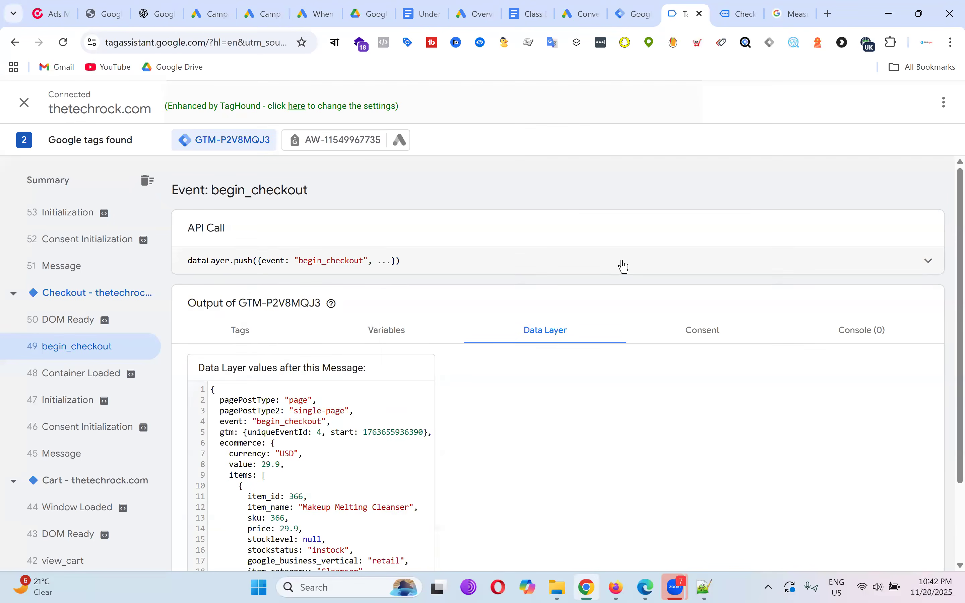
pyautogui.click(930, 264)
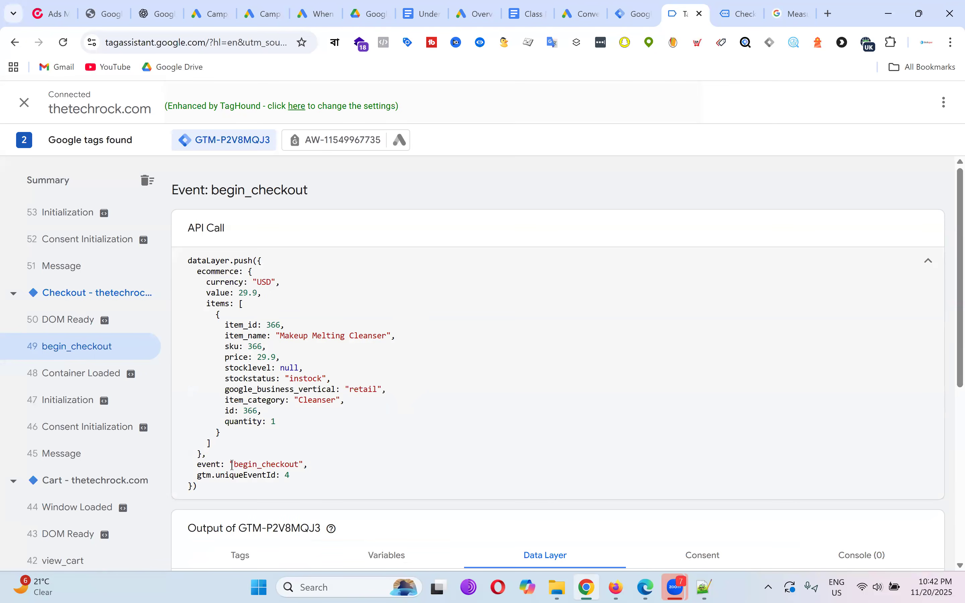
pyautogui.moveTo(233, 465); pyautogui.dragTo(304, 465)
pyautogui.scroll(-5, 80, 367)
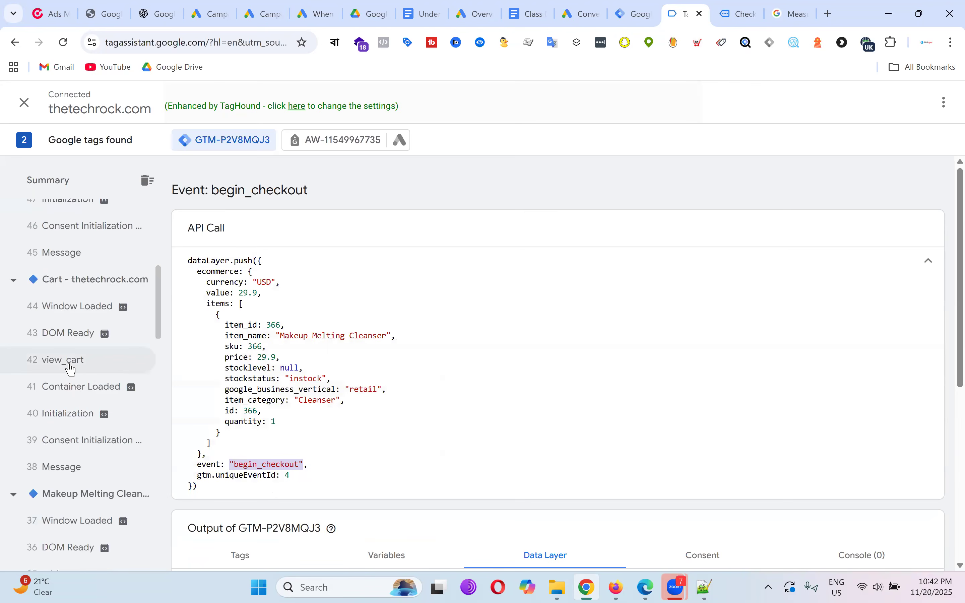
# Compare the view_cart event, then examine the view_item event's data layer.
pyautogui.click(71, 370)
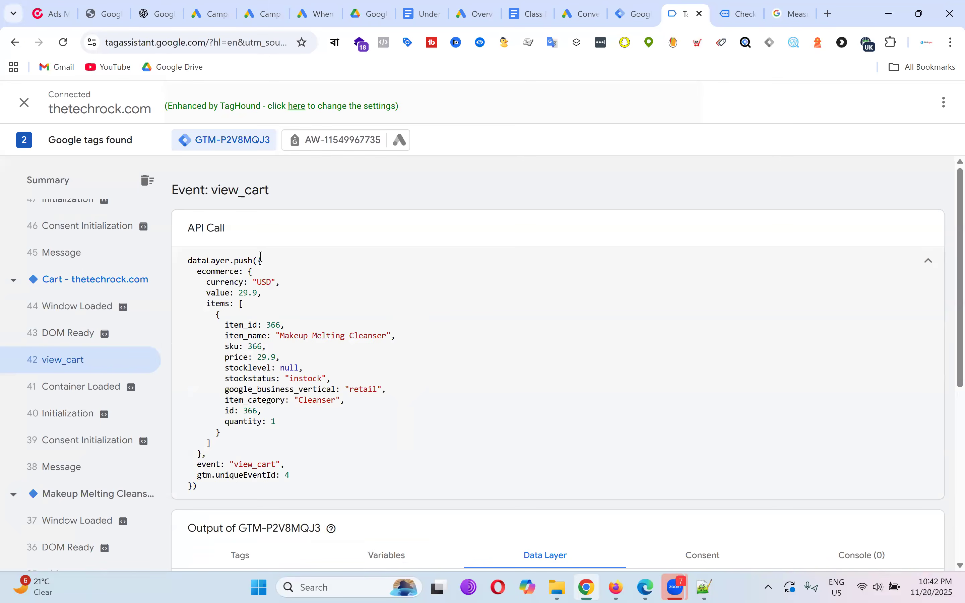
pyautogui.moveTo(271, 464); pyautogui.dragTo(279, 465)
pyautogui.scroll(-5, 92, 371)
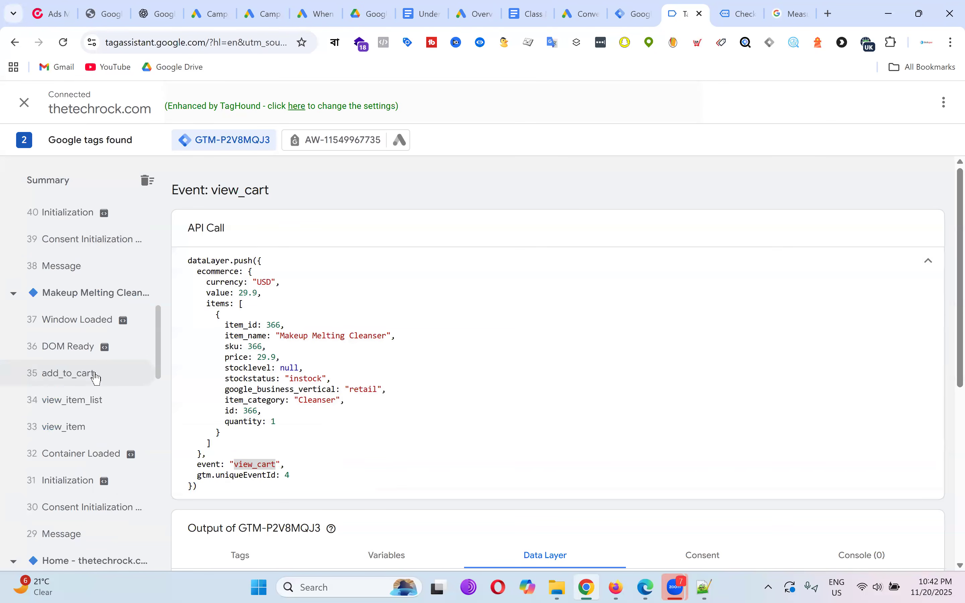
pyautogui.click(81, 431)
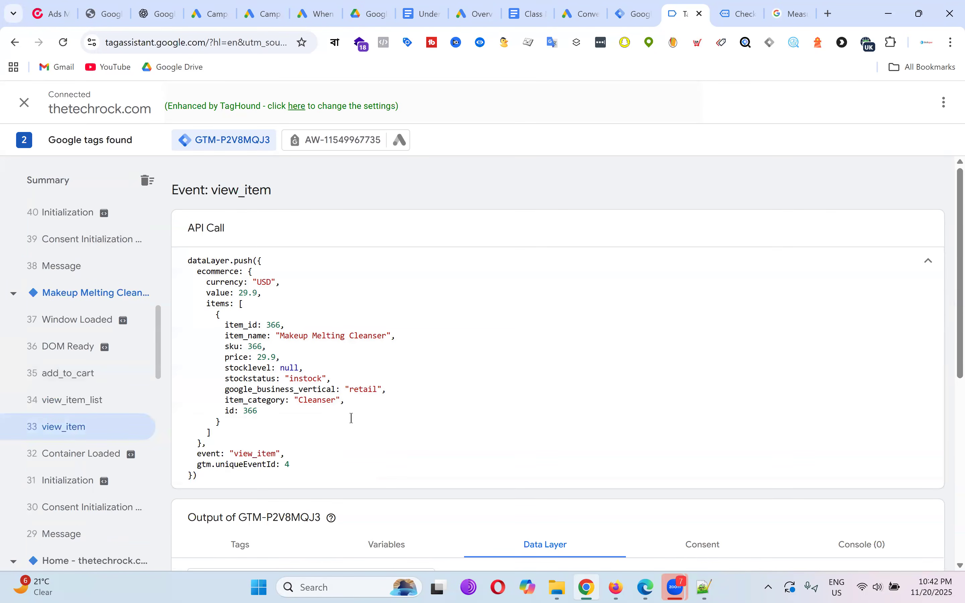
pyautogui.scroll(-1, 343, 419)
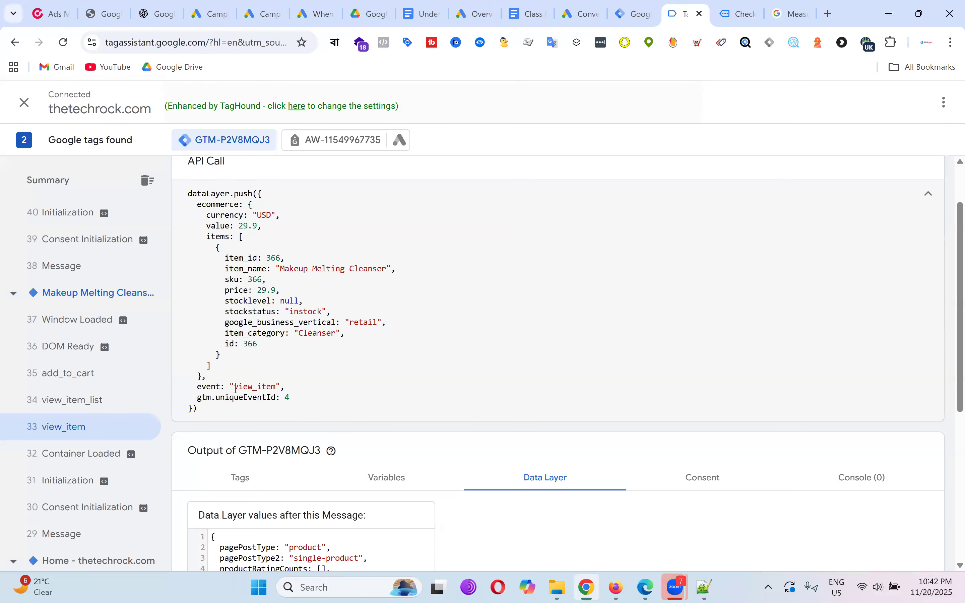
pyautogui.moveTo(234, 388); pyautogui.dragTo(275, 386)
# Open the Makeup Melting Cleanser product page and check its new view_item event.
pyautogui.click(733, 14)
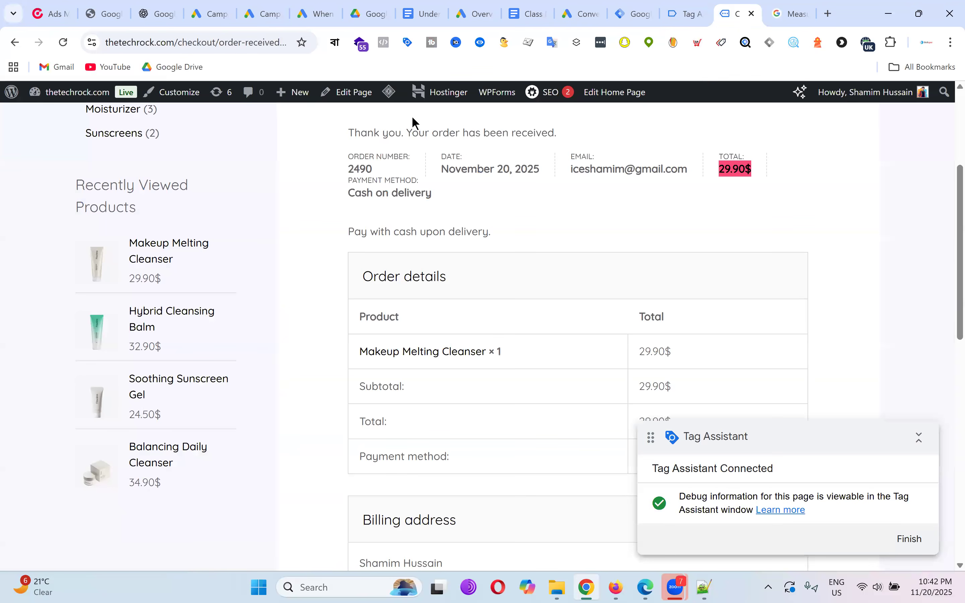
pyautogui.click(176, 250)
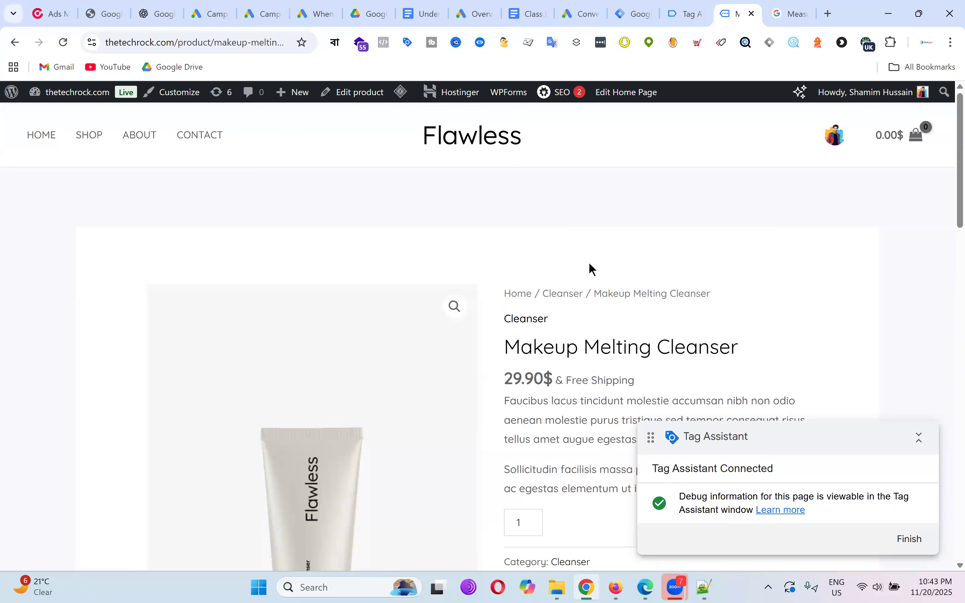
pyautogui.scroll(-5, 575, 211)
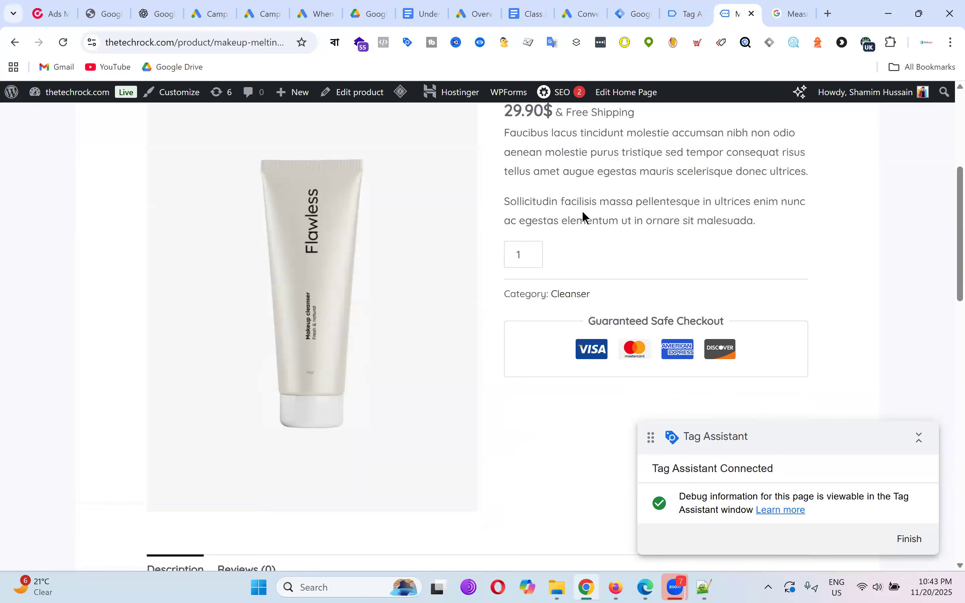
pyautogui.click(687, 8)
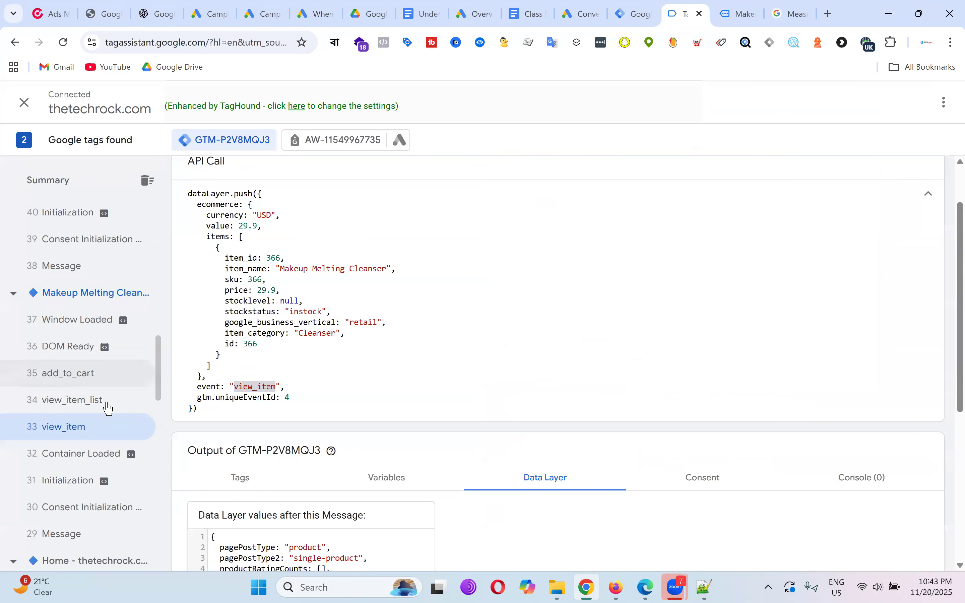
pyautogui.scroll(12, 81, 437)
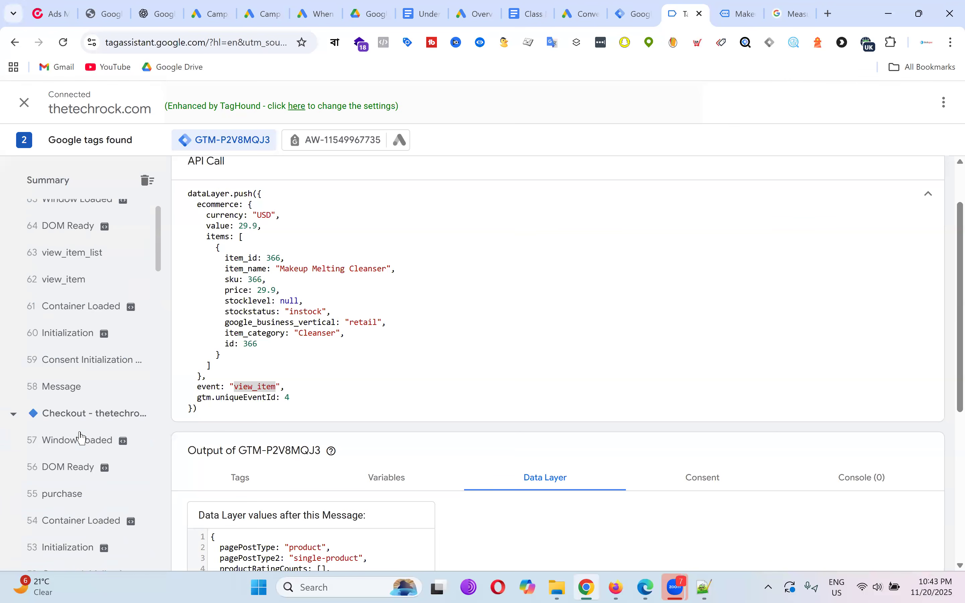
pyautogui.click(83, 324)
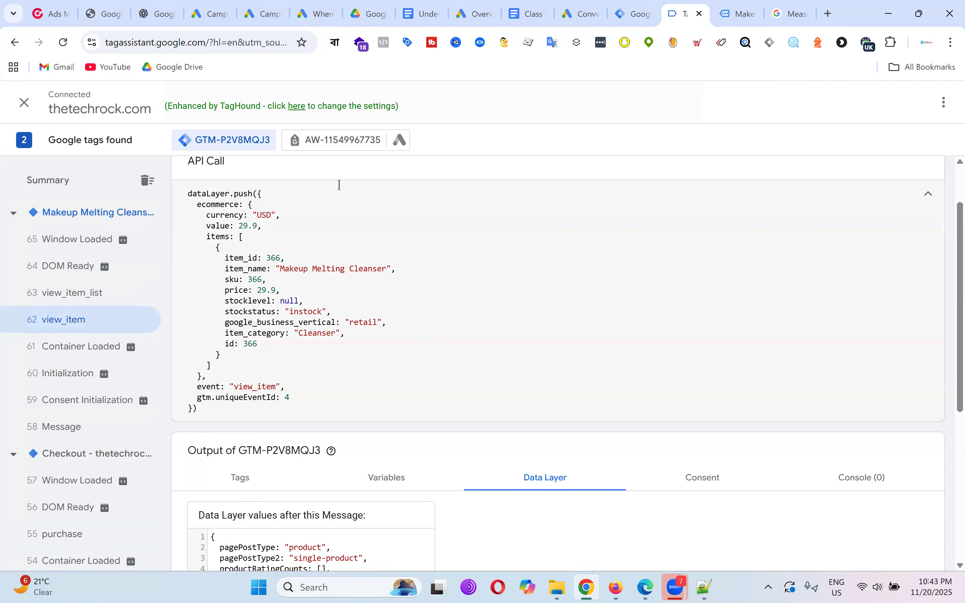
# Add one Makeup Melting Cleanser to the cart for 29.90$.
pyautogui.click(736, 15)
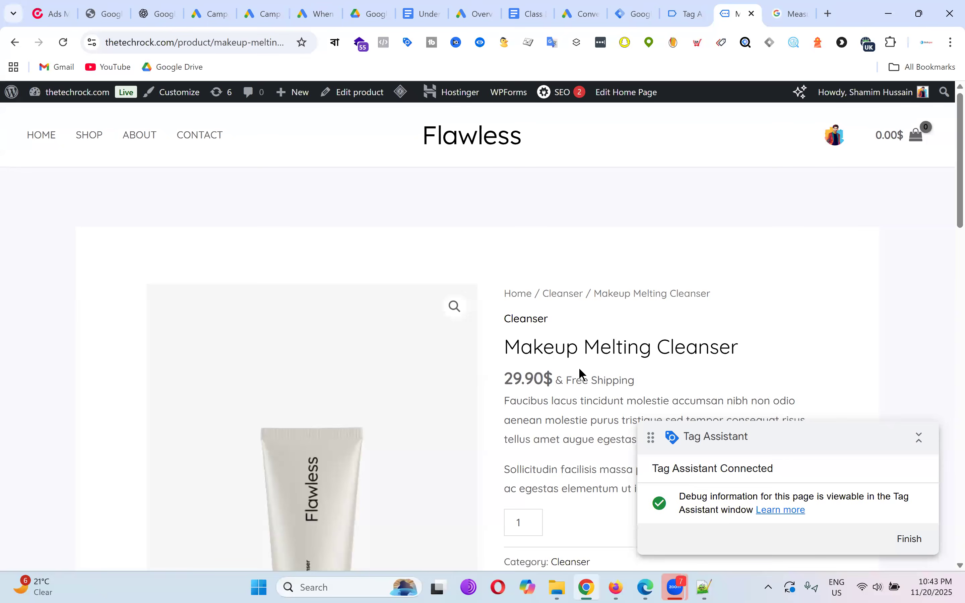
pyautogui.moveTo(504, 375); pyautogui.dragTo(563, 379)
pyautogui.click(704, 6)
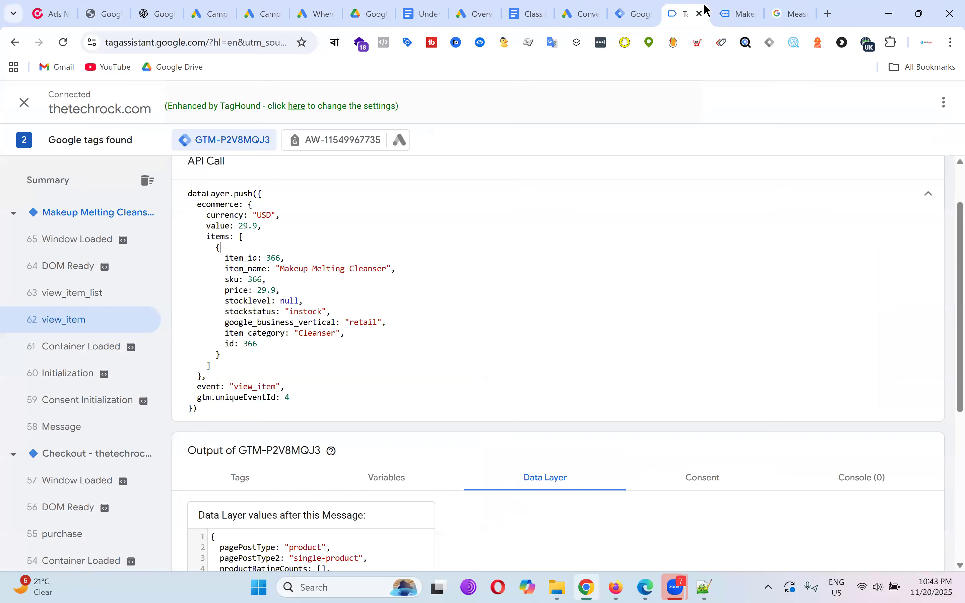
pyautogui.click(752, 6)
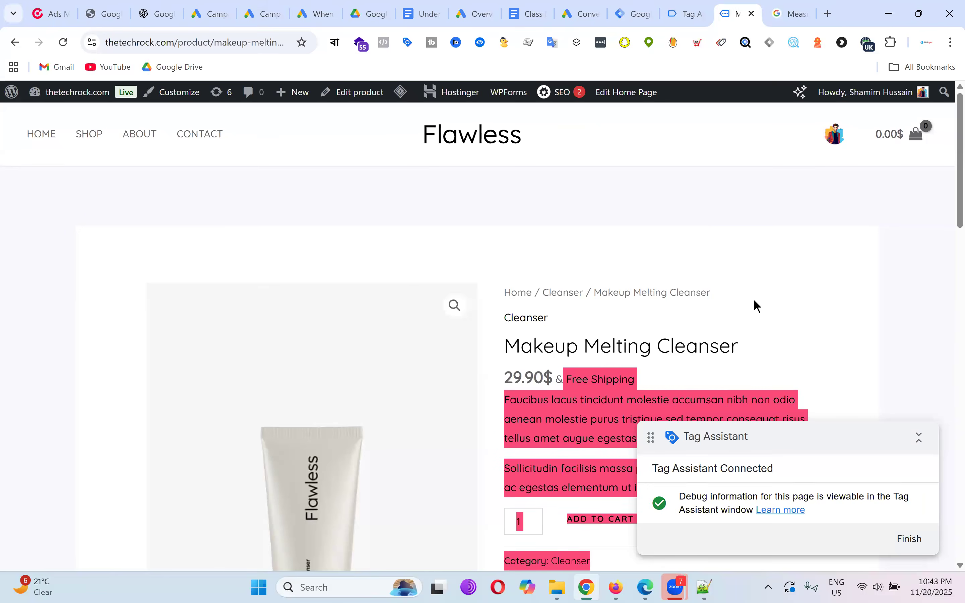
pyautogui.scroll(-5, 752, 301)
pyautogui.click(861, 260)
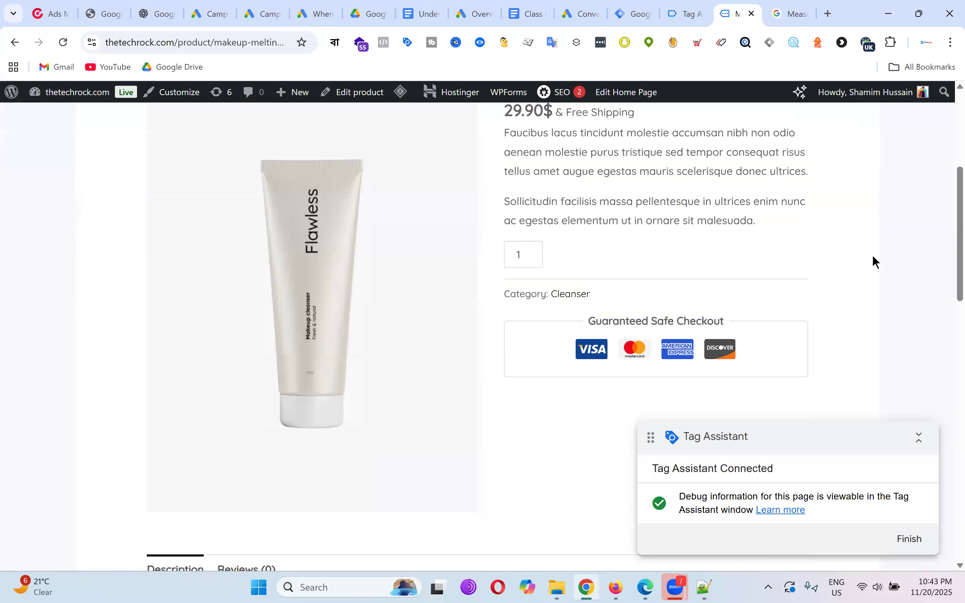
pyautogui.scroll(-3, 880, 260)
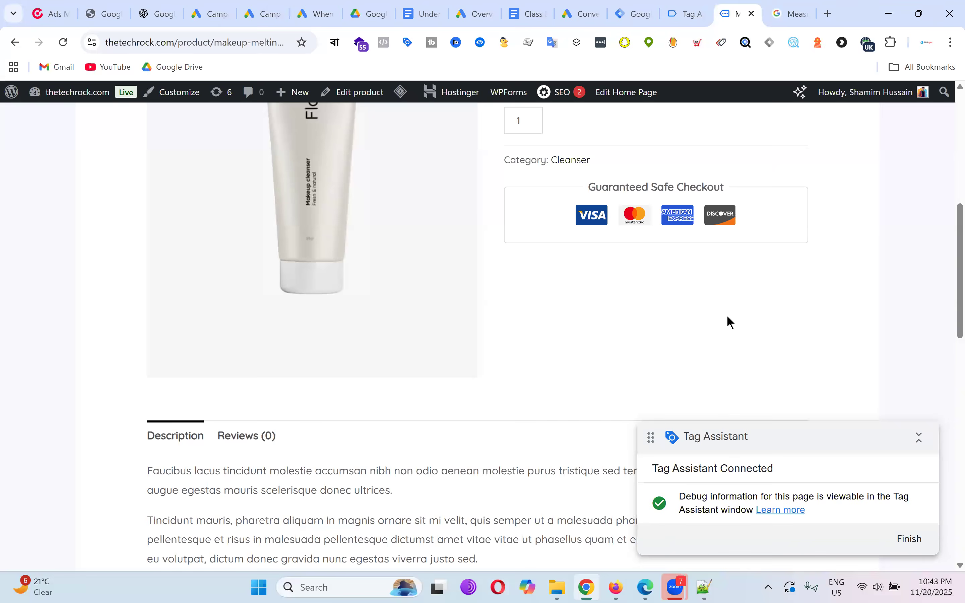
pyautogui.scroll(5, 731, 322)
pyautogui.scroll(-3, 634, 359)
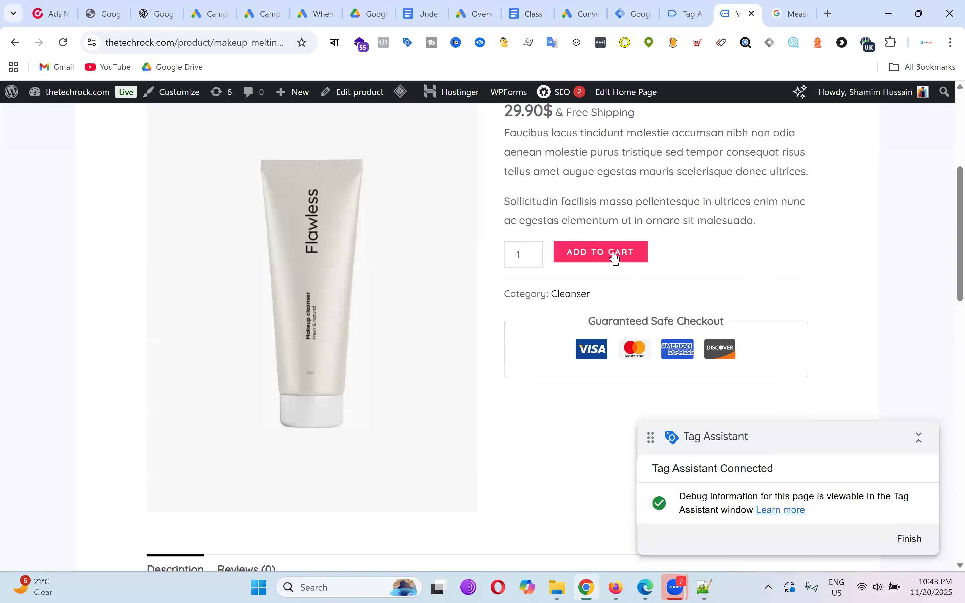
pyautogui.click(617, 258)
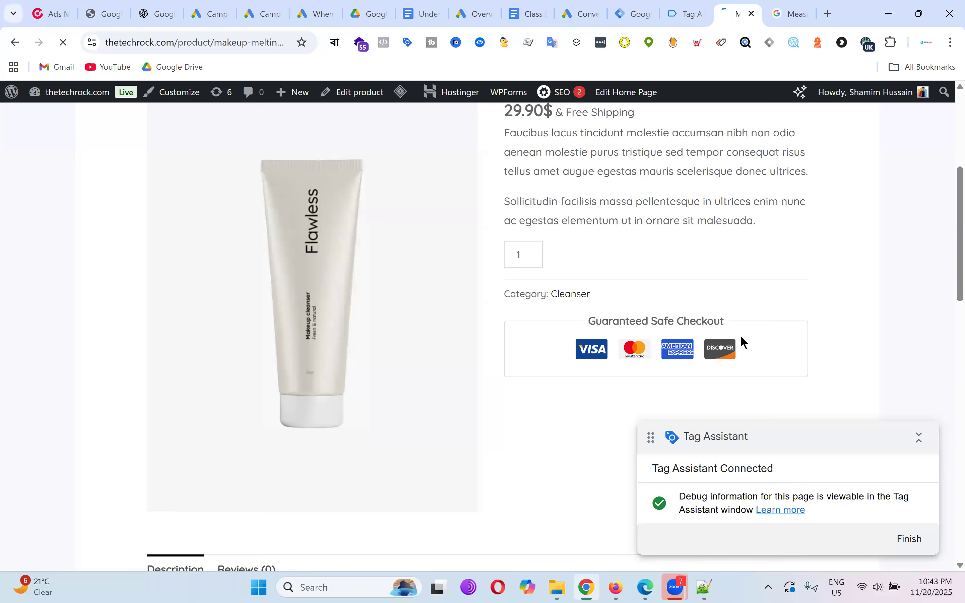
# Inspect the add_to_cart event's data layer push in Tag Assistant.
pyautogui.click(692, 13)
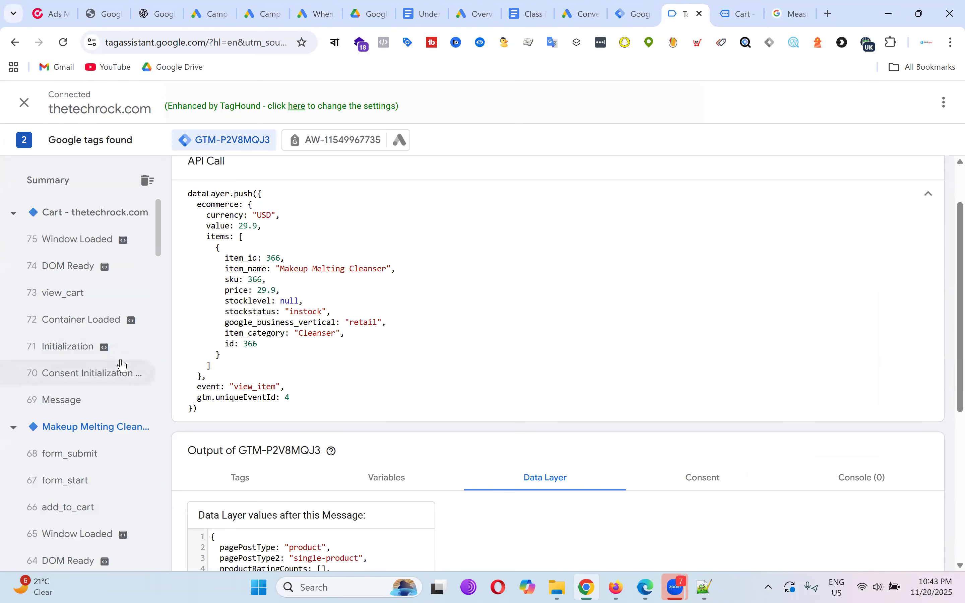
pyautogui.scroll(-5, 124, 369)
pyautogui.click(84, 310)
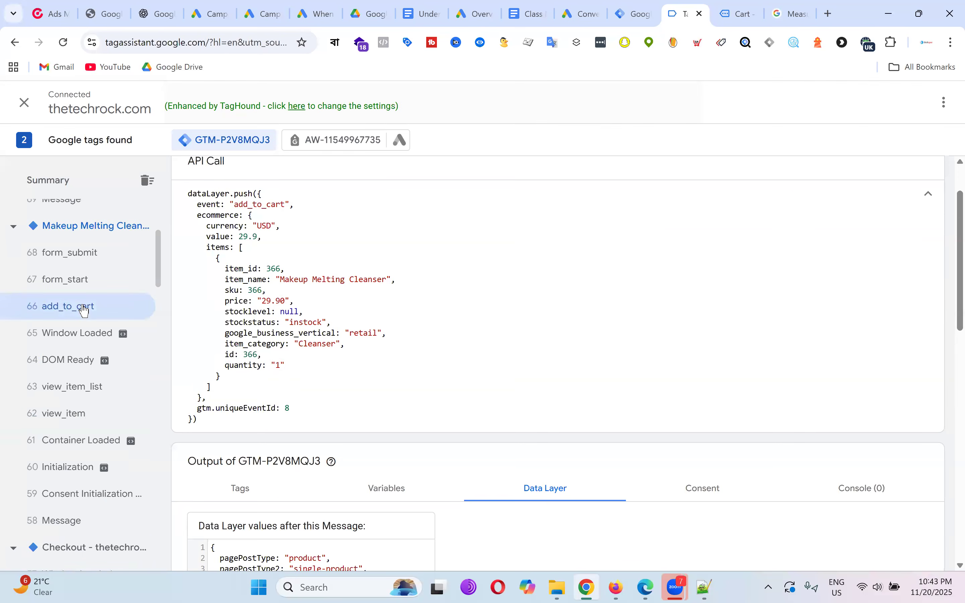
pyautogui.moveTo(234, 205); pyautogui.dragTo(278, 205)
pyautogui.click(278, 206)
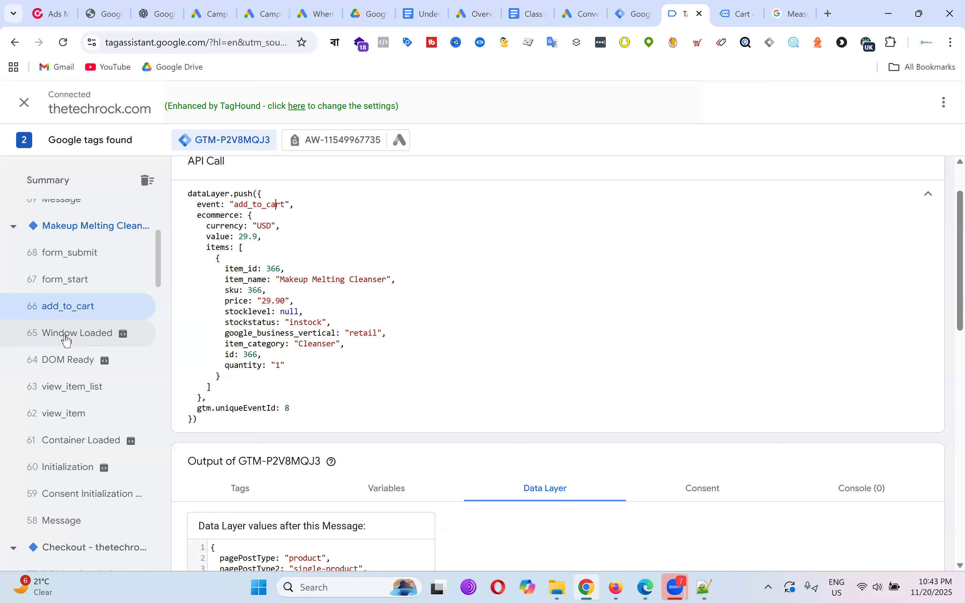
pyautogui.scroll(5, 87, 329)
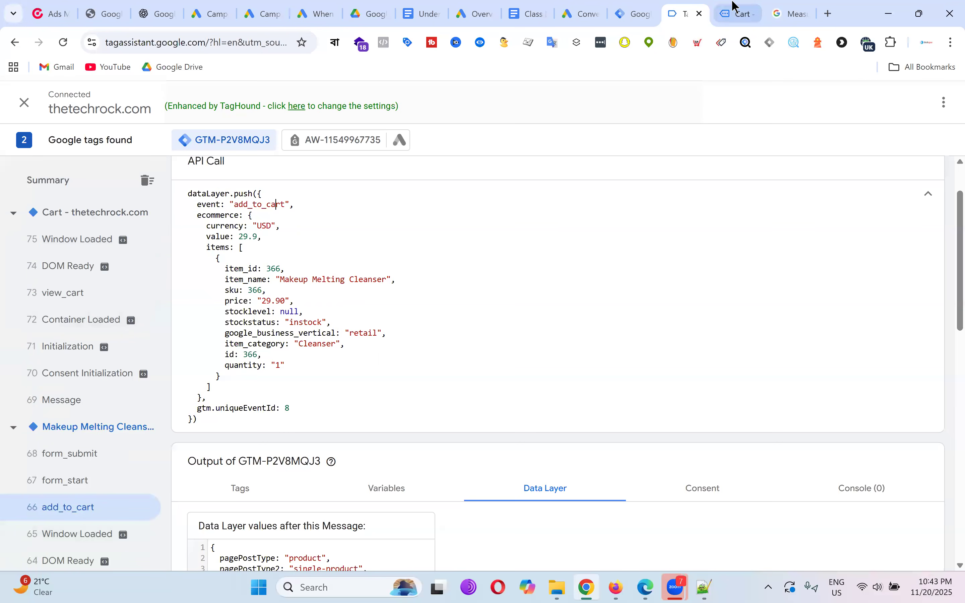
# Confirm the view_cart event fired for the cart page.
pyautogui.click(737, 12)
pyautogui.scroll(-6, 615, 280)
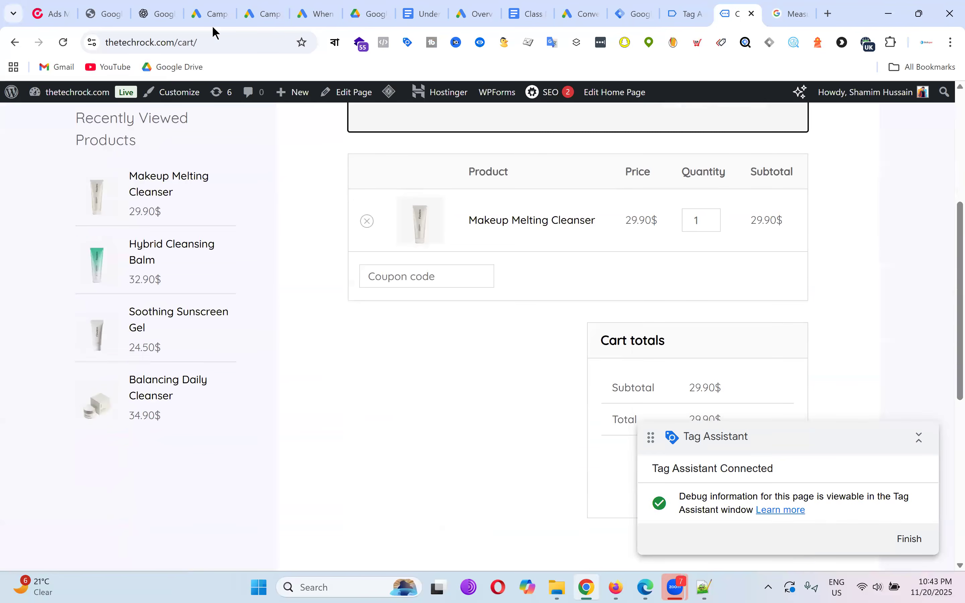
pyautogui.click(685, 8)
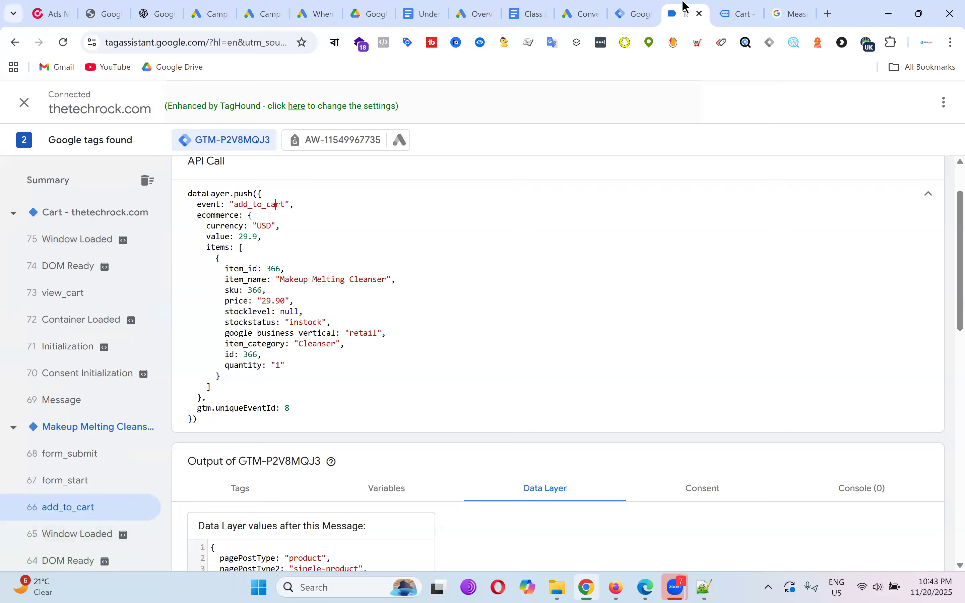
pyautogui.click(69, 294)
pyautogui.click(746, 6)
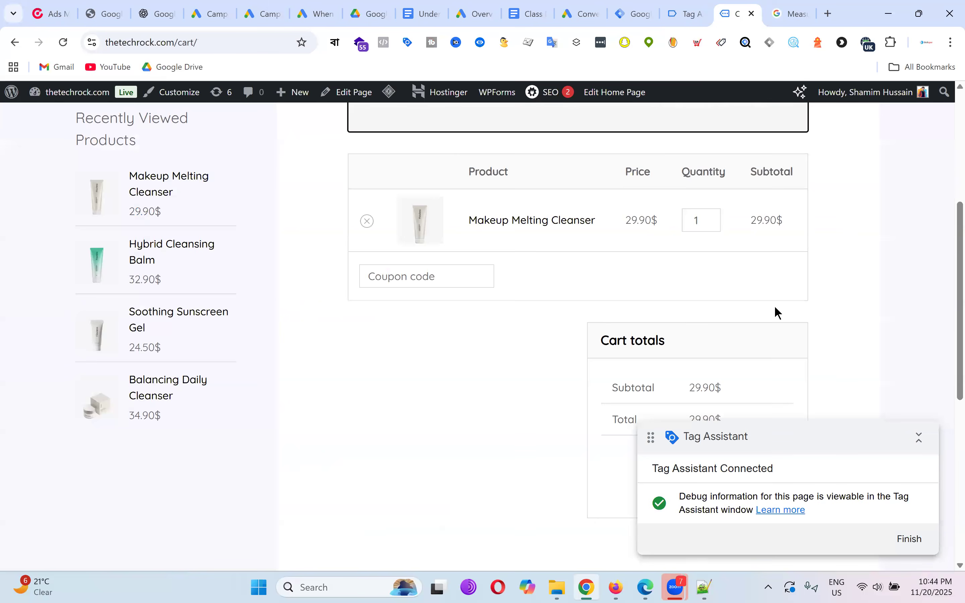
pyautogui.scroll(-5, 774, 306)
# Proceed from the cart to checkout and verify the begin_checkout event fired.
pyautogui.click(694, 274)
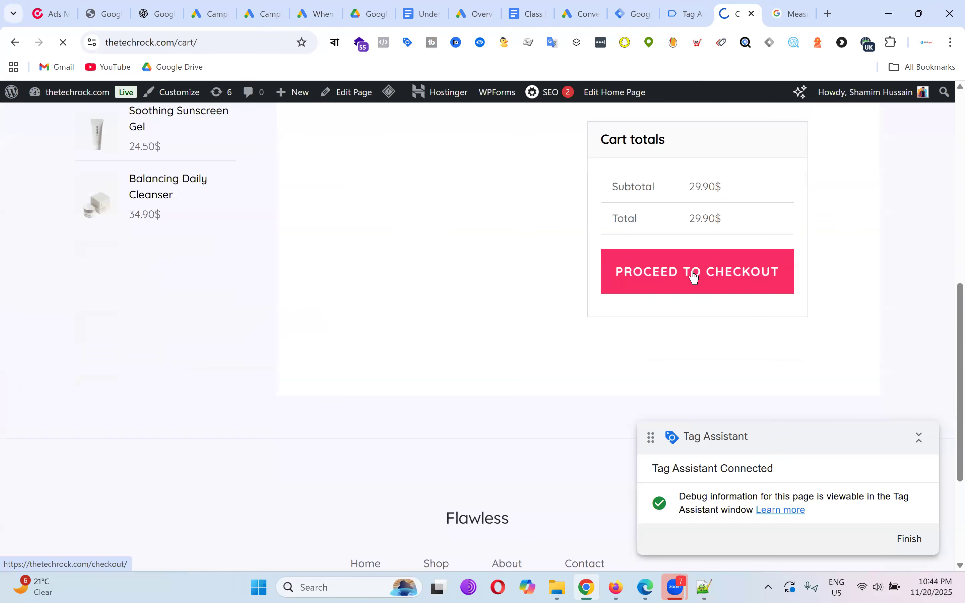
pyautogui.click(685, 12)
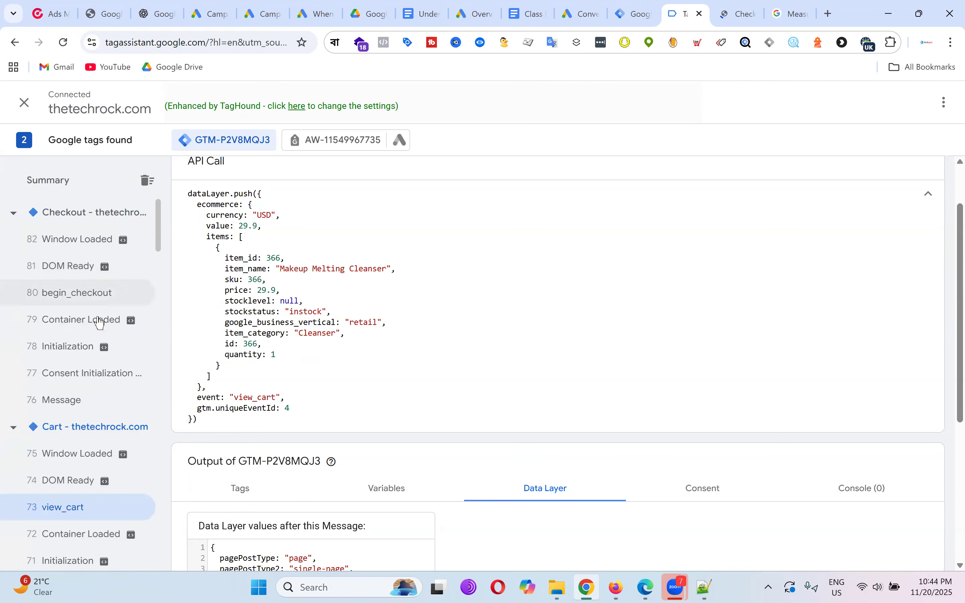
pyautogui.click(86, 298)
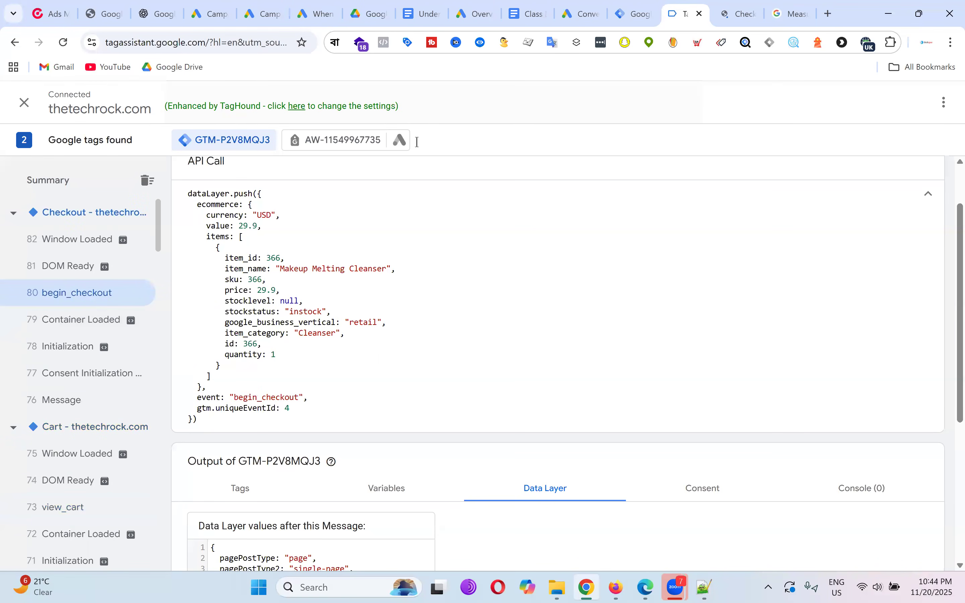
pyautogui.click(751, 6)
pyautogui.scroll(-8, 694, 268)
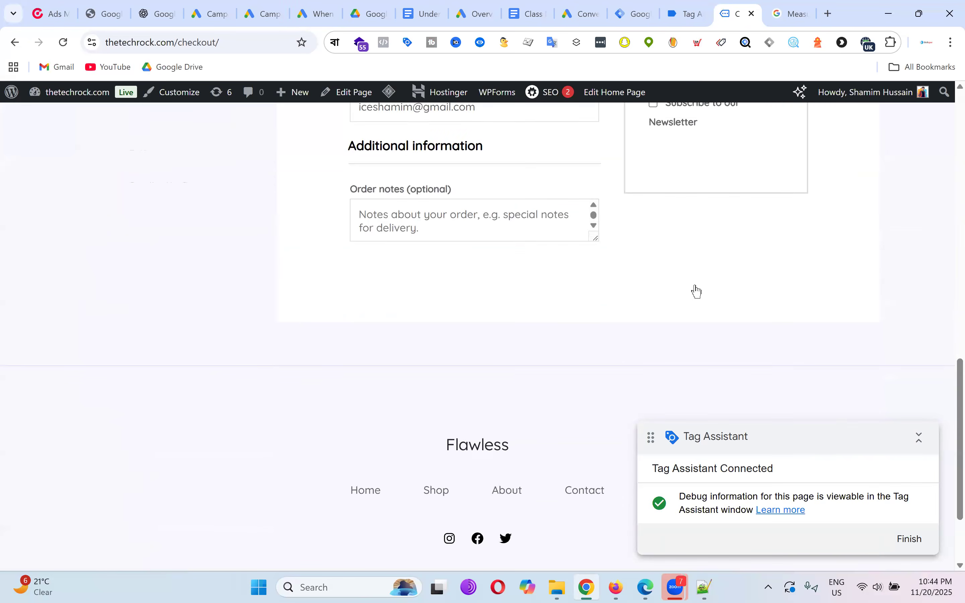
pyautogui.scroll(3, 696, 286)
# Inspect the purchase event's data layer push in Tag Assistant.
pyautogui.click(684, 11)
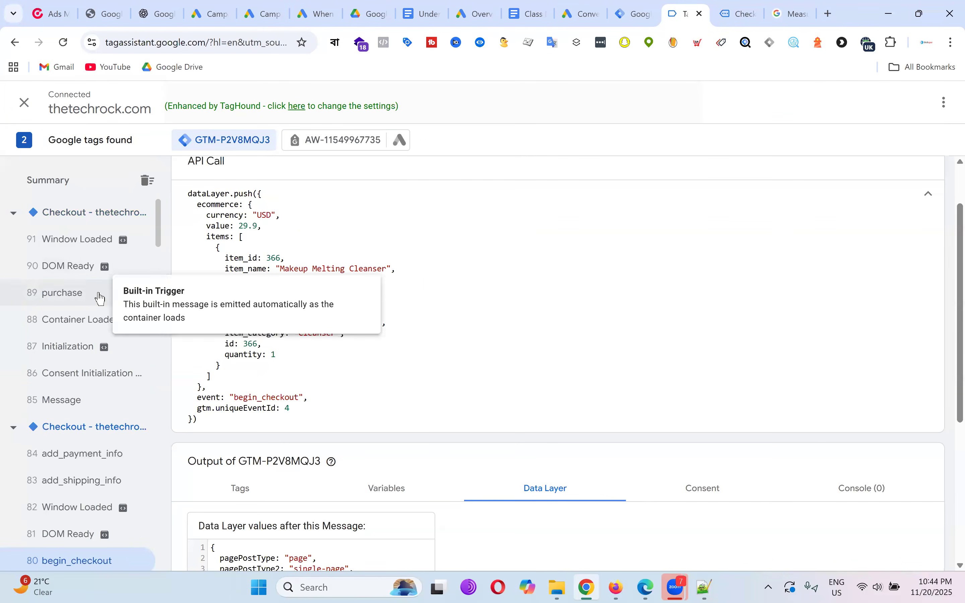
pyautogui.click(100, 298)
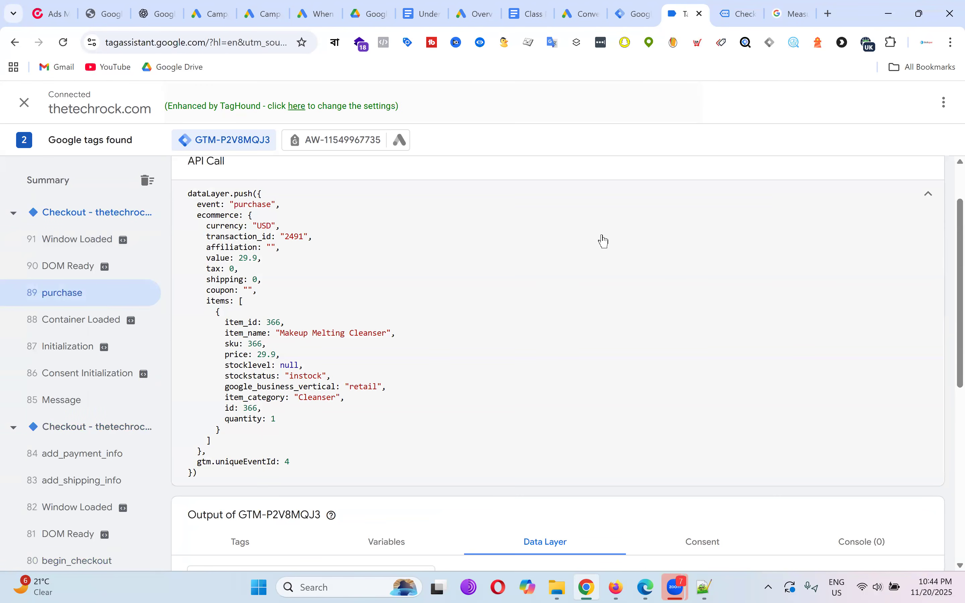
pyautogui.doubleClick(259, 204)
pyautogui.doubleClick(259, 205)
pyautogui.scroll(-5, 556, 339)
pyautogui.scroll(7, 588, 383)
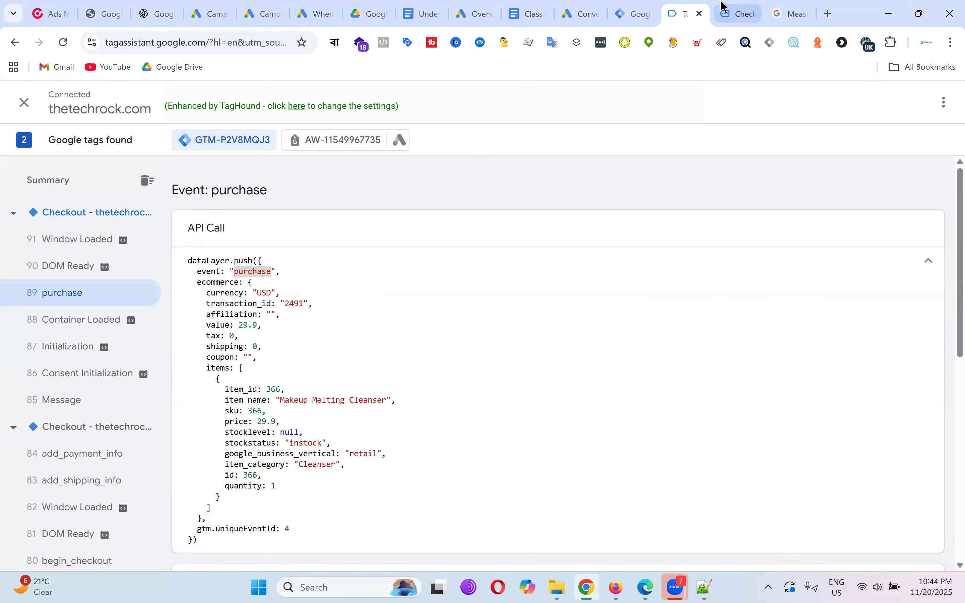
# Glance at the order-received page, then return to the Tag Manager container.
pyautogui.click(734, 14)
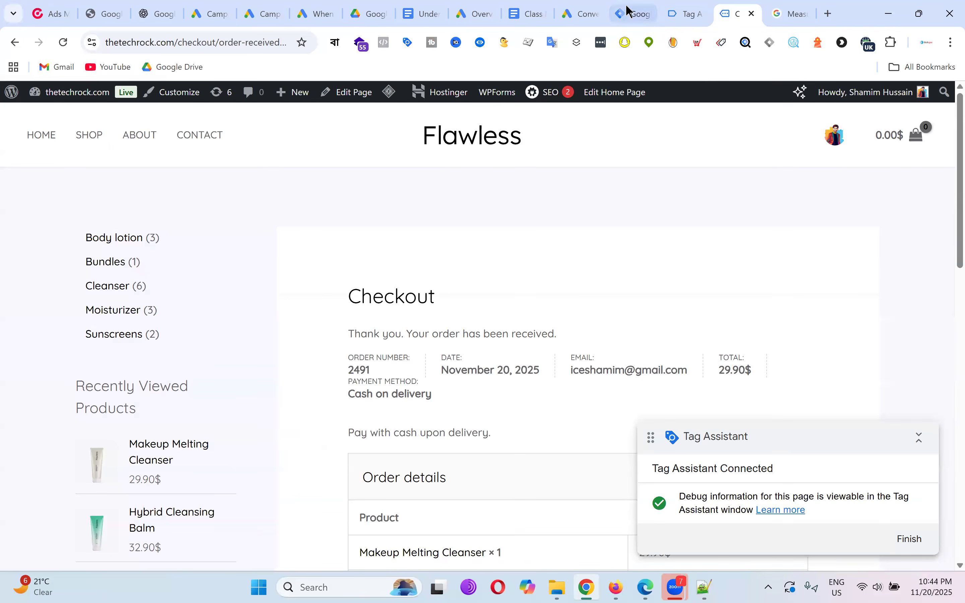
pyautogui.click(630, 12)
pyautogui.scroll(15, 309, 212)
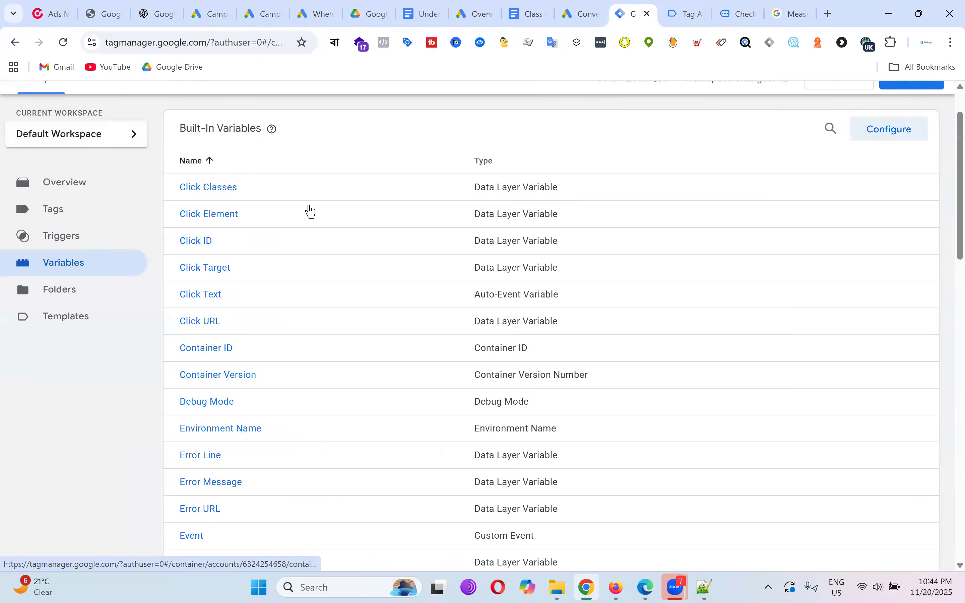
pyautogui.scroll(3, 310, 212)
# Change Gads - Purchase - Trigger to a Custom Event trigger firing on all custom events.
pyautogui.click(78, 304)
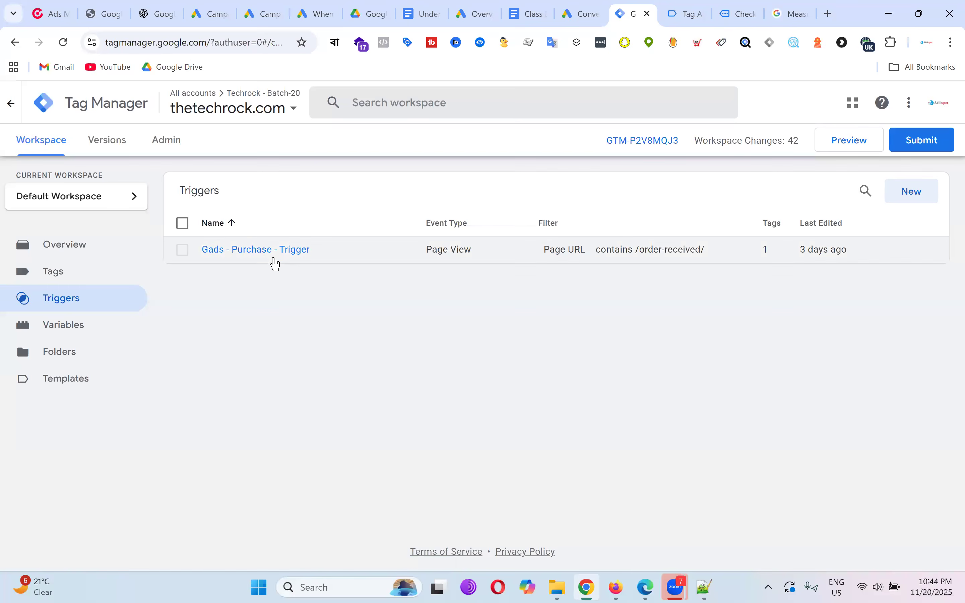
pyautogui.click(276, 253)
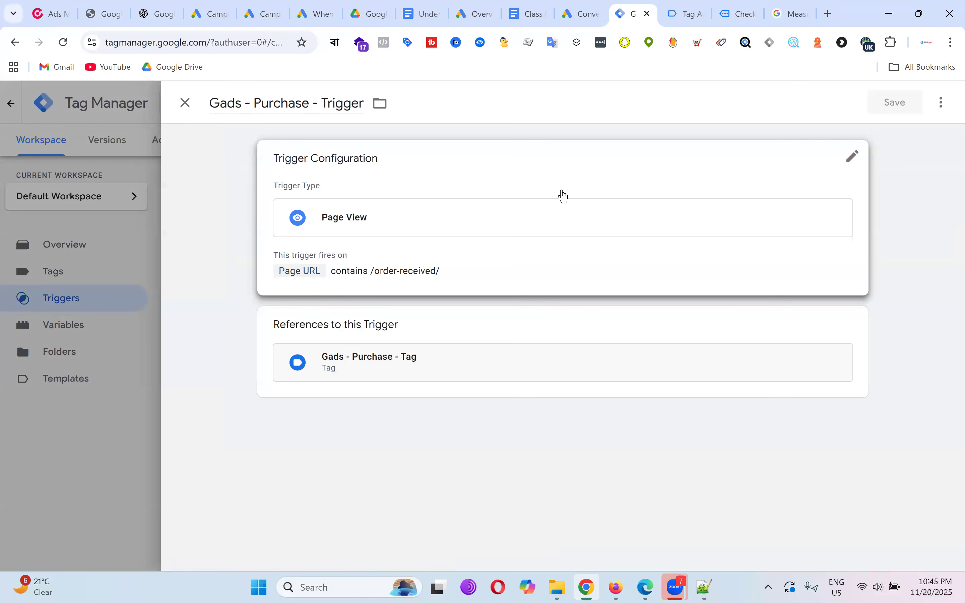
pyautogui.click(550, 192)
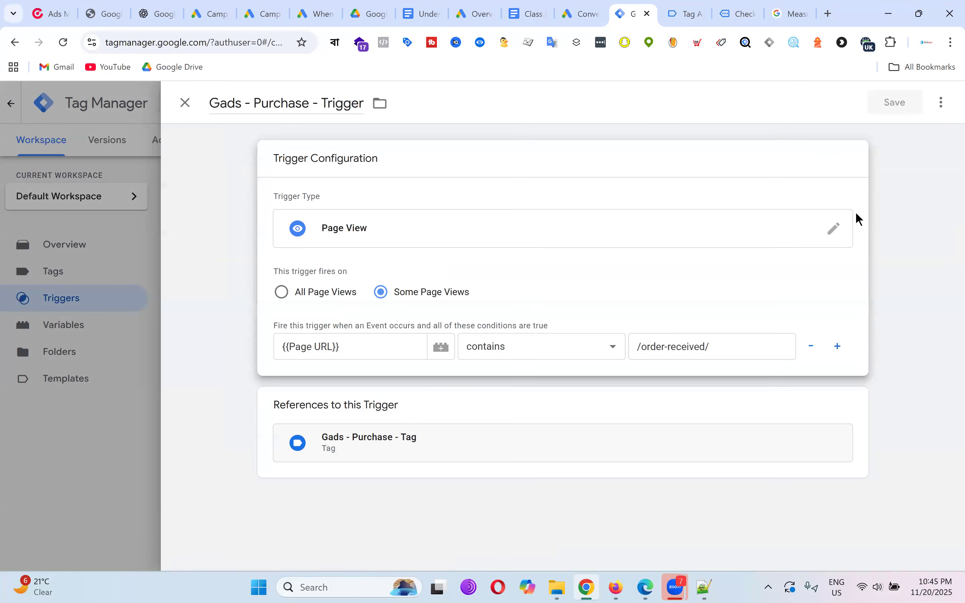
pyautogui.click(834, 229)
pyautogui.scroll(-5, 762, 260)
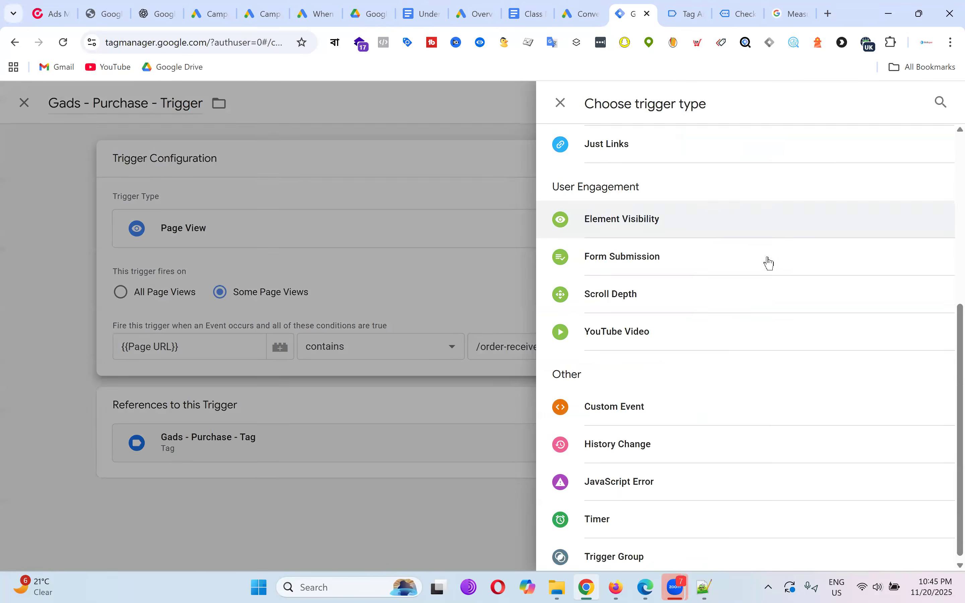
pyautogui.click(632, 405)
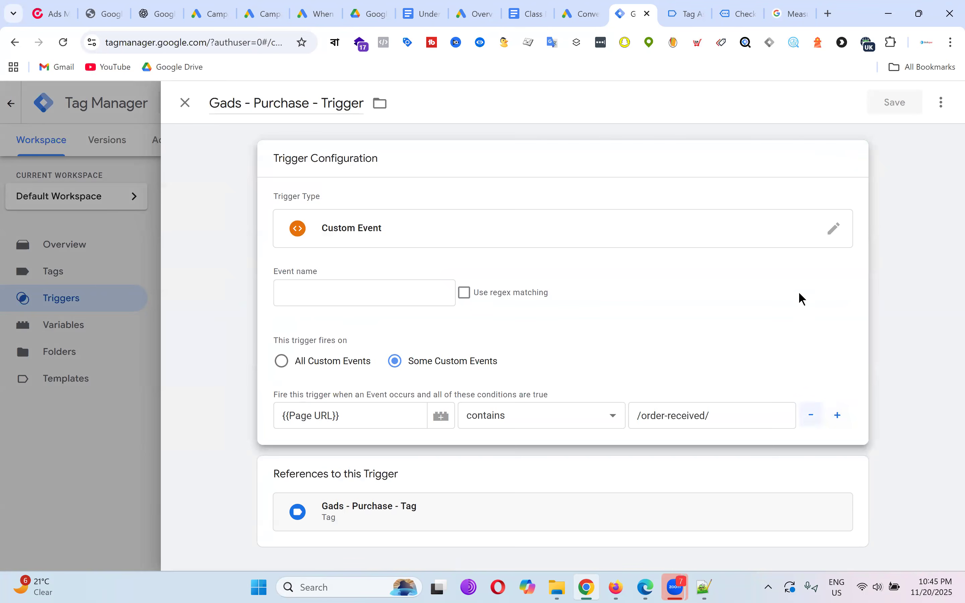
pyautogui.click(282, 362)
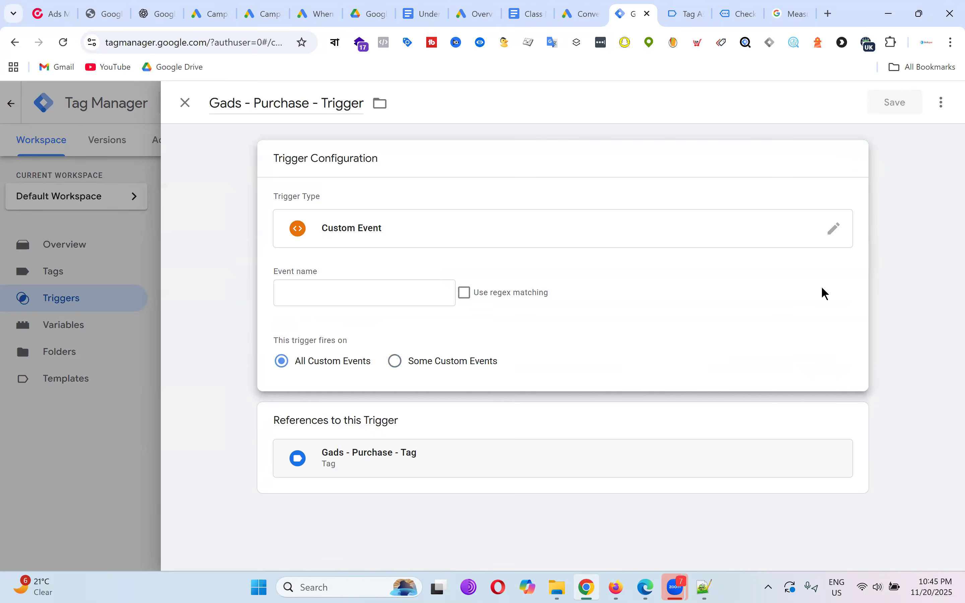
# Copy 'purchase' from Tag Assistant into the event name and save the trigger.
pyautogui.click(373, 290)
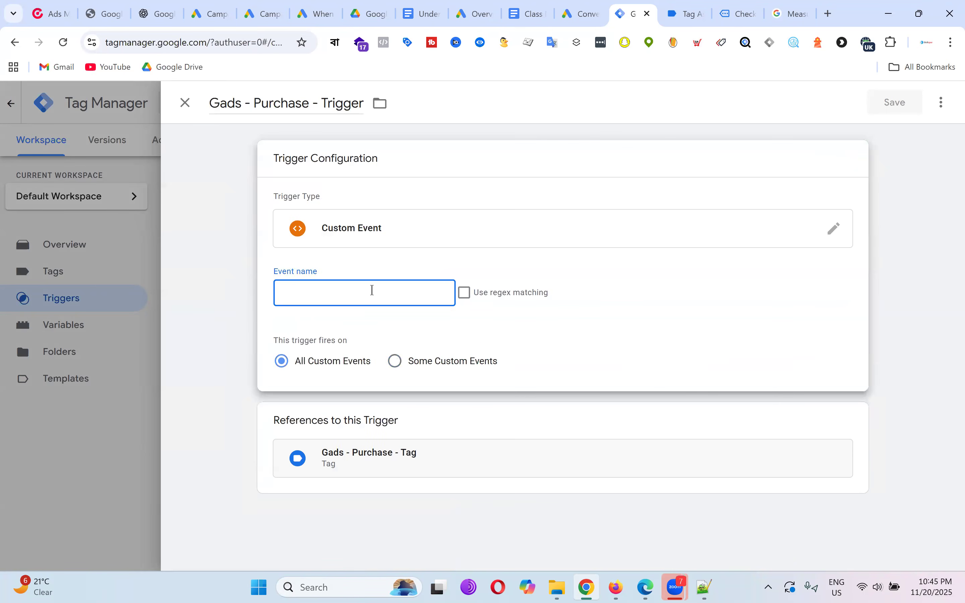
pyautogui.click(678, 14)
pyautogui.doubleClick(255, 272)
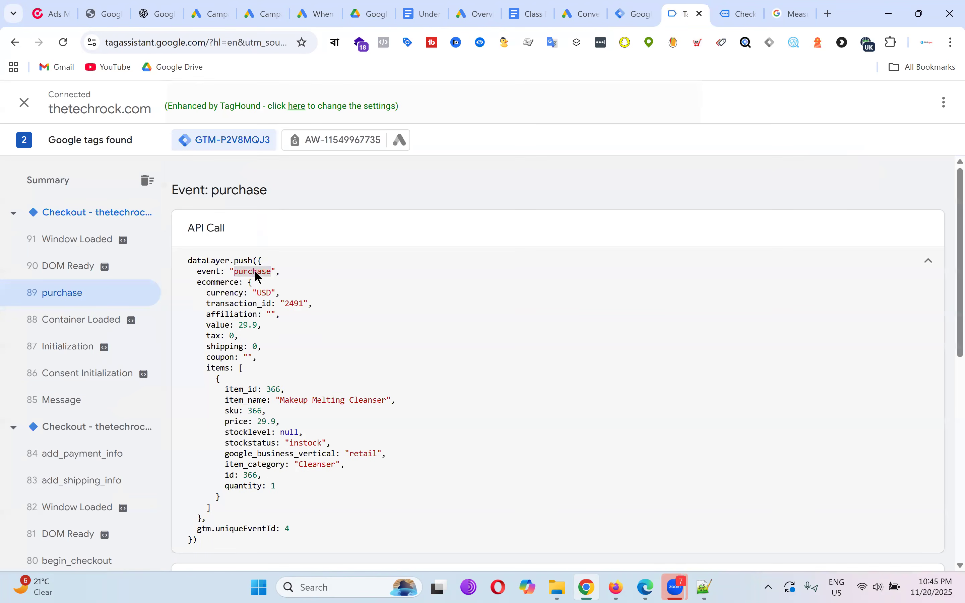
pyautogui.rightClick(256, 275)
pyautogui.click(291, 287)
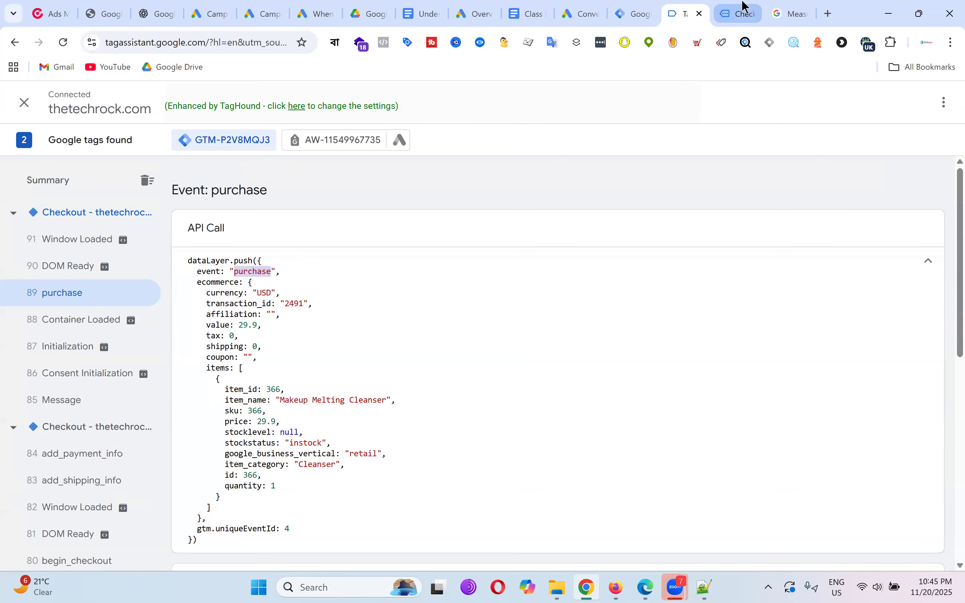
pyautogui.click(742, 12)
pyautogui.click(636, 12)
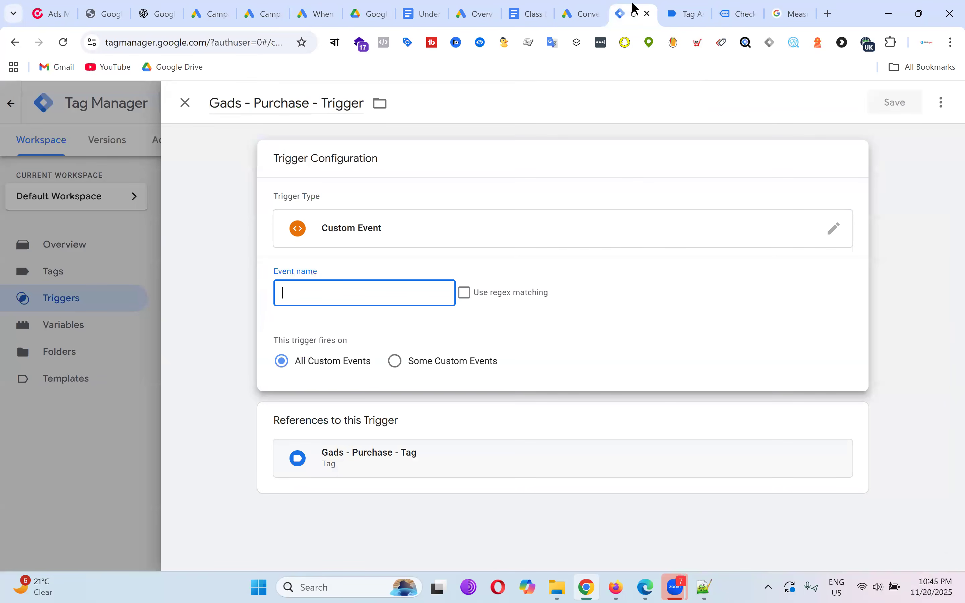
pyautogui.hotkey('ctrl', 'v')
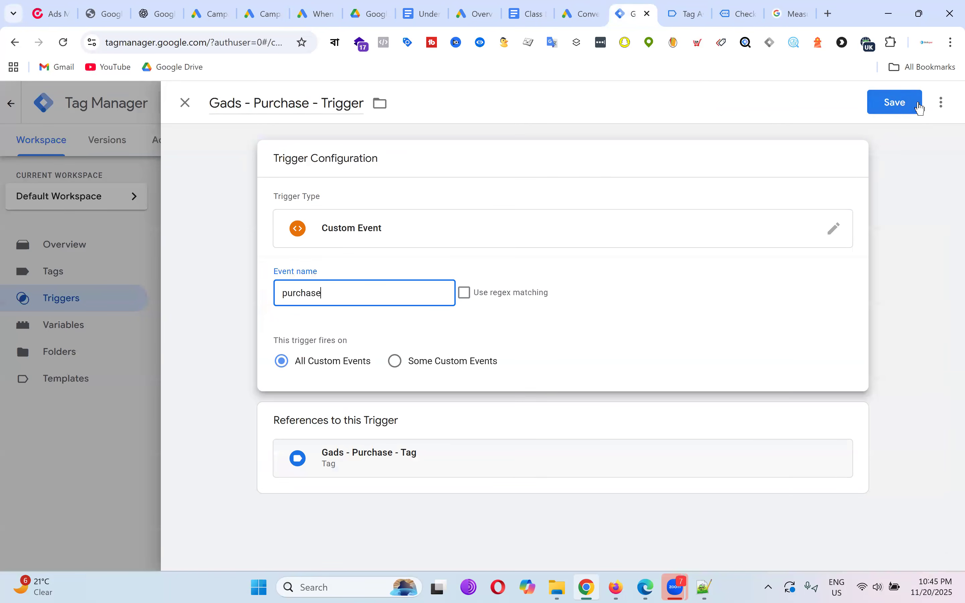
pyautogui.click(909, 103)
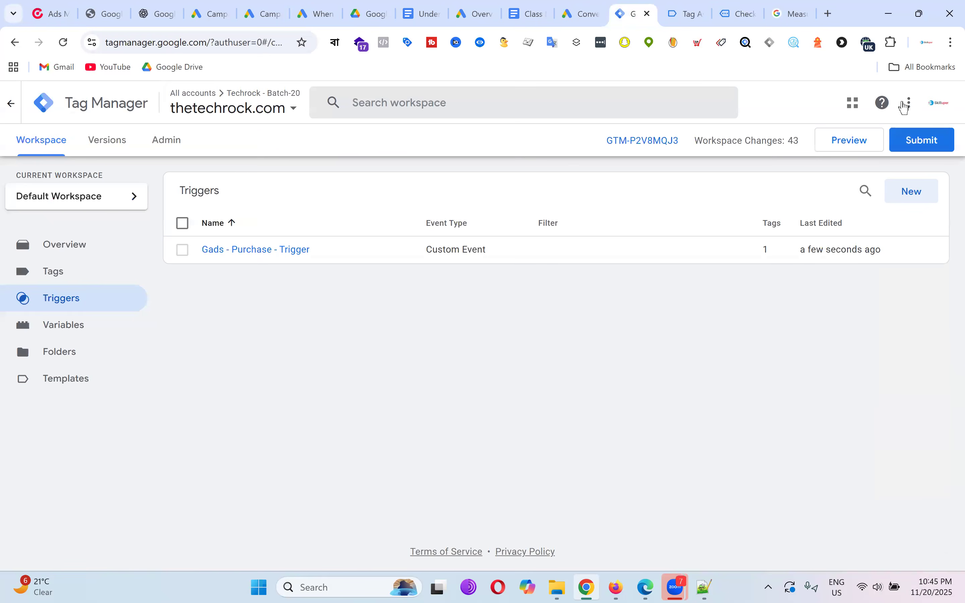
pyautogui.click(84, 276)
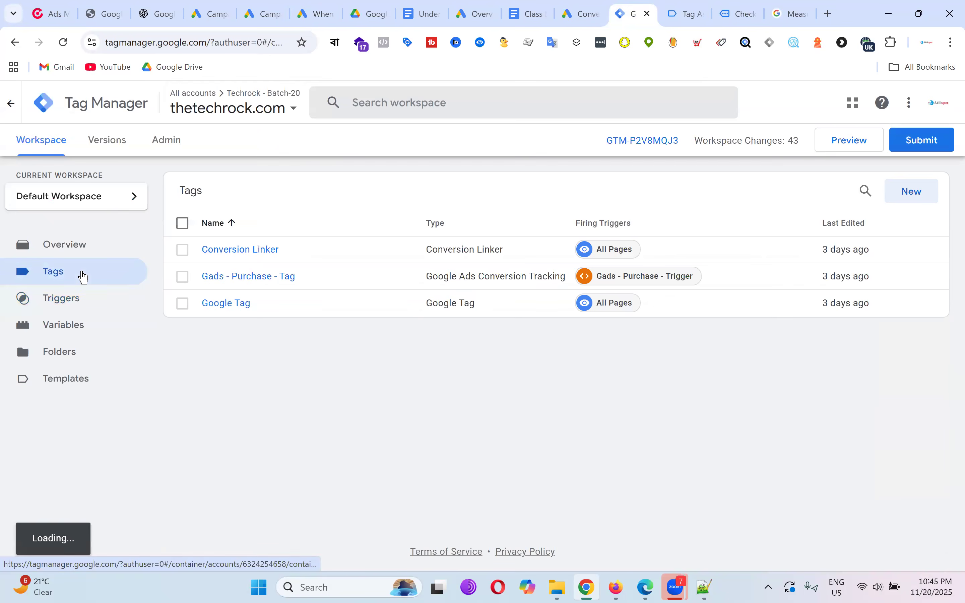
# In Gads - Purchase - Tag, set Conversion Value to the order value variable.
pyautogui.click(274, 278)
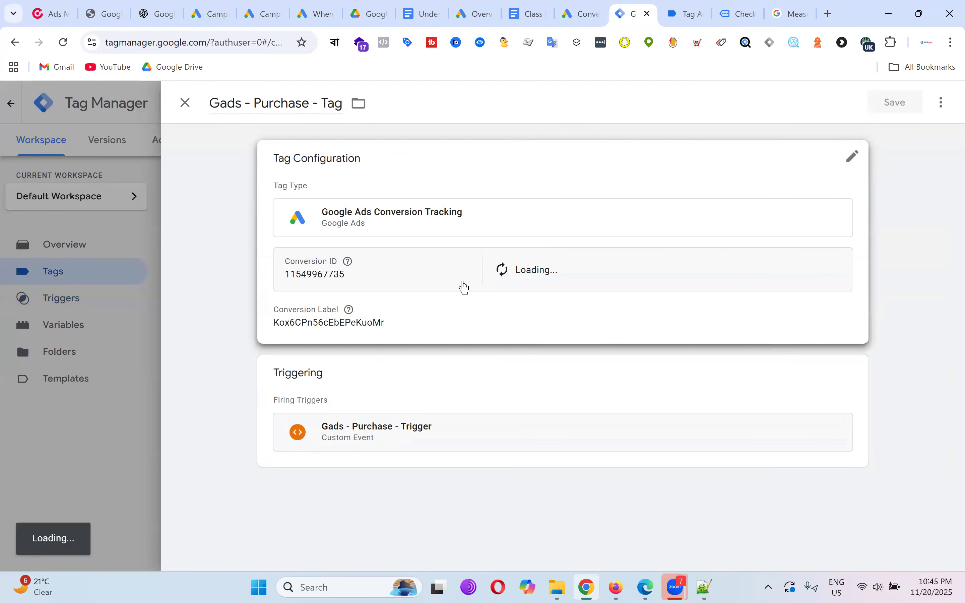
pyautogui.click(453, 280)
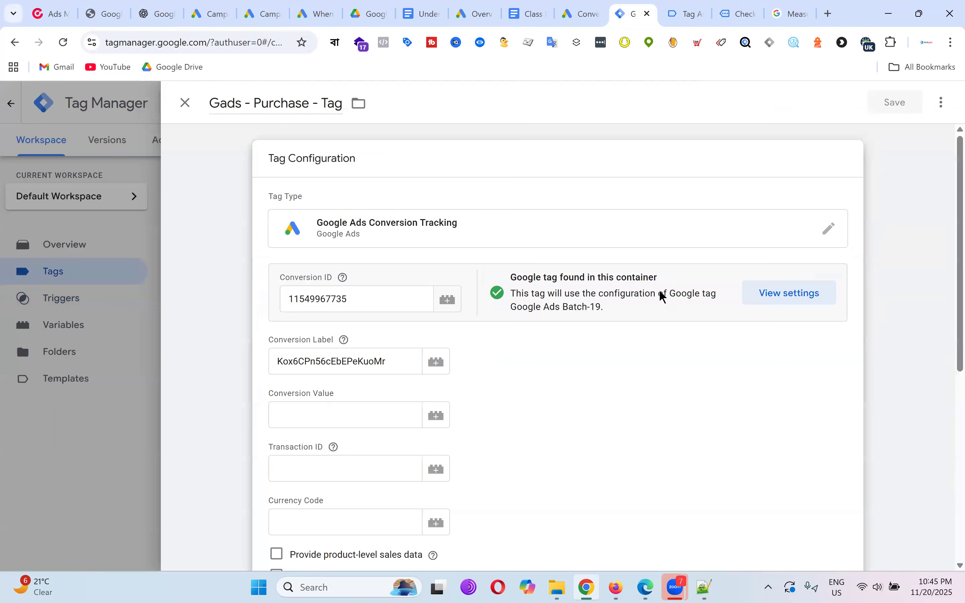
pyautogui.scroll(-3, 702, 302)
pyautogui.click(350, 282)
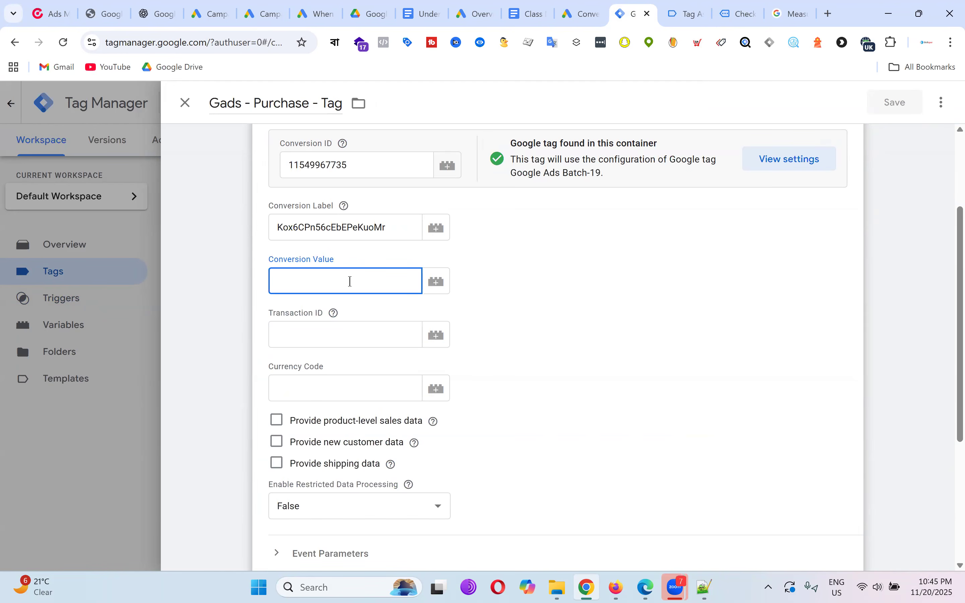
pyautogui.write('{{')
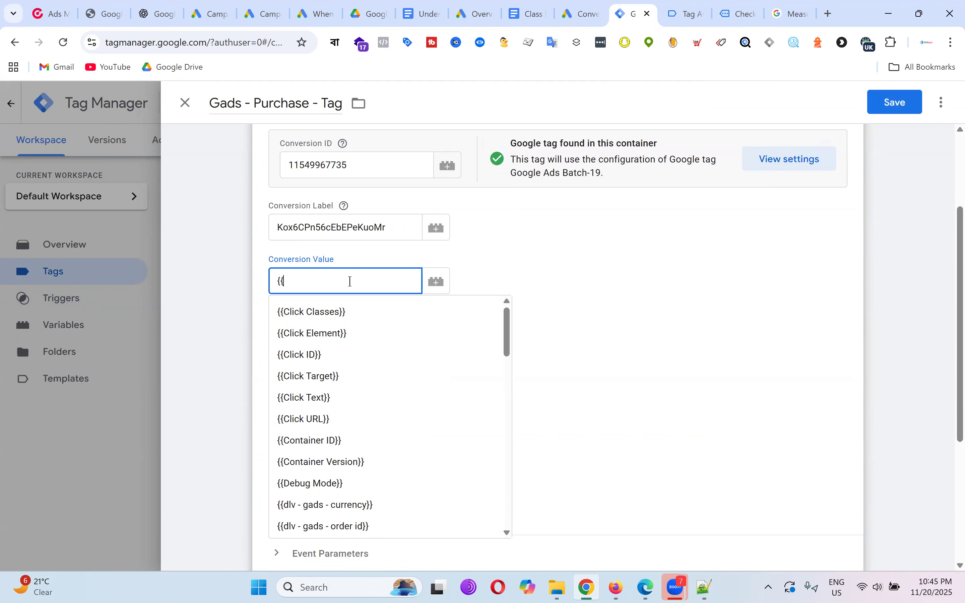
pyautogui.scroll(-3, 431, 355)
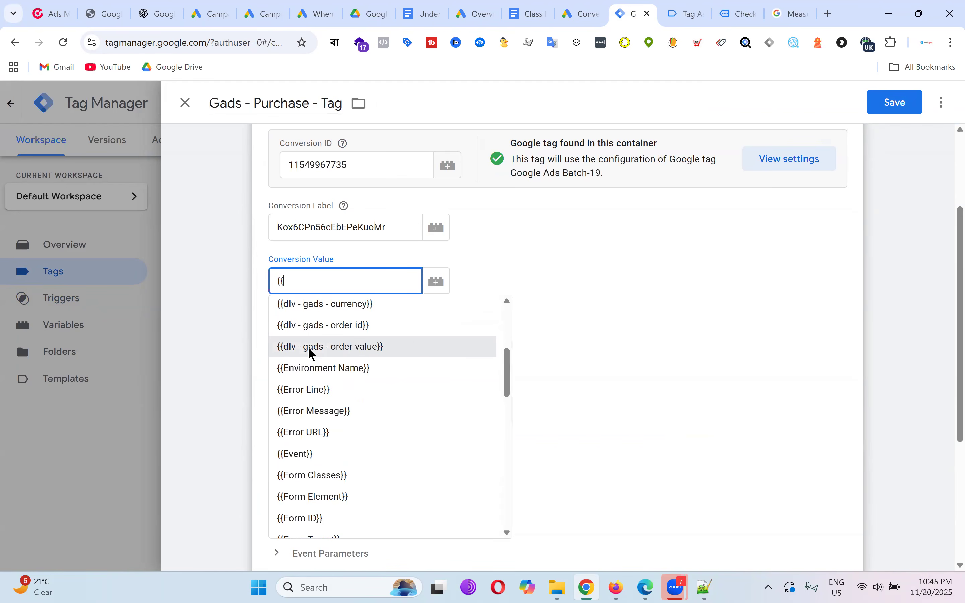
pyautogui.click(343, 352)
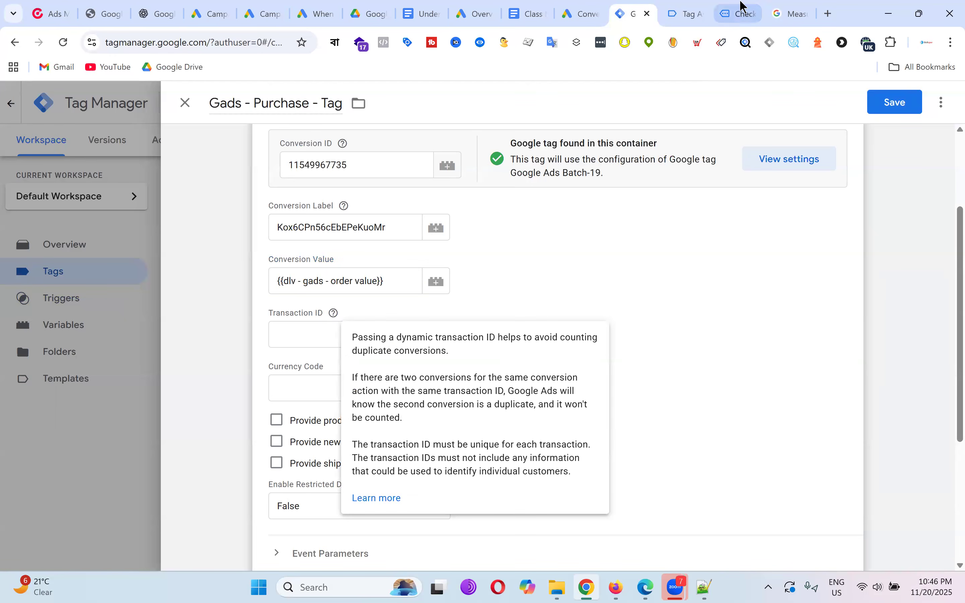
# Compare the order total 29.90$ with the purchase event's data layer values.
pyautogui.click(740, 14)
pyautogui.moveTo(710, 369); pyautogui.dragTo(756, 381)
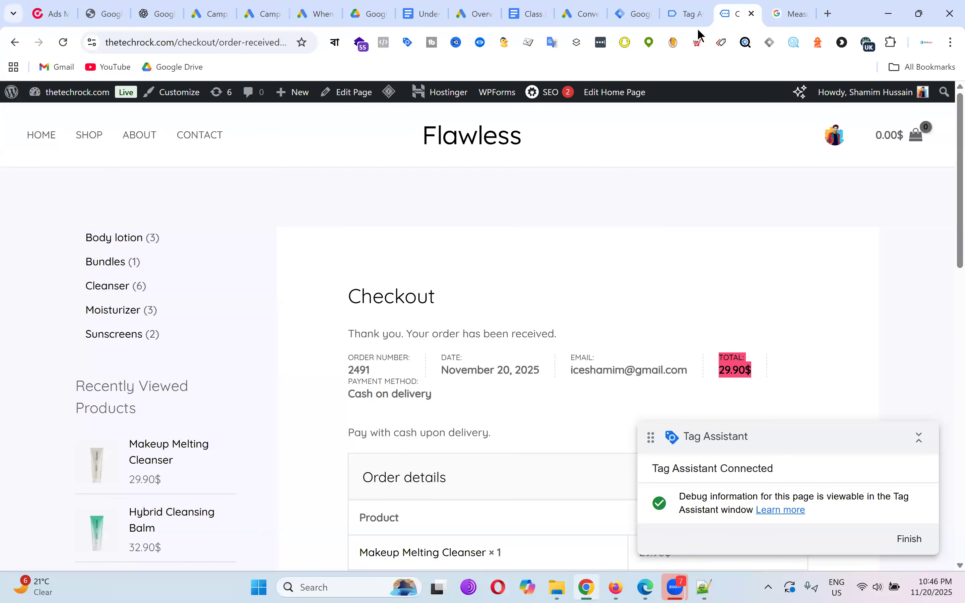
pyautogui.click(692, 11)
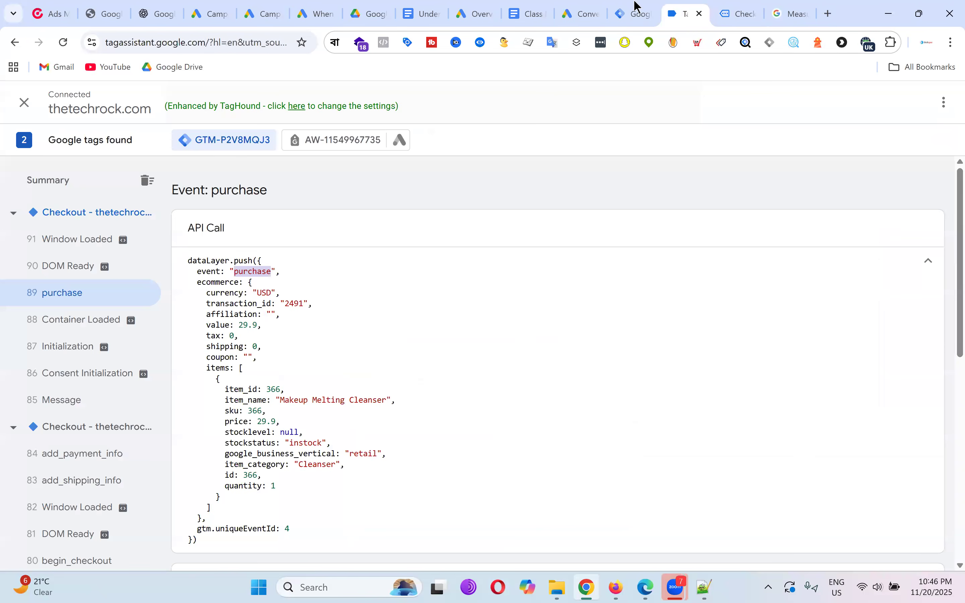
pyautogui.hotkey('ctrl', 'shift', 'Tab')
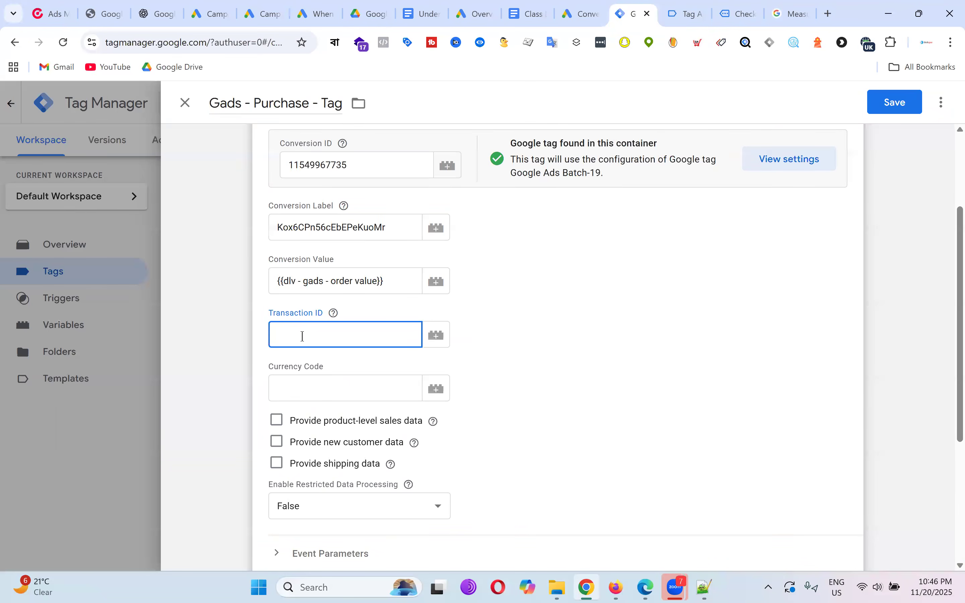
# Set Transaction ID to dlv - gads - order id, replacing a mistaken currency variable.
pyautogui.click(436, 336)
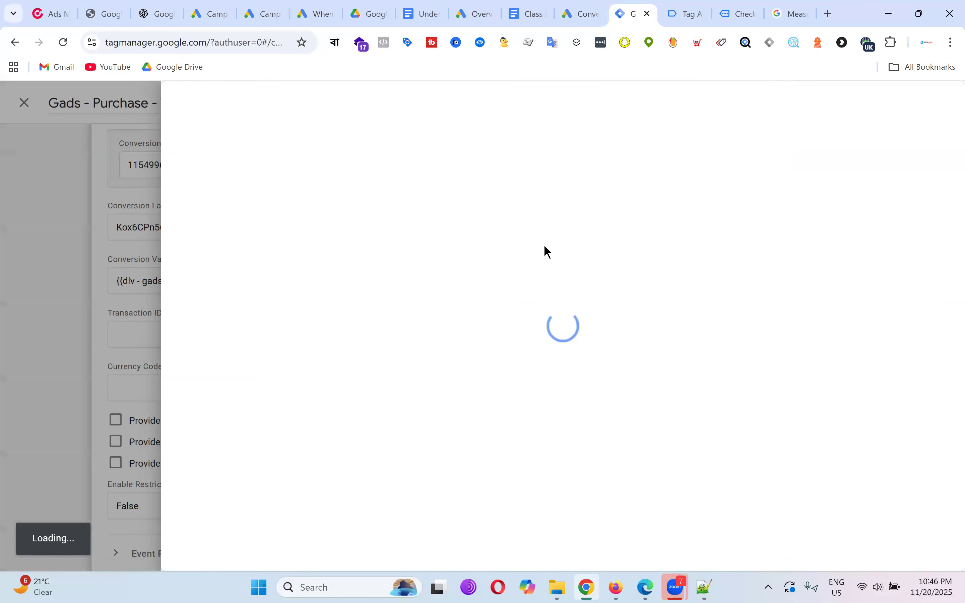
pyautogui.scroll(-10, 420, 252)
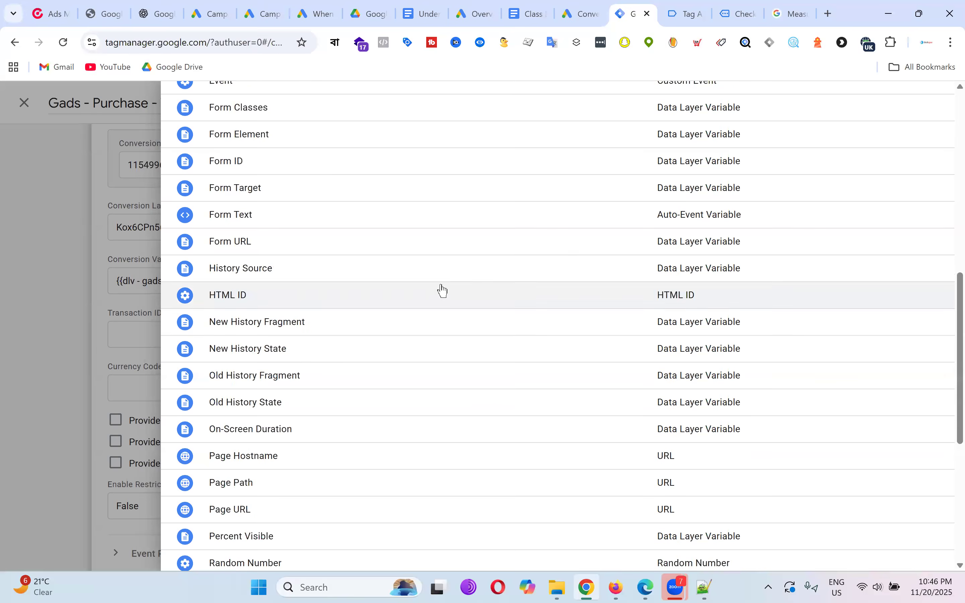
pyautogui.scroll(10, 442, 291)
pyautogui.click(848, 105)
pyautogui.write('dlv')
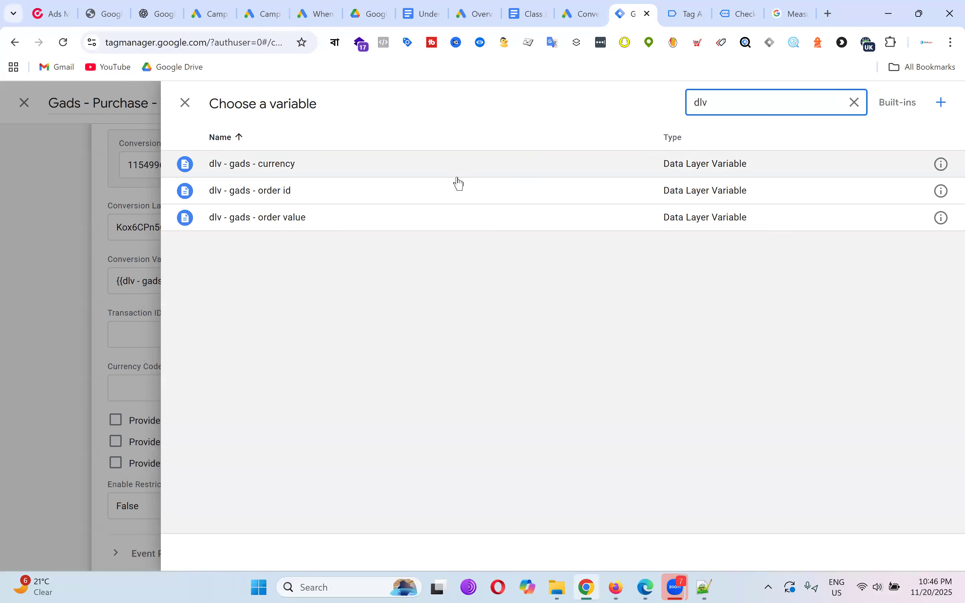
pyautogui.click(293, 164)
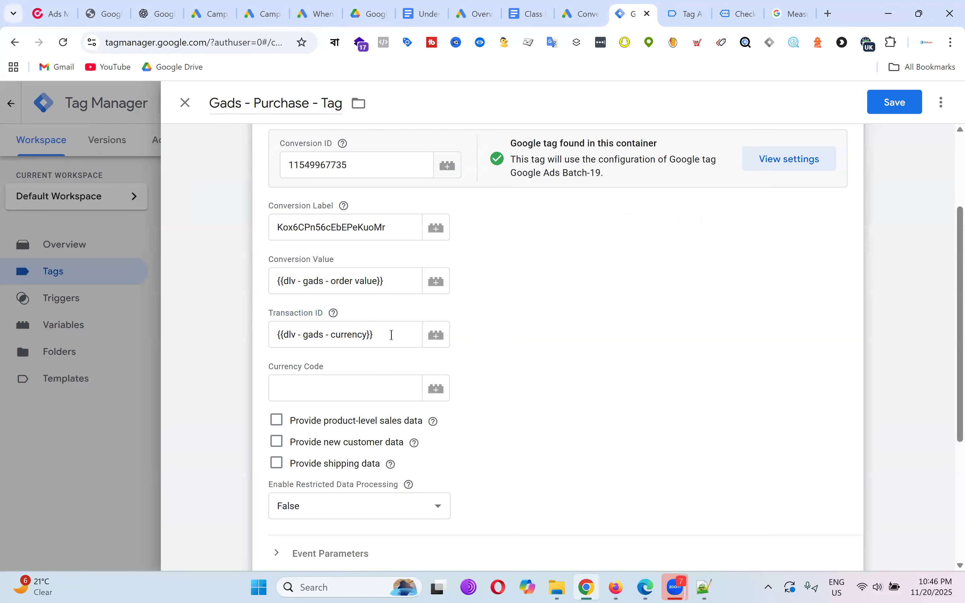
pyautogui.click(384, 333)
pyautogui.press('BackSpace')
pyautogui.press('BackSpace')
pyautogui.press('BackSpace')
pyautogui.press('BackSpace')
pyautogui.press('BackSpace')
pyautogui.press('BackSpace')
pyautogui.press('BackSpace')
pyautogui.press('BackSpace')
pyautogui.press('BackSpace')
pyautogui.press('BackSpace')
pyautogui.press('BackSpace')
pyautogui.press('BackSpace')
pyautogui.press('BackSpace')
pyautogui.press('BackSpace')
pyautogui.press('BackSpace')
pyautogui.press('BackSpace')
pyautogui.press('BackSpace')
pyautogui.press('BackSpace')
pyautogui.press('BackSpace')
pyautogui.press('BackSpace')
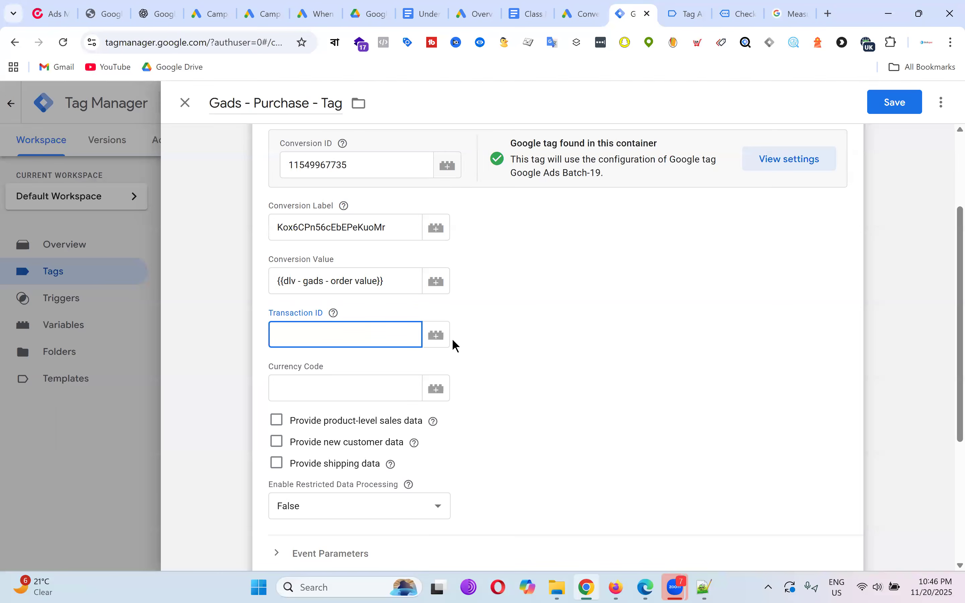
pyautogui.click(440, 338)
pyautogui.click(842, 105)
pyautogui.write('dlv')
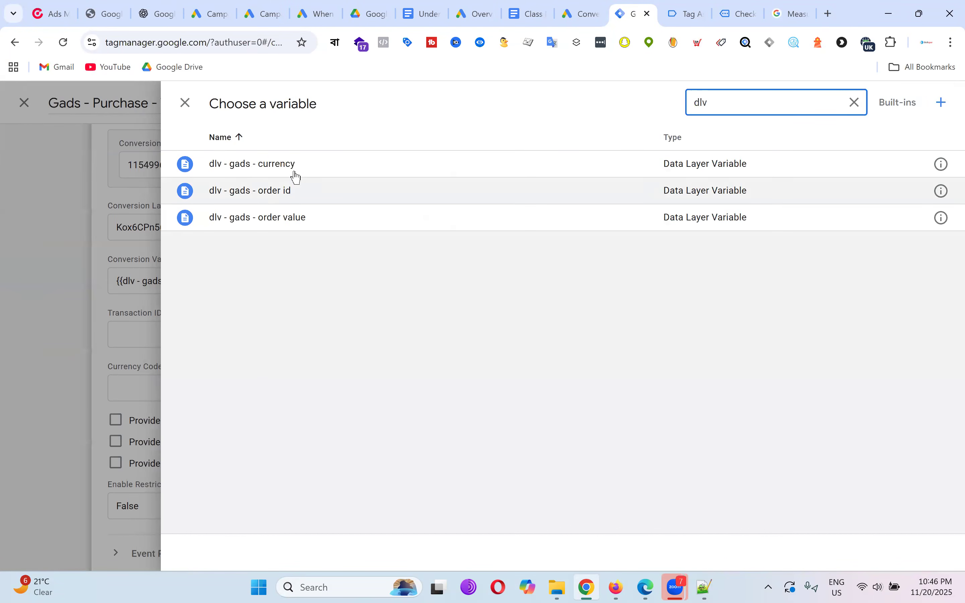
pyautogui.click(285, 191)
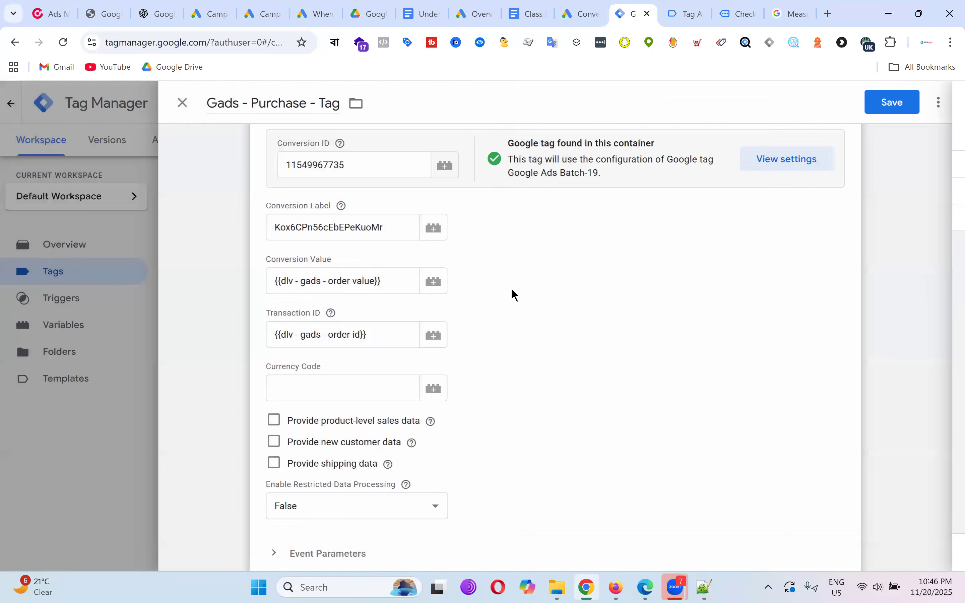
# Set Currency Code to the dlv - gads - currency variable.
pyautogui.click(341, 381)
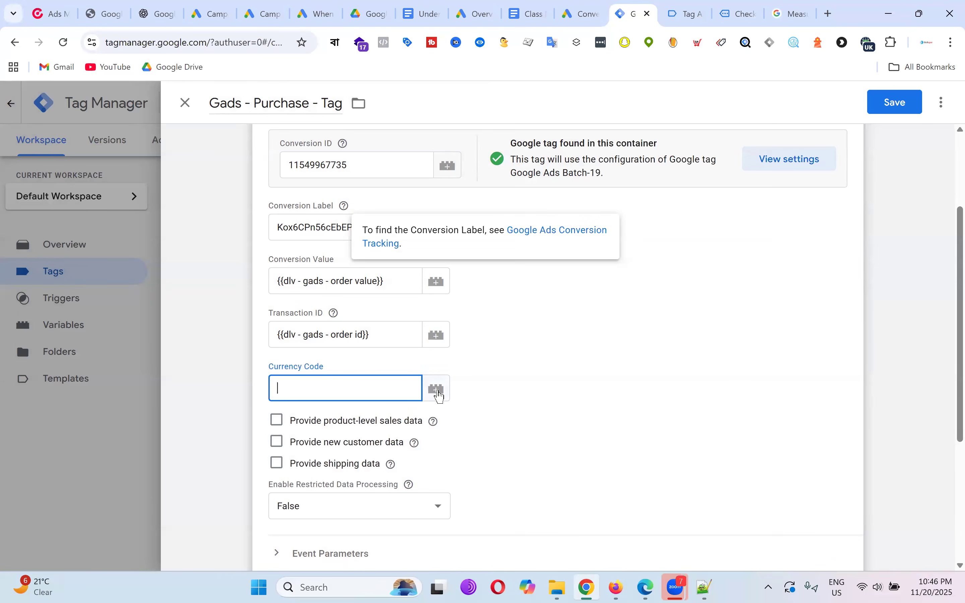
pyautogui.click(437, 391)
pyautogui.click(844, 102)
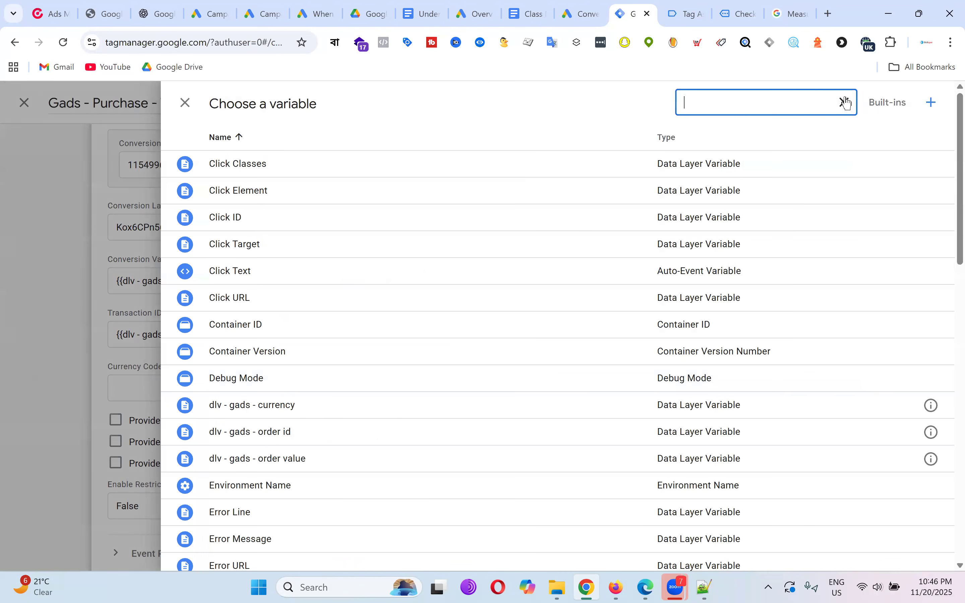
pyautogui.write('dlv')
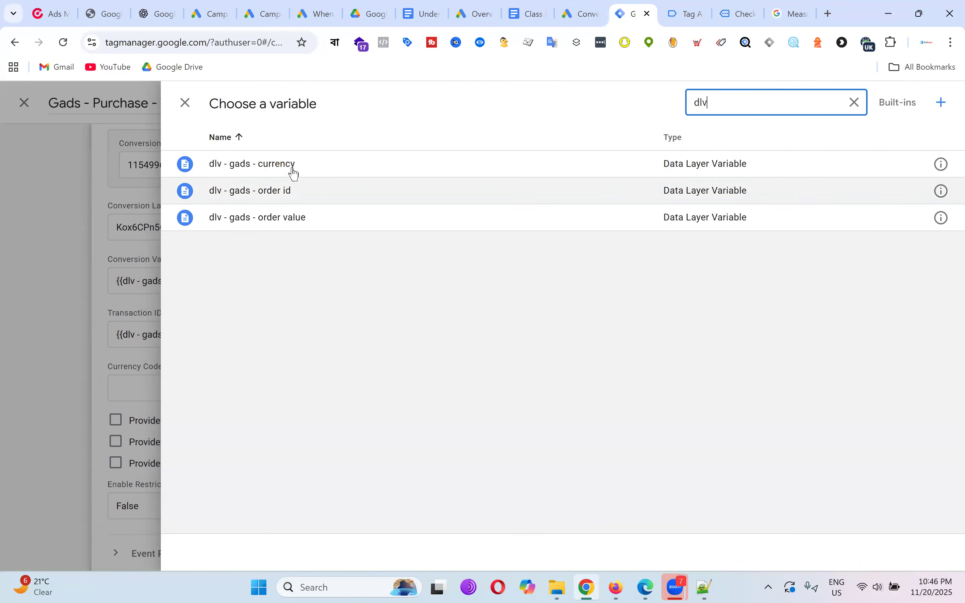
pyautogui.click(293, 169)
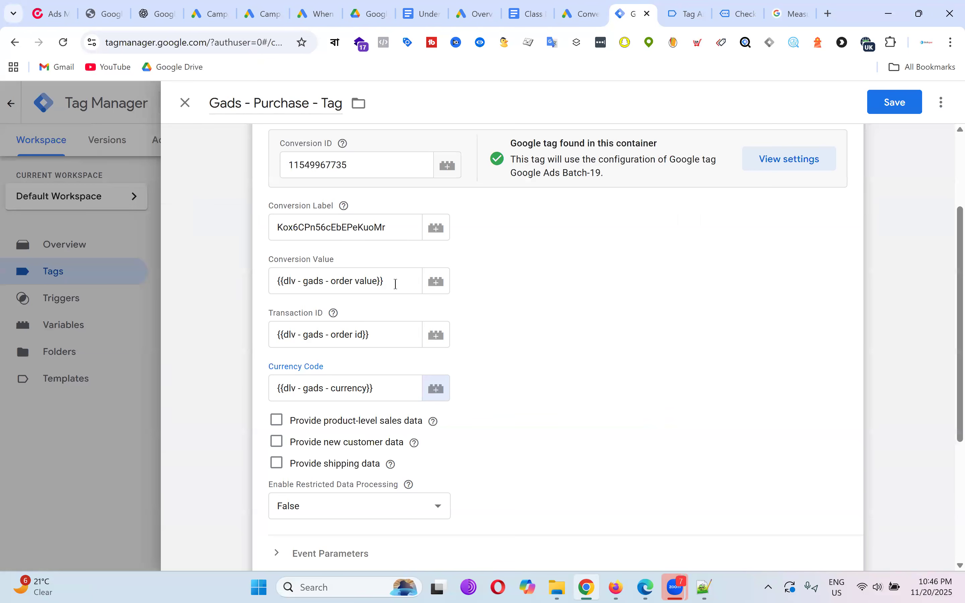
# Copy the order total 29.90 from the confirmation page and select the Conversion Value text.
pyautogui.click(743, 13)
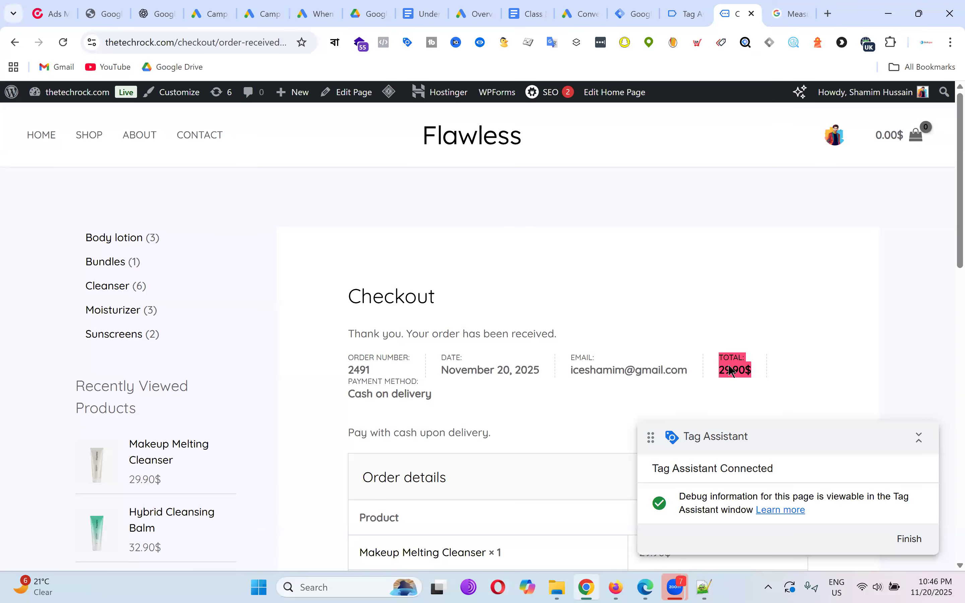
pyautogui.click(725, 373)
pyautogui.moveTo(722, 372); pyautogui.dragTo(743, 371)
pyautogui.rightClick(735, 371)
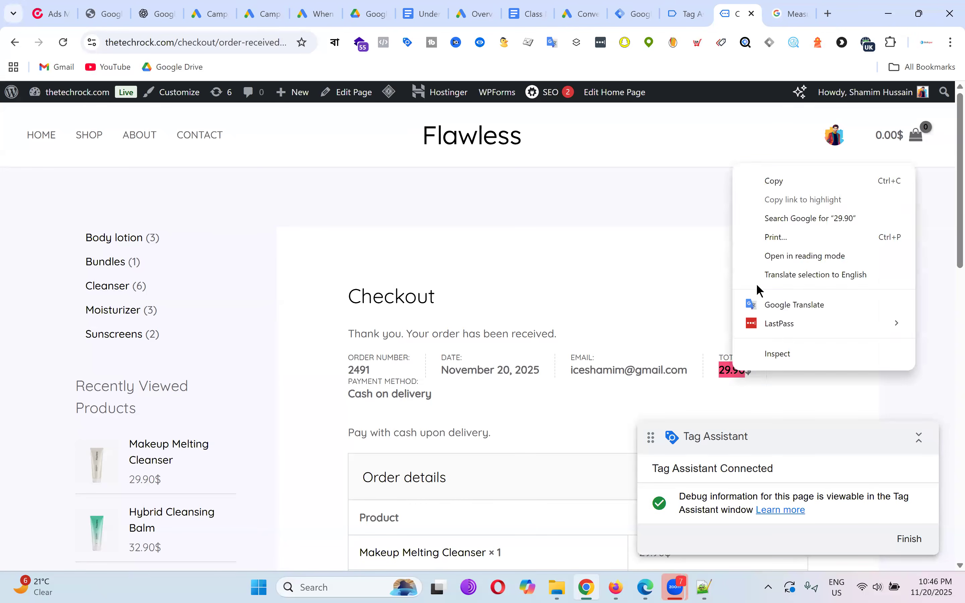
pyautogui.click(775, 182)
pyautogui.click(637, 14)
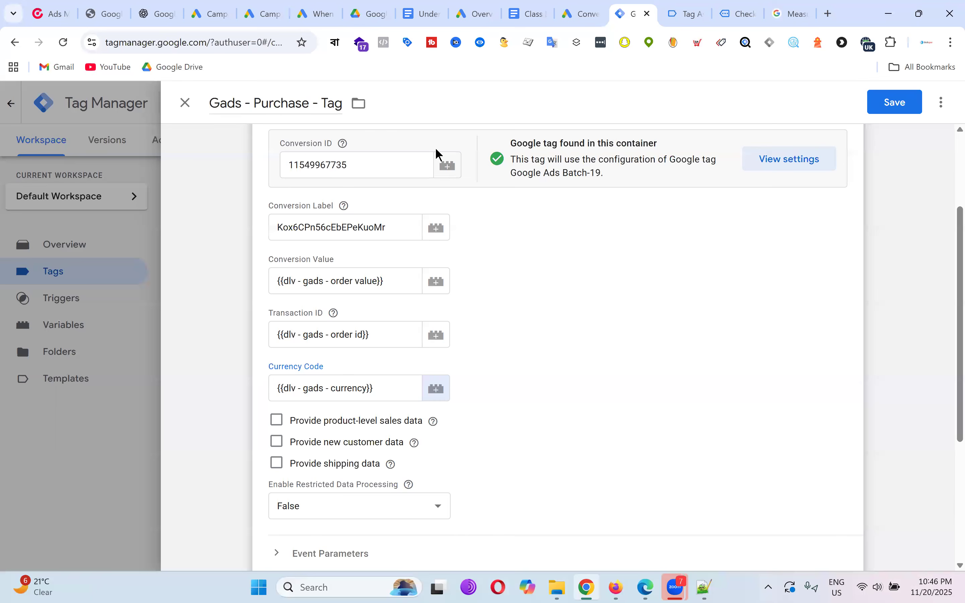
pyautogui.moveTo(390, 283); pyautogui.dragTo(238, 283)
pyautogui.click(238, 283)
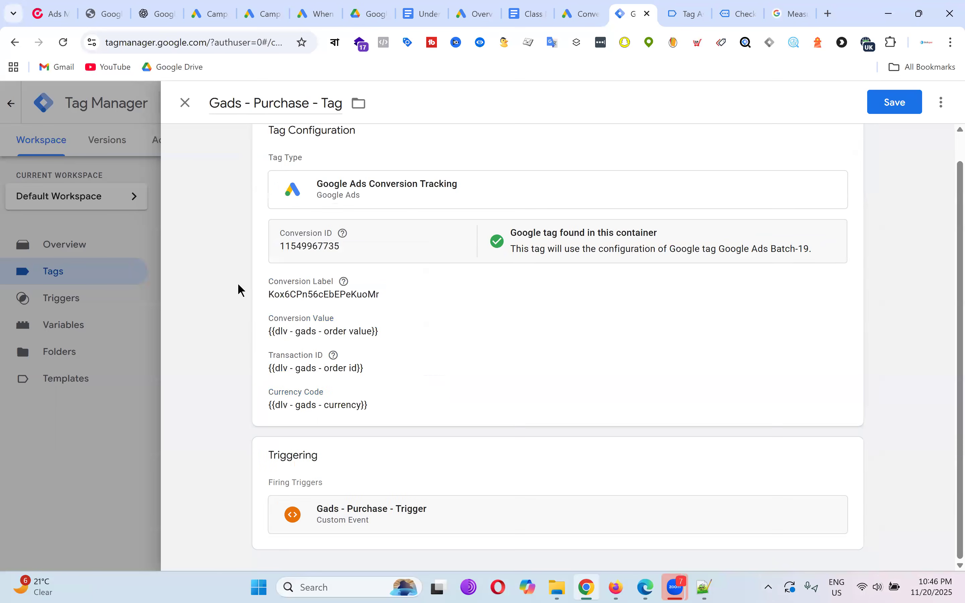
# Close a stray blank tab and hardcode 29.90 as the Conversion Value.
pyautogui.click(378, 316)
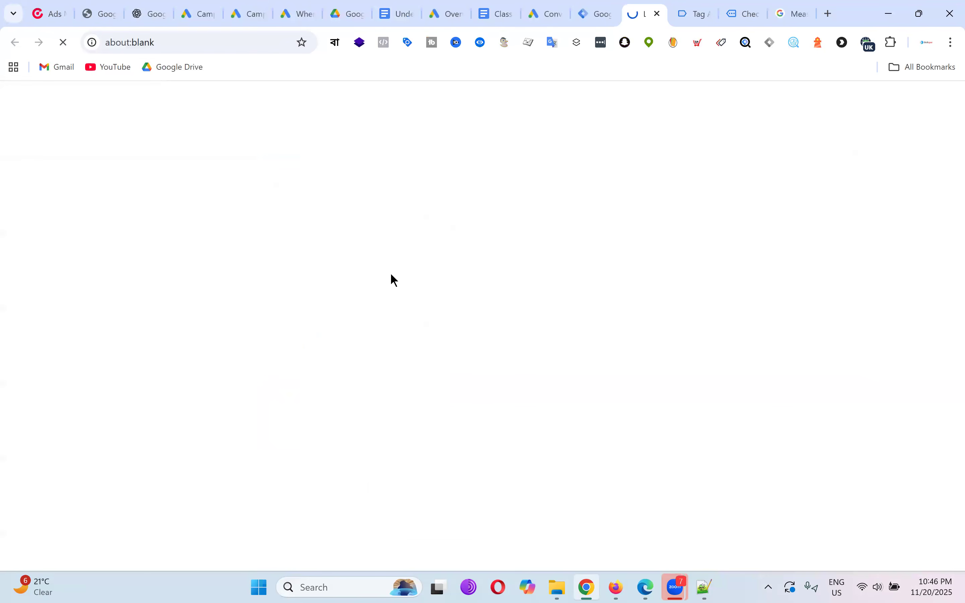
pyautogui.click(660, 16)
pyautogui.click(333, 331)
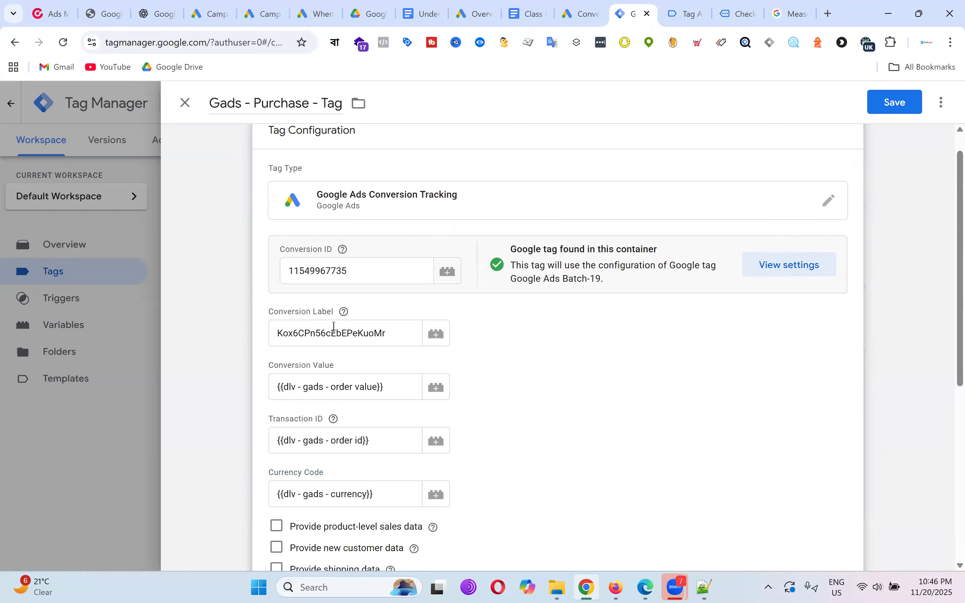
pyautogui.click(394, 388)
pyautogui.hotkey('ctrl', 'a')
pyautogui.press('BackSpace')
pyautogui.write('29.90')
pyautogui.click(563, 399)
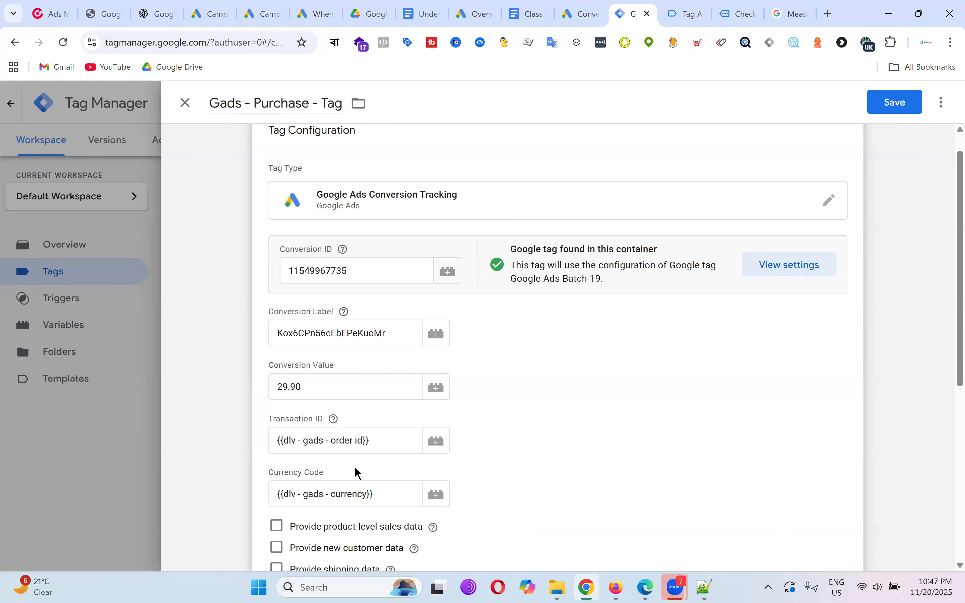
# Recheck the order total on the confirmation page, then delete the hardcoded 29.90.
pyautogui.click(319, 392)
pyautogui.hotkey('ctrl', 'a')
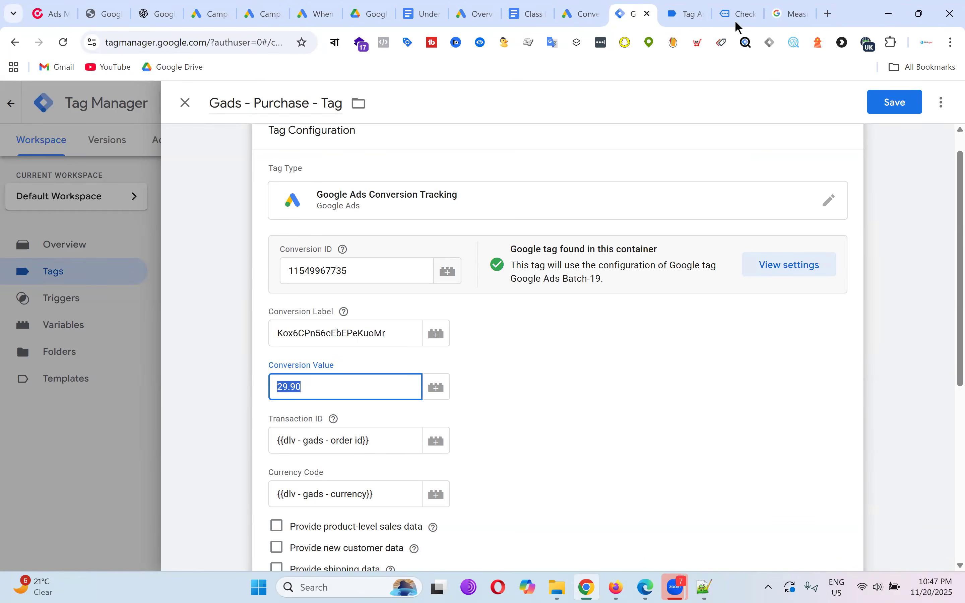
pyautogui.click(746, 13)
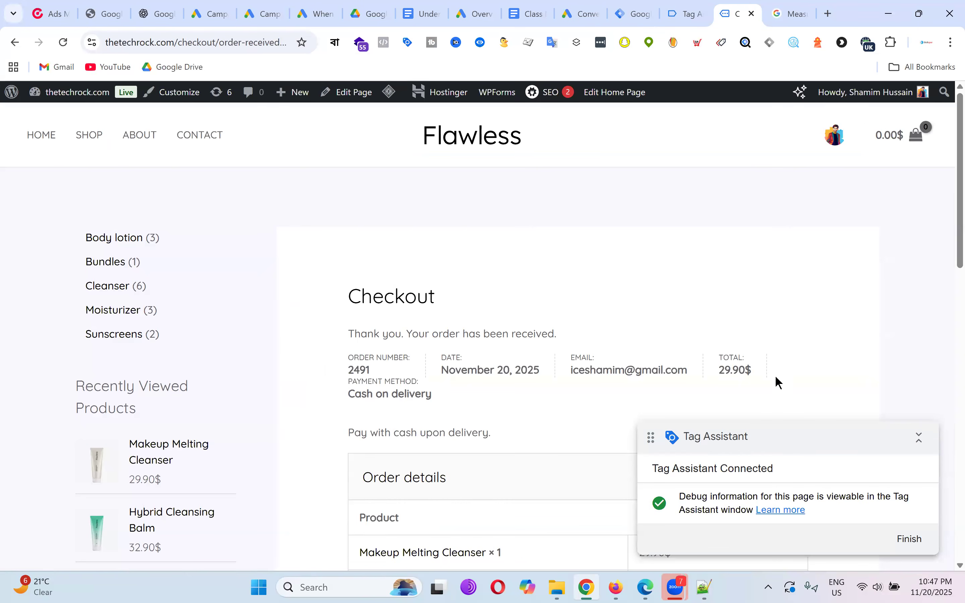
pyautogui.scroll(-1, 823, 265)
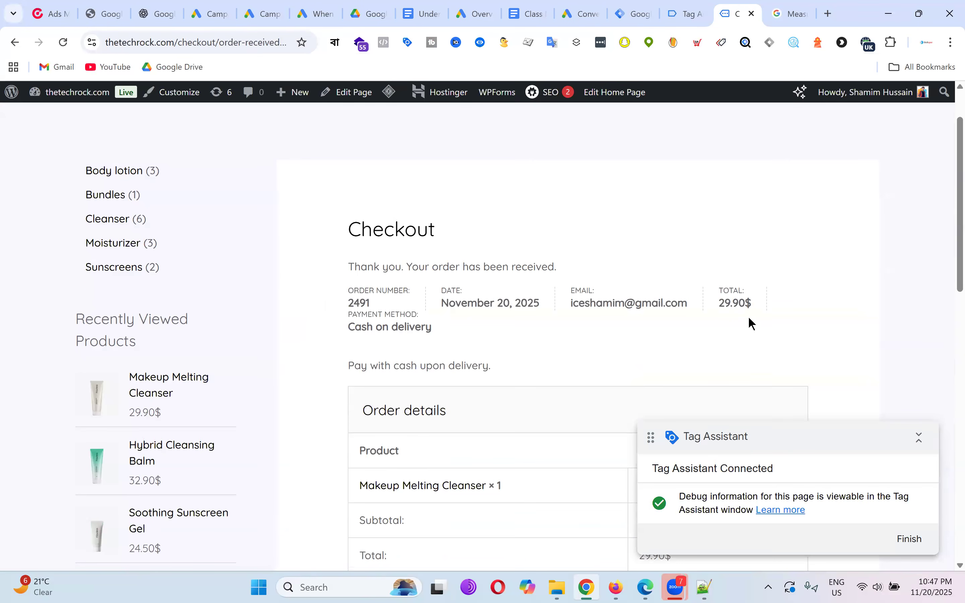
pyautogui.moveTo(751, 310); pyautogui.dragTo(751, 310)
pyautogui.click(691, 12)
pyautogui.click(649, 6)
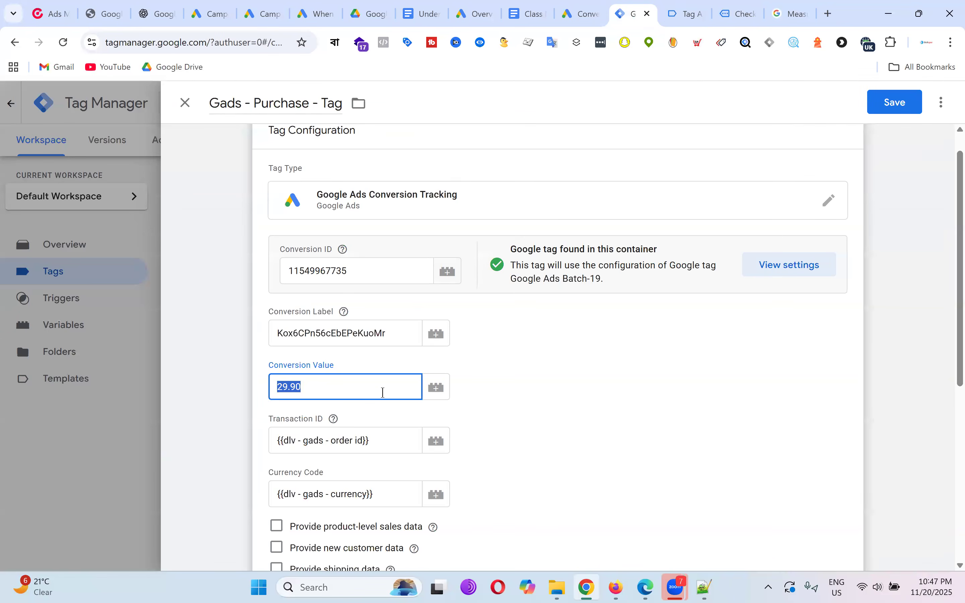
pyautogui.press('BackSpace')
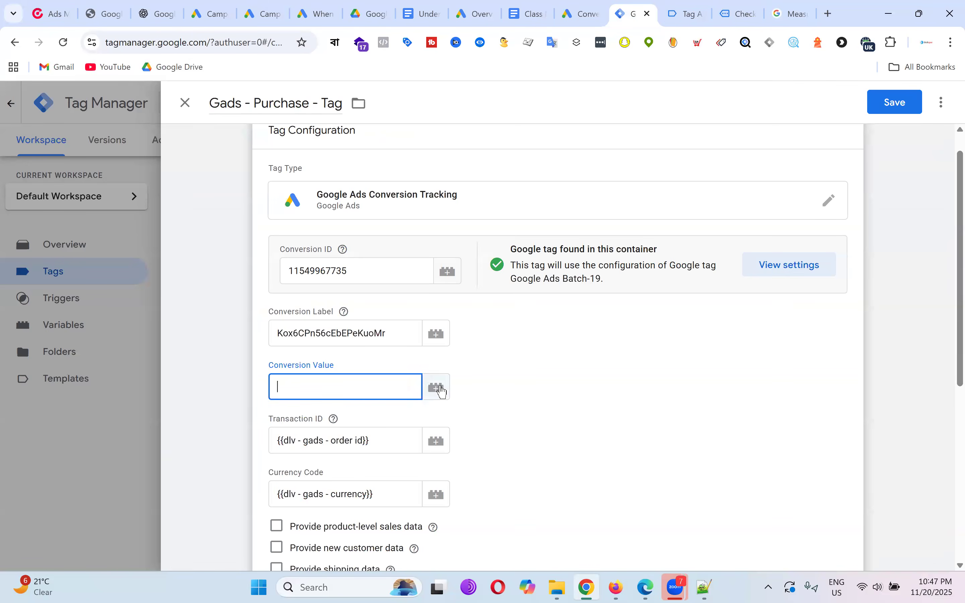
# Search the variable list for 'dlv' and set Conversion Value to dlv - gads - order value.
pyautogui.click(437, 388)
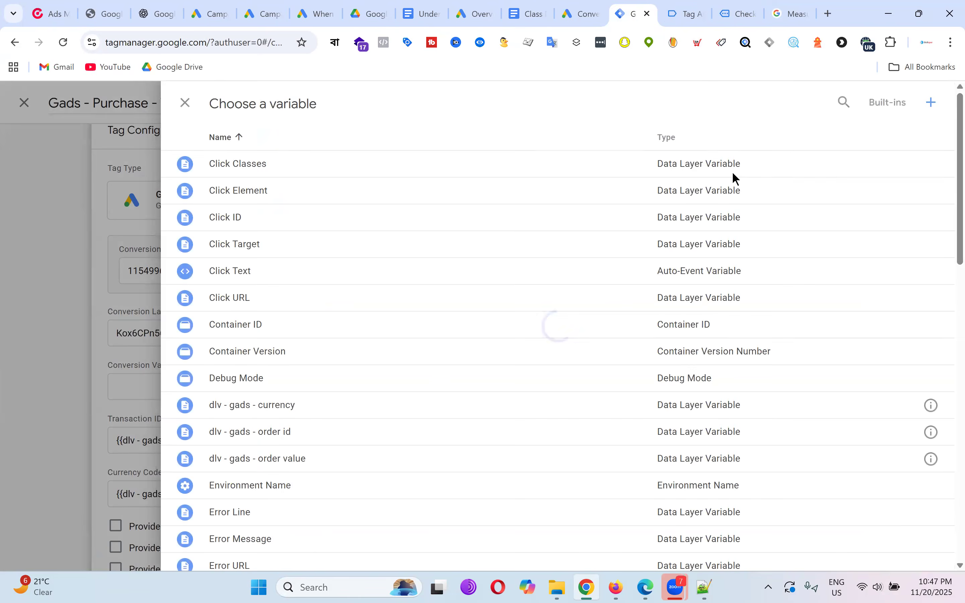
pyautogui.click(843, 102)
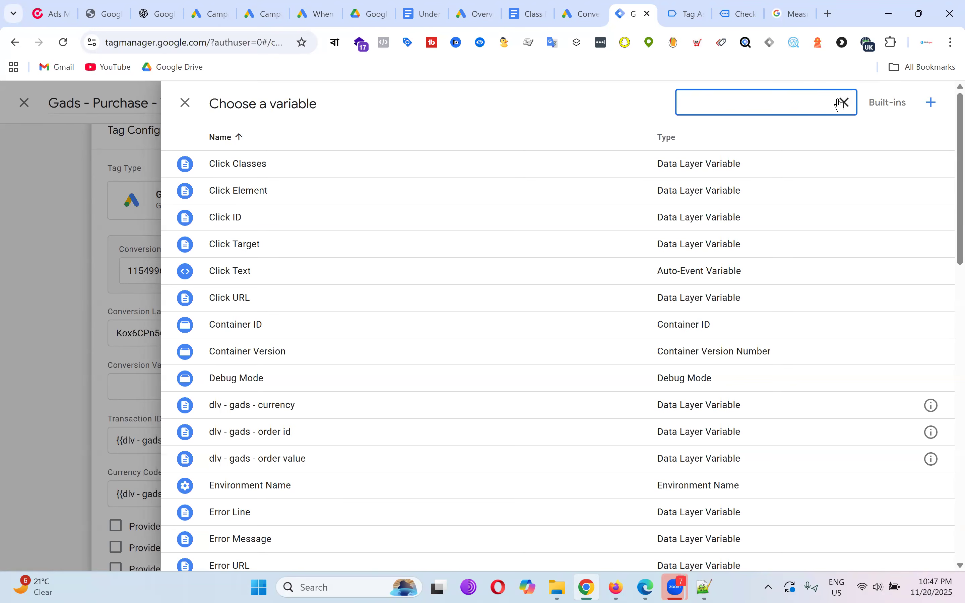
pyautogui.click(748, 8)
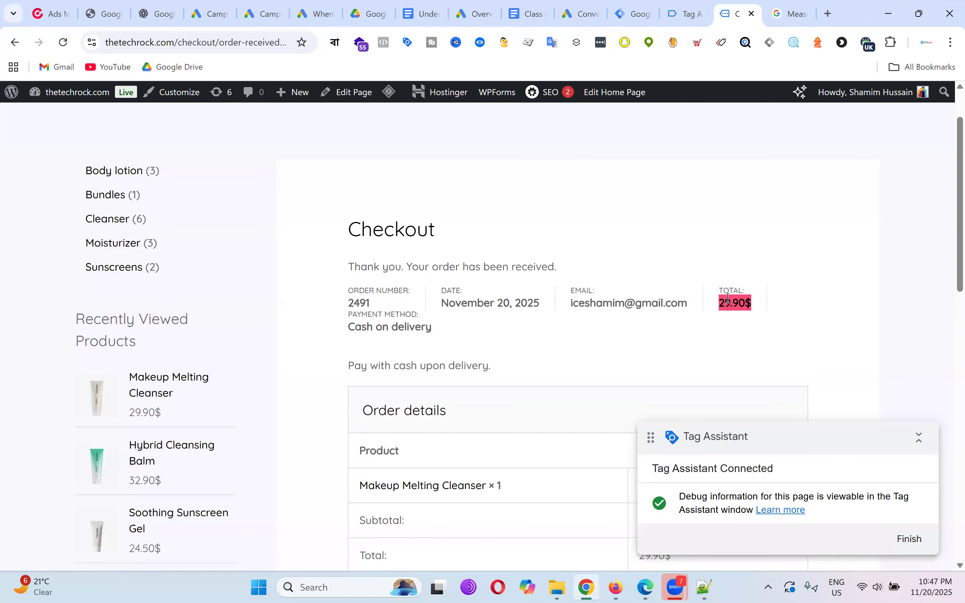
pyautogui.click(583, 15)
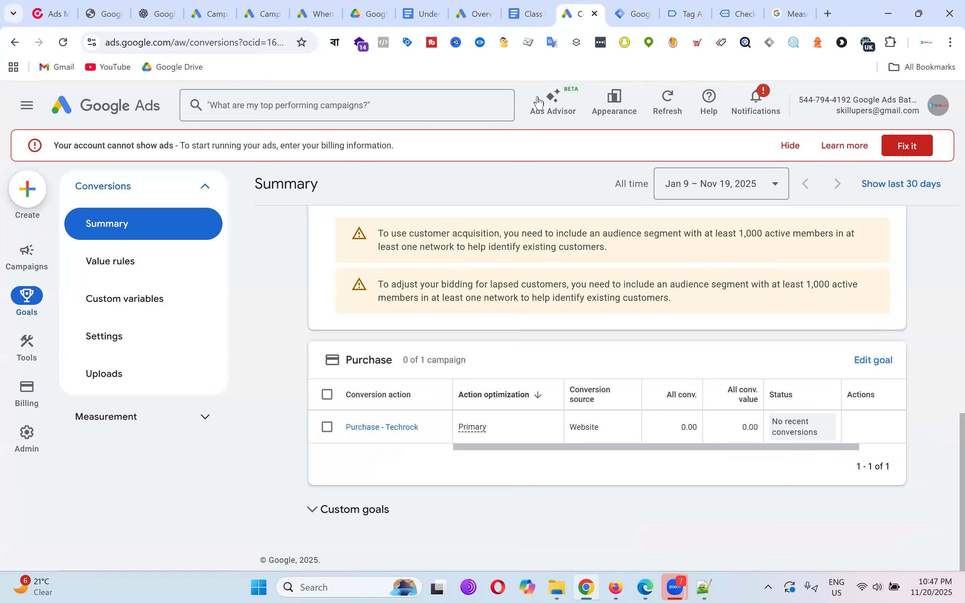
pyautogui.click(700, 14)
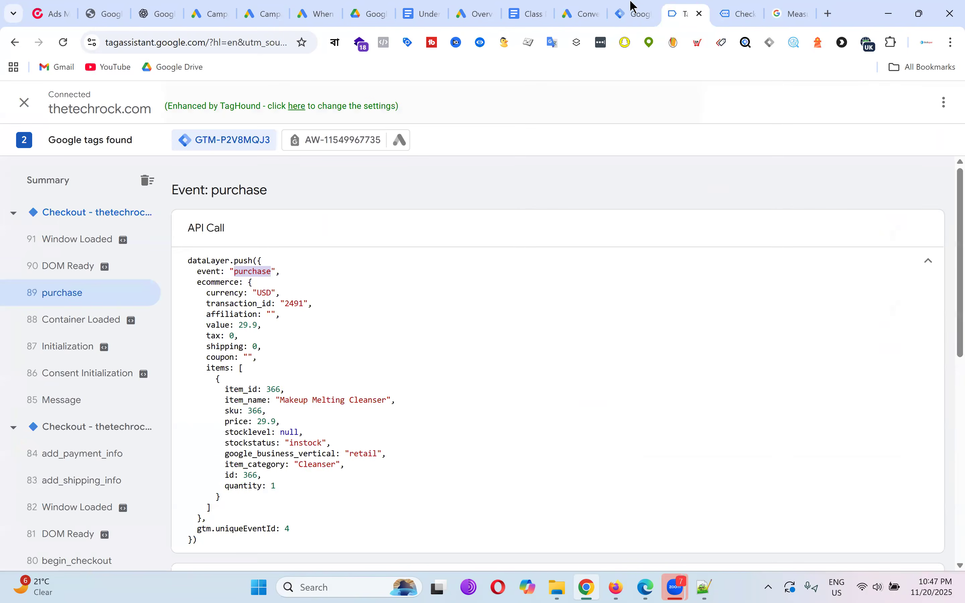
pyautogui.click(634, 14)
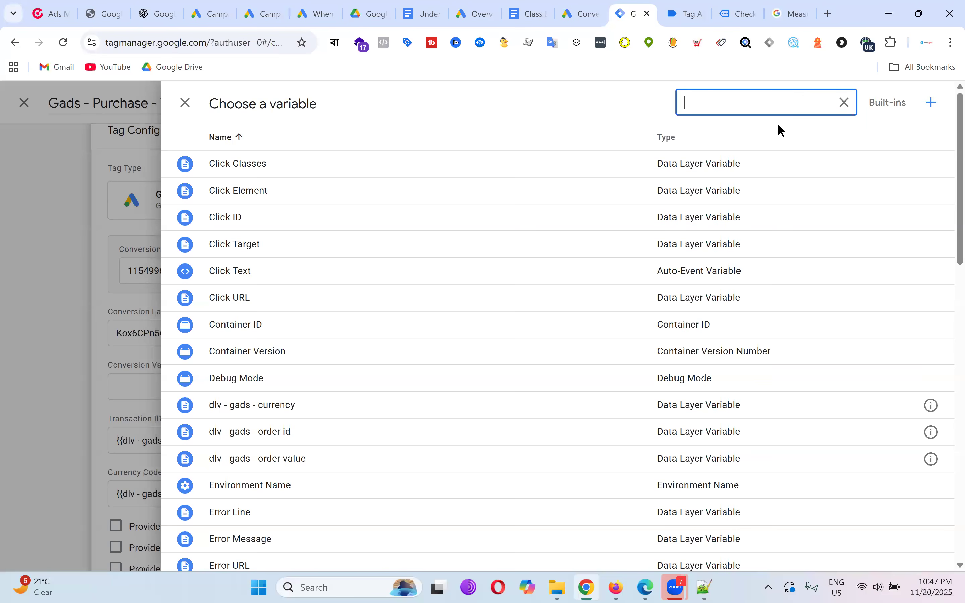
pyautogui.write('dkv')
pyautogui.press('BackSpace')
pyautogui.press('BackSpace')
pyautogui.press('BackSpace')
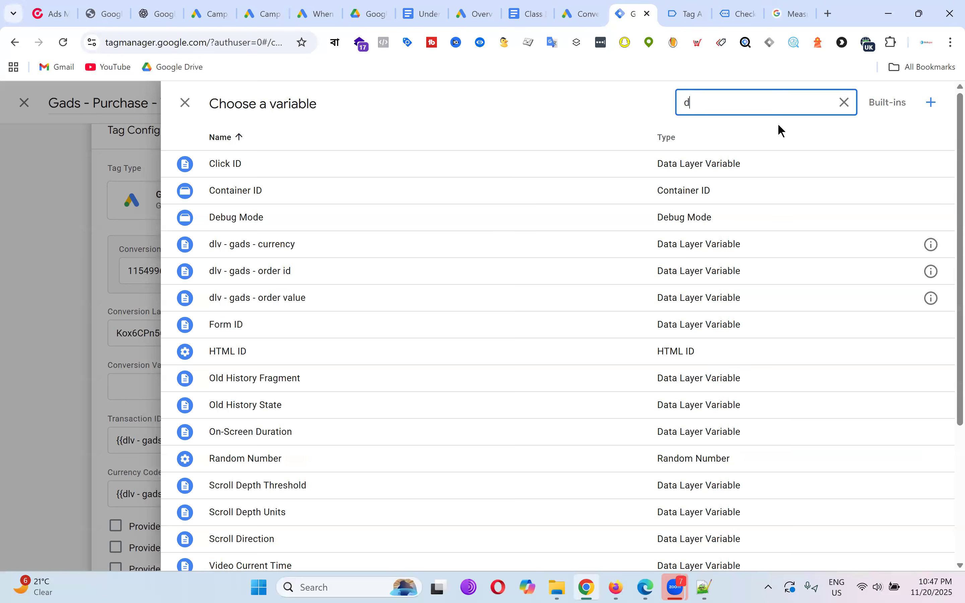
pyautogui.write('dlv')
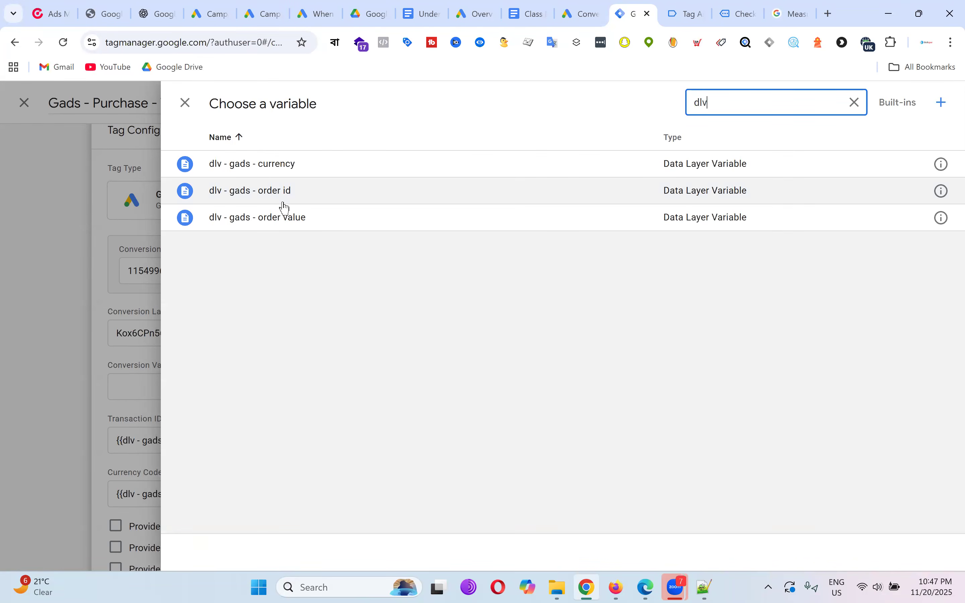
pyautogui.click(282, 218)
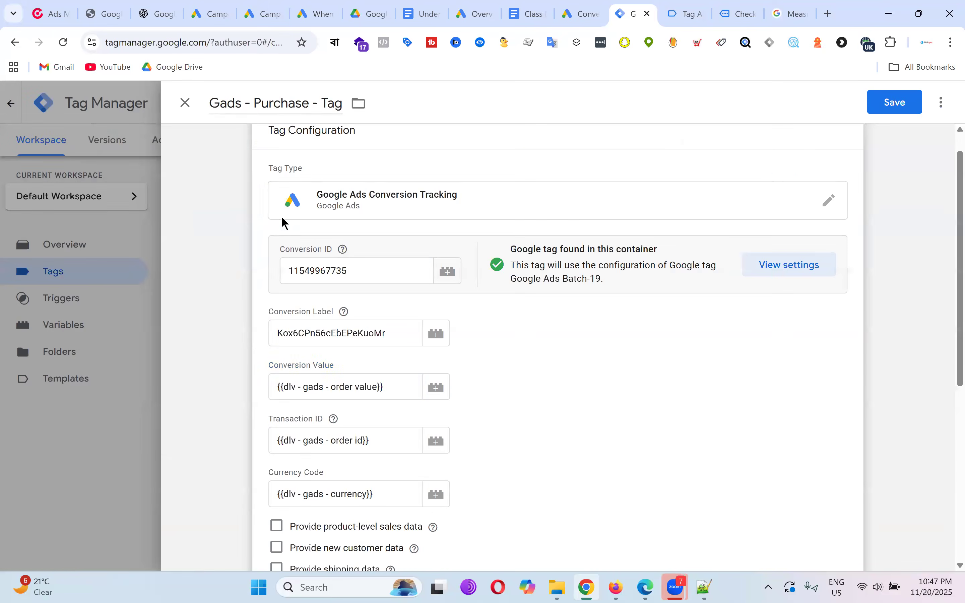
pyautogui.scroll(-6, 618, 278)
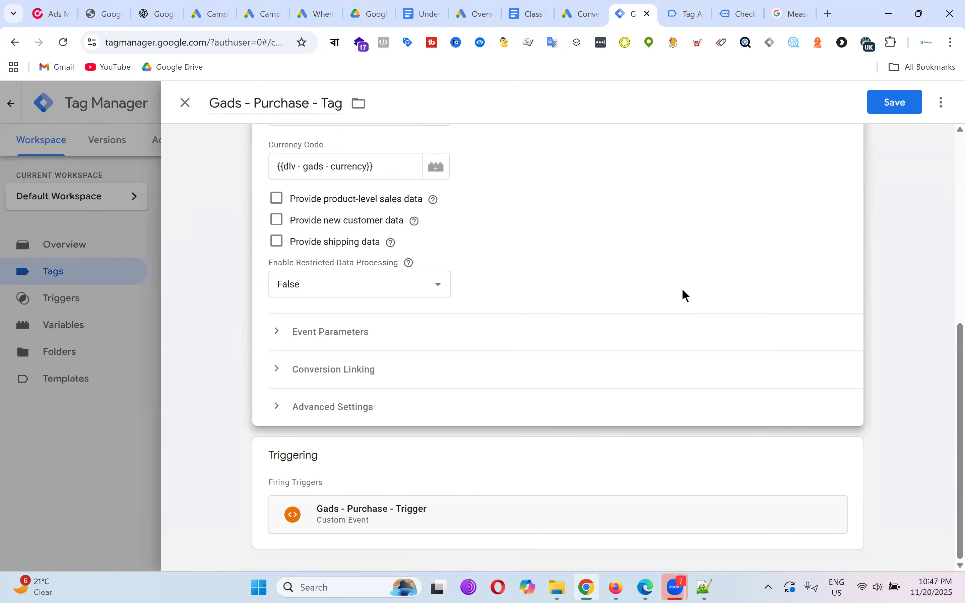
pyautogui.scroll(6, 683, 295)
# Save the purchase tag, submit and publish without a description, then close the Version 5 details.
pyautogui.click(898, 102)
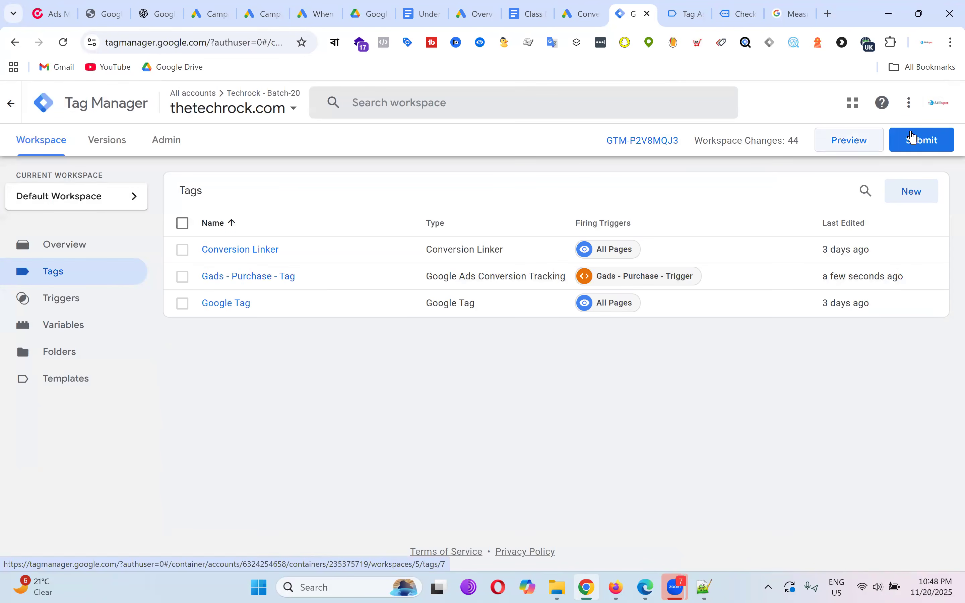
pyautogui.click(937, 142)
pyautogui.click(920, 112)
pyautogui.click(662, 497)
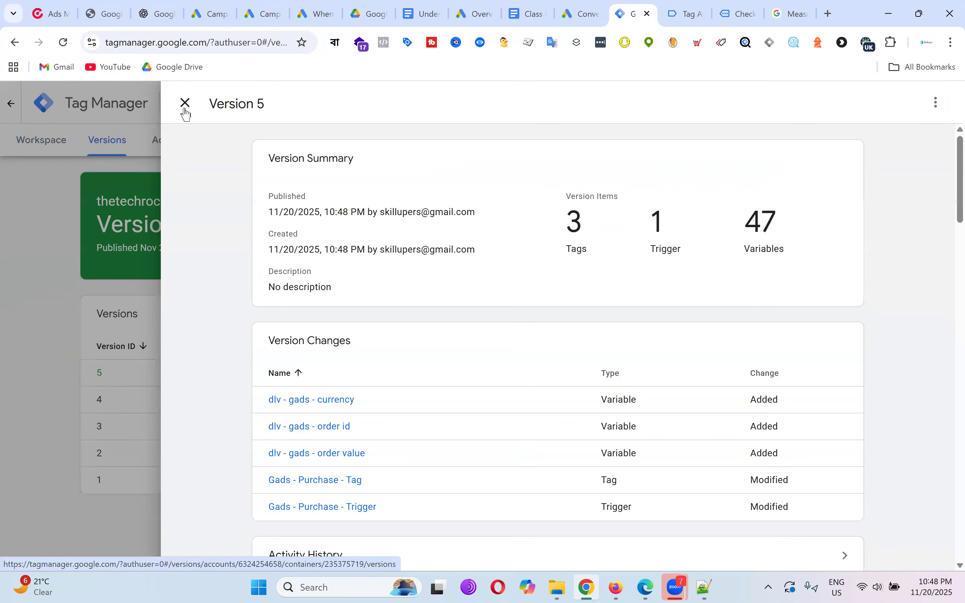
pyautogui.click(185, 104)
pyautogui.click(38, 142)
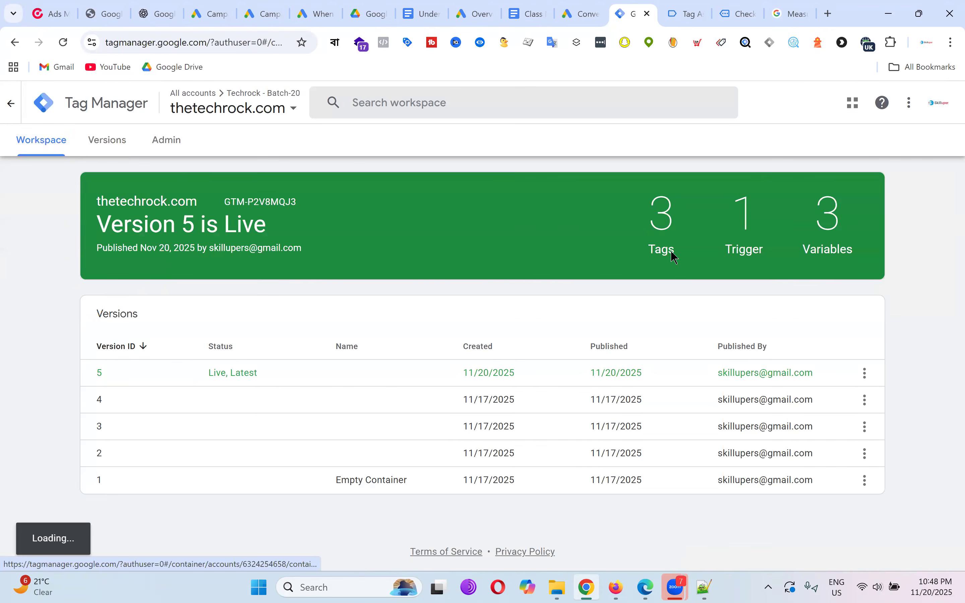
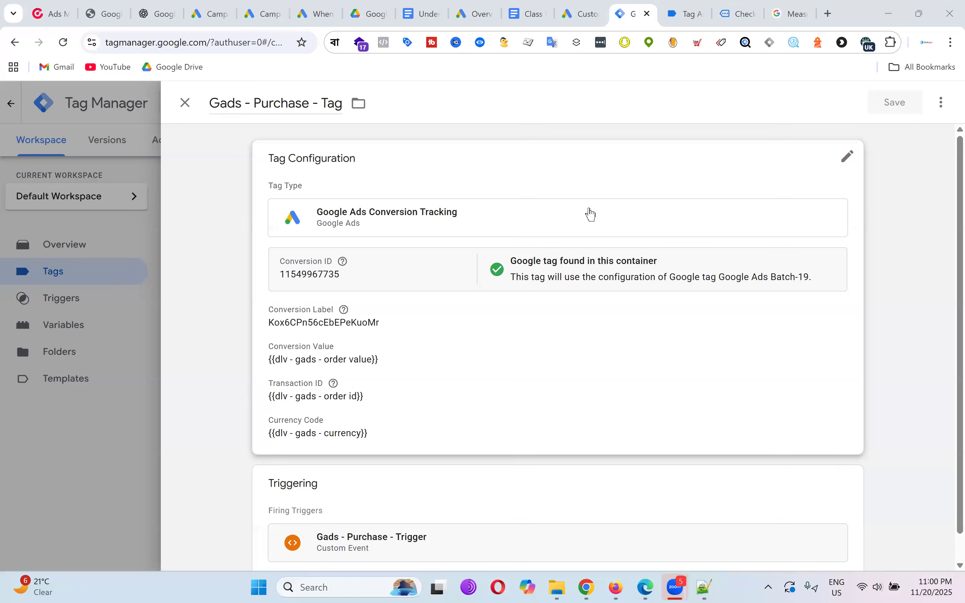
# Review the Gads - Purchase - Tag's configuration card, then close the editor.
pyautogui.scroll(-1, 699, 272)
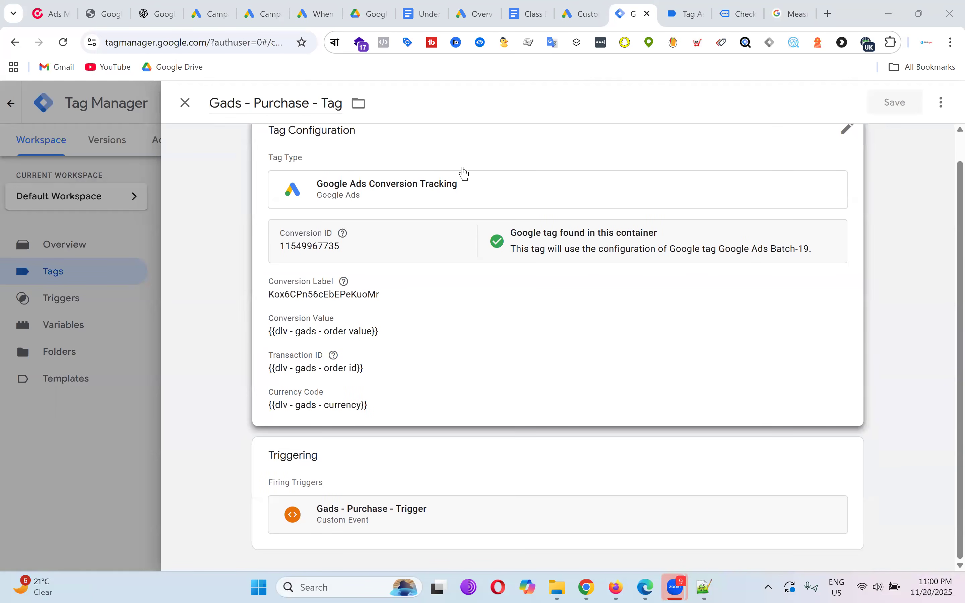
pyautogui.click(488, 177)
pyautogui.scroll(-2, 739, 310)
pyautogui.scroll(-5, 738, 313)
pyautogui.scroll(8, 739, 312)
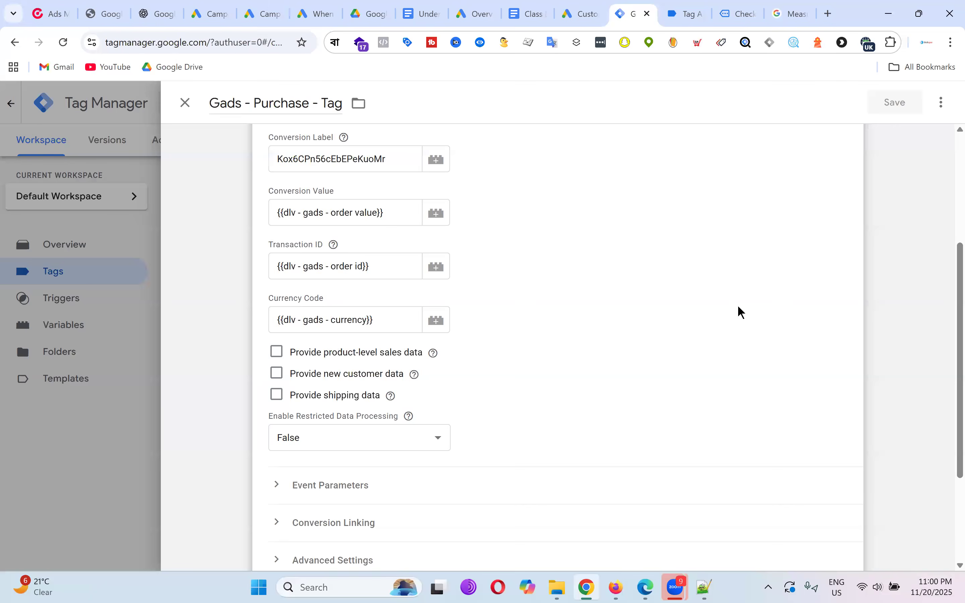
pyautogui.click(186, 103)
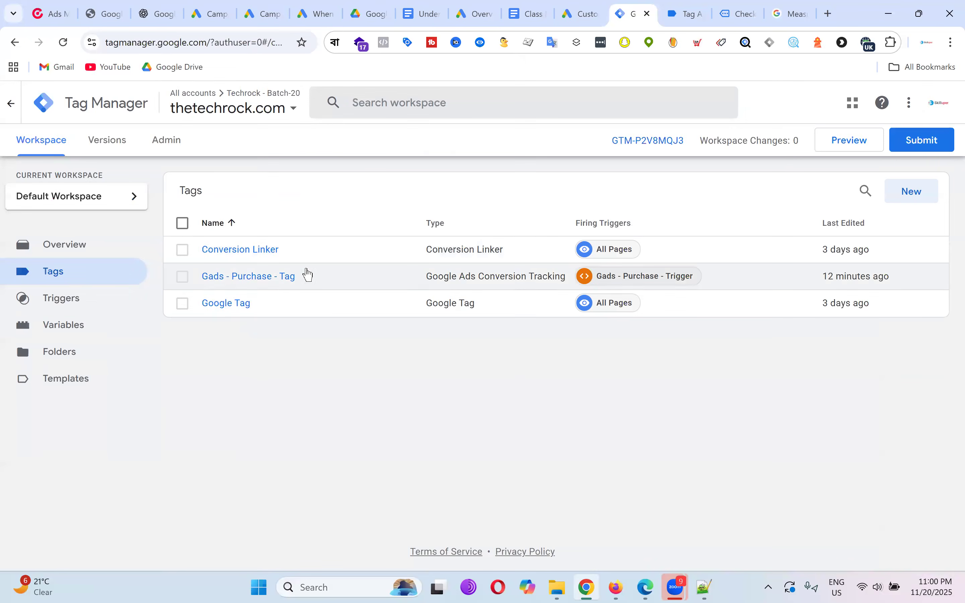
# Reopen the tag, expand Advanced Settings to check the tag firing priority, then close it.
pyautogui.click(277, 278)
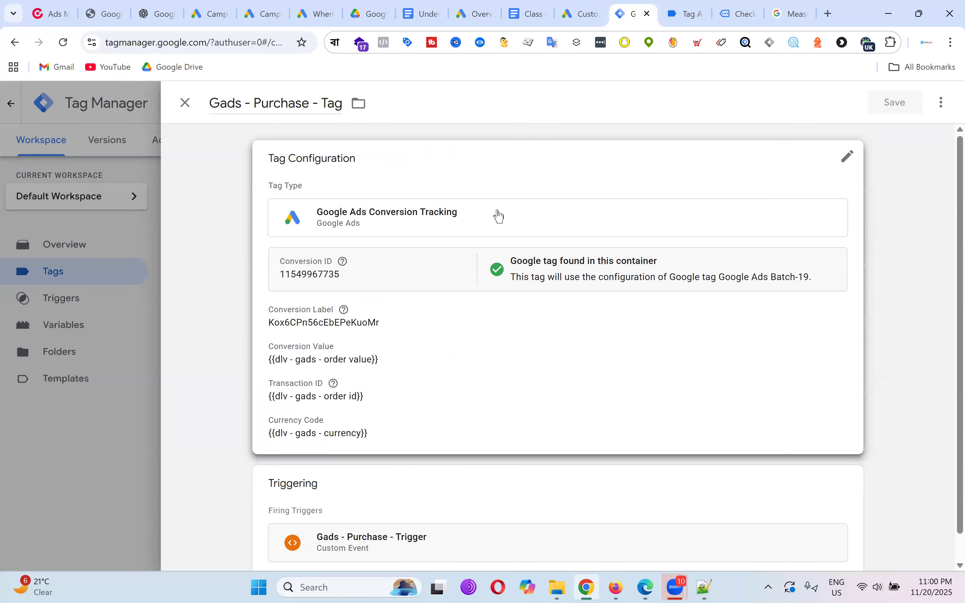
pyautogui.click(546, 203)
pyautogui.scroll(-6, 604, 206)
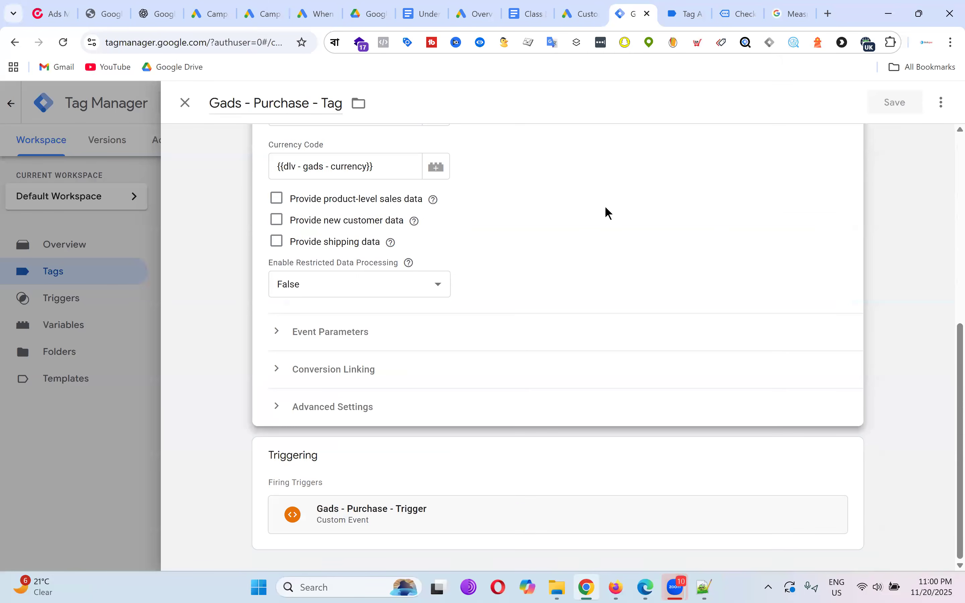
pyautogui.click(277, 407)
pyautogui.scroll(-5, 573, 315)
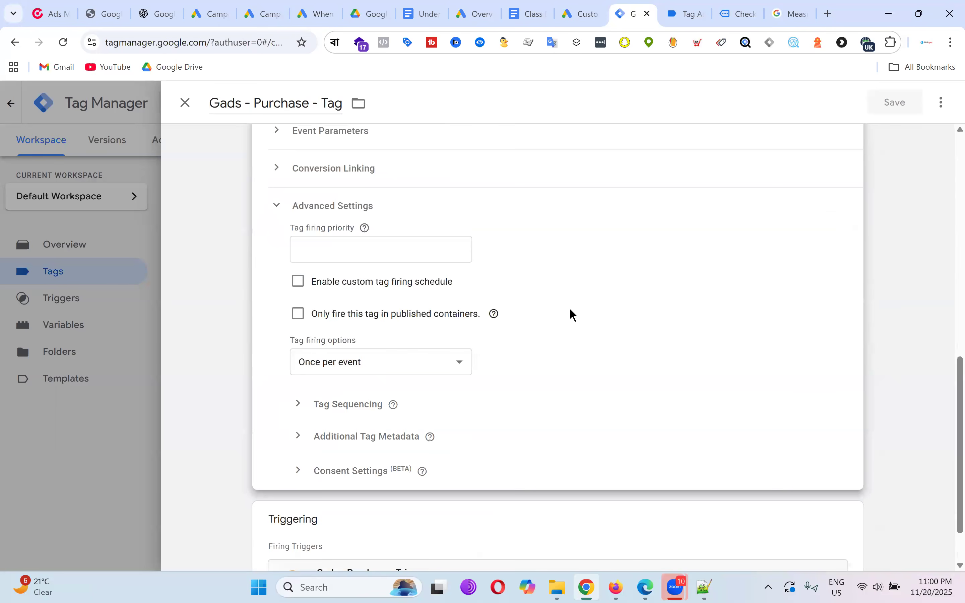
pyautogui.click(452, 253)
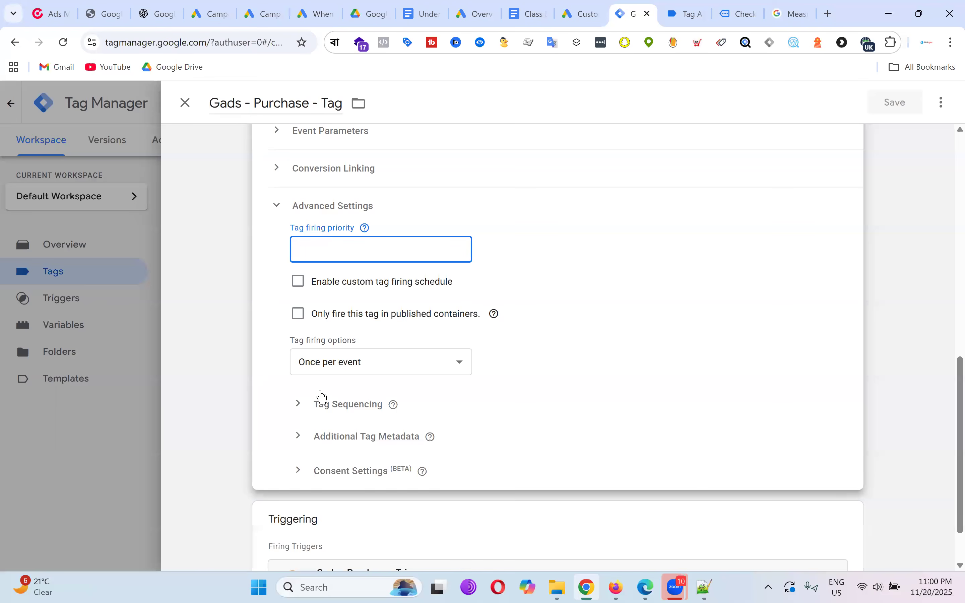
pyautogui.click(186, 105)
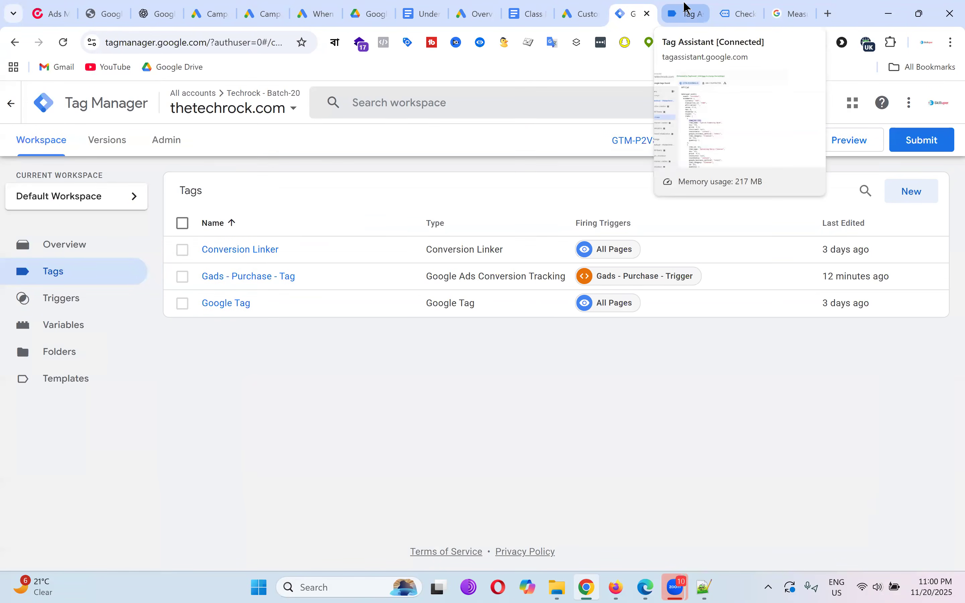
pyautogui.click(584, 12)
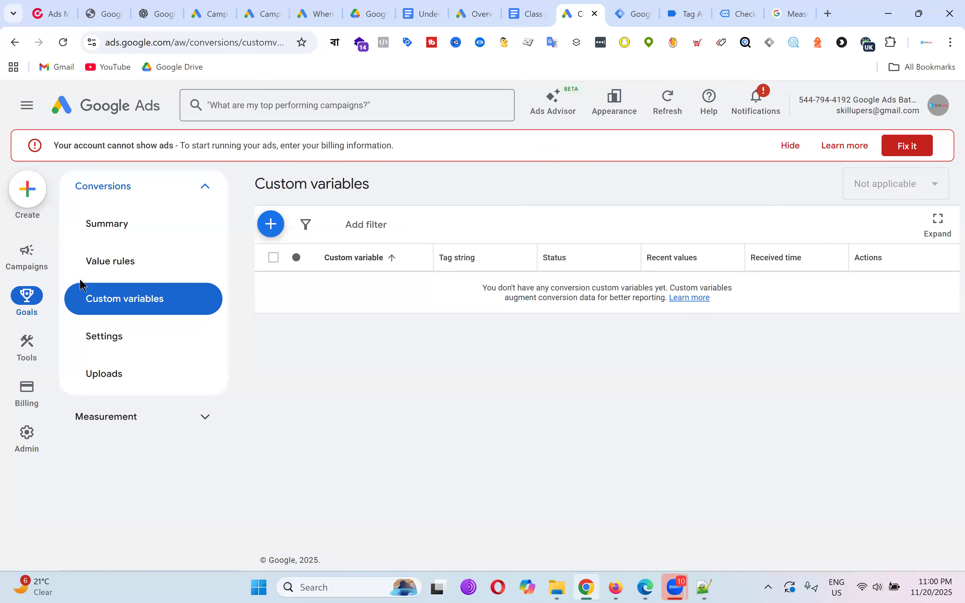
pyautogui.click(19, 307)
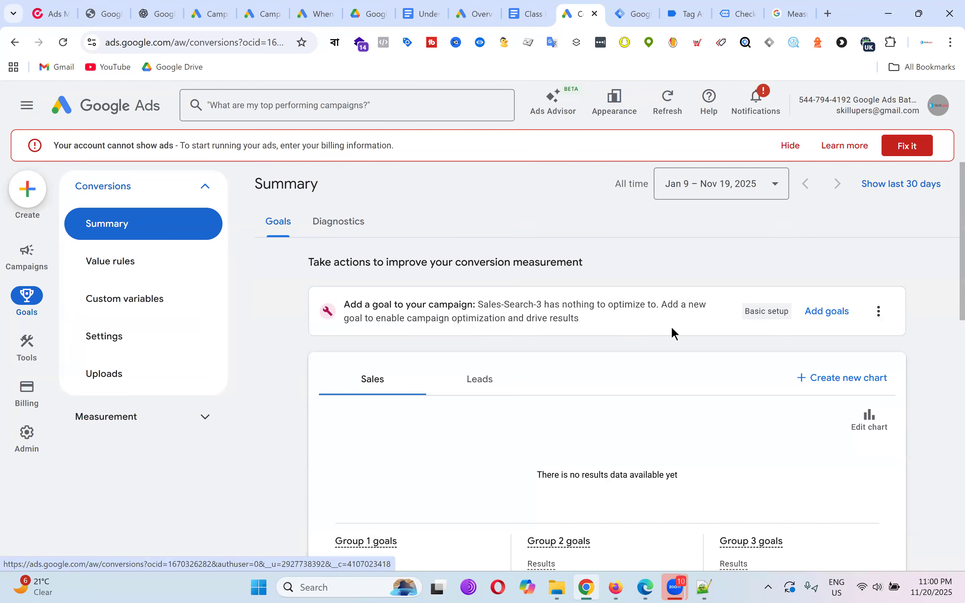
pyautogui.scroll(-10, 678, 335)
pyautogui.click(395, 427)
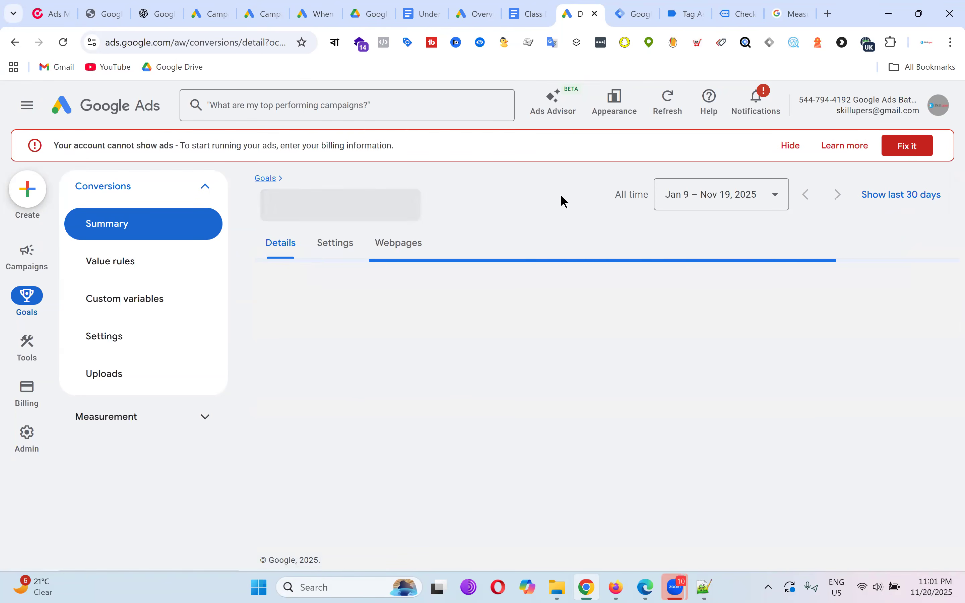
pyautogui.scroll(-3, 616, 250)
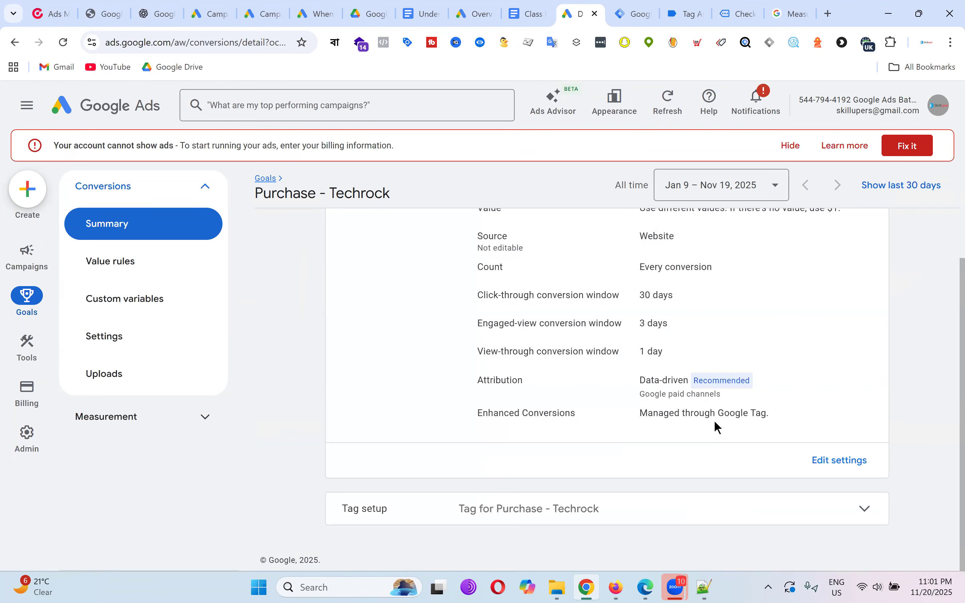
pyautogui.click(804, 509)
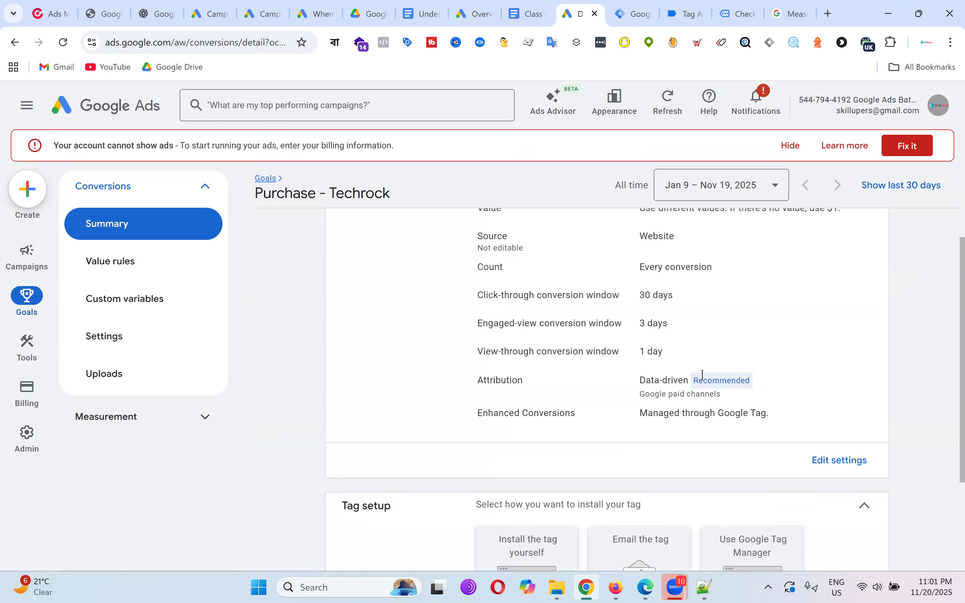
pyautogui.scroll(-3, 734, 343)
pyautogui.click(855, 319)
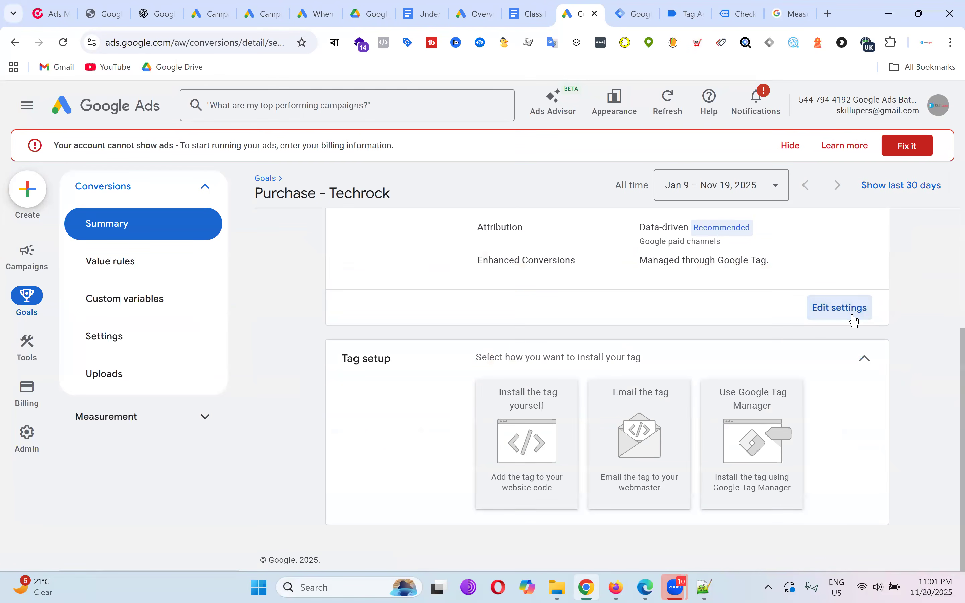
pyautogui.scroll(-1, 633, 310)
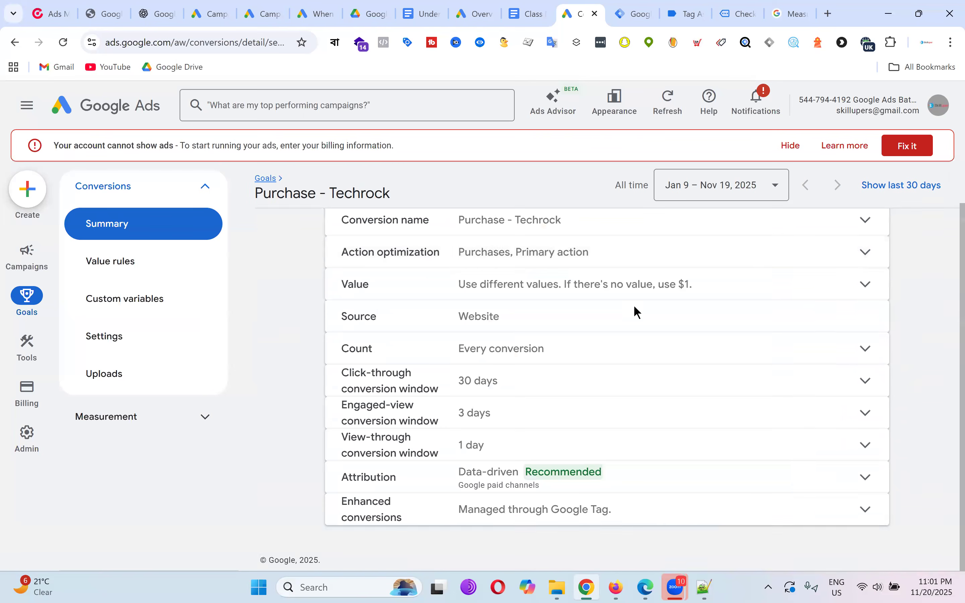
pyautogui.click(570, 498)
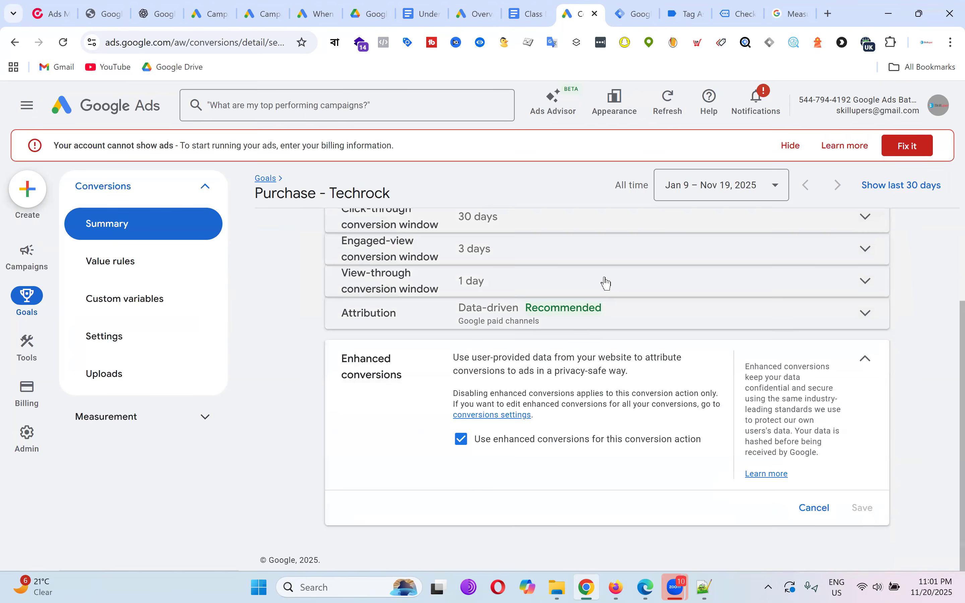
pyautogui.click(642, 7)
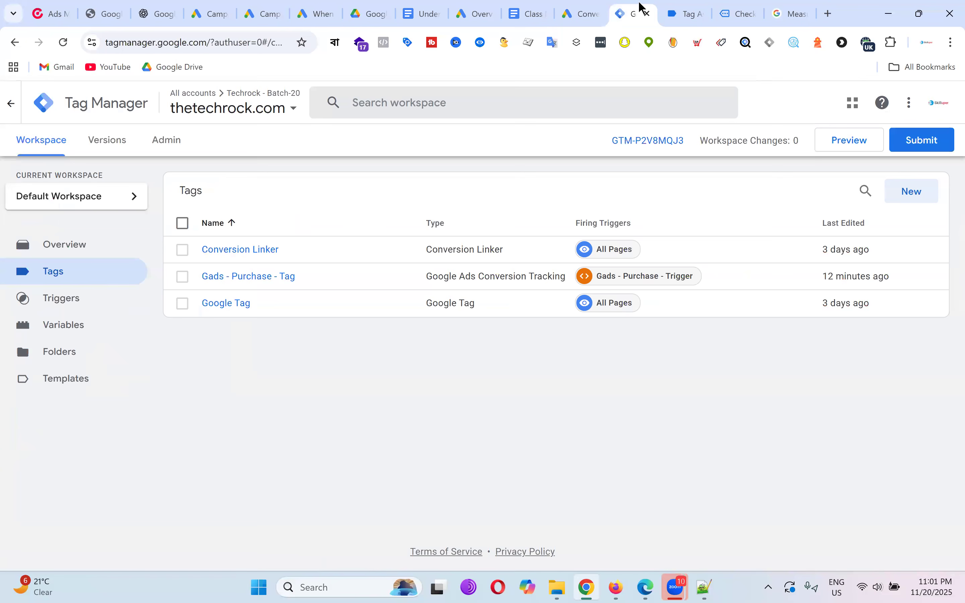
# Open the tag's configuration and try the product-level sales data and new customer data checkboxes.
pyautogui.click(273, 279)
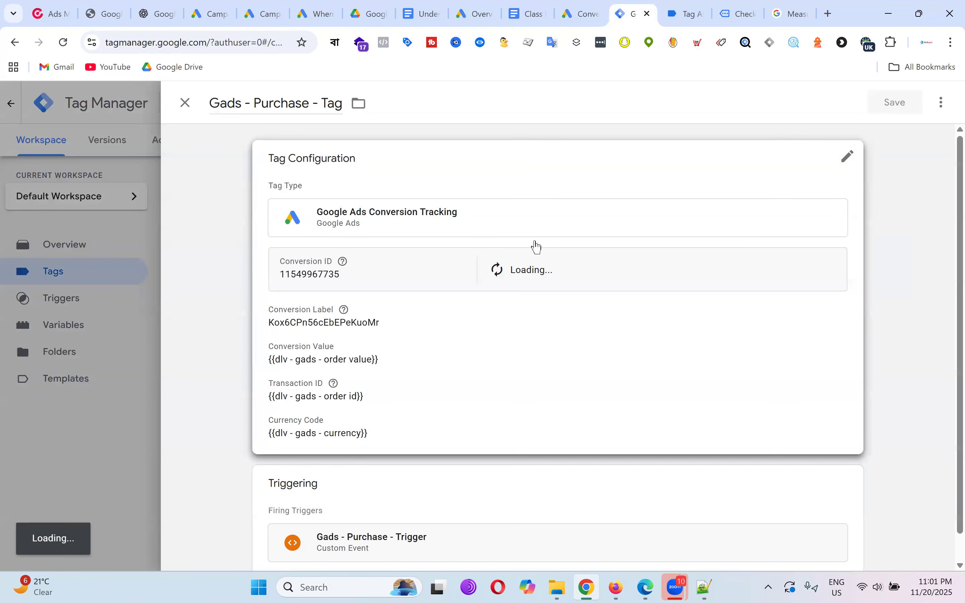
pyautogui.click(508, 328)
pyautogui.scroll(-5, 590, 218)
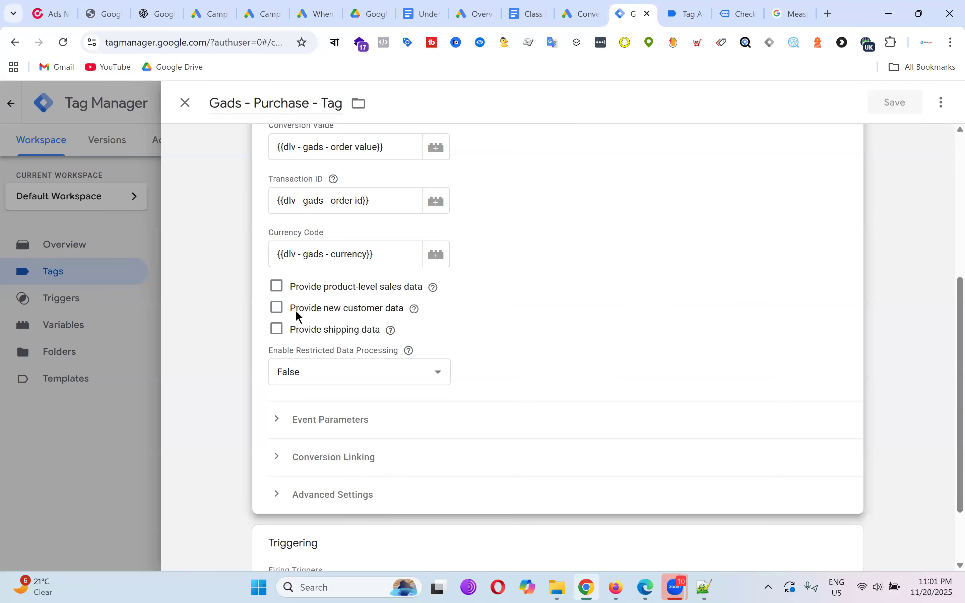
pyautogui.click(277, 287)
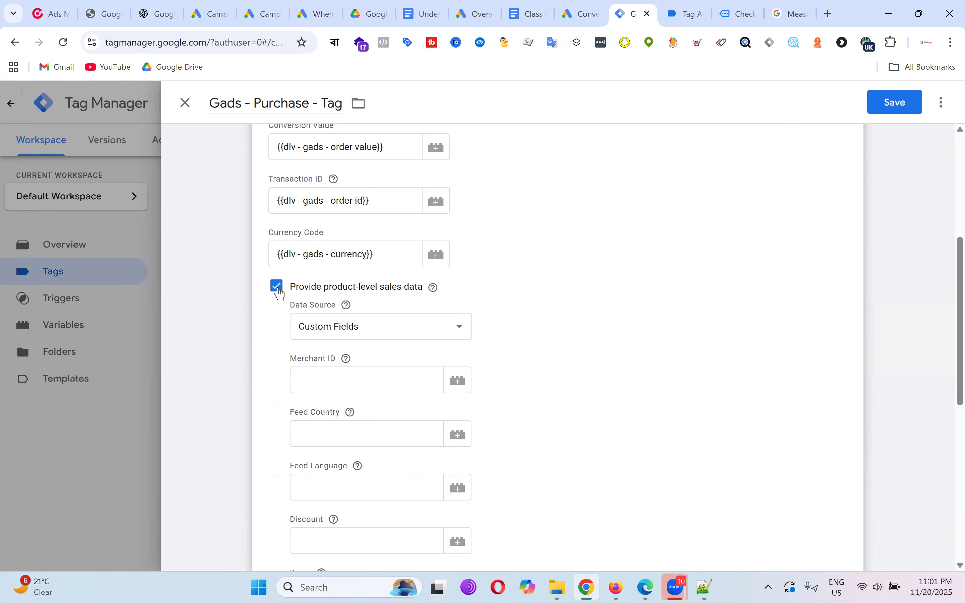
pyautogui.click(277, 287)
pyautogui.click(277, 308)
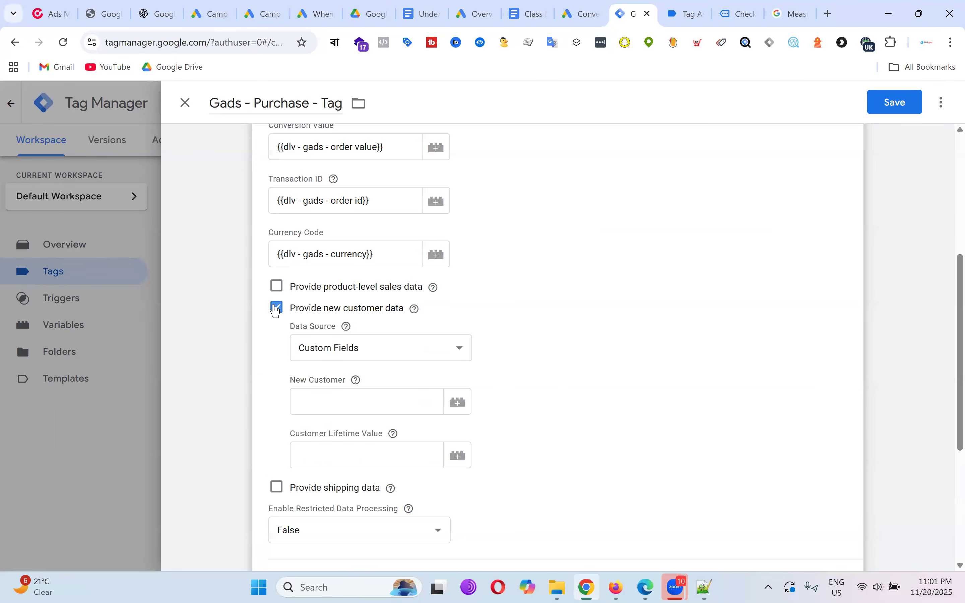
pyautogui.click(276, 307)
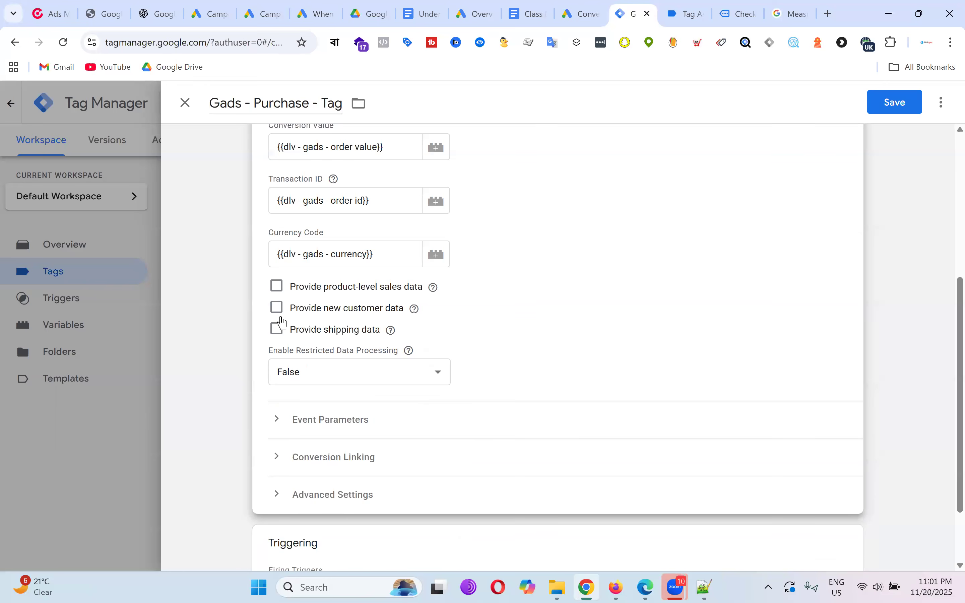
# Inspect the Event Parameters section by expanding and collapsing it.
pyautogui.scroll(-2, 550, 286)
pyautogui.scroll(4, 549, 286)
pyautogui.scroll(-5, 552, 293)
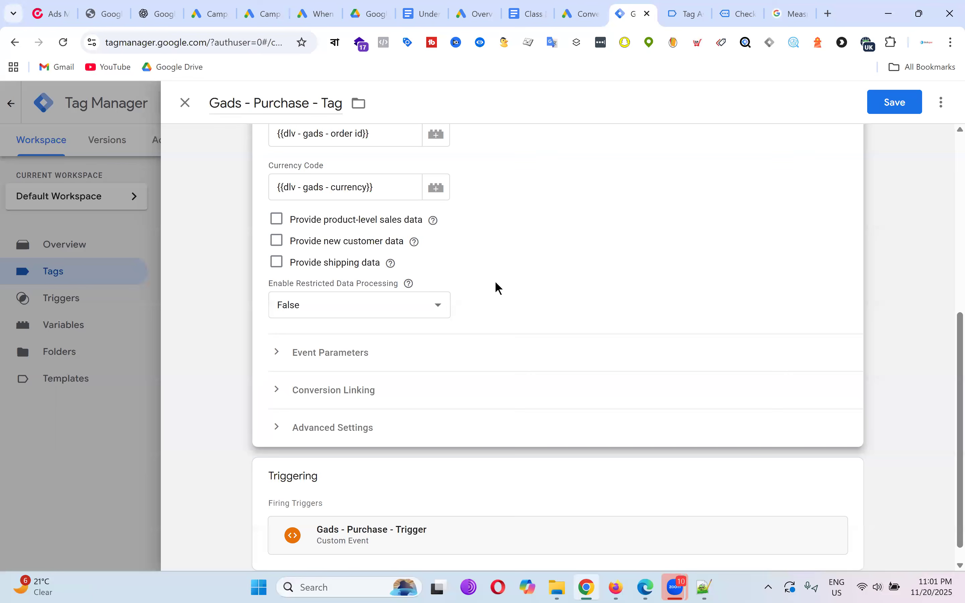
pyautogui.click(276, 358)
pyautogui.click(276, 358)
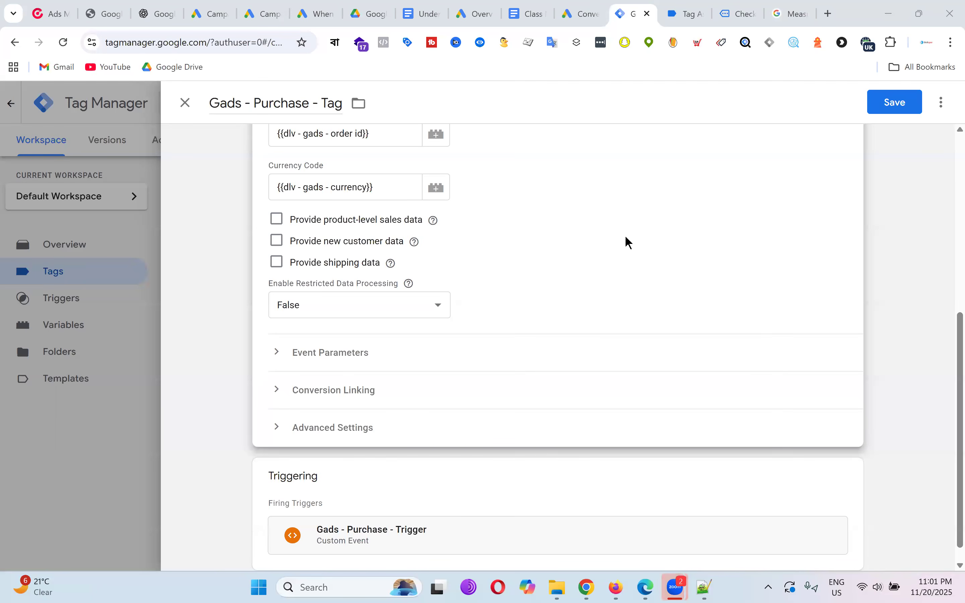
pyautogui.scroll(2, 629, 242)
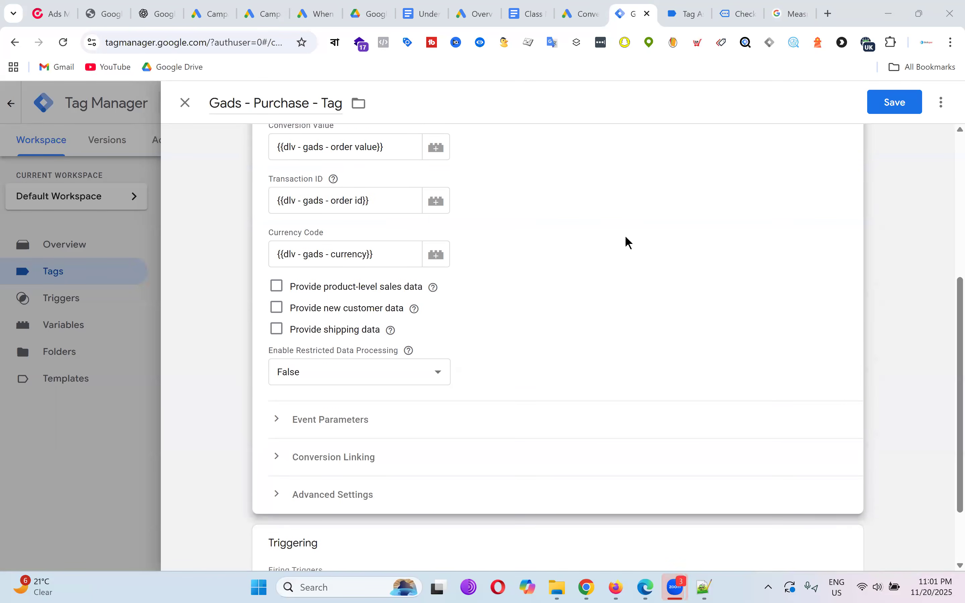
pyautogui.scroll(6, 593, 244)
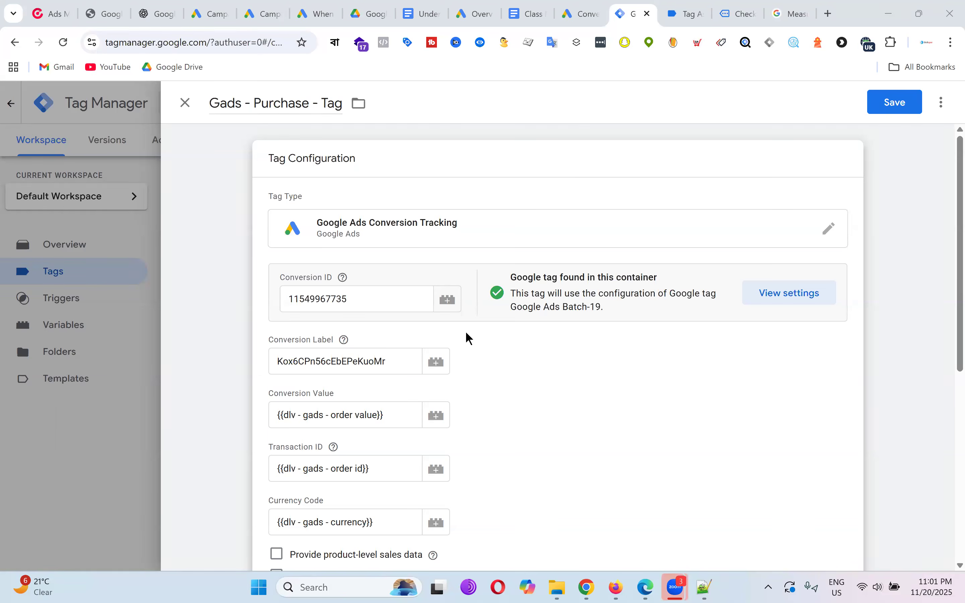
# Leave product-level sales data and 'Provide new customer data' unchecked.
pyautogui.scroll(-6, 466, 337)
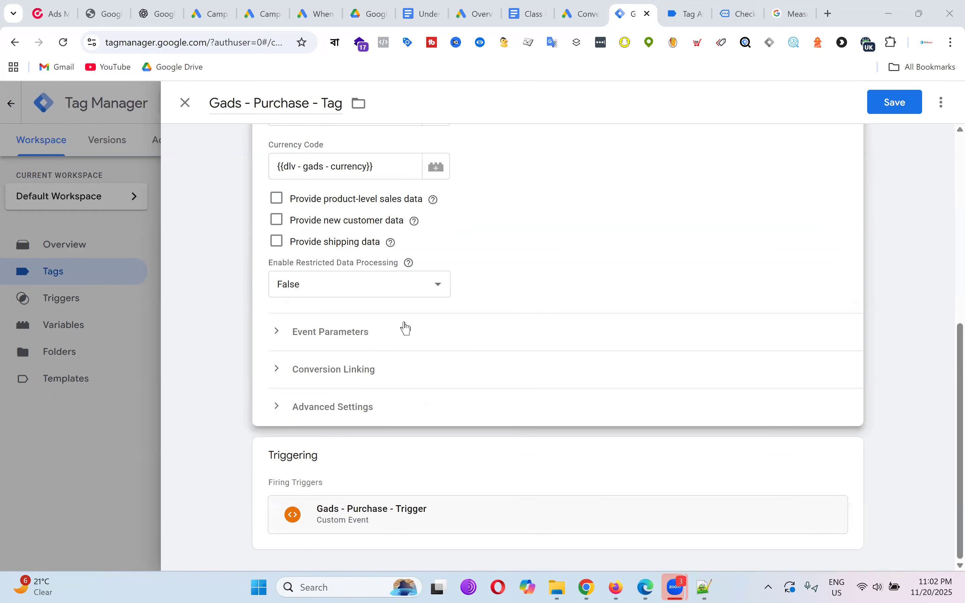
pyautogui.click(277, 200)
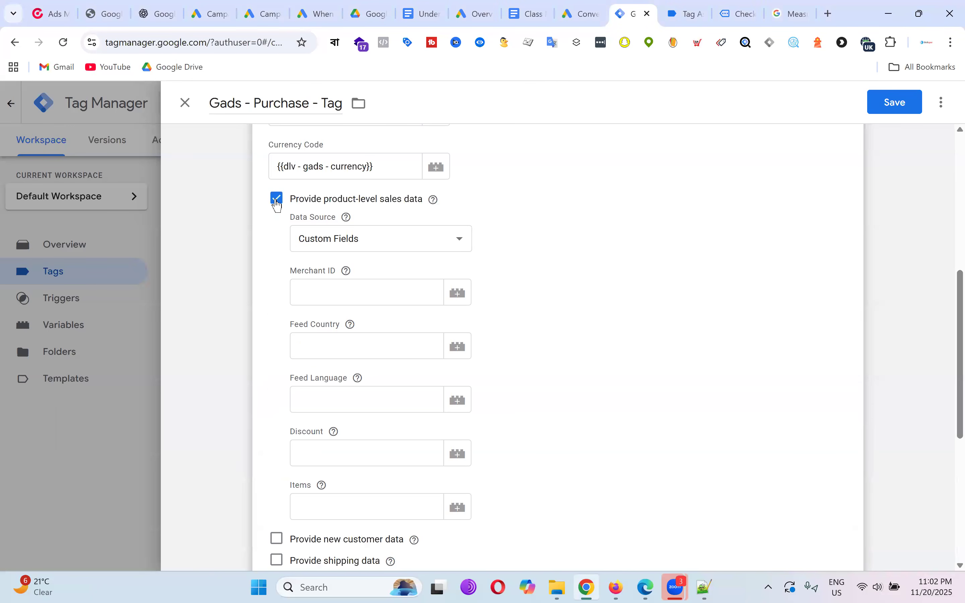
pyautogui.click(276, 202)
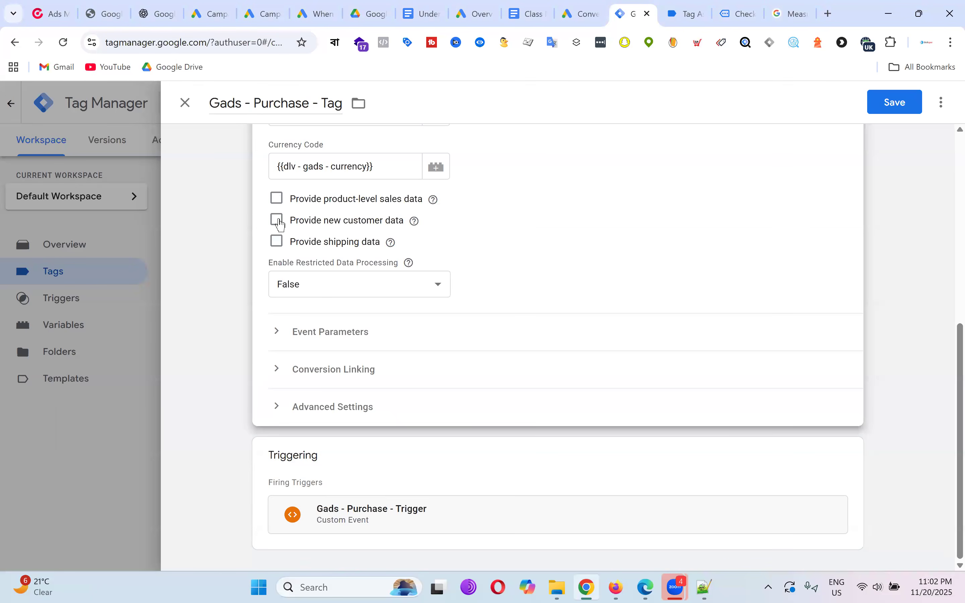
pyautogui.click(278, 222)
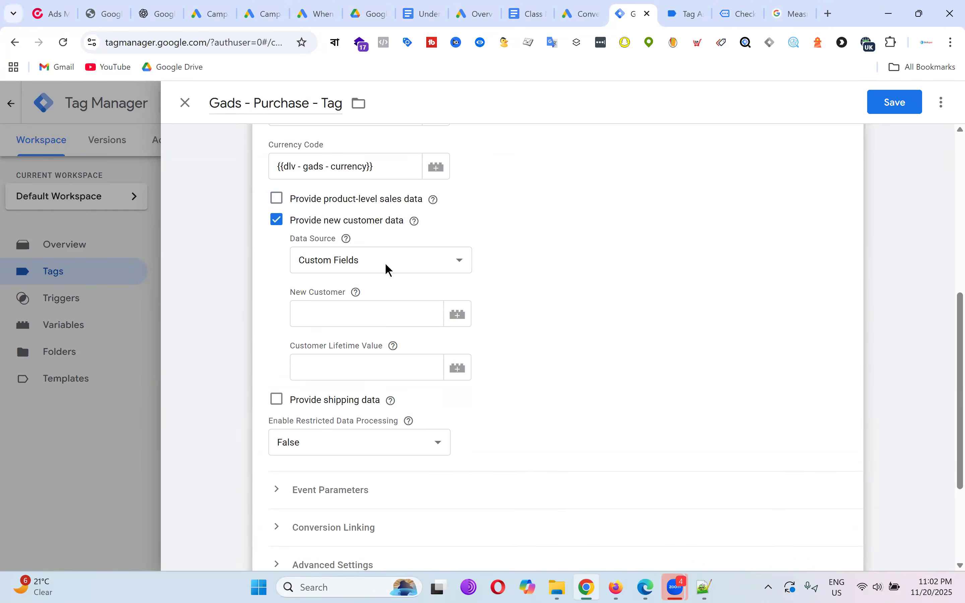
pyautogui.click(279, 224)
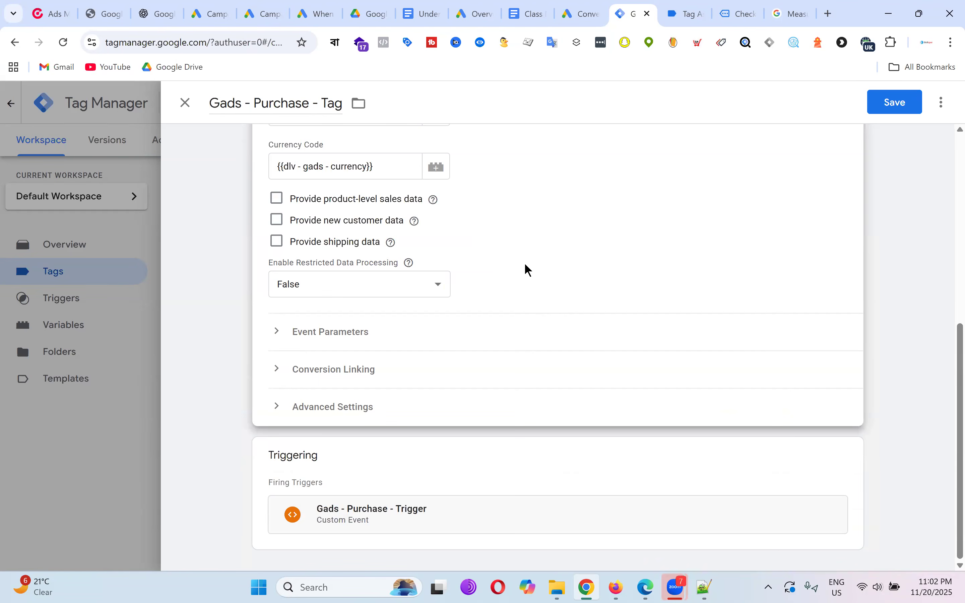
# Expand the tag's Advanced Settings to review them, then return to the top.
pyautogui.click(281, 407)
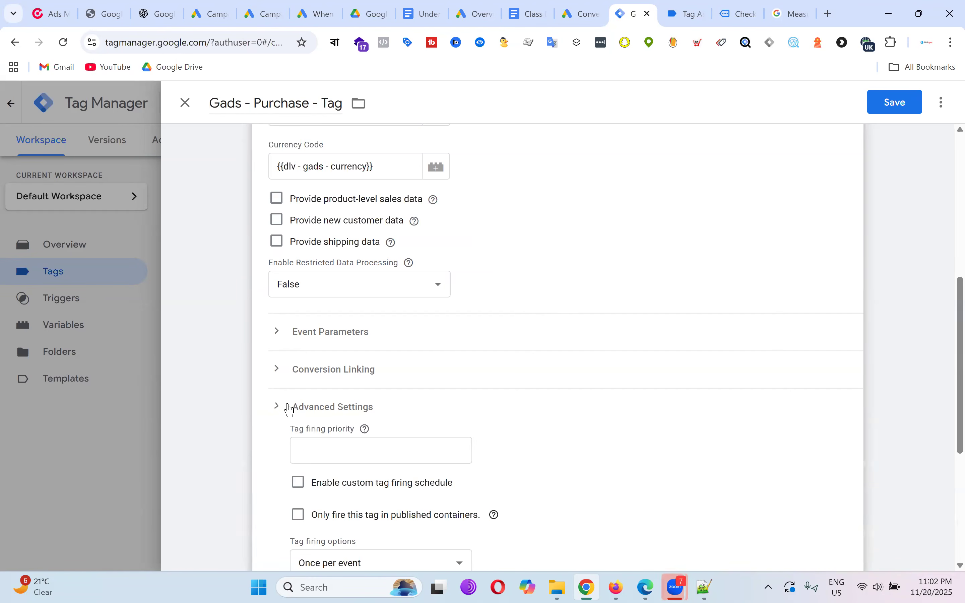
pyautogui.scroll(-3, 518, 349)
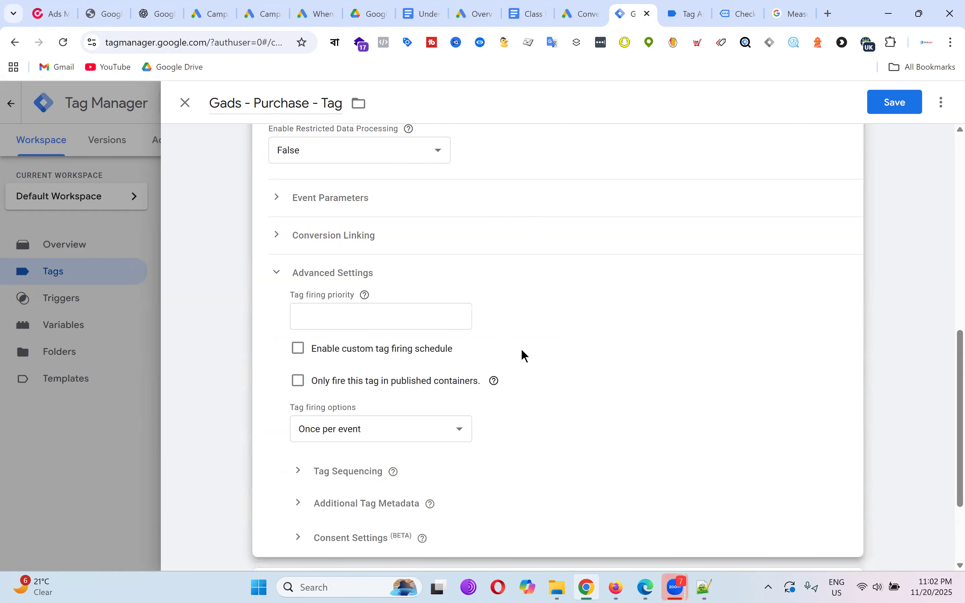
pyautogui.scroll(-1, 522, 350)
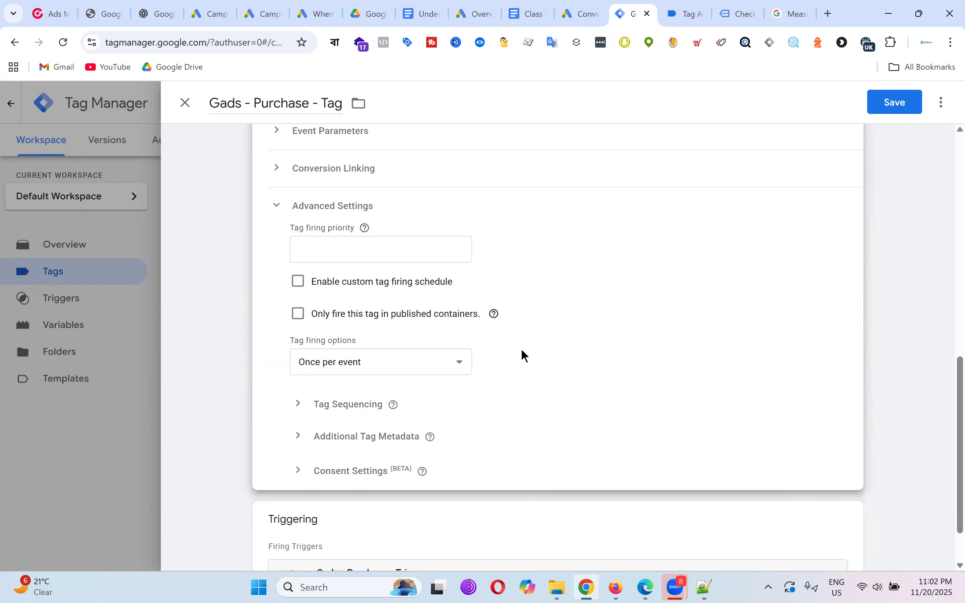
pyautogui.scroll(8, 524, 356)
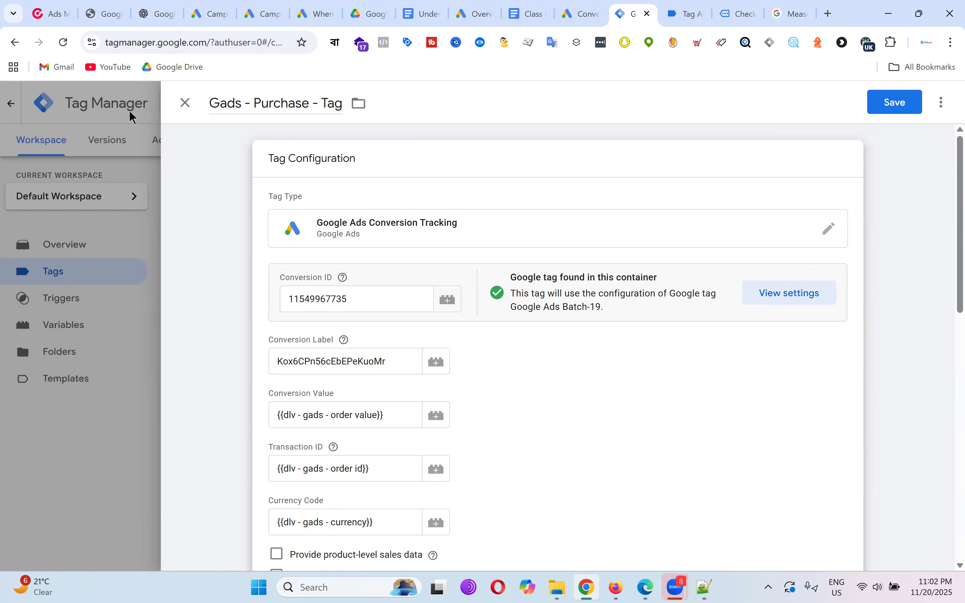
# Close the editor with Discard Changes, then reopen Gads - Purchase - Tag and close it again.
pyautogui.click(184, 105)
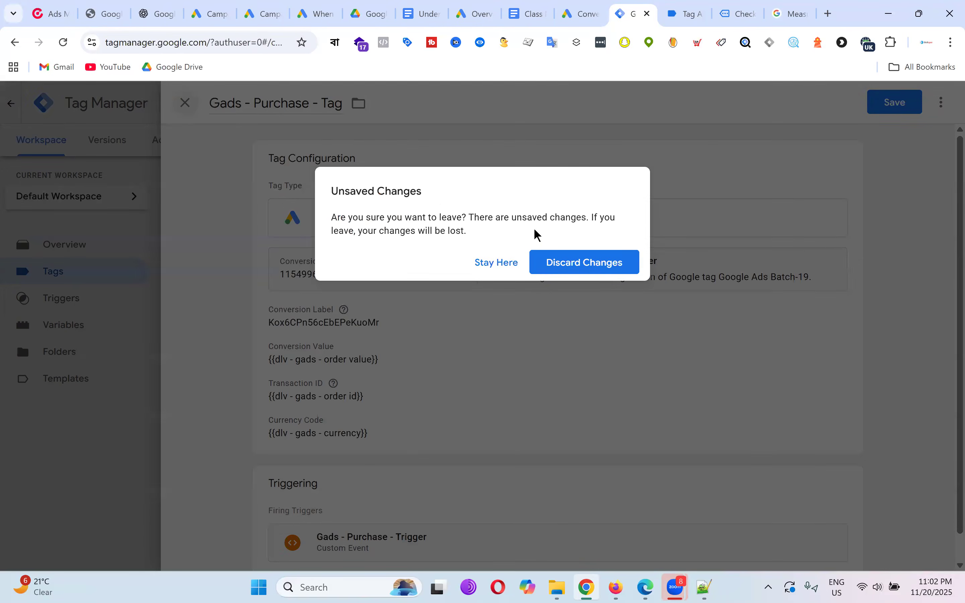
pyautogui.click(508, 263)
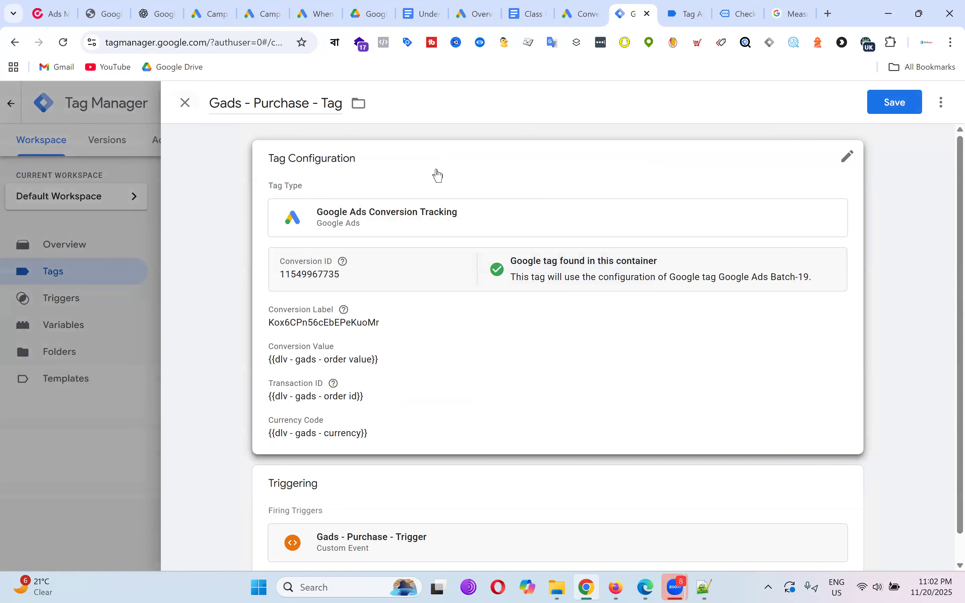
pyautogui.click(185, 105)
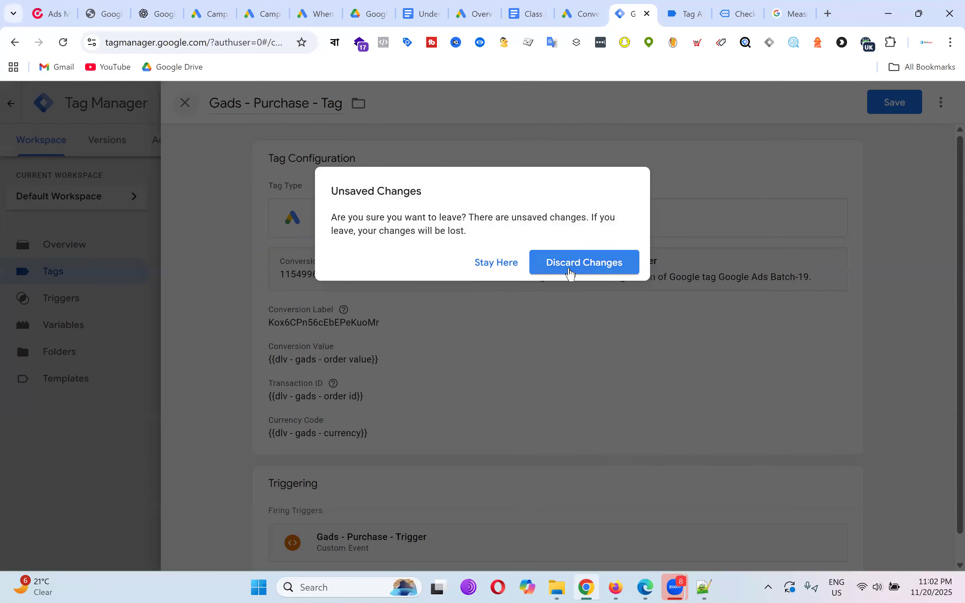
pyautogui.click(571, 274)
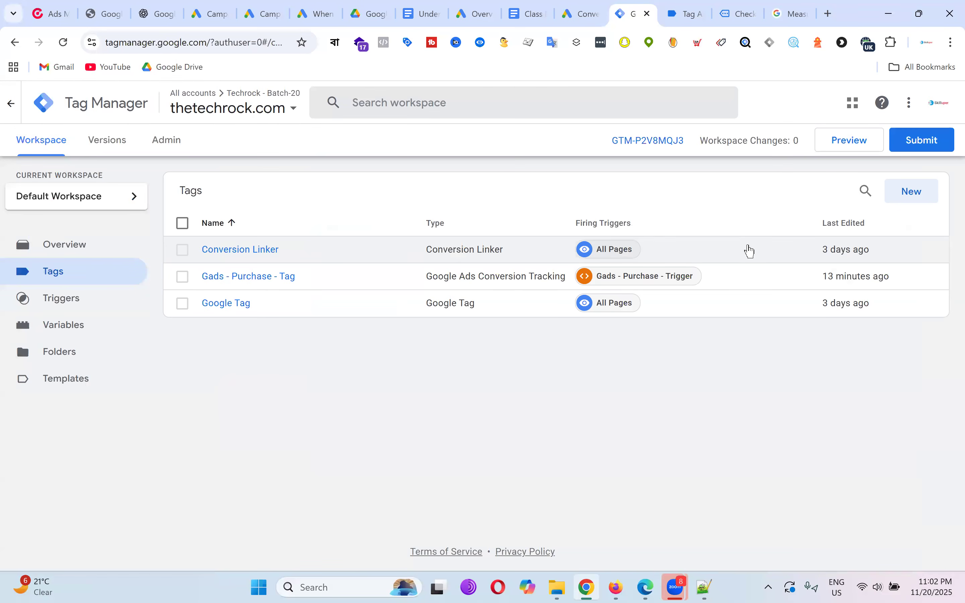
pyautogui.click(275, 281)
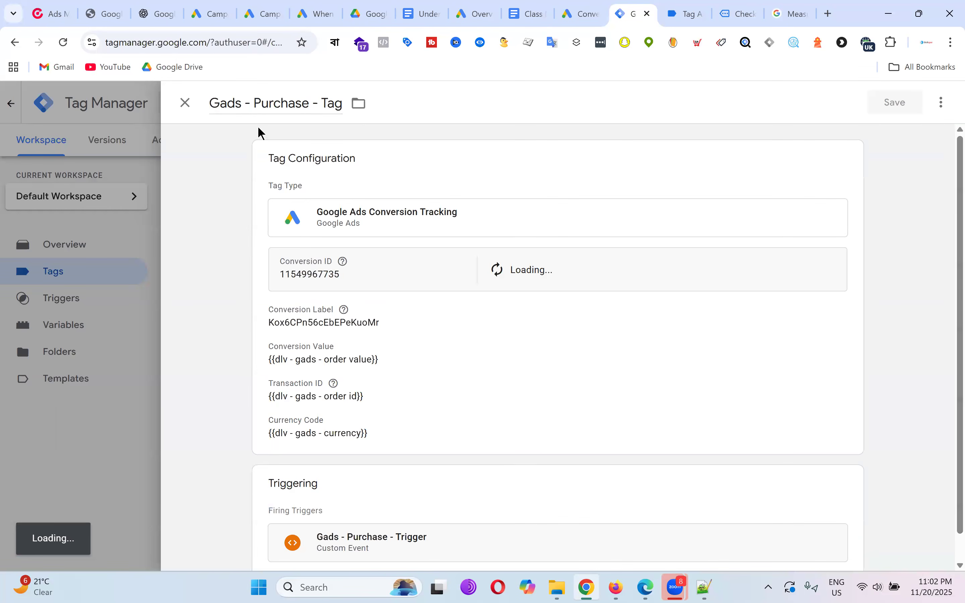
pyautogui.click(185, 105)
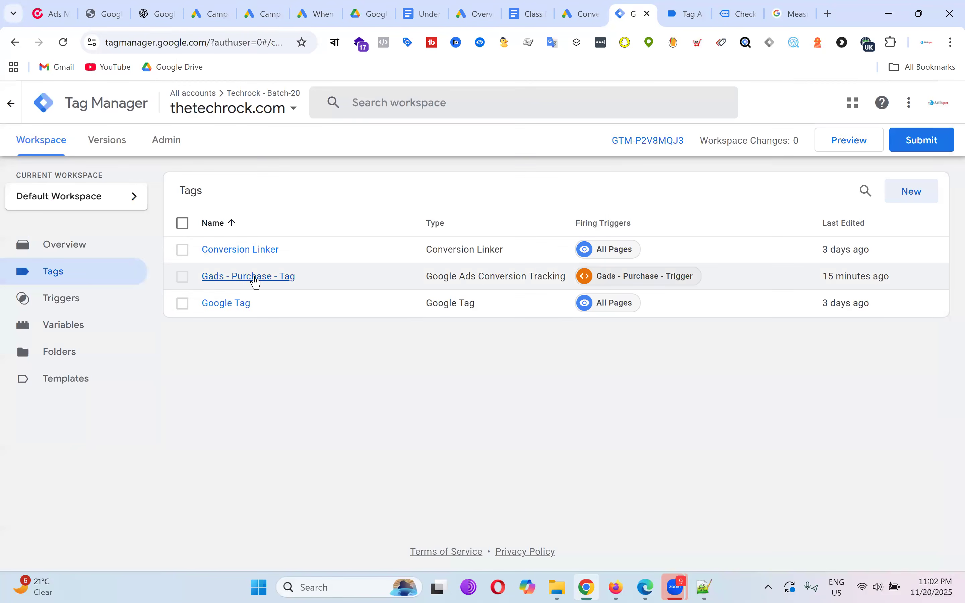
# Copy Gads - Purchase - Tag from its ⋮ menu, creating Copy of Gads - Purchase - Tag.
pyautogui.click(255, 277)
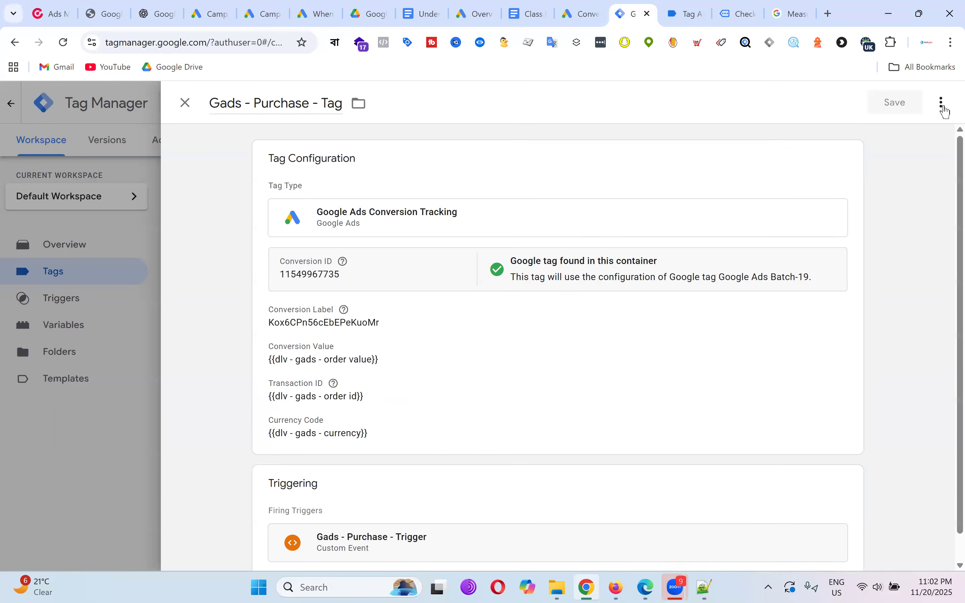
pyautogui.click(941, 102)
pyautogui.click(914, 133)
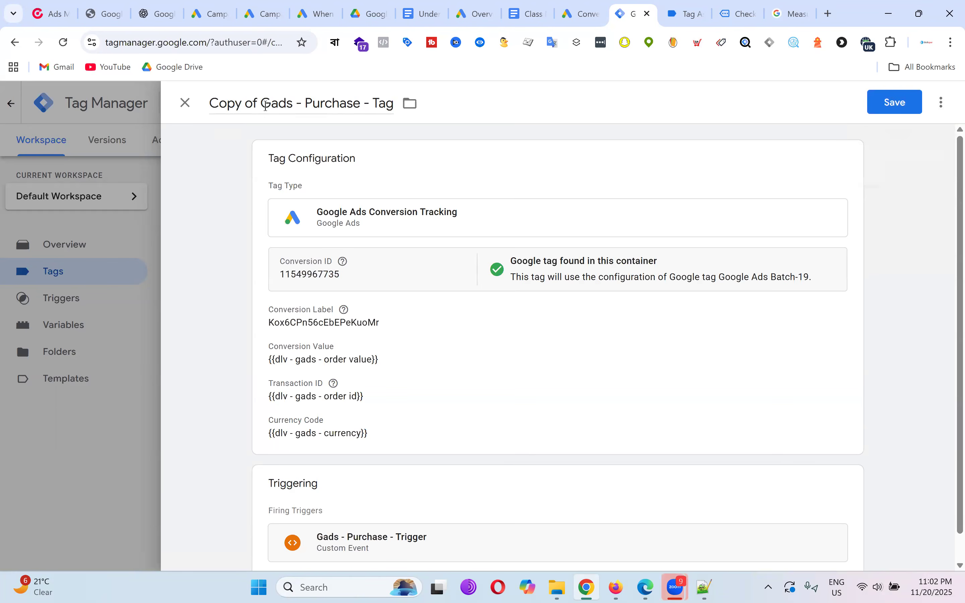
pyautogui.moveTo(263, 101); pyautogui.dragTo(109, 108)
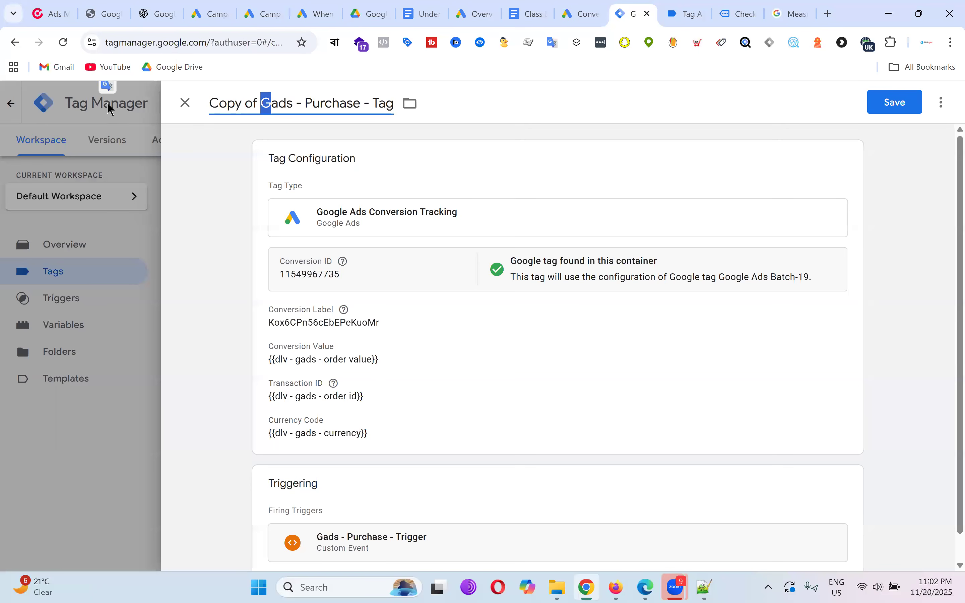
# Remove the 'Copy of ' prefix and add 'User Info' to make Gads - Purchase User Info - Tag.
pyautogui.click(260, 102)
pyautogui.moveTo(259, 102); pyautogui.dragTo(154, 99)
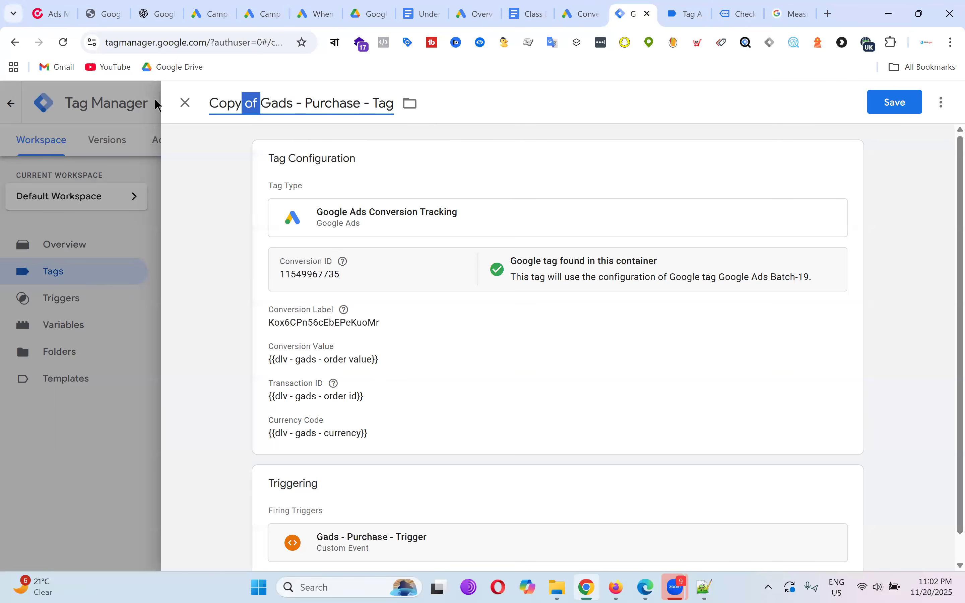
pyautogui.click(289, 109)
pyautogui.click(262, 102)
pyautogui.press('BackSpace')
pyautogui.press('BackSpace')
pyautogui.press('BackSpace')
pyautogui.press('BackSpace')
pyautogui.press('BackSpace')
pyautogui.press('BackSpace')
pyautogui.press('BackSpace')
pyautogui.press('BackSpace')
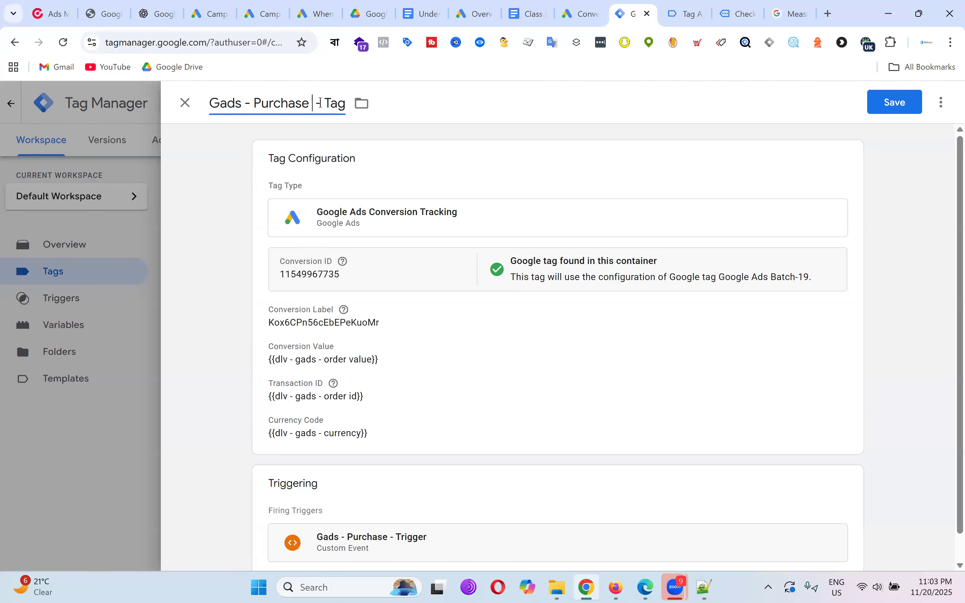
pyautogui.write('User ')
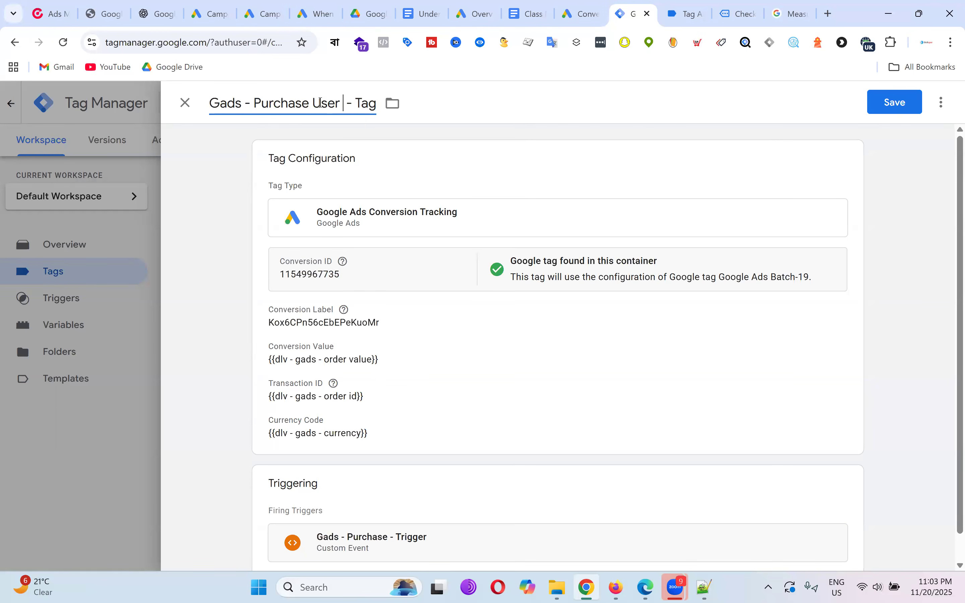
pyautogui.write('Info')
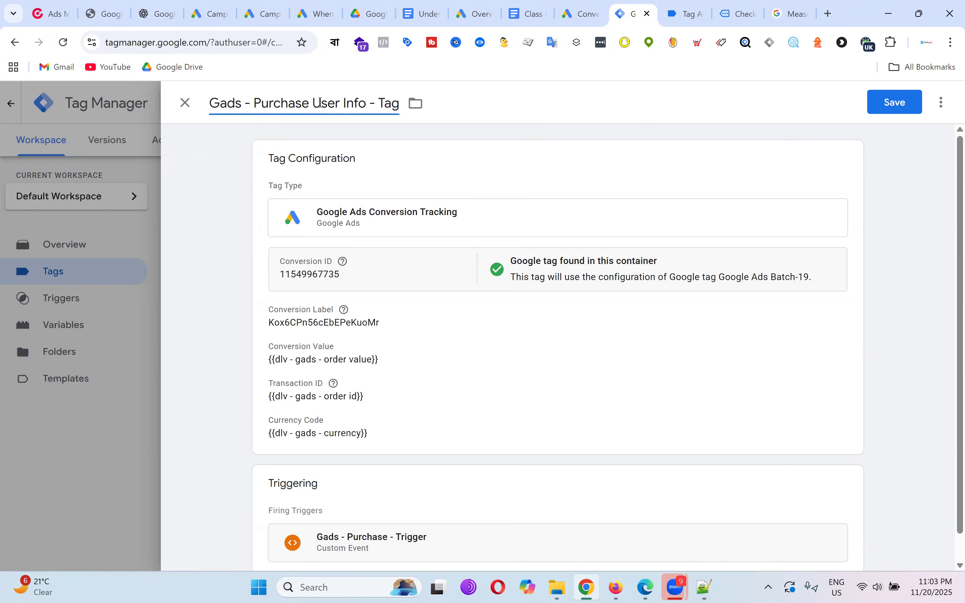
pyautogui.click(469, 351)
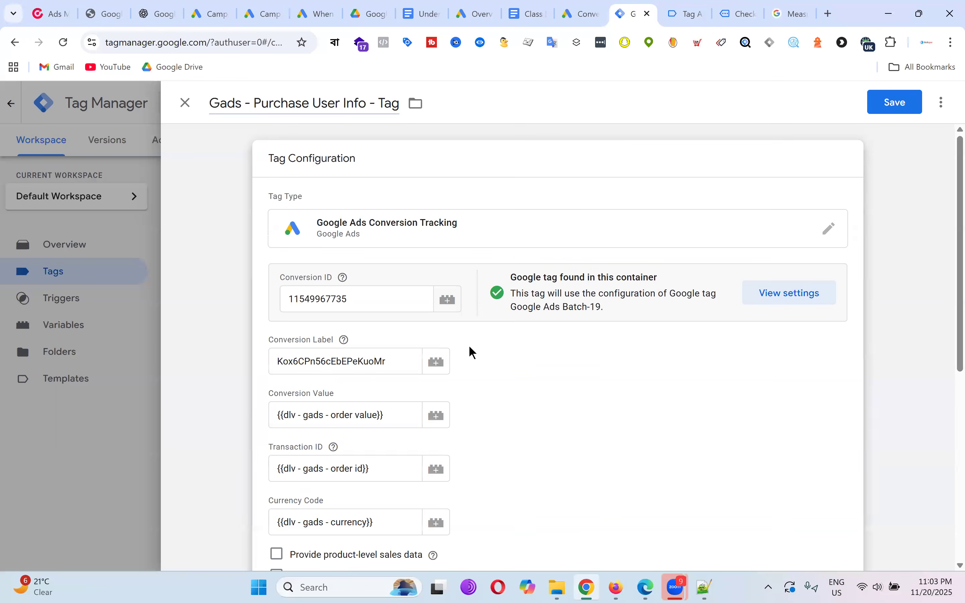
# Switch the tag type to Google Ads › Google Ads User-provided Data Event and look over its fields.
pyautogui.click(752, 237)
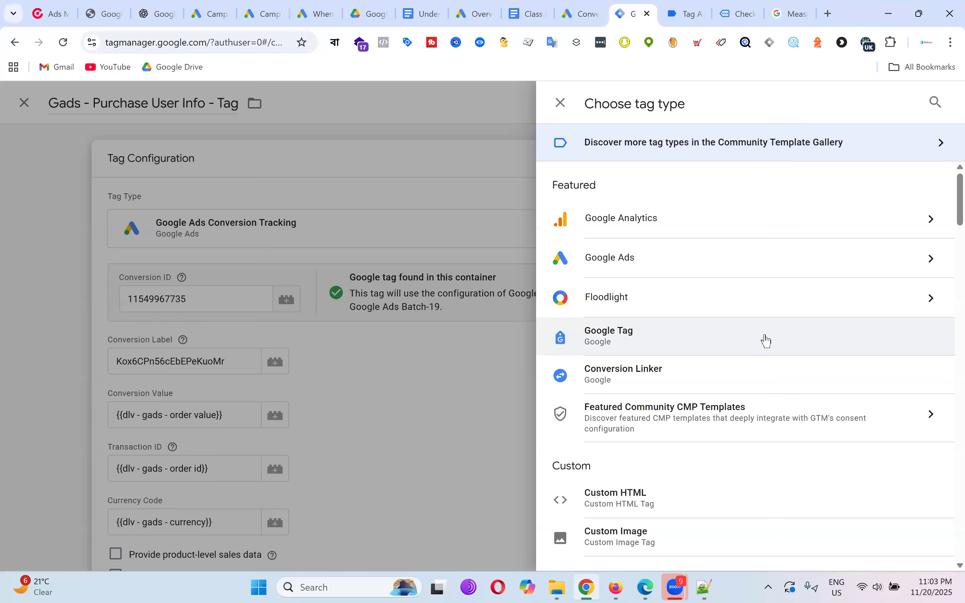
pyautogui.click(733, 264)
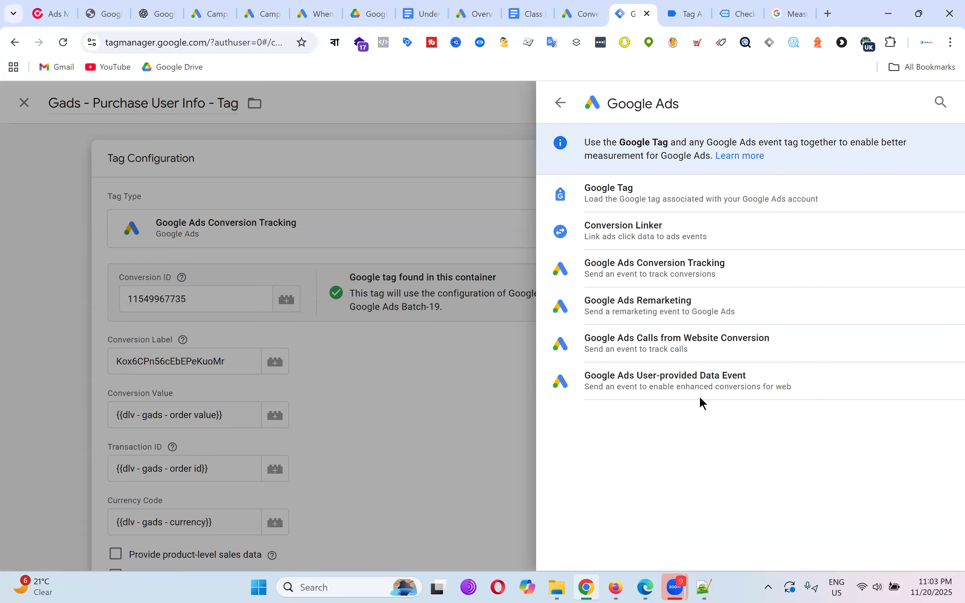
pyautogui.click(699, 383)
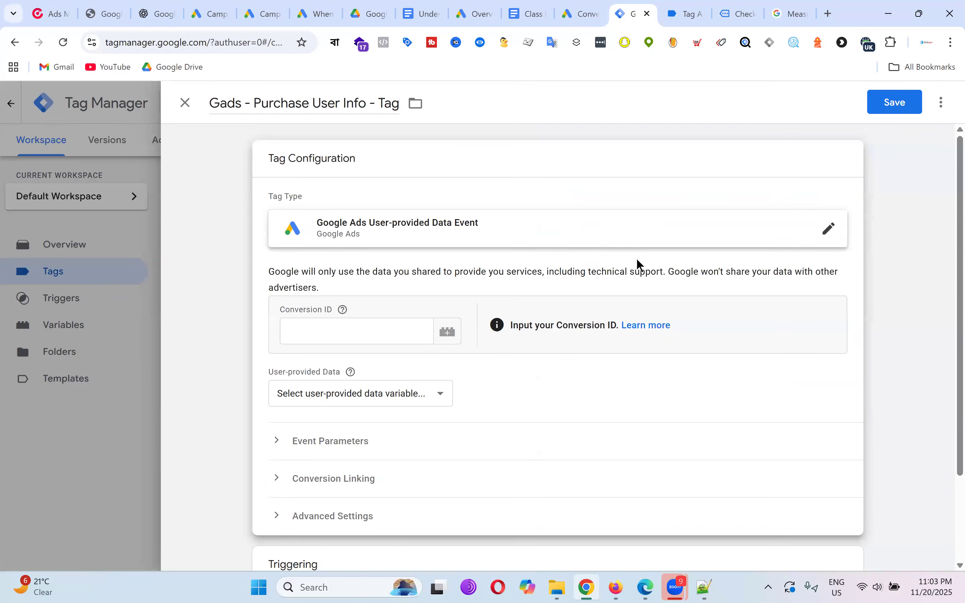
pyautogui.scroll(-3, 684, 325)
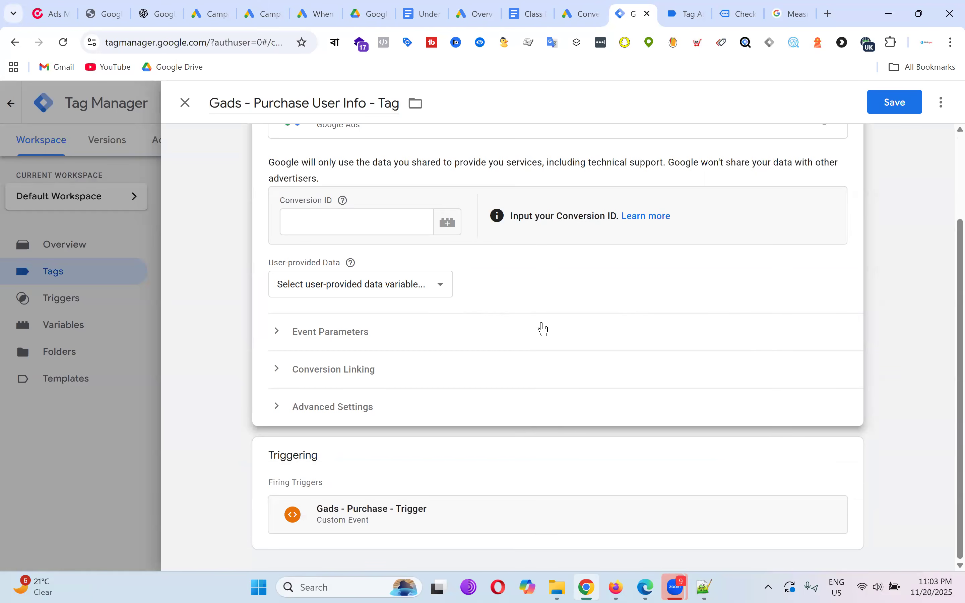
pyautogui.scroll(3, 544, 329)
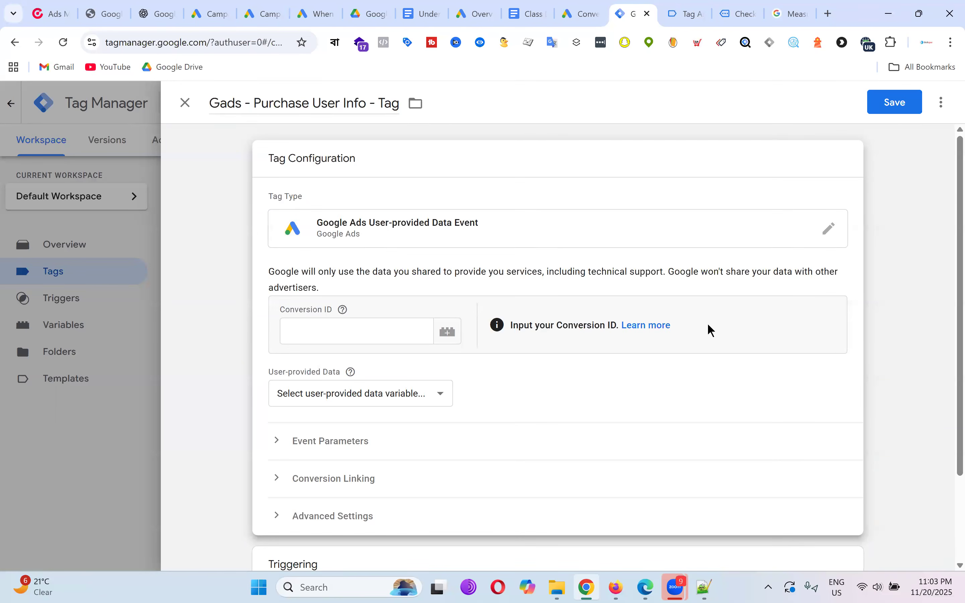
pyautogui.scroll(-3, 604, 229)
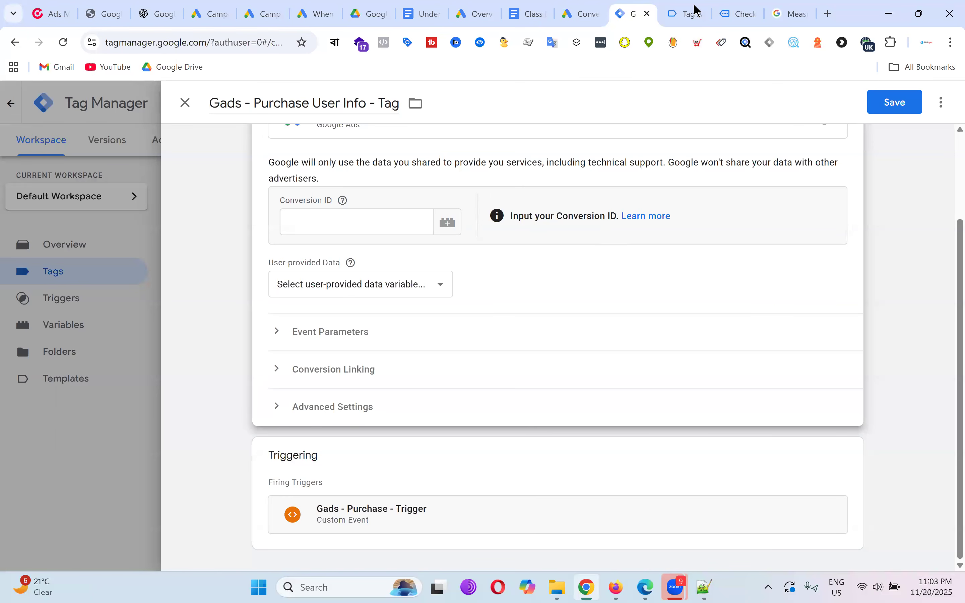
pyautogui.click(692, 12)
# Bring up the Use Google Tag Manager setup instructions for the Purchase - Techrock conversion in Google Ads.
pyautogui.click(582, 14)
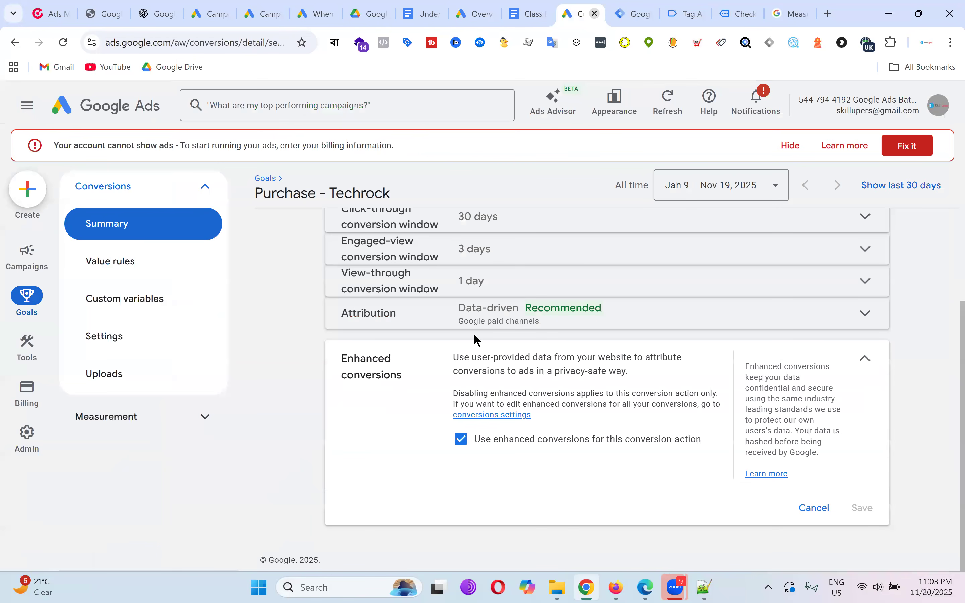
pyautogui.scroll(5, 638, 299)
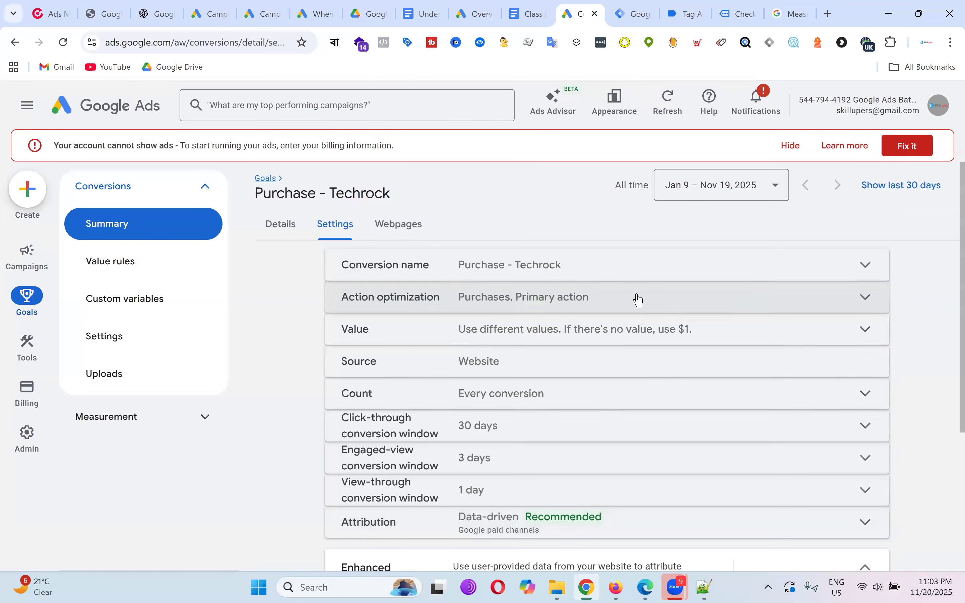
pyautogui.click(291, 231)
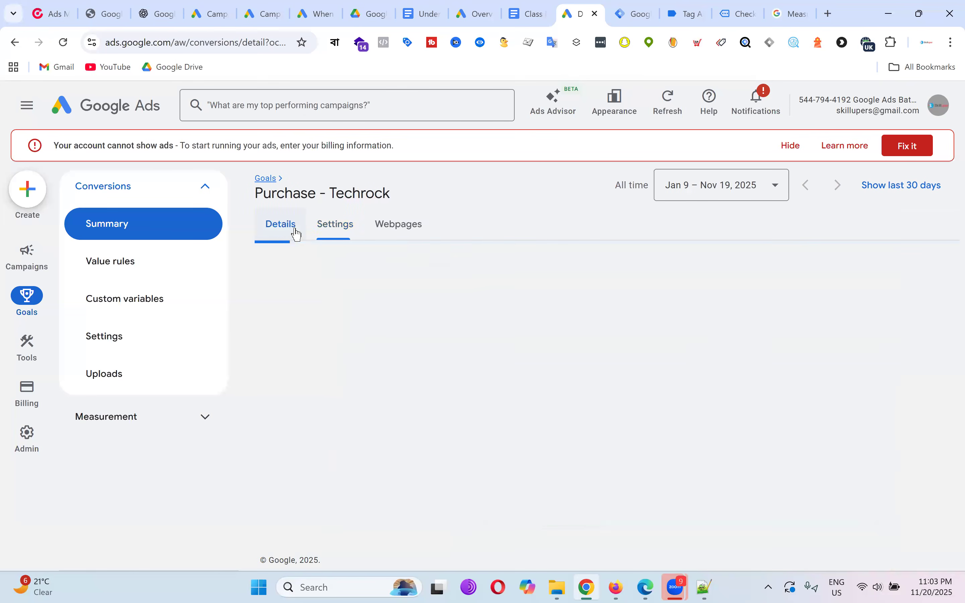
pyautogui.scroll(-3, 603, 295)
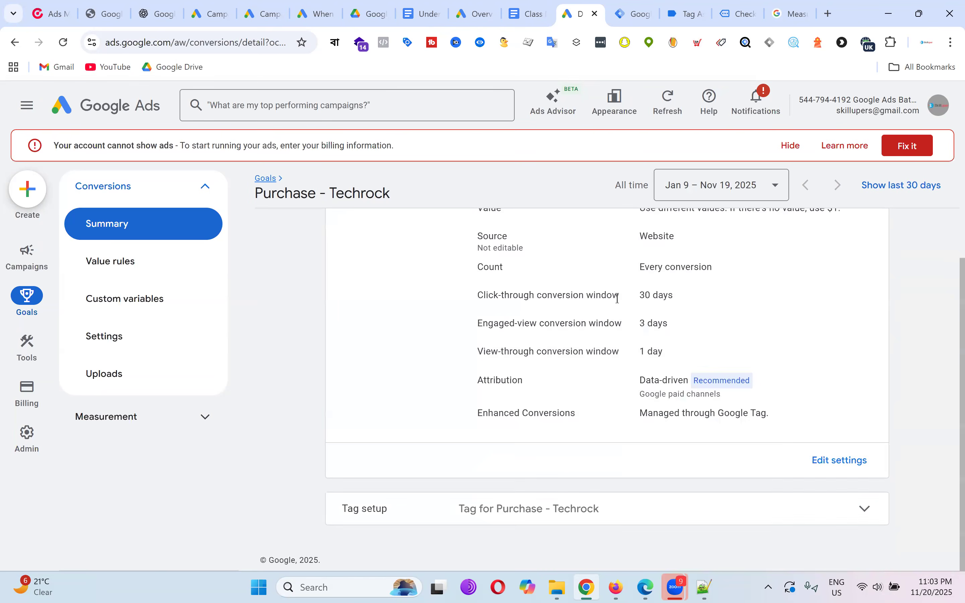
pyautogui.click(860, 515)
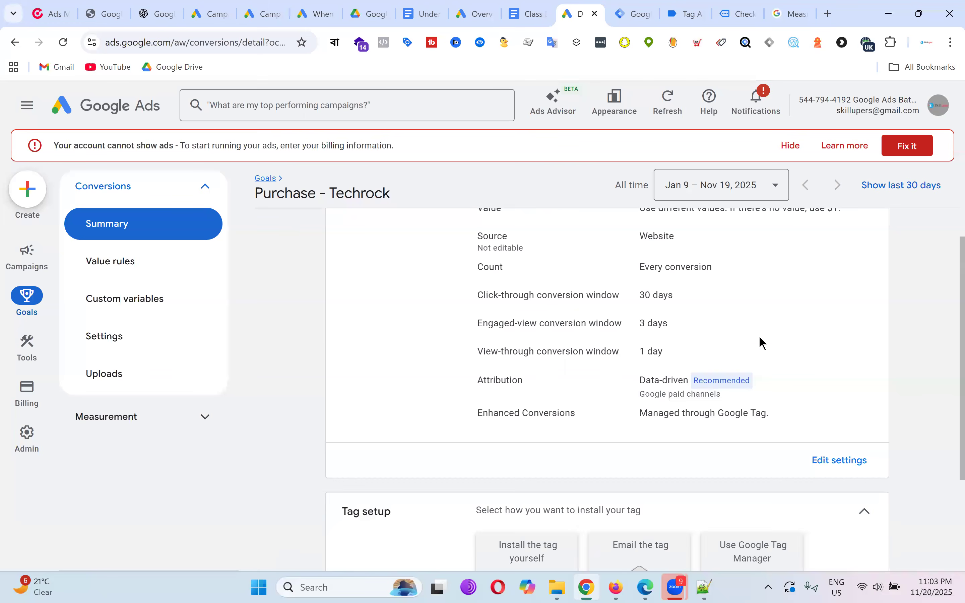
pyautogui.scroll(-4, 766, 383)
pyautogui.click(776, 429)
pyautogui.scroll(-3, 665, 394)
# Copy the Conversion ID and return to the Tag Manager tag editor.
pyautogui.doubleClick(550, 383)
pyautogui.rightClick(552, 384)
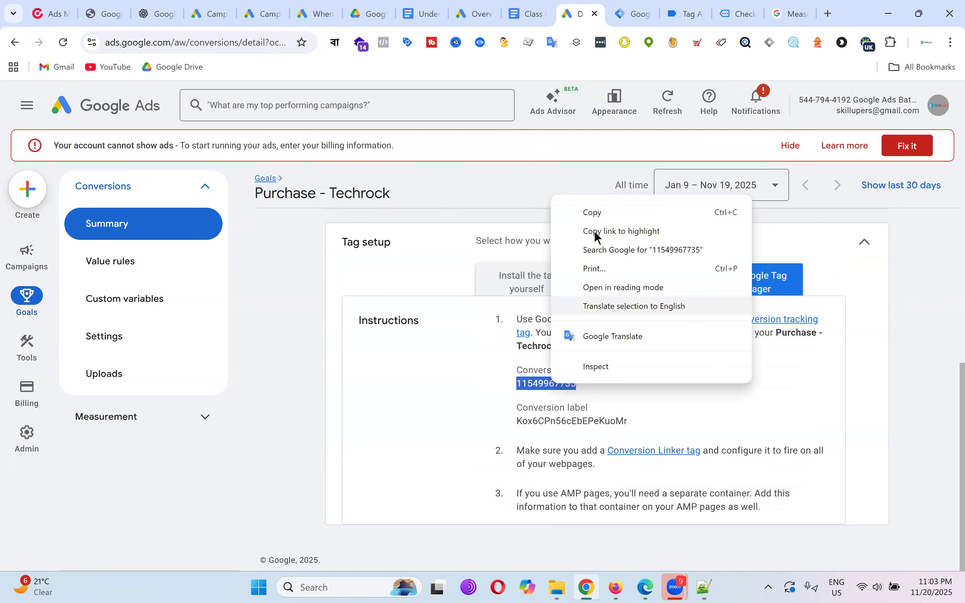
pyautogui.click(594, 213)
pyautogui.click(637, 12)
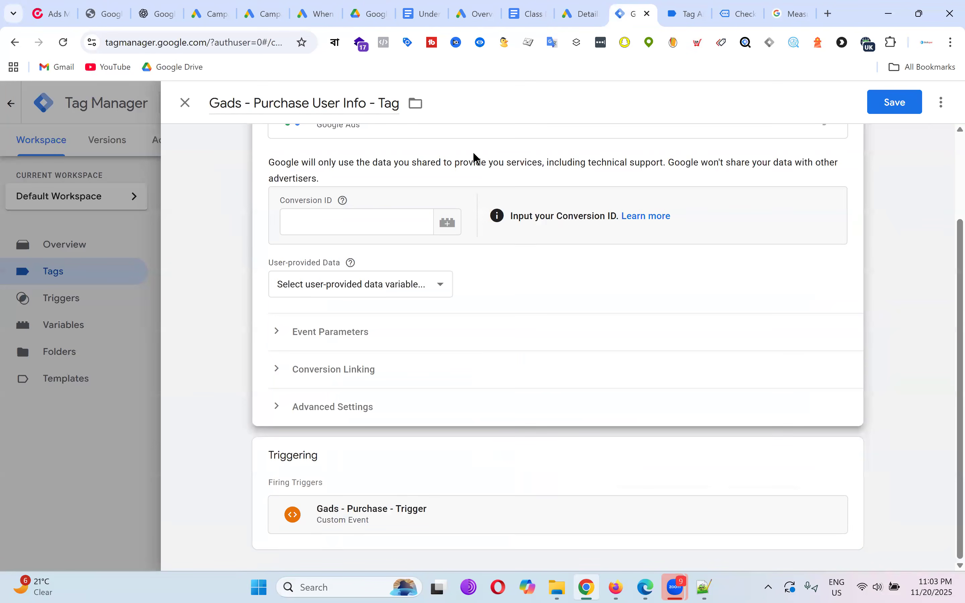
# Paste the copied ID into Conversion ID and glance at the User-provided Data choices.
pyautogui.click(353, 226)
pyautogui.hotkey('ctrl', 'v')
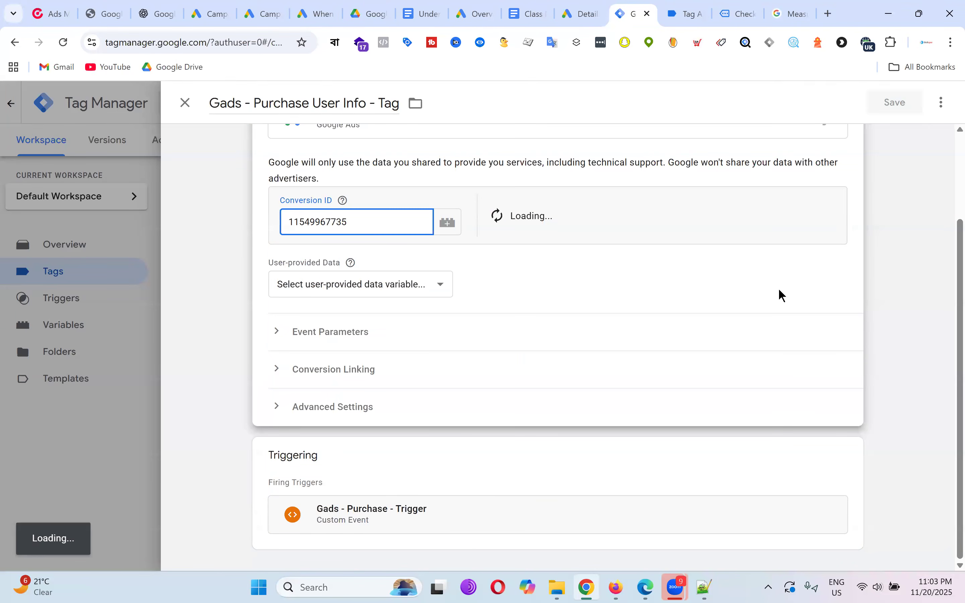
pyautogui.click(392, 280)
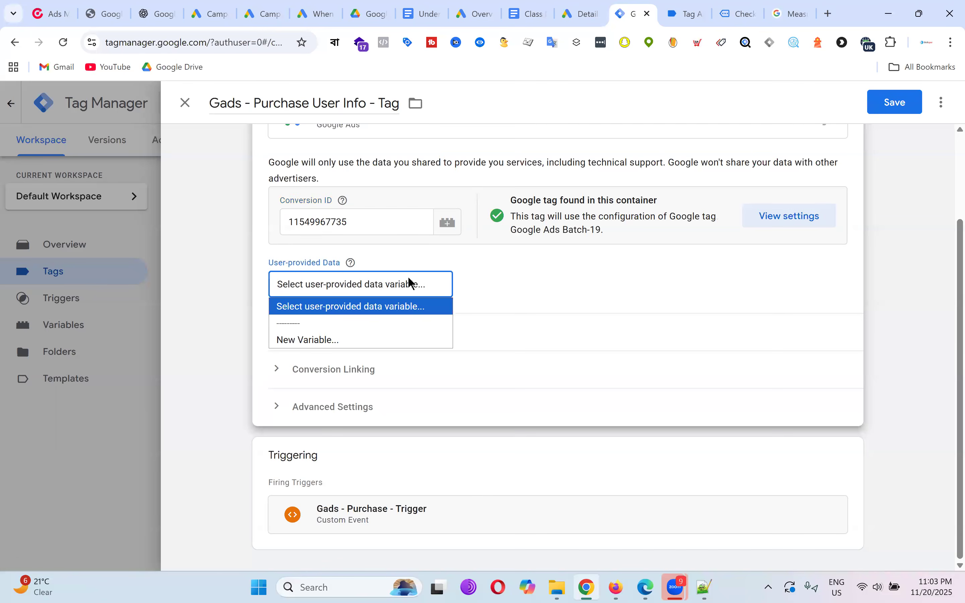
pyautogui.click(573, 264)
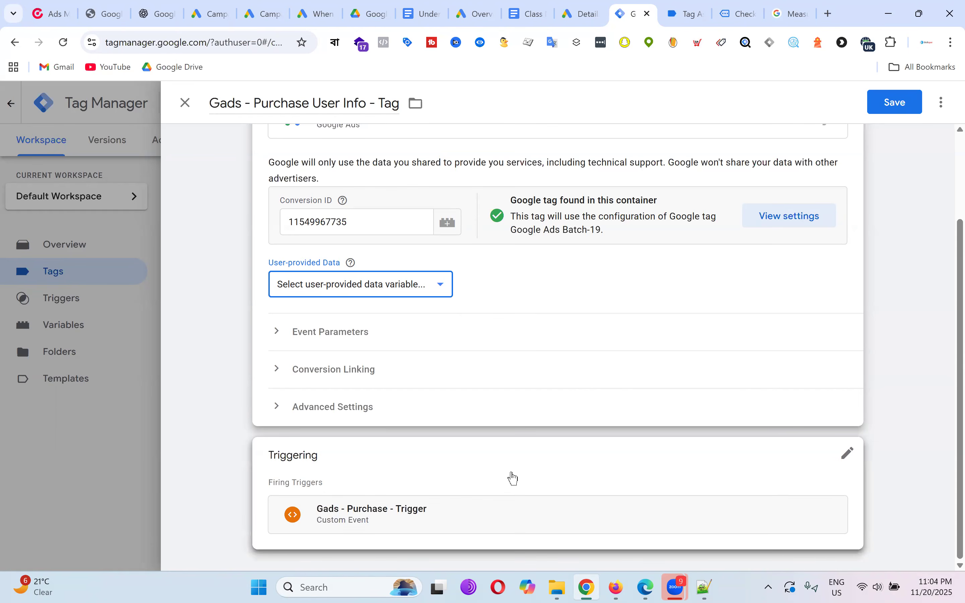
# Check the Triggering card keeps the purchase trigger without adding another, then reopen Tag Configuration.
pyautogui.click(514, 486)
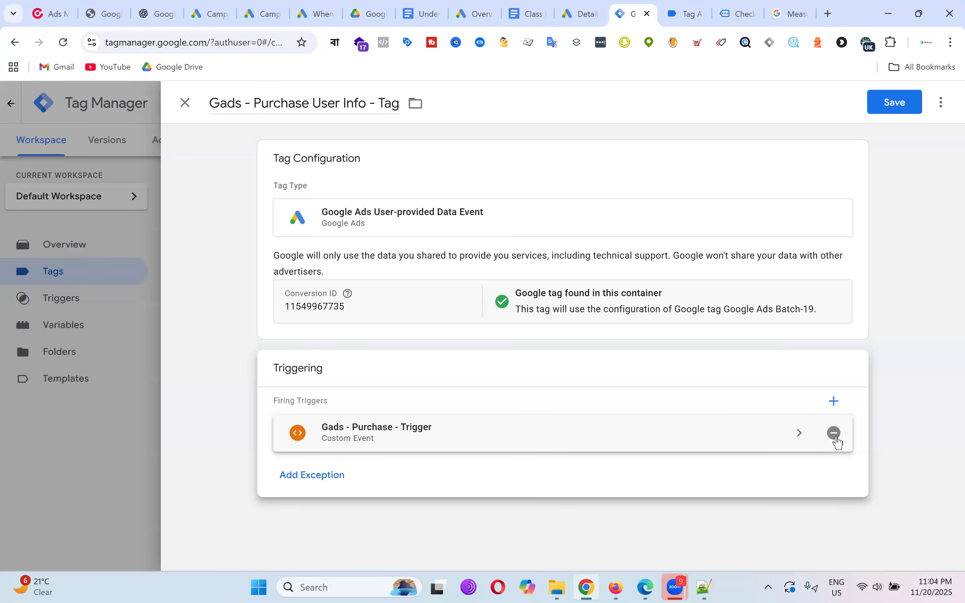
pyautogui.click(835, 402)
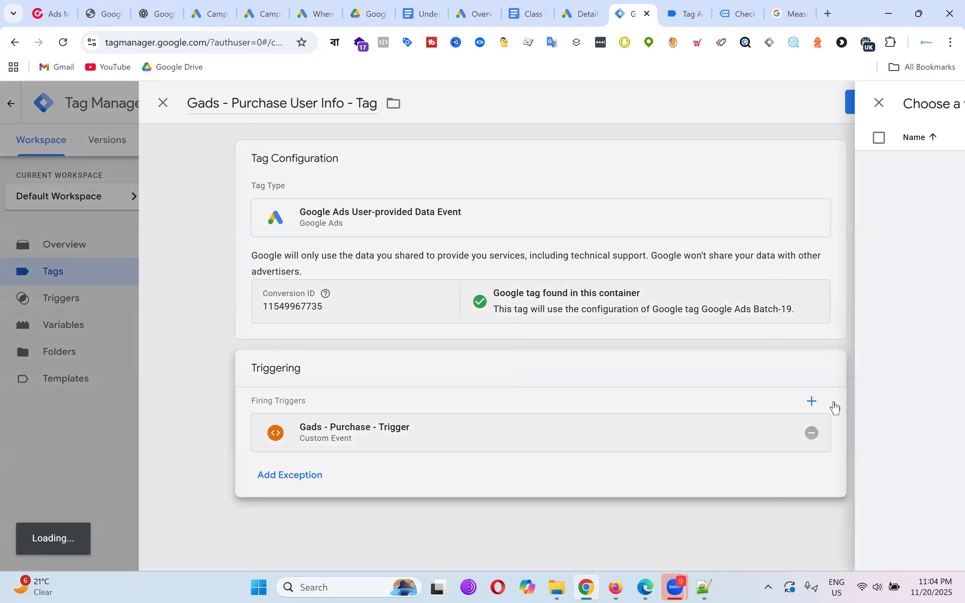
pyautogui.click(187, 104)
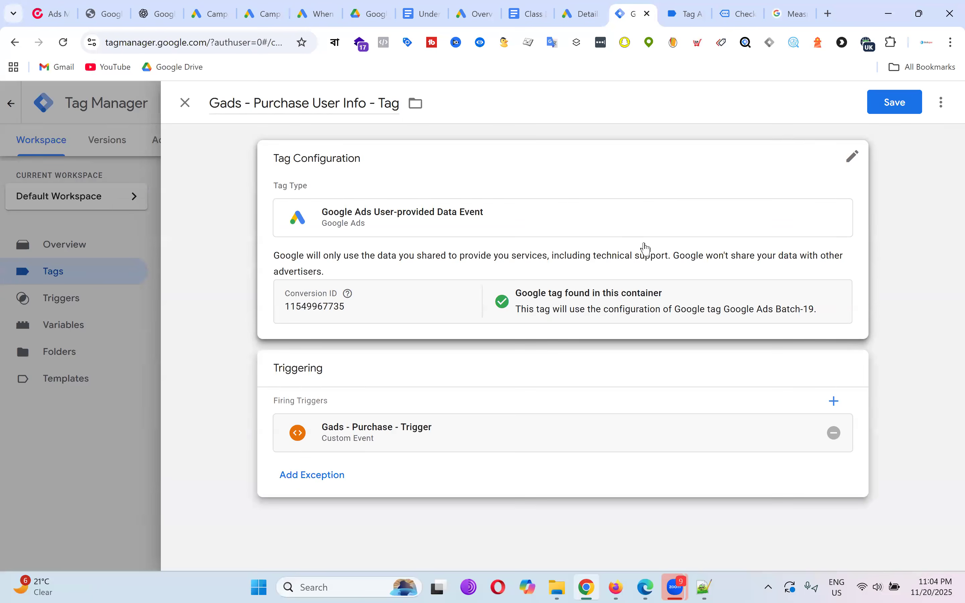
pyautogui.click(396, 293)
pyautogui.scroll(-2, 616, 371)
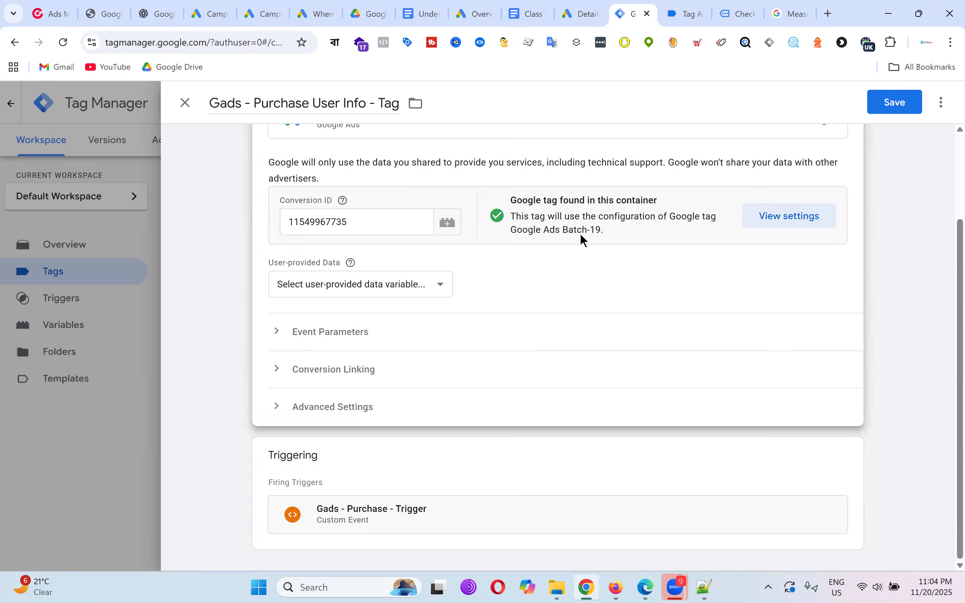
# Attempt a save, start a New Variable for User-provided Data, then close it and the tag unsaved.
pyautogui.click(893, 107)
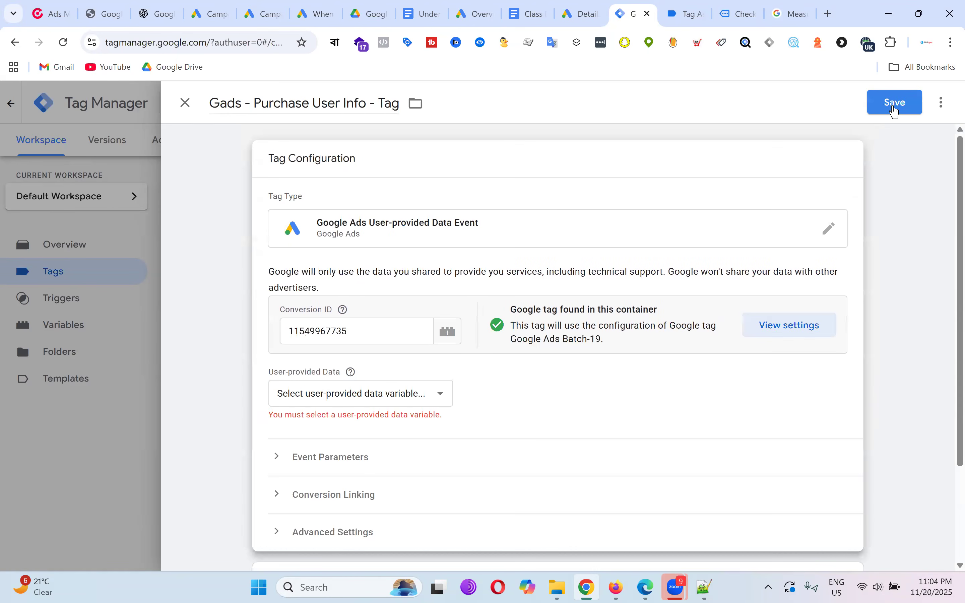
pyautogui.click(398, 391)
pyautogui.click(371, 446)
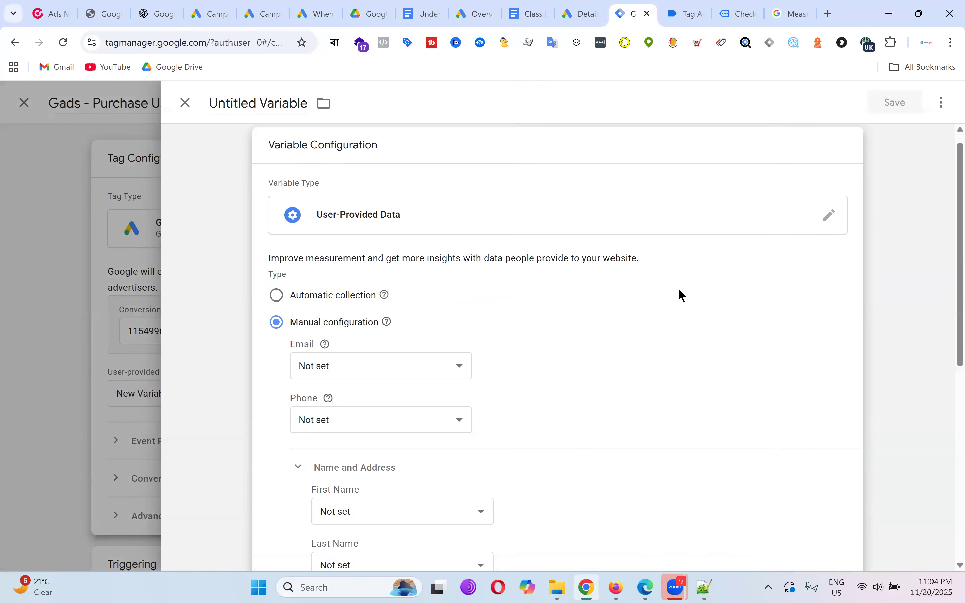
pyautogui.scroll(-7, 680, 294)
pyautogui.scroll(8, 680, 291)
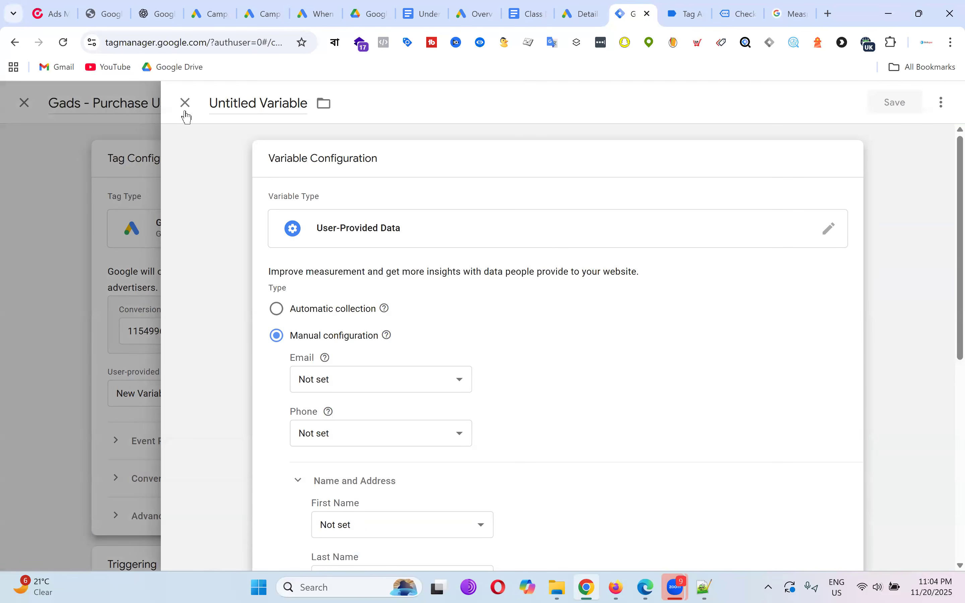
pyautogui.click(185, 103)
pyautogui.click(184, 102)
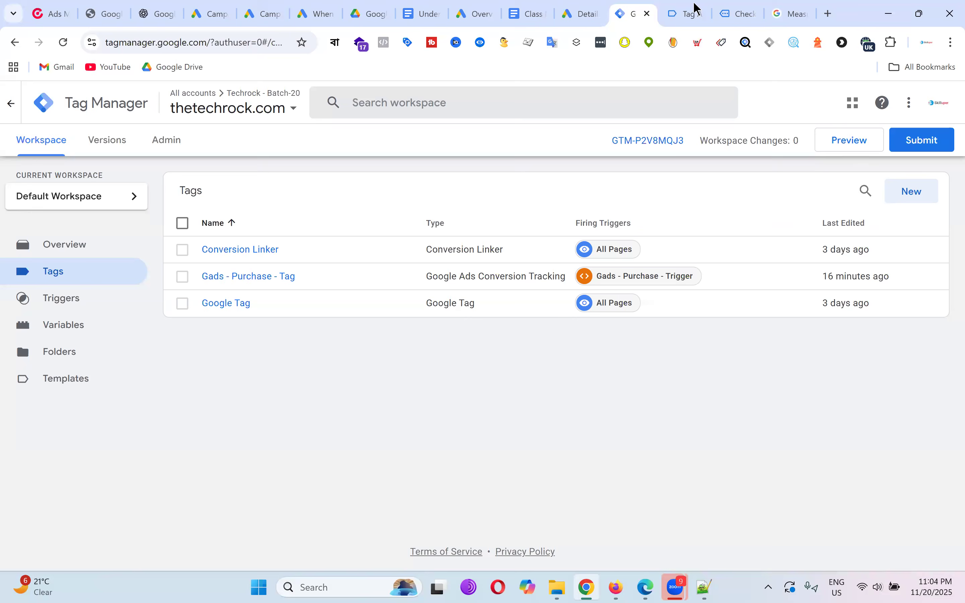
# Scroll through the purchase Data Layer, a 67.8 USD order with two Cleanser items, and select the code.
pyautogui.scroll(10, 585, 304)
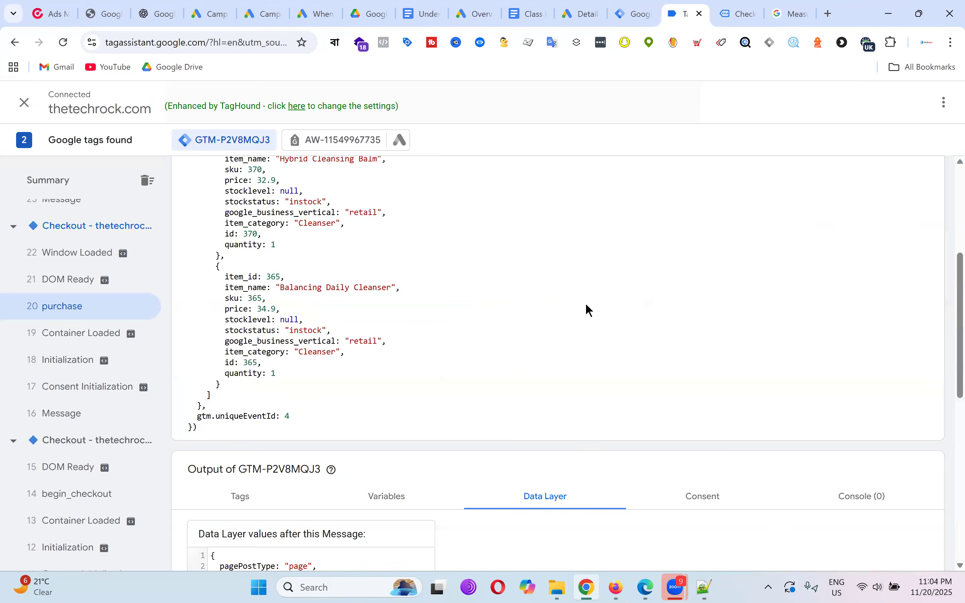
pyautogui.scroll(-5, 585, 304)
pyautogui.scroll(-10, 594, 312)
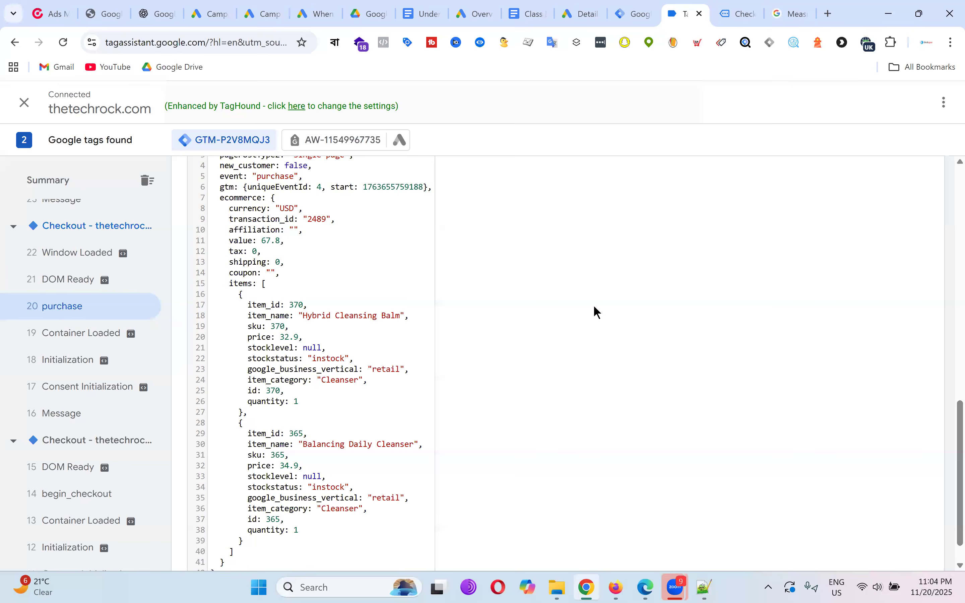
pyautogui.scroll(8, 595, 308)
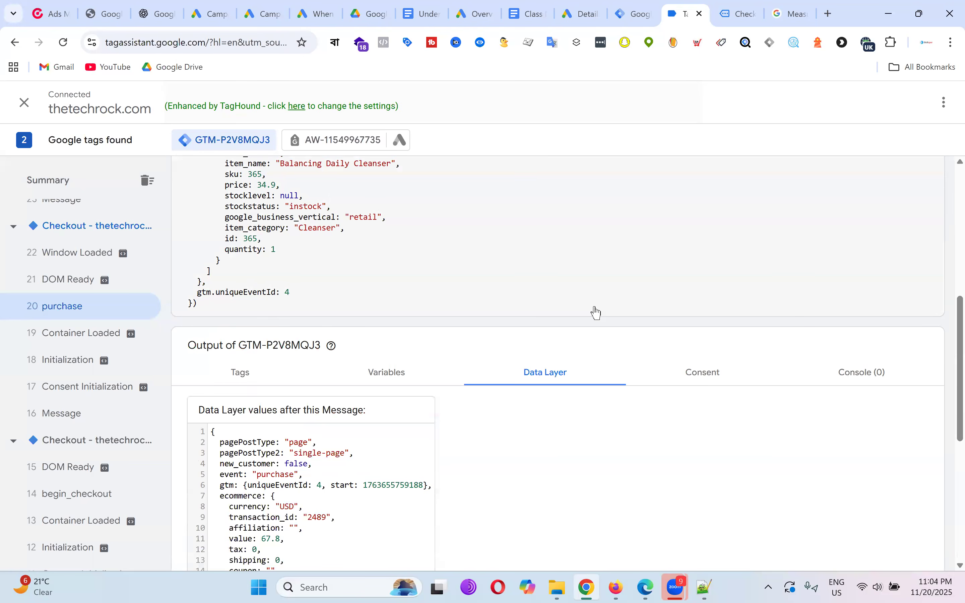
pyautogui.scroll(-8, 597, 313)
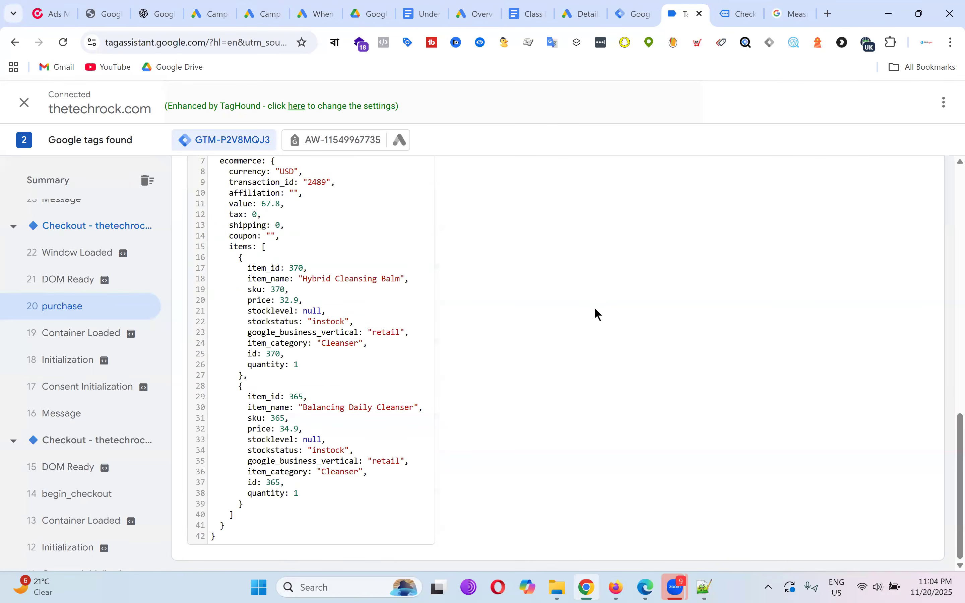
pyautogui.scroll(5, 597, 314)
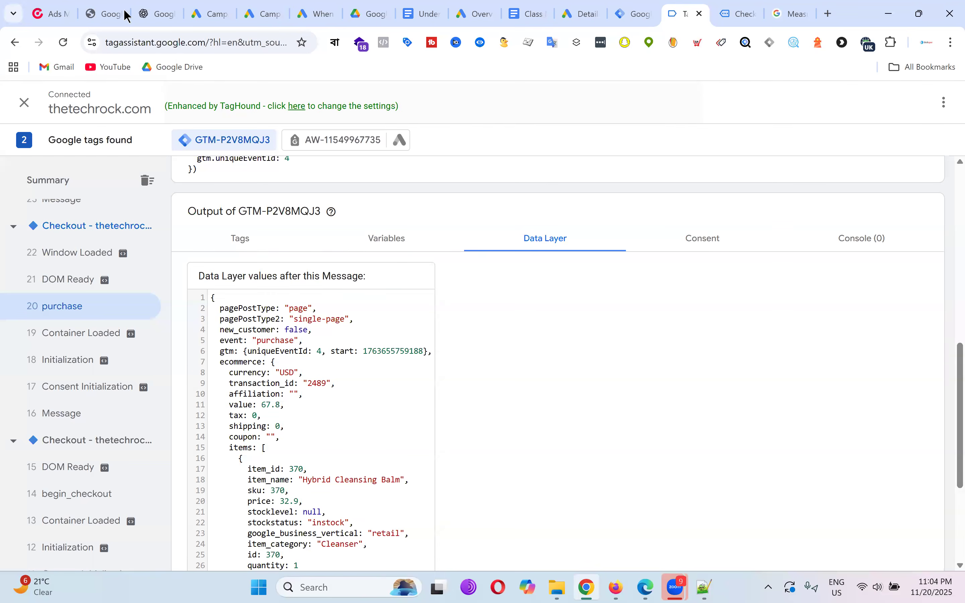
pyautogui.scroll(-5, 386, 333)
pyautogui.scroll(4, 326, 298)
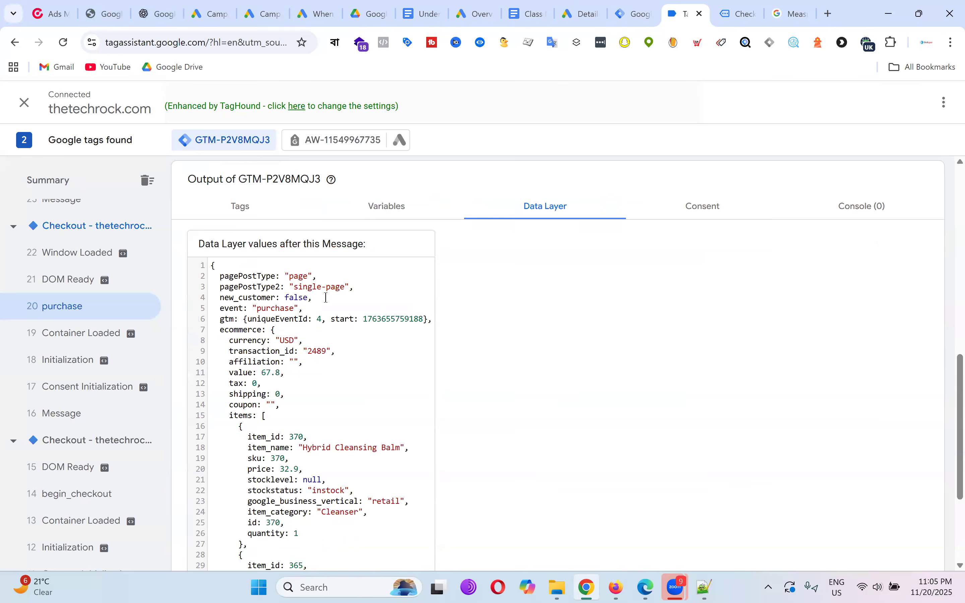
pyautogui.moveTo(217, 308); pyautogui.dragTo(360, 539)
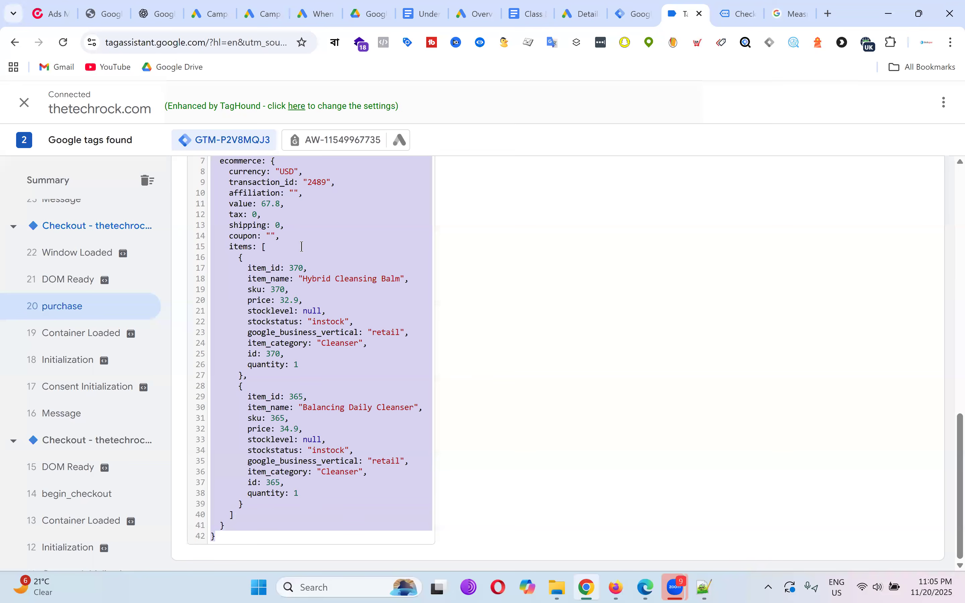
# Enable customer data and order data in the data layer in the plugin's WooCommerce integration settings.
pyautogui.click(109, 11)
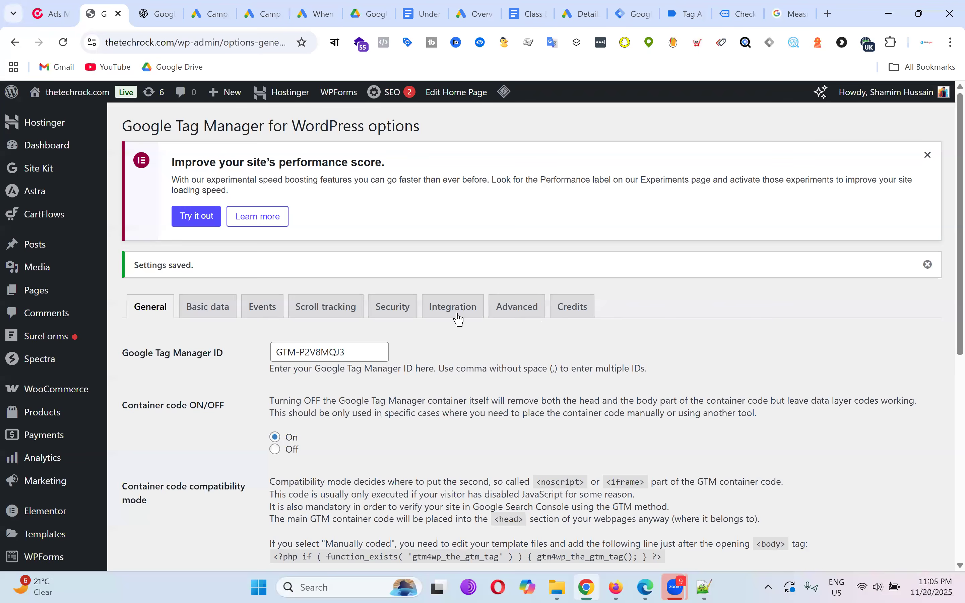
pyautogui.click(459, 319)
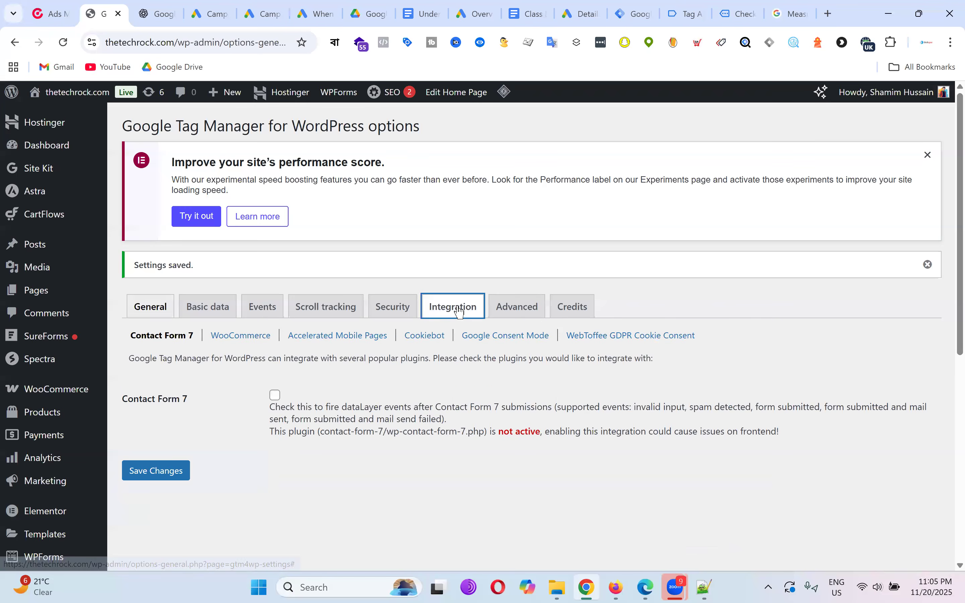
pyautogui.click(256, 340)
pyautogui.scroll(-7, 496, 260)
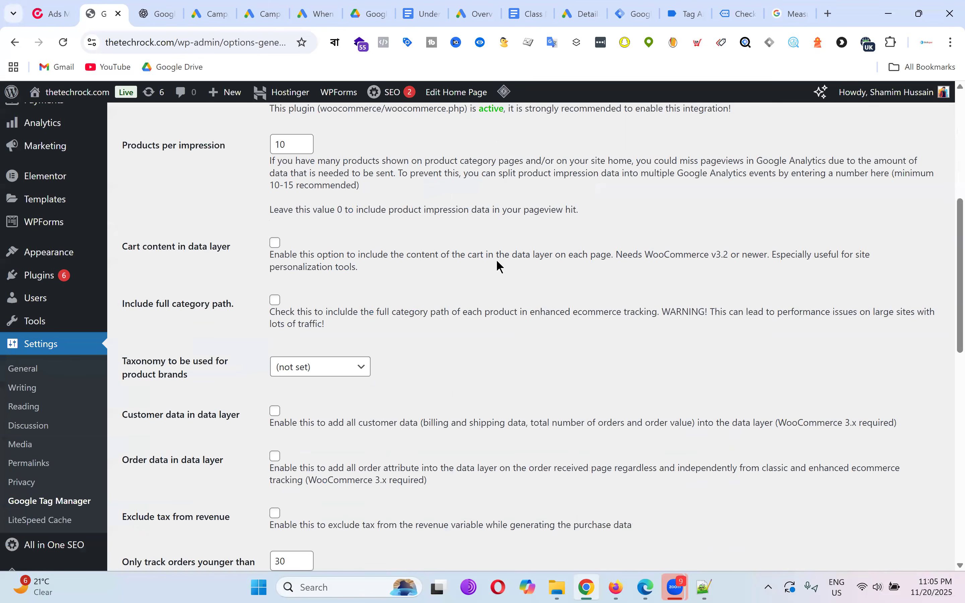
pyautogui.scroll(-2, 496, 261)
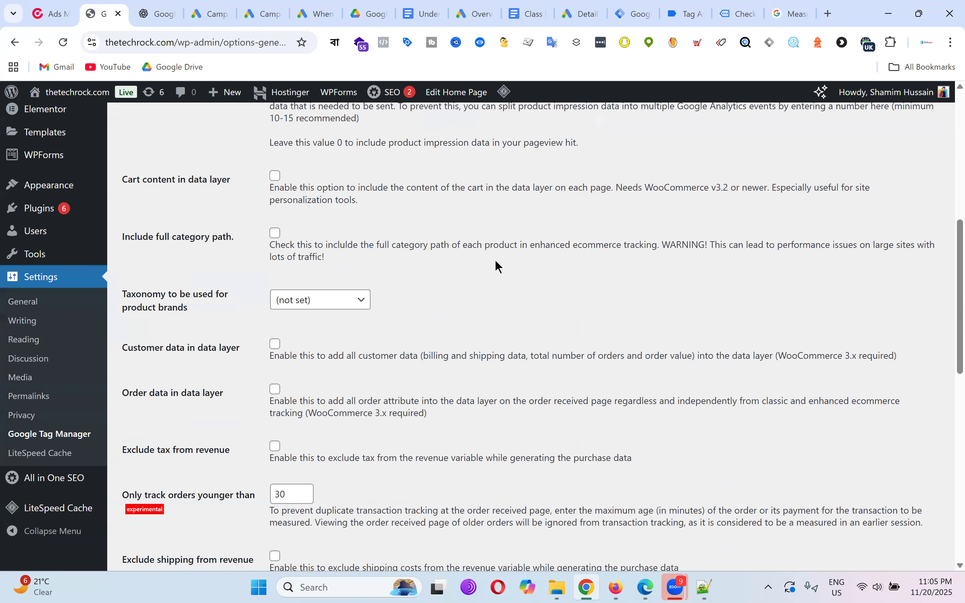
pyautogui.scroll(-4, 496, 265)
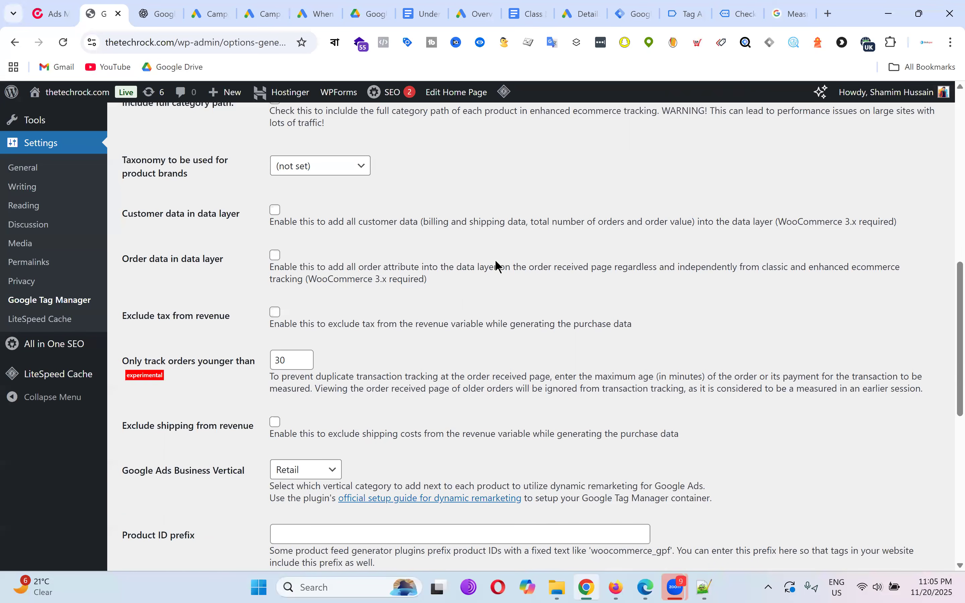
pyautogui.click(275, 210)
pyautogui.click(279, 255)
# Save the plugin's updated integration settings.
pyautogui.scroll(8, 313, 259)
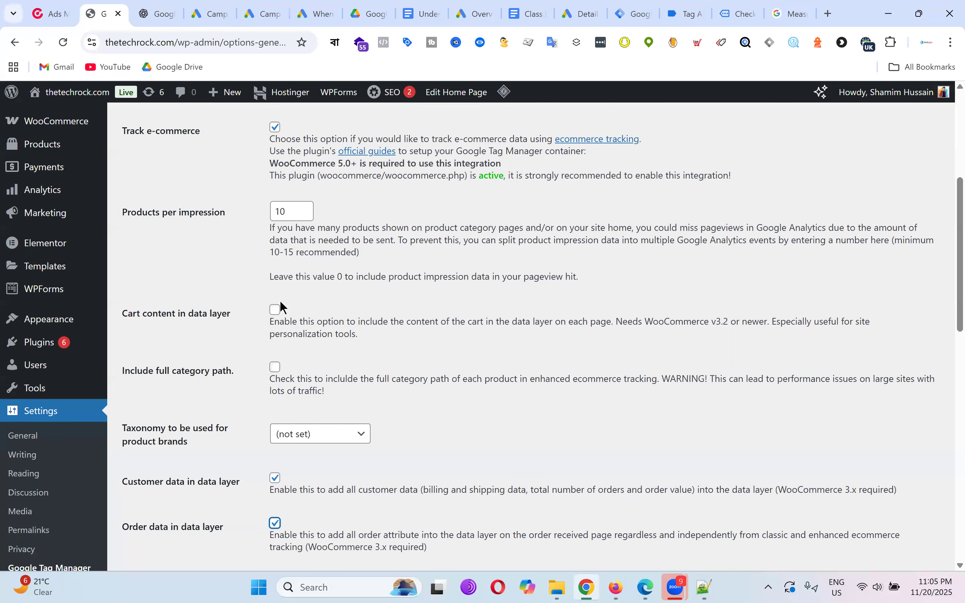
pyautogui.scroll(-20, 608, 298)
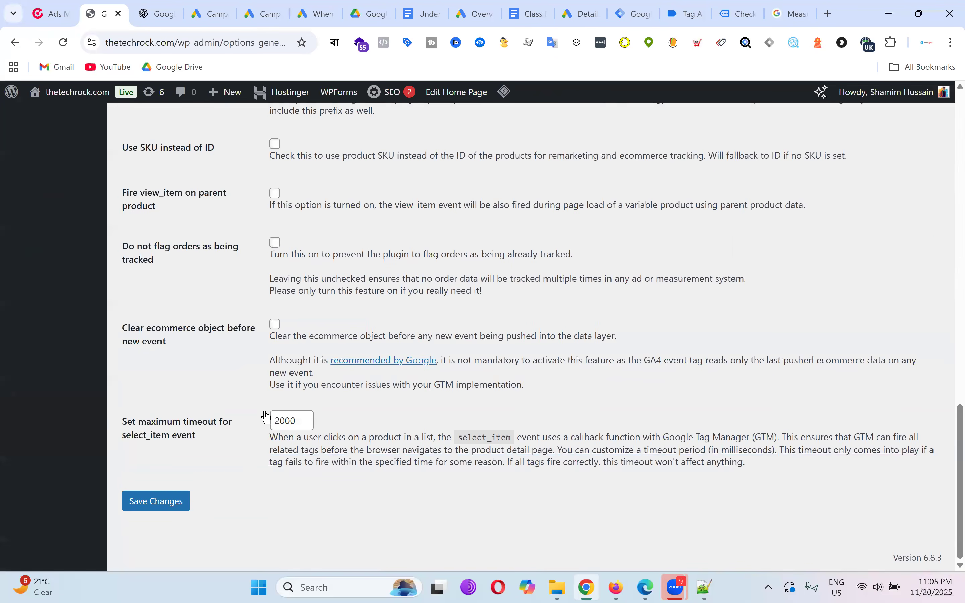
pyautogui.scroll(10, 283, 351)
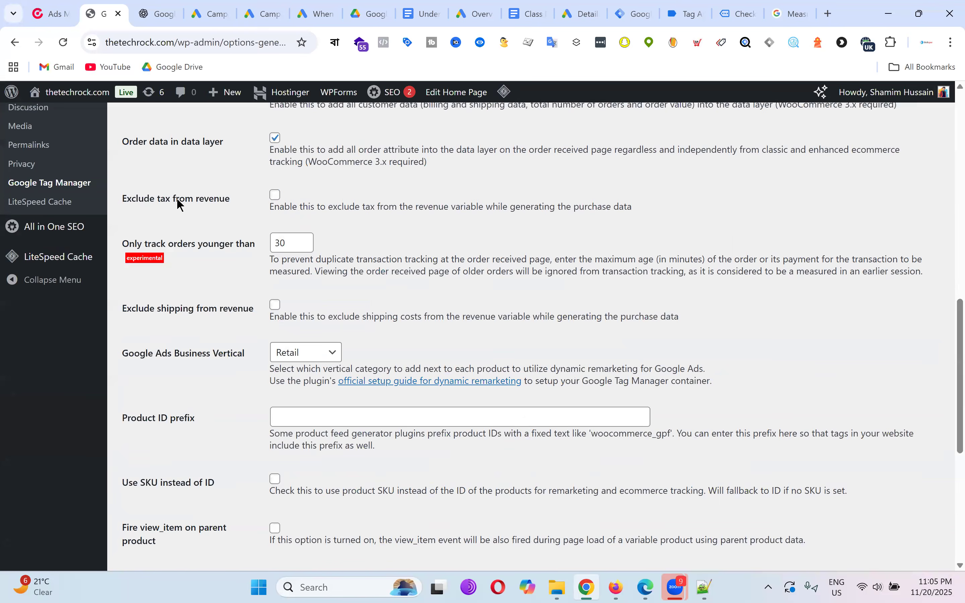
pyautogui.scroll(3, 177, 287)
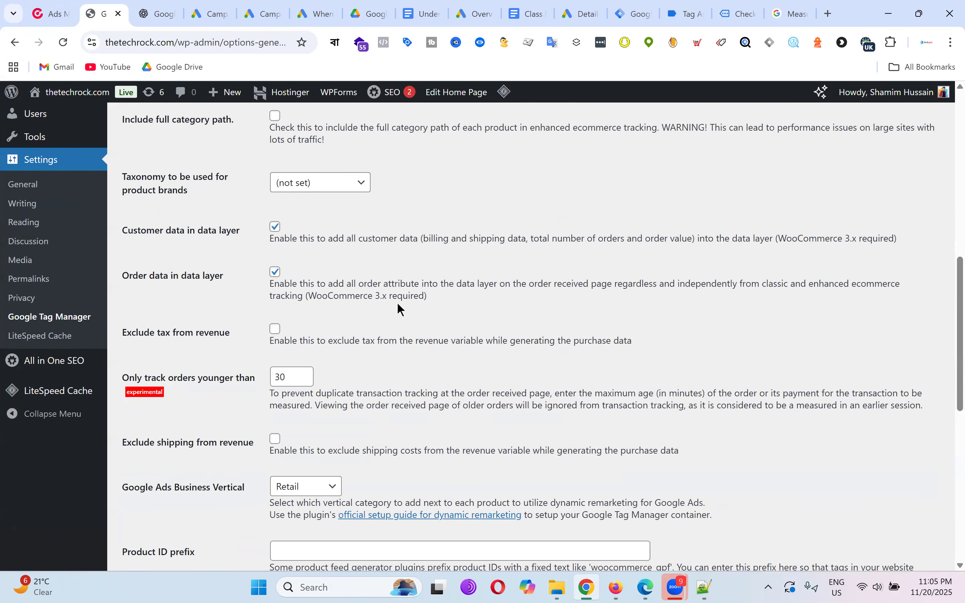
pyautogui.scroll(-13, 400, 308)
pyautogui.click(166, 504)
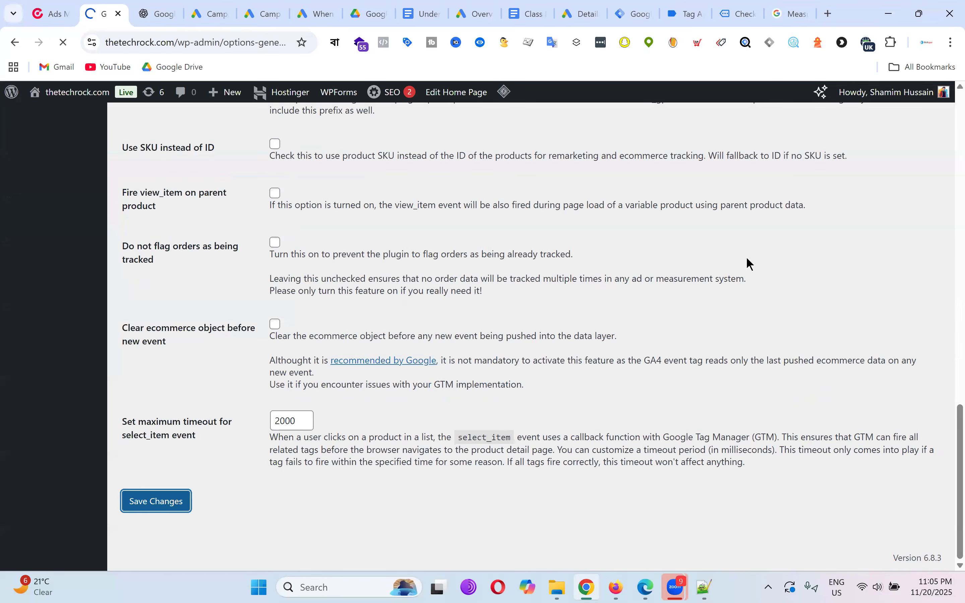
pyautogui.click(638, 12)
# Start a Preview debug session on thetechrock.com and view the Tag Assistant Summary.
pyautogui.click(863, 144)
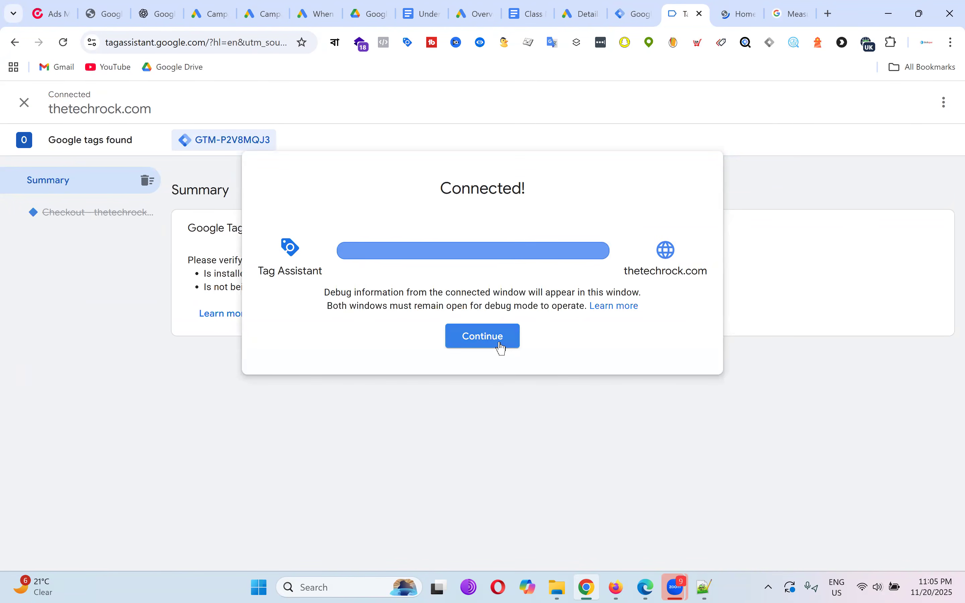
pyautogui.click(497, 342)
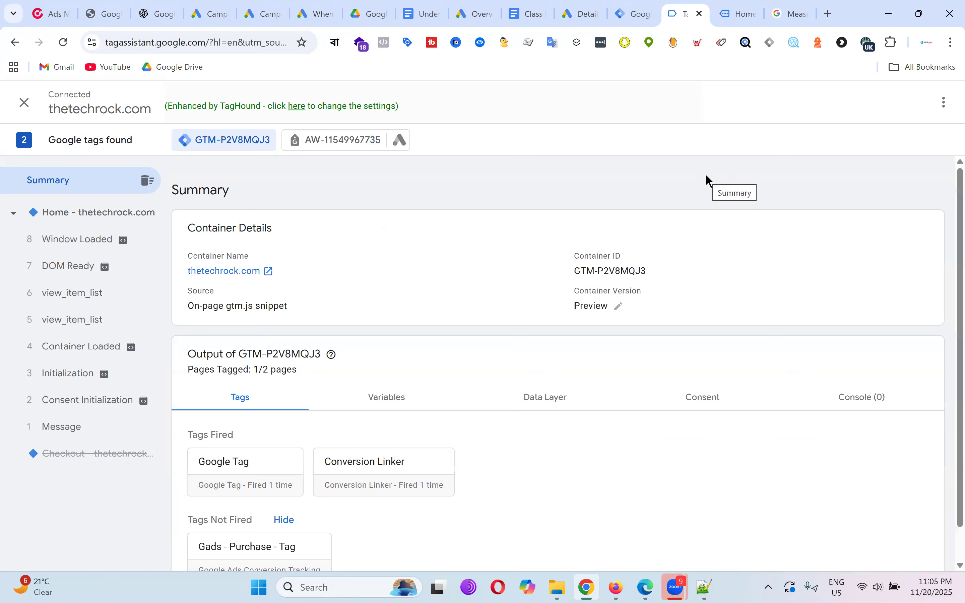
# Add one Hydrating Gel Oil to the cart from the store's home page.
pyautogui.click(735, 5)
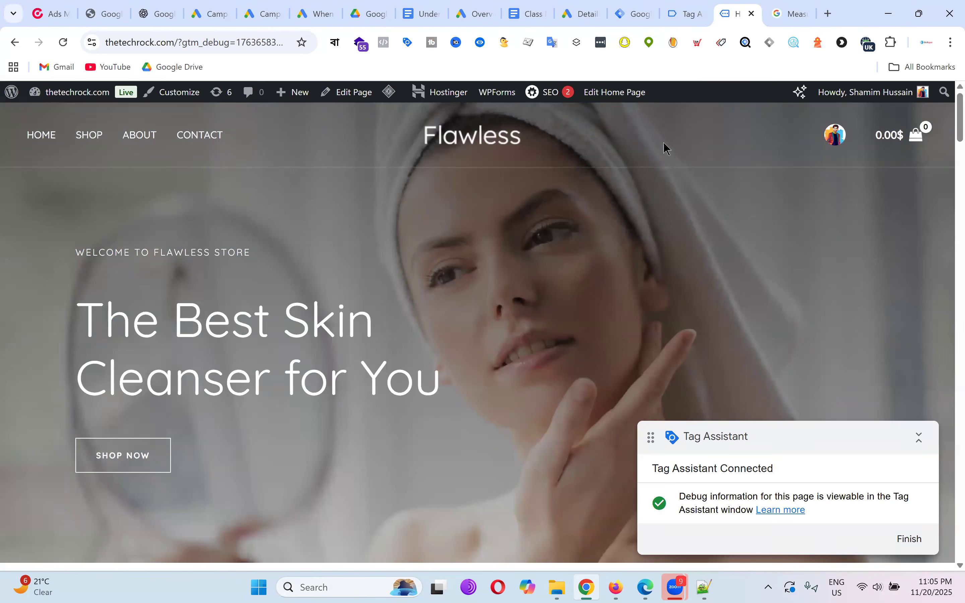
pyautogui.scroll(-10, 483, 227)
pyautogui.scroll(-6, 501, 236)
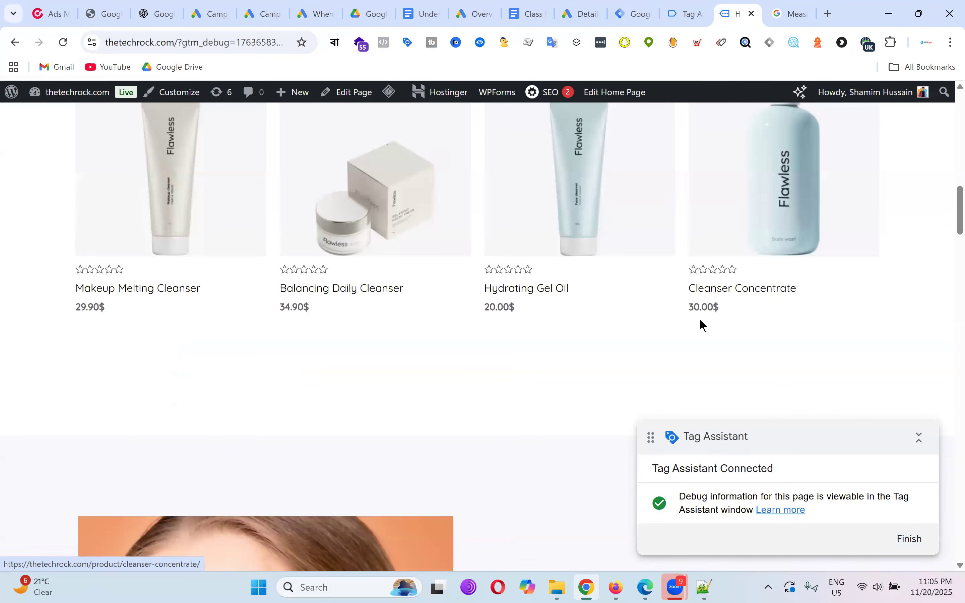
pyautogui.scroll(2, 550, 423)
pyautogui.click(549, 429)
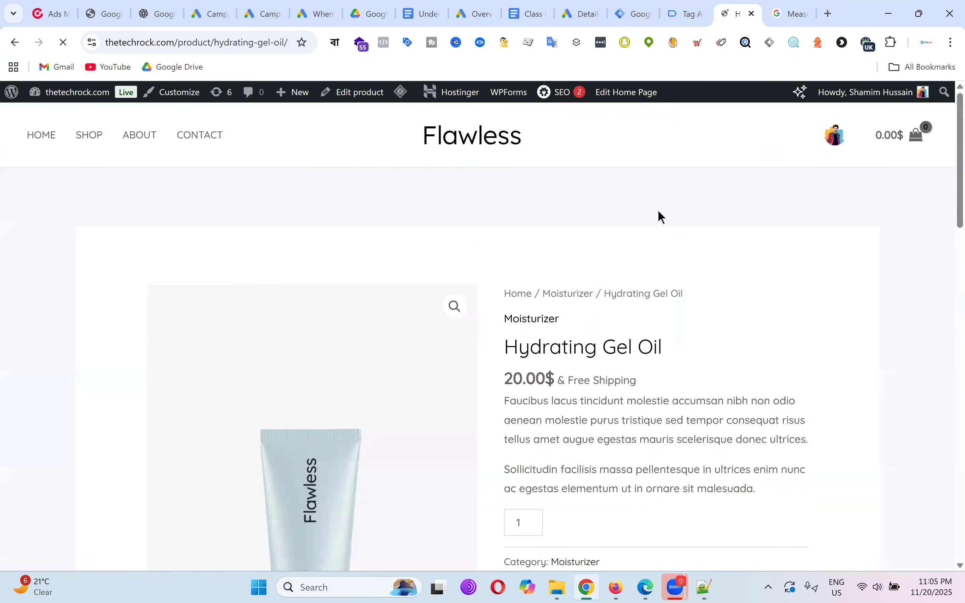
pyautogui.scroll(-5, 675, 220)
pyautogui.click(628, 190)
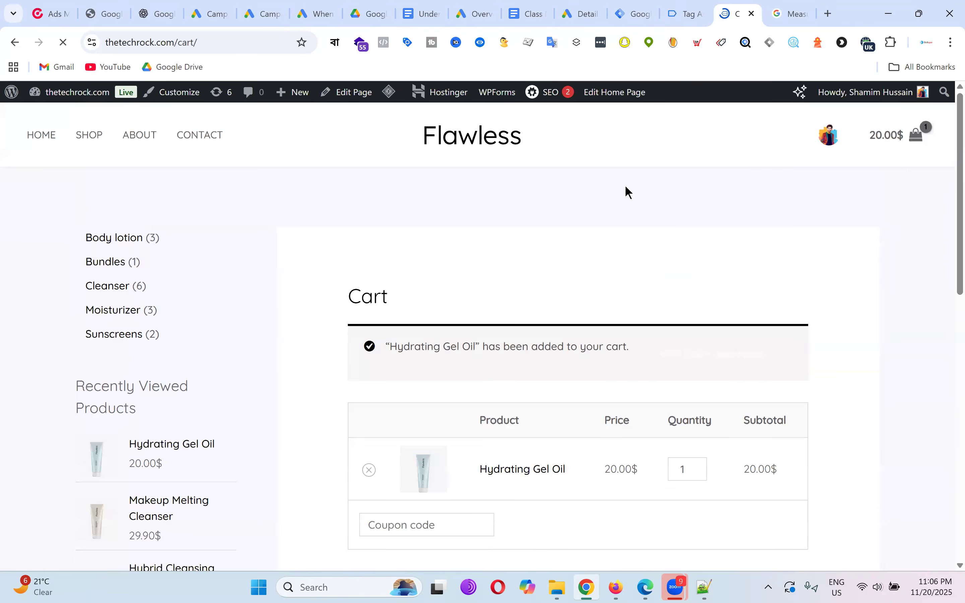
# Proceed to checkout and place the cash-on-delivery test order.
pyautogui.scroll(-6, 717, 225)
pyautogui.click(719, 255)
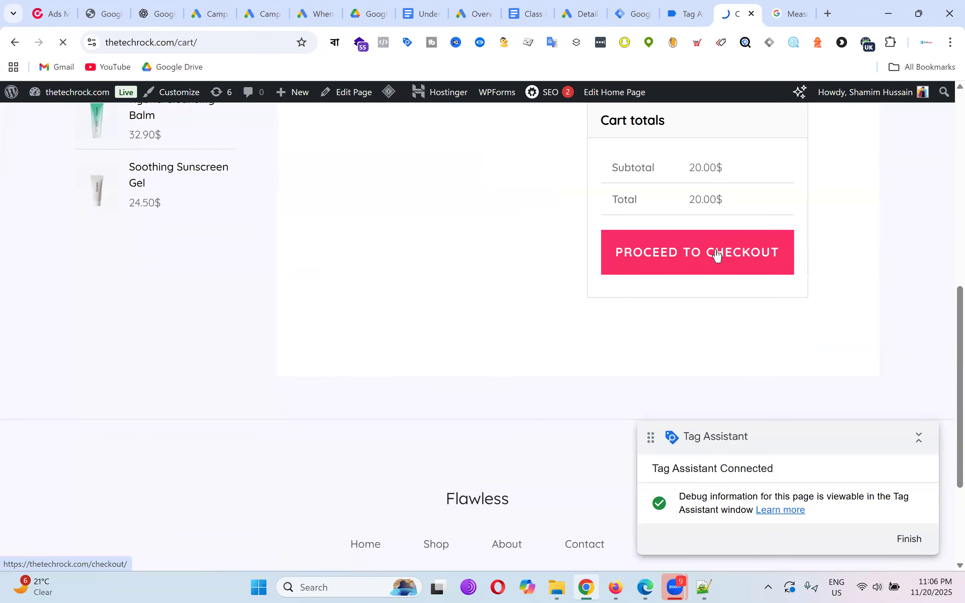
pyautogui.scroll(-15, 615, 251)
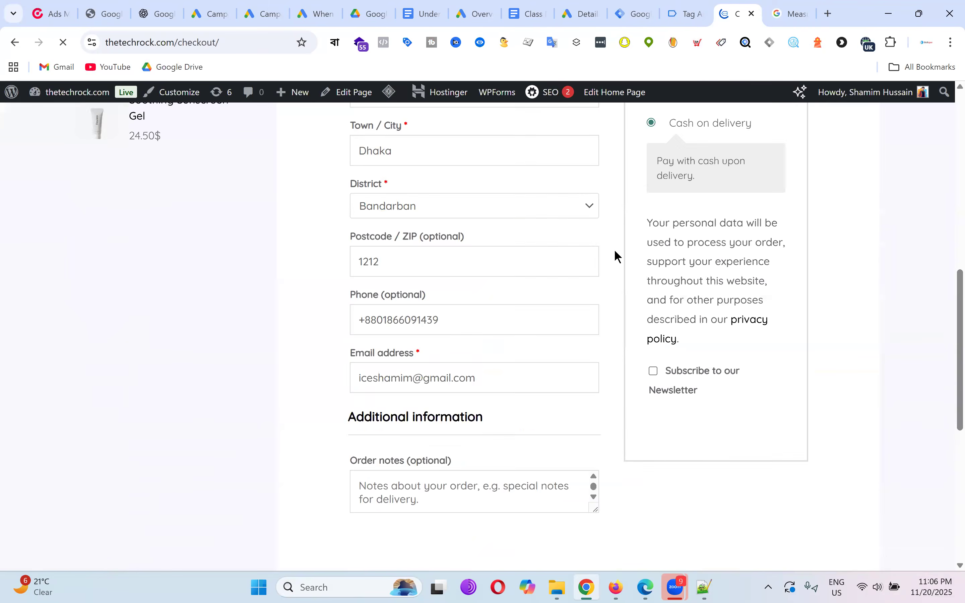
pyautogui.scroll(5, 726, 287)
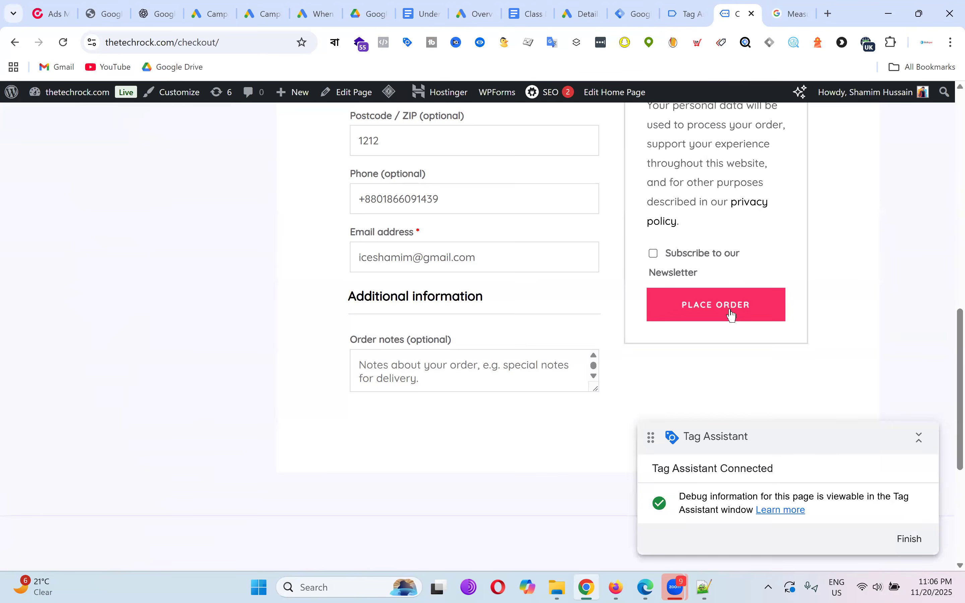
pyautogui.click(733, 315)
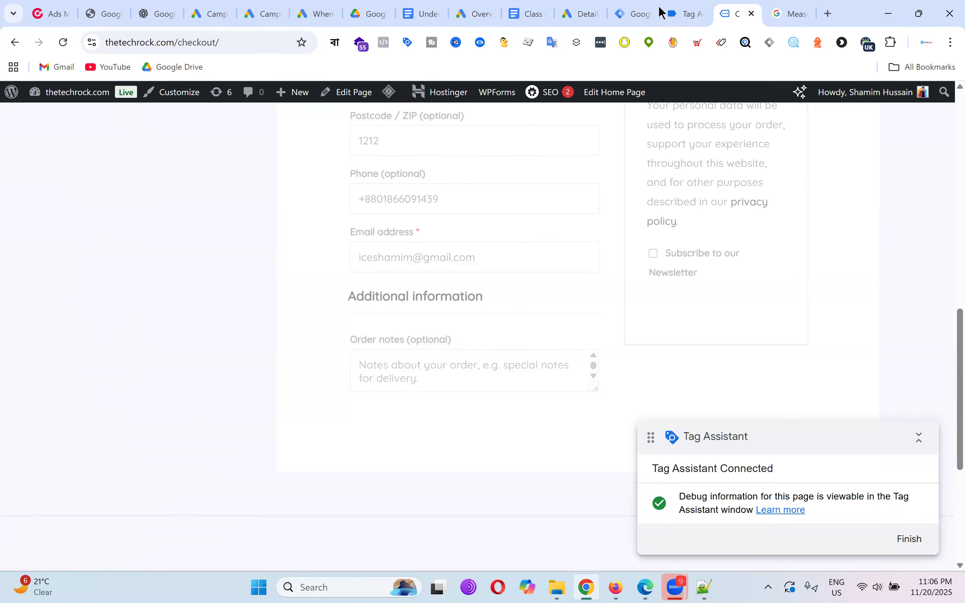
pyautogui.click(688, 12)
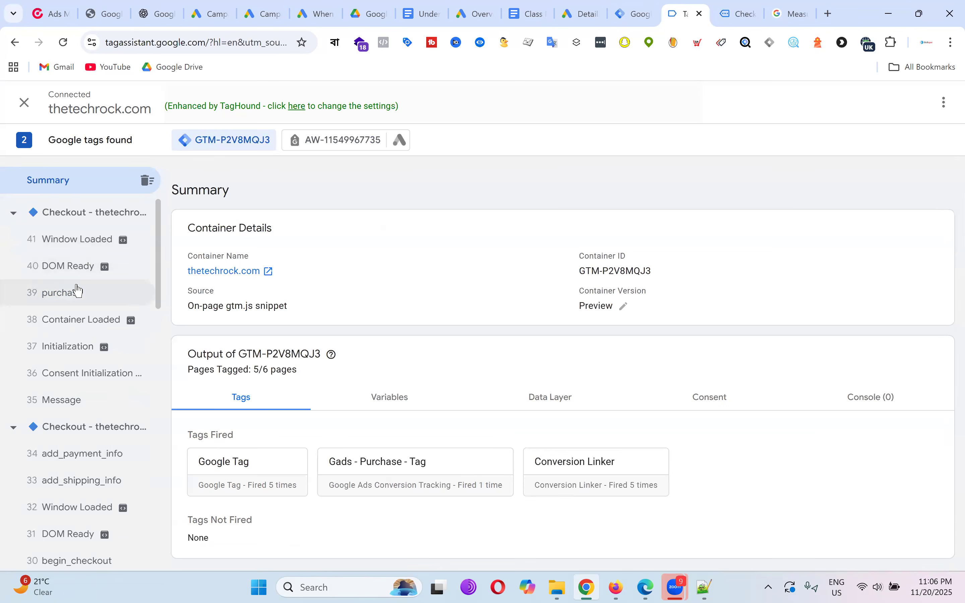
# Open the purchase event's Data Layer and expand the API call to review customer billing fields.
pyautogui.click(78, 291)
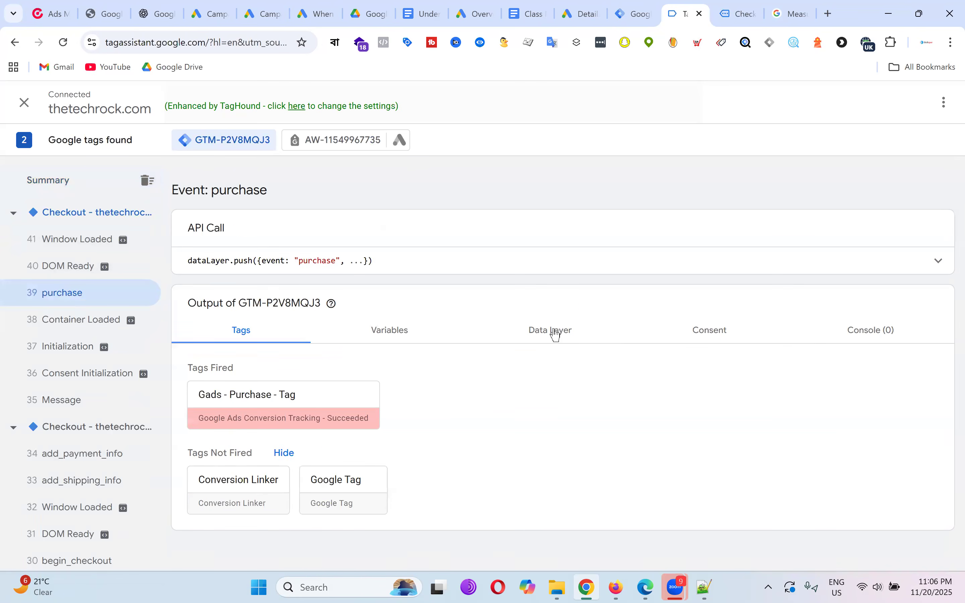
pyautogui.click(554, 332)
pyautogui.scroll(-9, 593, 276)
pyautogui.scroll(6, 218, 263)
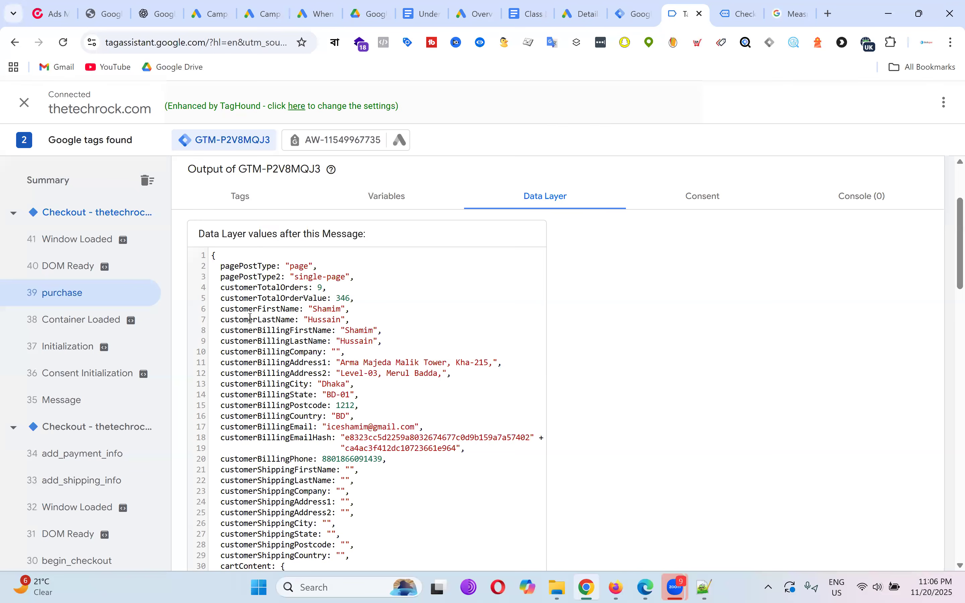
pyautogui.moveTo(214, 259); pyautogui.dragTo(396, 375)
pyautogui.scroll(-5, 379, 395)
pyautogui.scroll(-10, 417, 306)
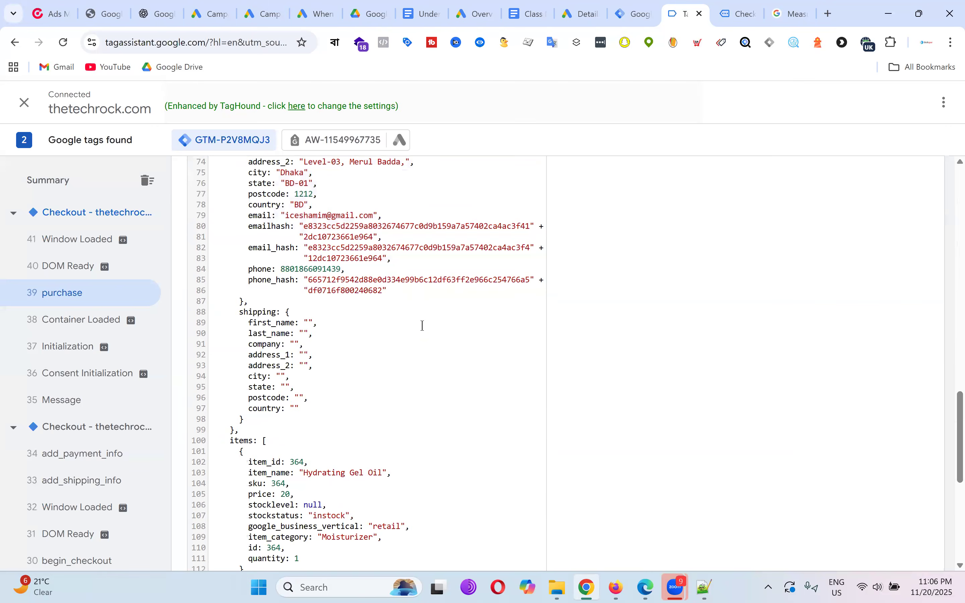
pyautogui.scroll(10, 422, 323)
pyautogui.scroll(8, 424, 326)
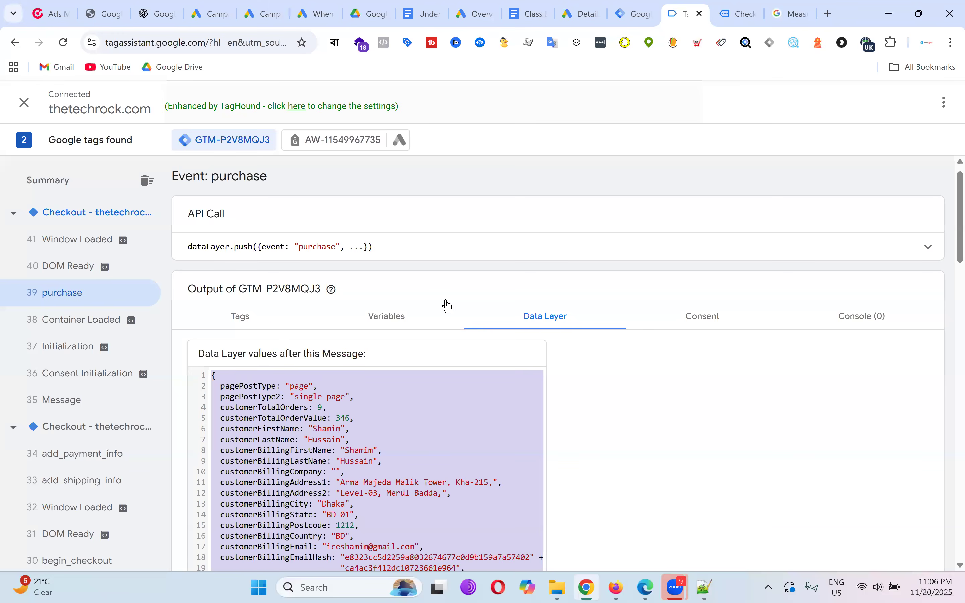
pyautogui.click(850, 249)
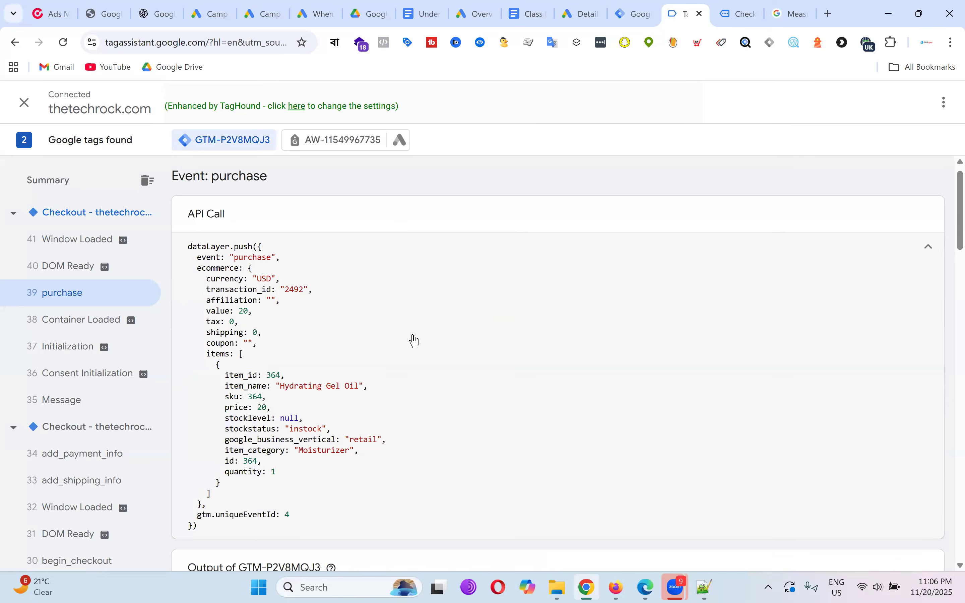
pyautogui.scroll(-10, 500, 295)
pyautogui.click(481, 254)
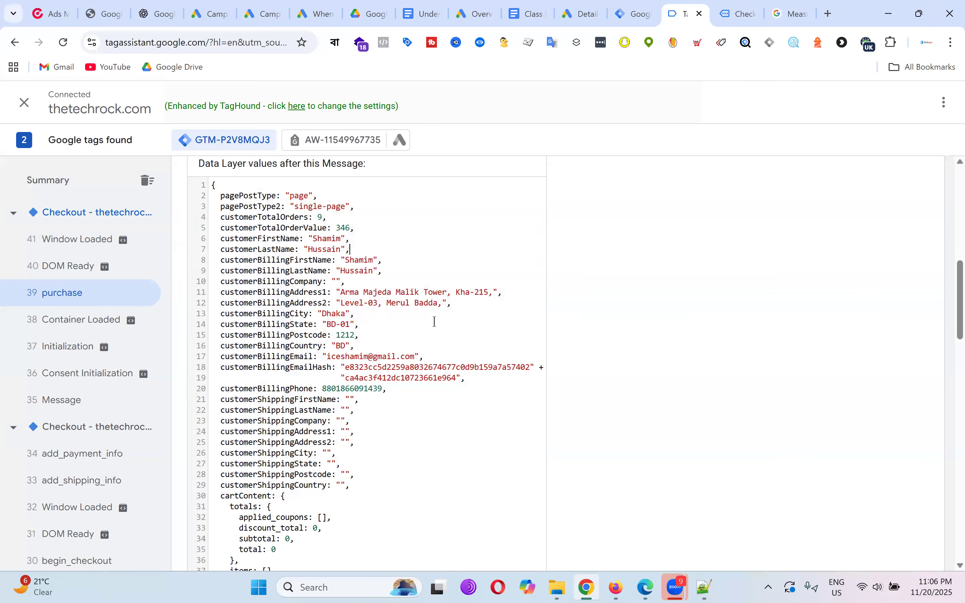
pyautogui.scroll(2, 434, 322)
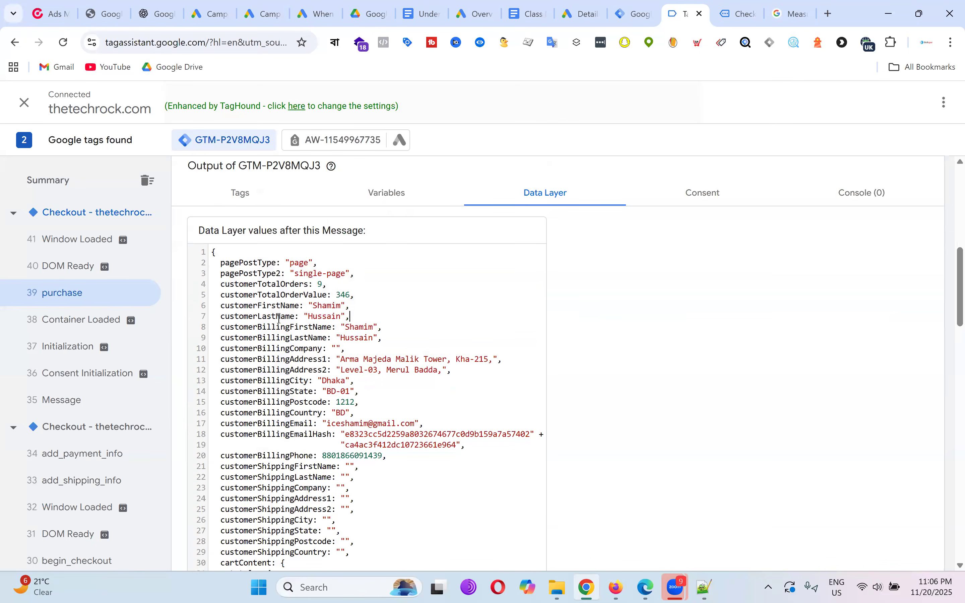
# Check the order confirmation page in the store, then return to the purchase data layer.
pyautogui.click(741, 13)
pyautogui.scroll(-2, 607, 233)
pyautogui.scroll(5, 571, 276)
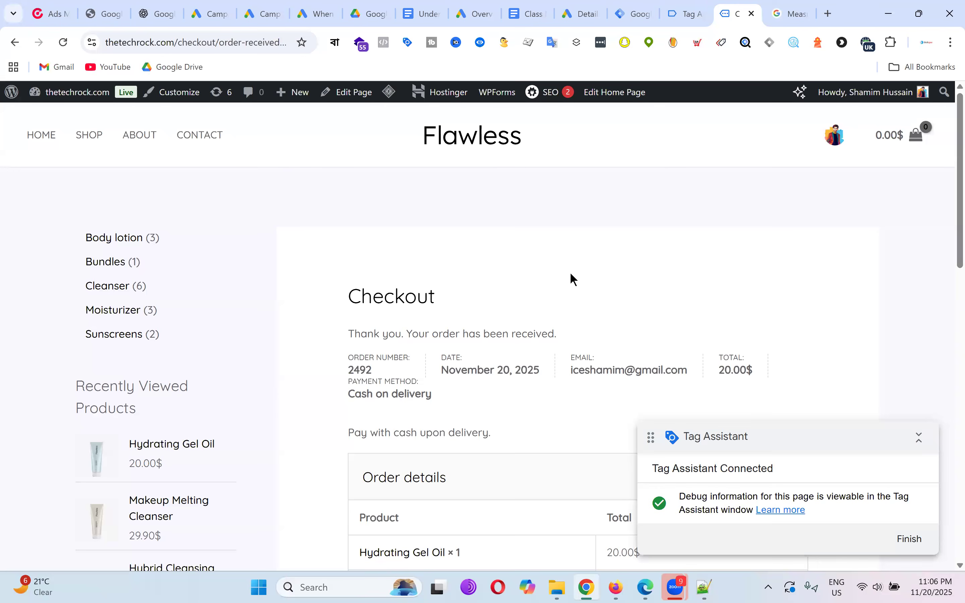
pyautogui.click(693, 8)
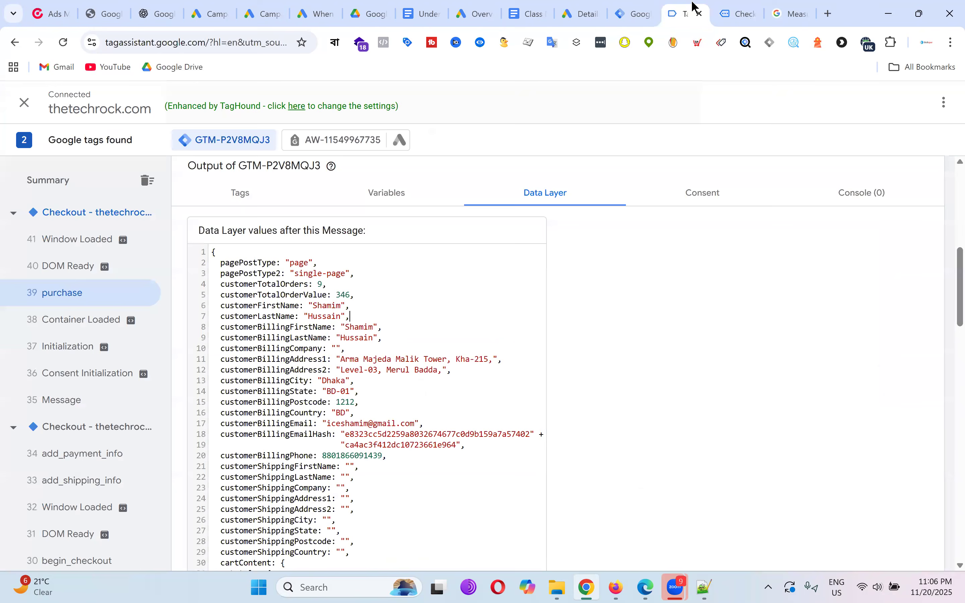
pyautogui.scroll(-2, 368, 301)
pyautogui.scroll(2, 464, 304)
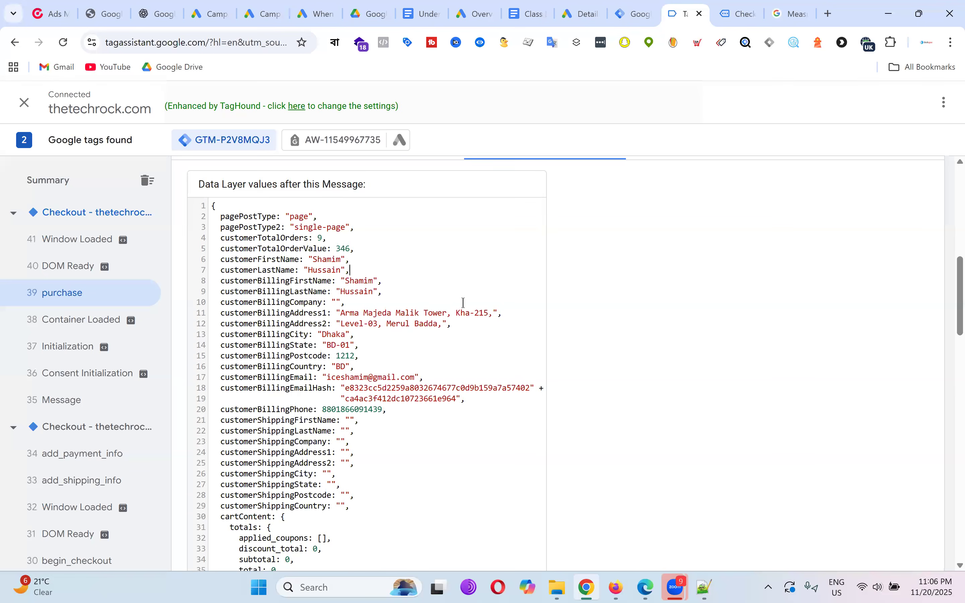
# Review the customer fields on lines 2 to 30 of the purchase data layer.
pyautogui.moveTo(214, 253); pyautogui.dragTo(295, 557)
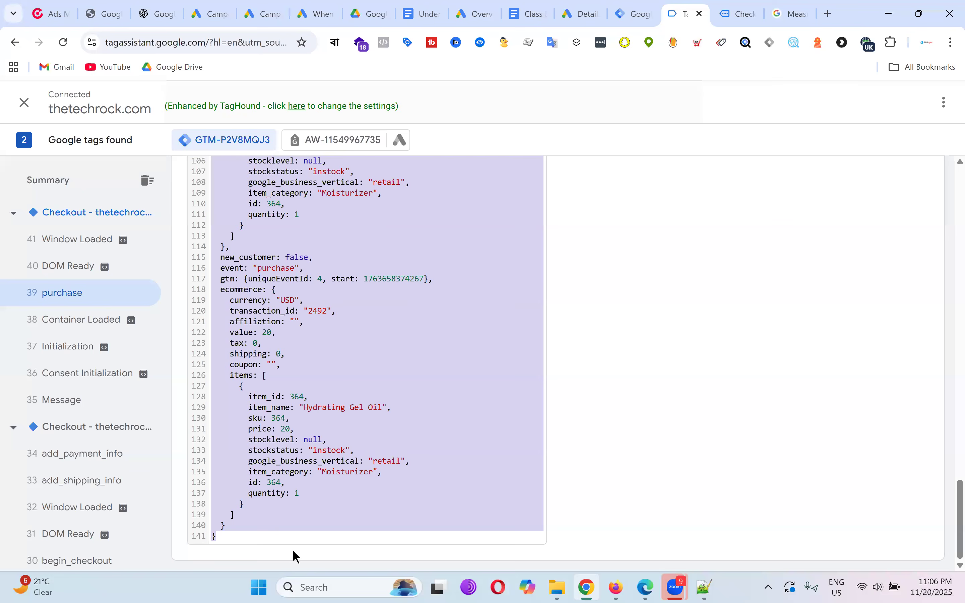
pyautogui.scroll(20, 408, 249)
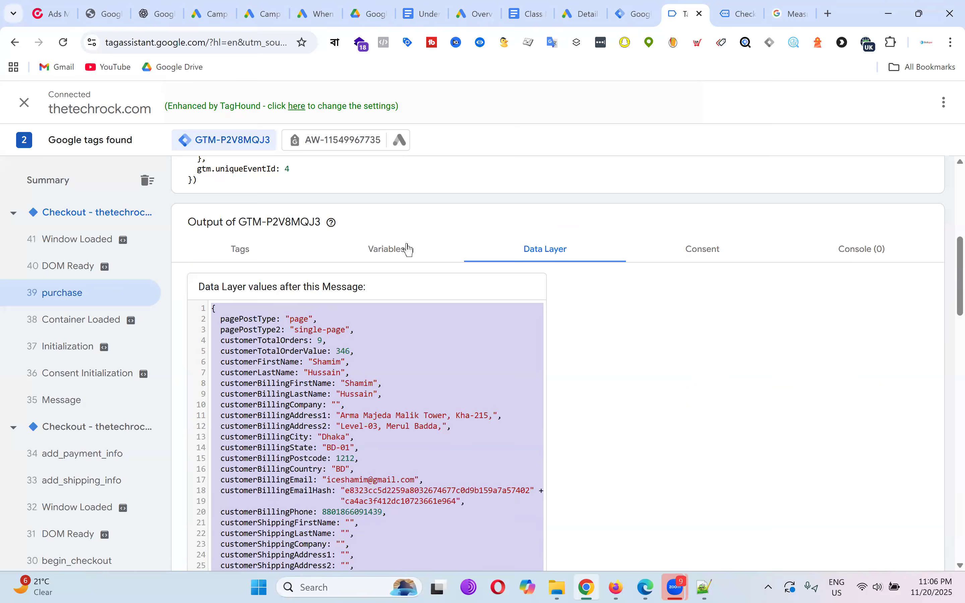
pyautogui.scroll(-3, 339, 306)
pyautogui.click(419, 282)
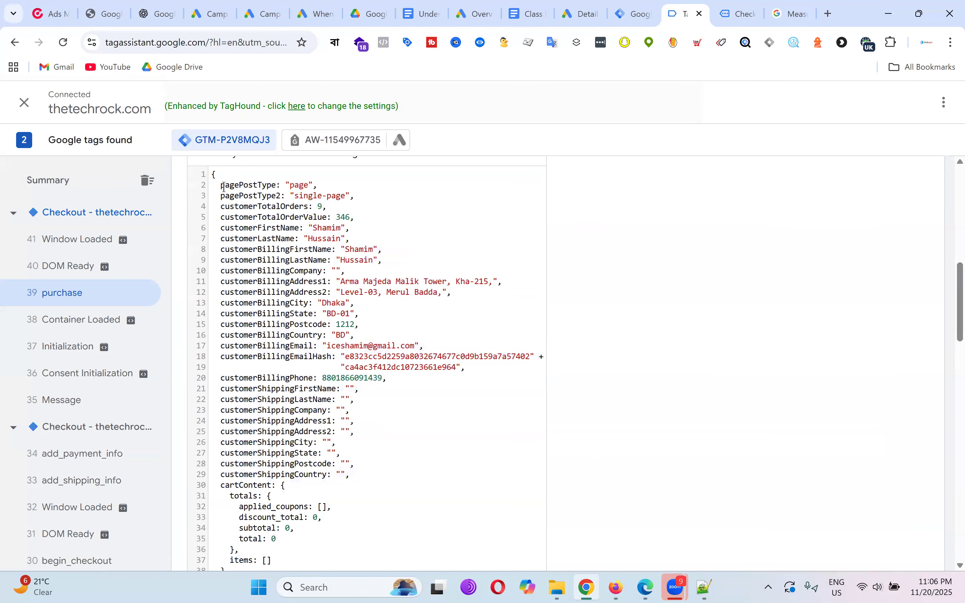
pyautogui.moveTo(270, 258); pyautogui.dragTo(407, 484)
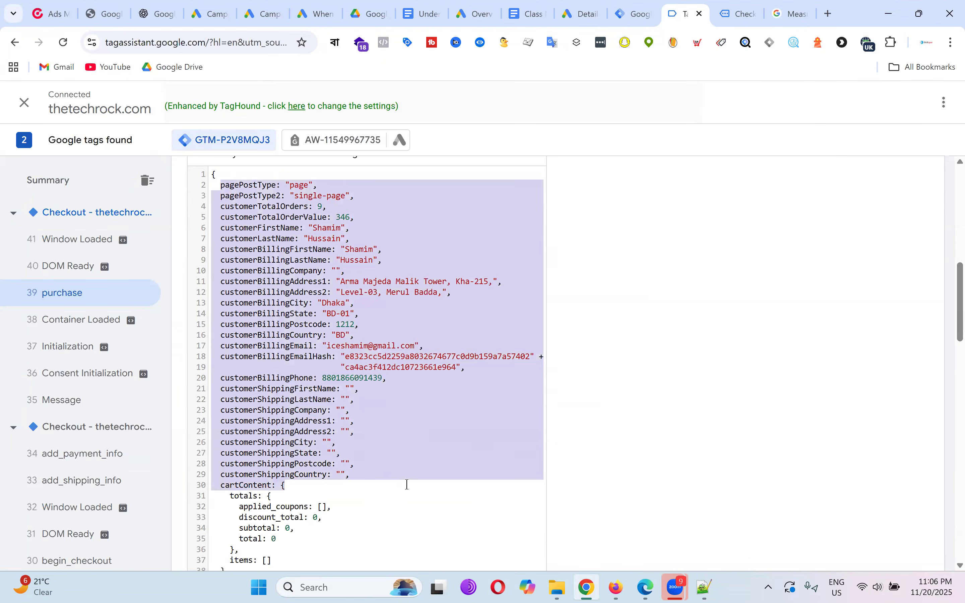
pyautogui.click(429, 307)
pyautogui.scroll(5, 424, 241)
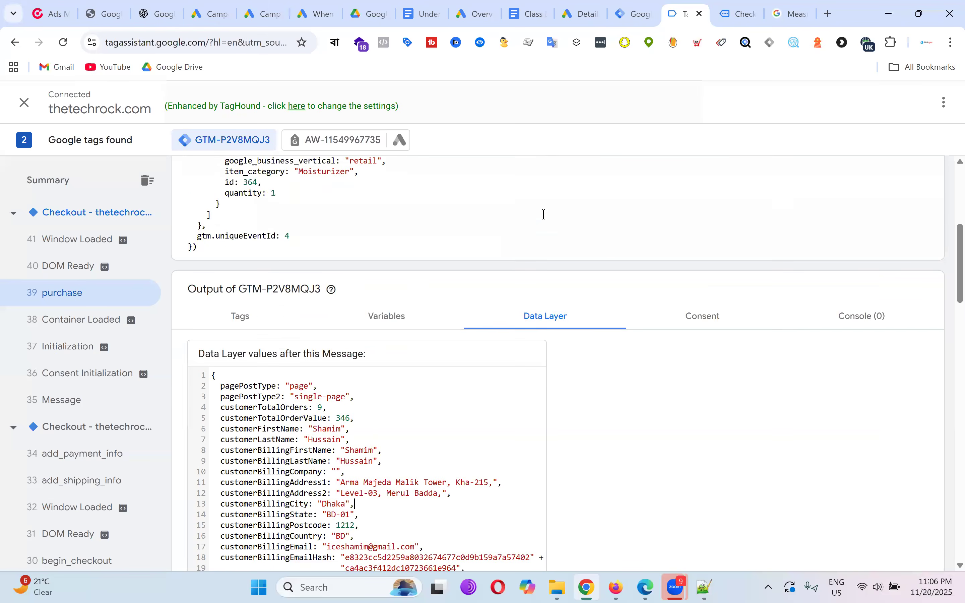
pyautogui.scroll(-4, 543, 214)
pyautogui.click(648, 19)
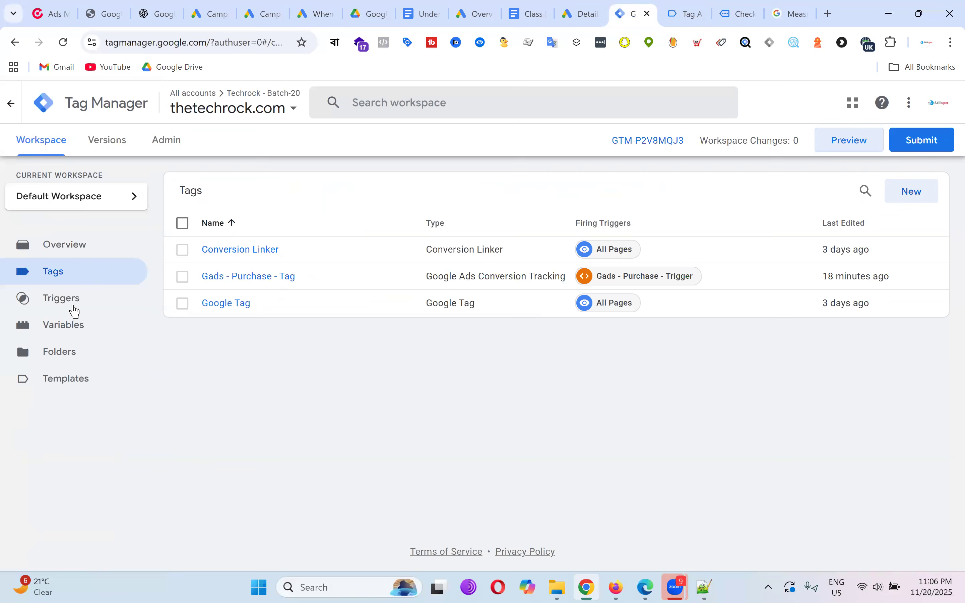
# Start a new user-defined variable of type Data Layer Variable.
pyautogui.click(77, 327)
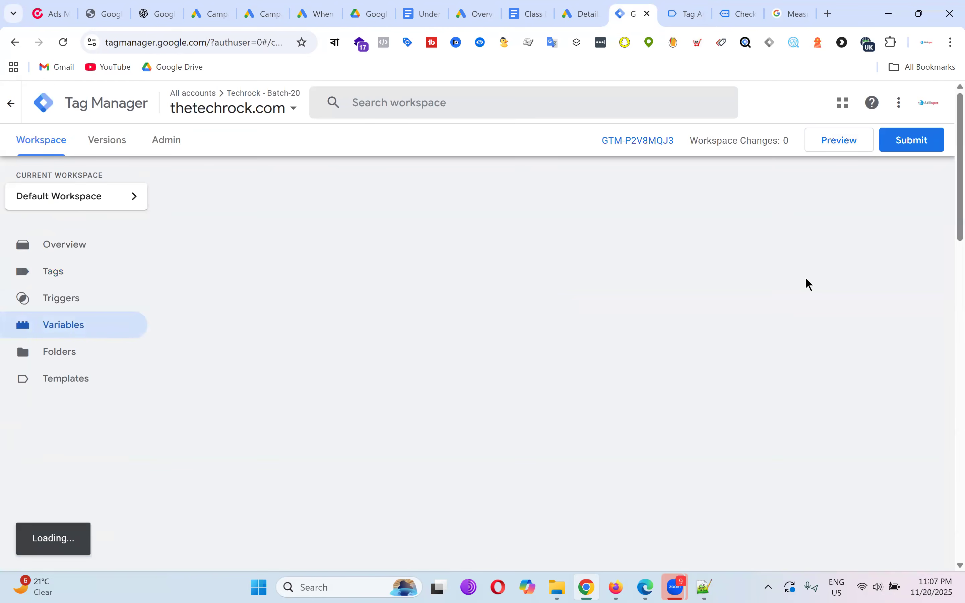
pyautogui.scroll(-15, 815, 299)
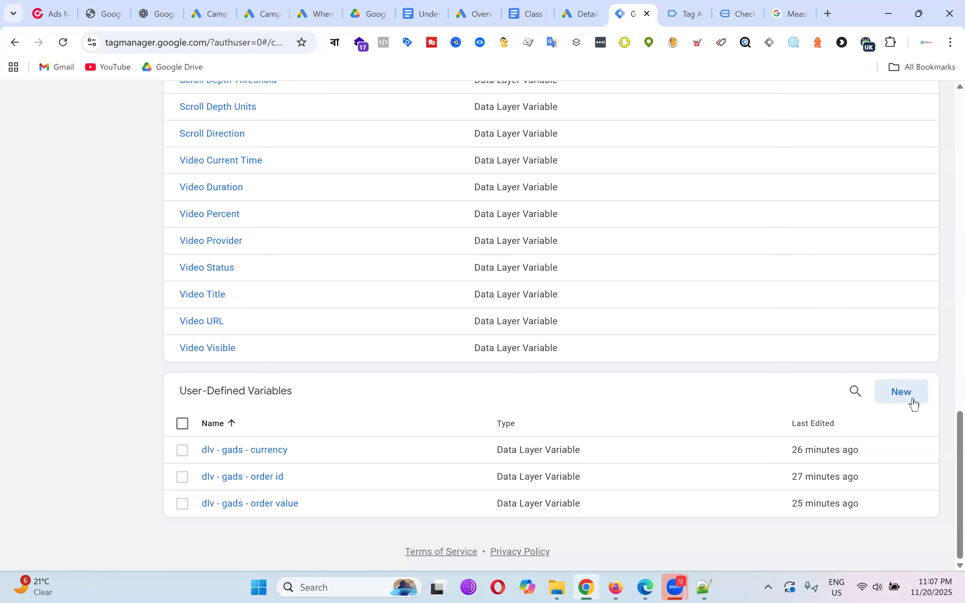
pyautogui.click(916, 405)
pyautogui.click(573, 243)
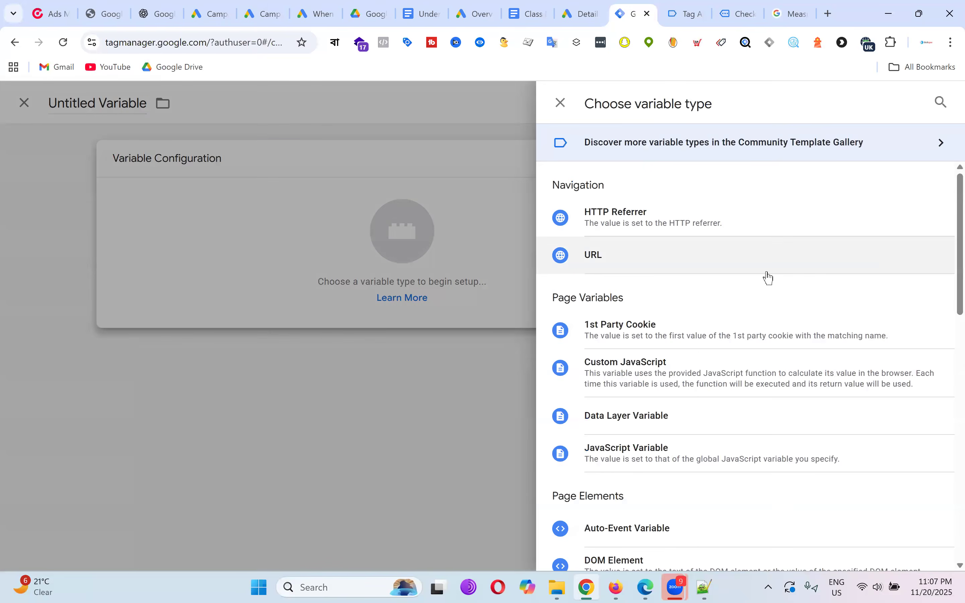
pyautogui.scroll(-4, 768, 278)
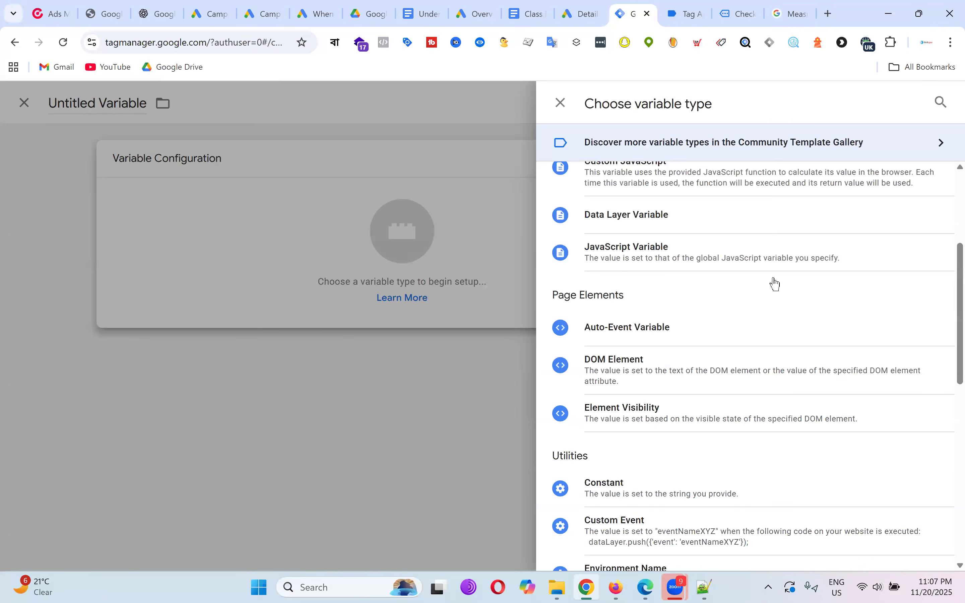
pyautogui.click(675, 216)
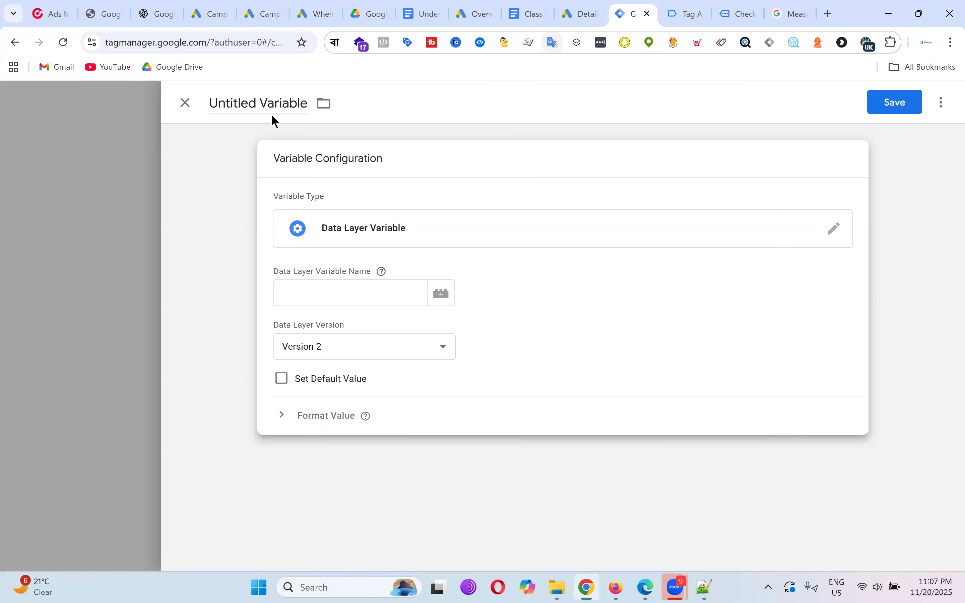
# Set its key to customerFirstName copied from Tag Assistant and save it as 'dlv - first name'.
pyautogui.click(678, 6)
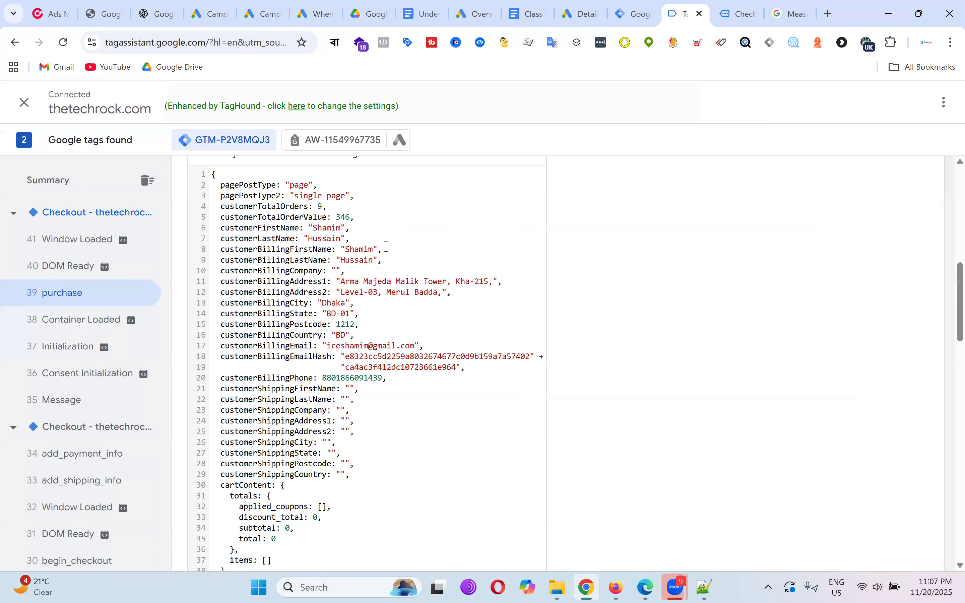
pyautogui.doubleClick(272, 227)
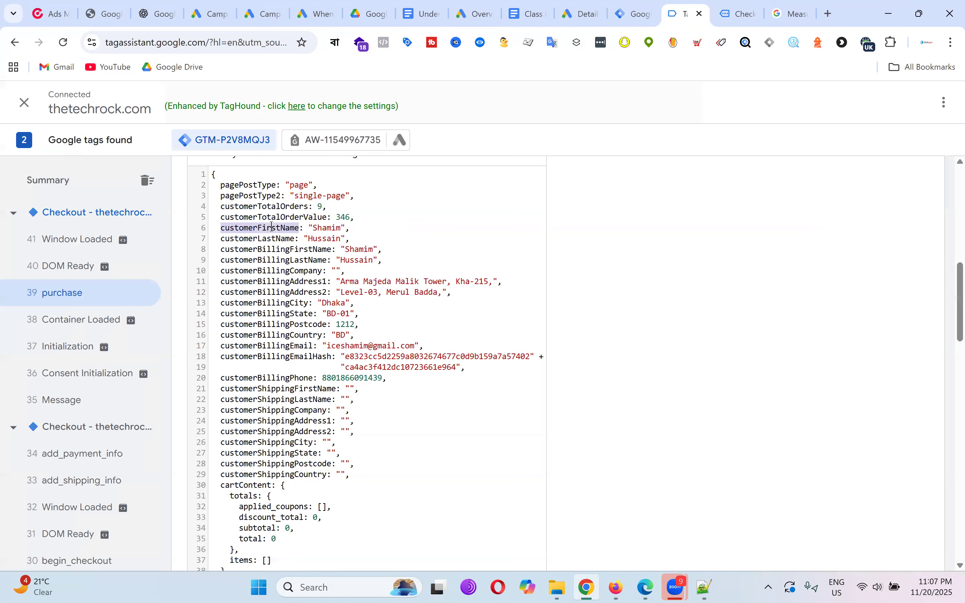
pyautogui.rightClick(273, 230)
pyautogui.click(307, 245)
pyautogui.click(634, 14)
pyautogui.hotkey('ctrl', 'v')
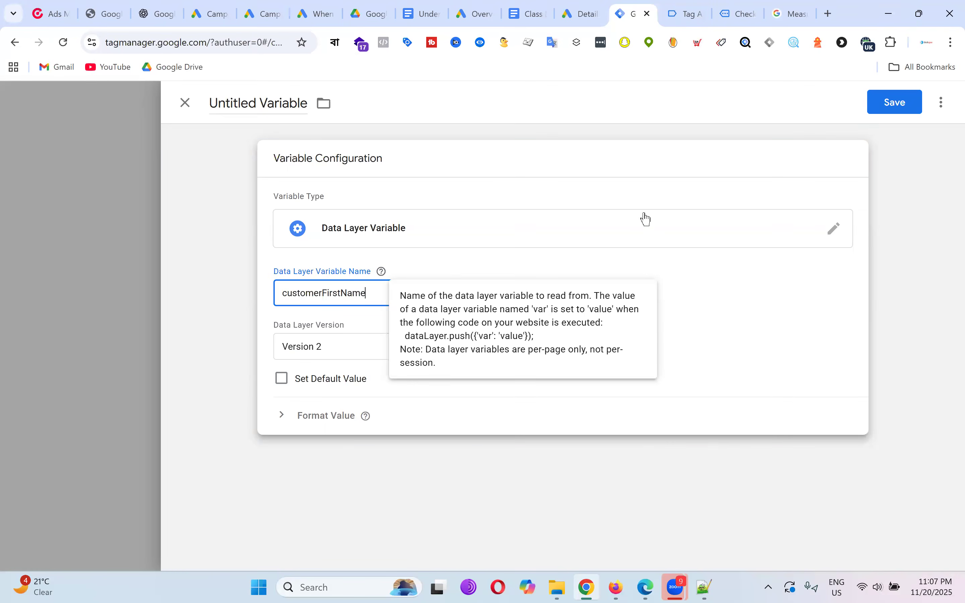
pyautogui.click(266, 97)
pyautogui.hotkey('ctrl', 'a')
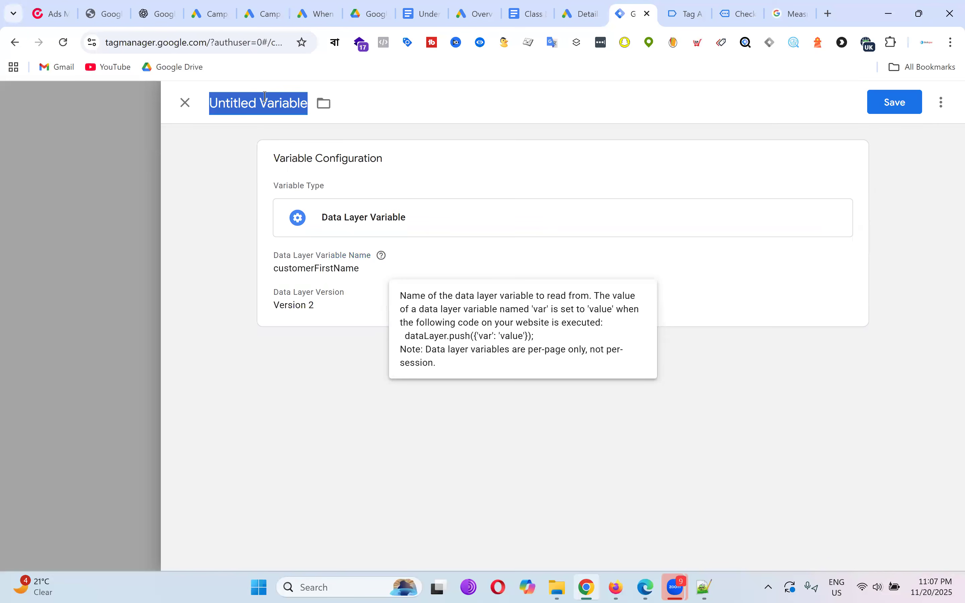
pyautogui.write('dlv - first name')
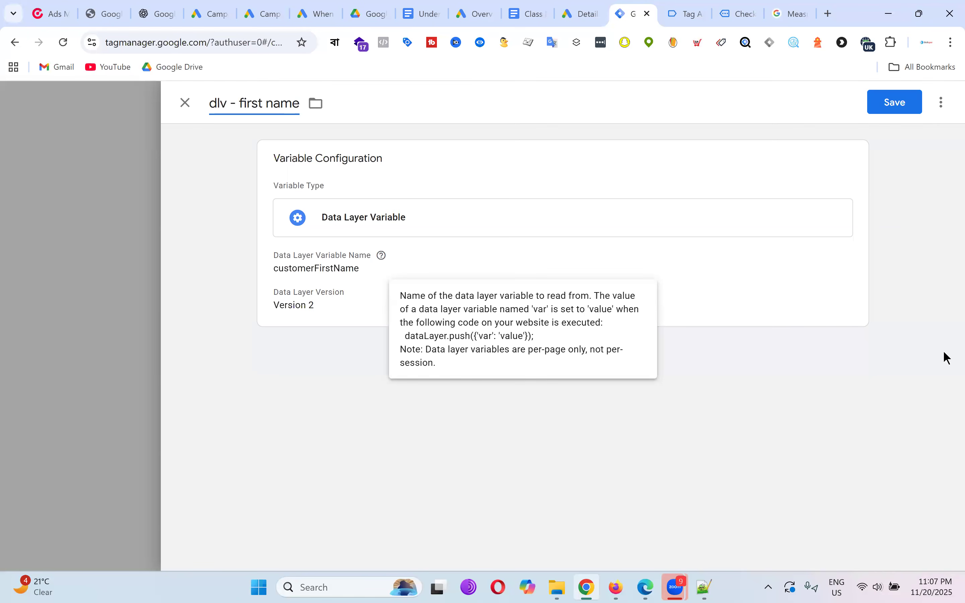
pyautogui.click(899, 109)
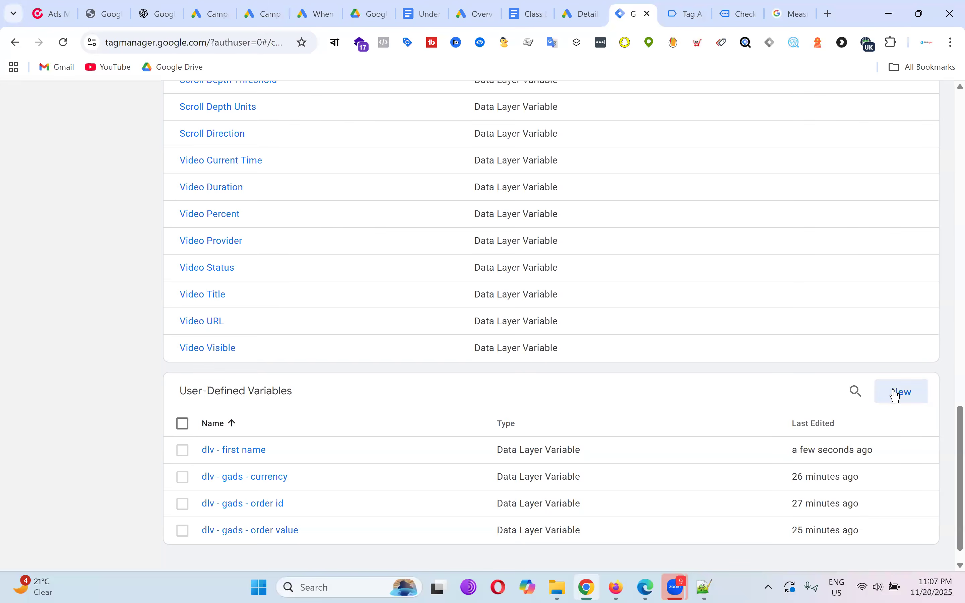
# Start another new variable and browse the variable types.
pyautogui.click(899, 395)
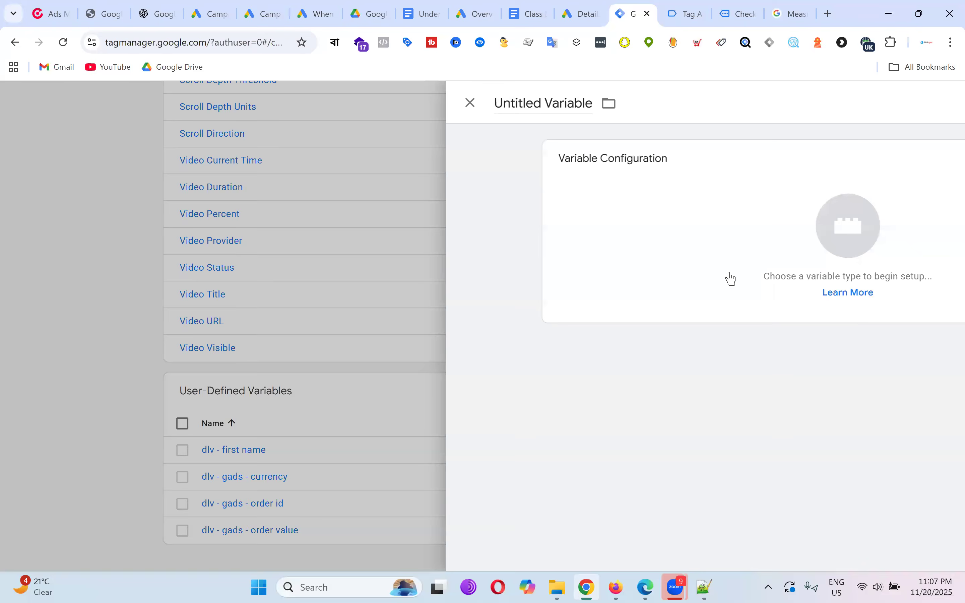
pyautogui.click(570, 226)
pyautogui.scroll(-5, 750, 295)
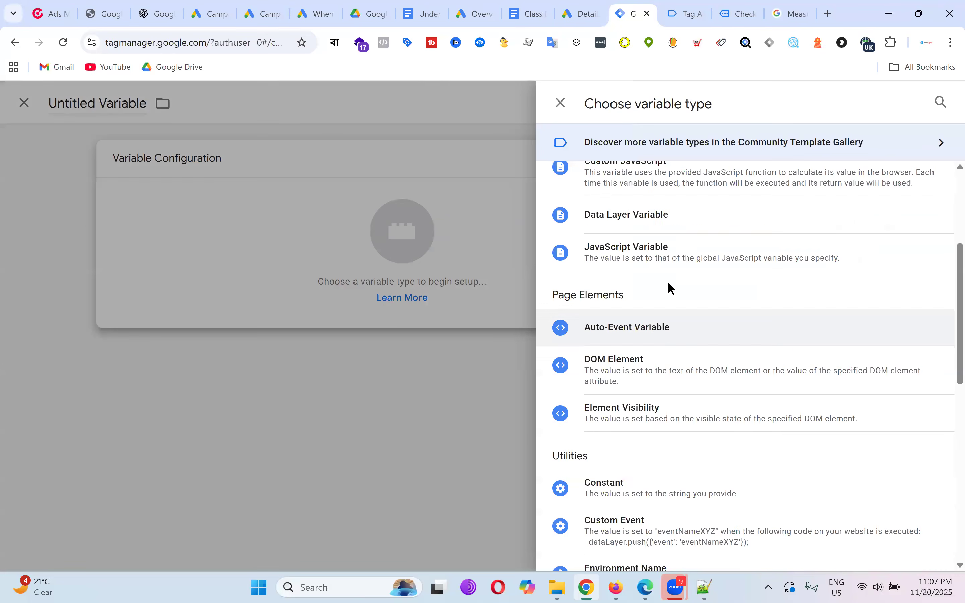
pyautogui.scroll(5, 706, 397)
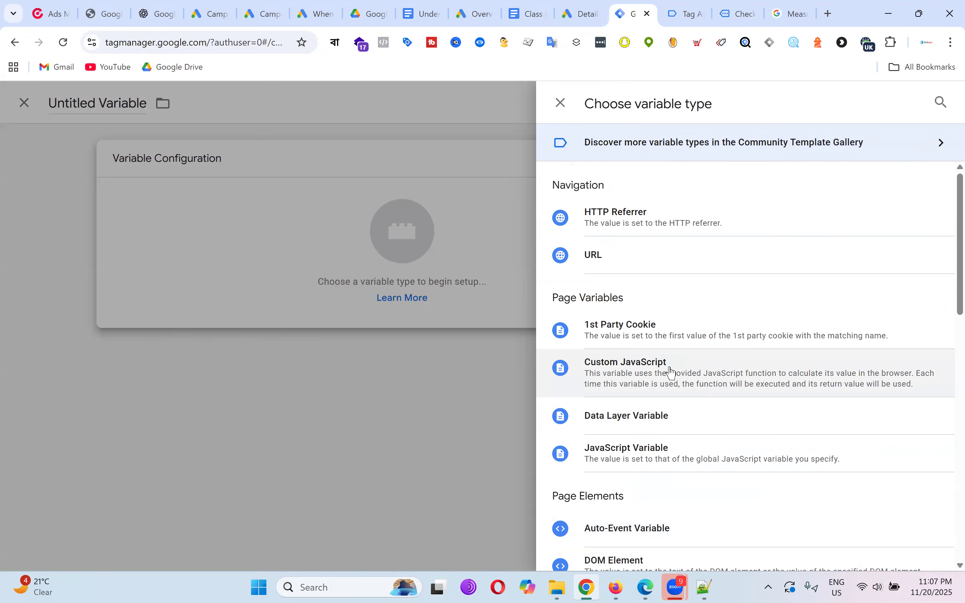
# Make the variable a Data Layer Variable and copy the customerLastName key from Tag Assistant.
pyautogui.click(662, 421)
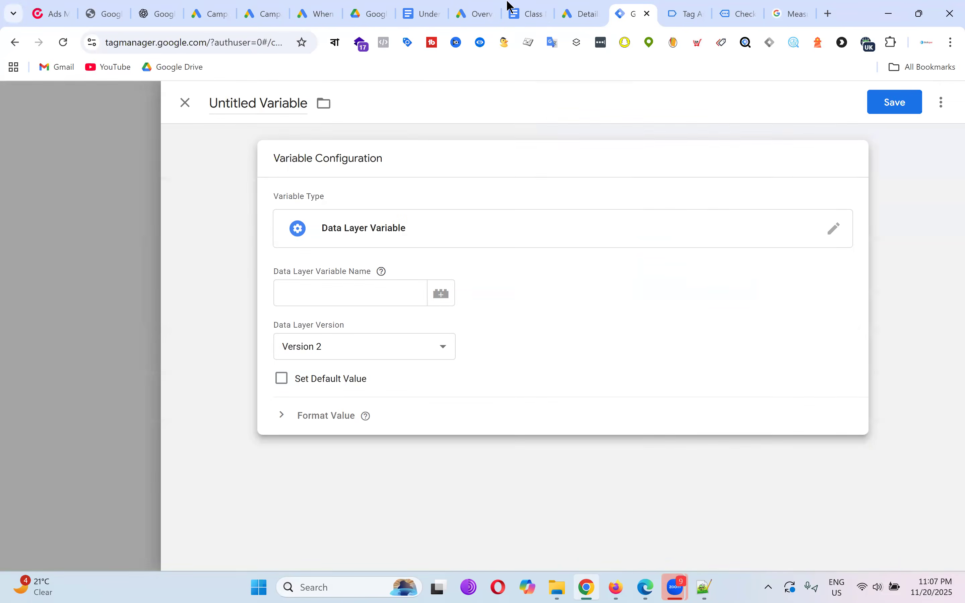
pyautogui.click(688, 14)
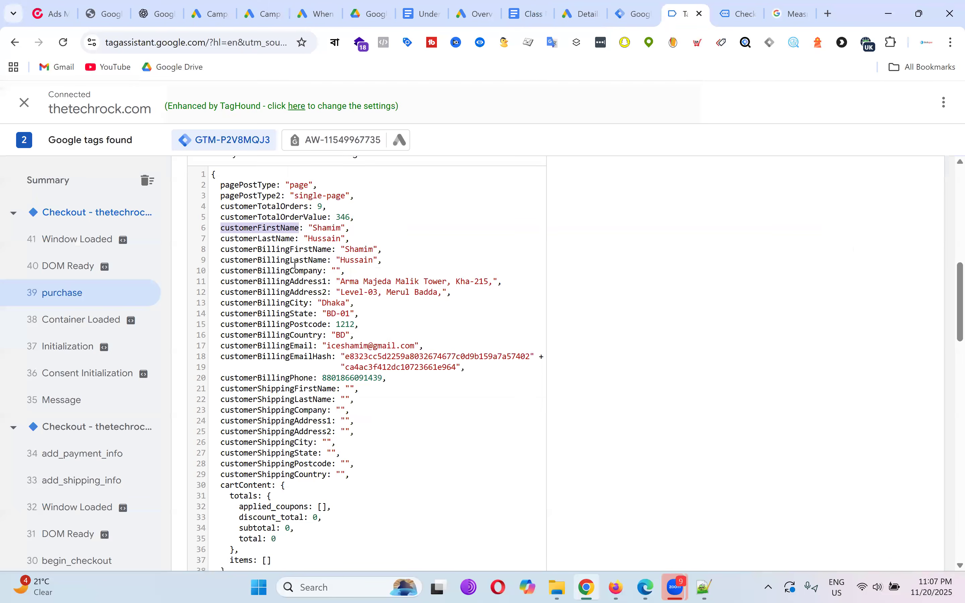
pyautogui.doubleClick(279, 238)
pyautogui.rightClick(293, 242)
pyautogui.click(301, 256)
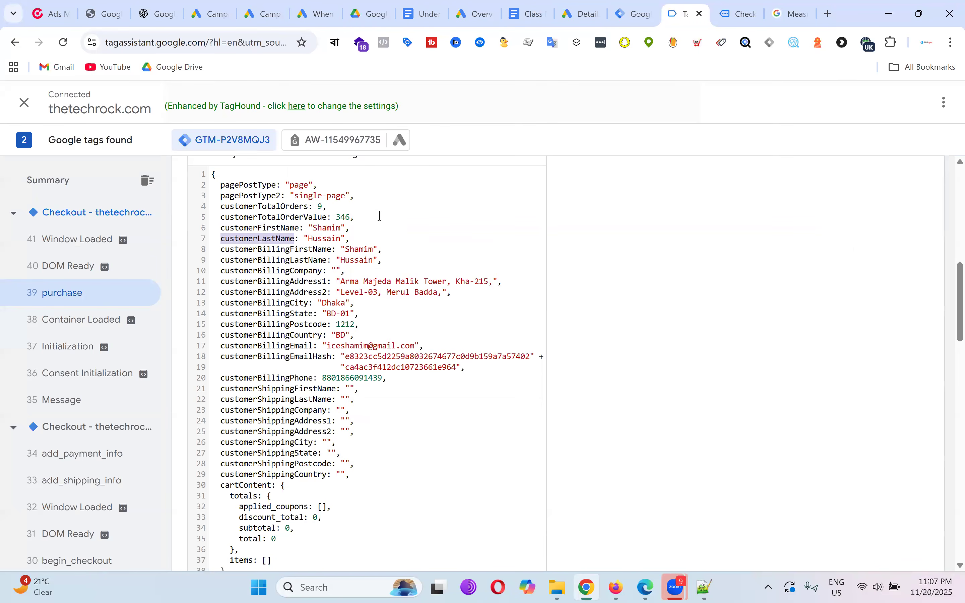
pyautogui.click(636, 13)
# Paste customerLastName as the key, title it 'dlv - last name' and save.
pyautogui.click(353, 288)
pyautogui.hotkey('ctrl', 'v')
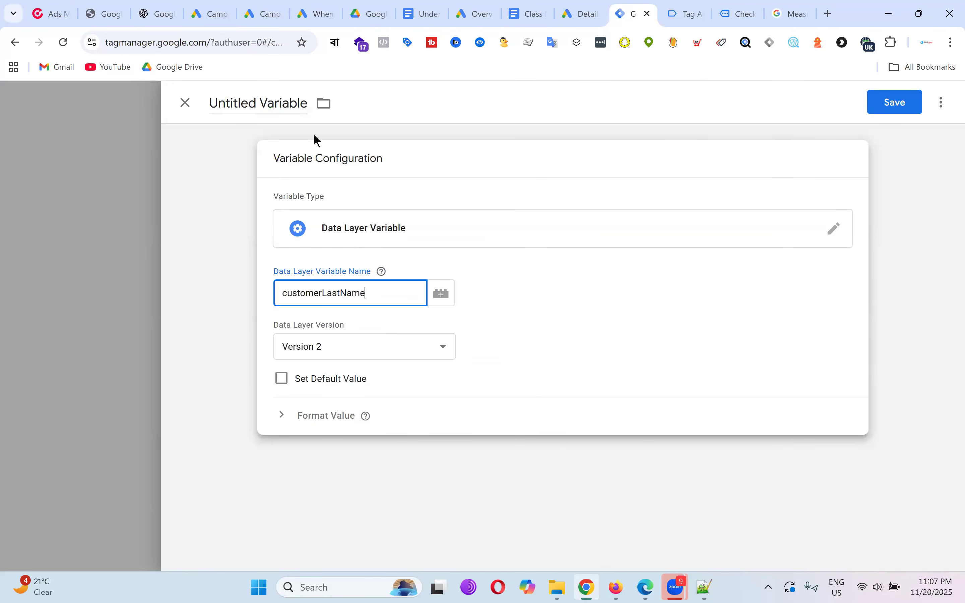
pyautogui.click(297, 103)
pyautogui.write('dlv')
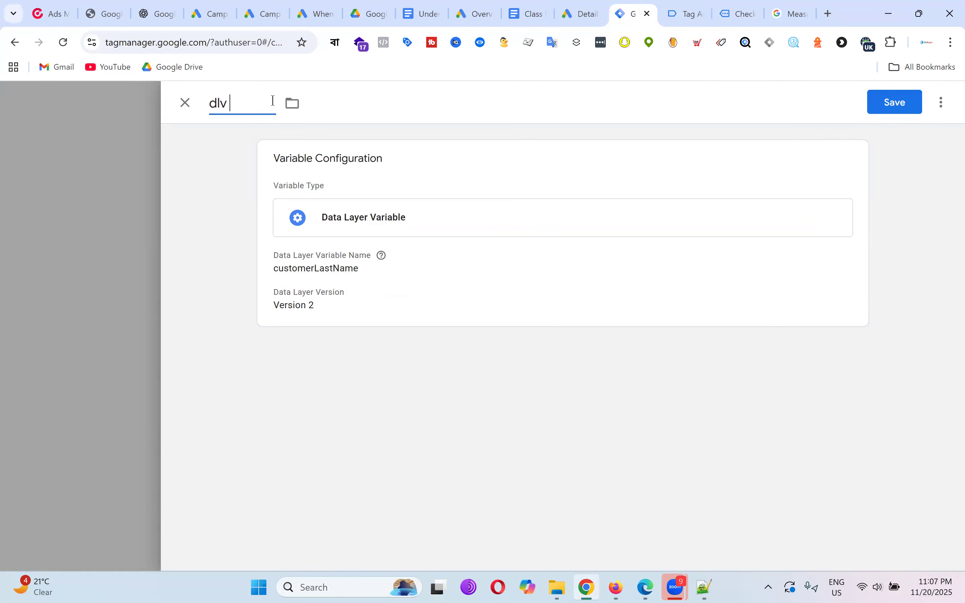
pyautogui.write(' - last name')
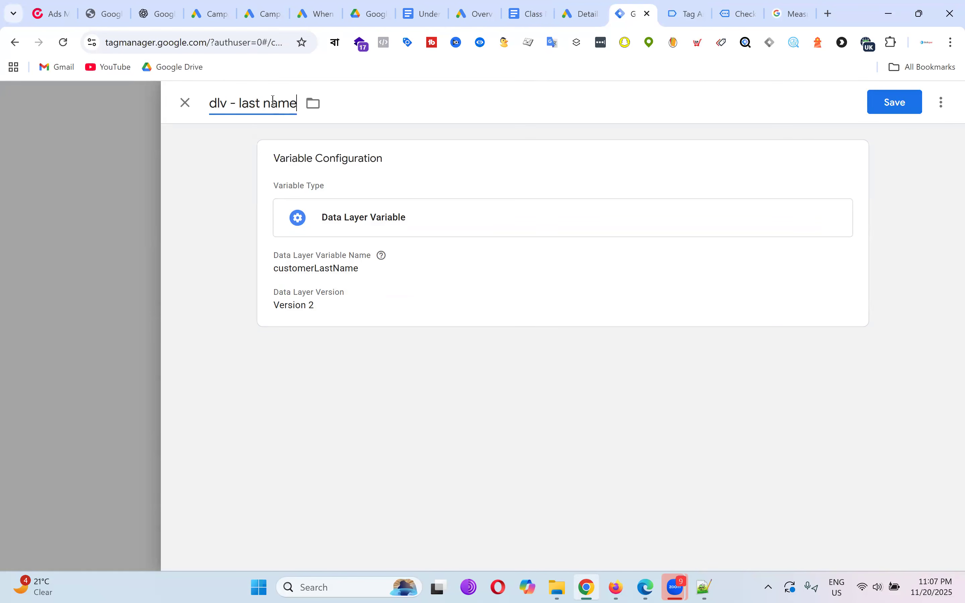
pyautogui.click(900, 102)
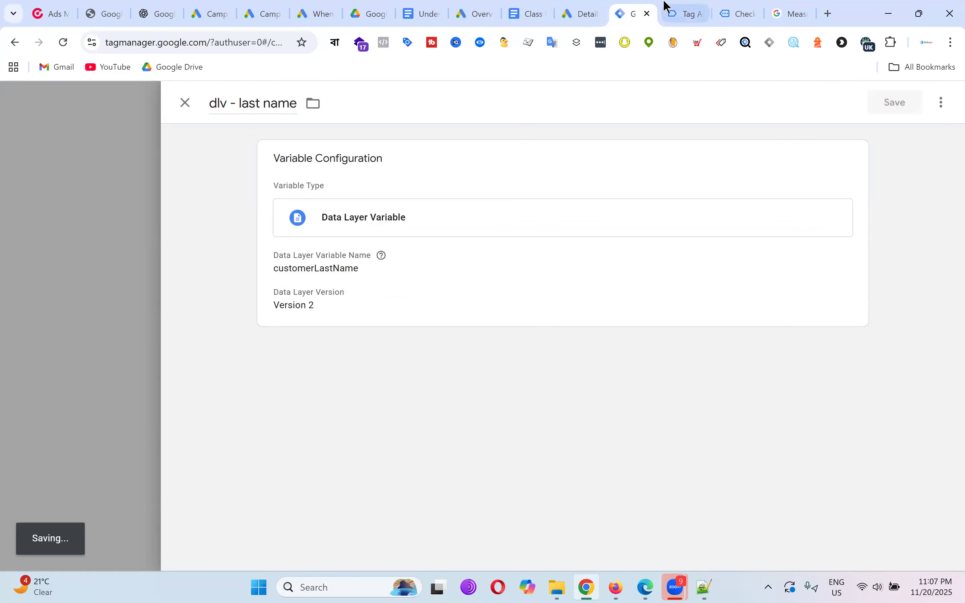
# Compare customerFirstName/LastName with customerBillingFirstName/LastName in the purchase data layer.
pyautogui.click(693, 6)
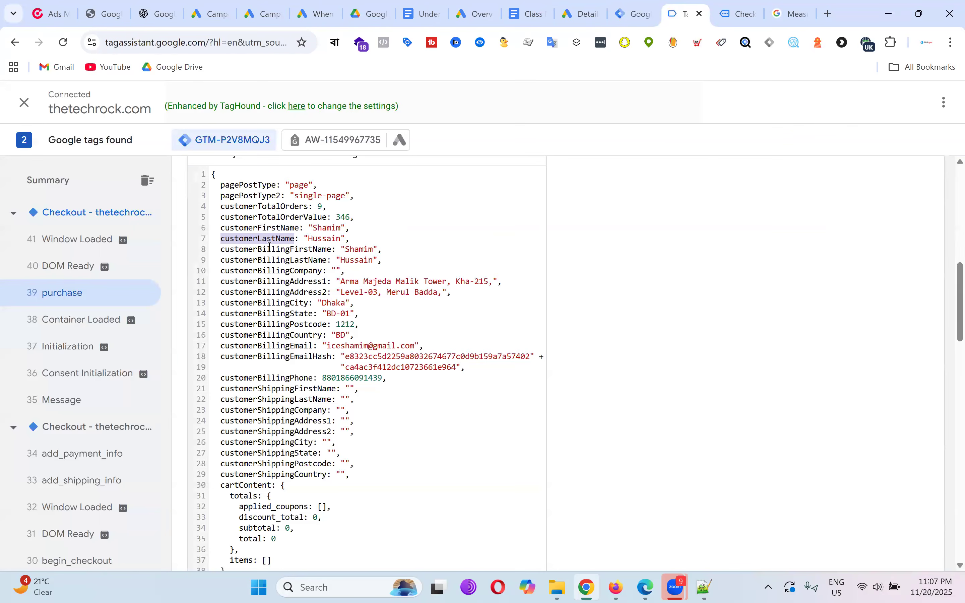
pyautogui.moveTo(224, 228); pyautogui.dragTo(304, 228)
pyautogui.moveTo(225, 241); pyautogui.dragTo(299, 241)
pyautogui.click(322, 251)
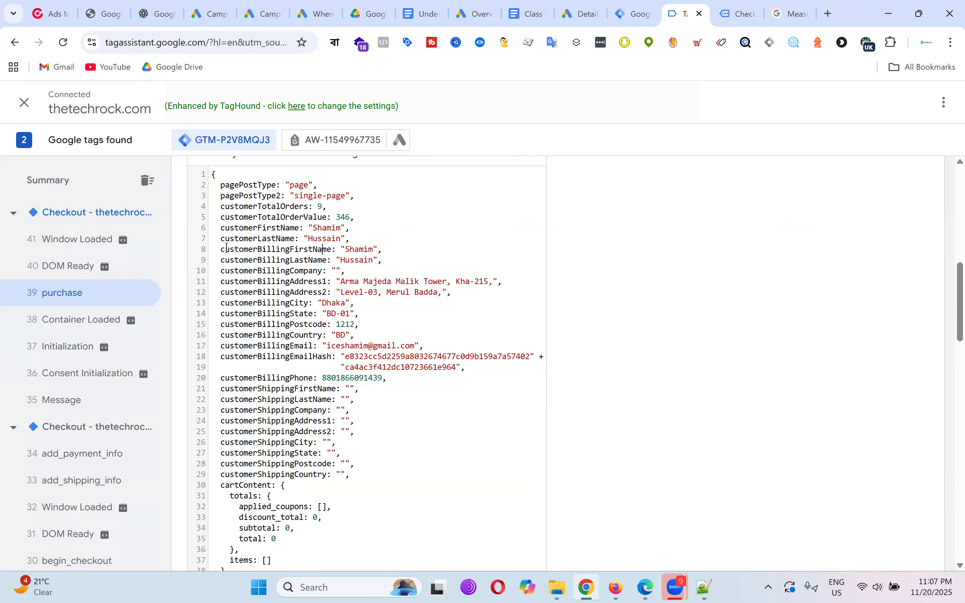
pyautogui.moveTo(221, 249); pyautogui.dragTo(329, 250)
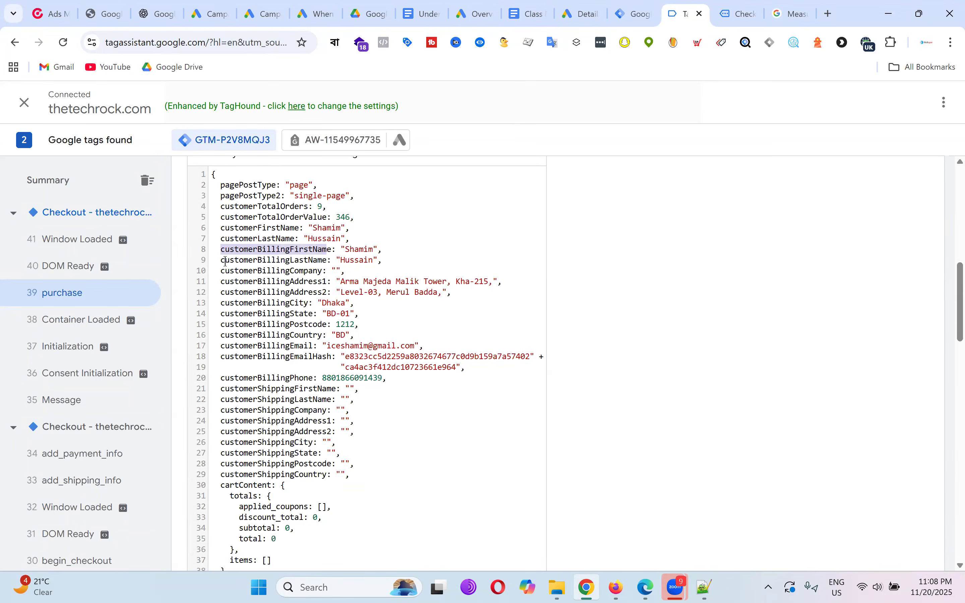
pyautogui.moveTo(225, 261); pyautogui.dragTo(322, 260)
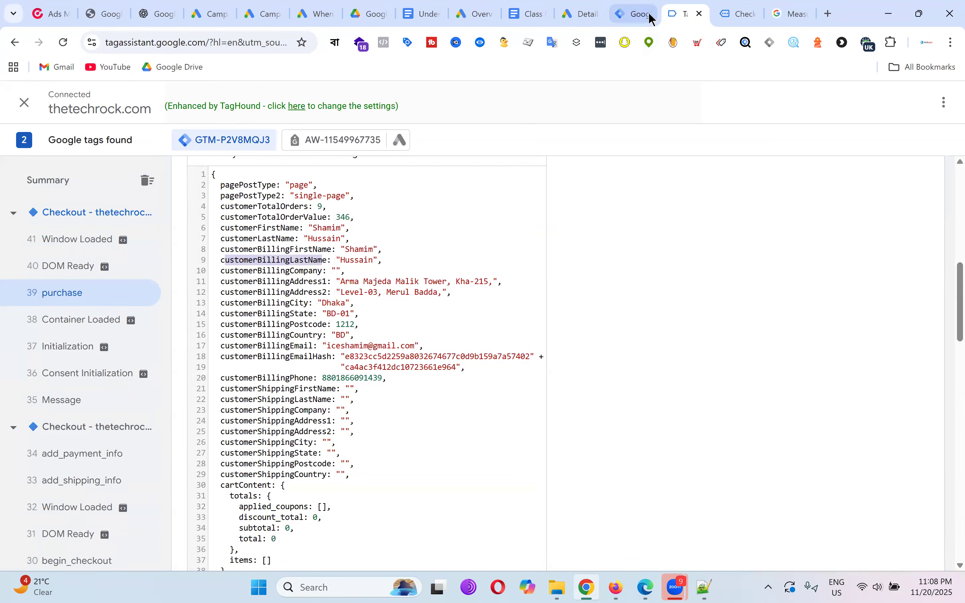
# Highlight the billing name, address, phone and email lines on the order-received page.
pyautogui.click(736, 14)
pyautogui.scroll(-10, 664, 288)
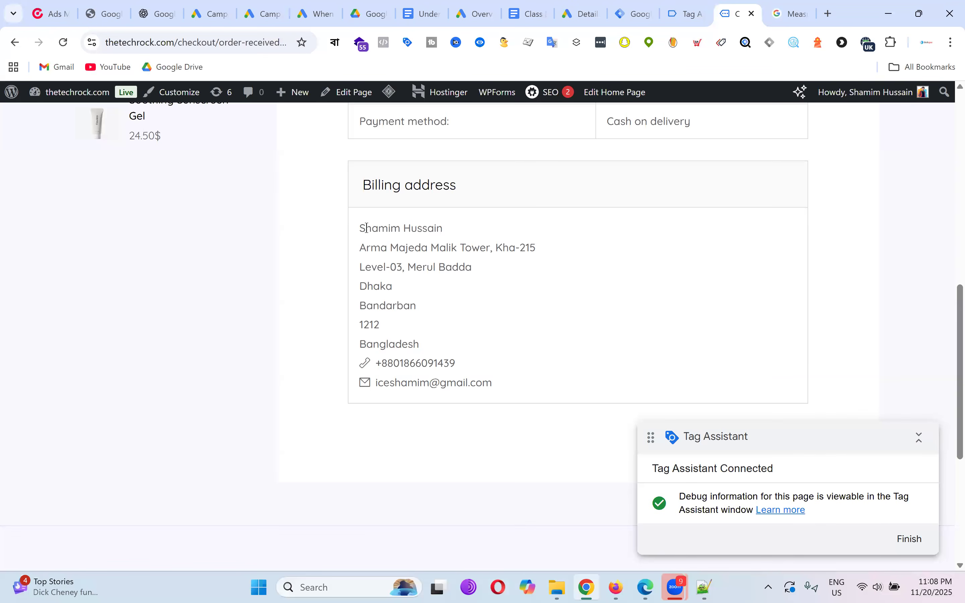
pyautogui.moveTo(361, 228); pyautogui.dragTo(477, 335)
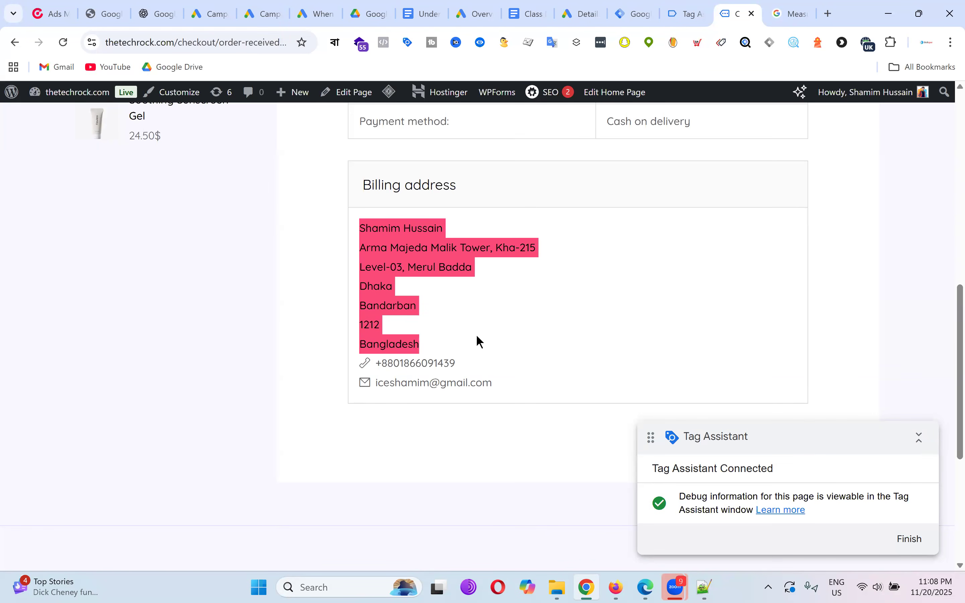
pyautogui.moveTo(476, 335); pyautogui.dragTo(611, 287)
pyautogui.click(612, 286)
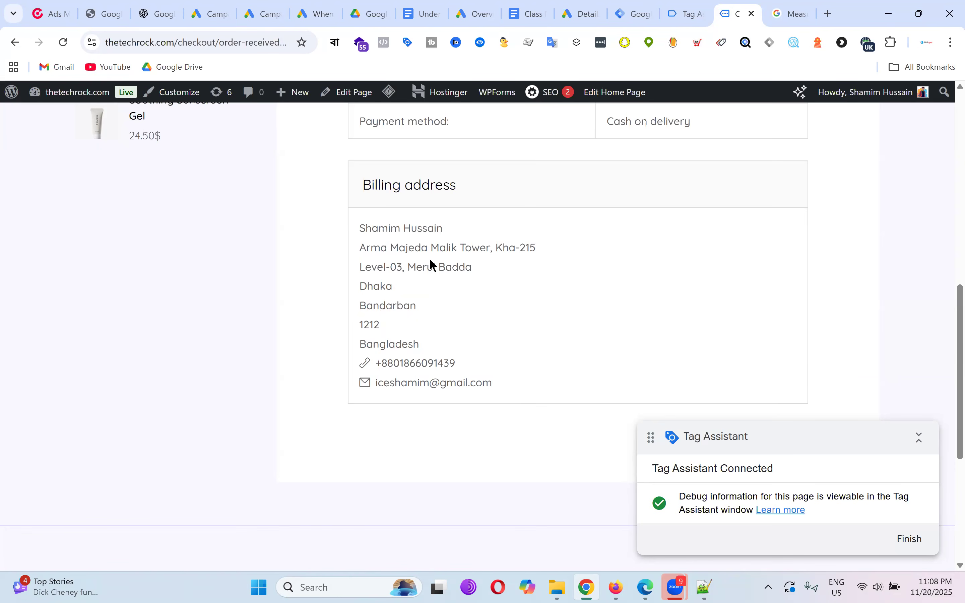
pyautogui.moveTo(360, 228); pyautogui.dragTo(488, 391)
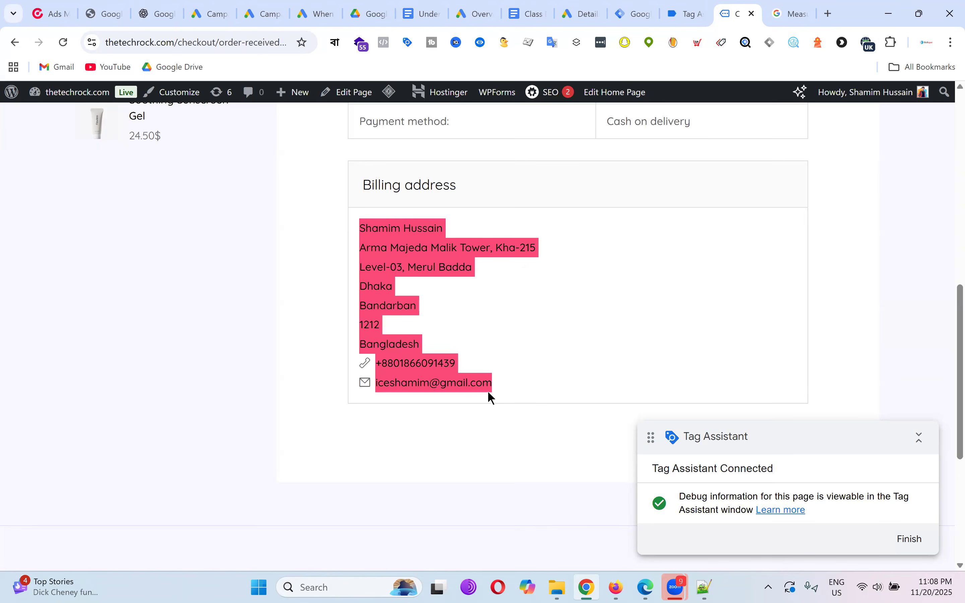
pyautogui.click(669, 234)
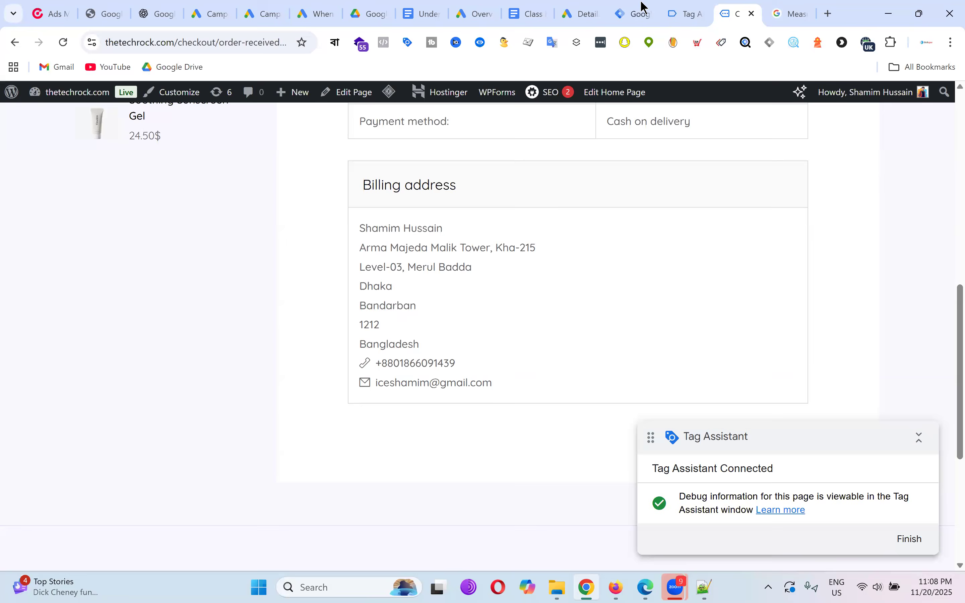
# Compare the customerFirstName and customerBillingFirstName keys in the purchase data layer.
pyautogui.click(686, 13)
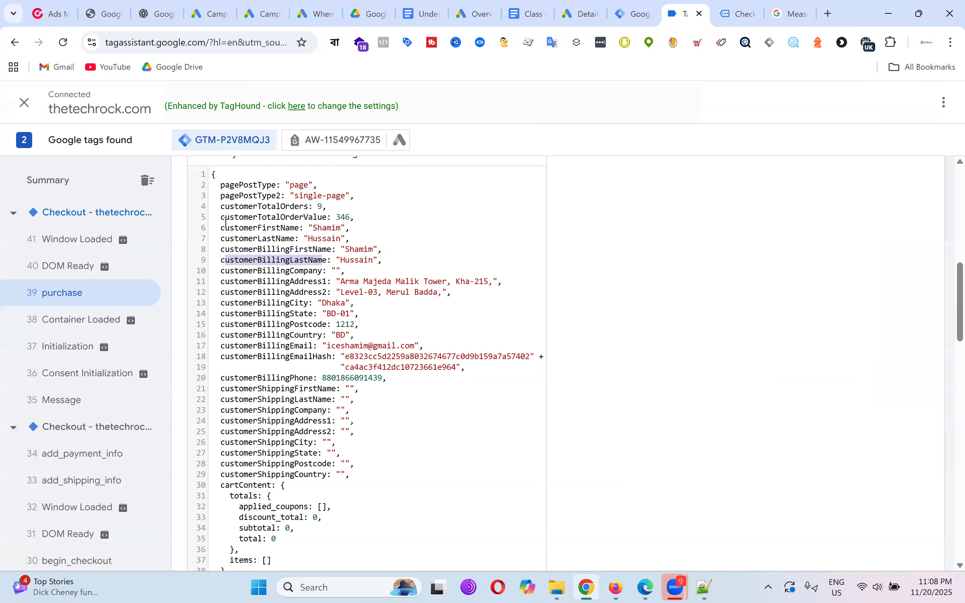
pyautogui.moveTo(220, 229); pyautogui.dragTo(294, 230)
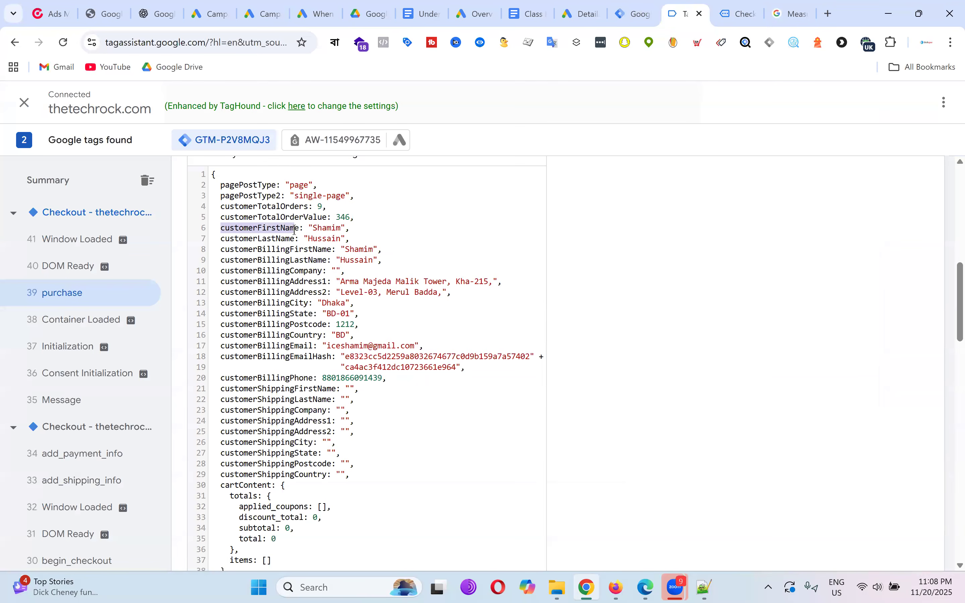
pyautogui.click(230, 249)
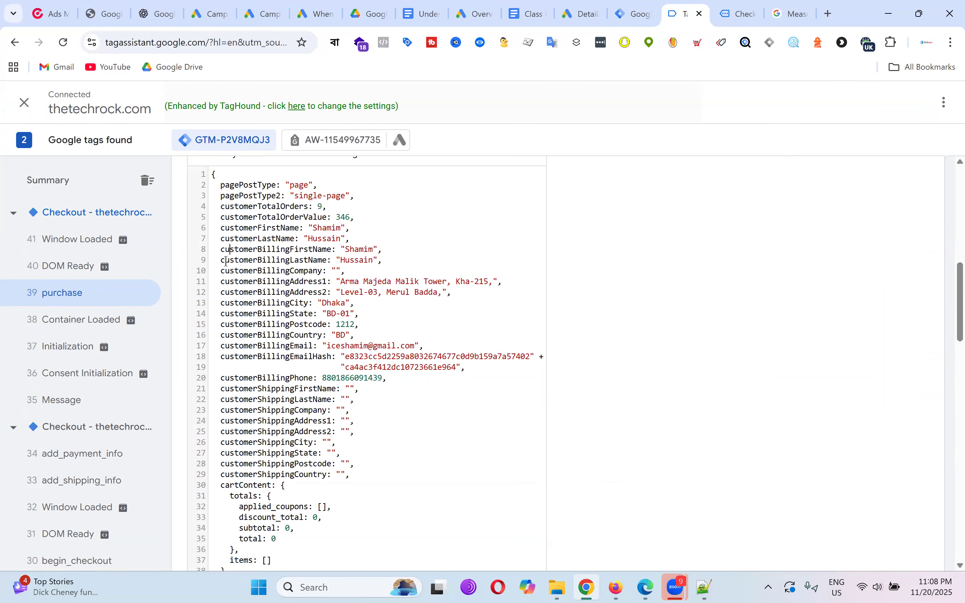
pyautogui.moveTo(221, 218); pyautogui.dragTo(290, 229)
pyautogui.moveTo(220, 250); pyautogui.dragTo(321, 252)
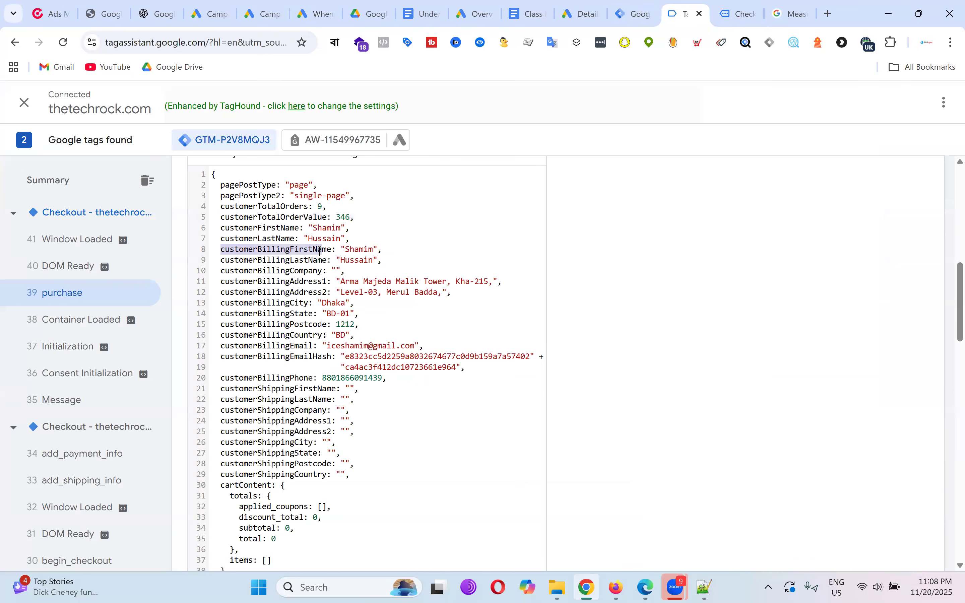
pyautogui.click(273, 228)
pyautogui.moveTo(216, 228); pyautogui.dragTo(303, 236)
pyautogui.click(283, 271)
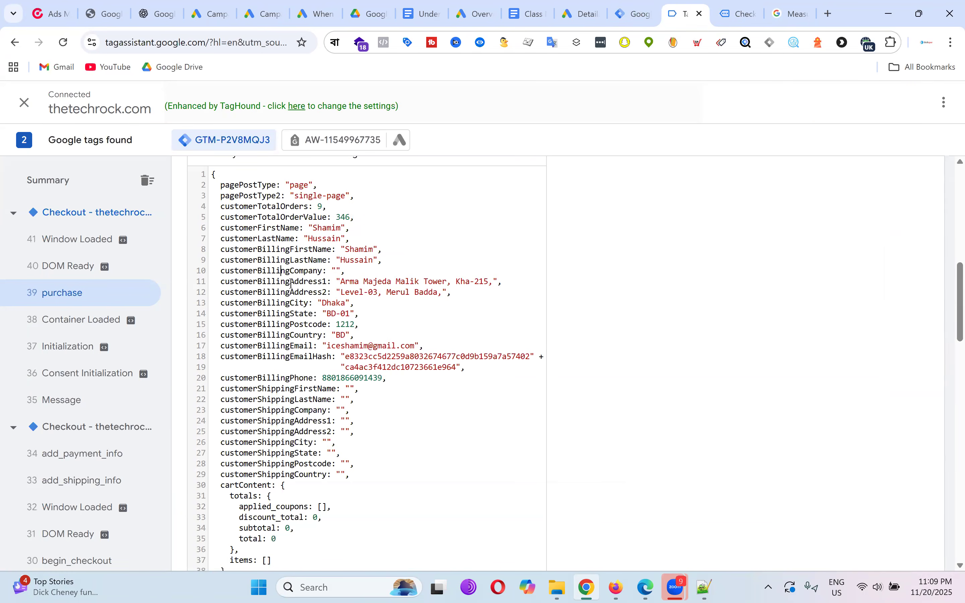
# Copy the customerBillingAddress1 key name.
pyautogui.doubleClick(294, 282)
pyautogui.rightClick(294, 283)
pyautogui.click(325, 297)
# Create Data Layer Variable 'dlv - address' with key customerBillingAddress1 and save it.
pyautogui.click(644, 7)
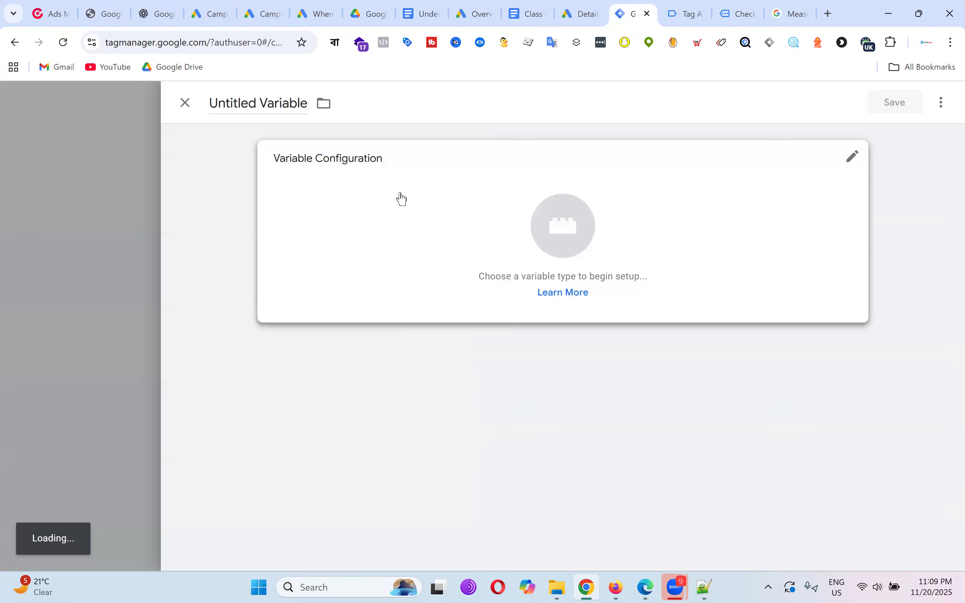
pyautogui.click(575, 224)
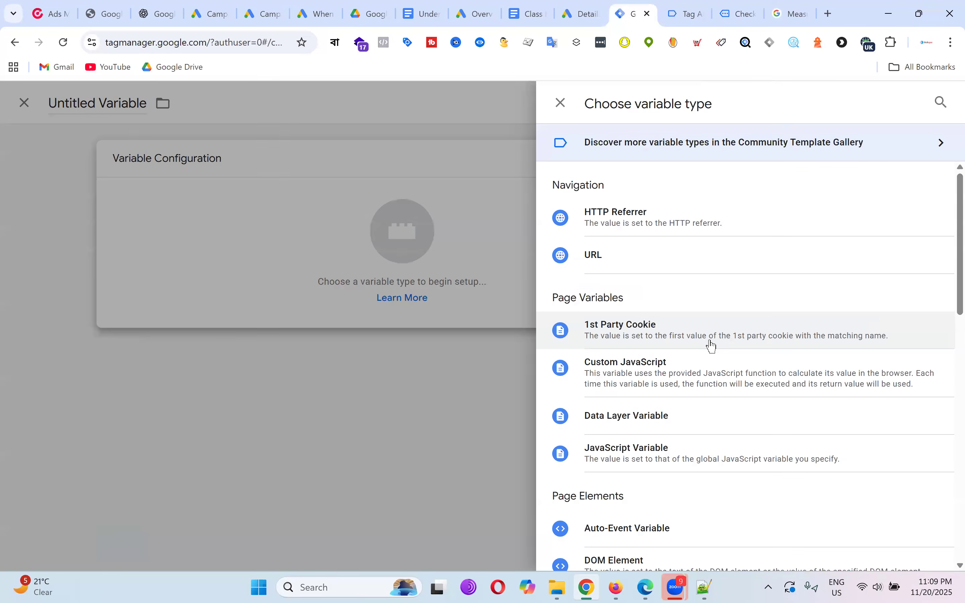
pyautogui.scroll(-2, 678, 343)
pyautogui.click(664, 350)
pyautogui.click(345, 290)
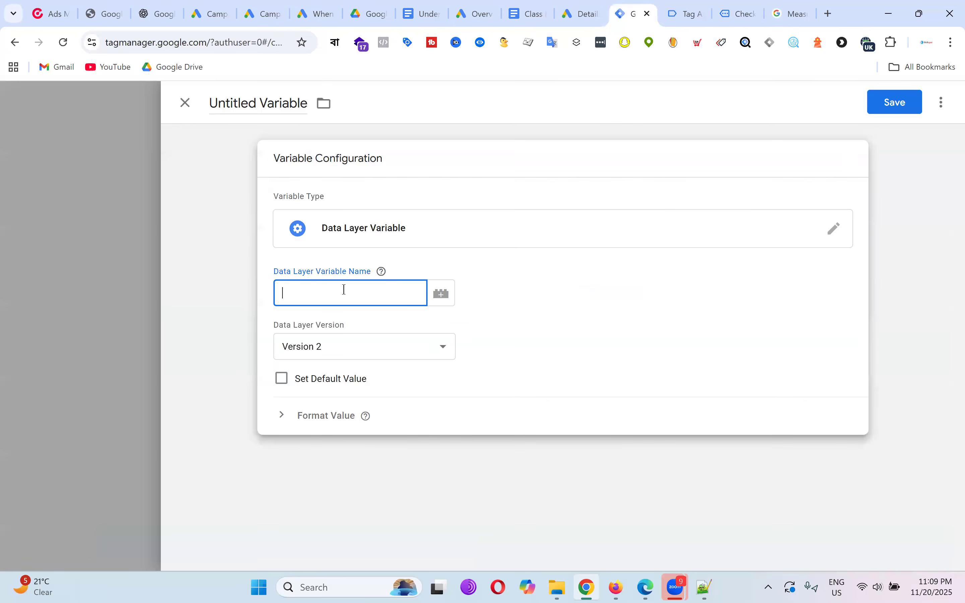
pyautogui.write('customerBillingAddress1')
pyautogui.click(249, 103)
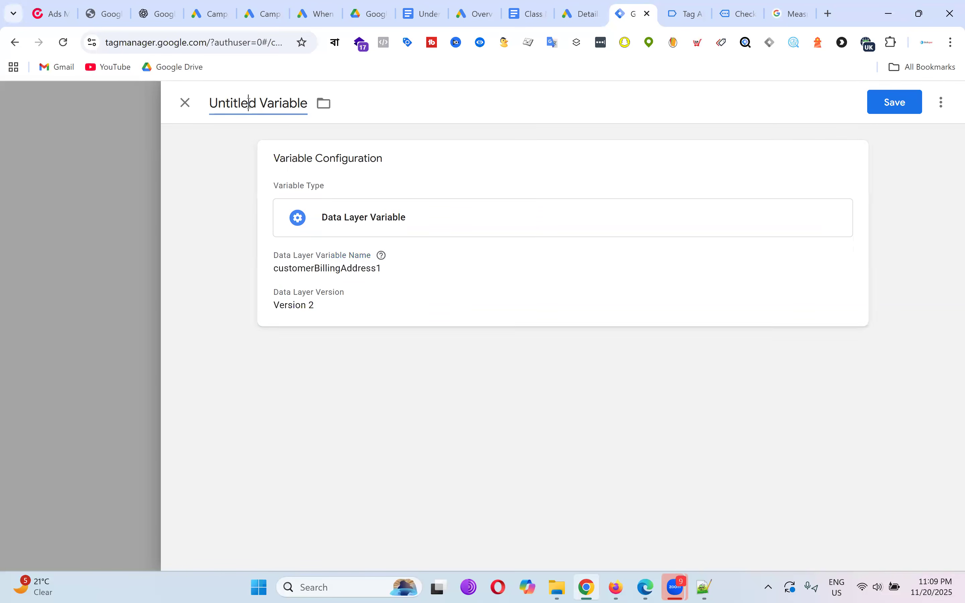
pyautogui.write('dlv - address')
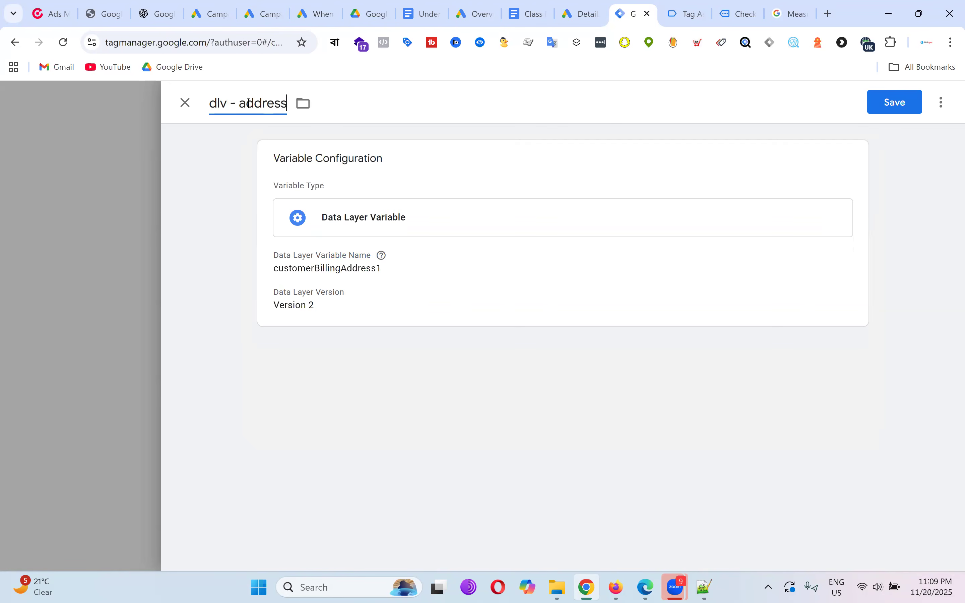
pyautogui.click(900, 107)
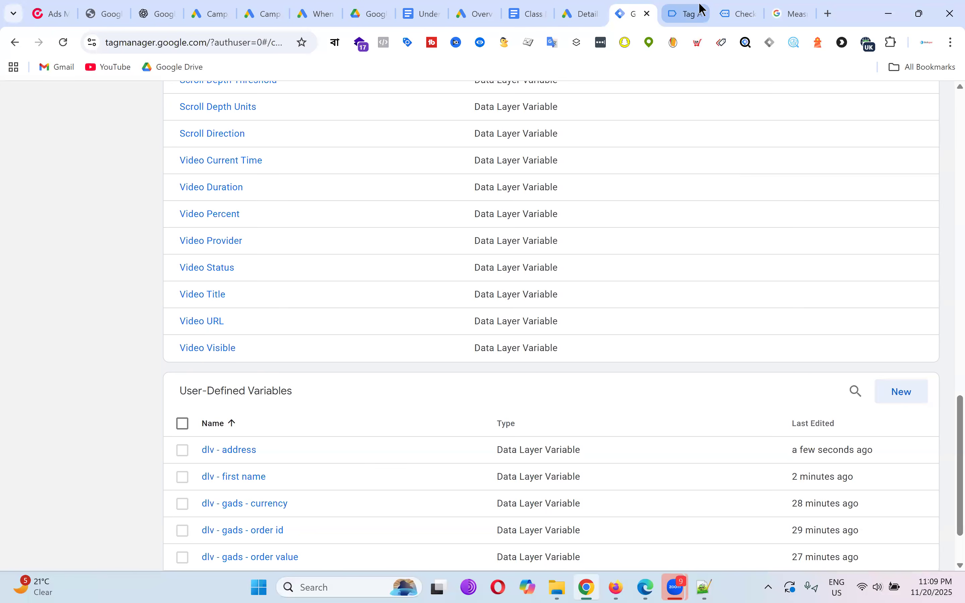
# Copy customerBillingCity from Tag Assistant and save it as Data Layer Variable 'dlv - city'.
pyautogui.click(684, 8)
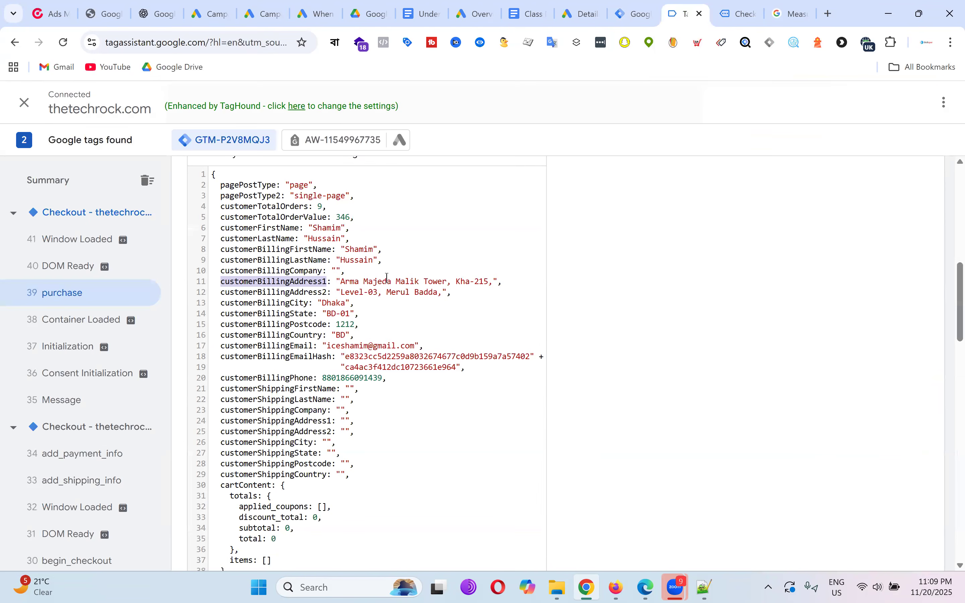
pyautogui.doubleClick(286, 304)
pyautogui.rightClick(286, 304)
pyautogui.click(322, 319)
pyautogui.hotkey('ctrl', 'shift', 'Tab')
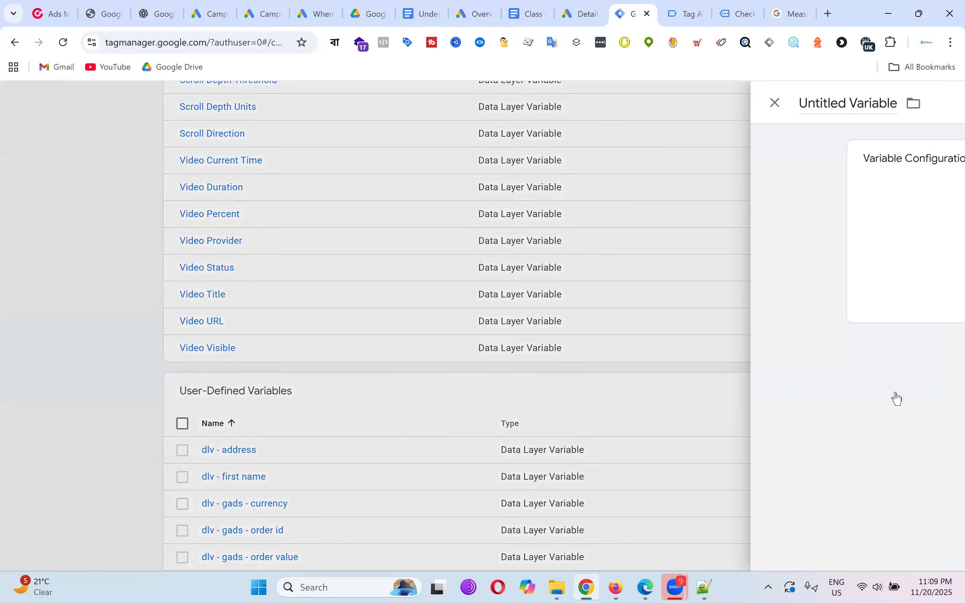
pyautogui.click(577, 250)
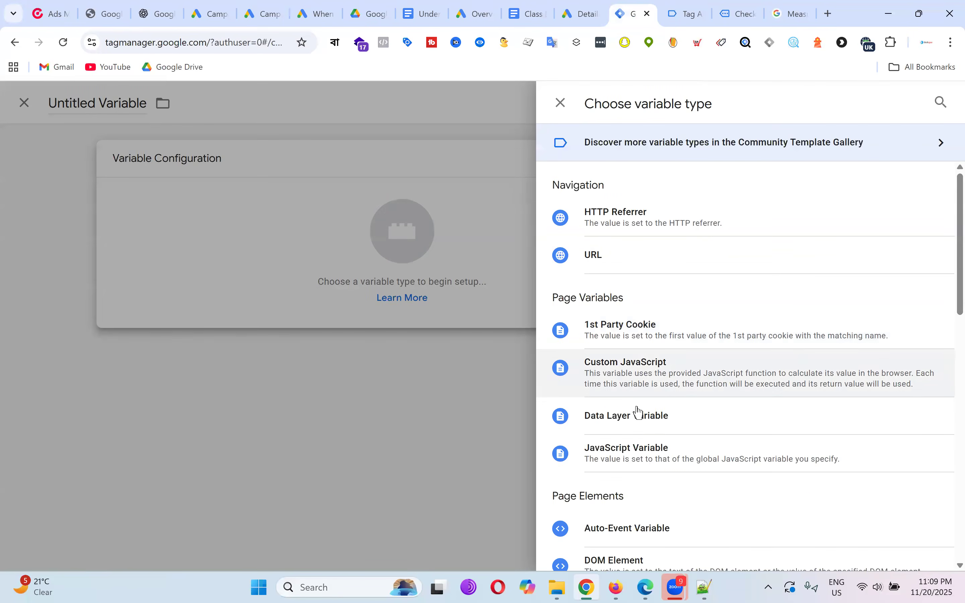
pyautogui.click(635, 426)
pyautogui.hotkey('ctrl', 'v')
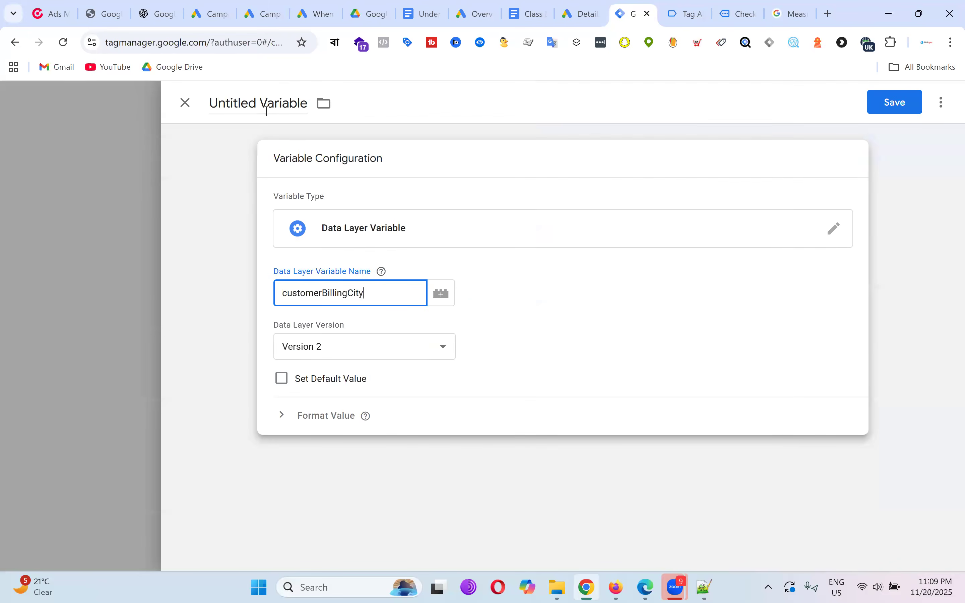
pyautogui.click(261, 103)
pyautogui.write('dlv - city')
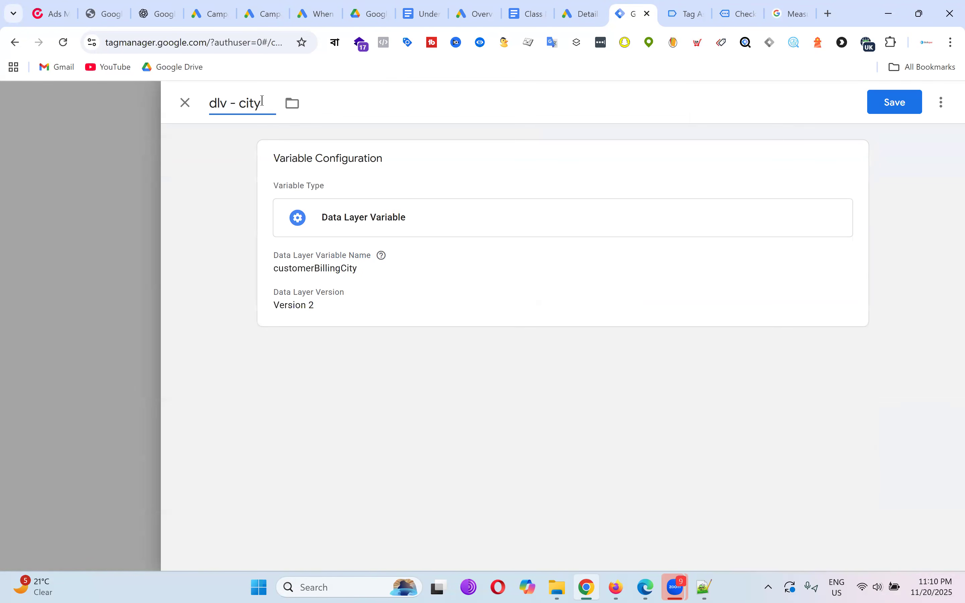
pyautogui.click(893, 107)
# Copy customerBillingState and set up a Data Layer Variable reading it, titled 'dlv - state'.
pyautogui.click(688, 14)
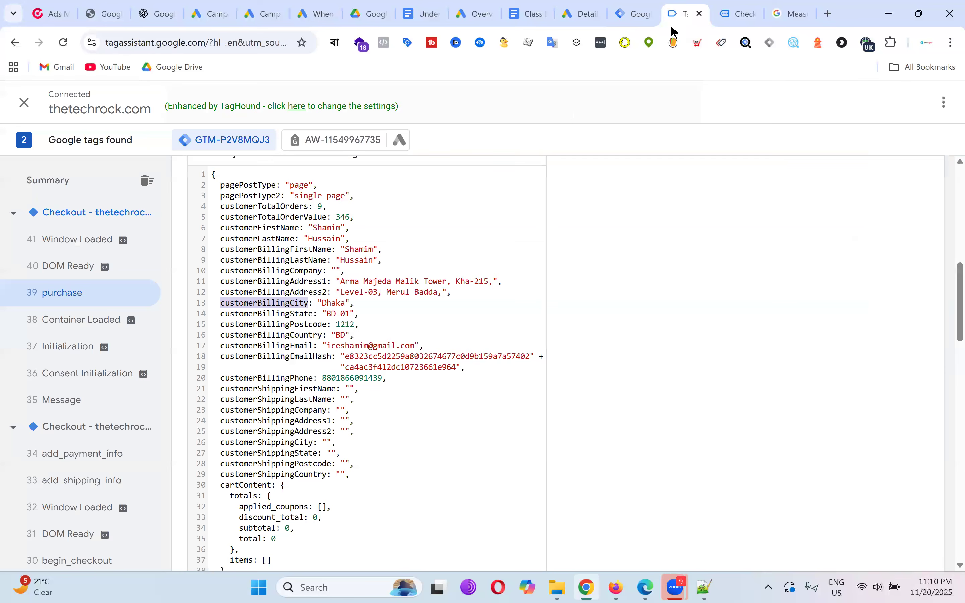
pyautogui.doubleClick(279, 312)
pyautogui.rightClick(279, 314)
pyautogui.click(327, 331)
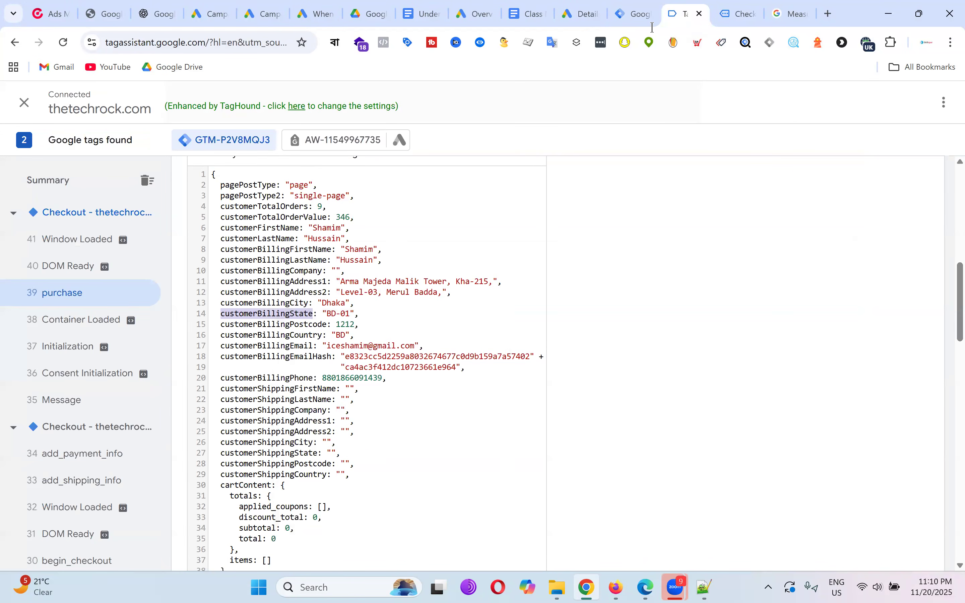
pyautogui.hotkey('ctrl', 'pageup')
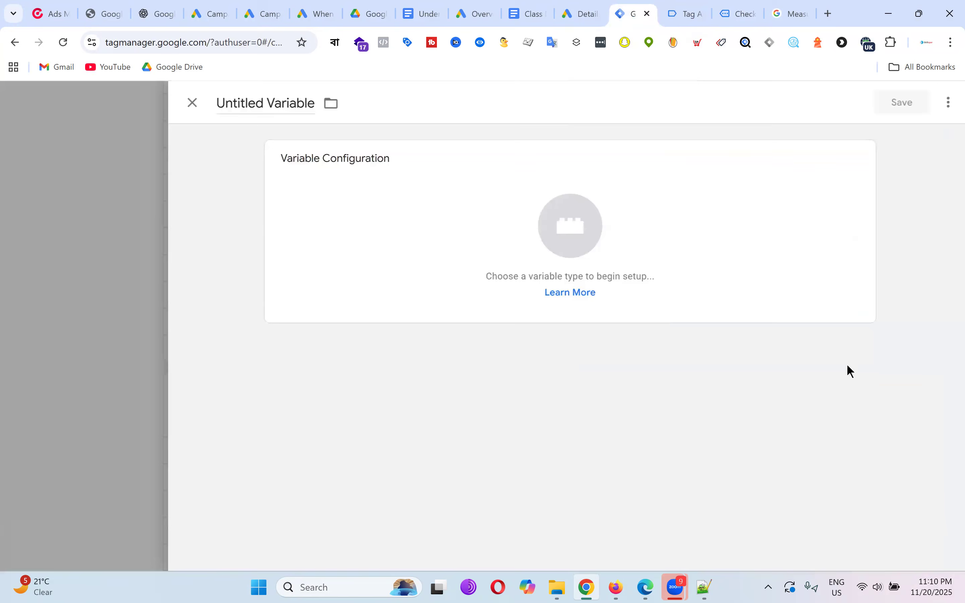
pyautogui.click(557, 244)
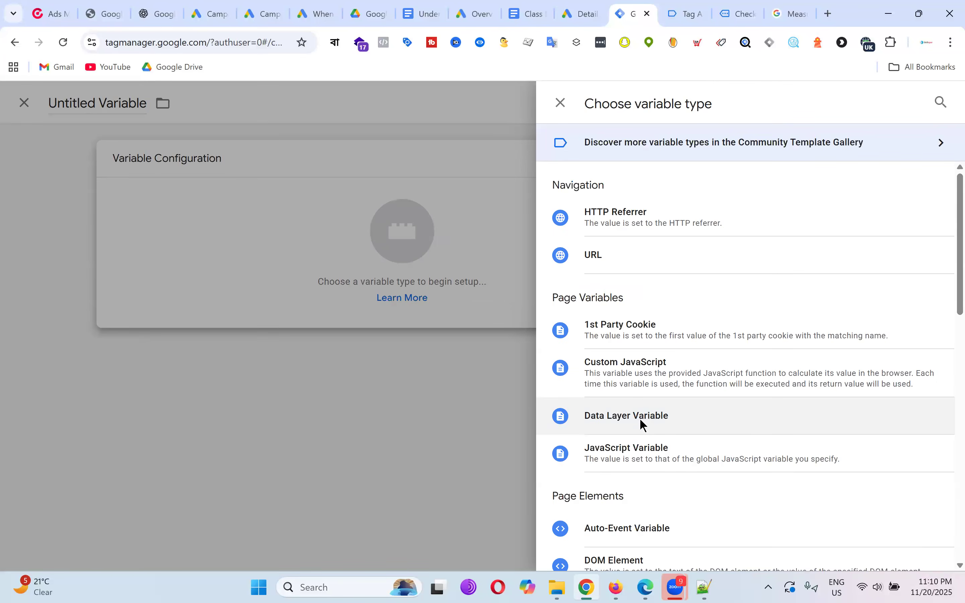
pyautogui.click(639, 423)
pyautogui.click(360, 294)
pyautogui.hotkey('ctrl', 'v')
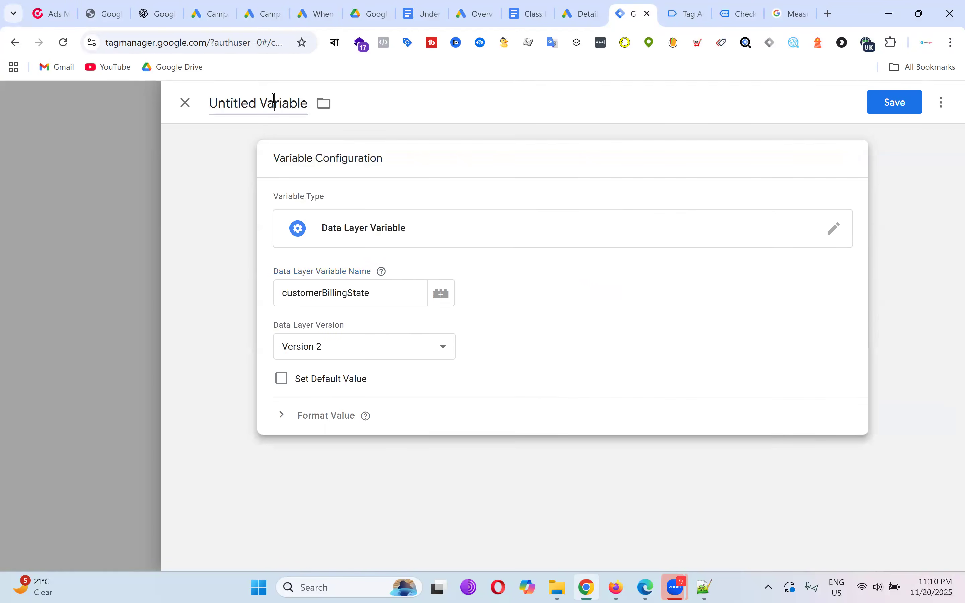
pyautogui.click(275, 101)
pyautogui.write('dlv - state')
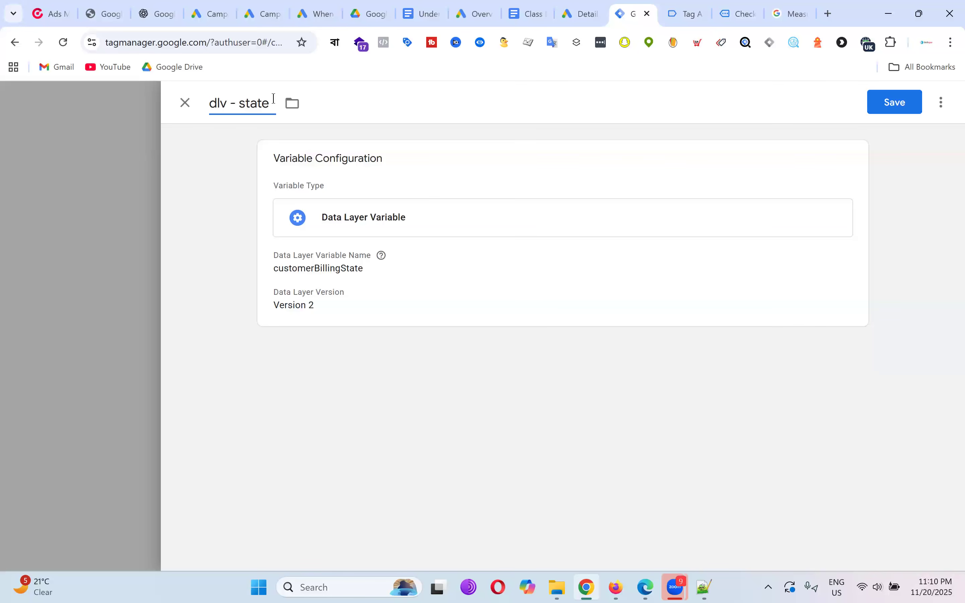
# Copy the customerBillingPostcode key name from the Tag Assistant data layer.
pyautogui.click(675, 19)
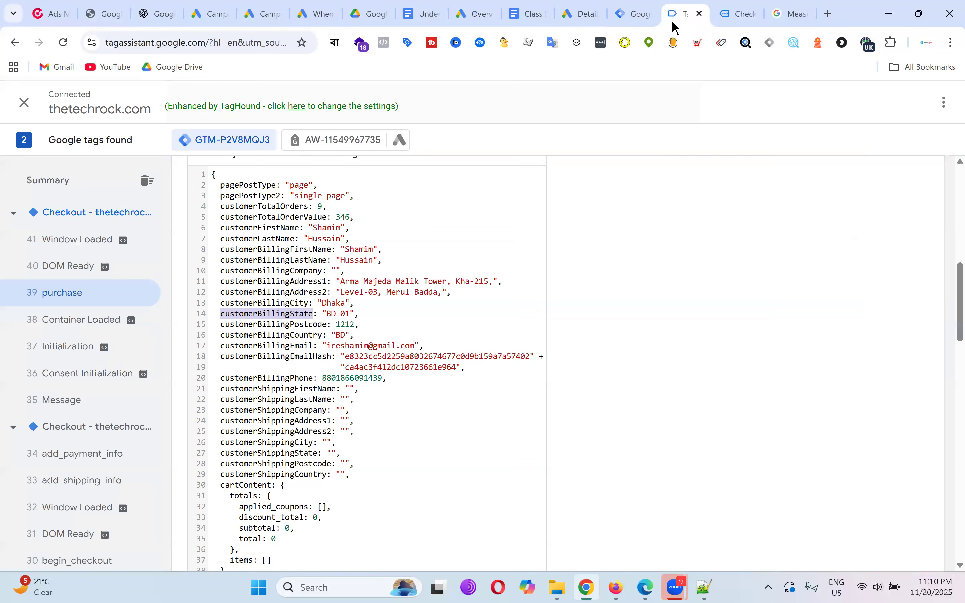
pyautogui.doubleClick(294, 325)
pyautogui.rightClick(291, 329)
pyautogui.click(351, 339)
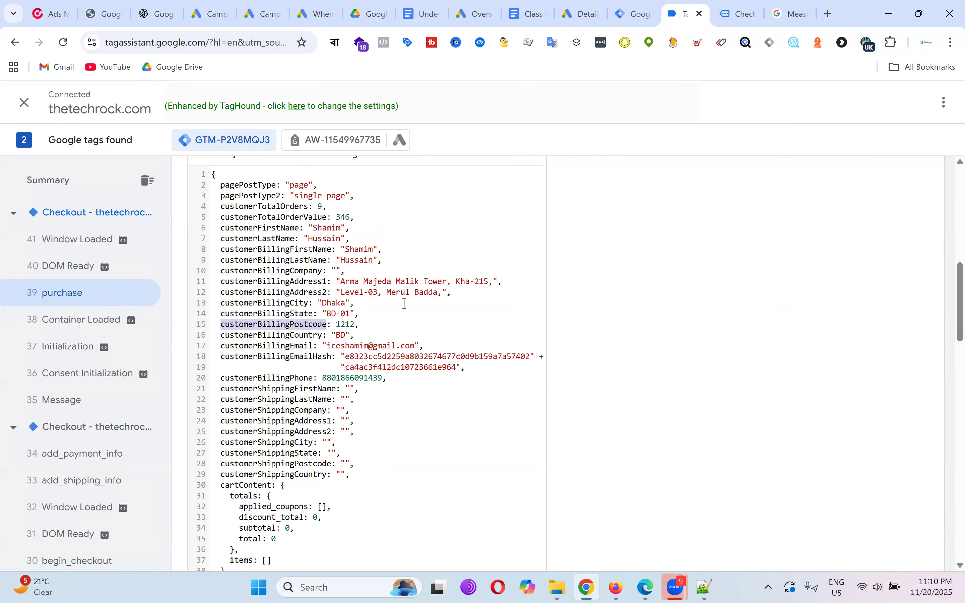
# Create a Data Layer Variable 'dlv - zip' with key customerBillingPostcode and save it.
pyautogui.click(644, 6)
pyautogui.click(898, 400)
pyautogui.click(548, 224)
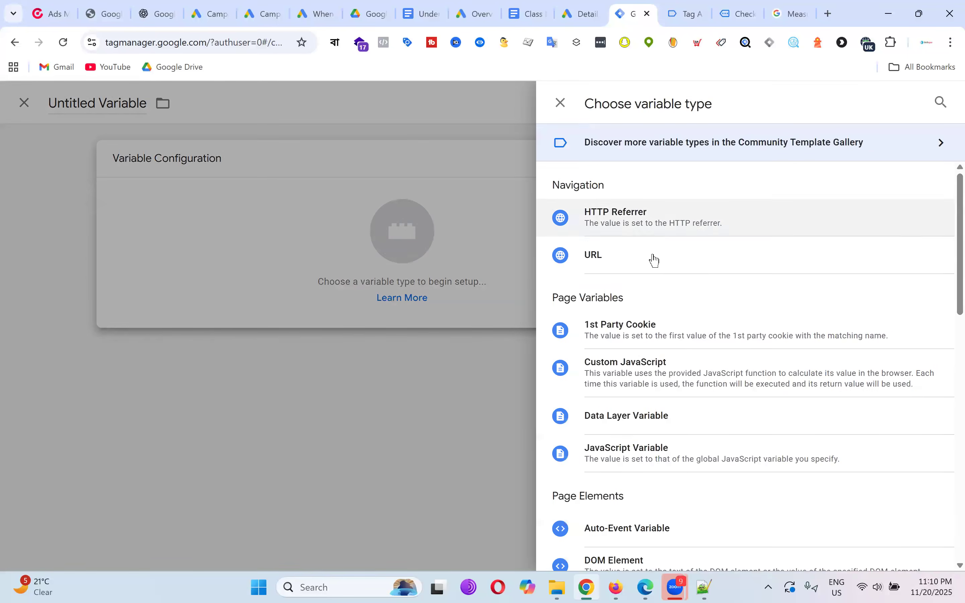
pyautogui.click(660, 418)
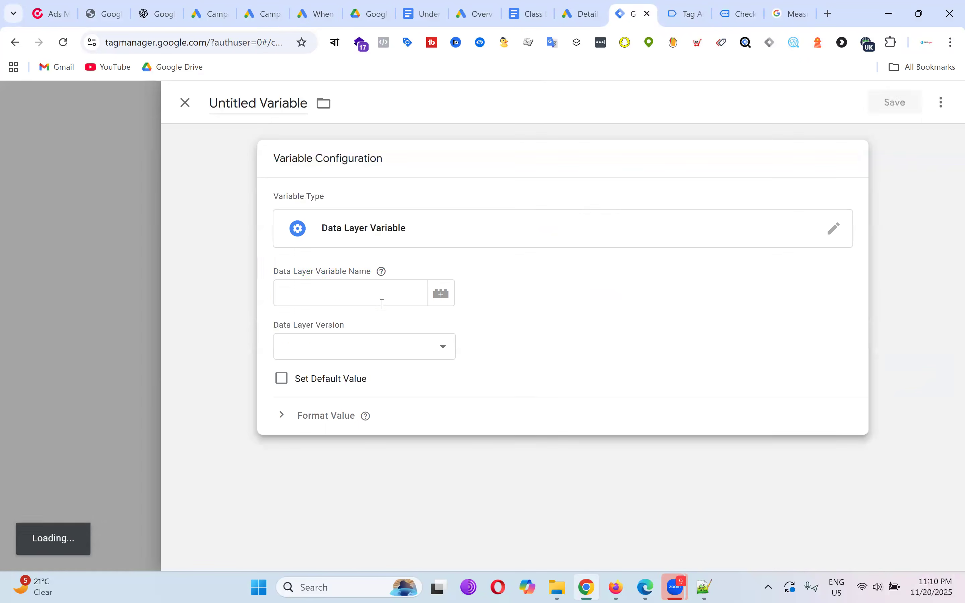
pyautogui.click(382, 304)
pyautogui.hotkey('ctrl', 'v')
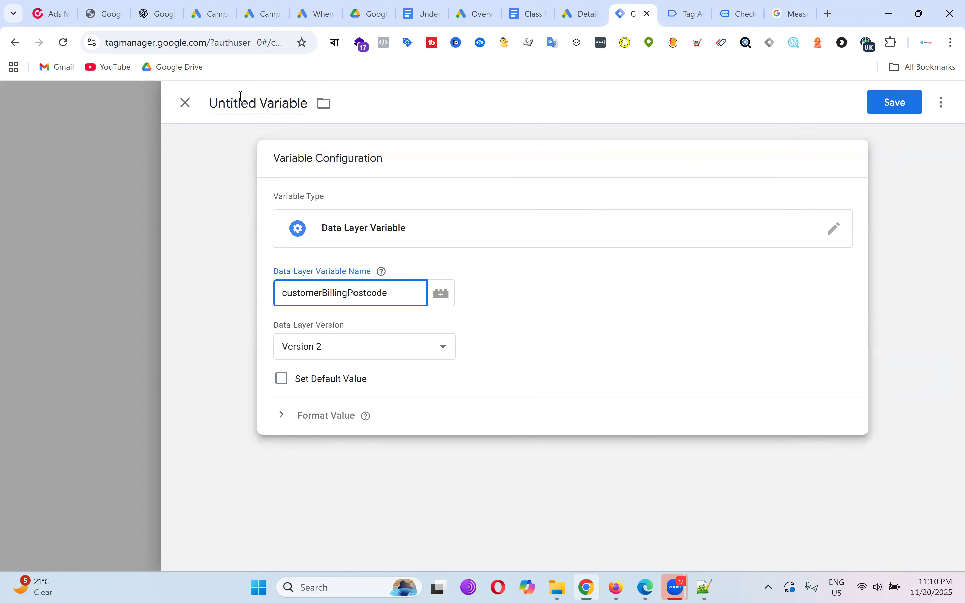
pyautogui.click(241, 97)
pyautogui.hotkey('ctrl', 'a')
pyautogui.write('dlv')
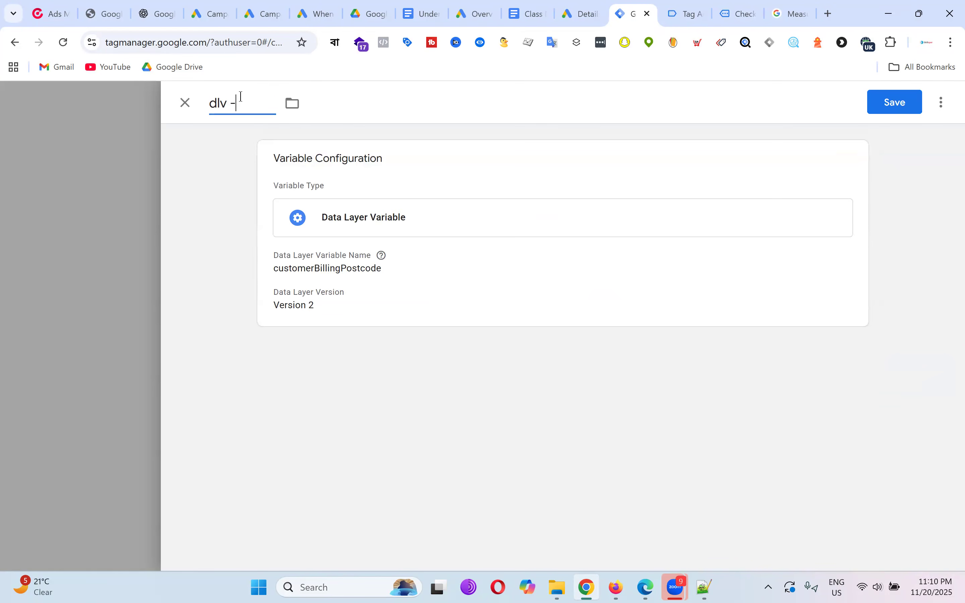
pyautogui.write(' - zip')
pyautogui.click(892, 104)
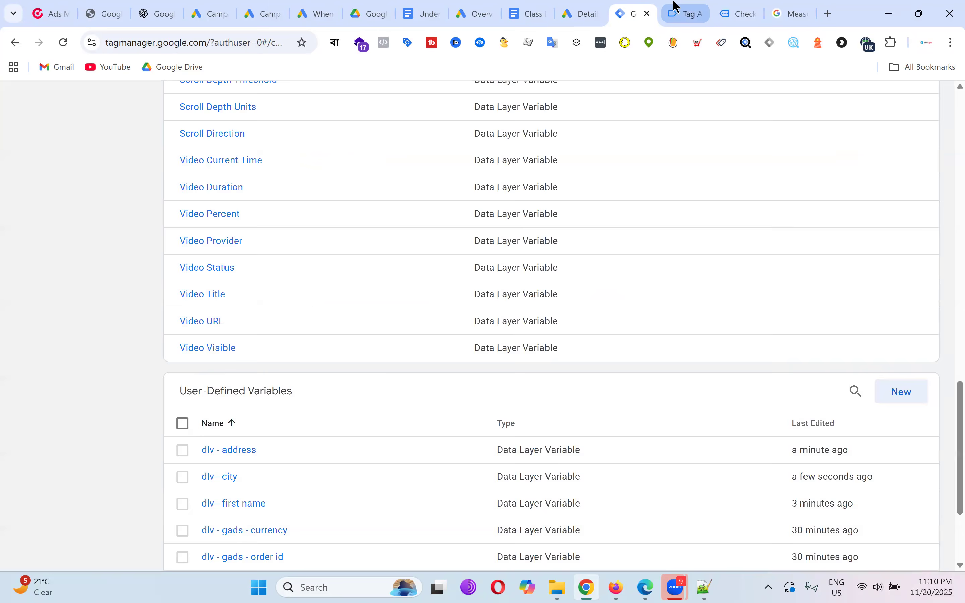
# Copy the customerBillingCountry key name from the Tag Assistant data layer.
pyautogui.click(677, 7)
pyautogui.doubleClick(289, 337)
pyautogui.rightClick(321, 351)
pyautogui.click(331, 358)
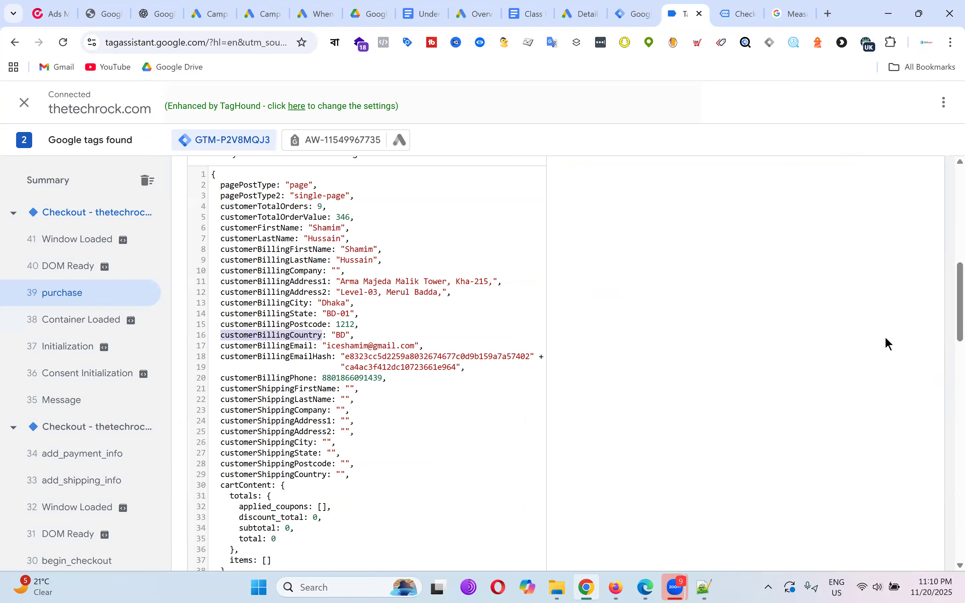
# Create a Data Layer Variable 'dlv - country' with key customerBillingCountry and save it.
pyautogui.hotkey('ctrl', 'shift', 'Tab')
pyautogui.click(897, 391)
pyautogui.click(582, 216)
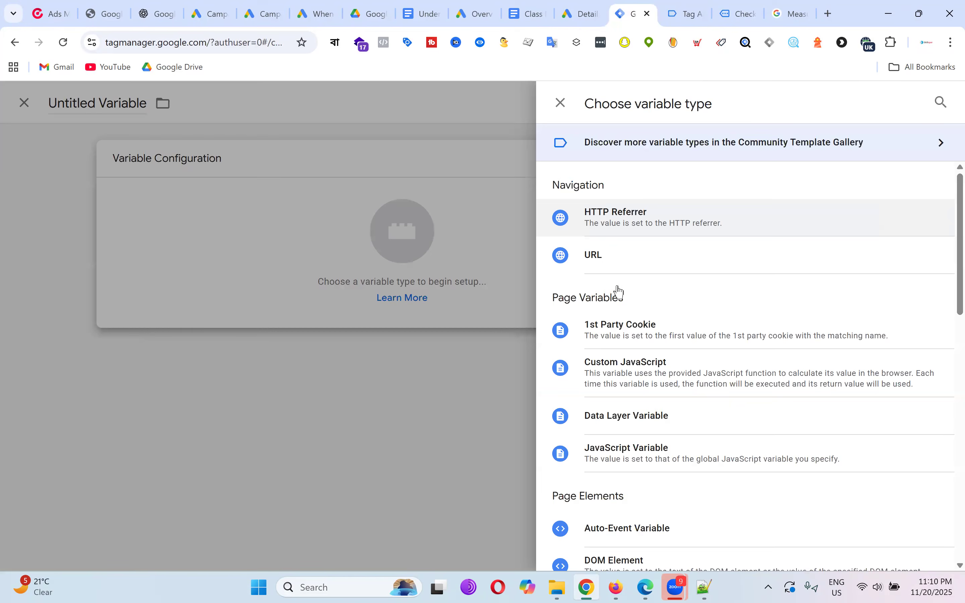
pyautogui.click(628, 418)
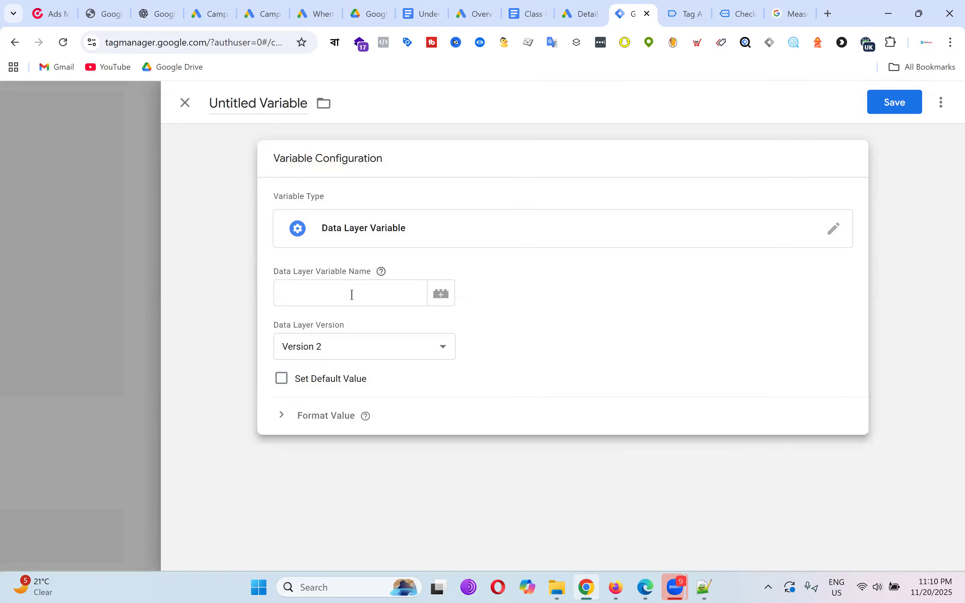
pyautogui.click(352, 294)
pyautogui.hotkey('ctrl', 'v')
pyautogui.click(263, 103)
pyautogui.write('d')
pyautogui.press('BackSpace')
pyautogui.write('dlv - country')
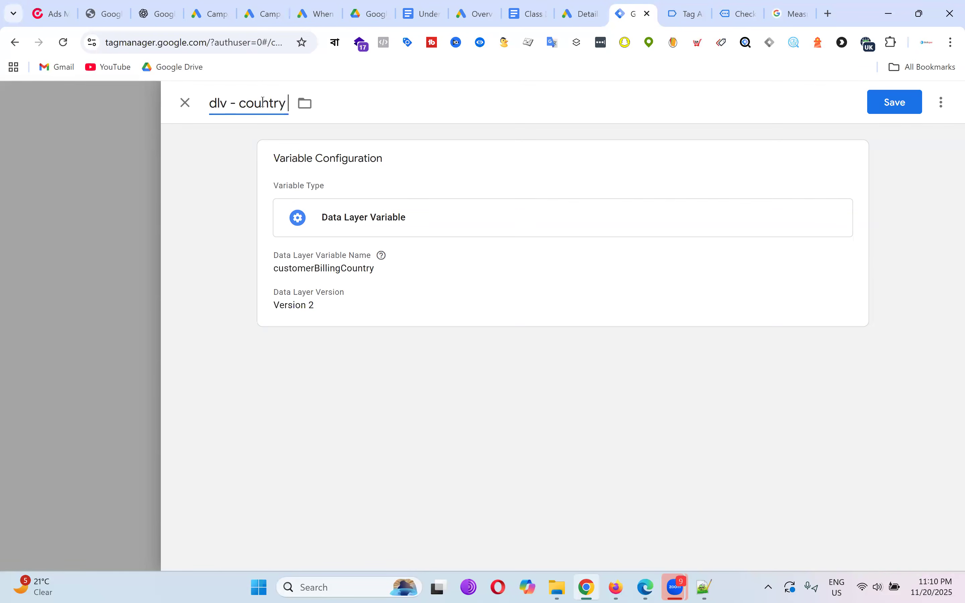
pyautogui.click(903, 105)
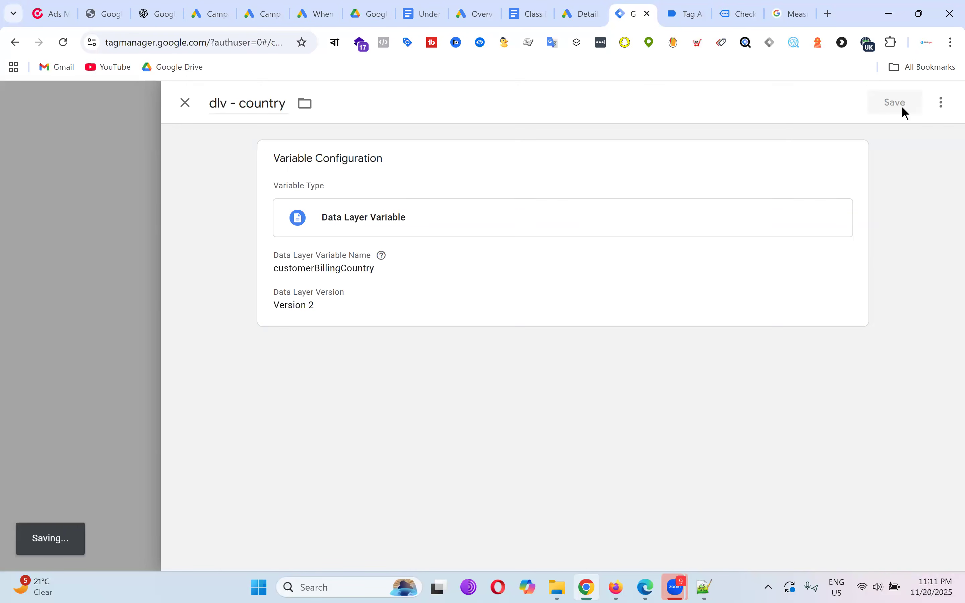
pyautogui.click(692, 11)
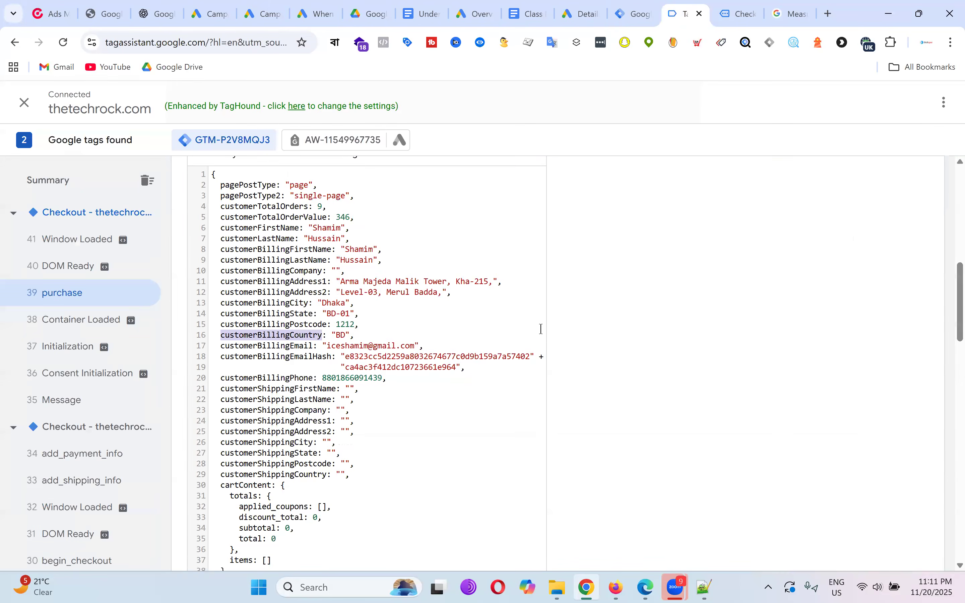
# Copy the customerBillingEmail key name from the Tag Assistant data layer.
pyautogui.doubleClick(296, 349)
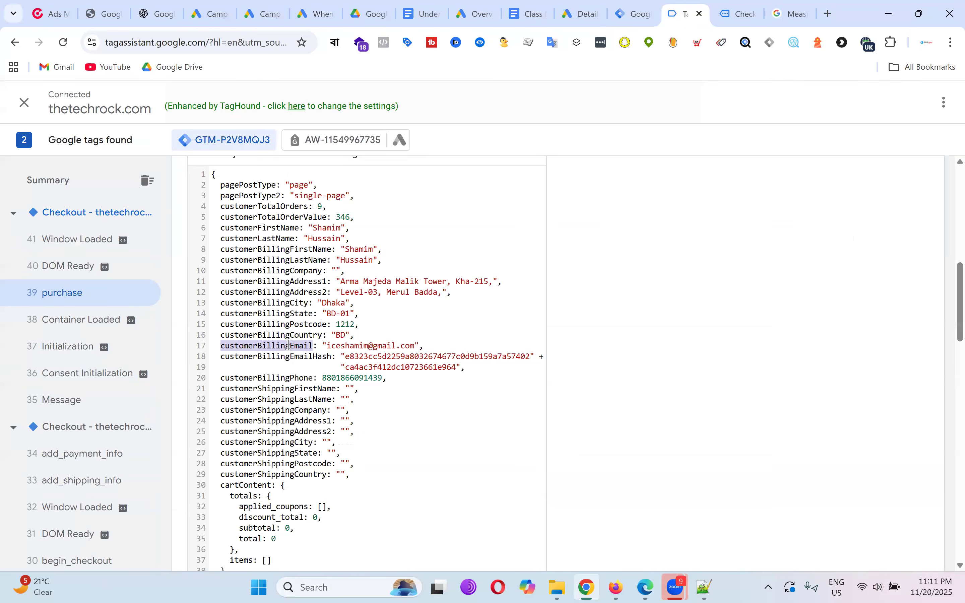
pyautogui.rightClick(296, 349)
pyautogui.click(327, 364)
# Create a Data Layer Variable 'dlv - email' with key customerBillingEmail and save it.
pyautogui.click(634, 14)
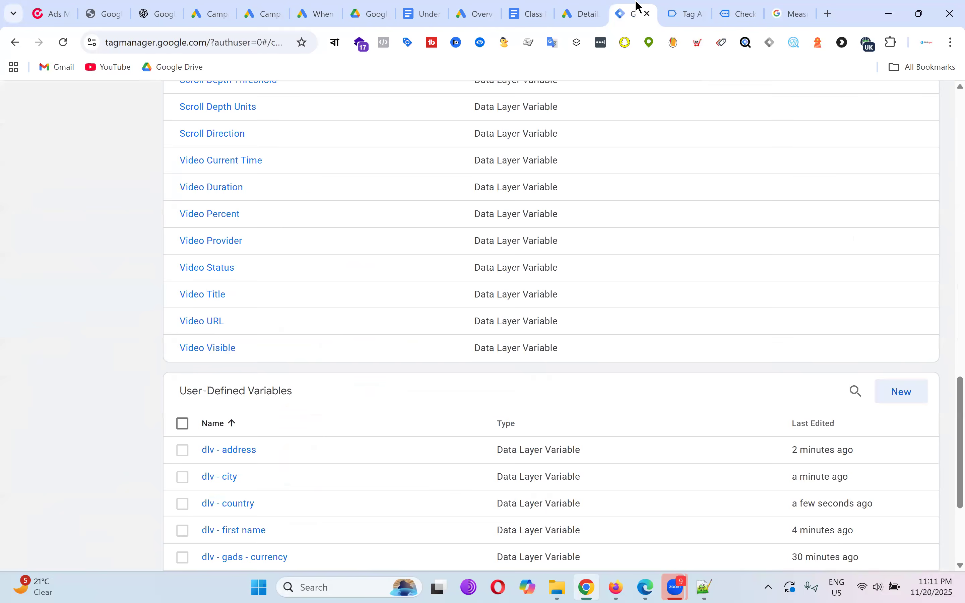
pyautogui.click(915, 398)
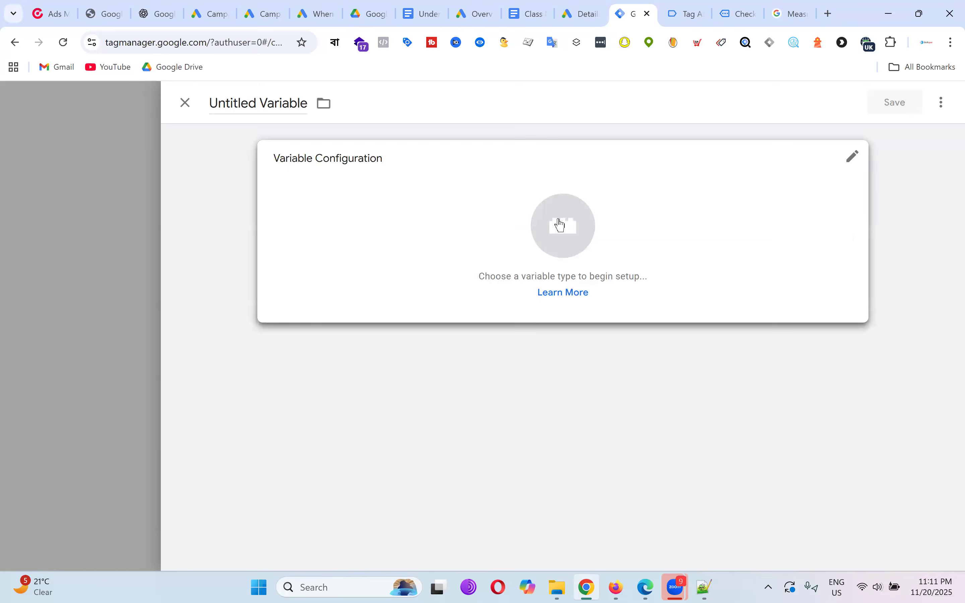
pyautogui.click(556, 222)
pyautogui.click(618, 405)
pyautogui.hotkey('ctrl', 'v')
pyautogui.click(263, 108)
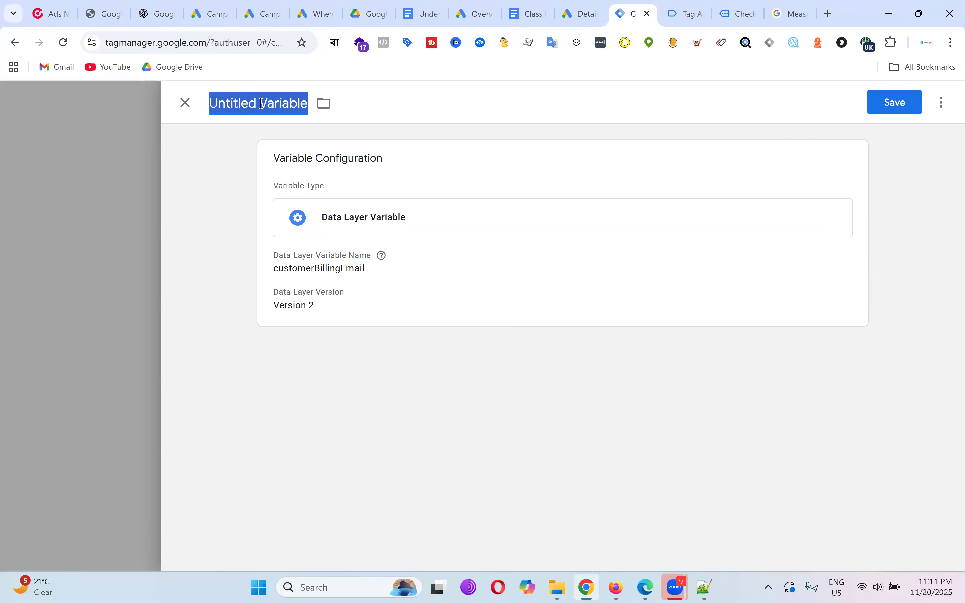
pyautogui.write('dlv')
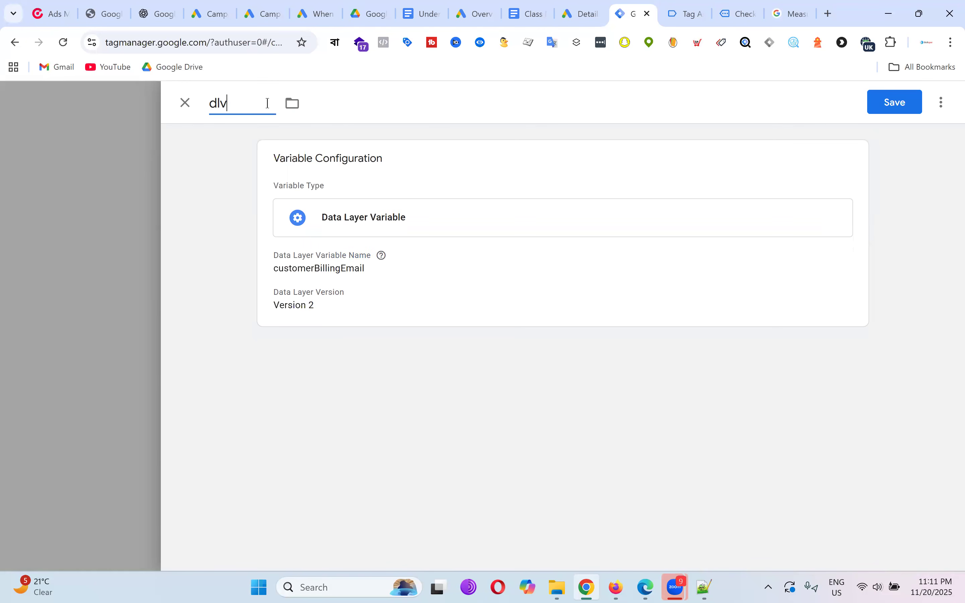
pyautogui.write(' - email')
pyautogui.click(877, 103)
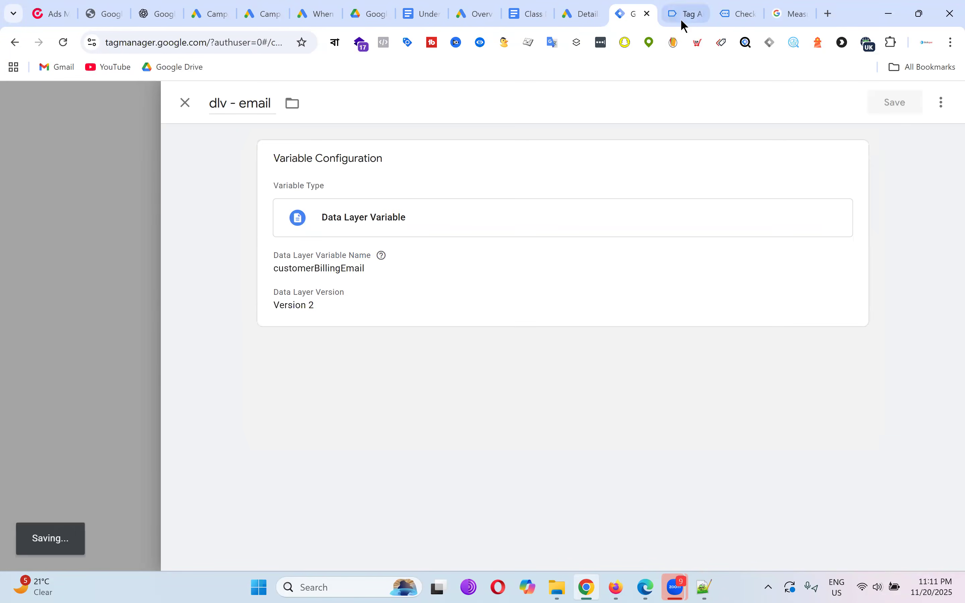
pyautogui.click(689, 19)
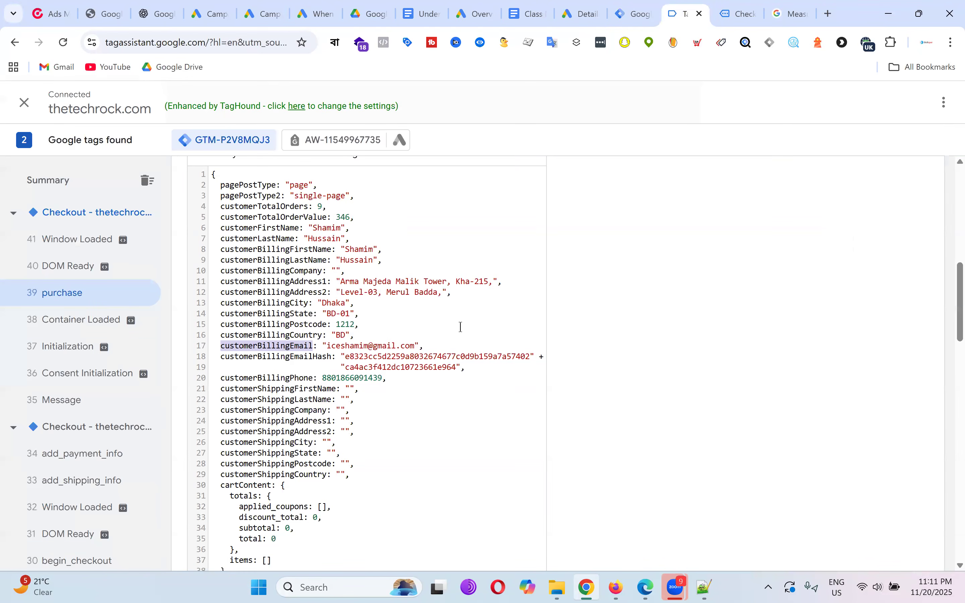
# Copy the customerBillingPhone key name from the Tag Assistant data layer.
pyautogui.doubleClick(292, 379)
pyautogui.rightClick(292, 379)
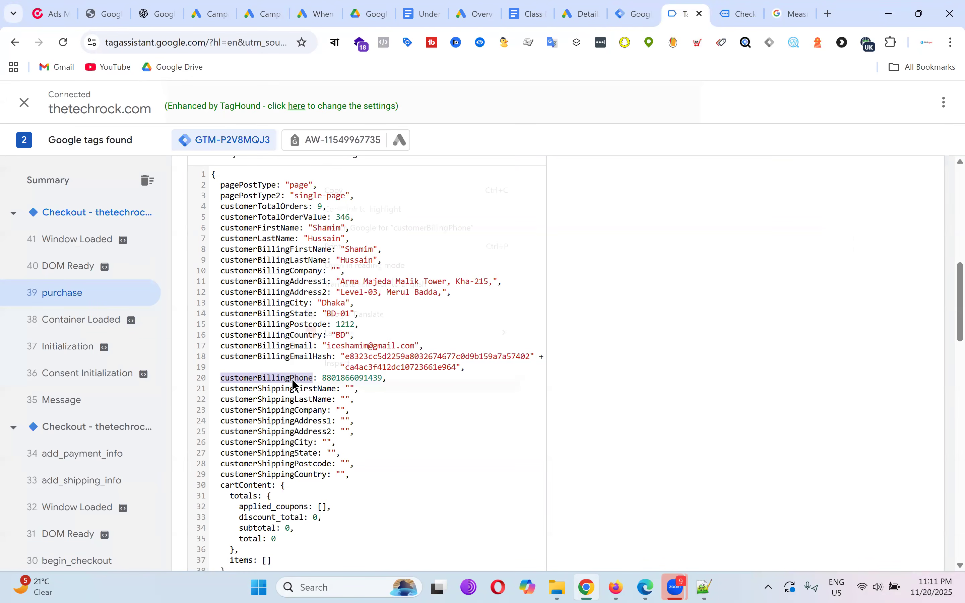
pyautogui.click(350, 191)
pyautogui.scroll(-2, 367, 359)
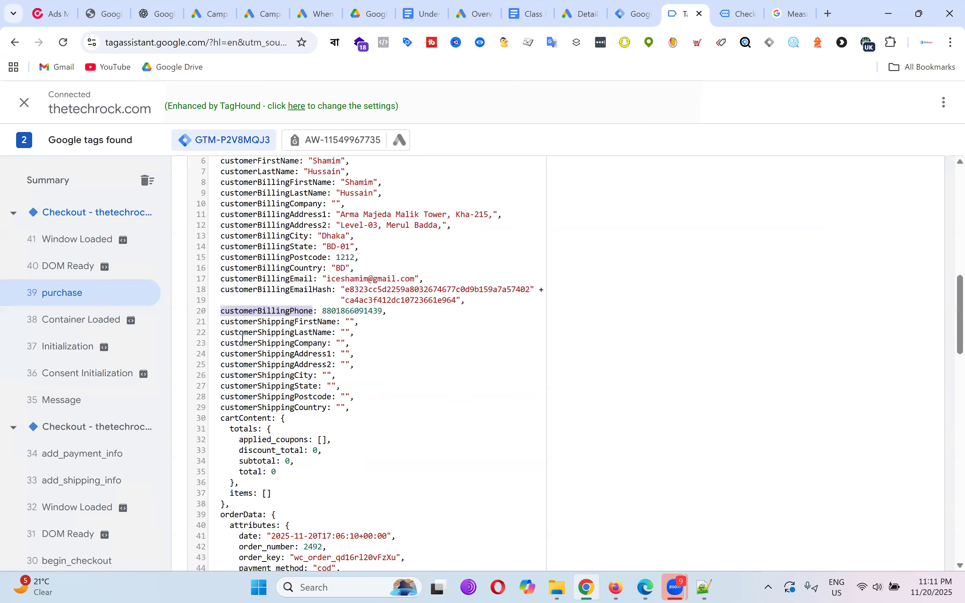
pyautogui.moveTo(221, 323); pyautogui.dragTo(380, 422)
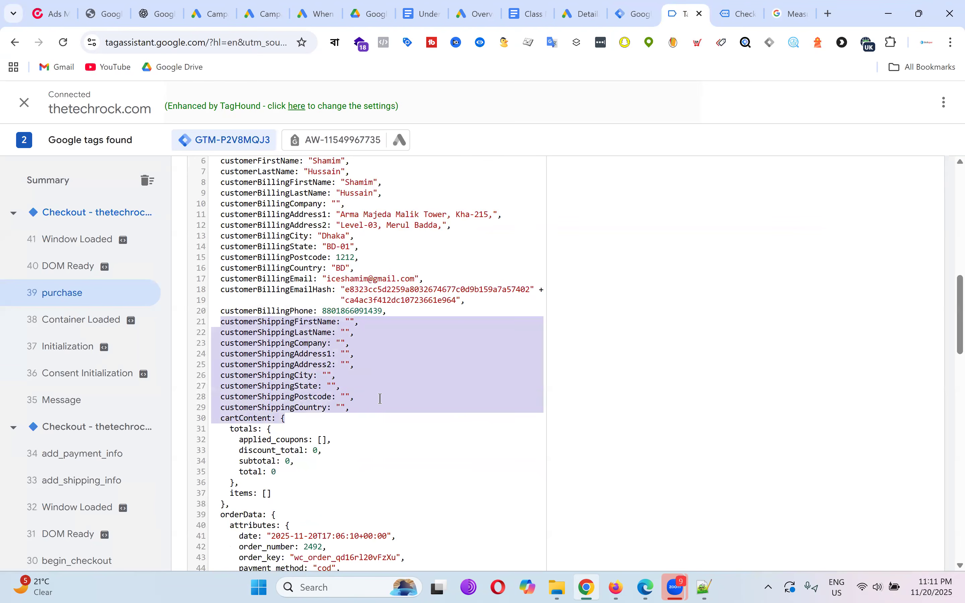
pyautogui.click(380, 384)
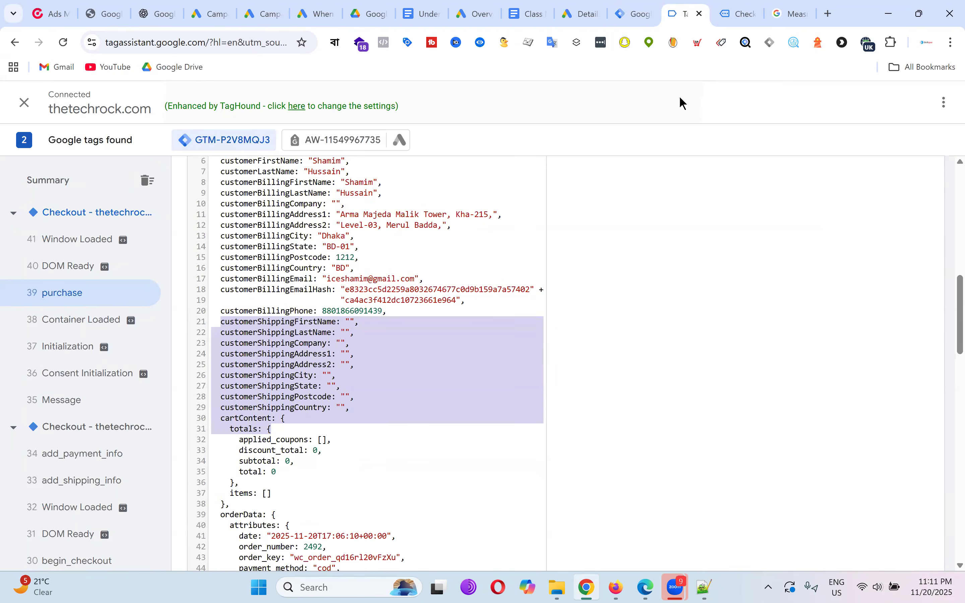
# Create a Data Layer Variable 'dlv - phone' with key customerBillingPhone and save it.
pyautogui.click(637, 14)
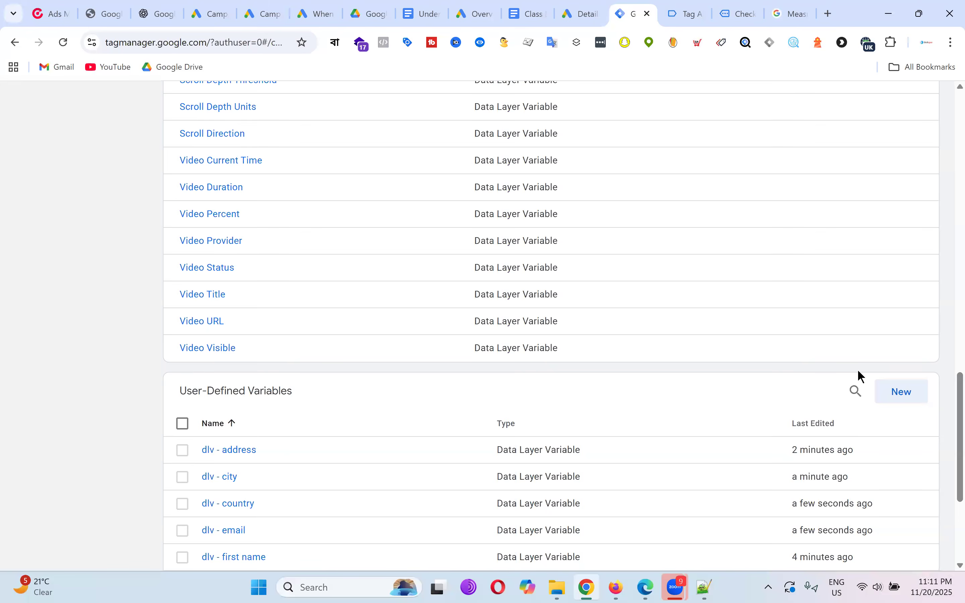
pyautogui.click(901, 392)
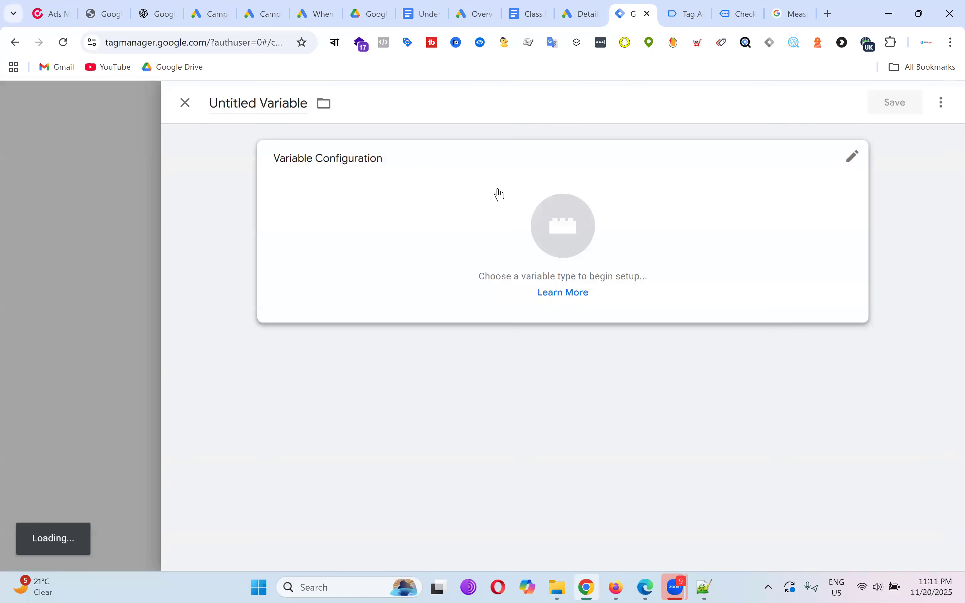
pyautogui.click(498, 194)
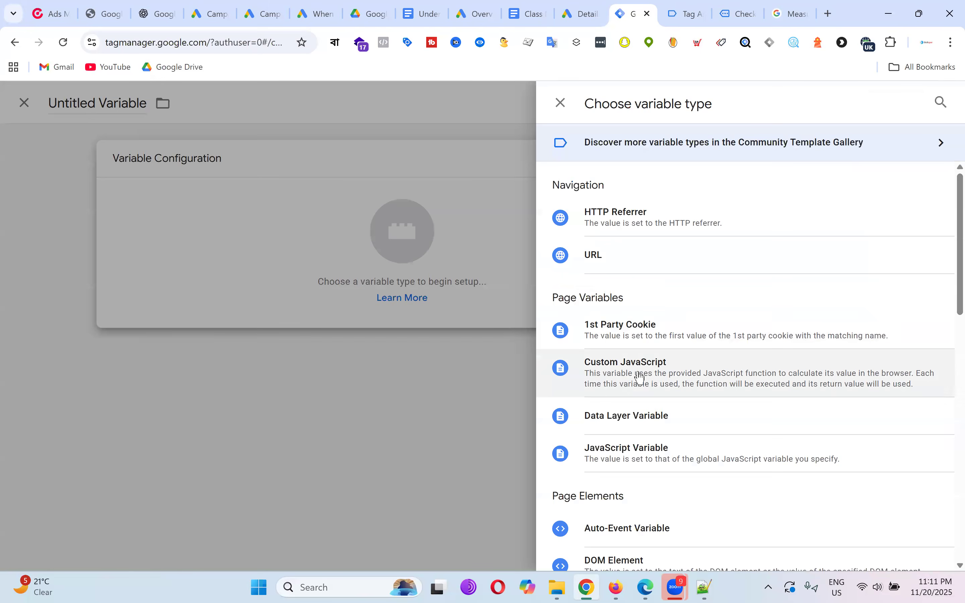
pyautogui.click(633, 416)
pyautogui.click(362, 296)
pyautogui.hotkey('ctrl', 'v')
pyautogui.click(262, 100)
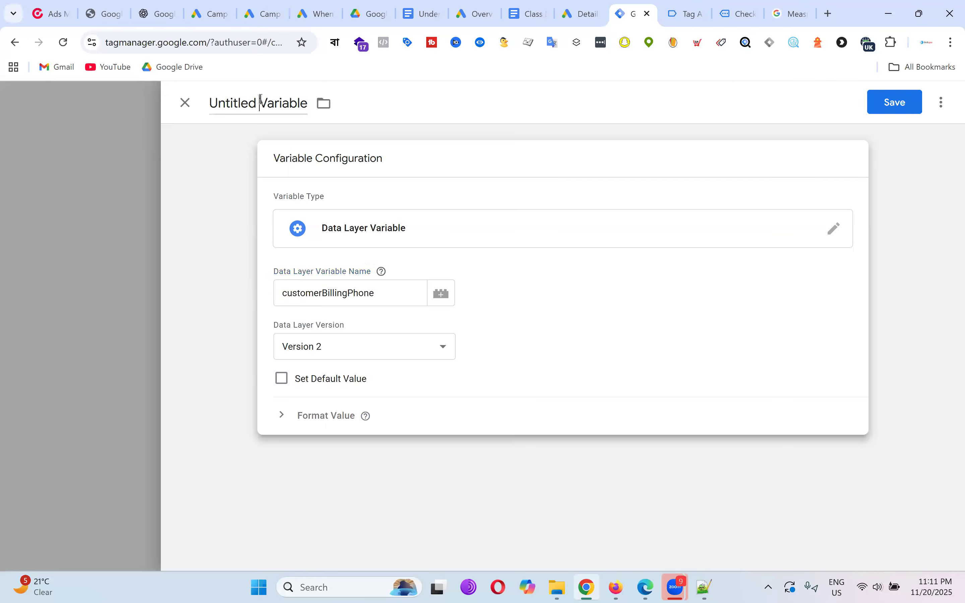
pyautogui.write('dlv')
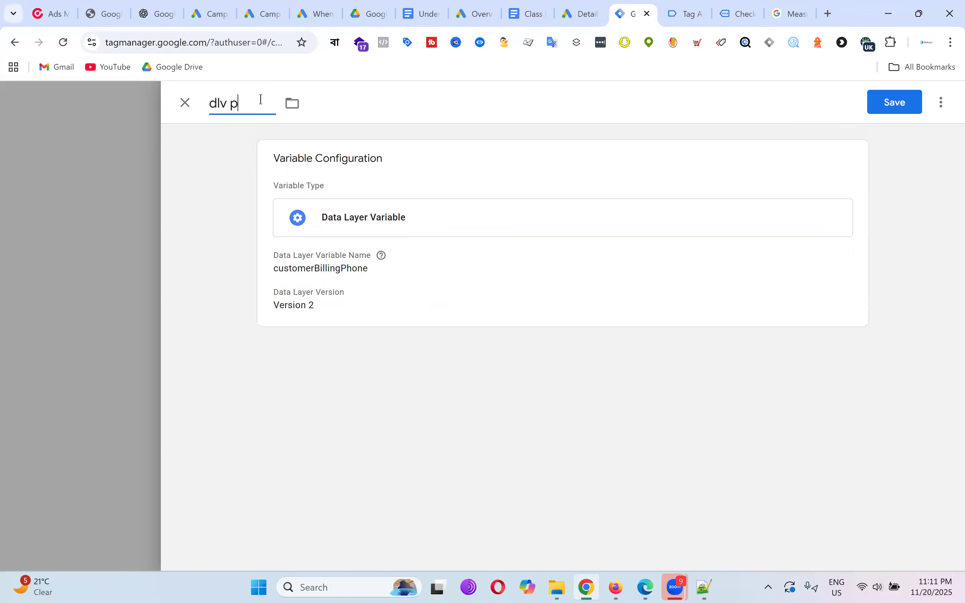
pyautogui.write(' - phone')
pyautogui.click(896, 105)
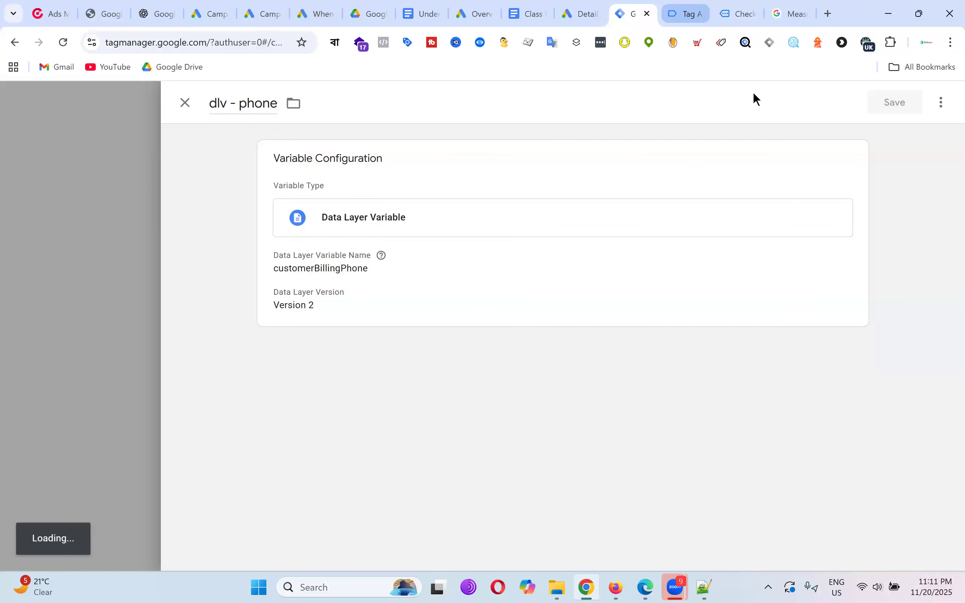
# Create a new tag of type Google Ads User-provided Data Event from the Tags list.
pyautogui.scroll(15, 579, 240)
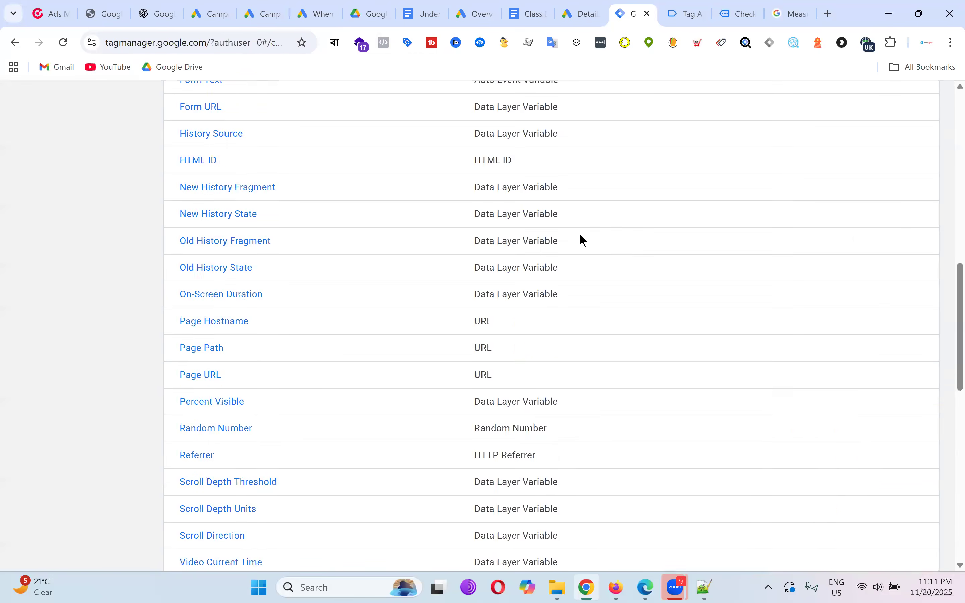
pyautogui.click(60, 276)
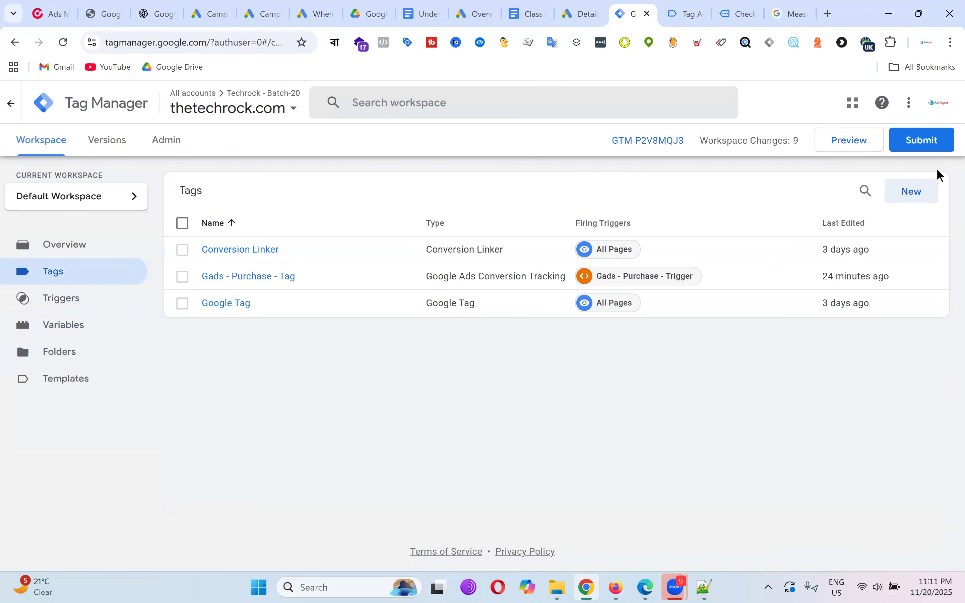
pyautogui.click(917, 194)
pyautogui.click(570, 234)
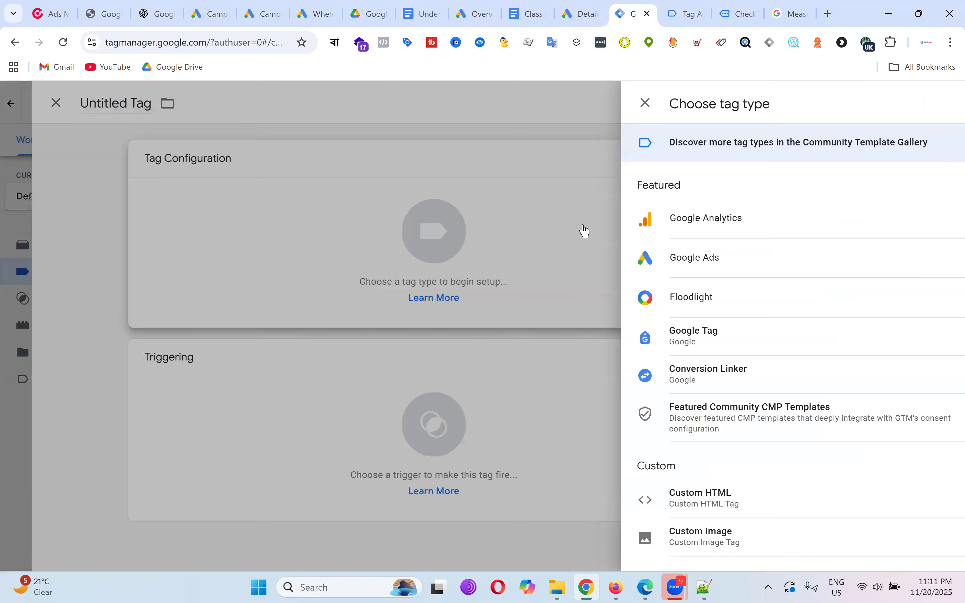
pyautogui.click(684, 272)
pyautogui.click(716, 385)
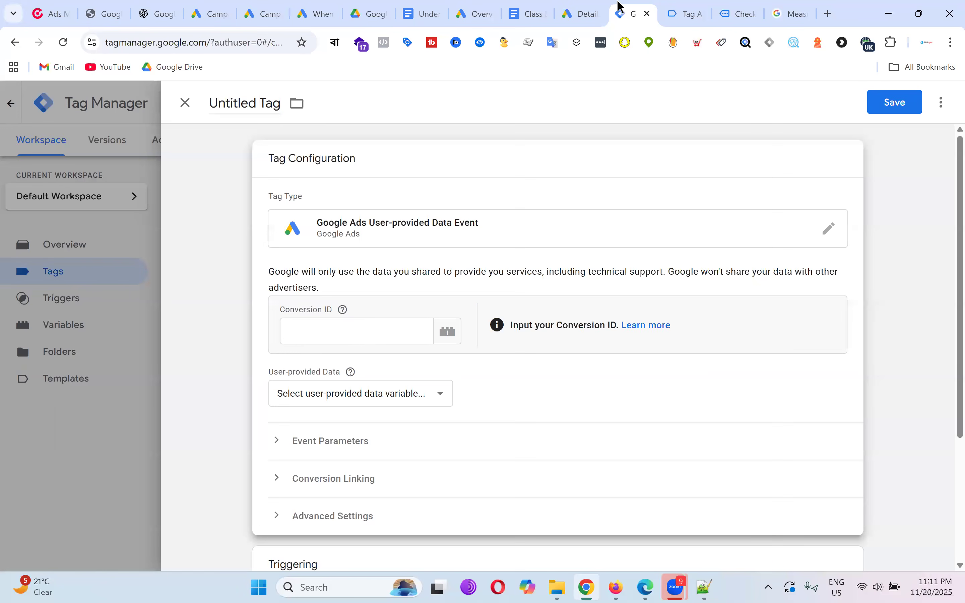
pyautogui.click(589, 6)
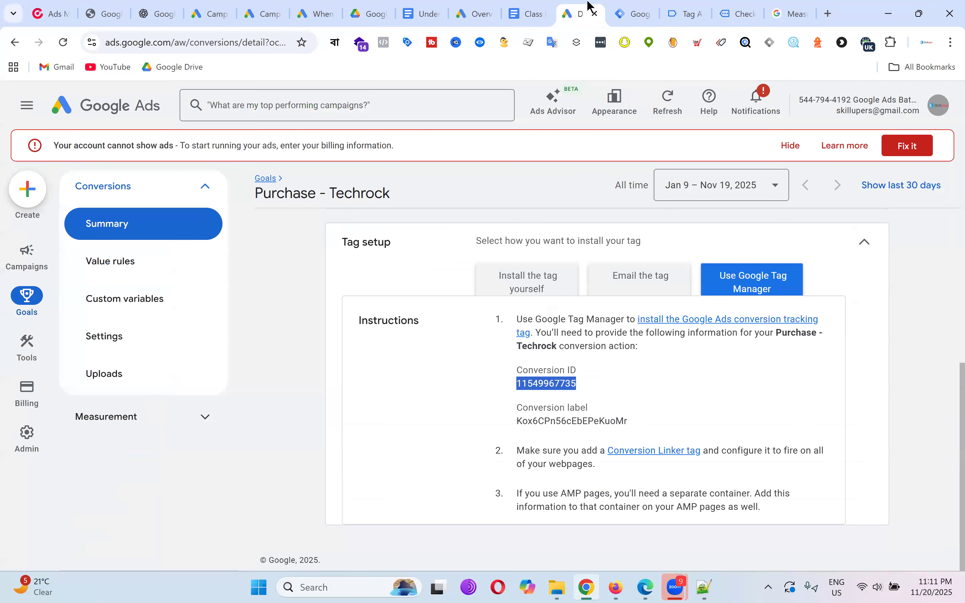
# Open Purchase - Techrock's Tag Manager setup instructions in Google Ads and copy its conversion ID.
pyautogui.click(154, 236)
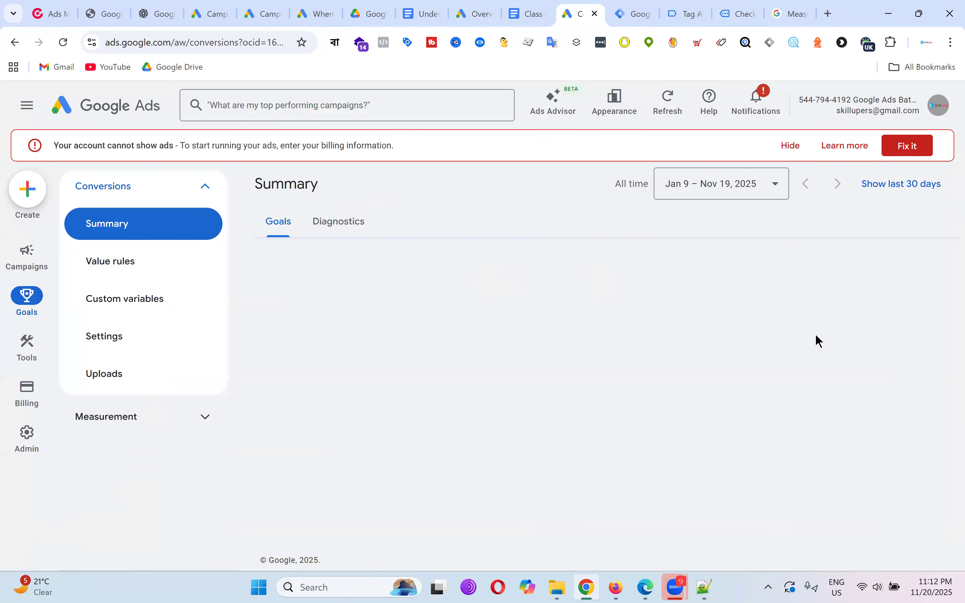
pyautogui.scroll(-10, 805, 323)
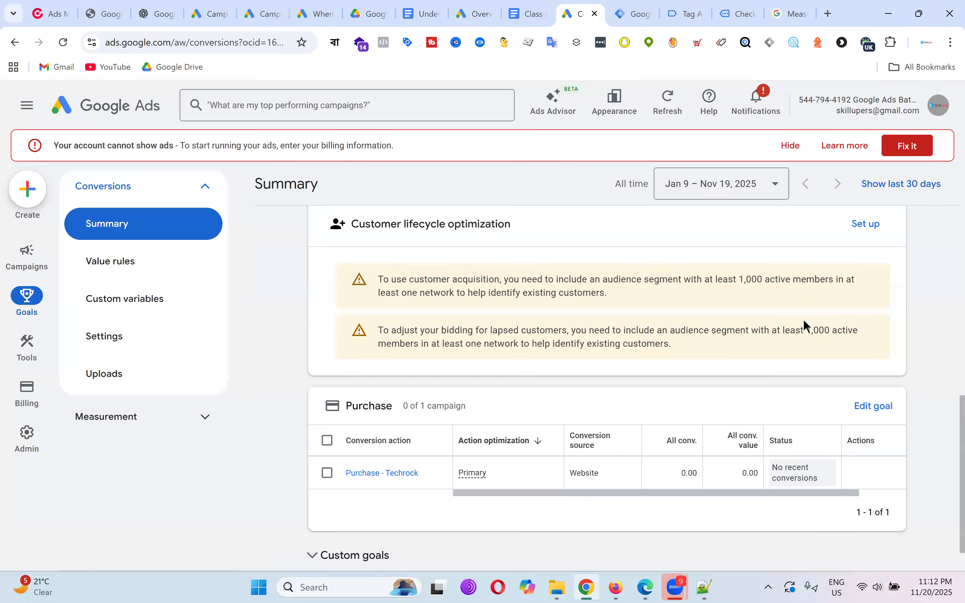
pyautogui.click(390, 475)
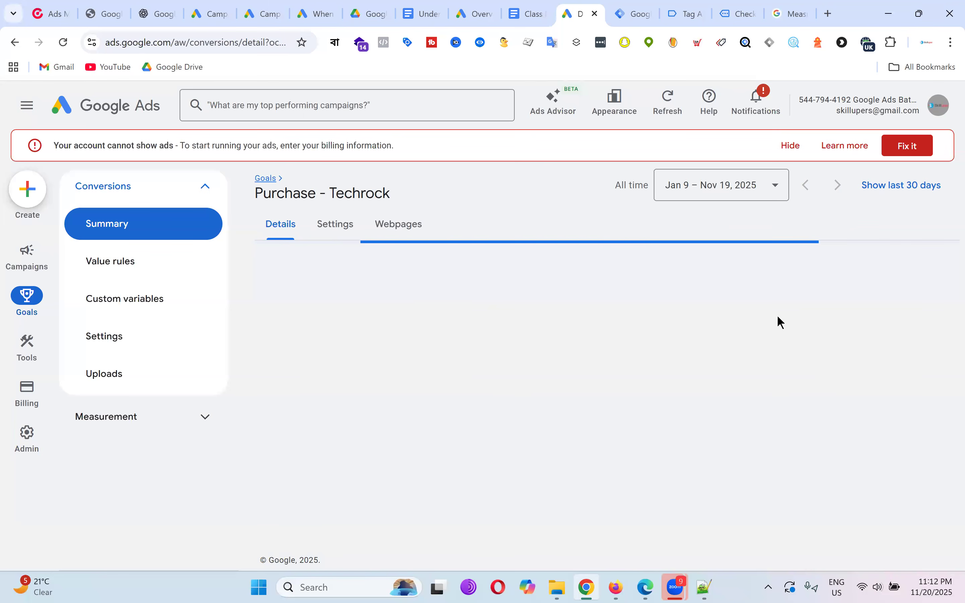
pyautogui.scroll(-3, 830, 339)
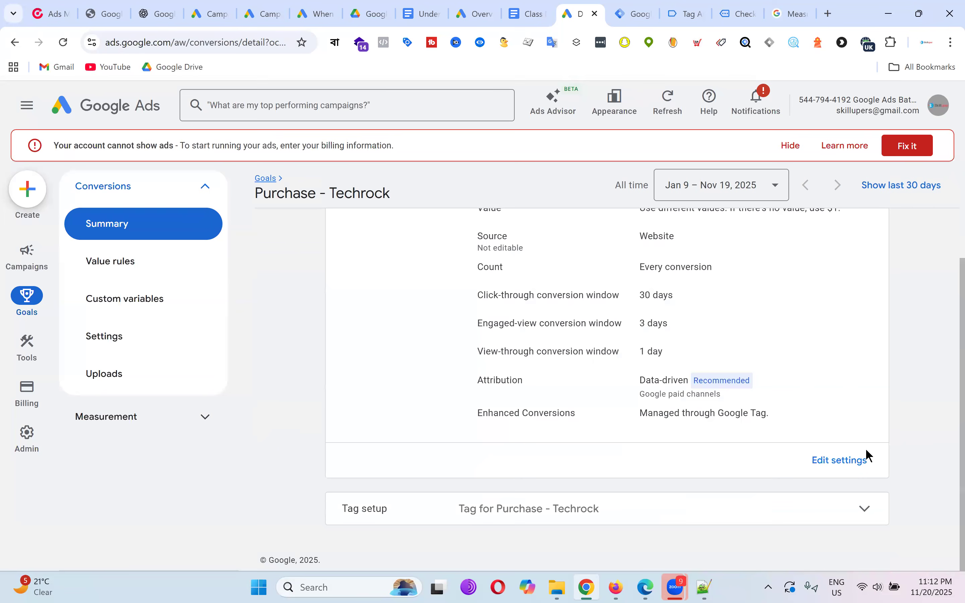
pyautogui.click(677, 525)
pyautogui.scroll(-3, 830, 372)
pyautogui.click(792, 419)
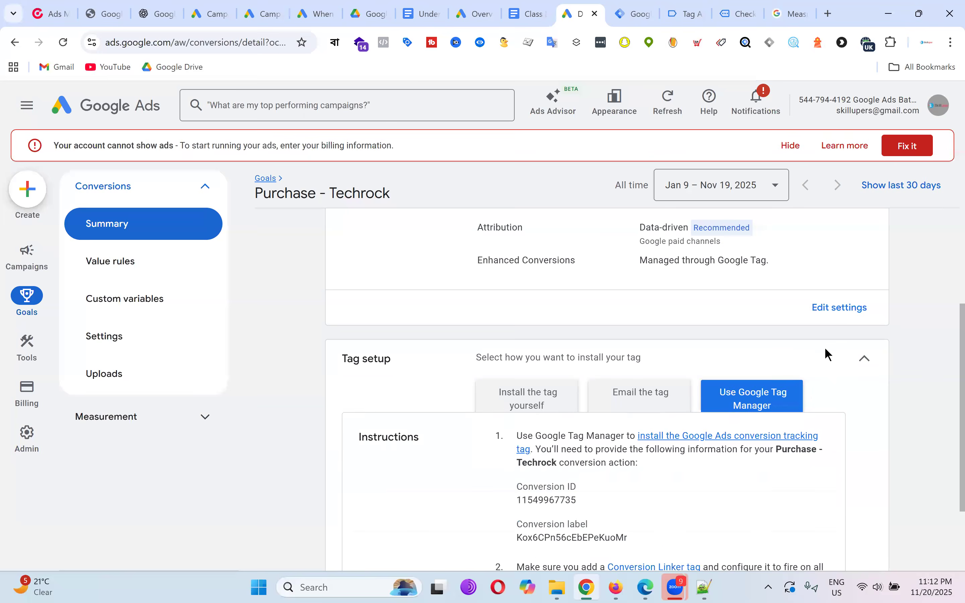
pyautogui.scroll(-3, 825, 349)
pyautogui.doubleClick(552, 383)
pyautogui.hotkey('ctrl', 'c')
pyautogui.rightClick(556, 383)
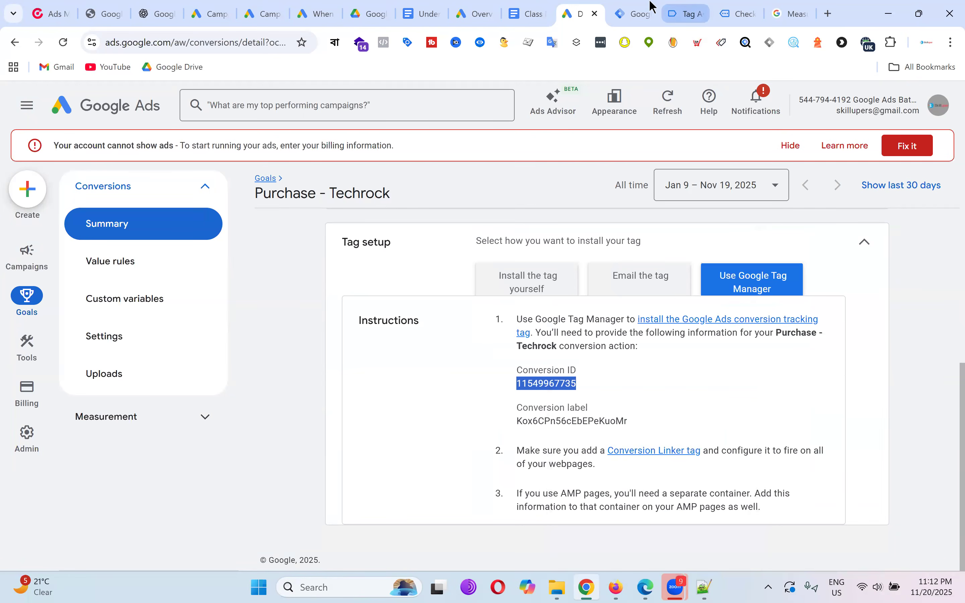
pyautogui.click(638, 15)
# Paste the conversion ID into the tag and start a new User-Provided Data variable.
pyautogui.click(378, 337)
pyautogui.hotkey('ctrl', 'v')
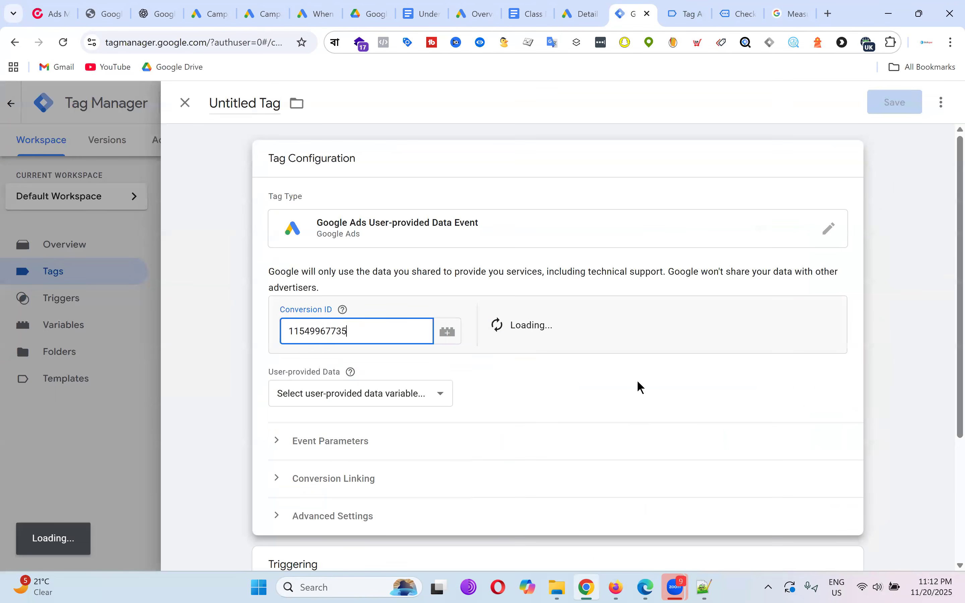
pyautogui.click(398, 402)
pyautogui.click(369, 450)
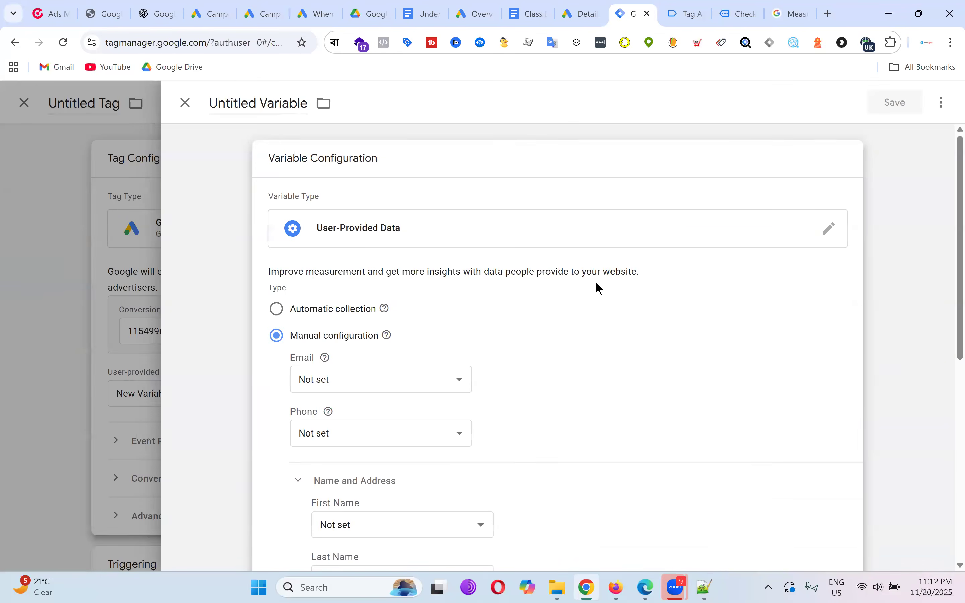
pyautogui.scroll(-4, 596, 281)
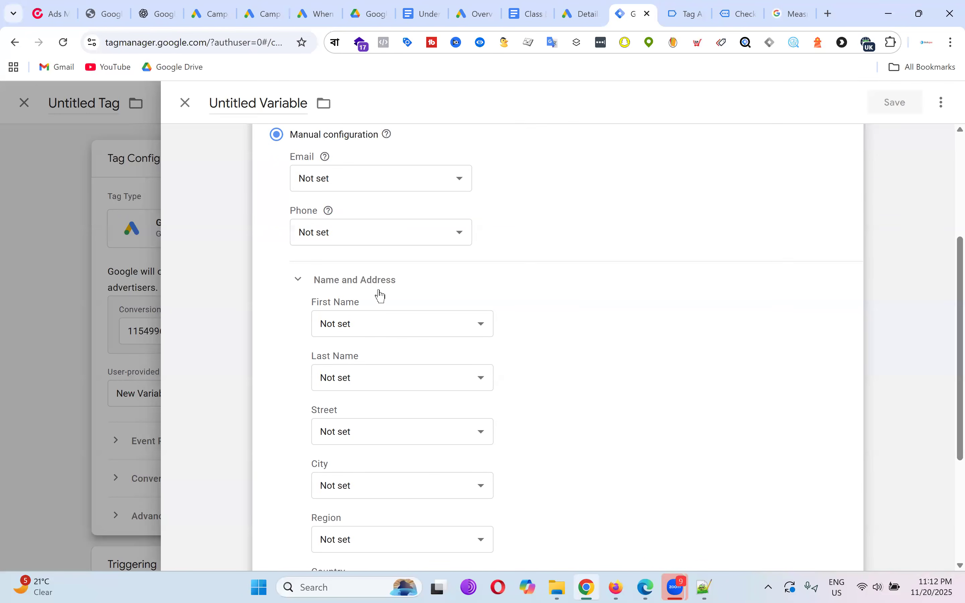
pyautogui.scroll(3, 399, 325)
# Map Email, Phone, First Name and Last Name to dlv - email, phone, first name, last name.
pyautogui.click(387, 315)
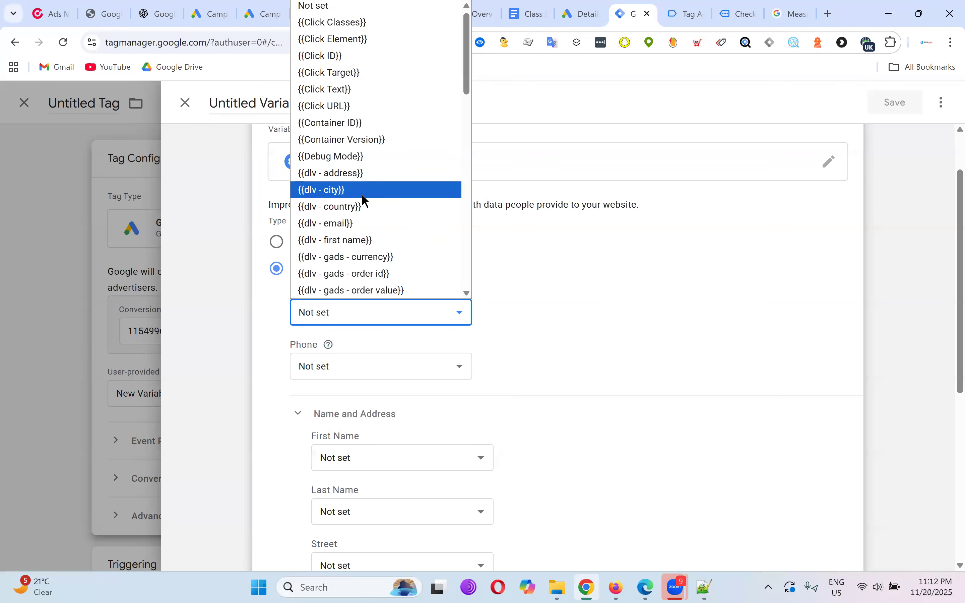
pyautogui.click(358, 223)
pyautogui.scroll(-2, 599, 319)
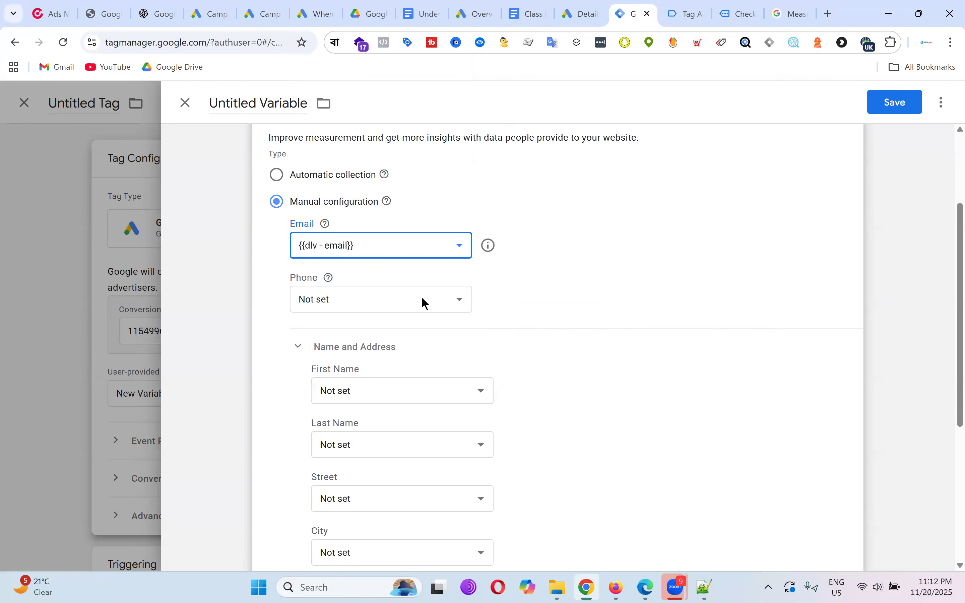
pyautogui.click(422, 299)
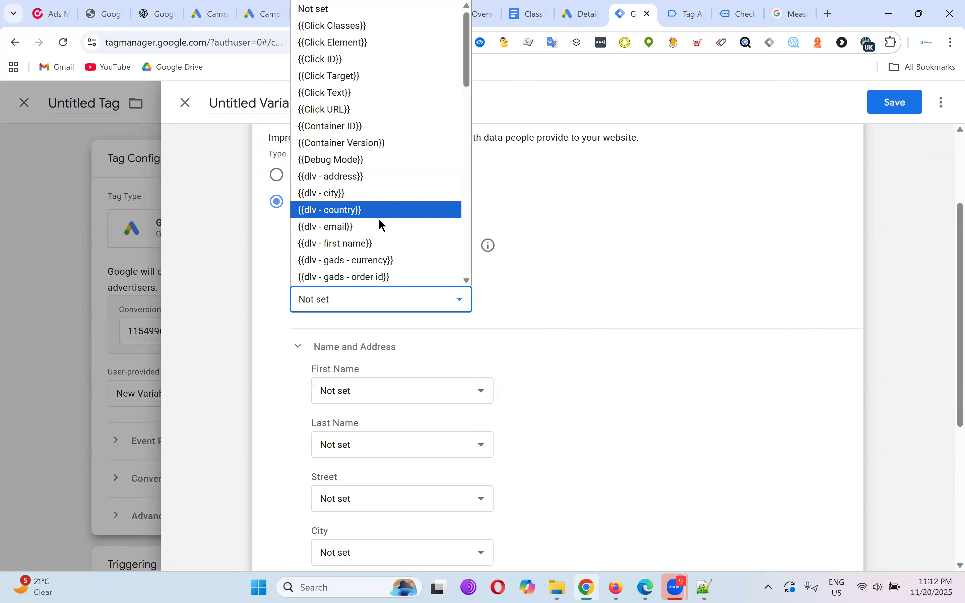
pyautogui.scroll(-5, 378, 223)
pyautogui.scroll(3, 378, 221)
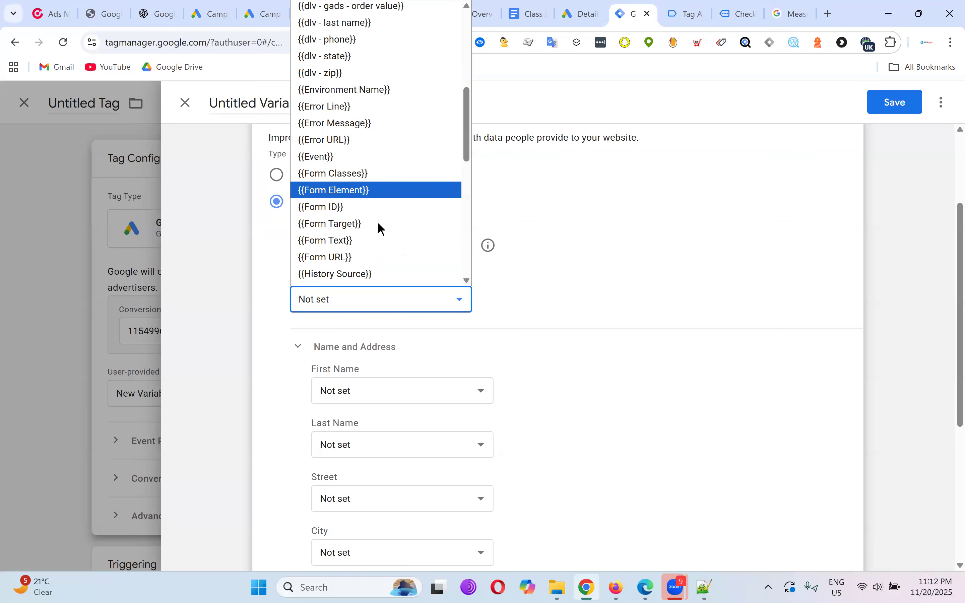
pyautogui.press('Return')
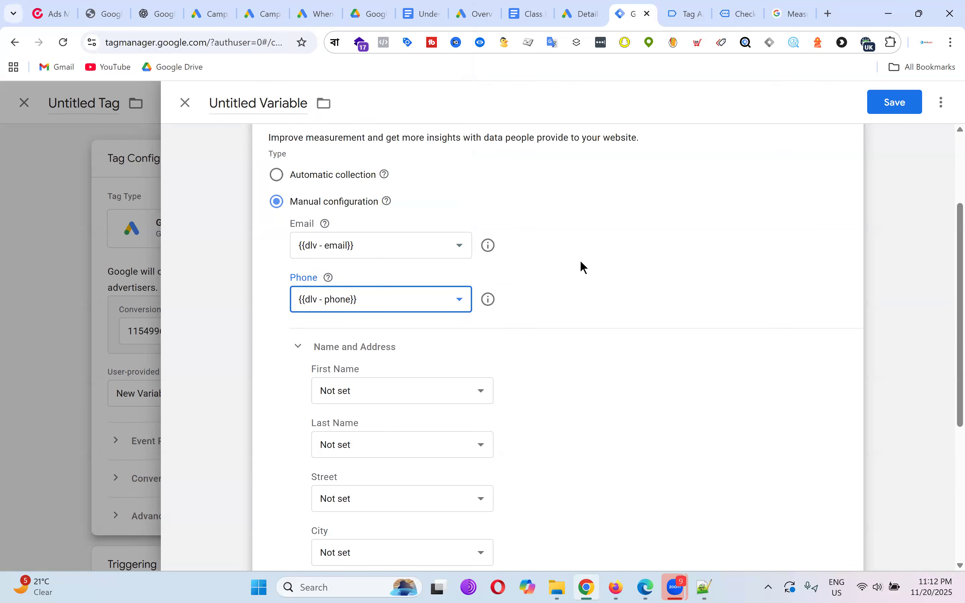
pyautogui.scroll(-3, 598, 275)
pyautogui.click(412, 262)
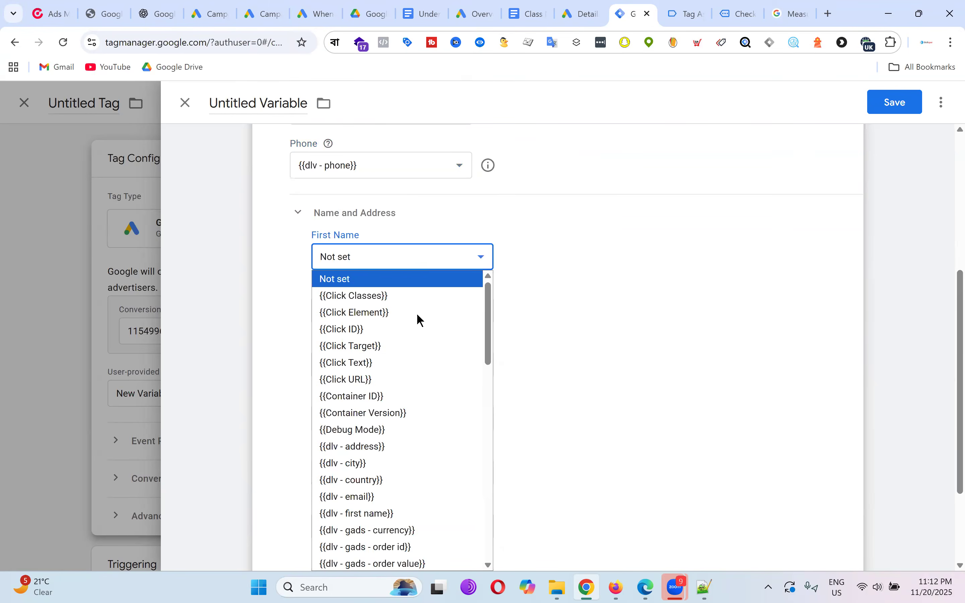
pyautogui.click(404, 514)
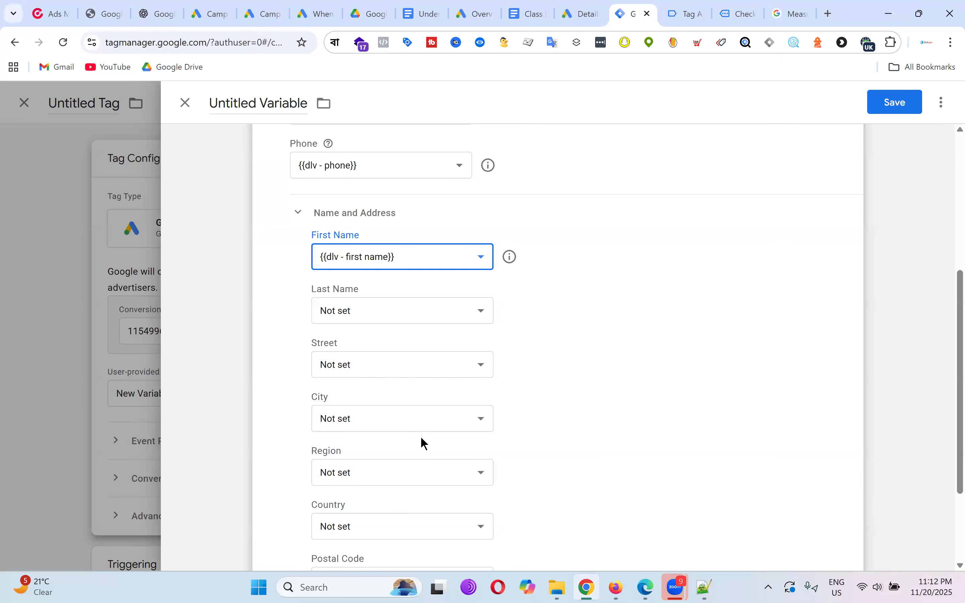
pyautogui.click(407, 310)
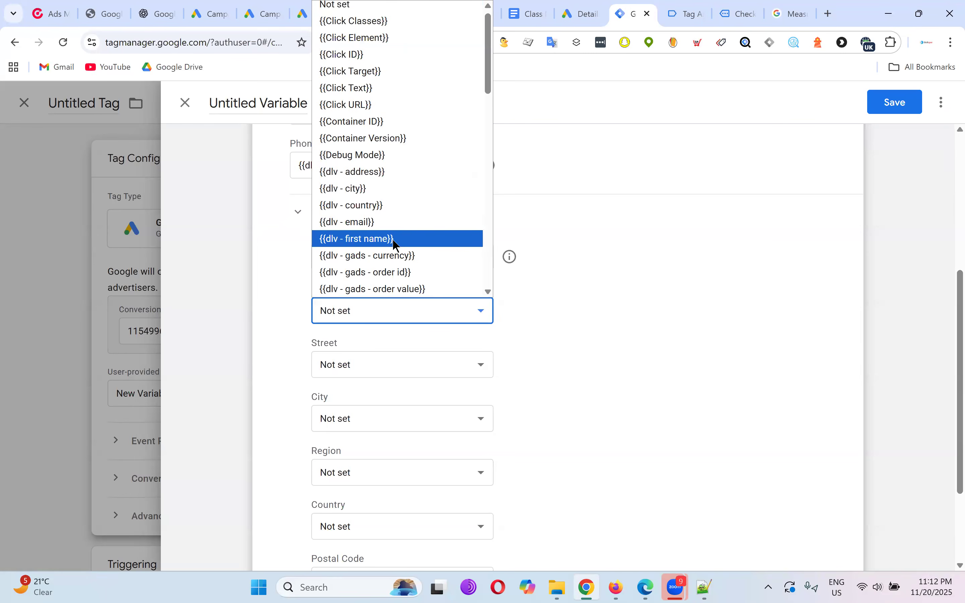
pyautogui.scroll(-3, 392, 239)
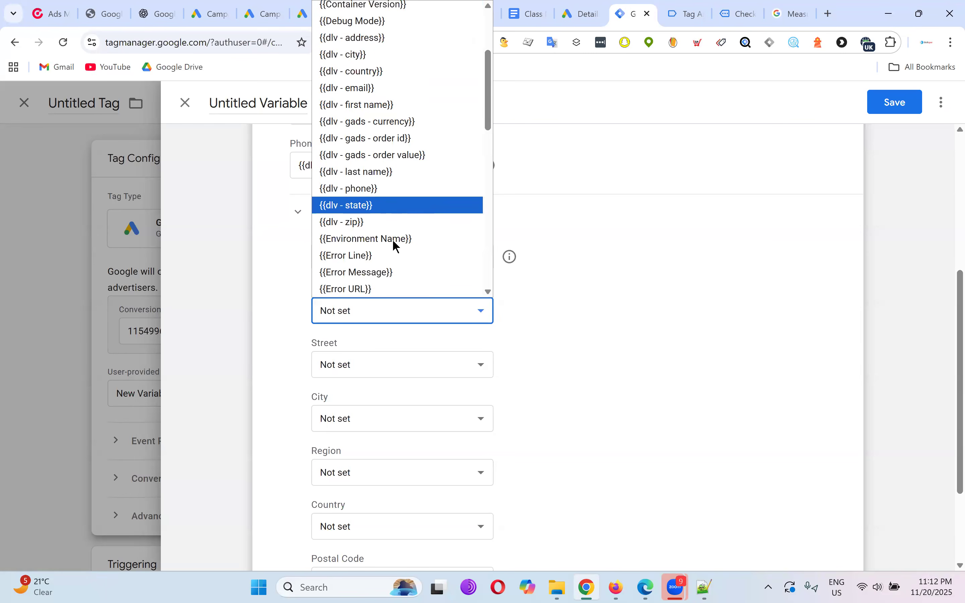
pyautogui.click(396, 174)
# Map Street, City and Region to dlv - address, dlv - city and dlv - state.
pyautogui.scroll(-1, 459, 260)
pyautogui.scroll(-2, 459, 264)
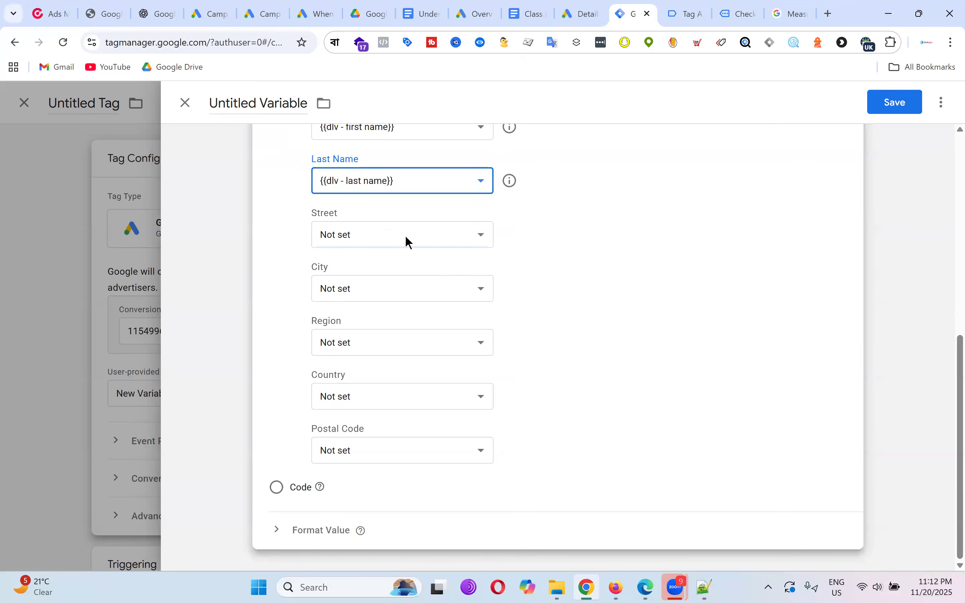
pyautogui.click(405, 235)
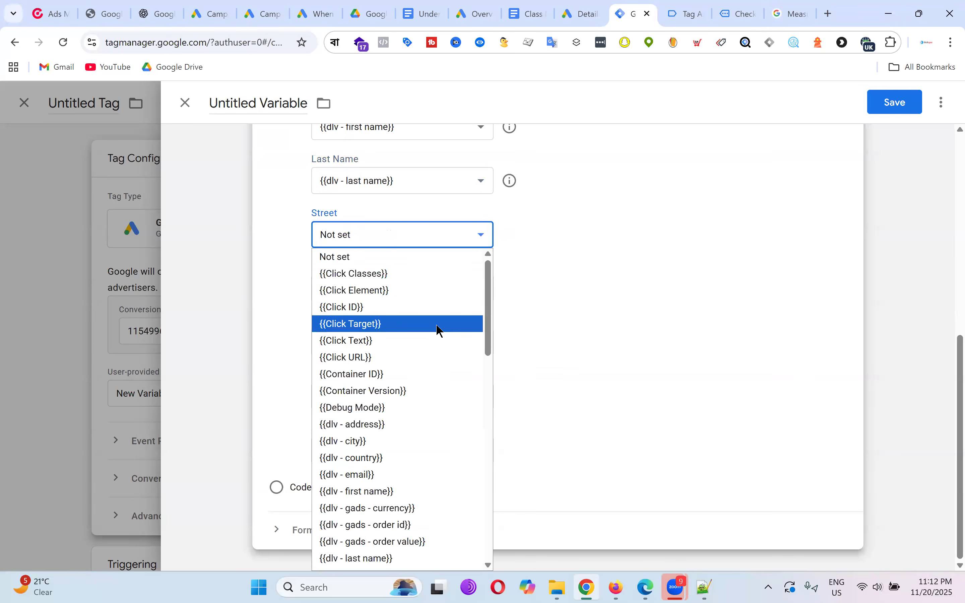
pyautogui.click(387, 424)
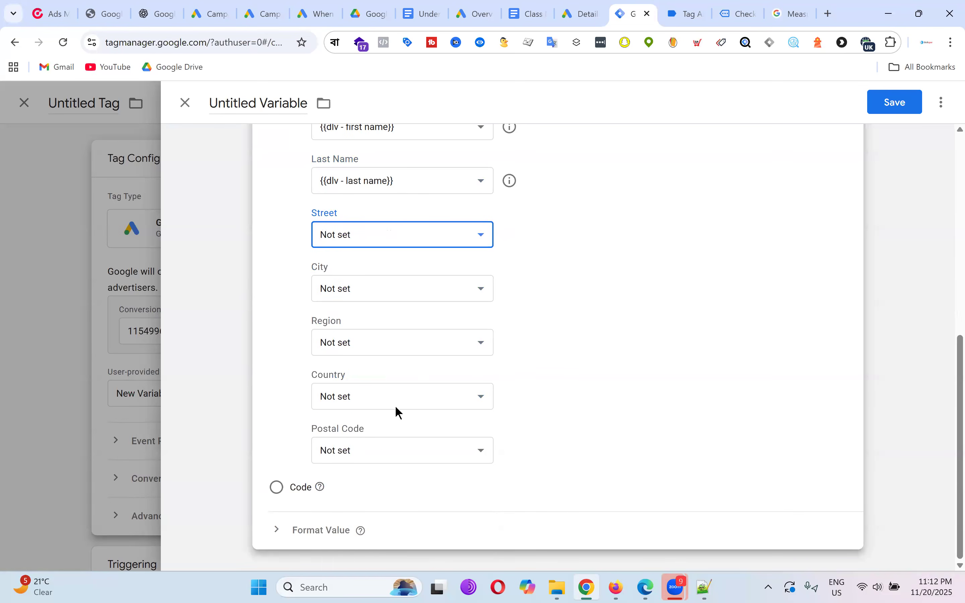
pyautogui.click(407, 293)
pyautogui.click(404, 189)
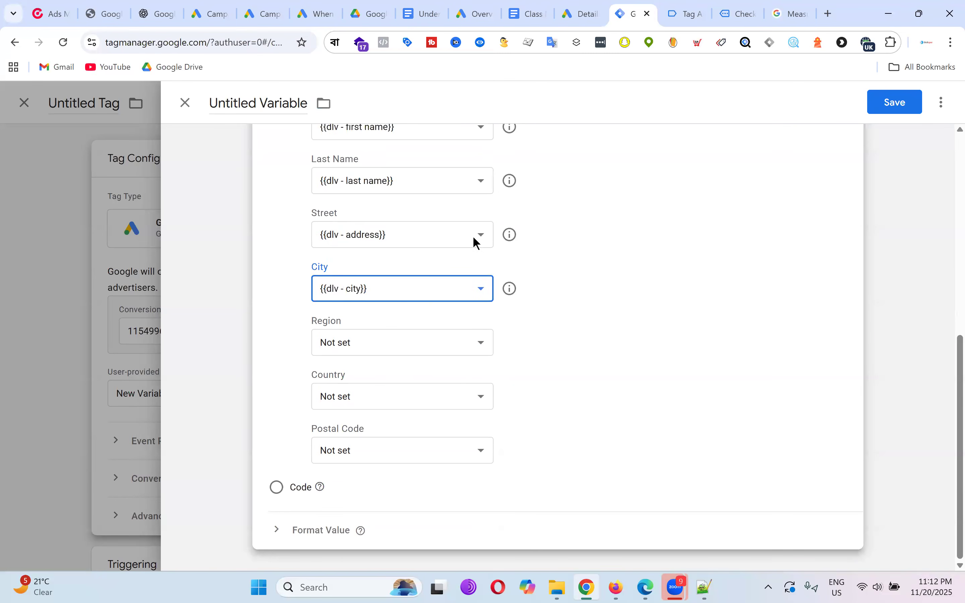
pyautogui.click(371, 345)
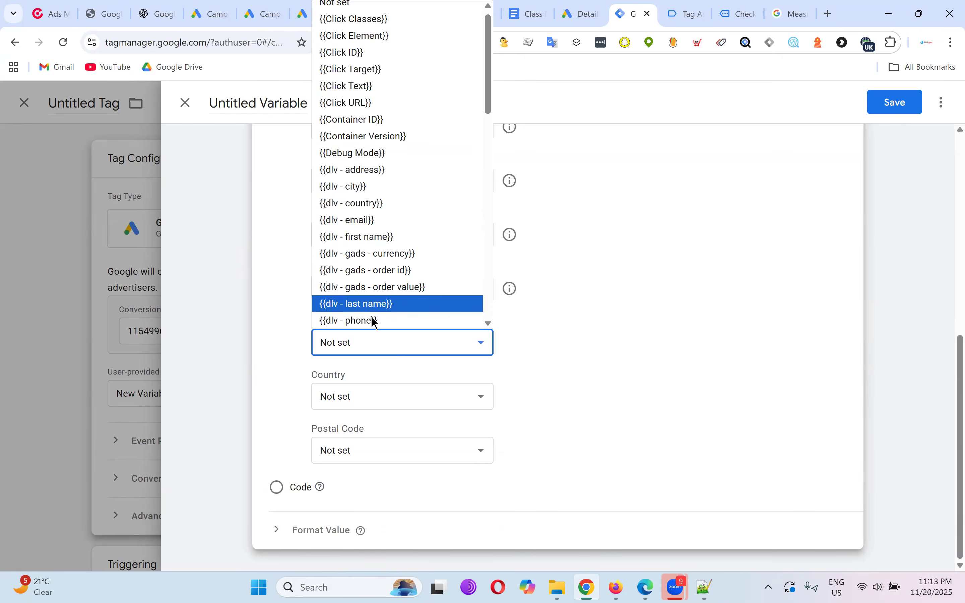
pyautogui.scroll(-5, 419, 217)
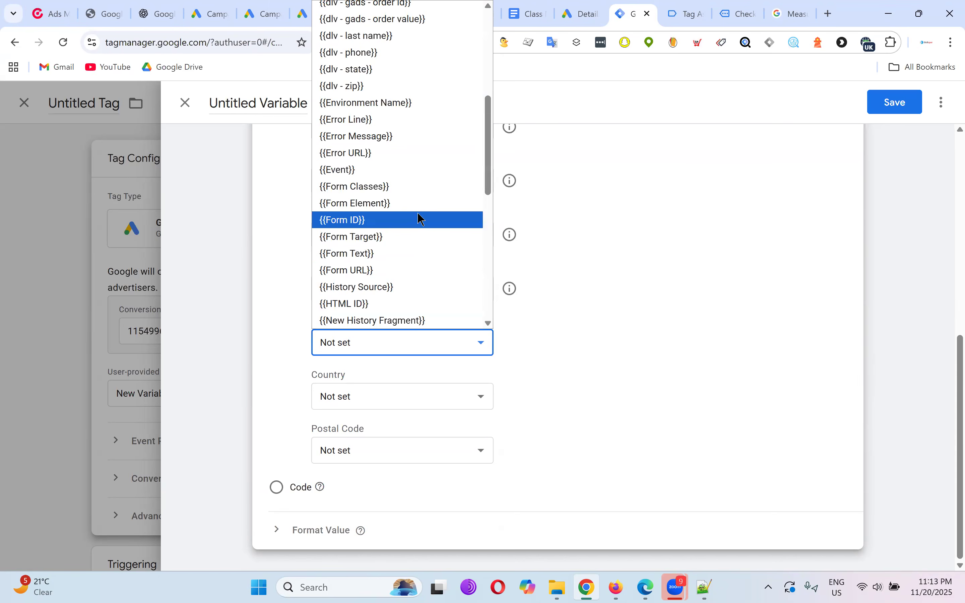
pyautogui.scroll(5, 419, 216)
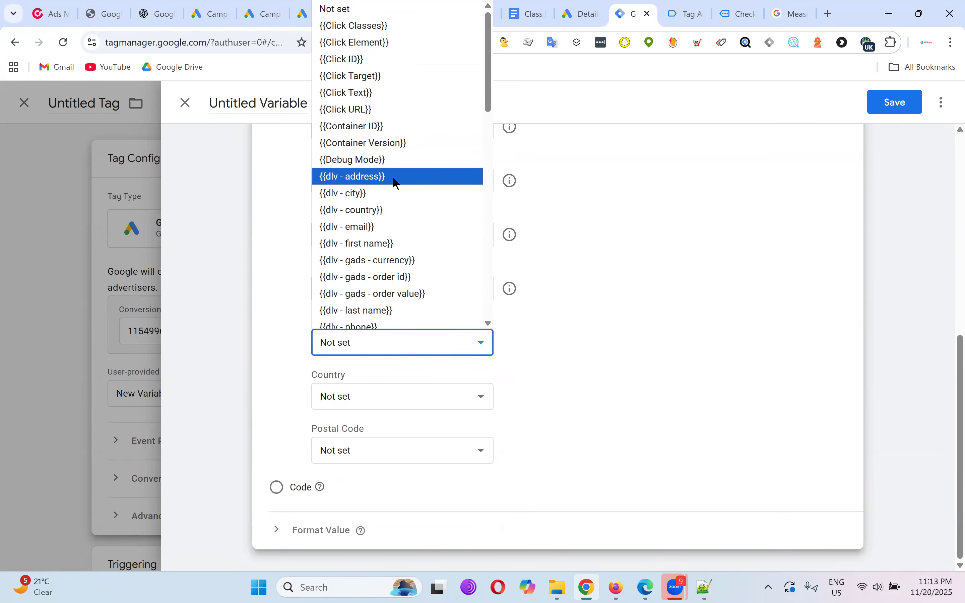
pyautogui.scroll(-3, 395, 256)
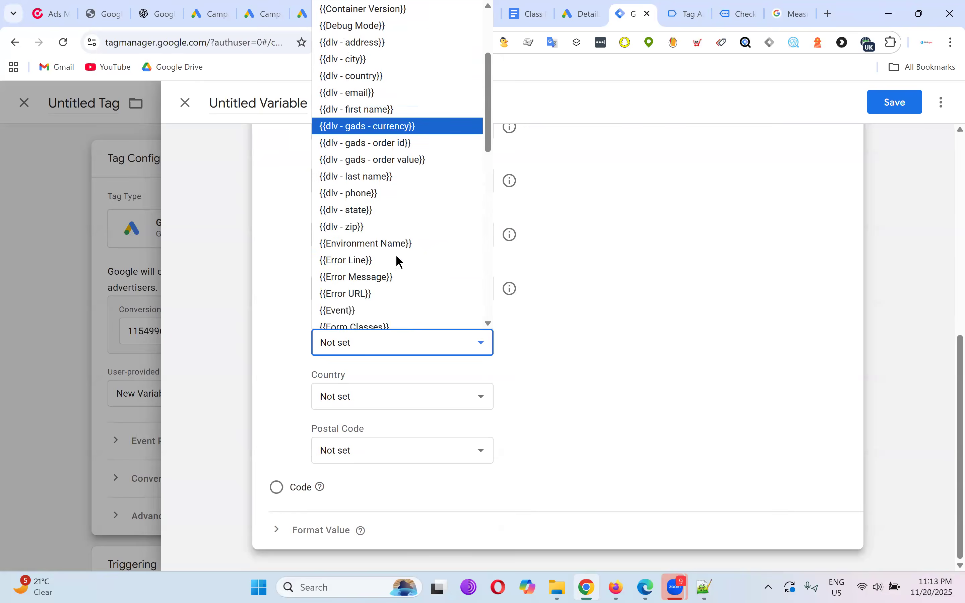
pyautogui.click(390, 210)
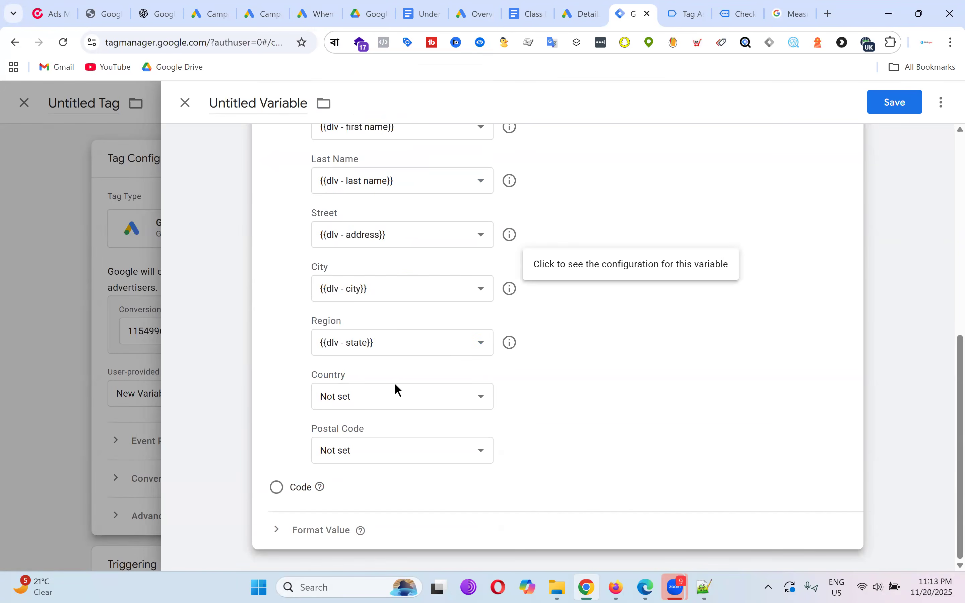
# Map Country to dlv - country and Postal Code to dlv - zip.
pyautogui.click(393, 397)
pyautogui.click(386, 258)
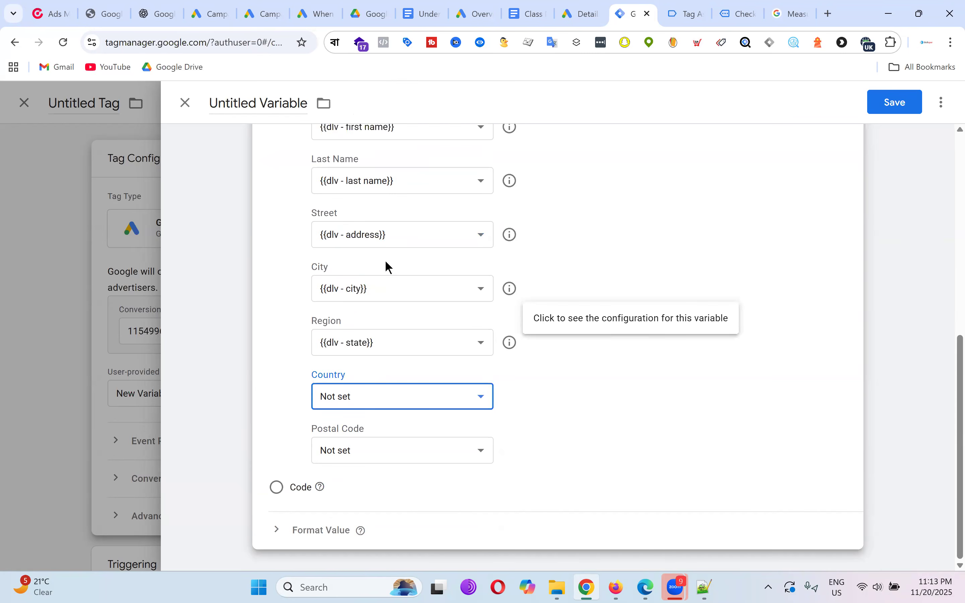
pyautogui.click(402, 450)
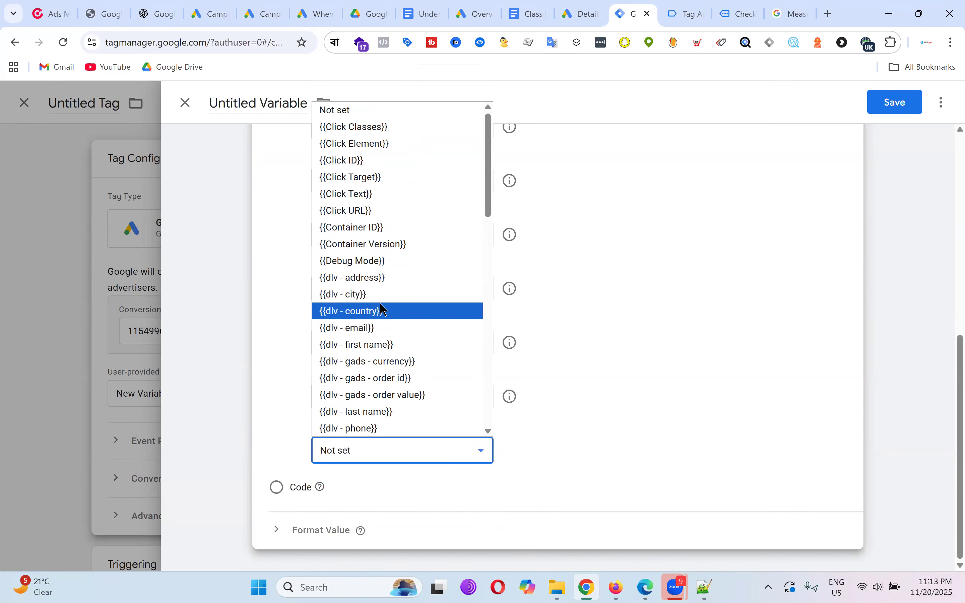
pyautogui.scroll(-1, 399, 303)
pyautogui.scroll(-5, 407, 297)
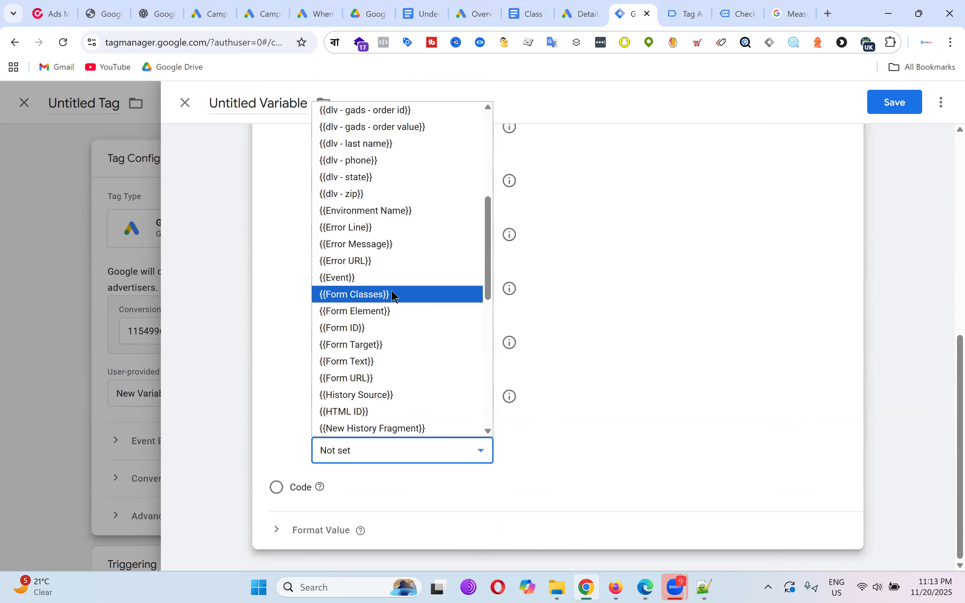
pyautogui.click(389, 194)
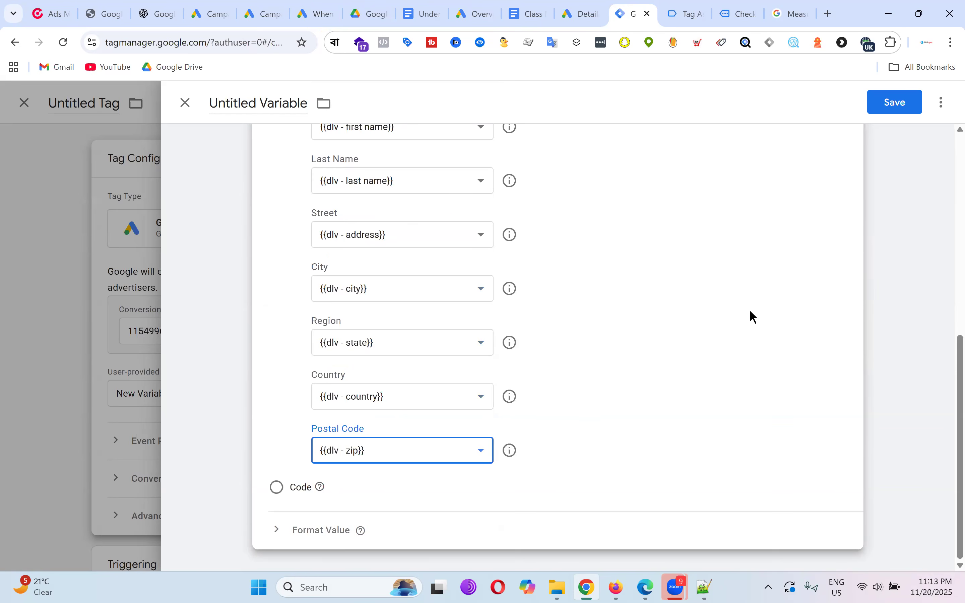
pyautogui.scroll(8, 750, 310)
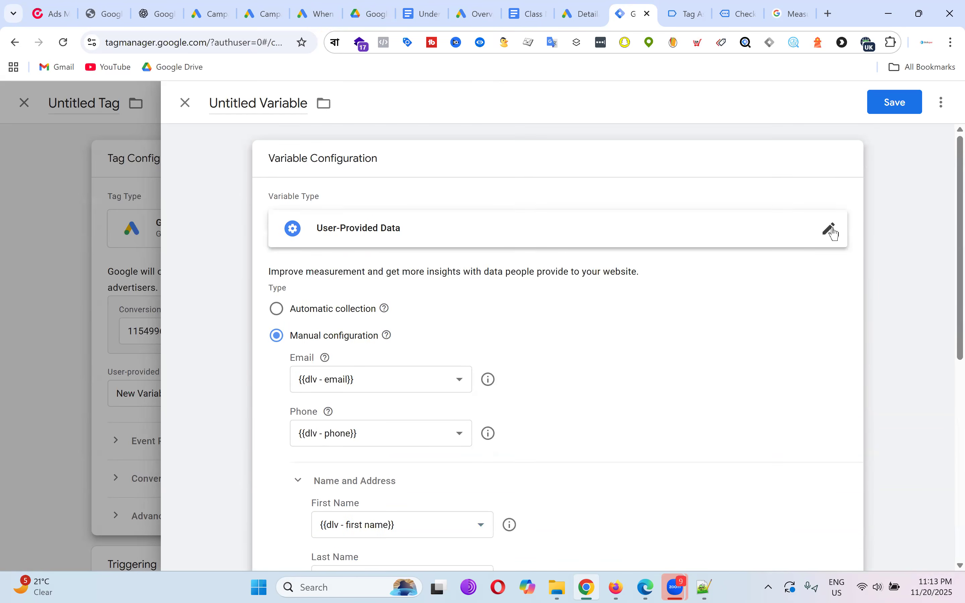
# Save the new variable as User-Provided Data and open the tag's trigger chooser.
pyautogui.click(832, 230)
pyautogui.click(561, 103)
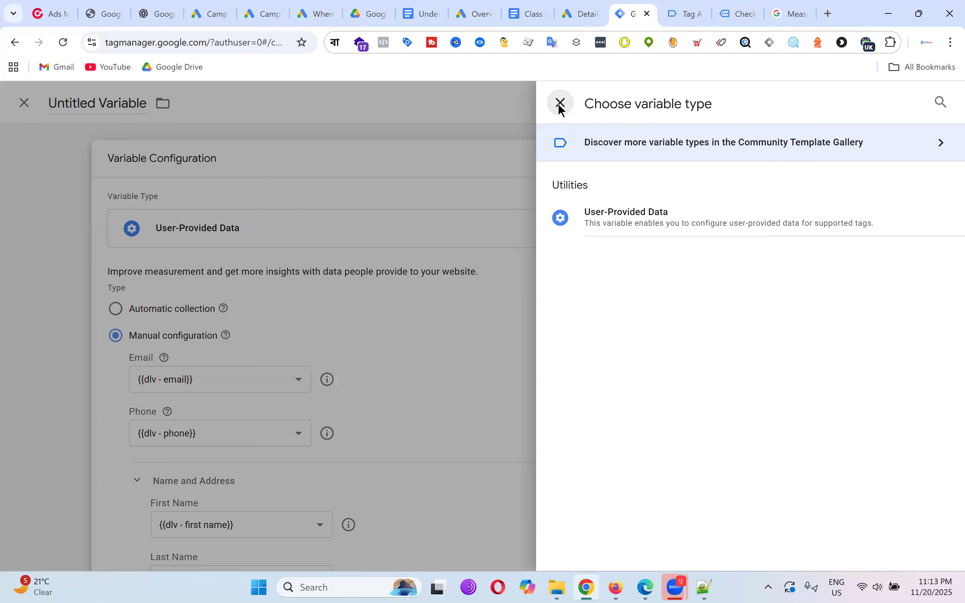
pyautogui.click(260, 103)
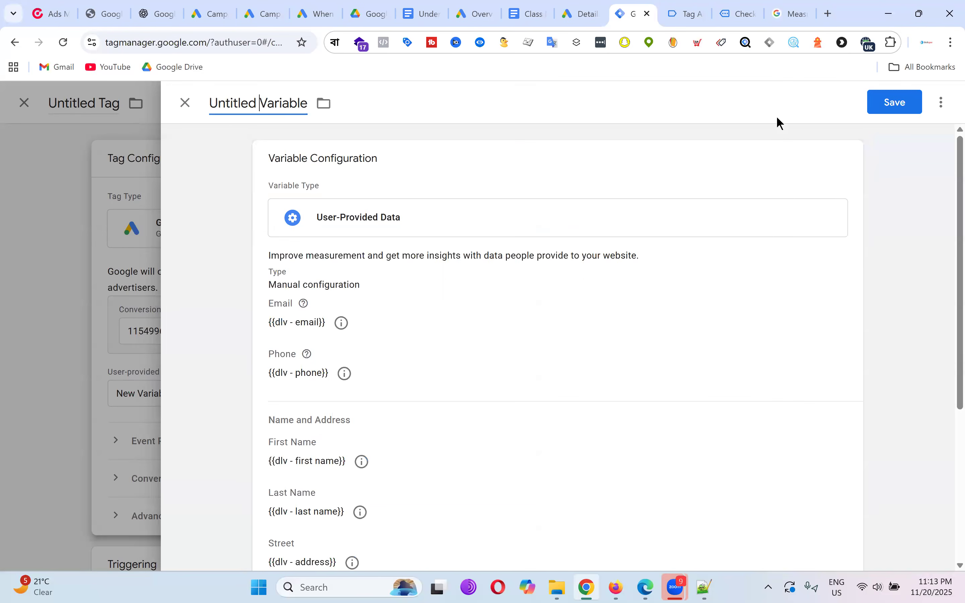
pyautogui.click(894, 108)
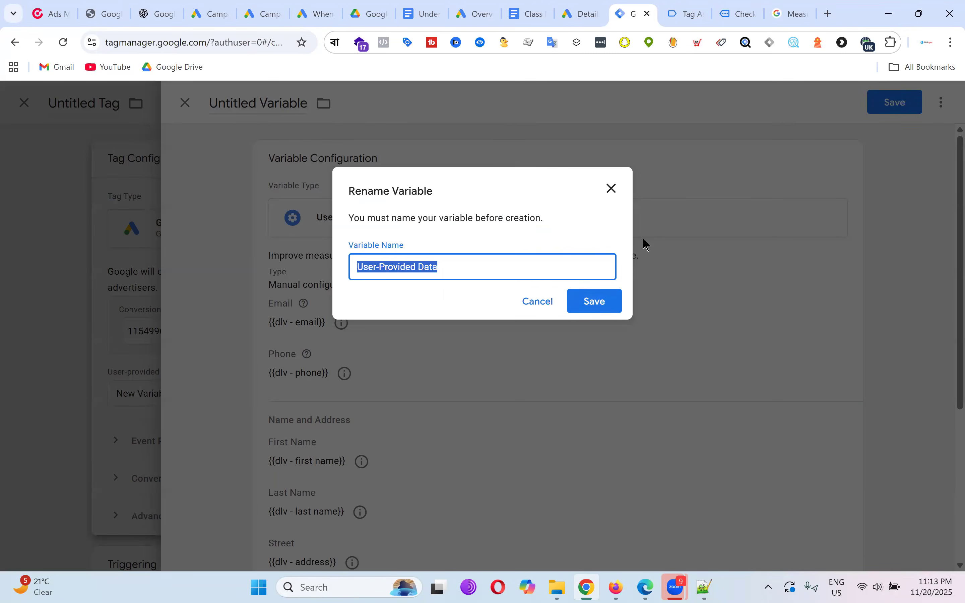
pyautogui.click(590, 310)
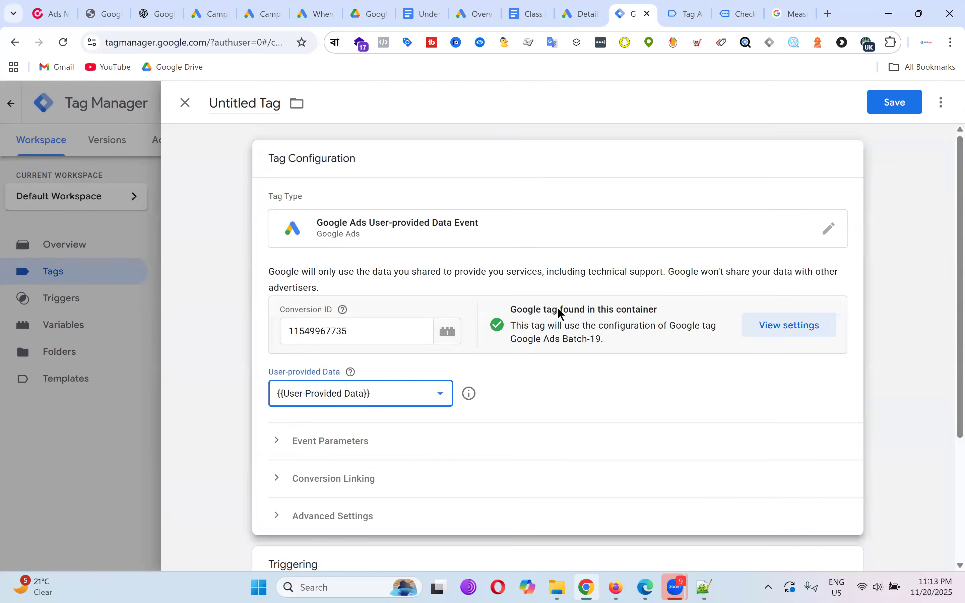
pyautogui.scroll(-4, 636, 305)
pyautogui.click(560, 443)
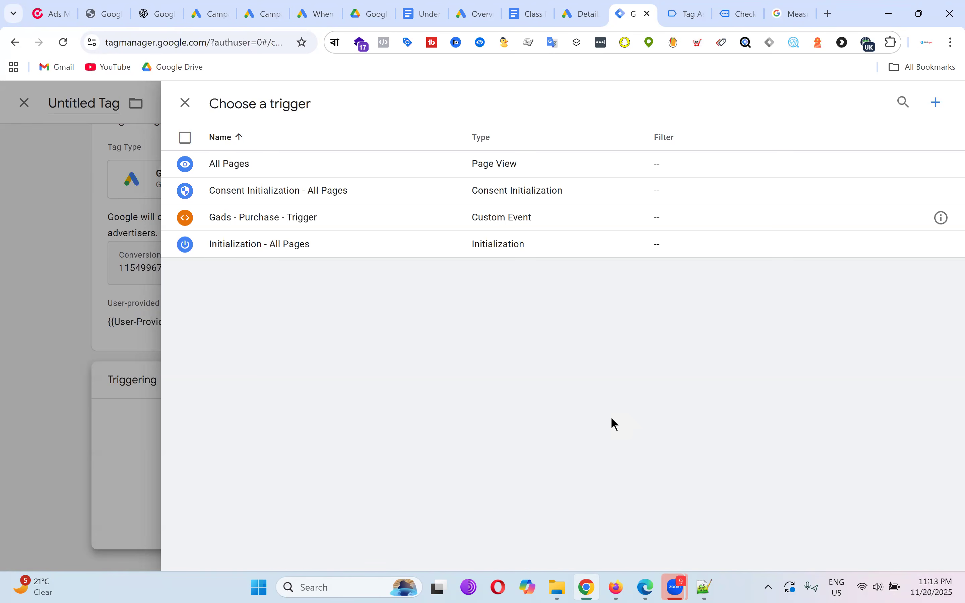
# Make the tag fire on All Pages and check the store's order-received page.
pyautogui.click(311, 163)
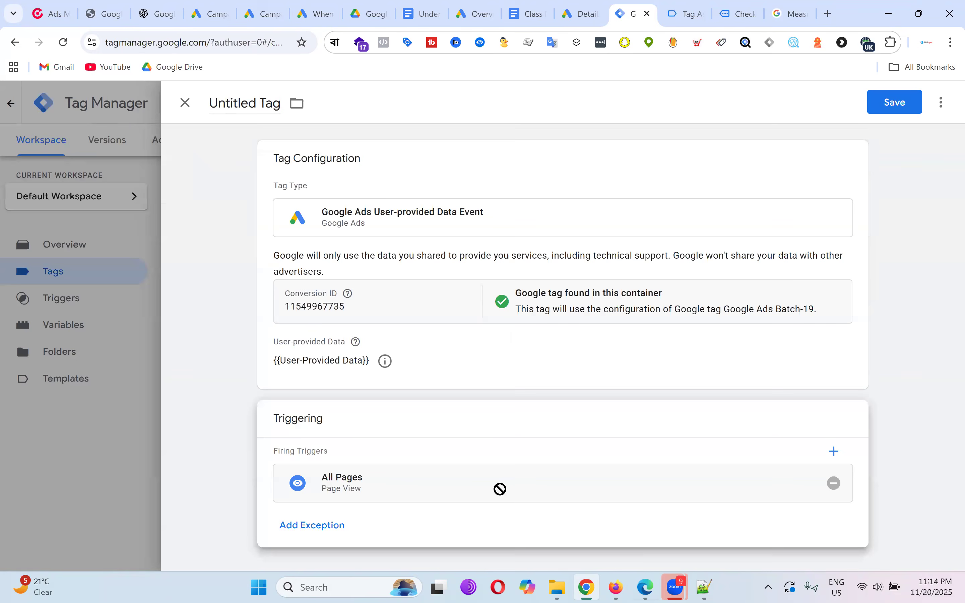
pyautogui.click(742, 13)
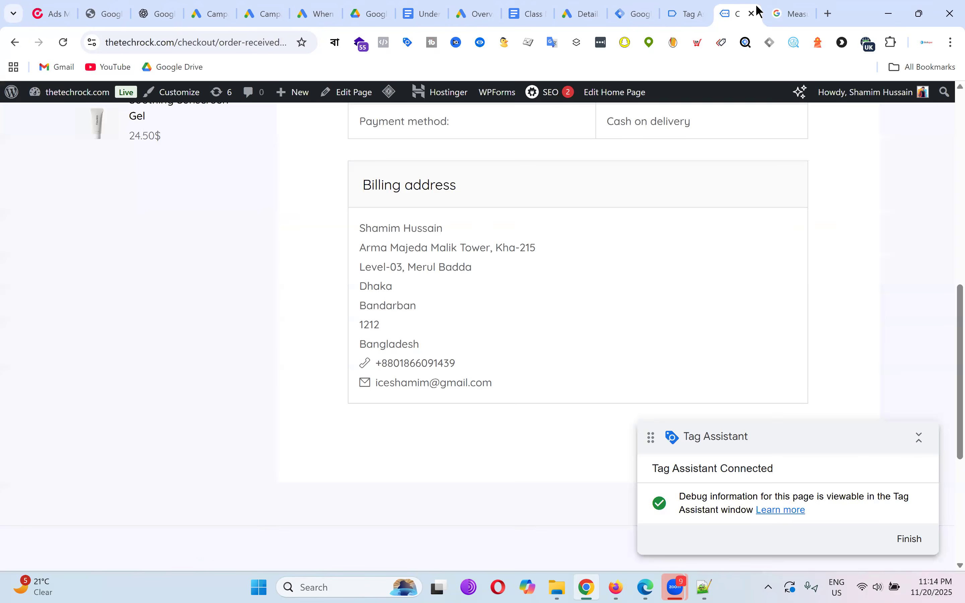
pyautogui.scroll(15, 879, 278)
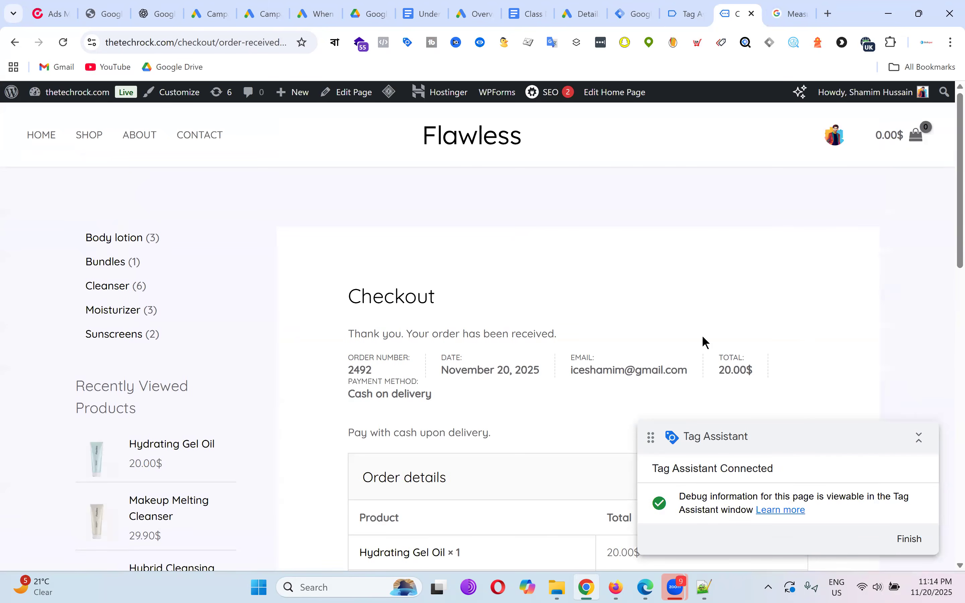
# Review the Tag Assistant purchase event: a 20 USD order of one Hydrating Gel Oil.
pyautogui.click(693, 7)
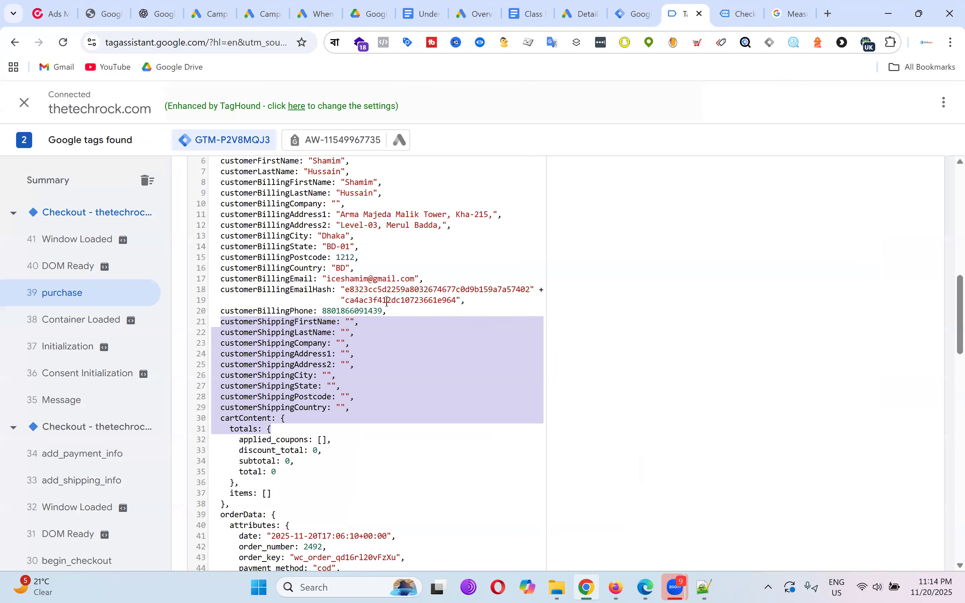
pyautogui.scroll(10, 480, 307)
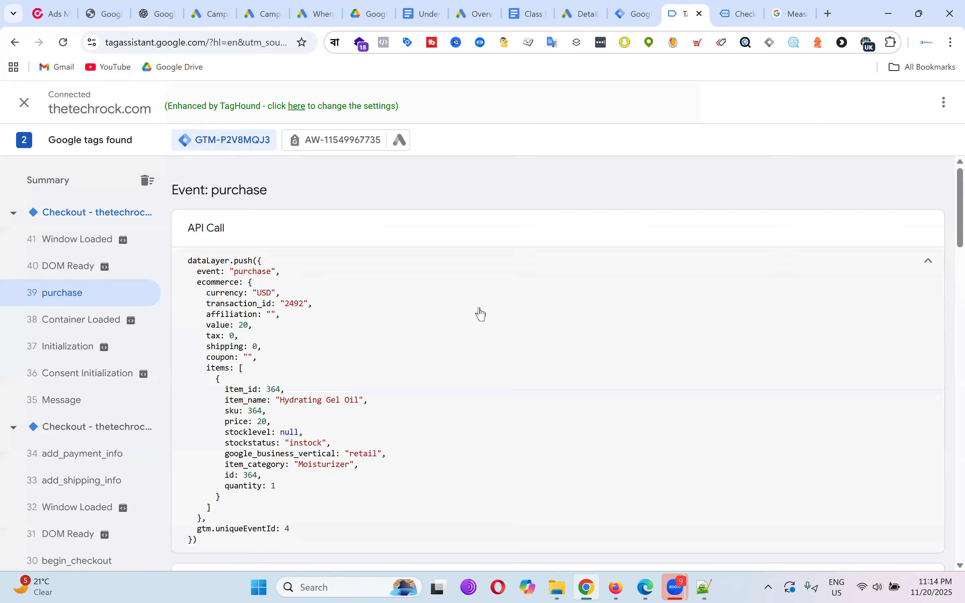
pyautogui.scroll(-15, 76, 334)
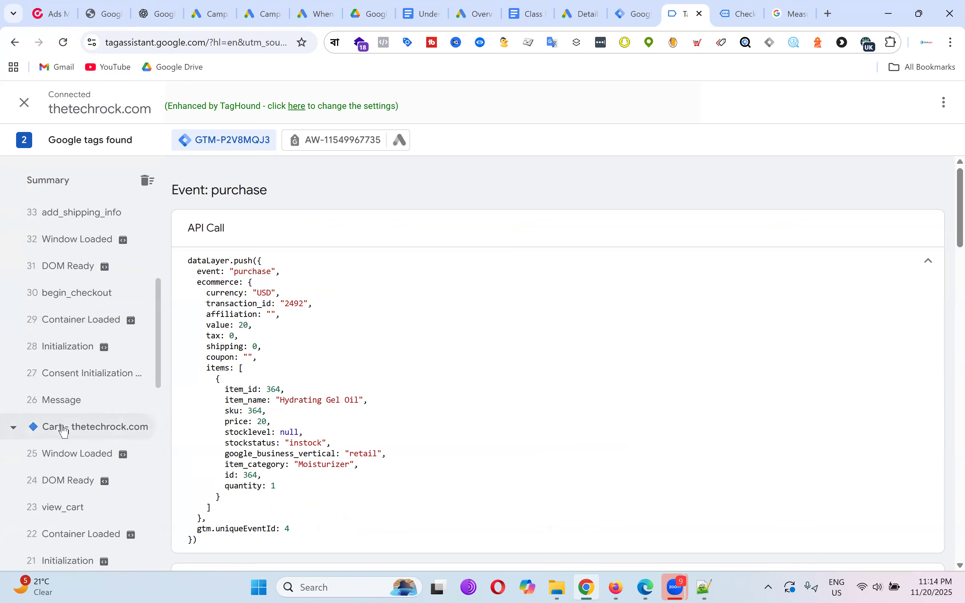
pyautogui.scroll(-3, 115, 408)
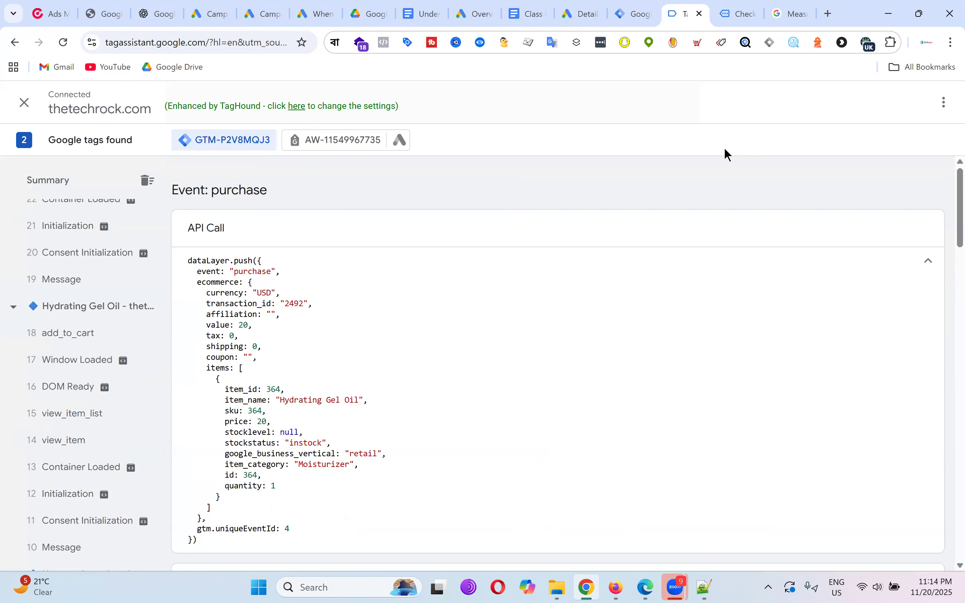
pyautogui.click(740, 13)
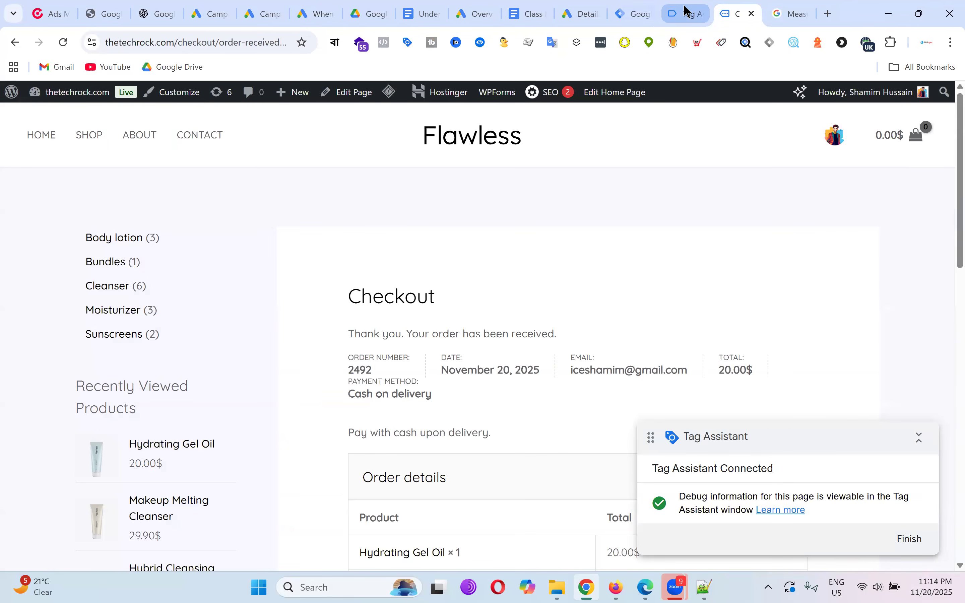
pyautogui.click(688, 12)
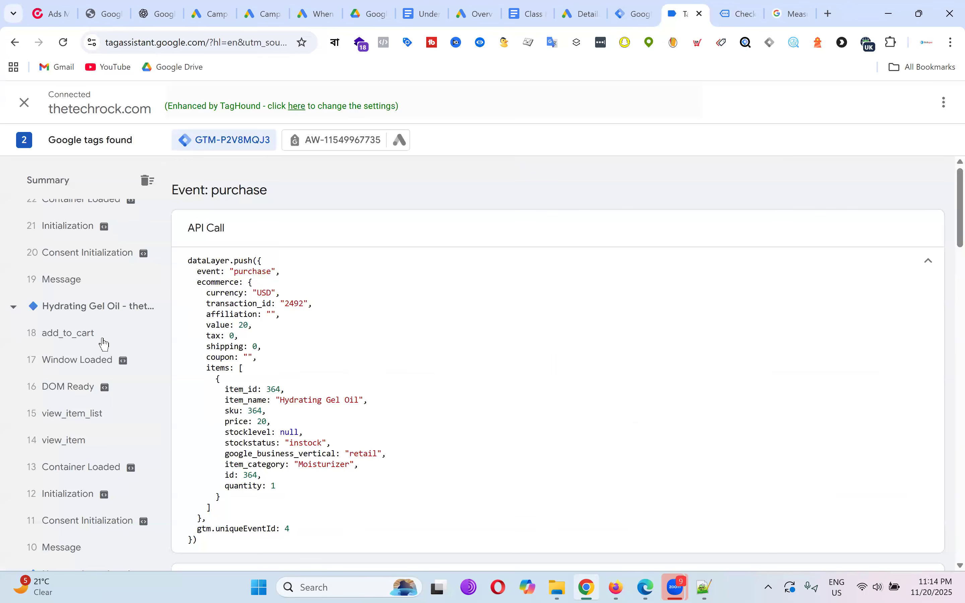
# Open the 18 add_to_cart event's Data Layer and highlight the customer billing fields.
pyautogui.click(103, 342)
pyautogui.scroll(-6, 519, 306)
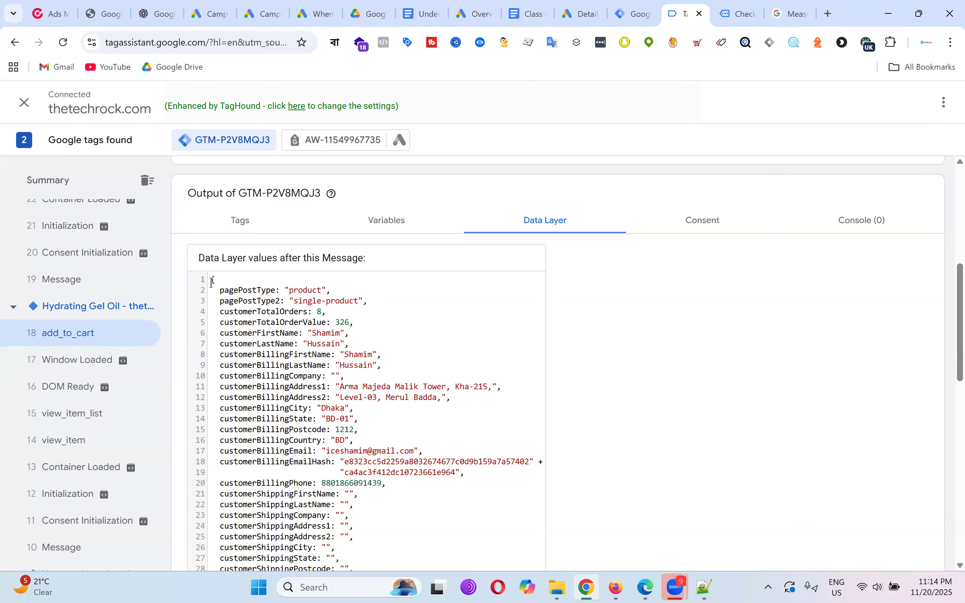
pyautogui.moveTo(218, 287); pyautogui.dragTo(475, 497)
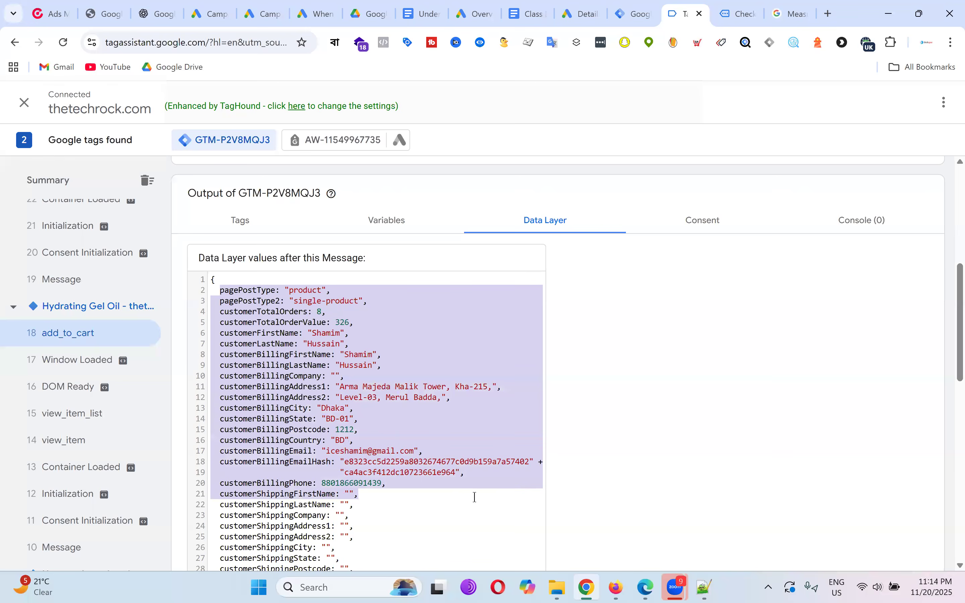
pyautogui.click(434, 364)
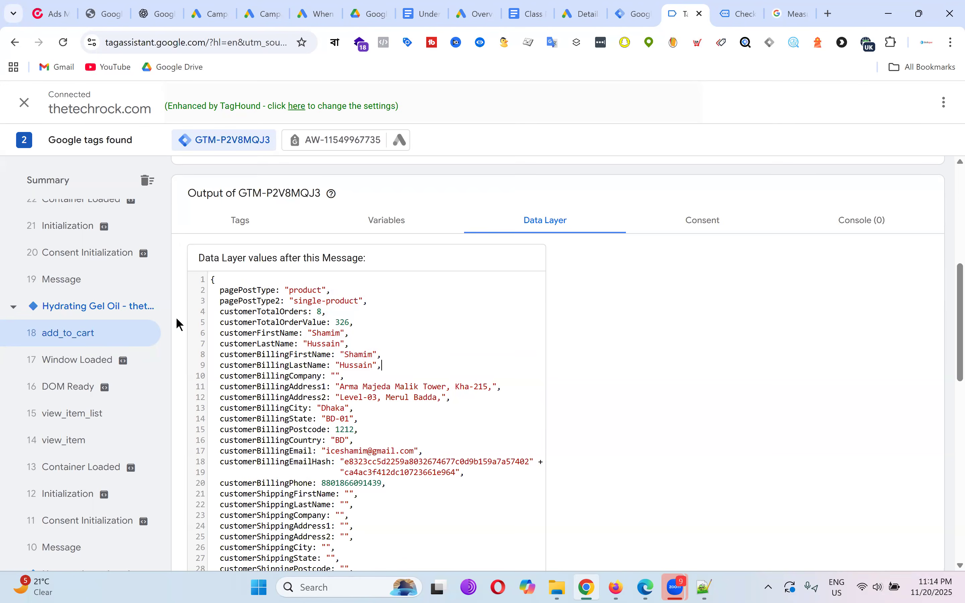
pyautogui.moveTo(212, 279); pyautogui.dragTo(472, 486)
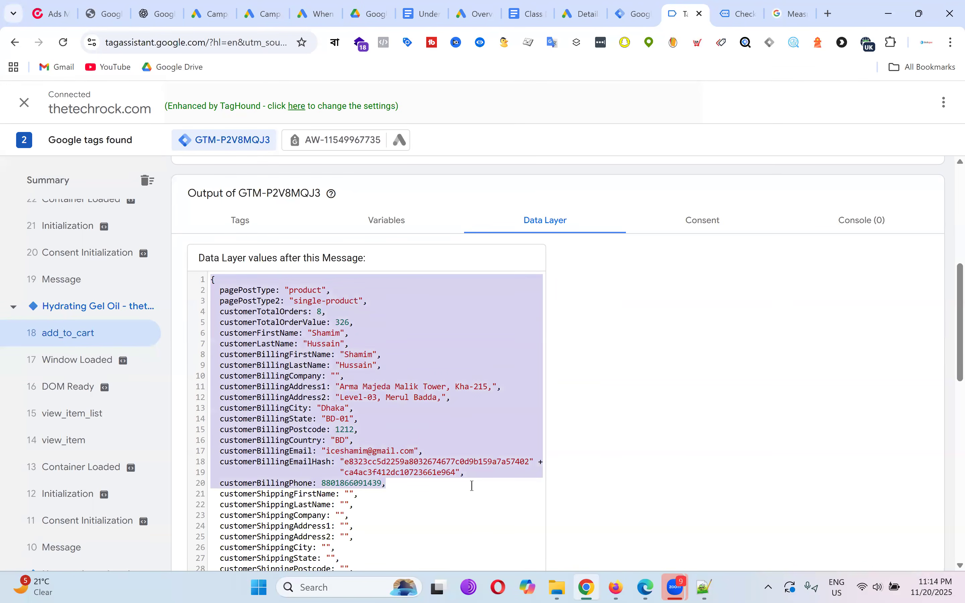
pyautogui.click(421, 342)
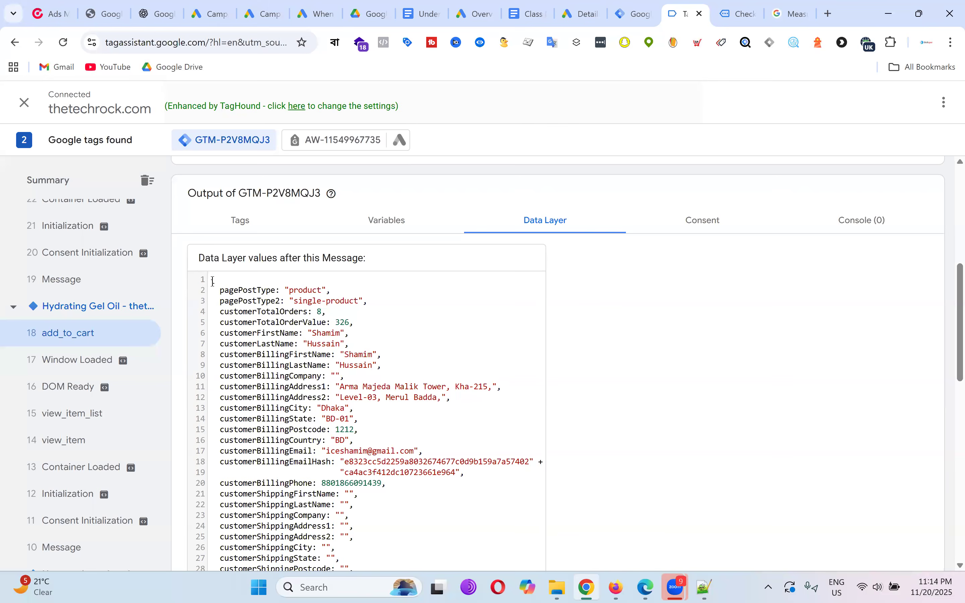
pyautogui.moveTo(291, 338); pyautogui.dragTo(480, 510)
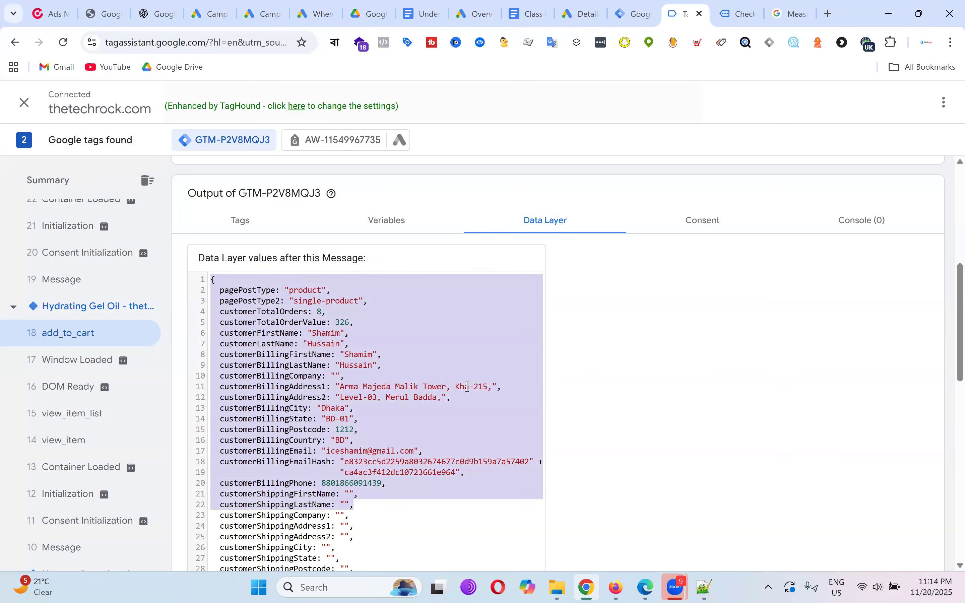
# Check the tag in Tag Manager, then re-highlight the add_to_cart Data Layer customer entries.
pyautogui.hotkey('ctrl', 'shift', 'Tab')
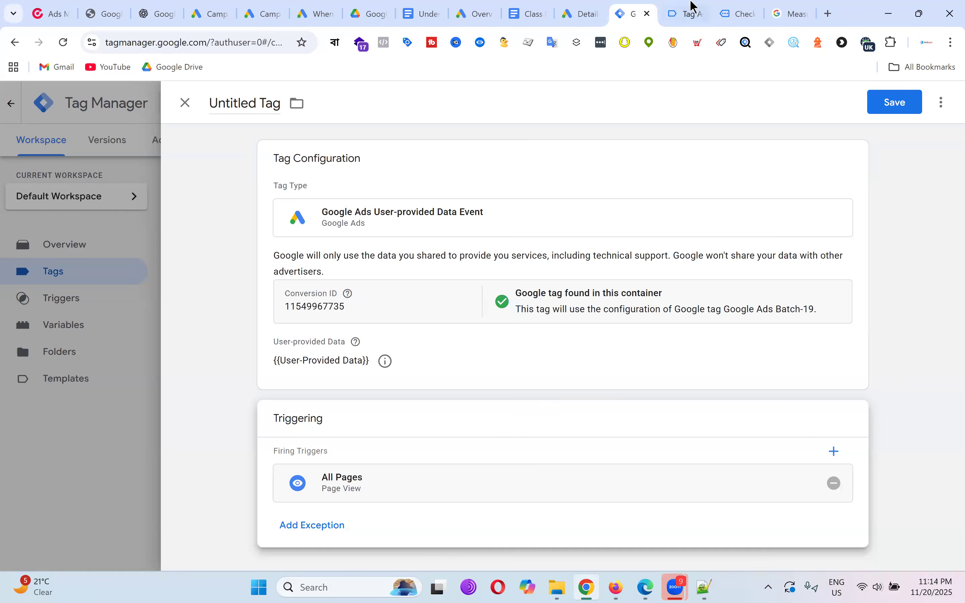
pyautogui.click(688, 12)
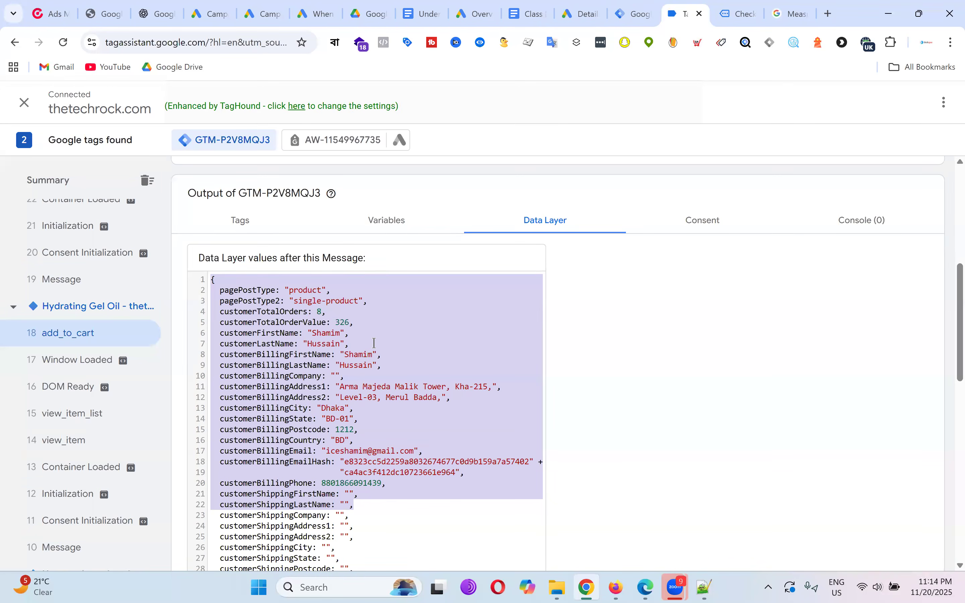
pyautogui.click(374, 344)
pyautogui.scroll(-2, 373, 343)
pyautogui.moveTo(216, 167); pyautogui.dragTo(427, 429)
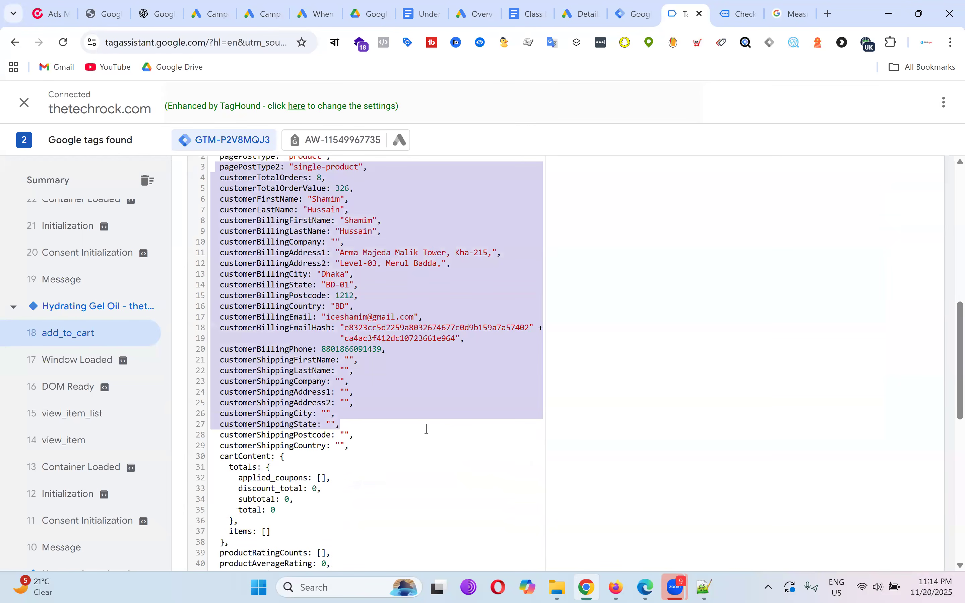
pyautogui.scroll(5, 430, 406)
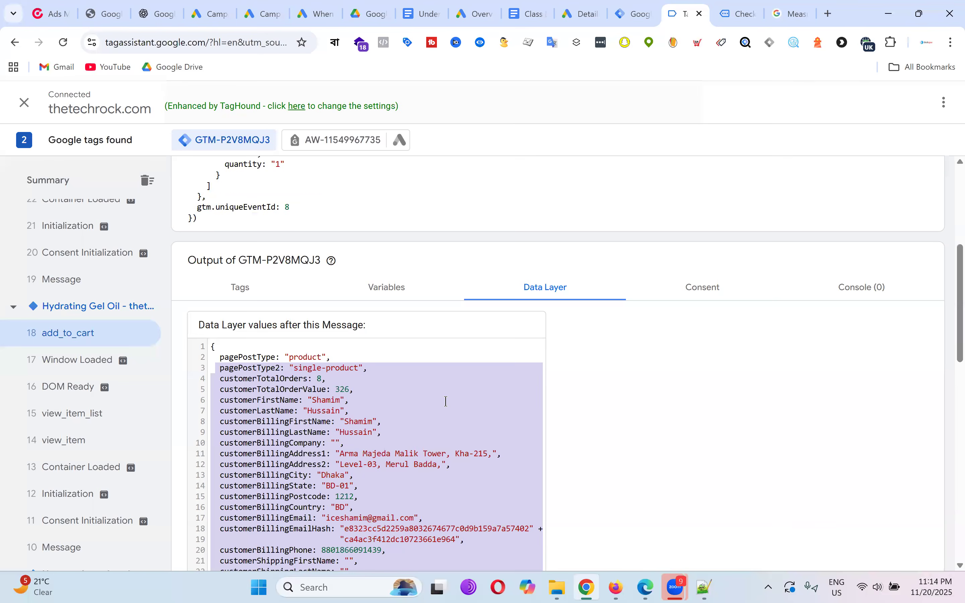
pyautogui.click(446, 401)
pyautogui.scroll(-3, 447, 401)
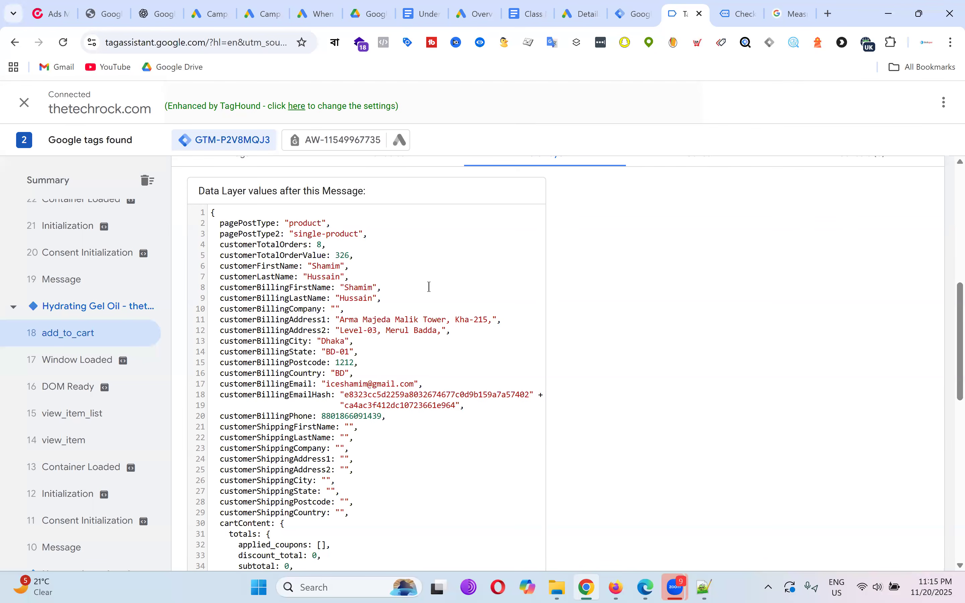
# Review the add_to_cart Data Layer values, then bring up the untitled User-provided Data Event tag.
pyautogui.scroll(-6, 447, 295)
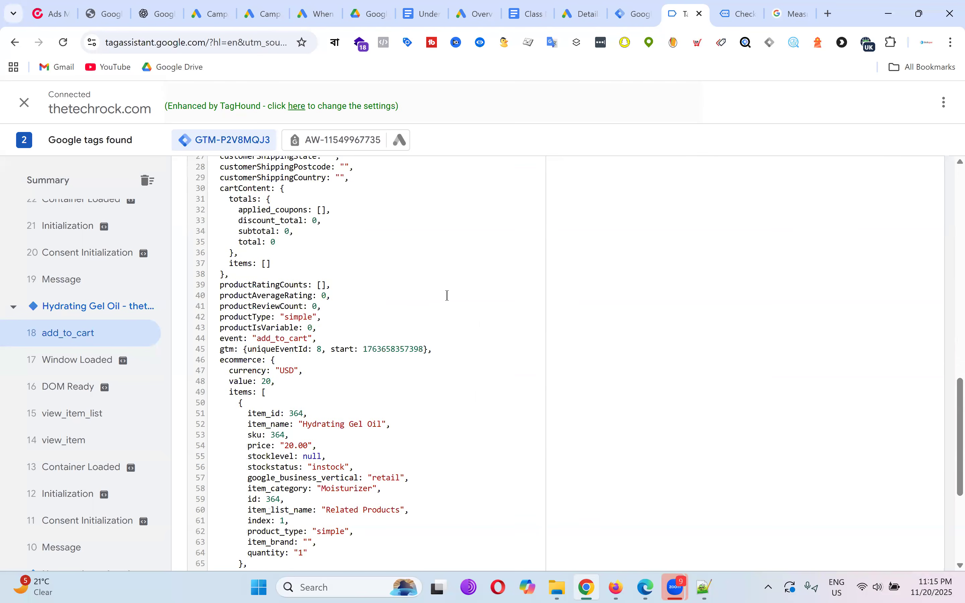
pyautogui.scroll(5, 447, 295)
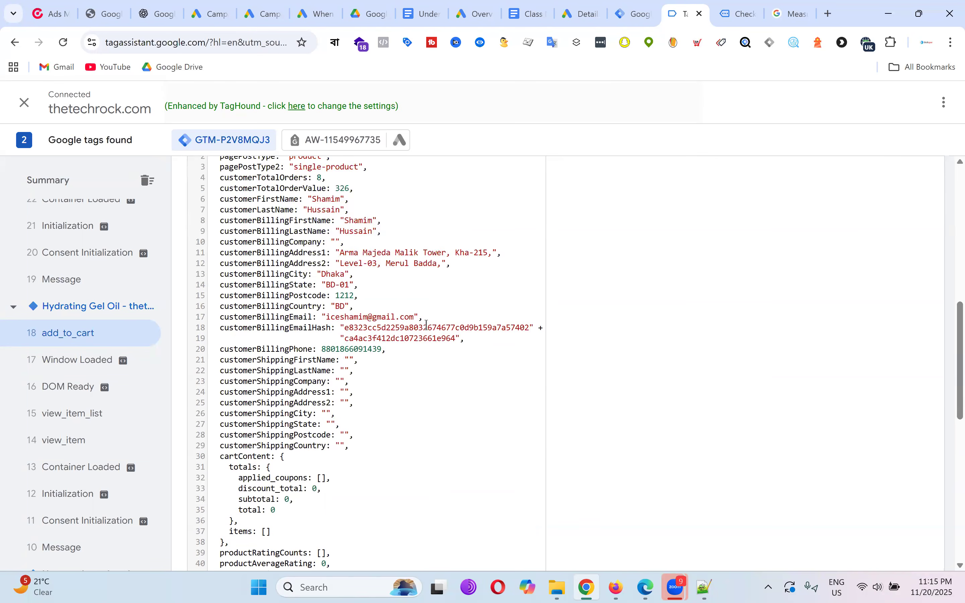
pyautogui.scroll(3, 426, 331)
pyautogui.scroll(-3, 399, 327)
pyautogui.scroll(-9, 406, 266)
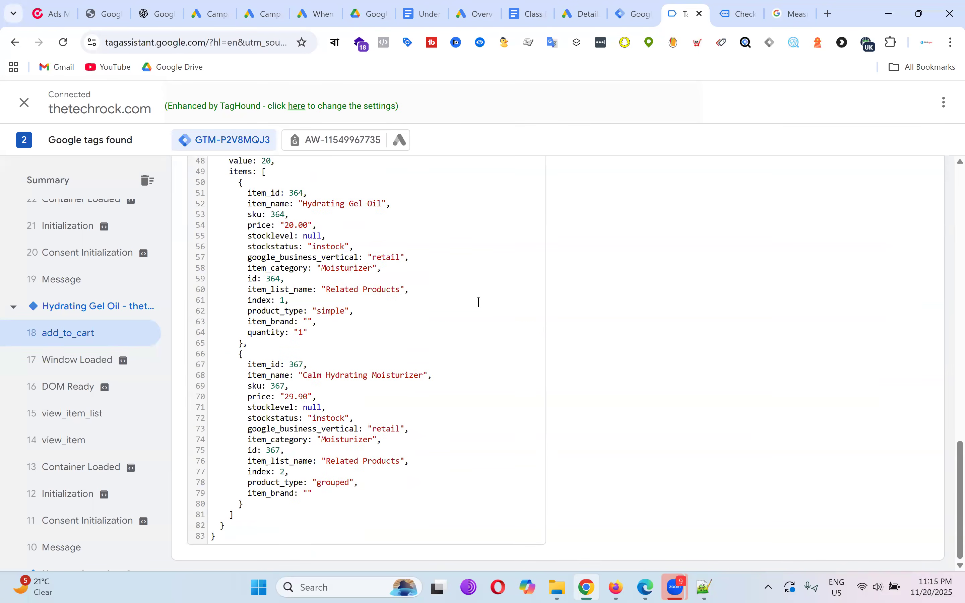
pyautogui.click(637, 12)
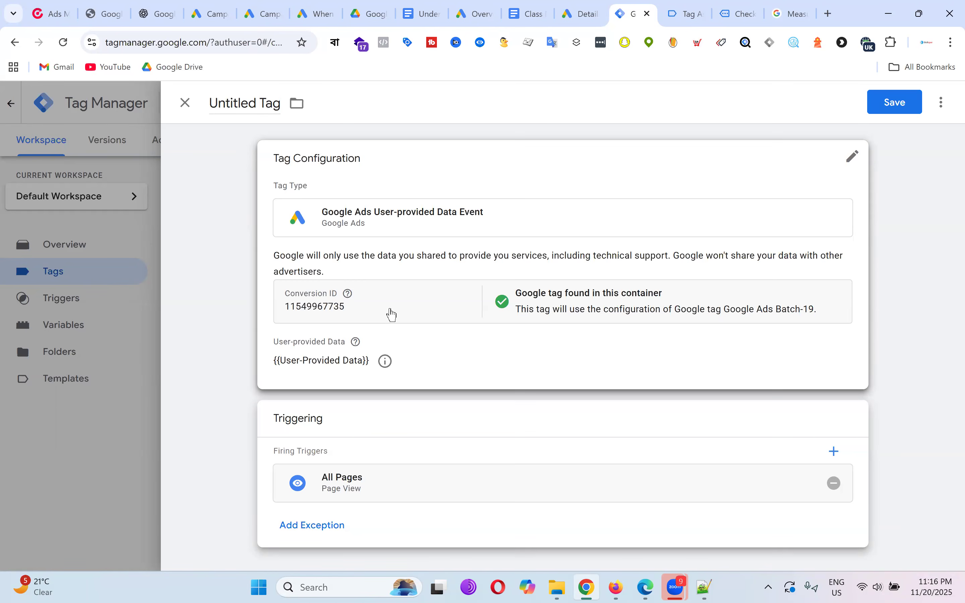
pyautogui.click(685, 13)
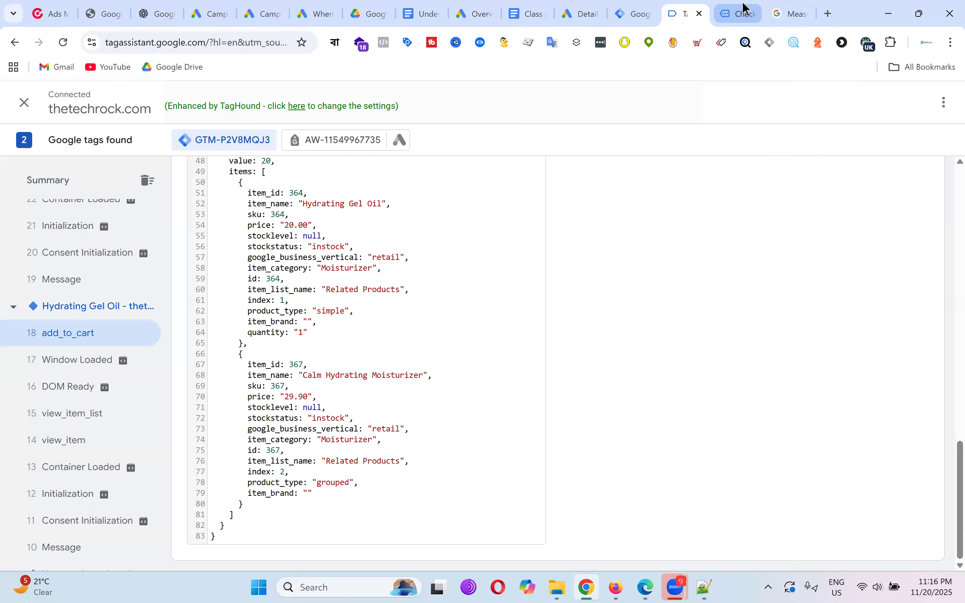
pyautogui.click(581, 13)
pyautogui.moveTo(518, 422); pyautogui.dragTo(562, 422)
pyautogui.moveTo(518, 383); pyautogui.dragTo(585, 387)
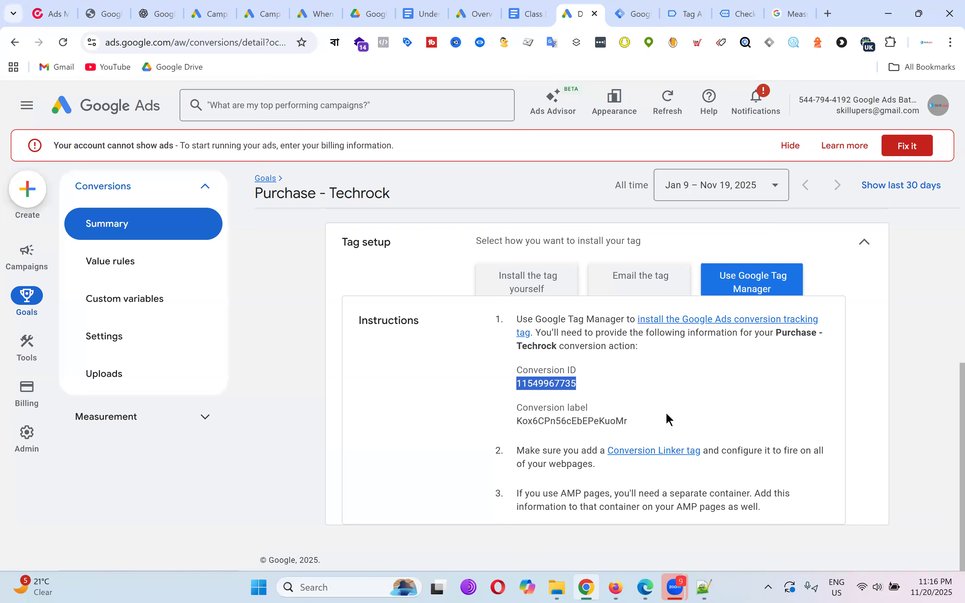
pyautogui.click(634, 418)
pyautogui.moveTo(518, 421); pyautogui.dragTo(657, 427)
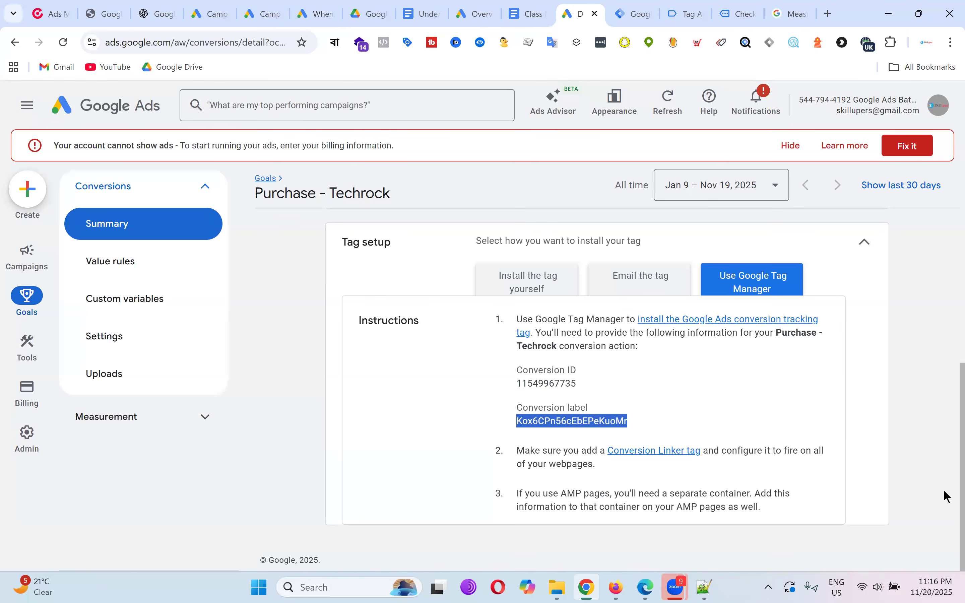
pyautogui.click(549, 384)
pyautogui.moveTo(523, 384); pyautogui.dragTo(632, 390)
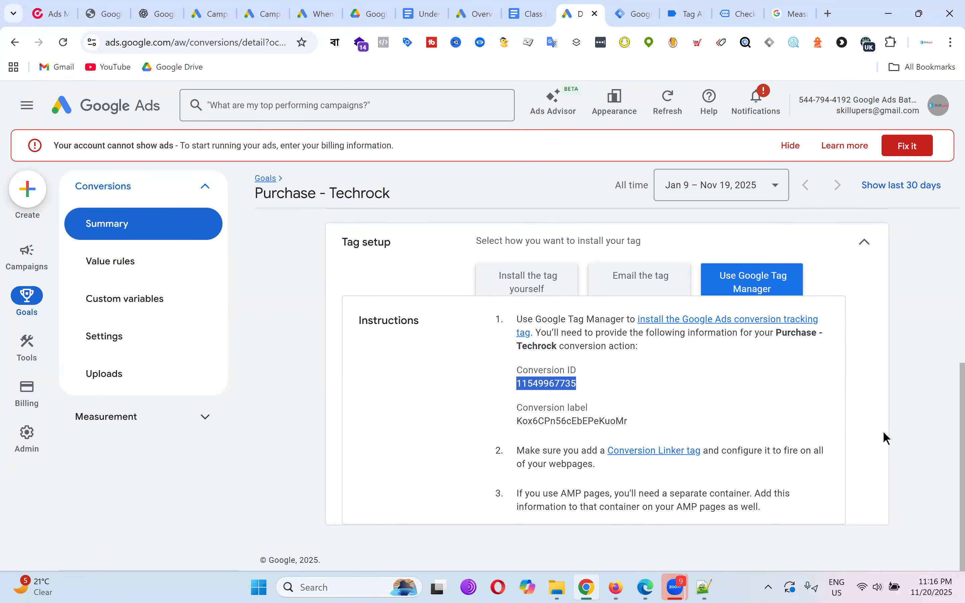
pyautogui.click(638, 13)
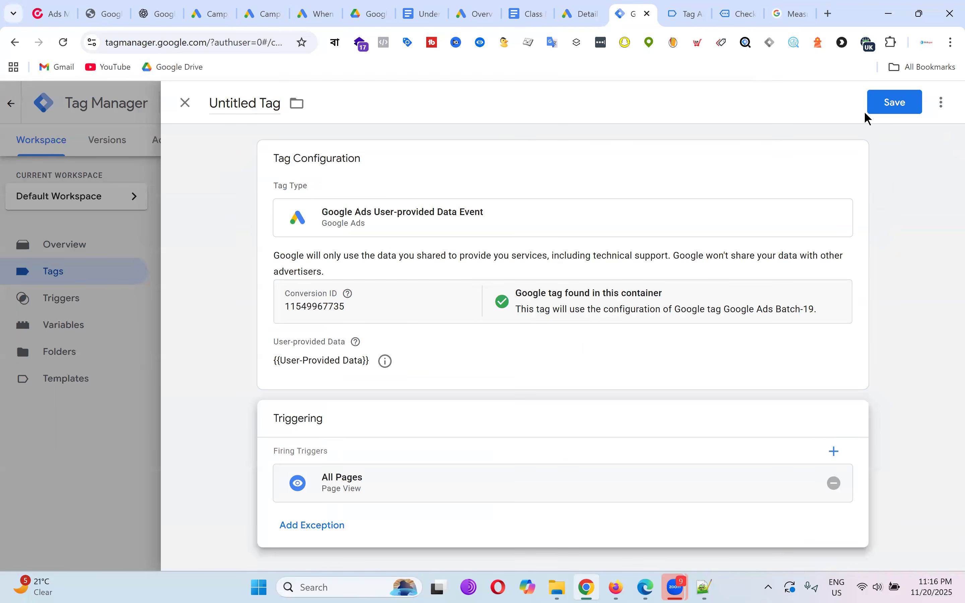
# Save the tag as 'Google Ads User-provided Data Event' and publish the container version live.
pyautogui.click(902, 102)
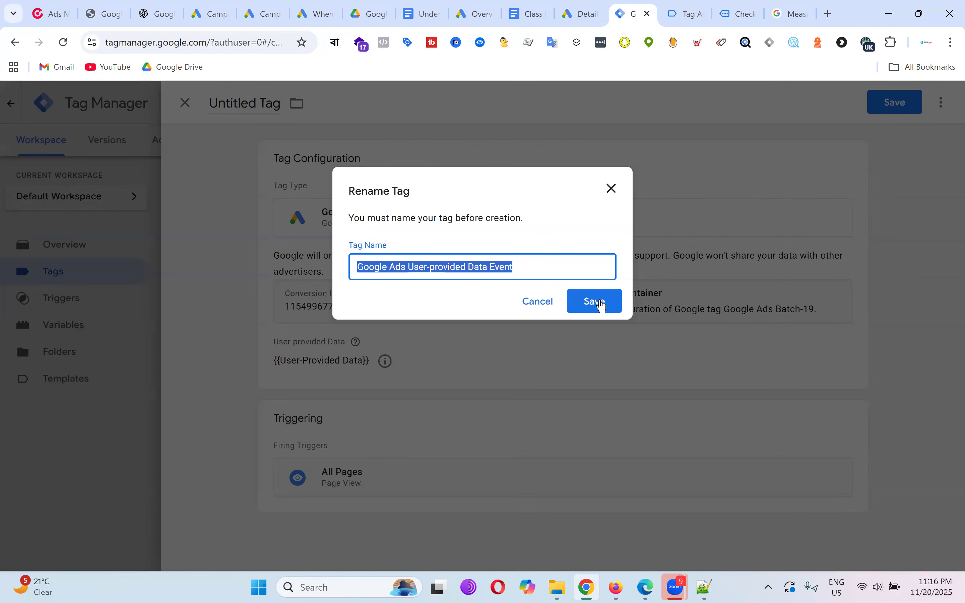
pyautogui.click(597, 302)
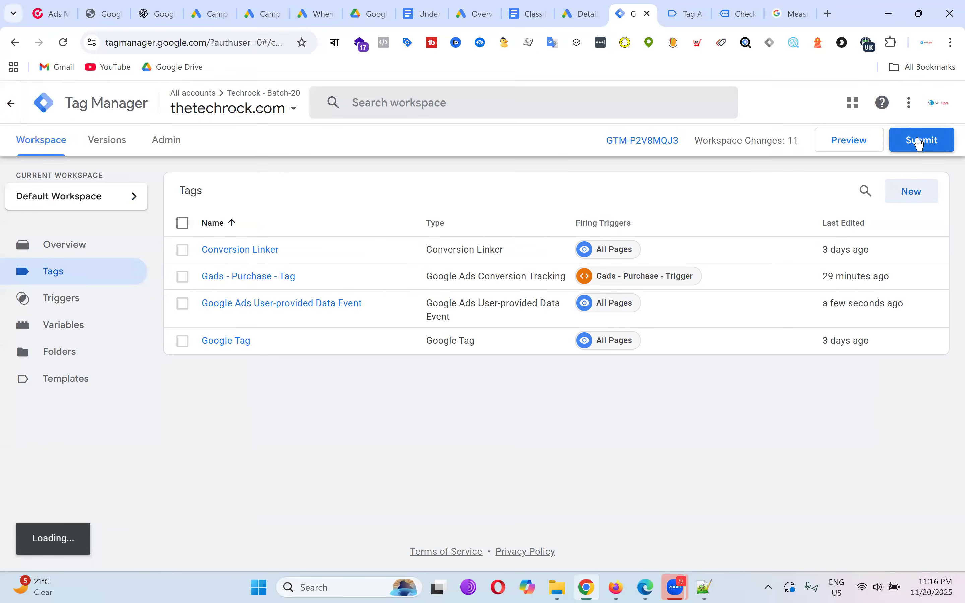
pyautogui.click(921, 144)
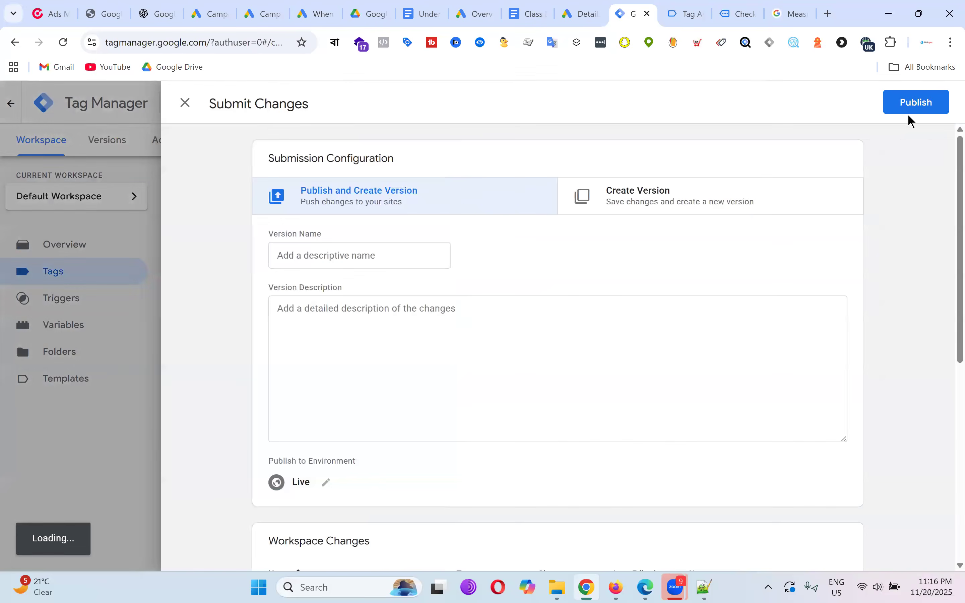
pyautogui.click(911, 104)
pyautogui.click(653, 494)
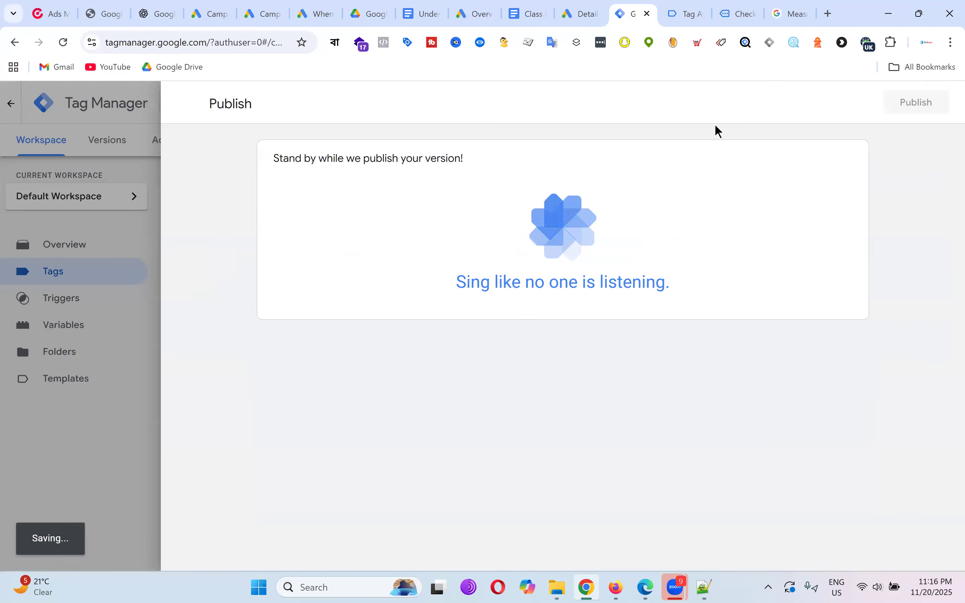
# Open the Google Ads Conversions summary and look over the goals, including Purchase - Techrock.
pyautogui.click(583, 13)
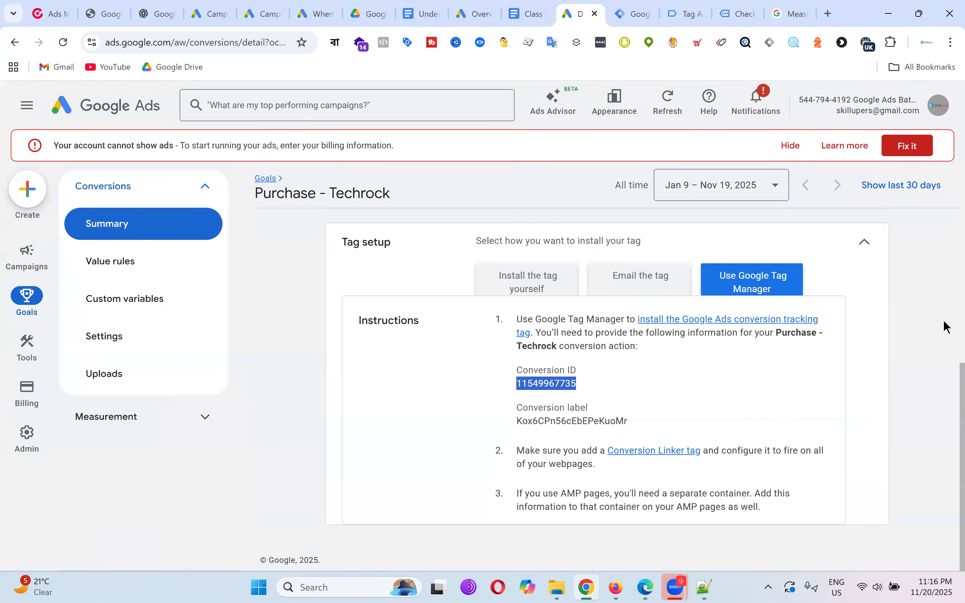
pyautogui.click(125, 228)
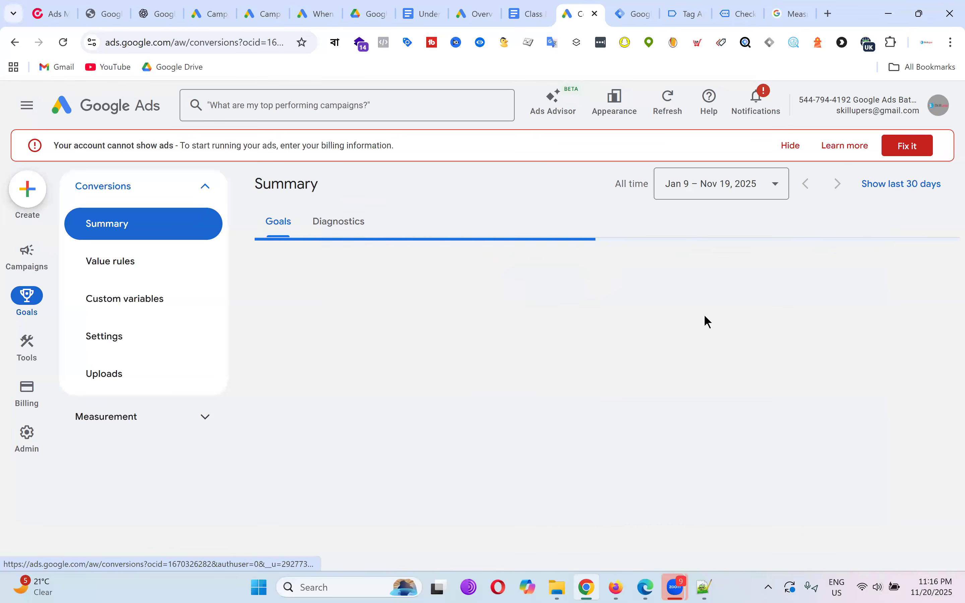
pyautogui.scroll(-10, 622, 299)
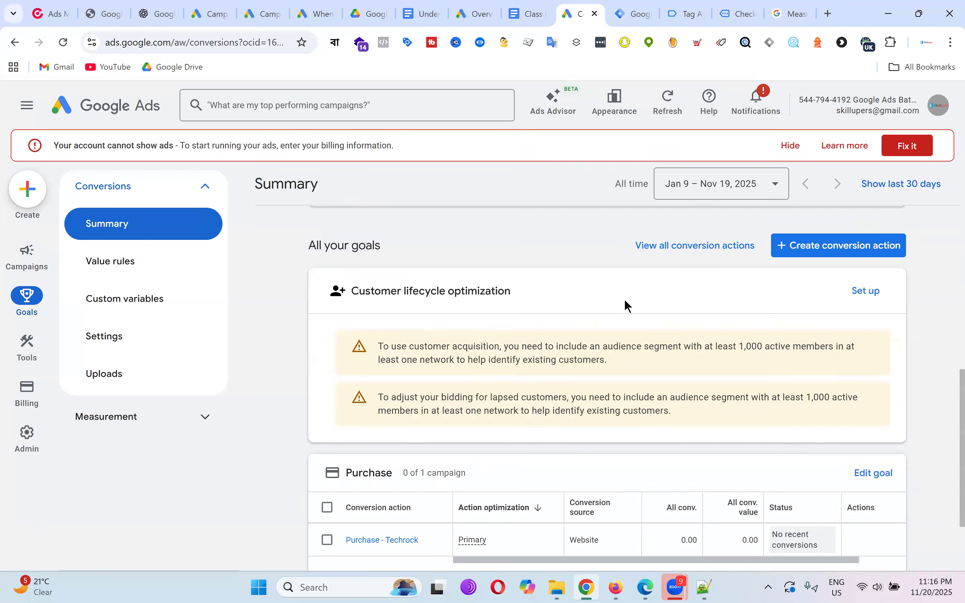
pyautogui.scroll(6, 583, 375)
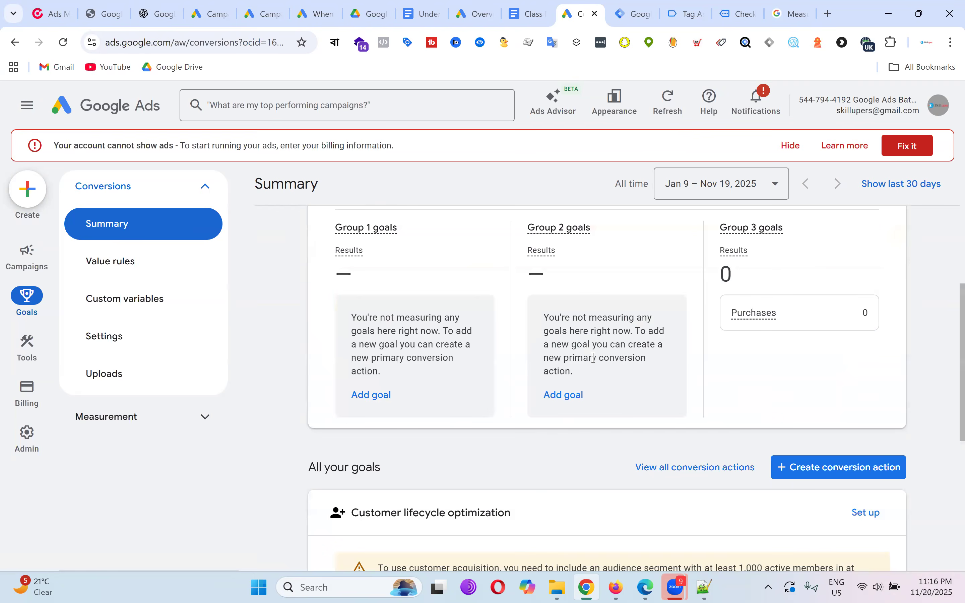
pyautogui.scroll(-7, 630, 371)
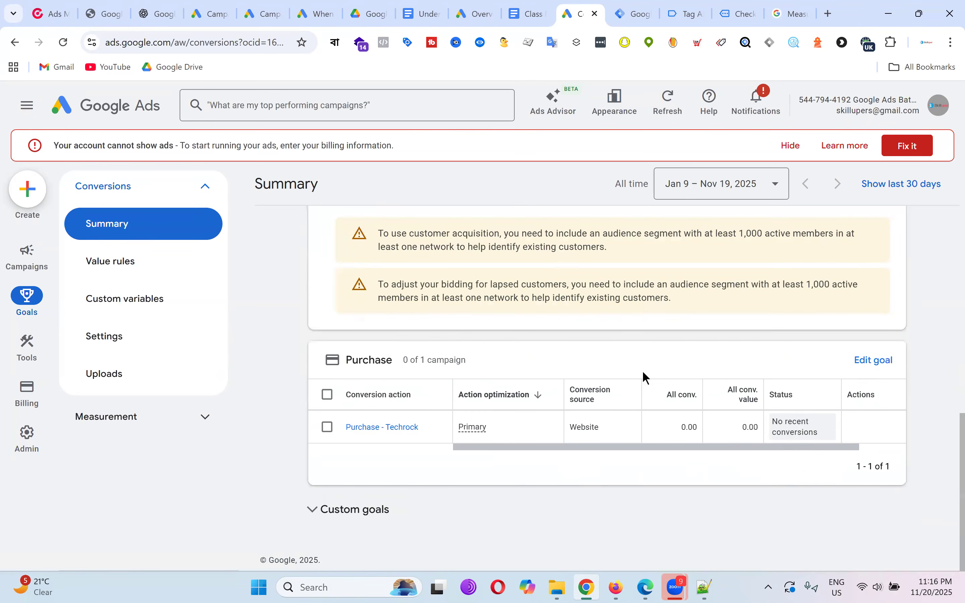
pyautogui.scroll(10, 726, 337)
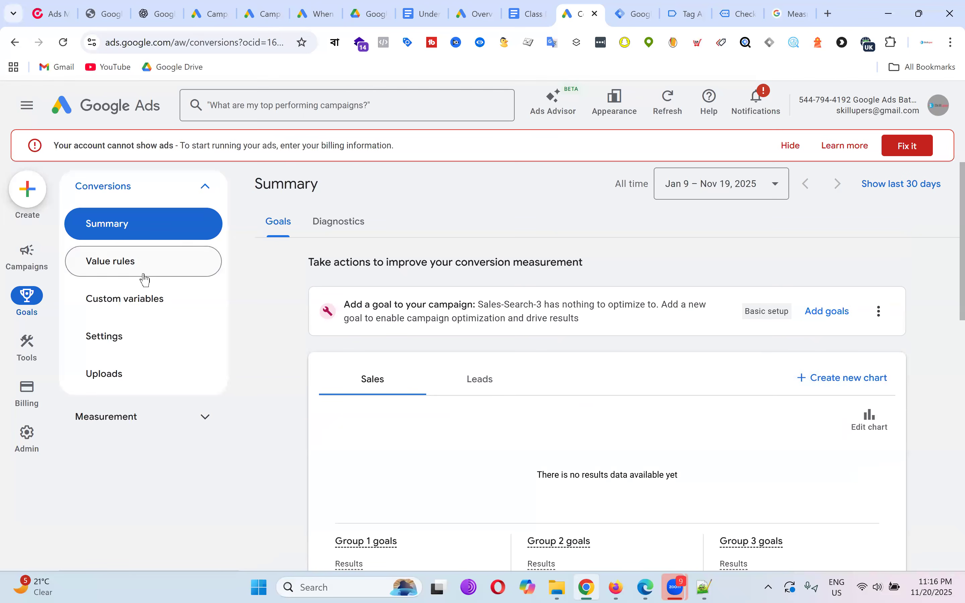
pyautogui.click(125, 194)
pyautogui.click(127, 192)
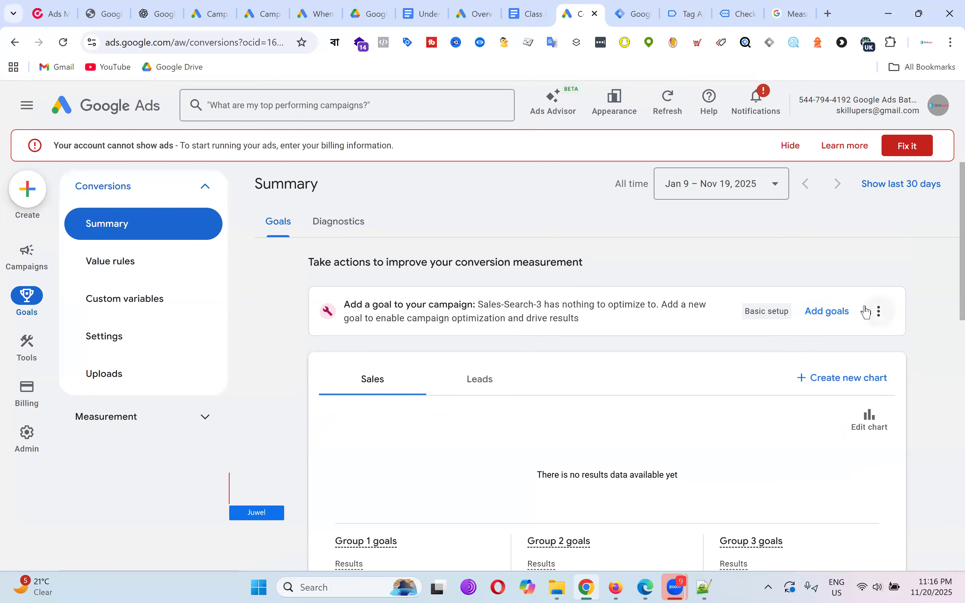
pyautogui.scroll(-2, 866, 312)
pyautogui.scroll(-8, 753, 308)
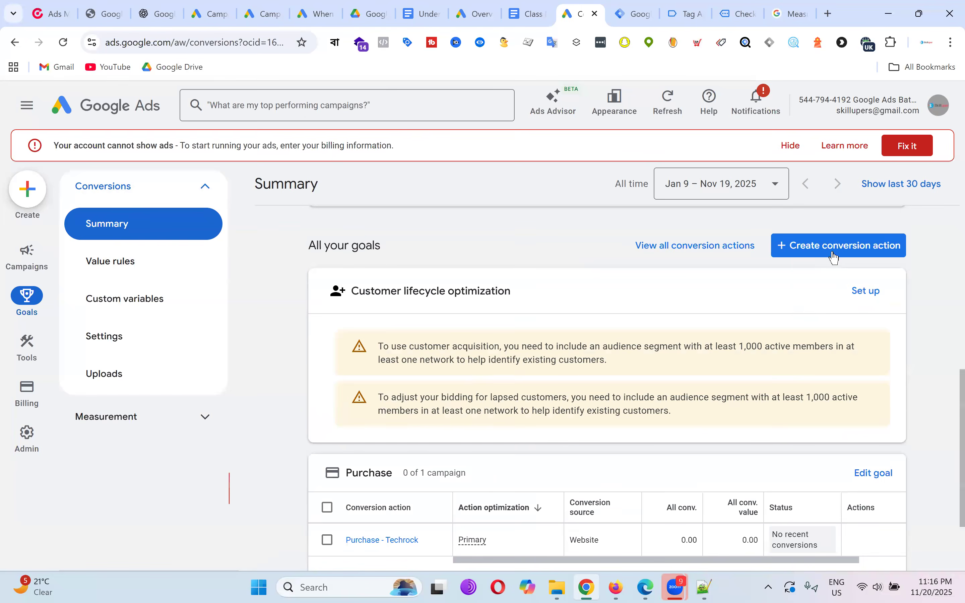
# Start a new conversion action measuring website conversions only, leaving phone calls unchecked.
pyautogui.click(837, 244)
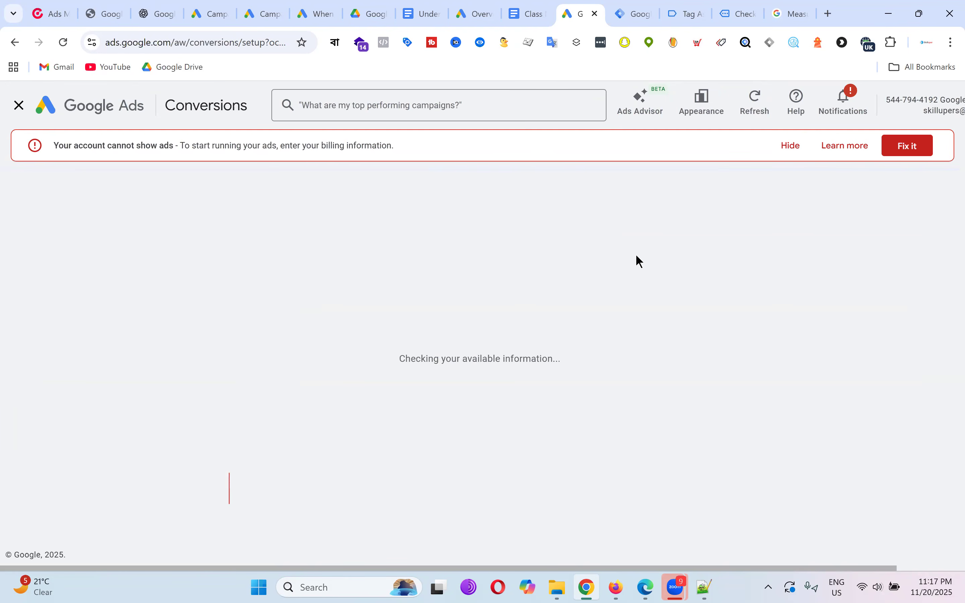
pyautogui.scroll(-5, 423, 306)
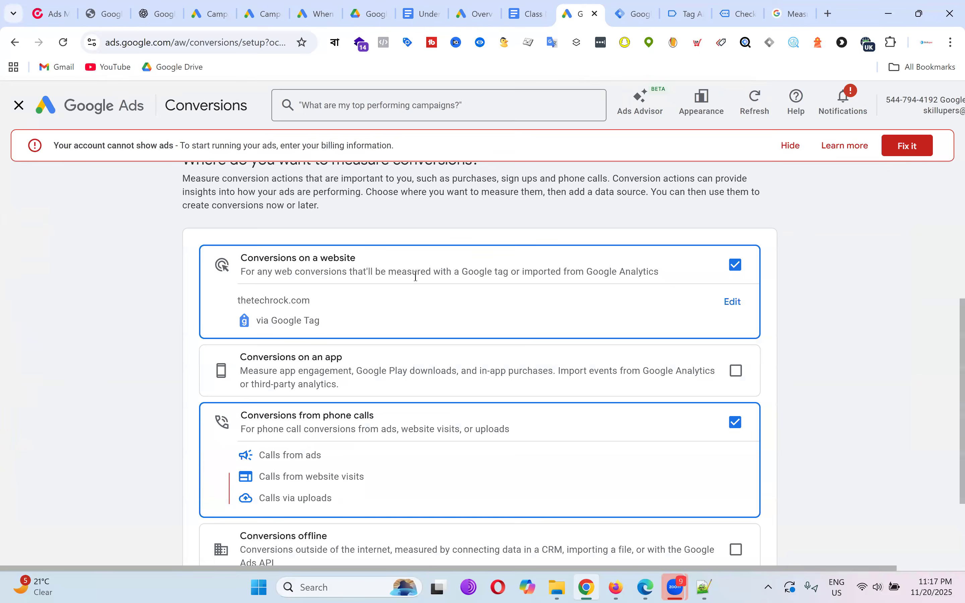
pyautogui.scroll(-3, 416, 276)
pyautogui.click(736, 302)
pyautogui.scroll(2, 606, 303)
pyautogui.scroll(-2, 438, 387)
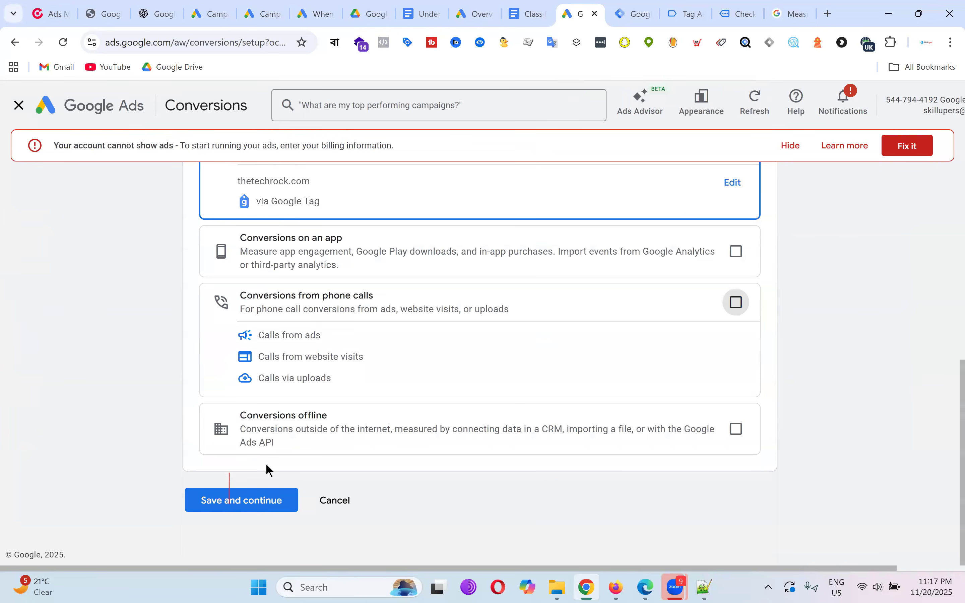
pyautogui.click(275, 503)
# Choose Add to cart from all conversion categories and add a conversion action for it.
pyautogui.scroll(-3, 528, 336)
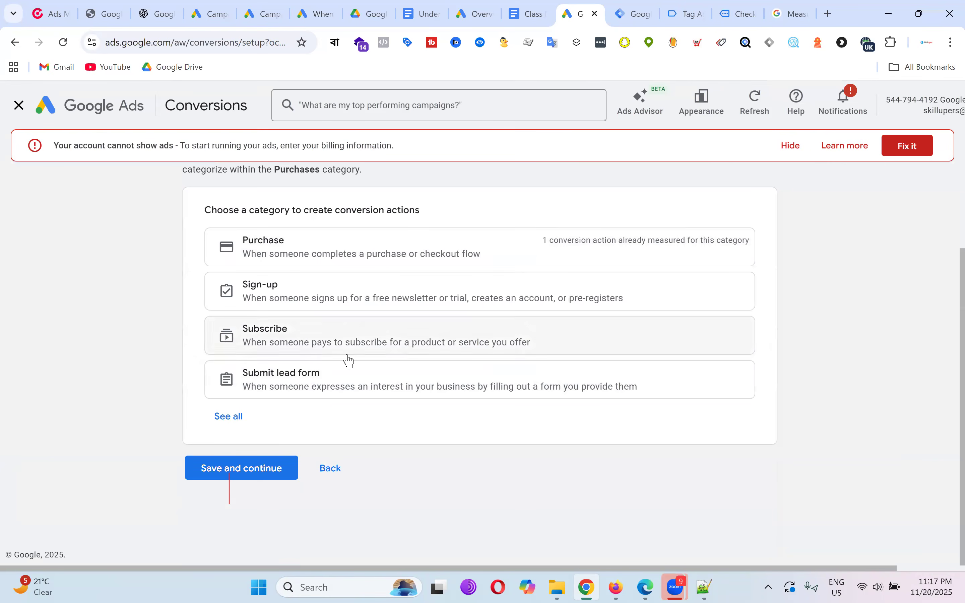
pyautogui.click(235, 417)
pyautogui.scroll(-3, 459, 293)
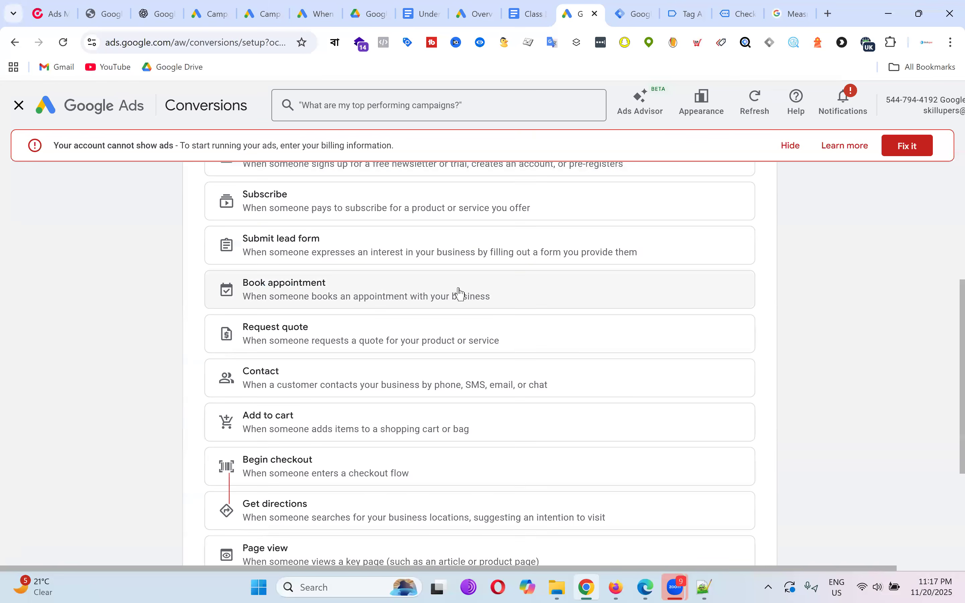
pyautogui.click(316, 430)
pyautogui.click(510, 377)
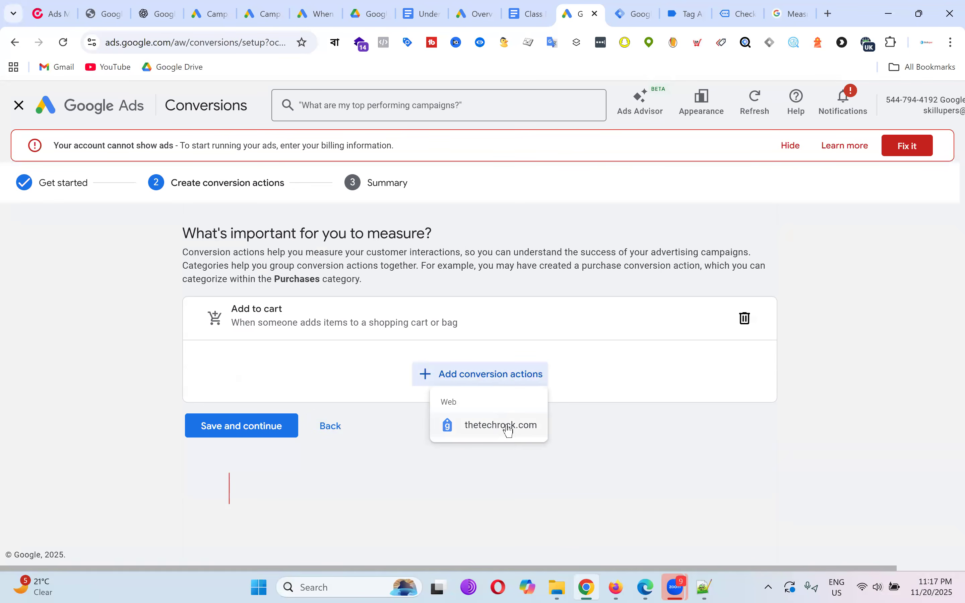
# Measure Add to cart on thetechrock.com using manual code setup and open its settings.
pyautogui.click(508, 426)
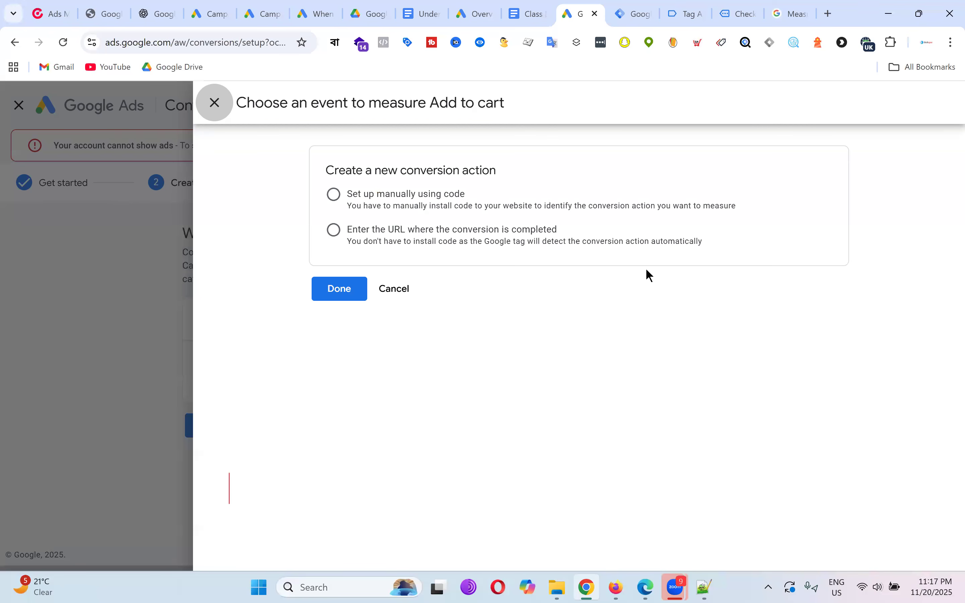
pyautogui.click(418, 205)
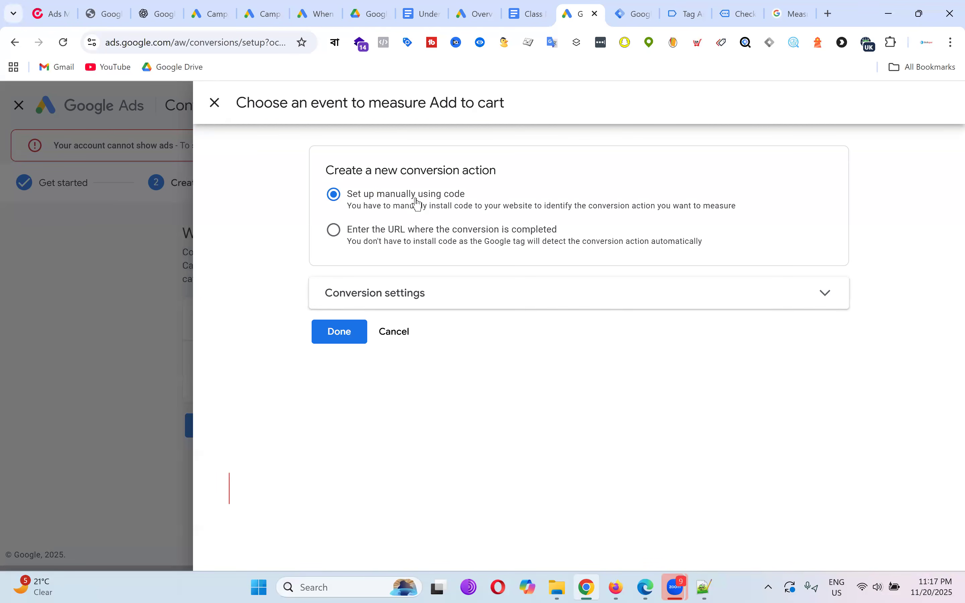
pyautogui.click(578, 303)
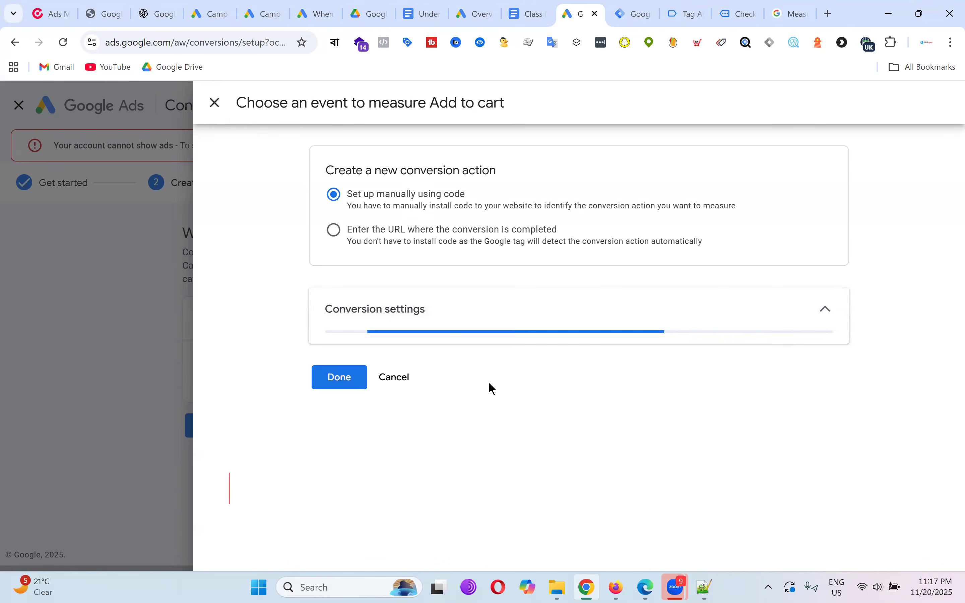
pyautogui.scroll(-6, 658, 326)
pyautogui.scroll(3, 560, 335)
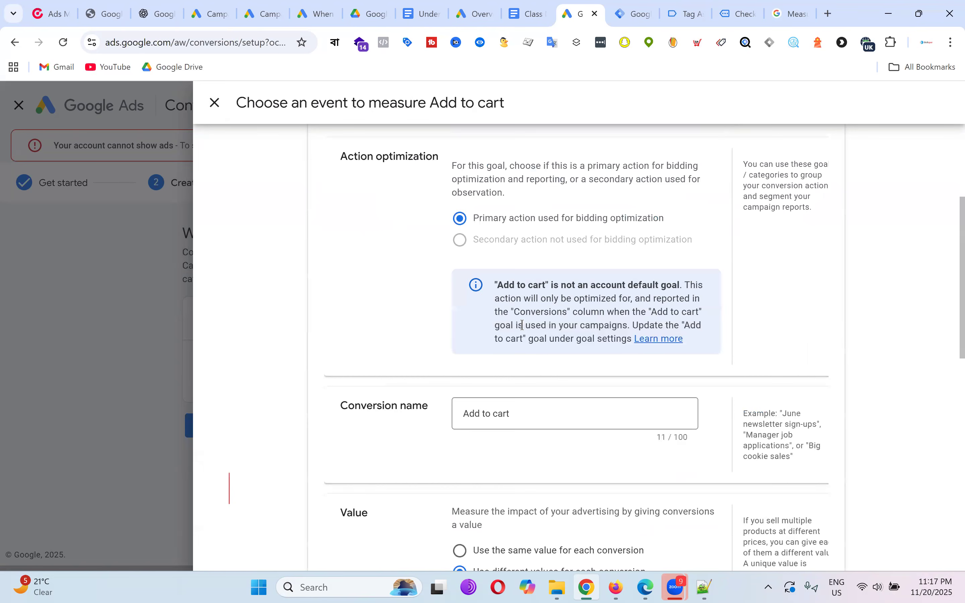
pyautogui.scroll(2, 518, 319)
pyautogui.scroll(-8, 559, 319)
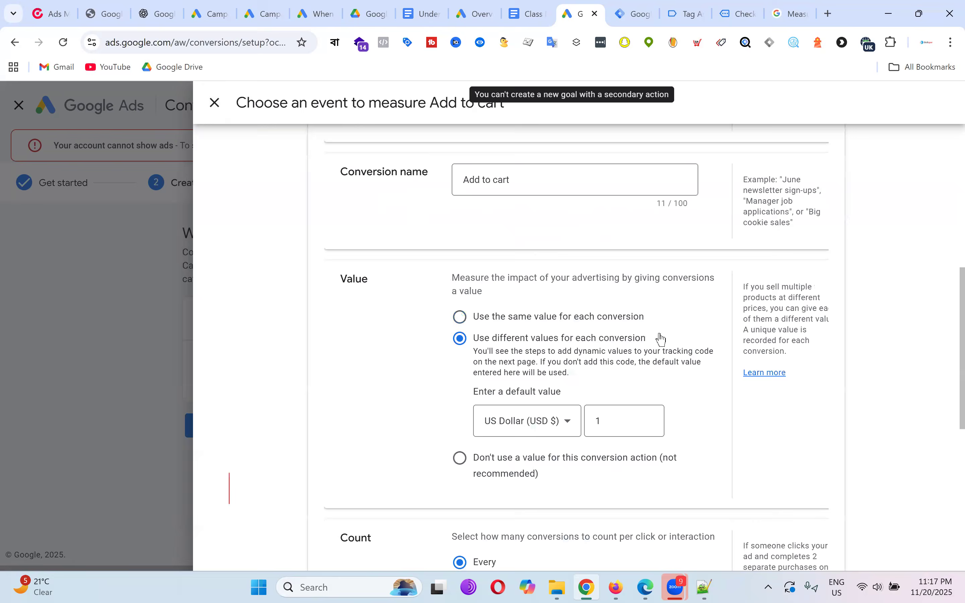
pyautogui.scroll(3, 598, 287)
pyautogui.scroll(-2, 558, 279)
# Rename the action 'Add to cart - Techrock', then save and finish the setup.
pyautogui.click(558, 213)
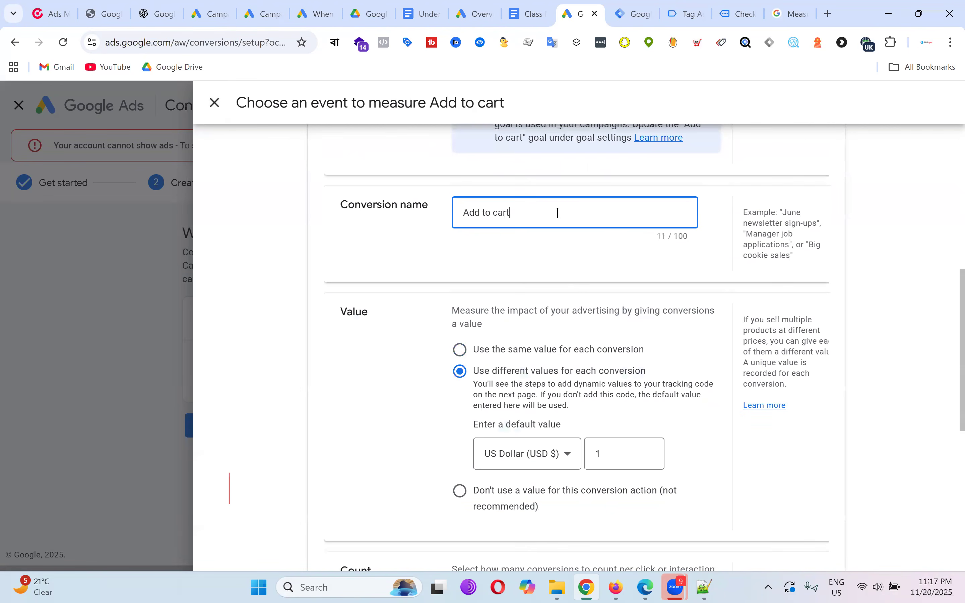
pyautogui.write('- Techrock')
pyautogui.scroll(-2, 605, 319)
pyautogui.scroll(-1, 604, 319)
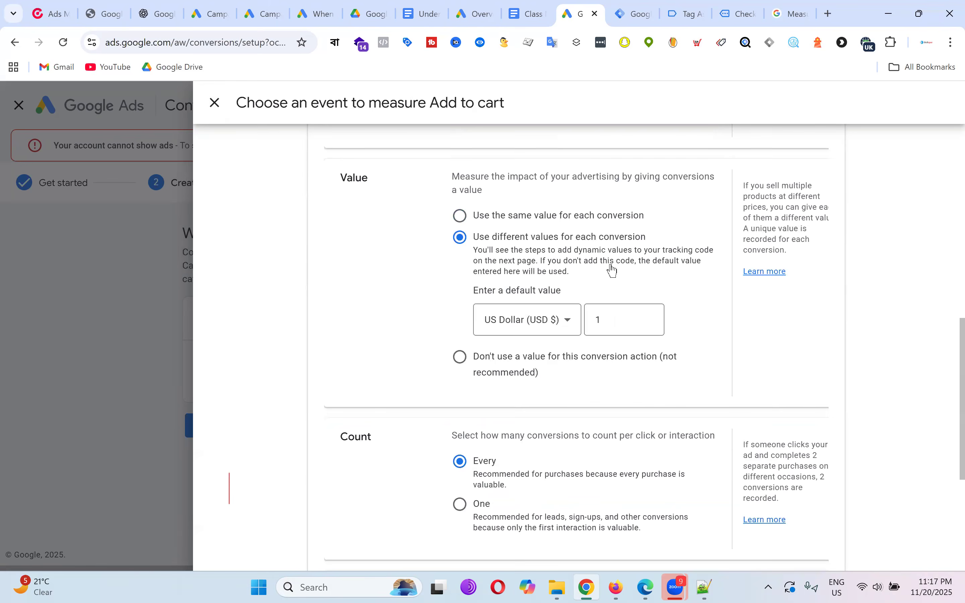
pyautogui.scroll(-5, 613, 270)
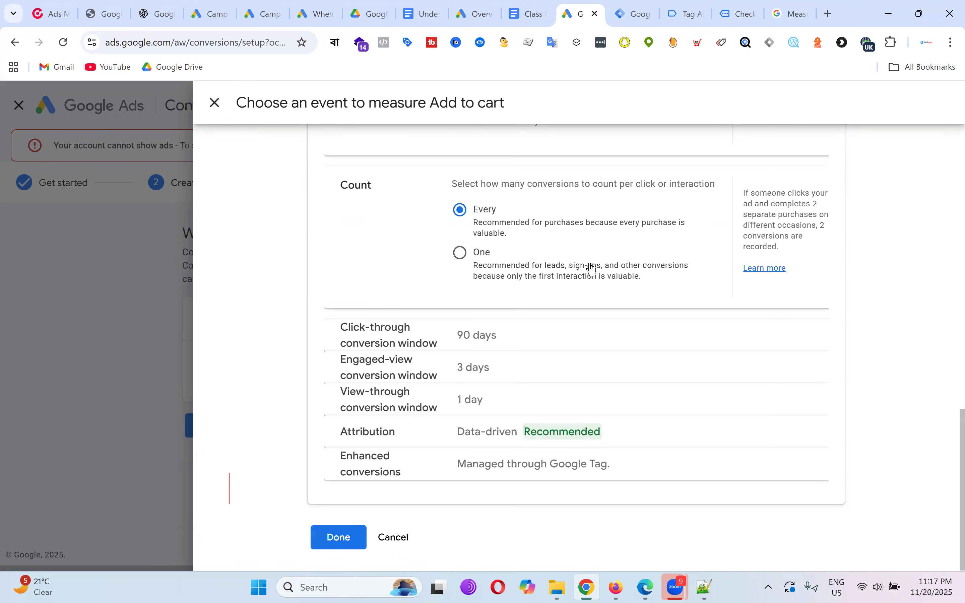
pyautogui.click(324, 552)
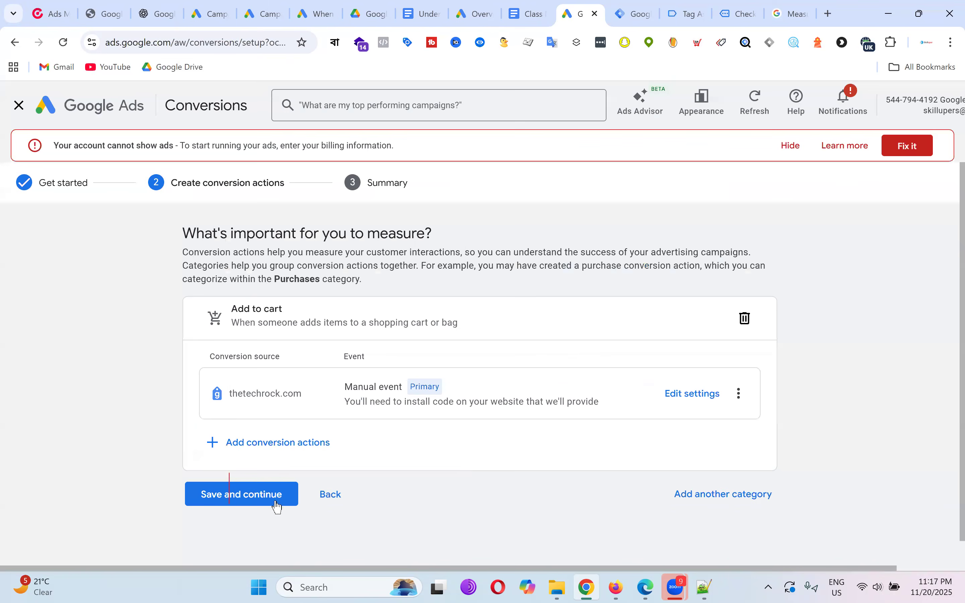
pyautogui.click(275, 499)
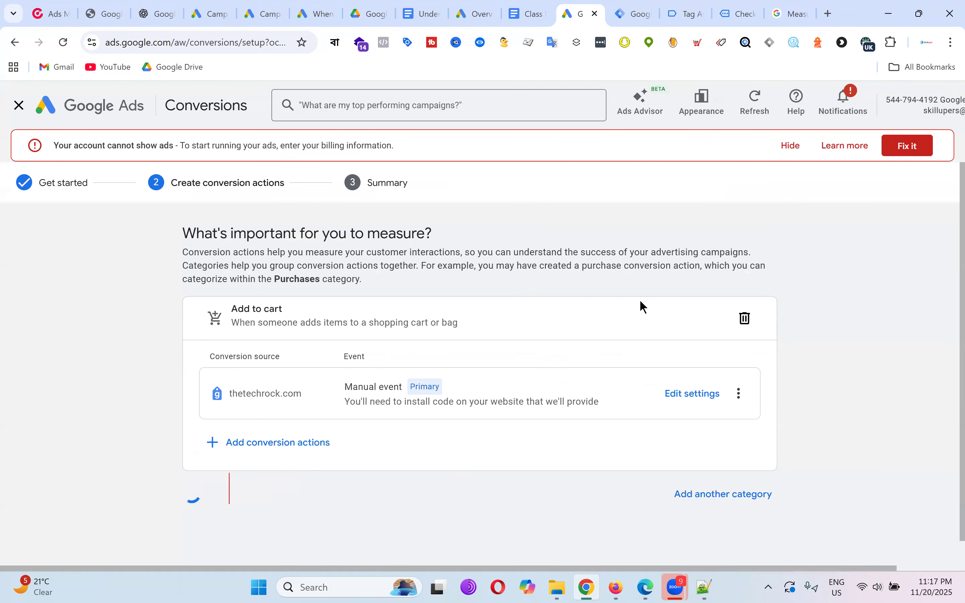
pyautogui.scroll(-6, 645, 304)
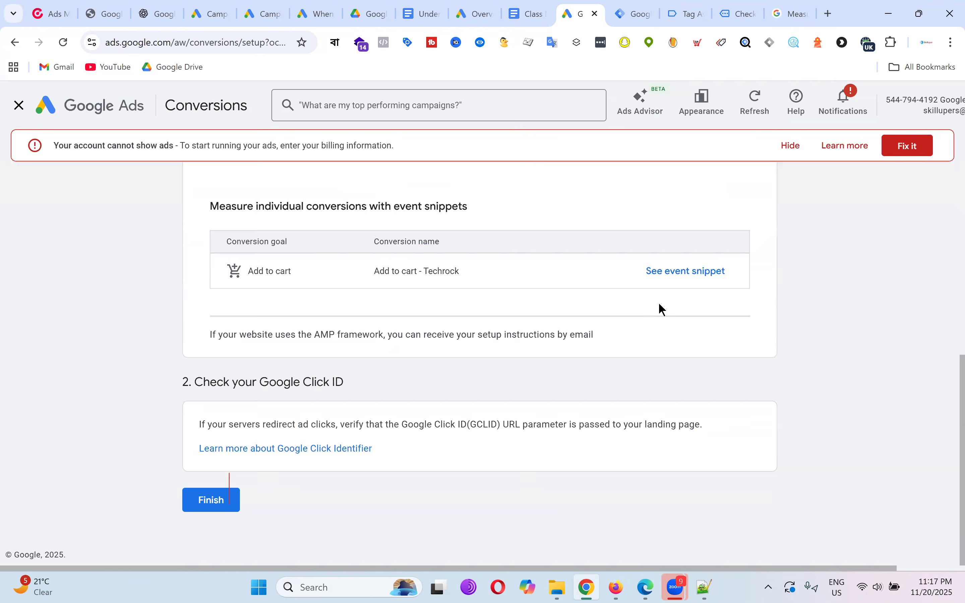
pyautogui.click(225, 499)
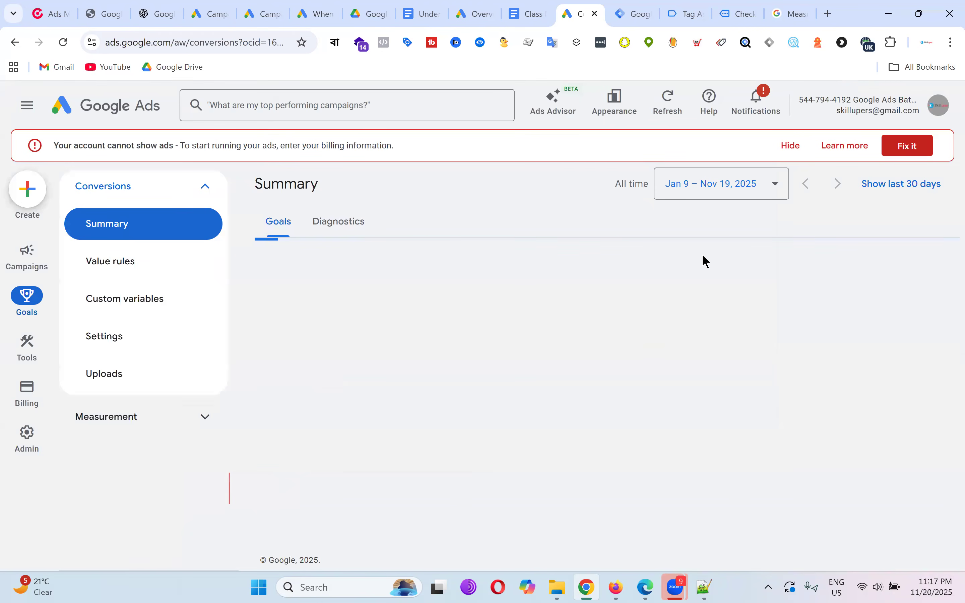
# Start another website-only conversion action, leaving out phone calls.
pyautogui.scroll(-5, 721, 264)
pyautogui.scroll(5, 722, 266)
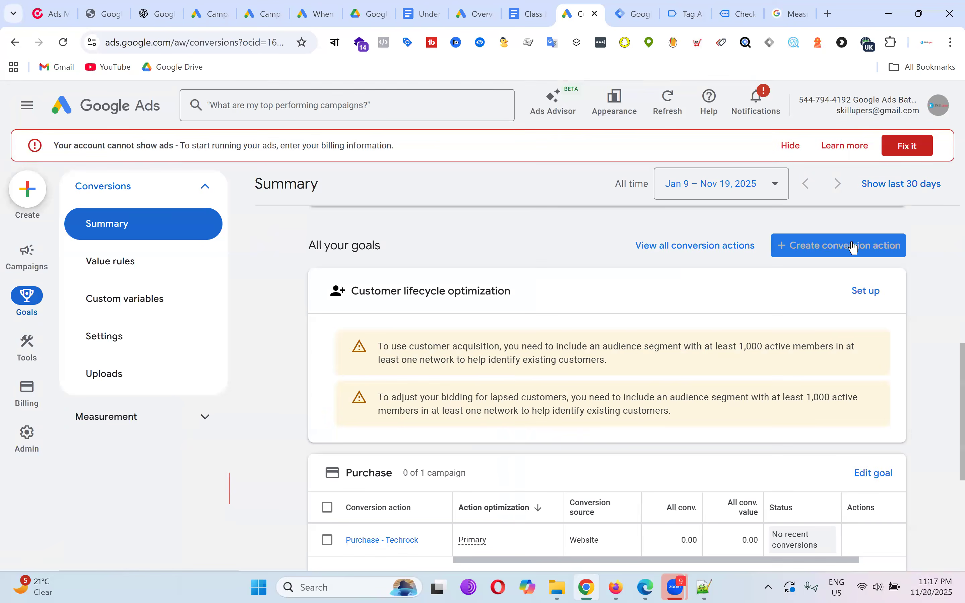
pyautogui.click(853, 244)
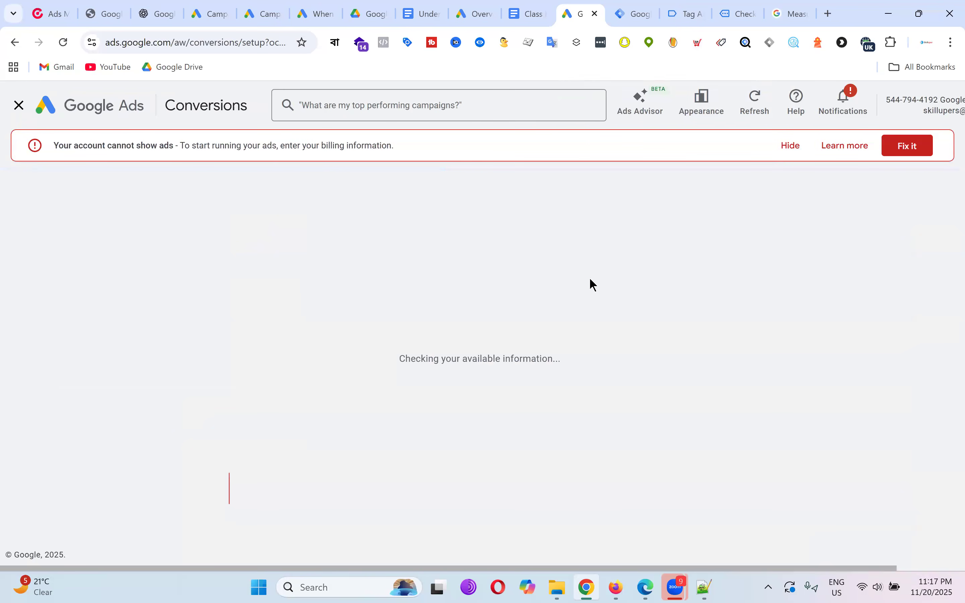
pyautogui.scroll(-10, 574, 296)
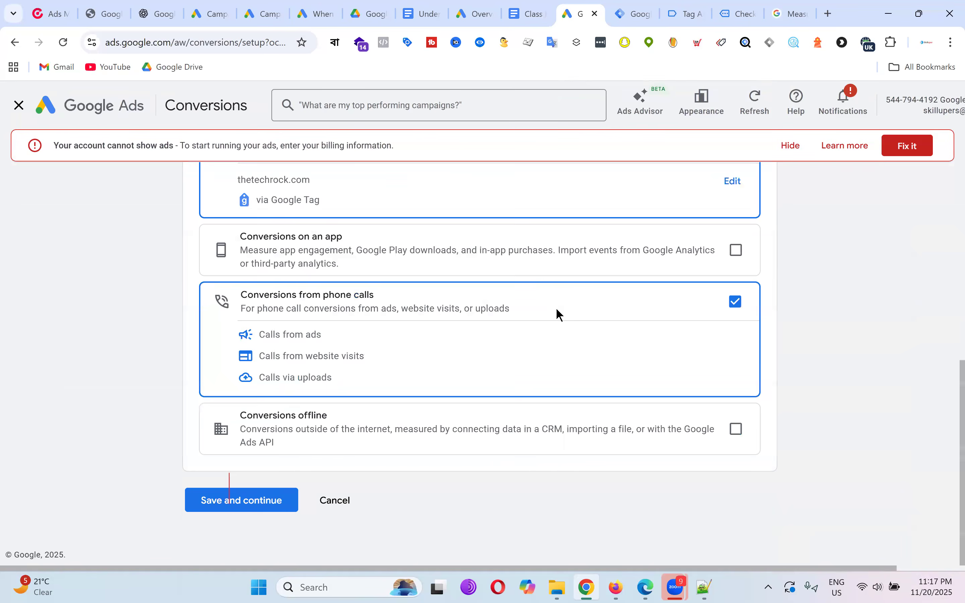
pyautogui.scroll(3, 409, 286)
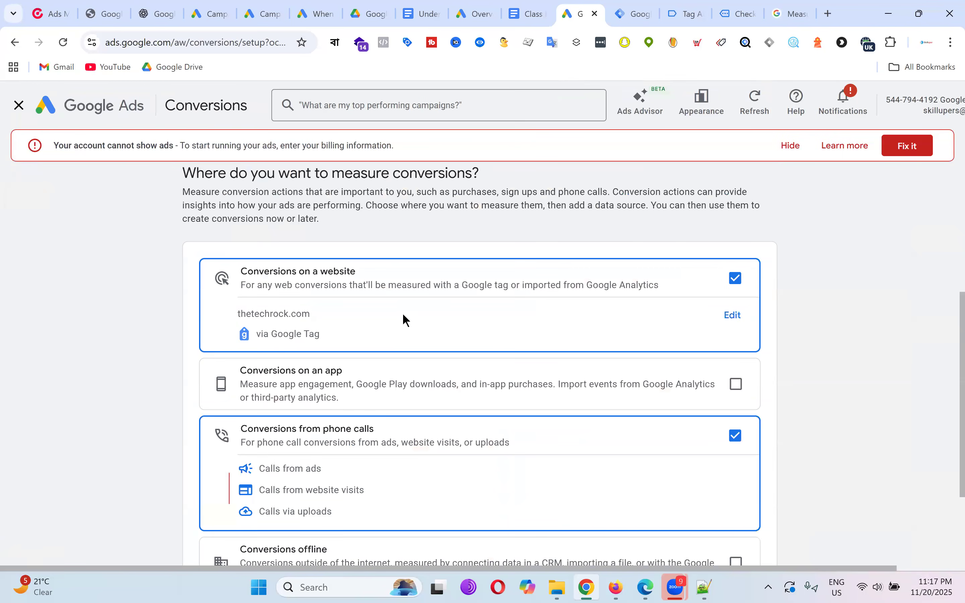
pyautogui.scroll(-2, 724, 369)
pyautogui.click(726, 366)
pyautogui.scroll(-2, 469, 359)
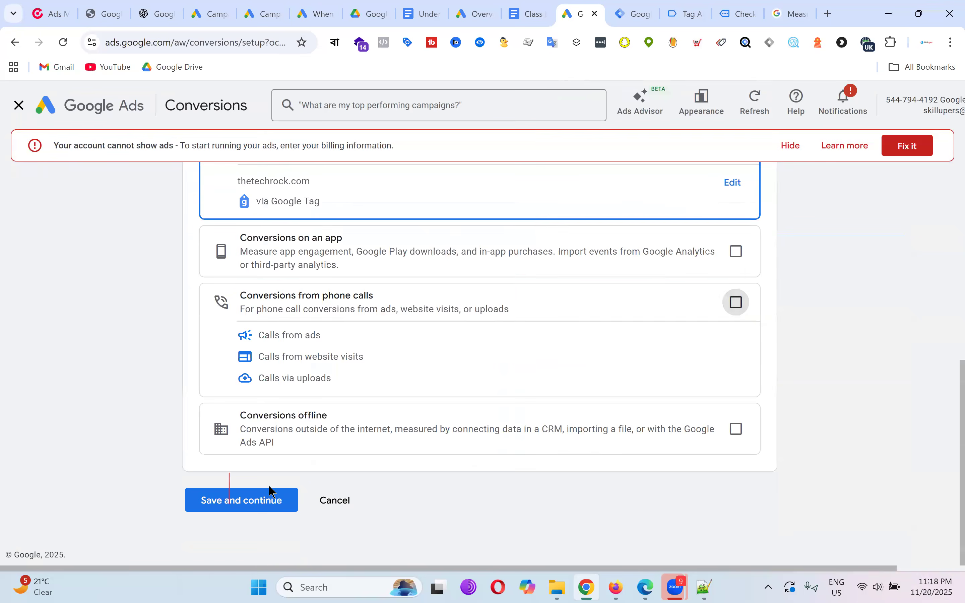
pyautogui.click(267, 504)
# Pick the Begin checkout category with thetechrock.com as its source.
pyautogui.scroll(-3, 316, 436)
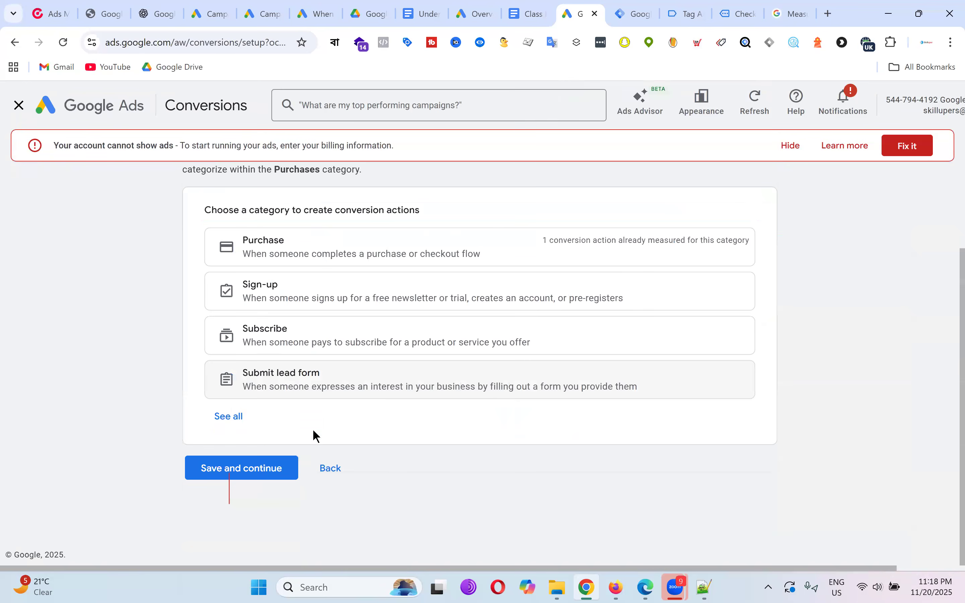
pyautogui.click(235, 419)
pyautogui.scroll(-5, 446, 350)
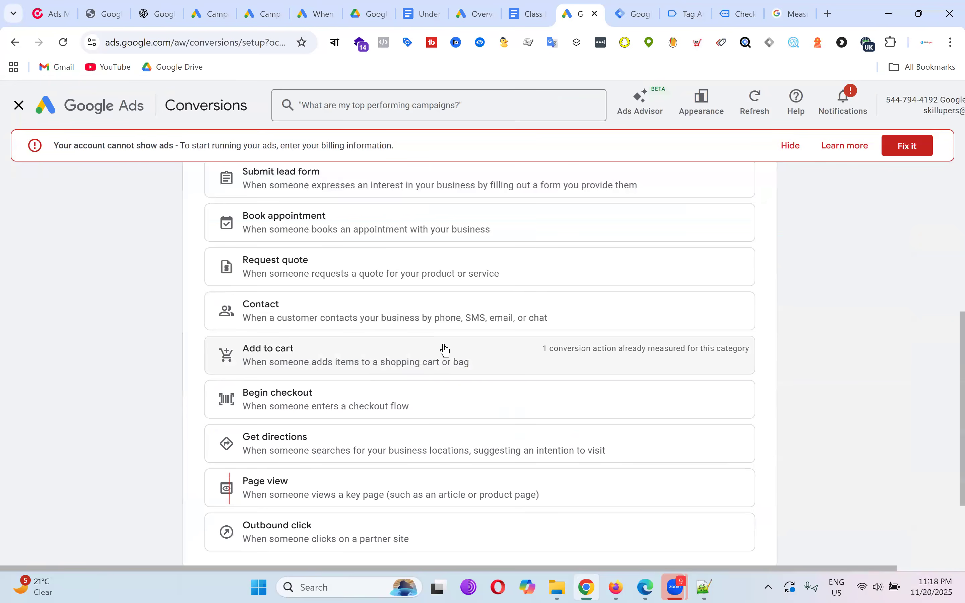
pyautogui.click(299, 401)
pyautogui.click(501, 377)
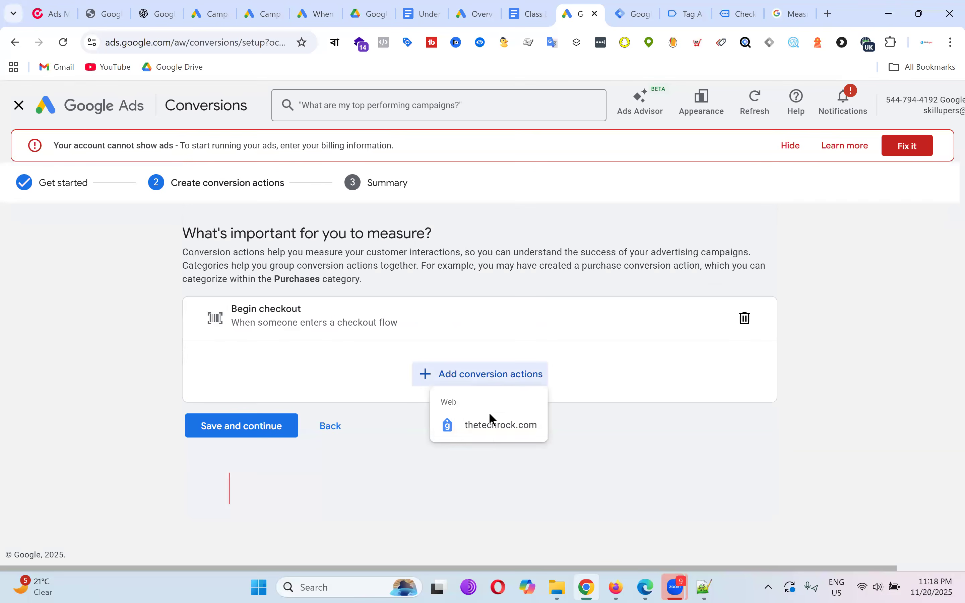
pyautogui.click(495, 423)
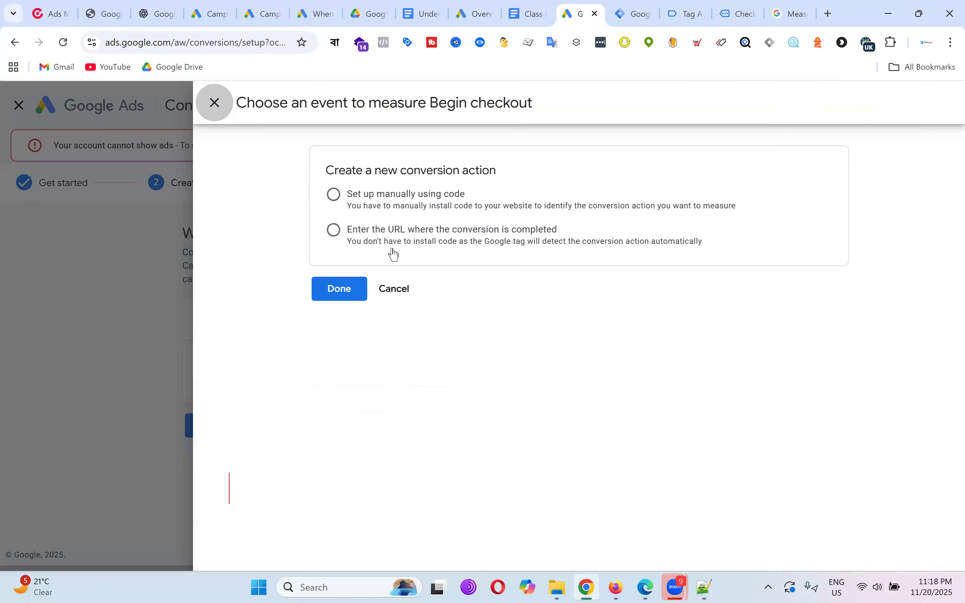
# Set up the Begin checkout event manually with code, then save and finish.
pyautogui.click(395, 200)
pyautogui.click(338, 333)
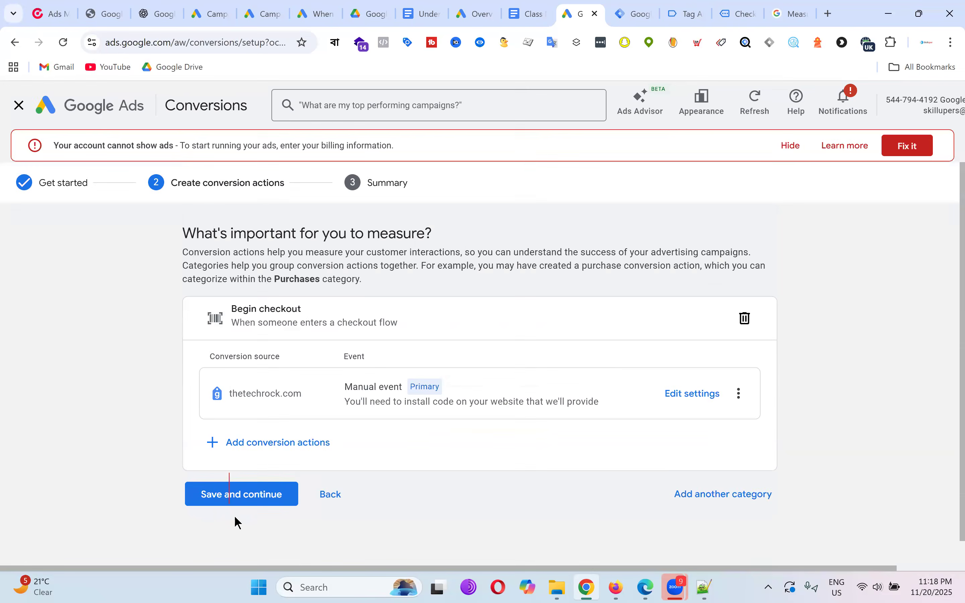
pyautogui.click(265, 501)
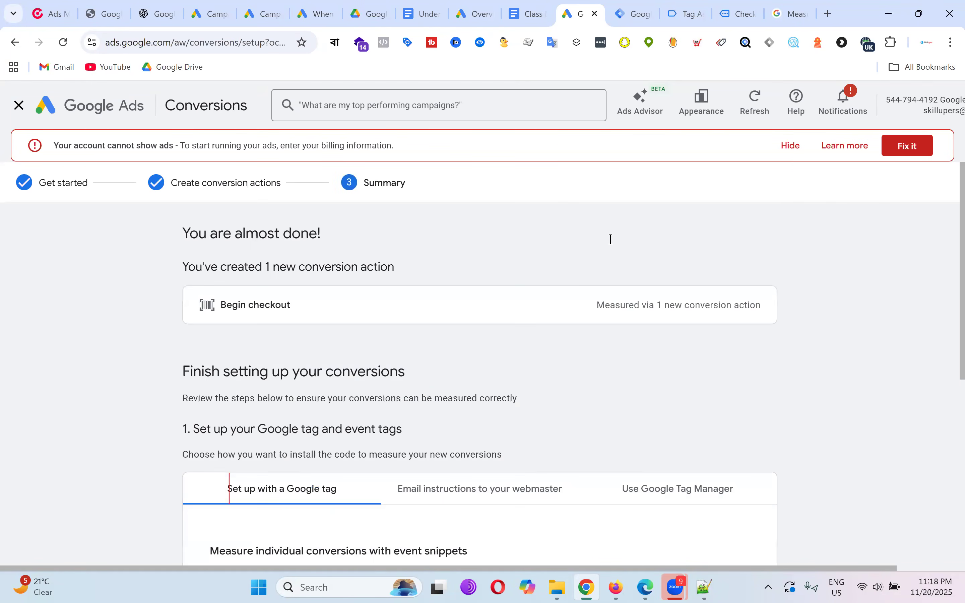
pyautogui.scroll(-8, 611, 239)
pyautogui.scroll(-1, 438, 344)
pyautogui.click(230, 503)
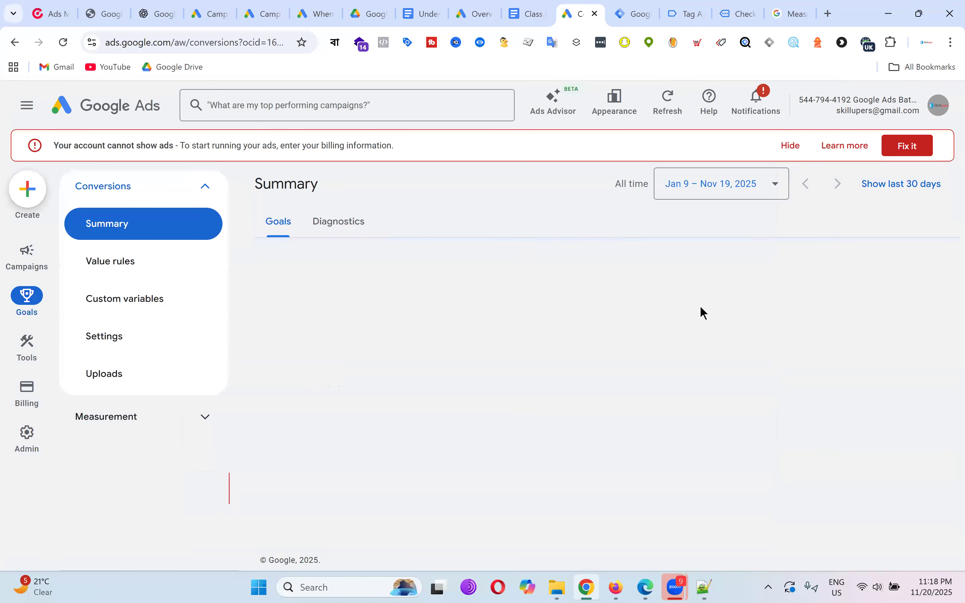
pyautogui.scroll(-10, 721, 297)
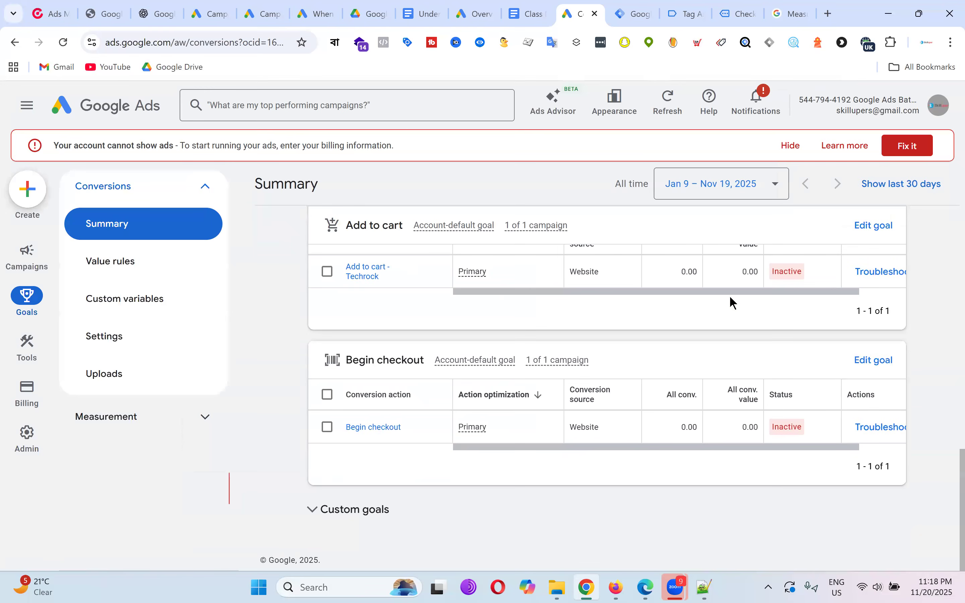
pyautogui.scroll(3, 624, 392)
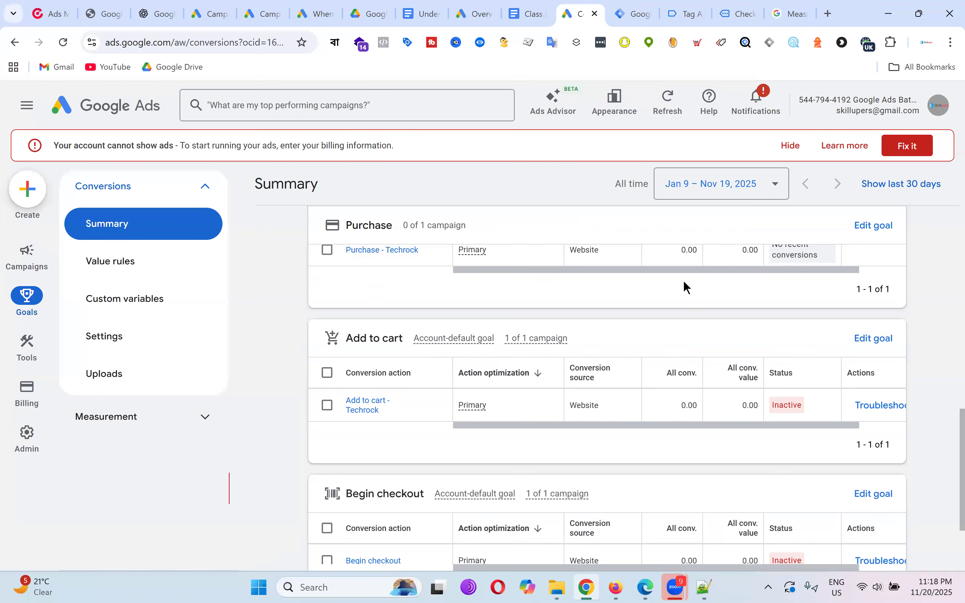
pyautogui.scroll(-3, 739, 295)
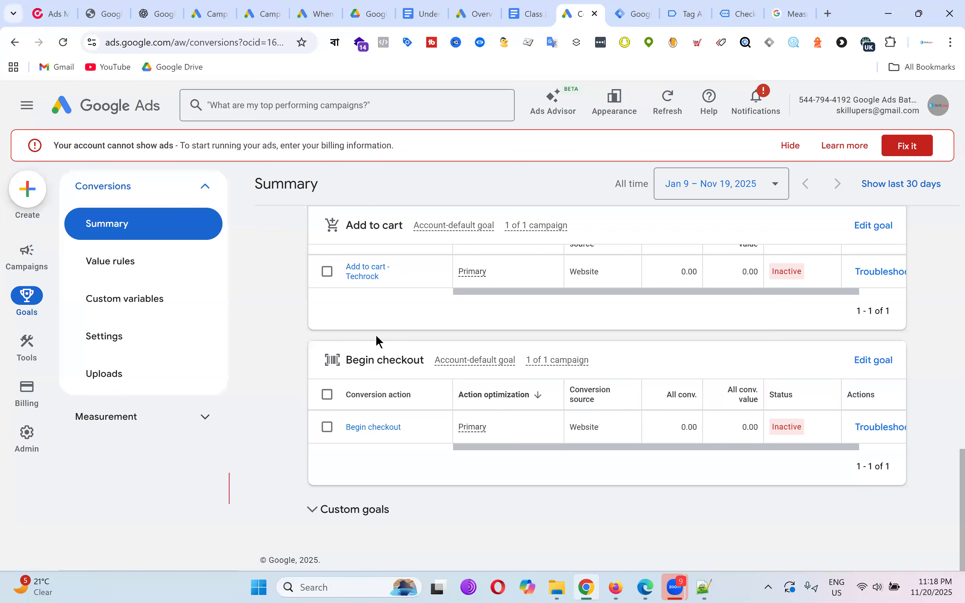
pyautogui.click(126, 337)
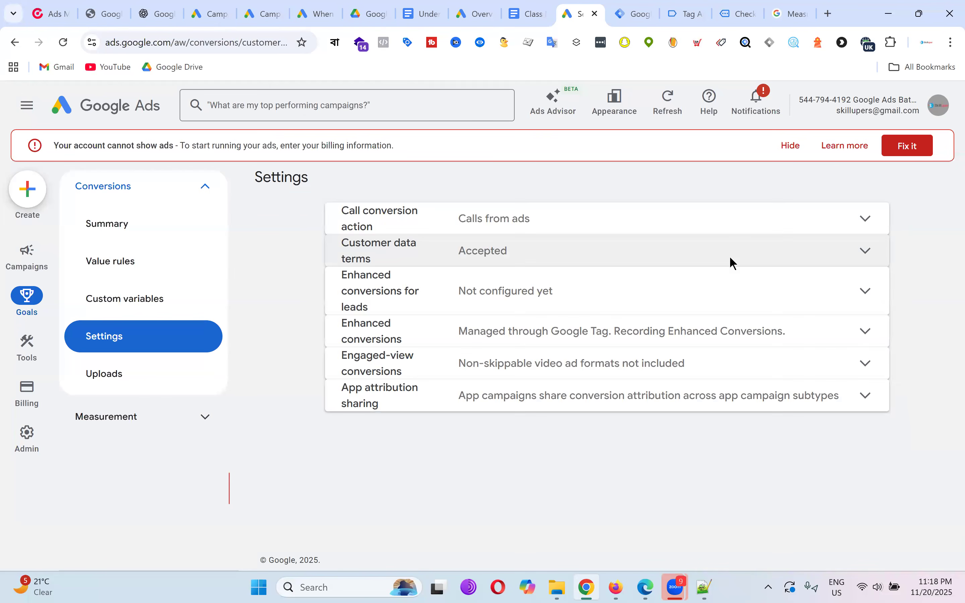
pyautogui.click(132, 226)
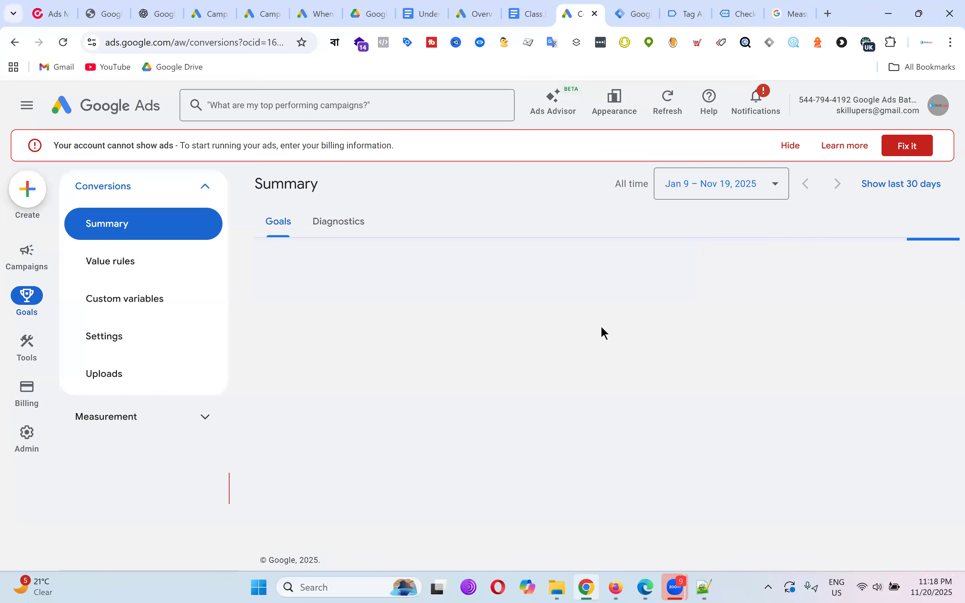
pyautogui.scroll(-8, 659, 333)
pyautogui.scroll(-5, 666, 335)
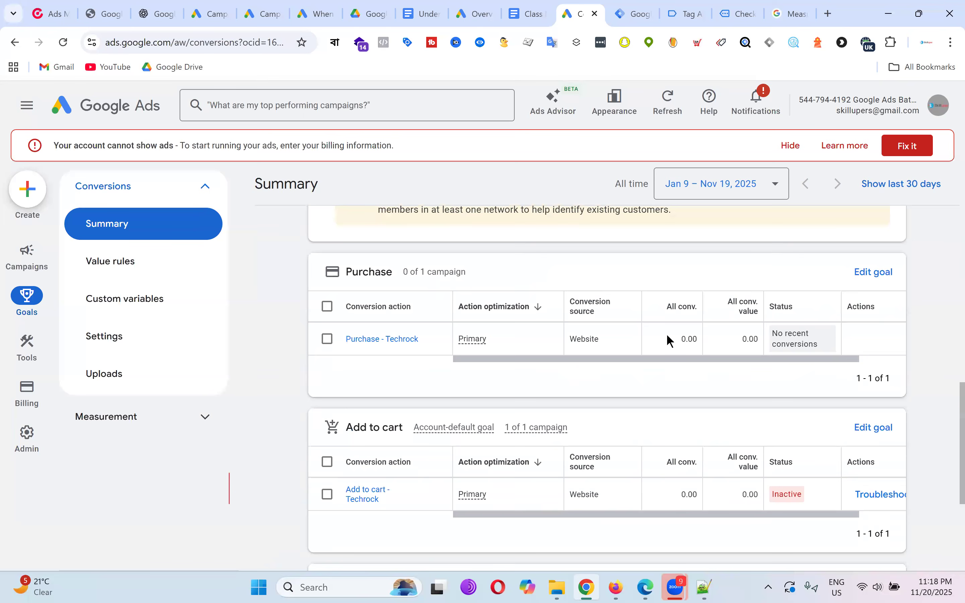
pyautogui.scroll(-3, 666, 334)
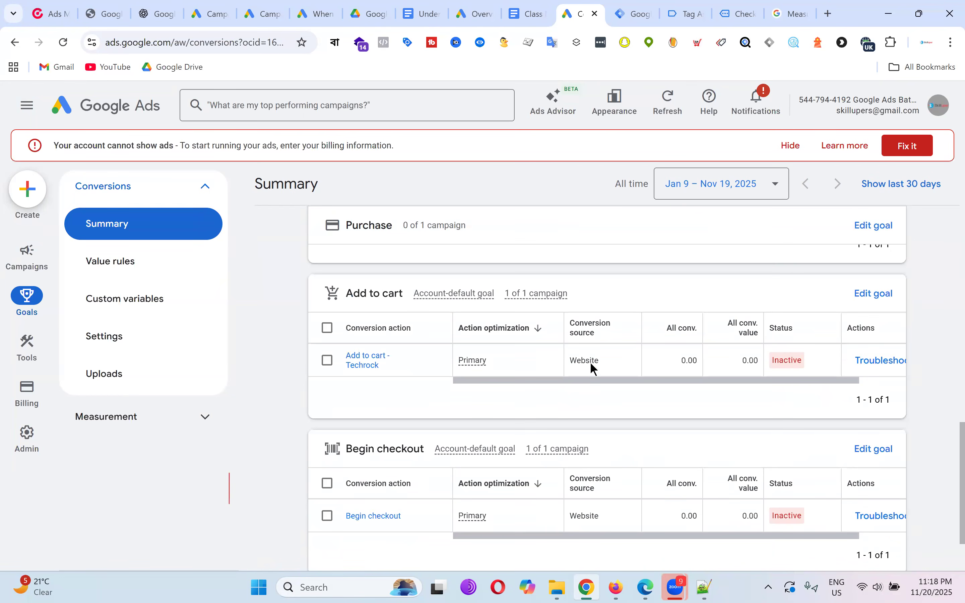
# Show Add to cart - Techrock's Tag Manager install details and select its conversion ID and label.
pyautogui.click(380, 365)
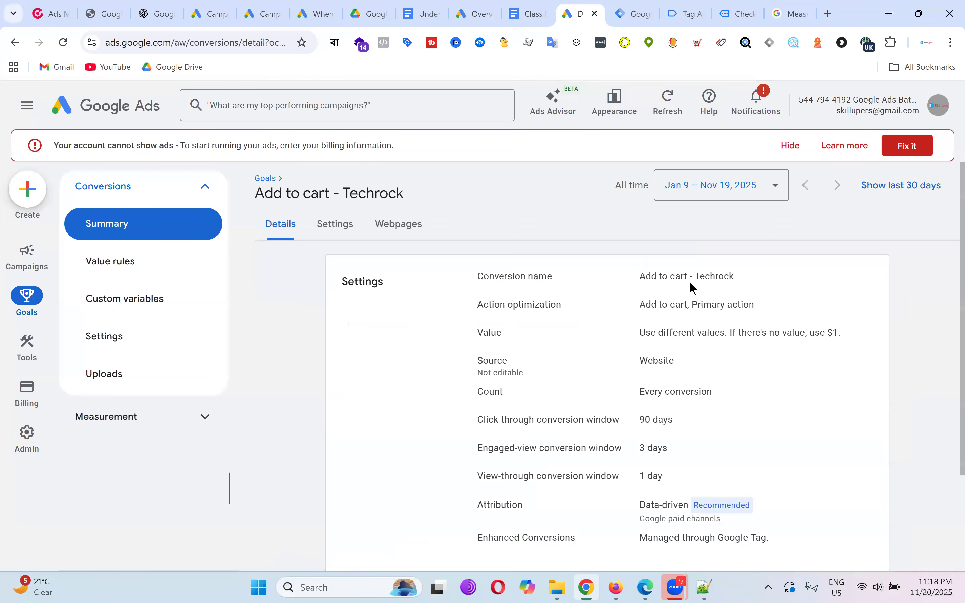
pyautogui.scroll(-3, 797, 314)
pyautogui.click(642, 507)
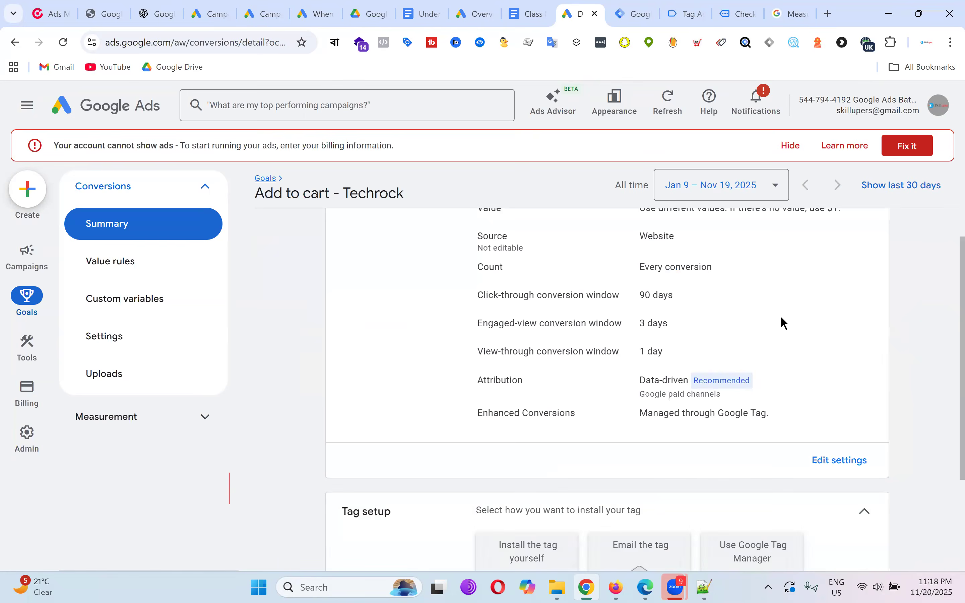
pyautogui.scroll(-3, 782, 323)
pyautogui.click(778, 413)
pyautogui.scroll(-3, 794, 370)
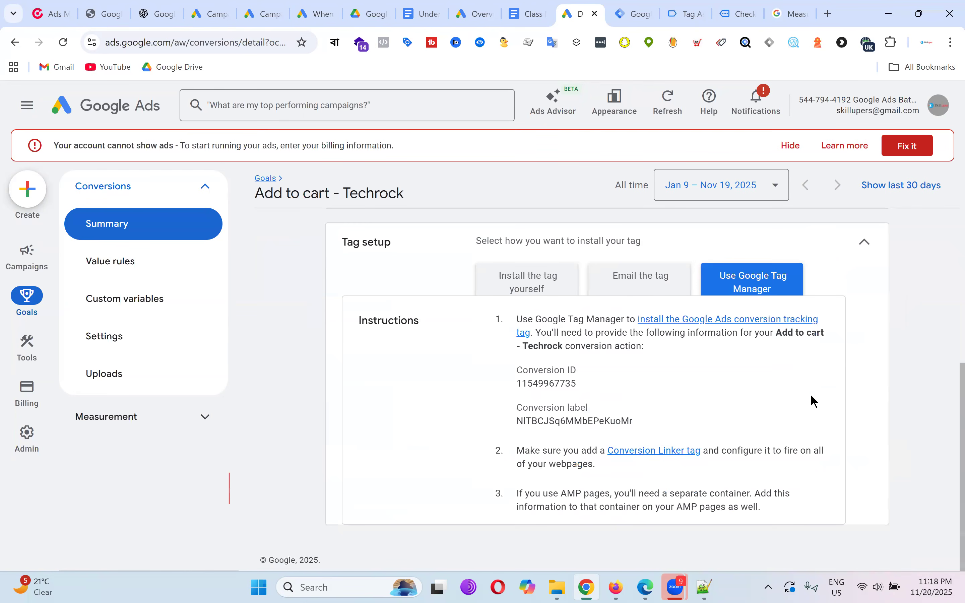
pyautogui.moveTo(514, 383); pyautogui.dragTo(584, 390)
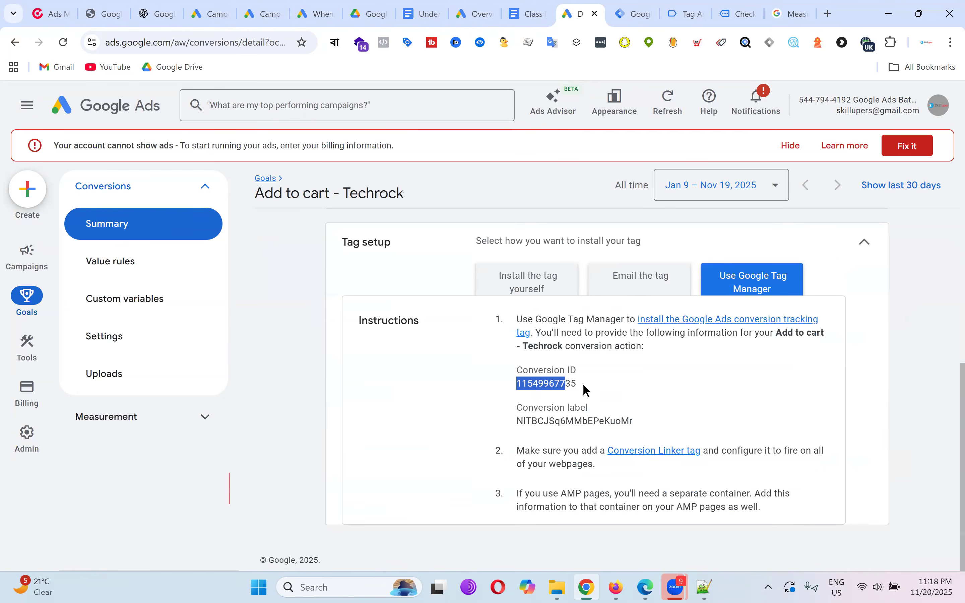
pyautogui.click(533, 387)
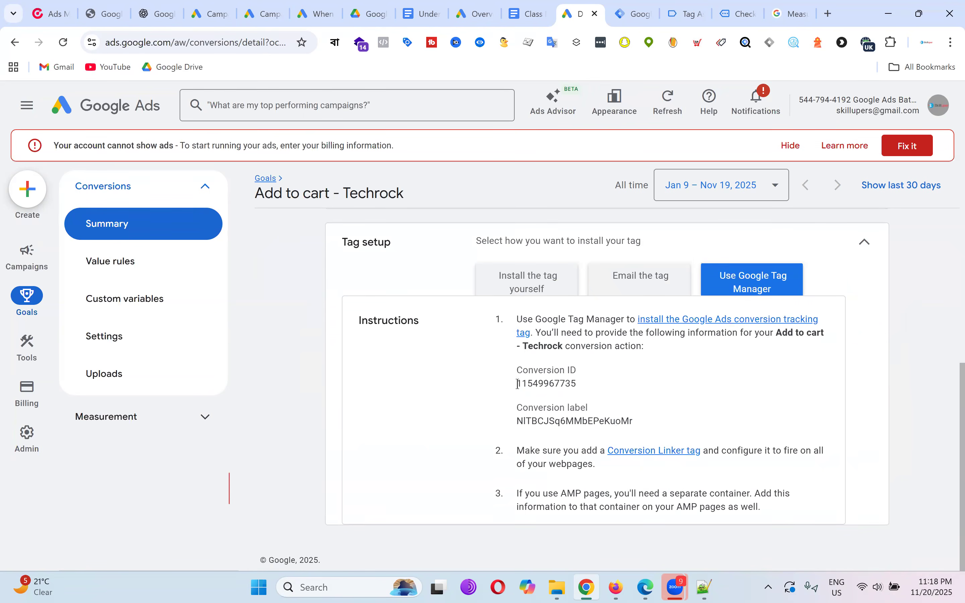
pyautogui.moveTo(518, 384); pyautogui.dragTo(604, 393)
pyautogui.moveTo(517, 422); pyautogui.dragTo(649, 429)
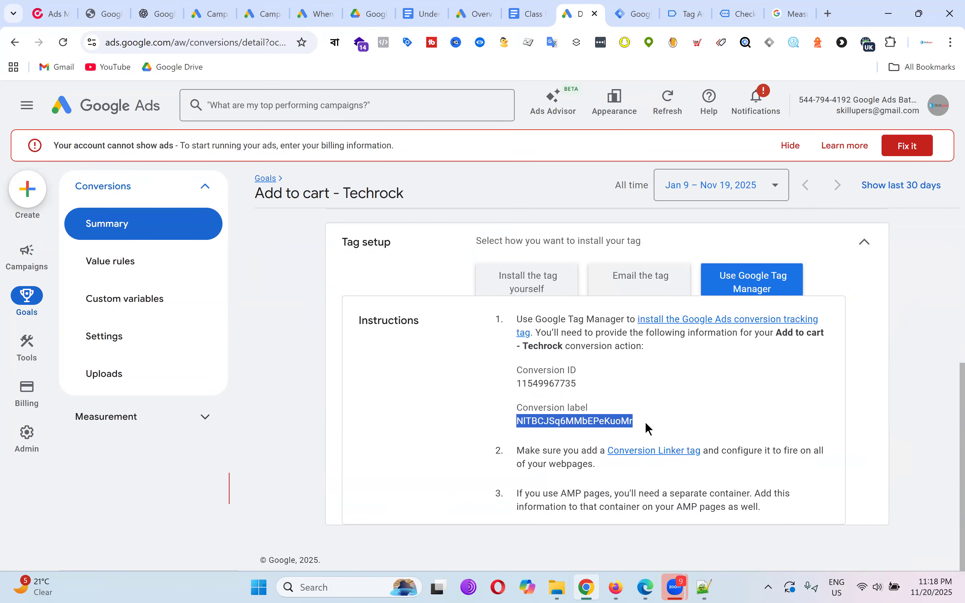
pyautogui.click(144, 231)
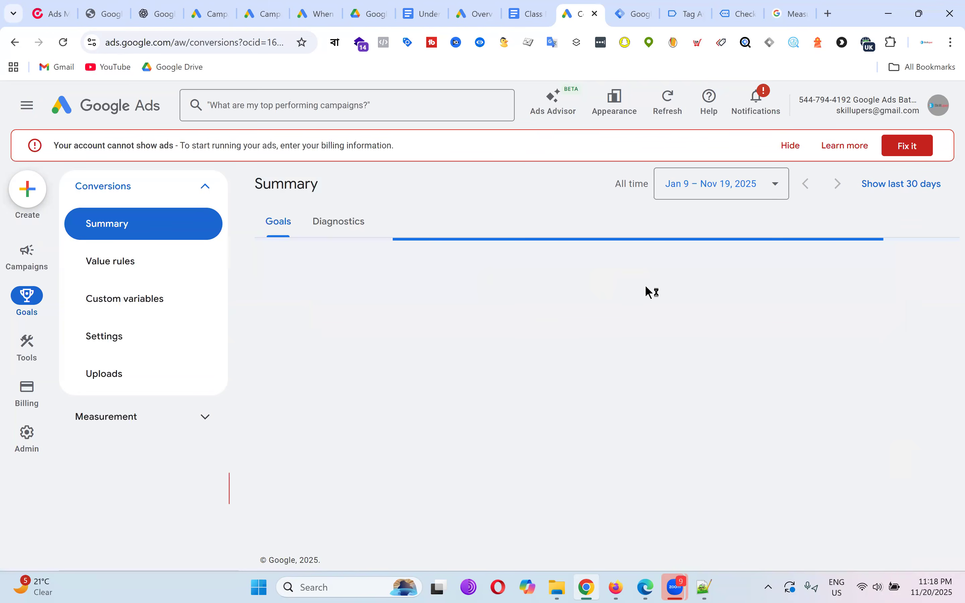
pyautogui.scroll(-10, 655, 289)
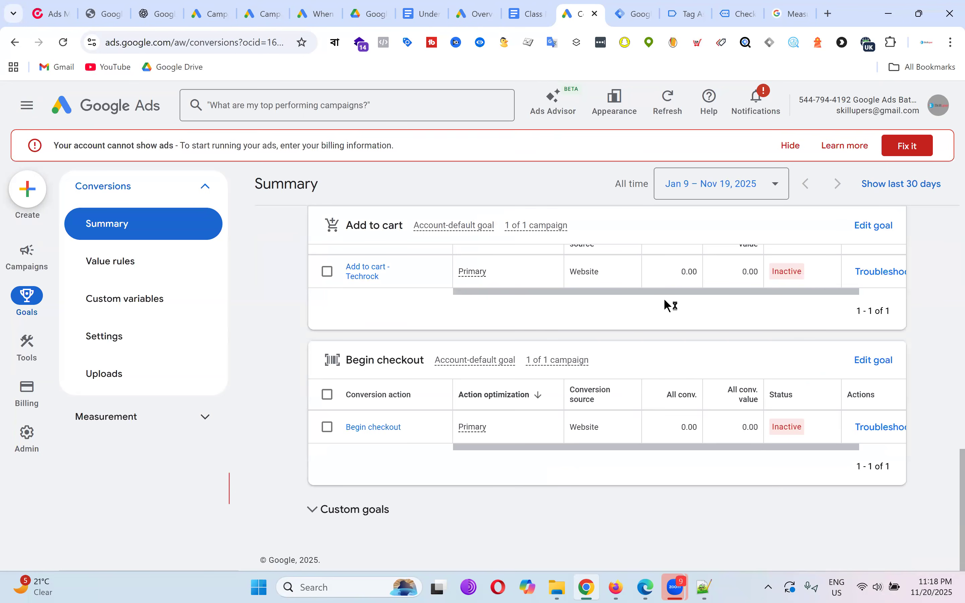
pyautogui.click(391, 429)
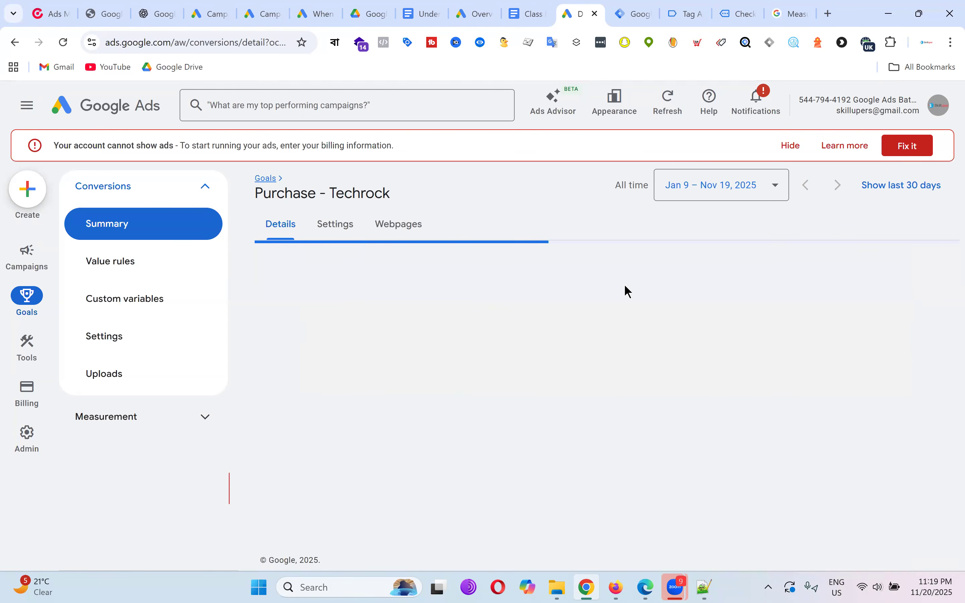
pyautogui.scroll(-3, 770, 302)
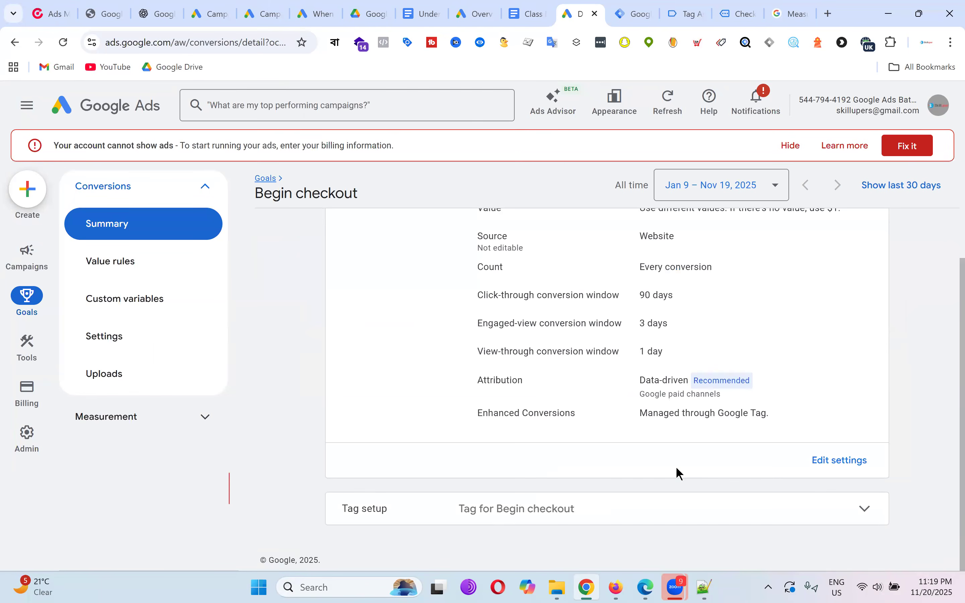
pyautogui.click(620, 510)
pyautogui.scroll(-3, 730, 319)
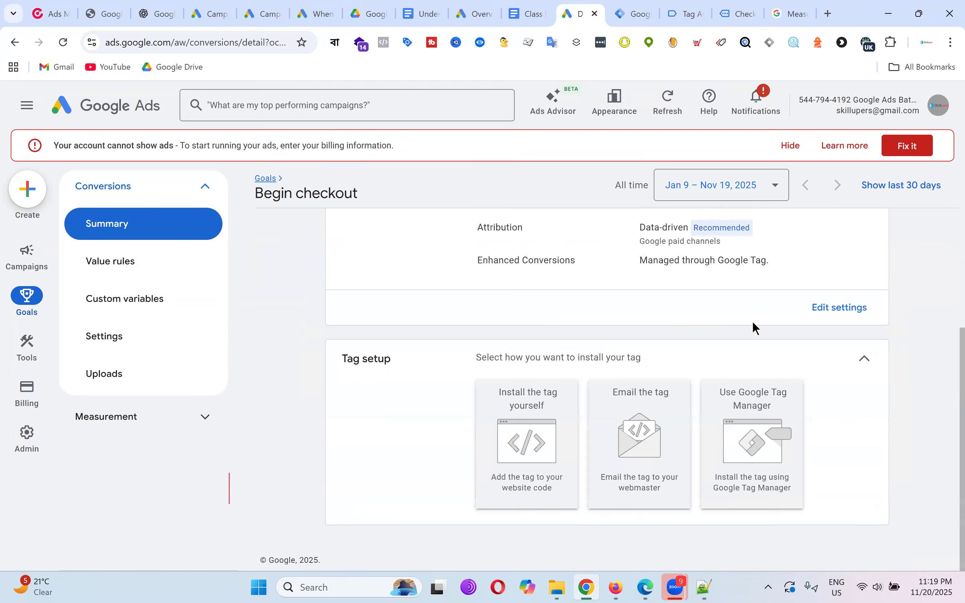
pyautogui.scroll(-3, 750, 344)
pyautogui.click(740, 371)
pyautogui.moveTo(512, 422); pyautogui.dragTo(727, 431)
pyautogui.click(518, 382)
pyautogui.moveTo(519, 382); pyautogui.dragTo(583, 387)
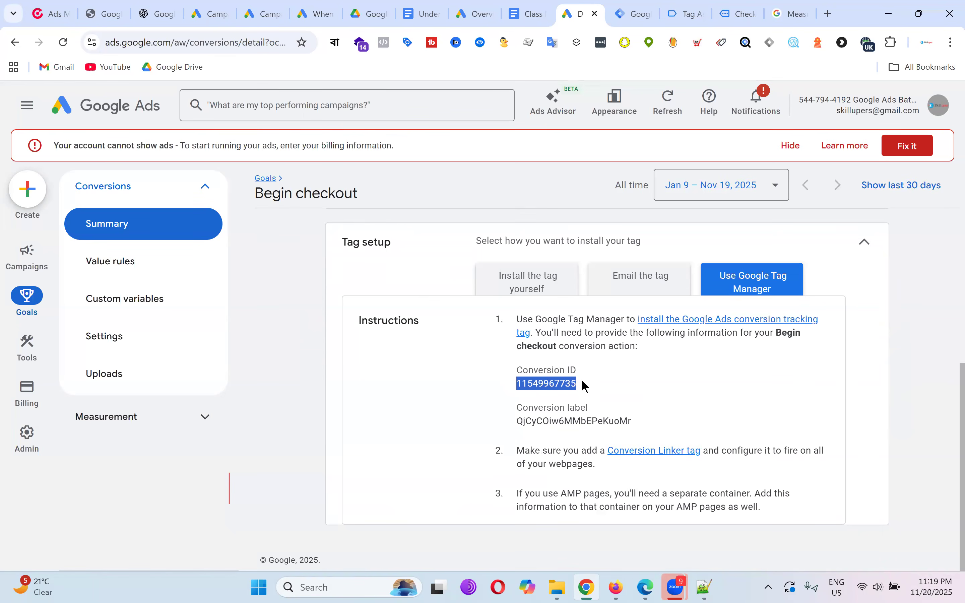
pyautogui.click(630, 11)
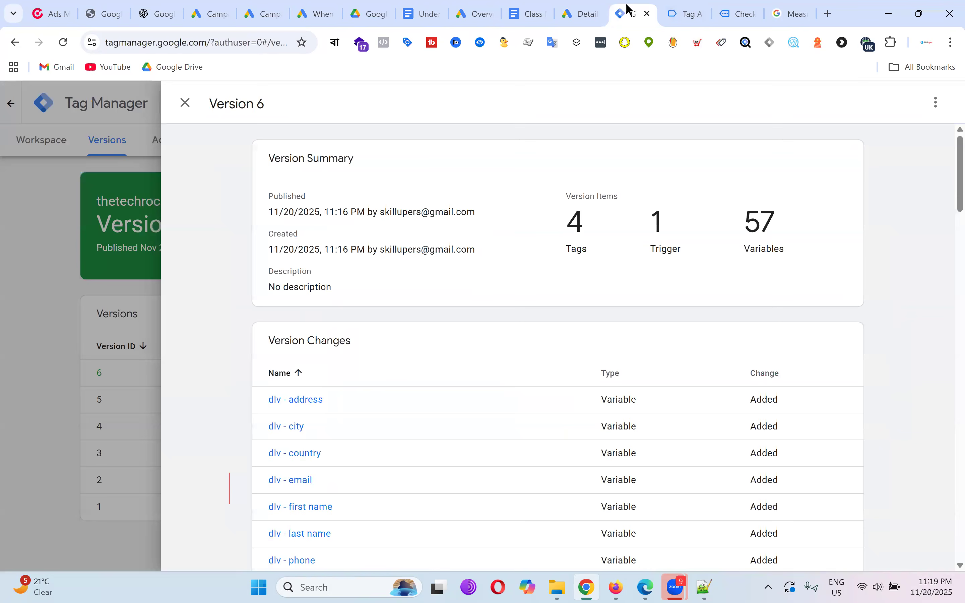
# Close the Version 6 summary for the workspace, then check Tag Assistant and the order-received page.
pyautogui.click(184, 103)
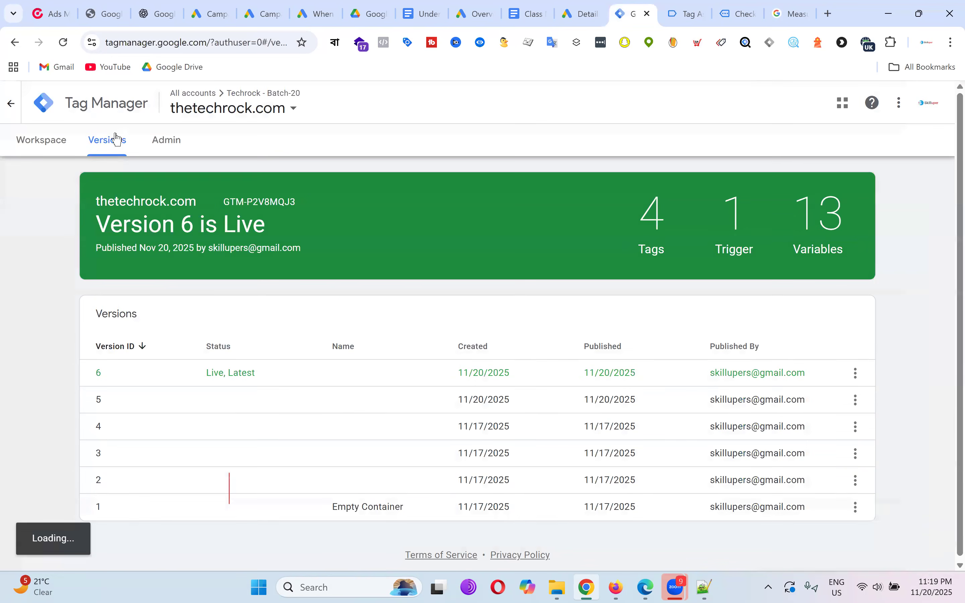
pyautogui.click(56, 146)
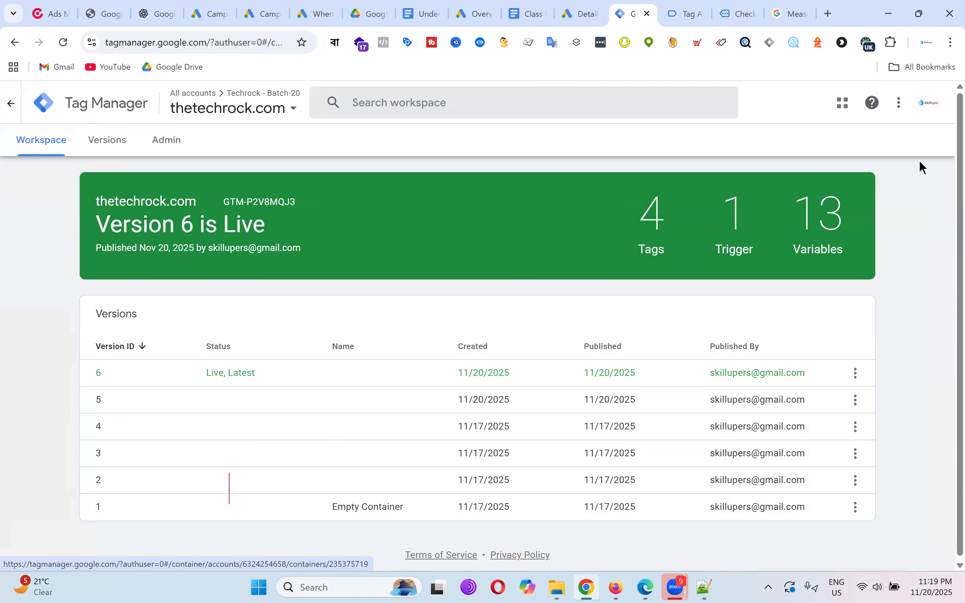
pyautogui.click(687, 12)
pyautogui.click(736, 13)
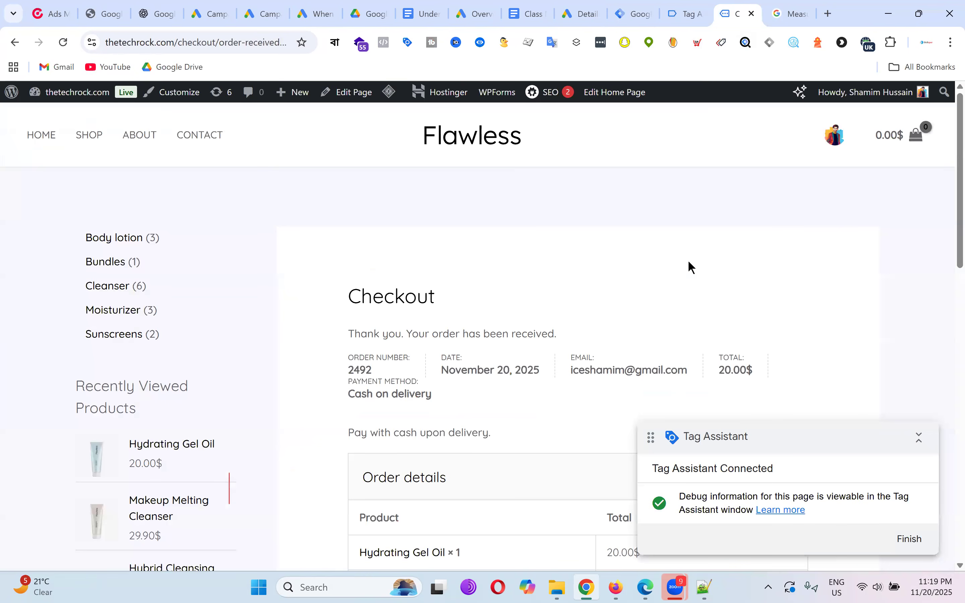
pyautogui.scroll(-10, 687, 260)
pyautogui.scroll(9, 686, 266)
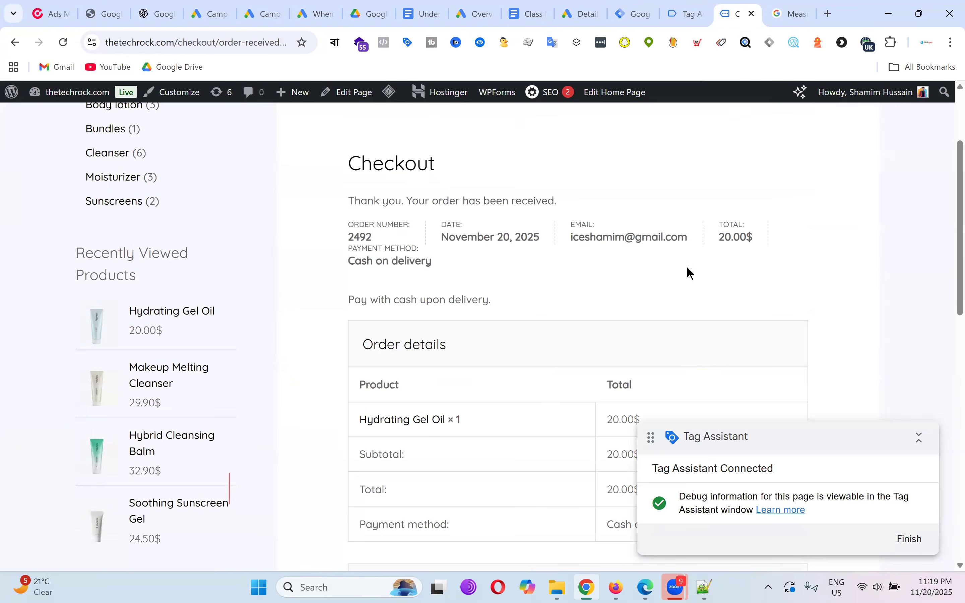
pyautogui.scroll(3, 773, 244)
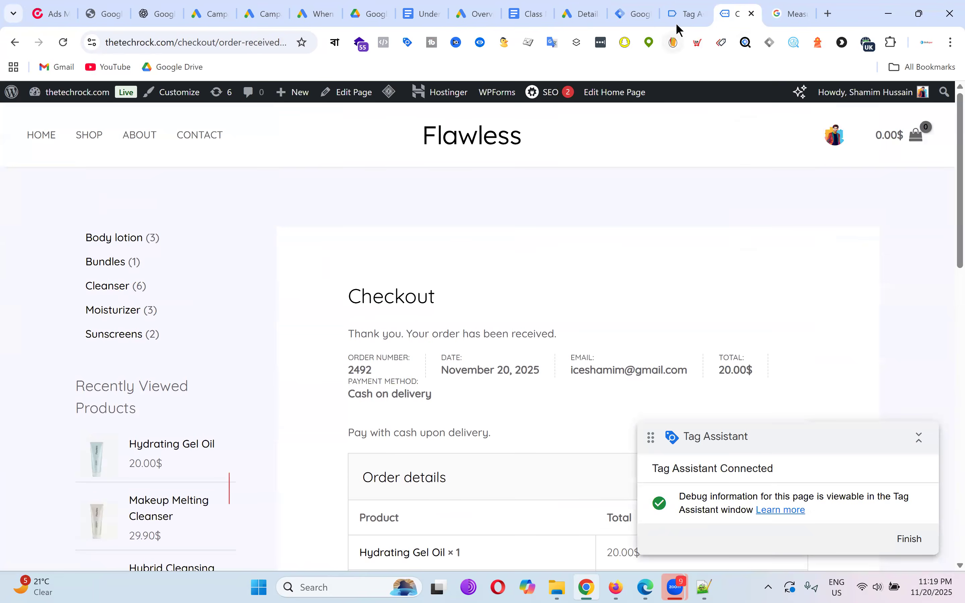
# Return to the thetechrock.com container overview with Version 6 live: 4 tags, 1 trigger, 13 variables.
pyautogui.click(635, 13)
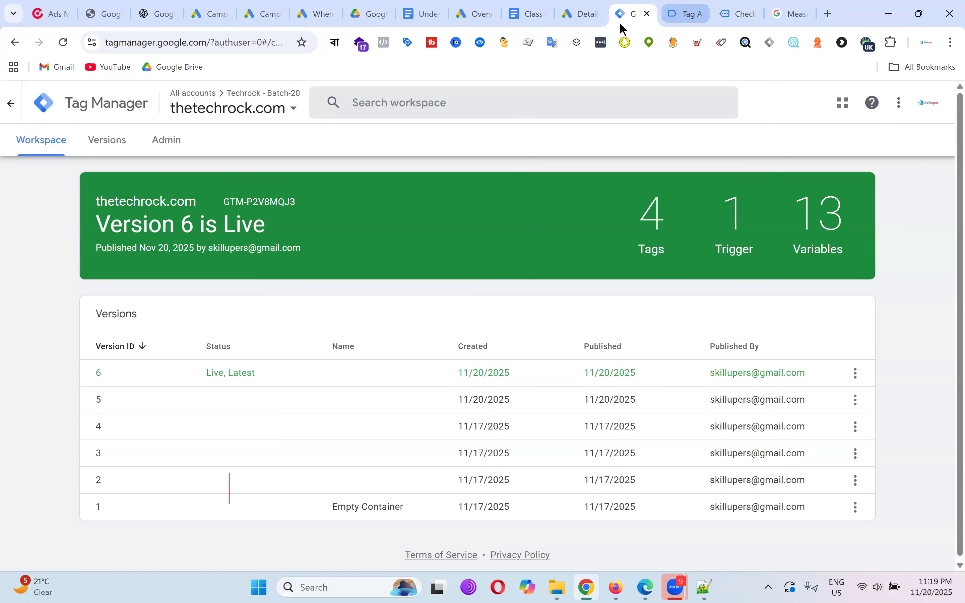
# Go from the Begin checkout conversion to the Conversions summary and begin a new conversion action.
pyautogui.click(583, 14)
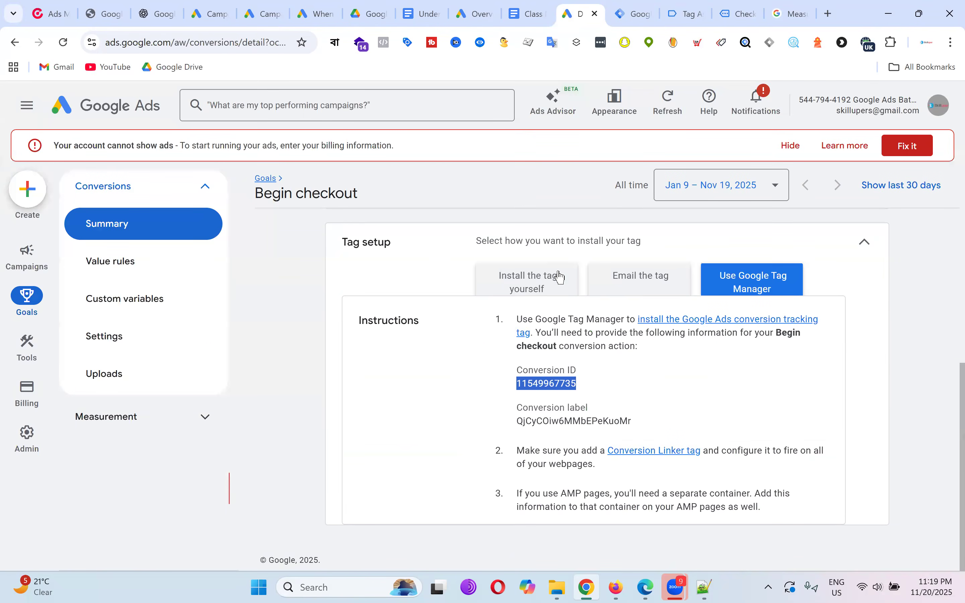
pyautogui.scroll(8, 567, 306)
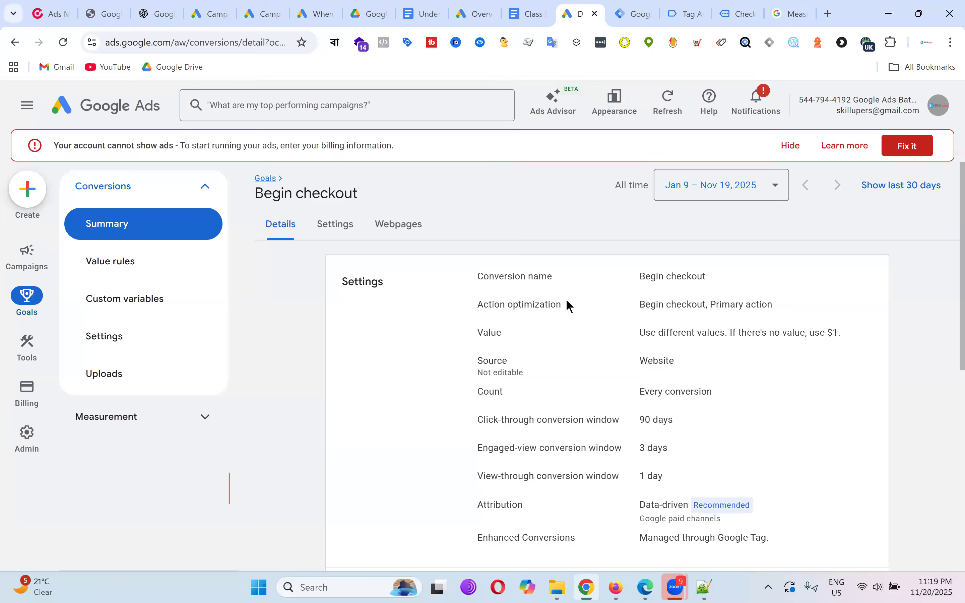
pyautogui.scroll(-8, 485, 331)
pyautogui.click(136, 231)
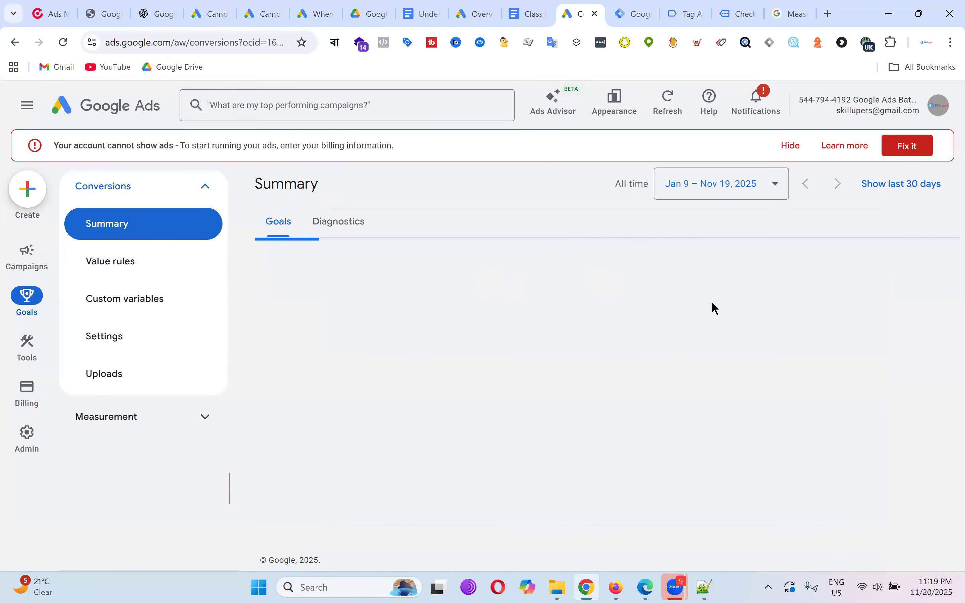
pyautogui.scroll(-15, 737, 307)
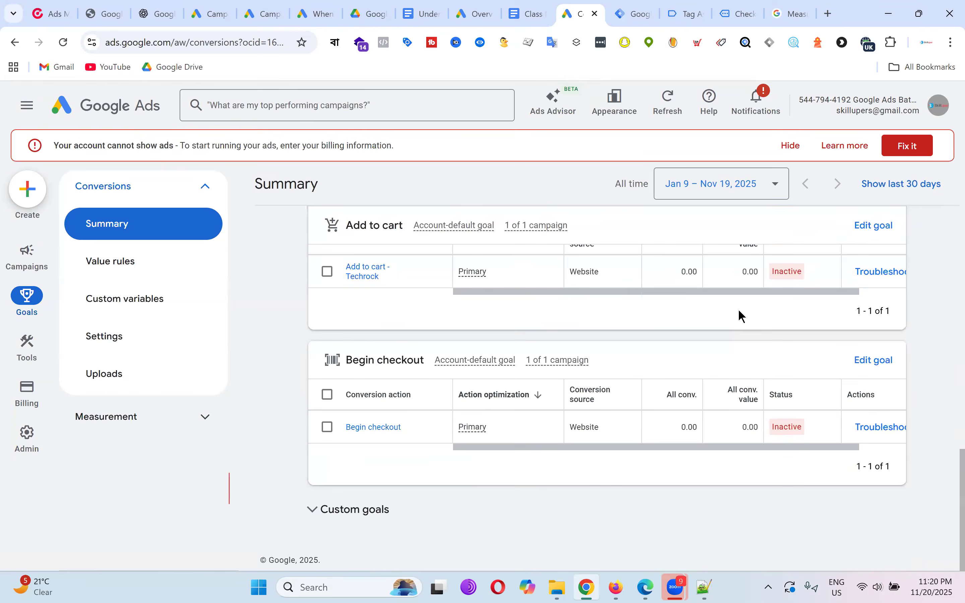
pyautogui.scroll(5, 743, 319)
pyautogui.scroll(5, 859, 308)
pyautogui.click(864, 426)
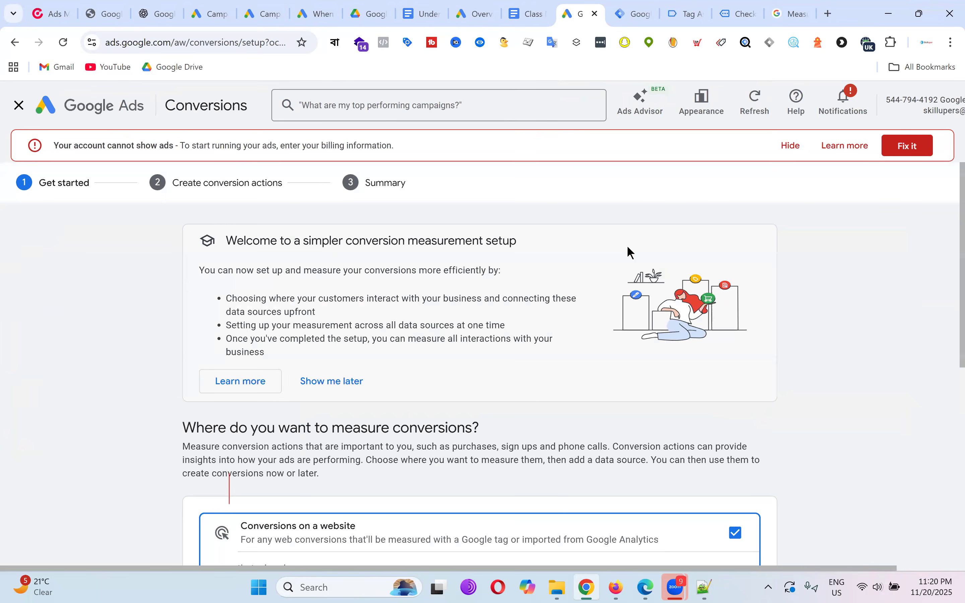
# Remove website conversions as a measurement source and continue.
pyautogui.scroll(-10, 627, 245)
pyautogui.scroll(4, 676, 339)
pyautogui.click(735, 344)
pyautogui.scroll(-4, 881, 329)
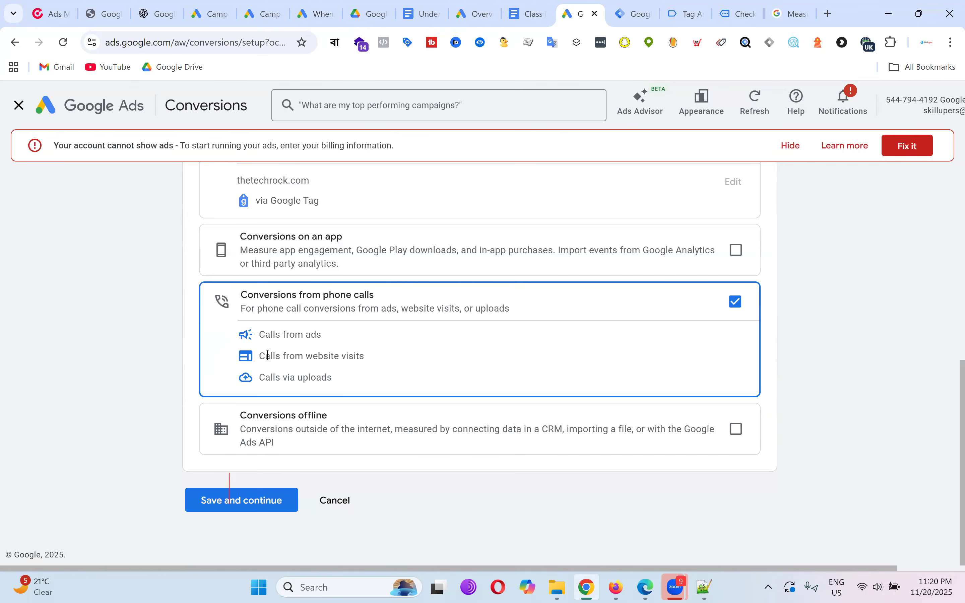
pyautogui.click(270, 502)
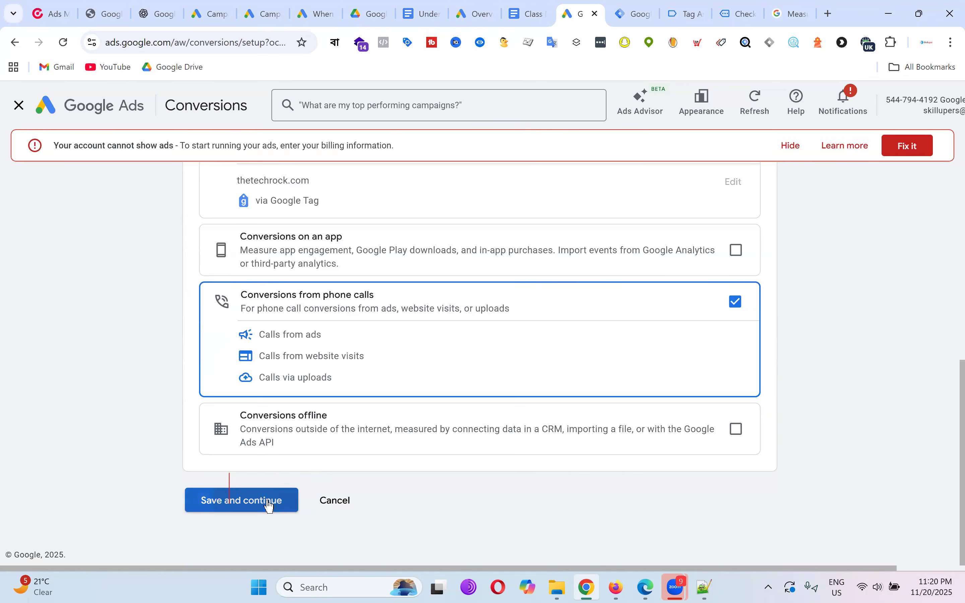
# Choose the Phone call lead category, add Calls from ads as its conversion action, and save.
pyautogui.scroll(-3, 584, 342)
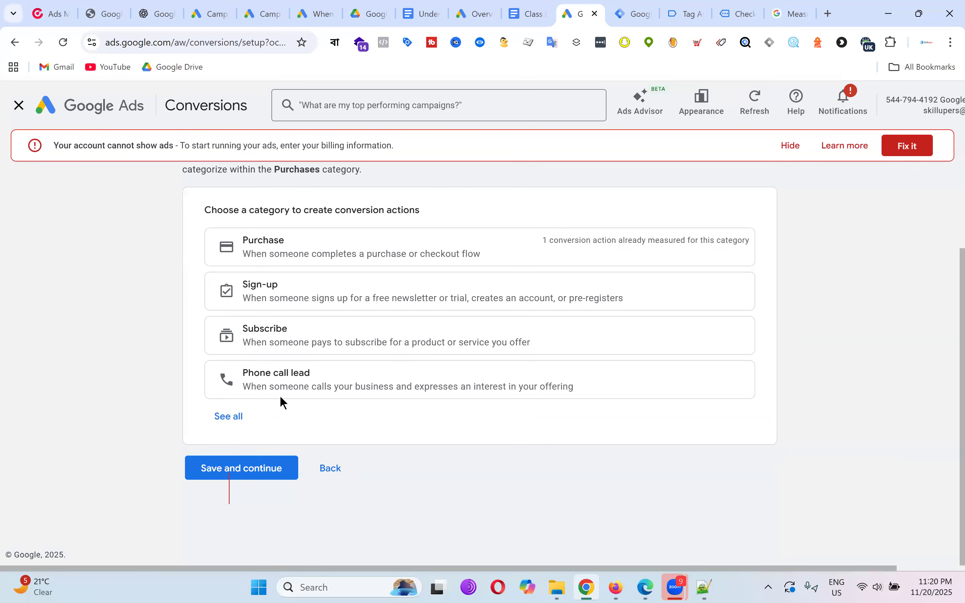
pyautogui.click(307, 385)
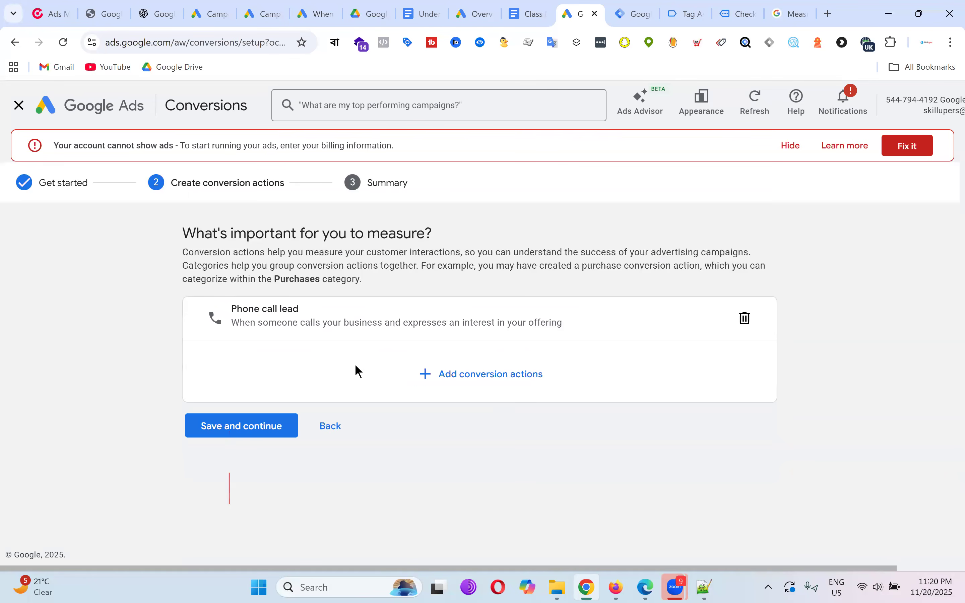
pyautogui.click(521, 381)
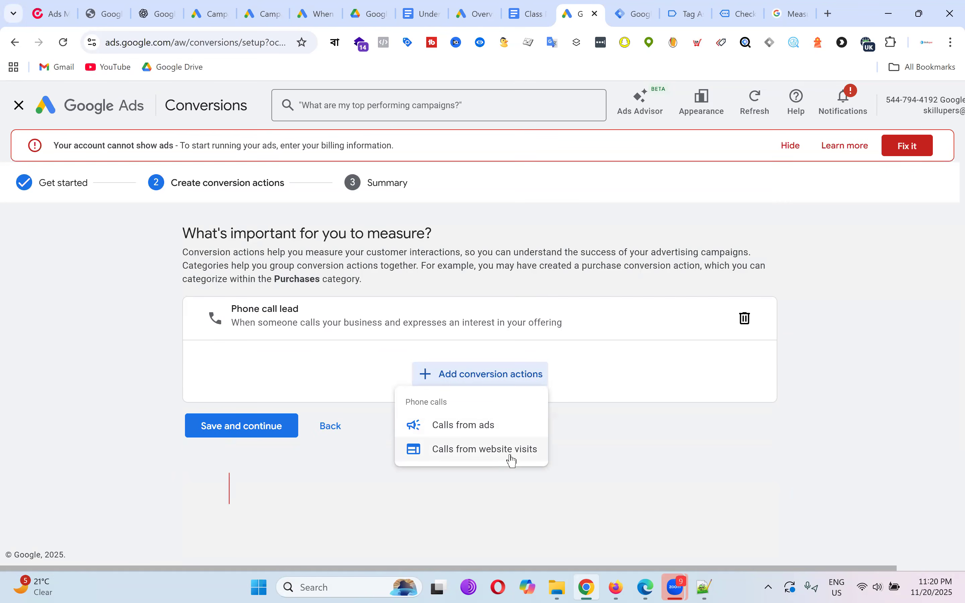
pyautogui.click(489, 431)
pyautogui.scroll(-1, 411, 427)
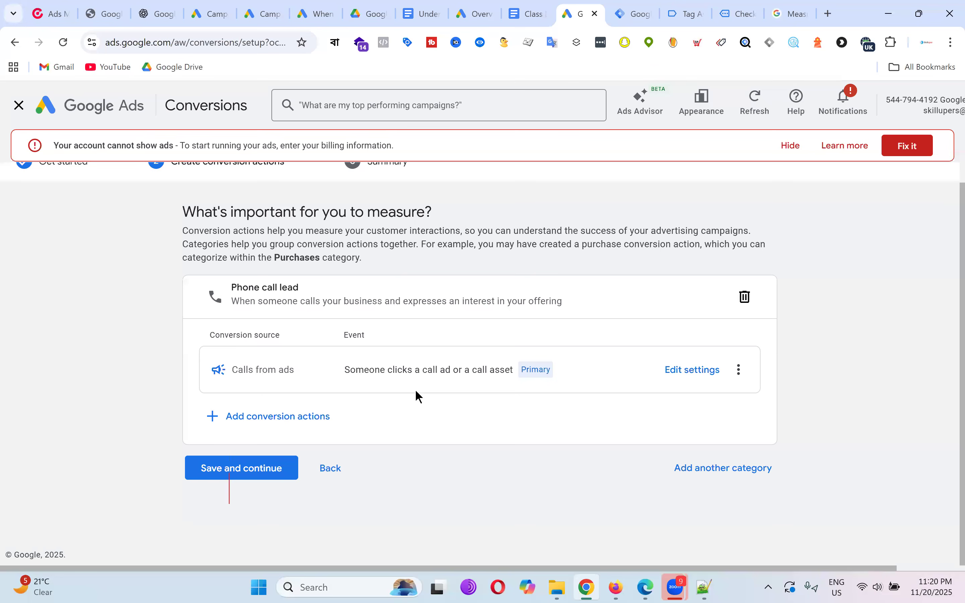
pyautogui.click(275, 471)
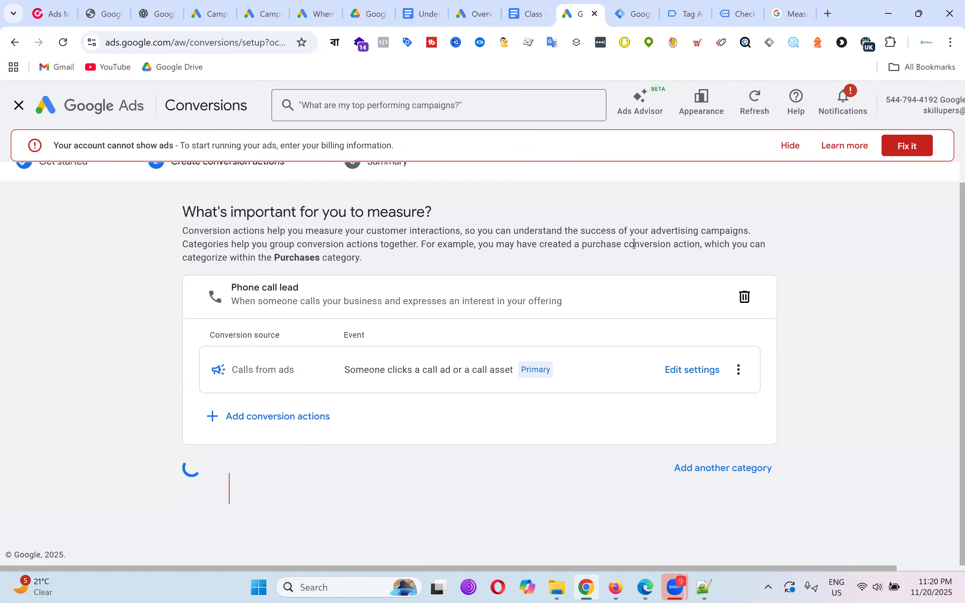
pyautogui.scroll(-2, 560, 335)
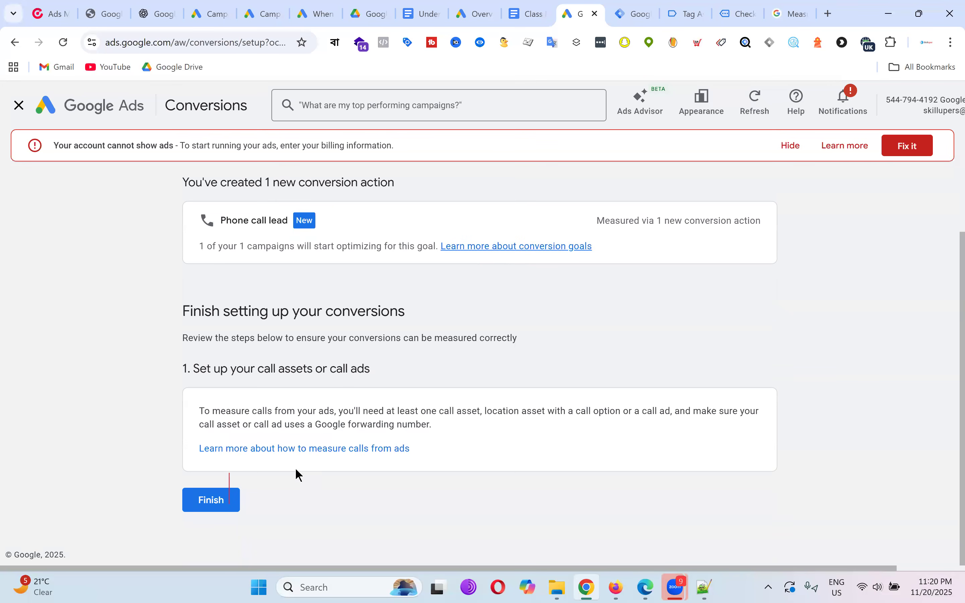
# Finish the setup and open the Calls from ads conversion's settings for editing.
pyautogui.click(226, 503)
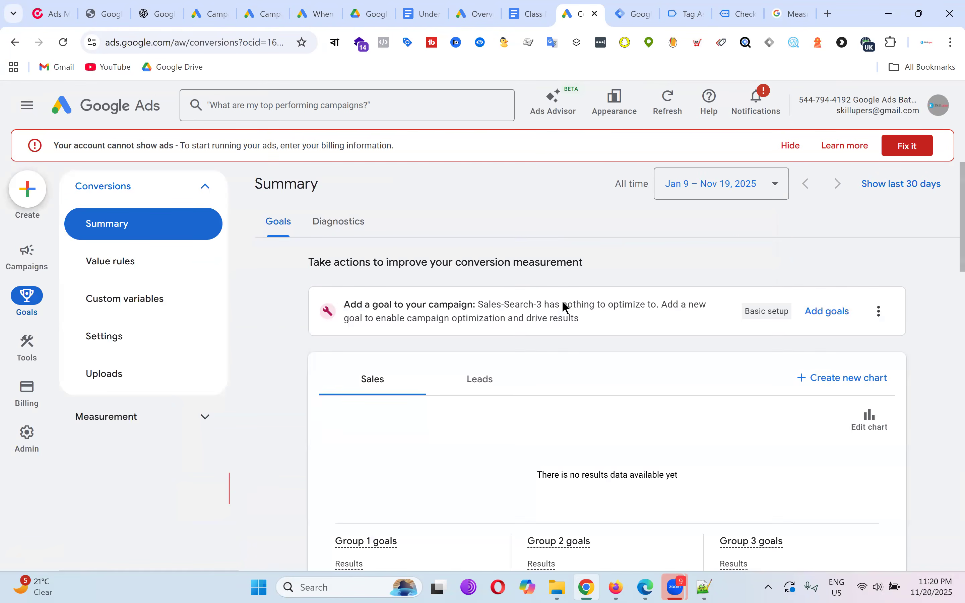
pyautogui.scroll(-15, 611, 313)
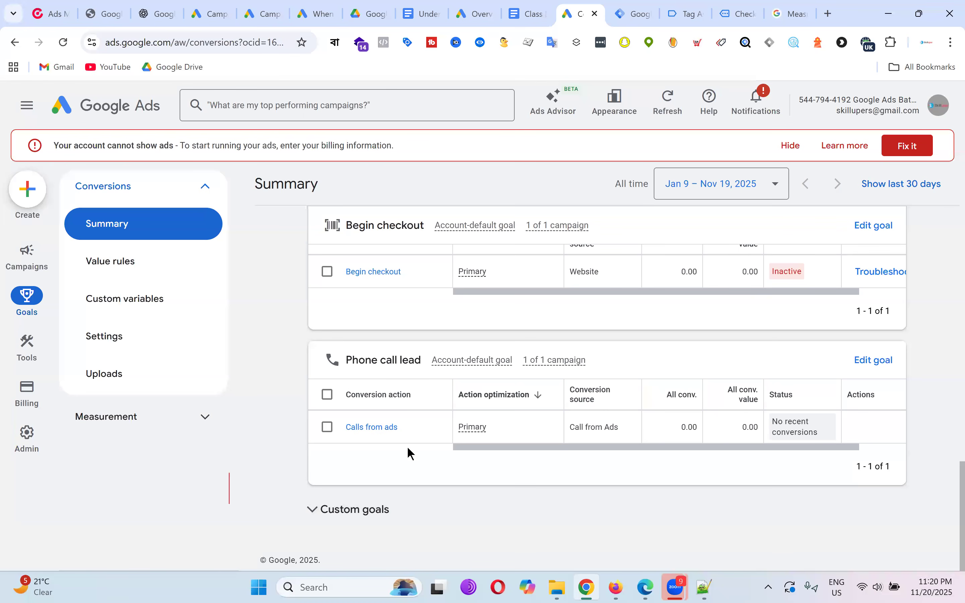
pyautogui.click(387, 428)
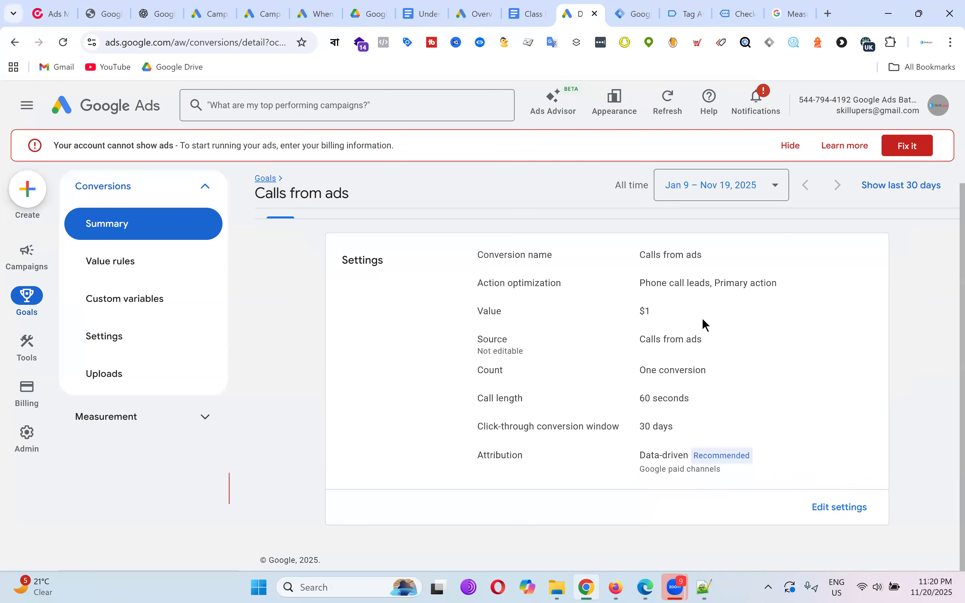
pyautogui.click(839, 509)
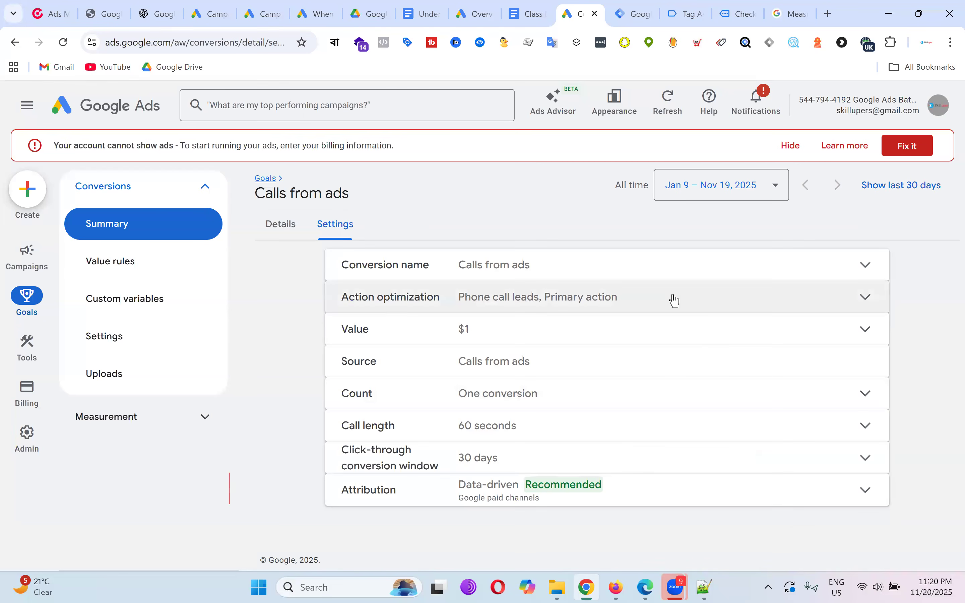
# Expand Action optimization and compare the primary and secondary action options.
pyautogui.click(832, 264)
pyautogui.scroll(-2, 623, 351)
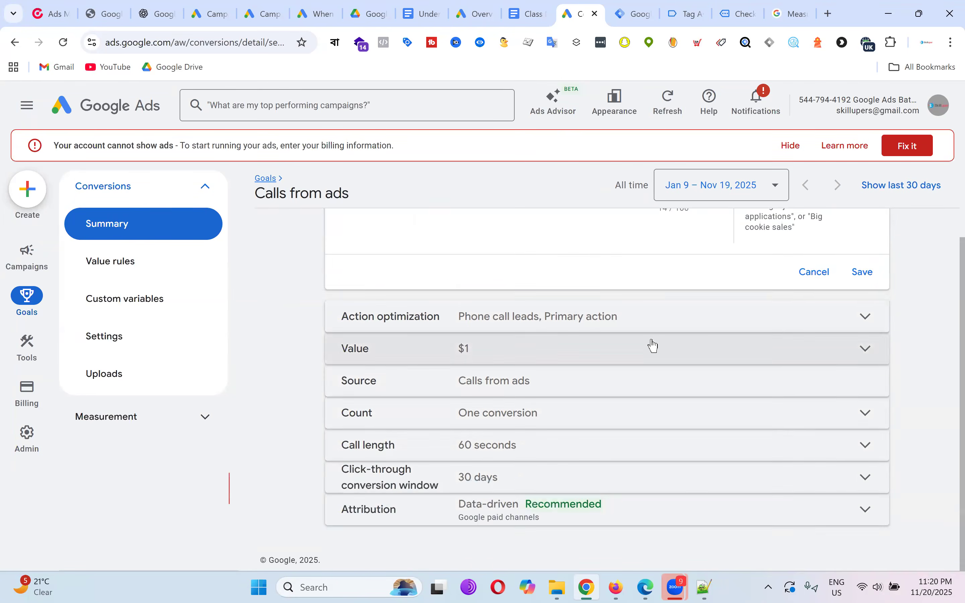
pyautogui.scroll(2, 654, 345)
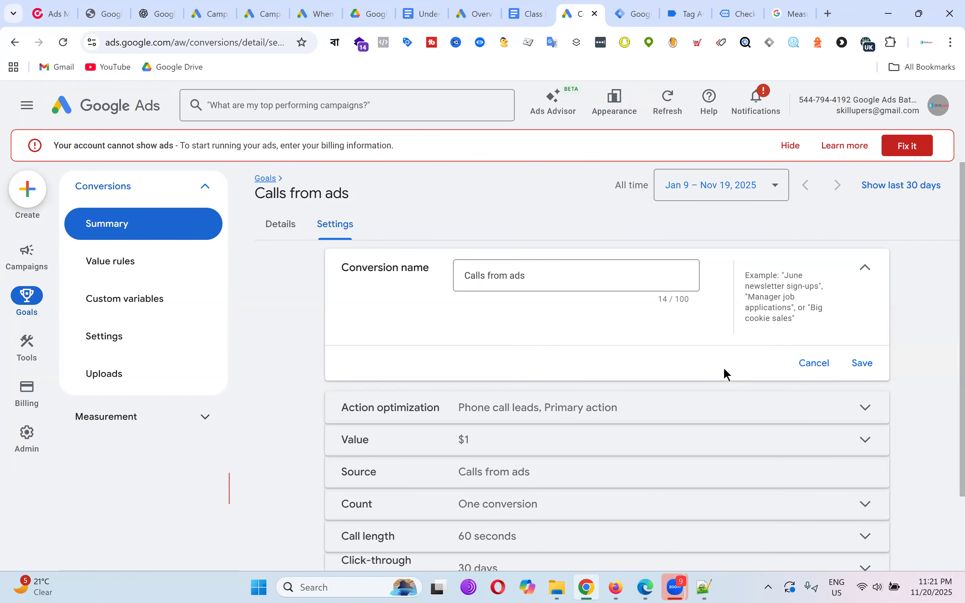
pyautogui.scroll(-2, 714, 353)
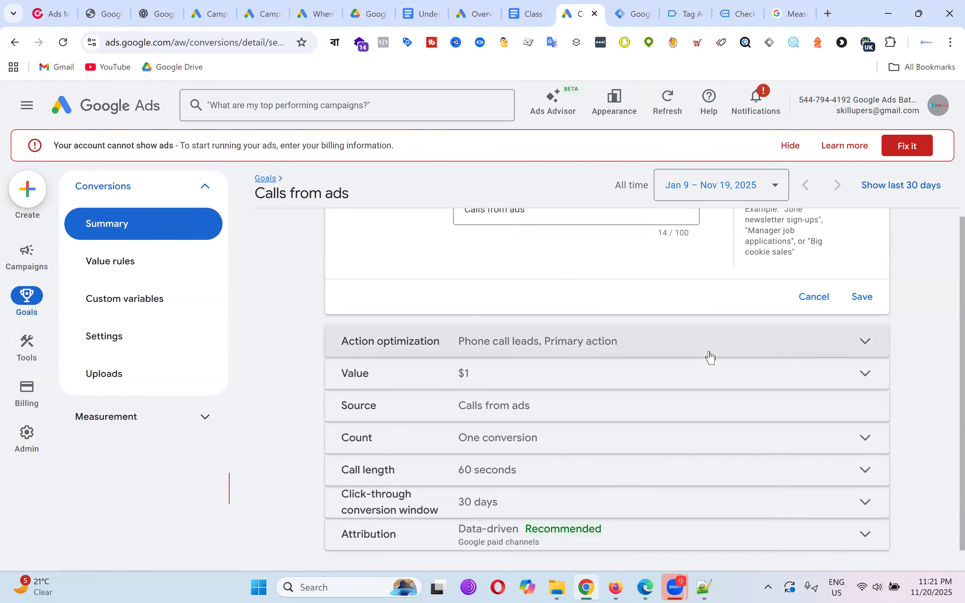
pyautogui.click(753, 337)
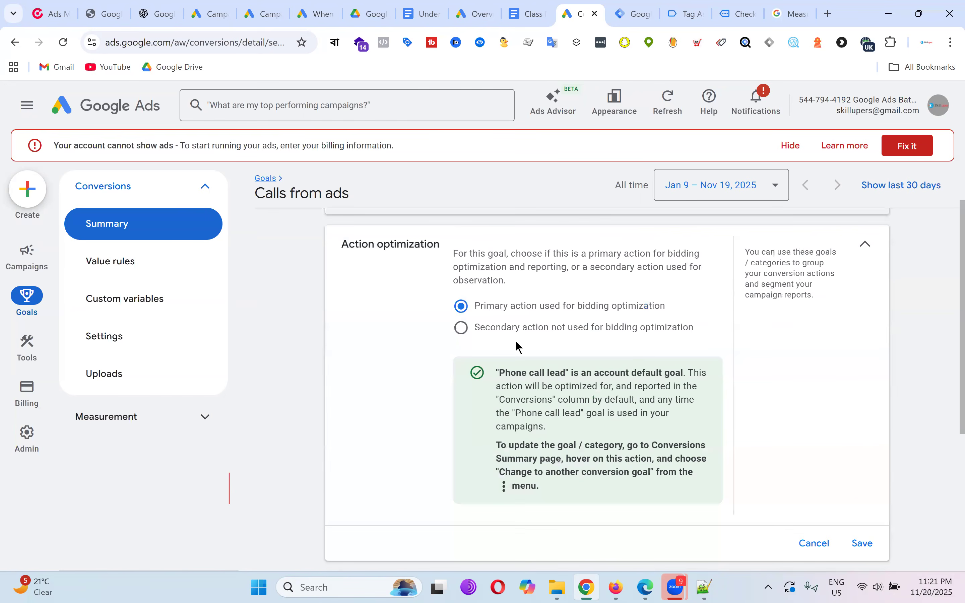
pyautogui.click(462, 327)
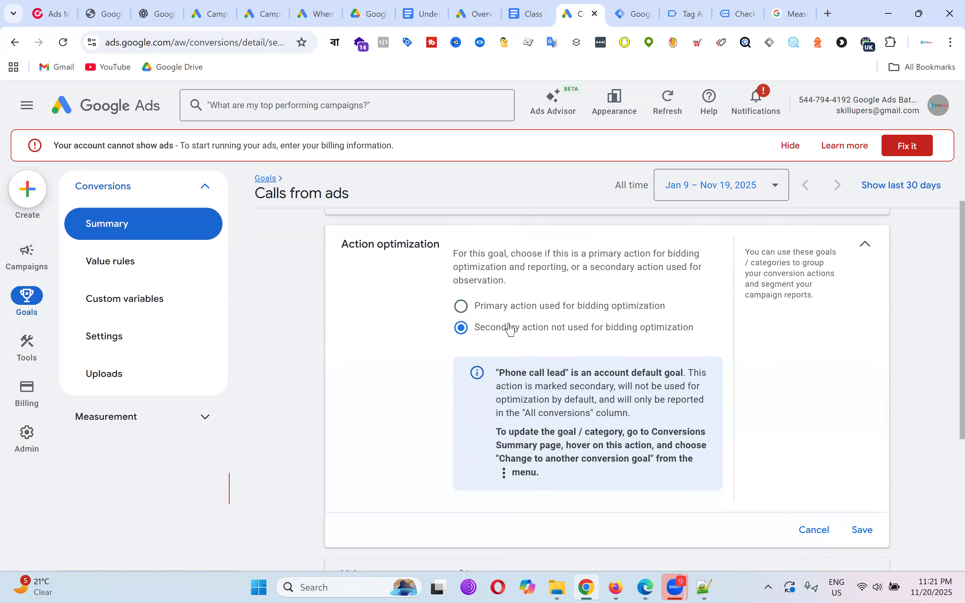
pyautogui.click(524, 312)
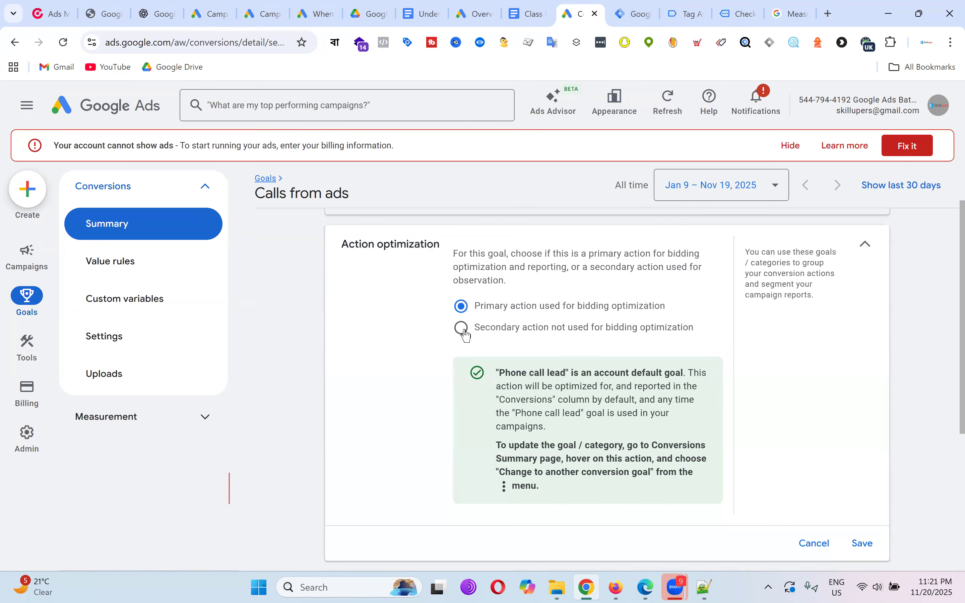
pyautogui.click(492, 337)
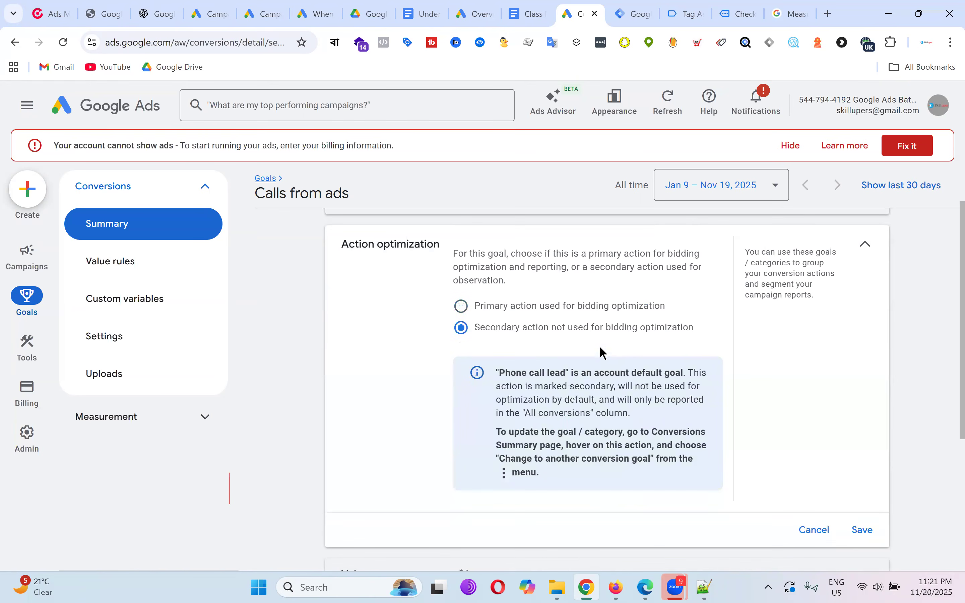
pyautogui.click(532, 311)
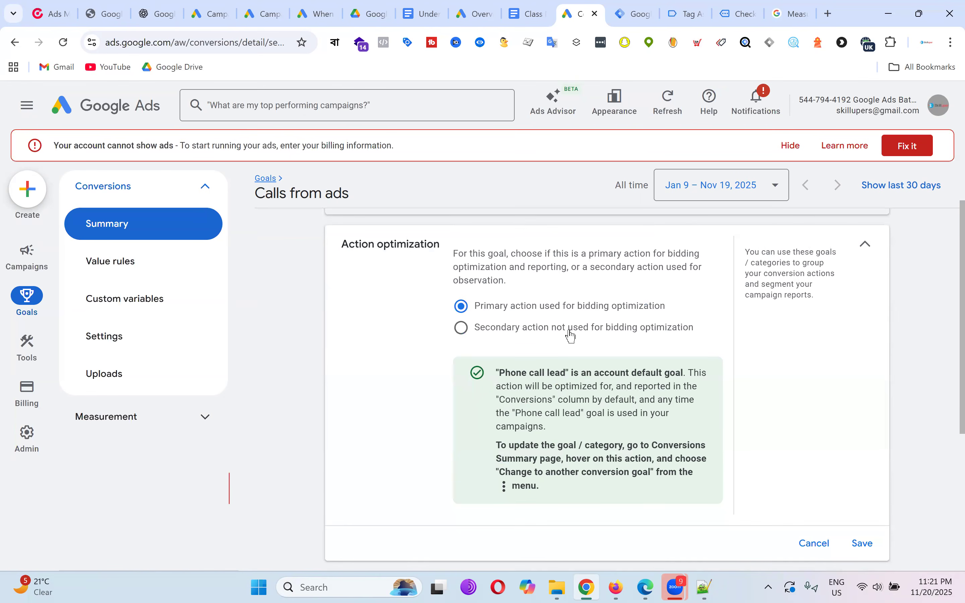
# Select 'Secondary action not used for bidding optimization' and save it.
pyautogui.scroll(2, 634, 325)
pyautogui.click(460, 329)
pyautogui.scroll(-5, 674, 351)
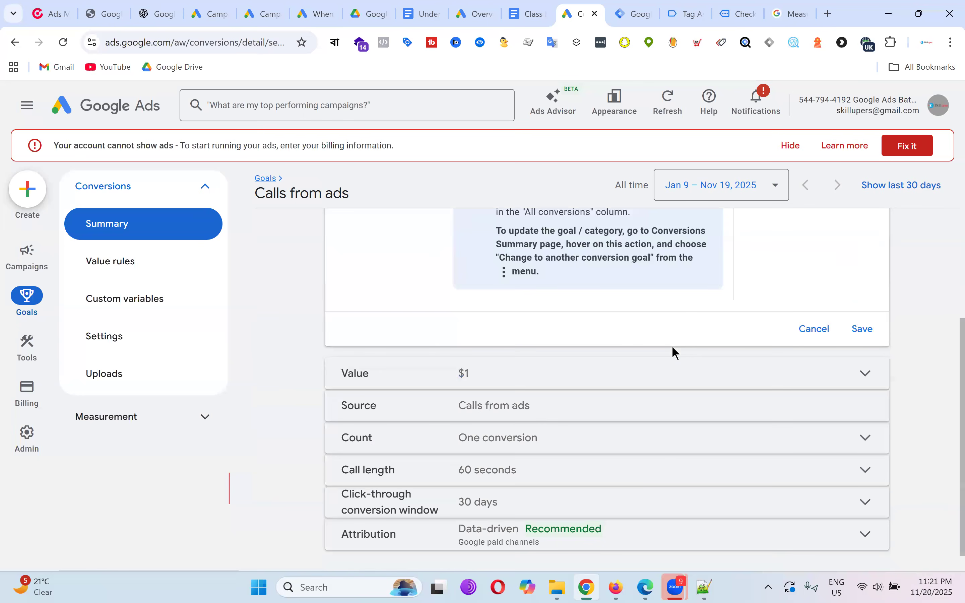
pyautogui.scroll(2, 642, 323)
pyautogui.scroll(4, 646, 325)
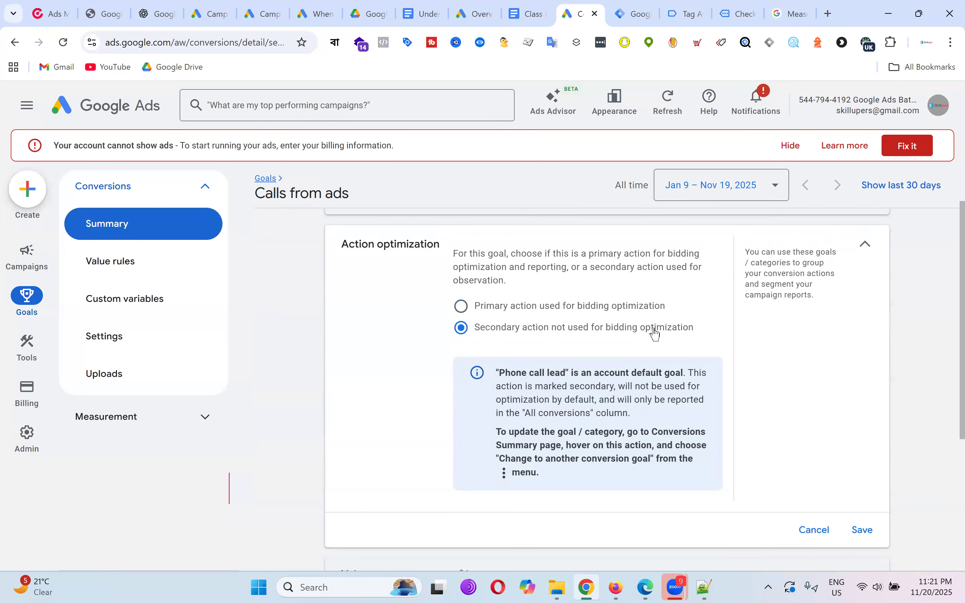
pyautogui.scroll(-5, 798, 384)
pyautogui.click(865, 330)
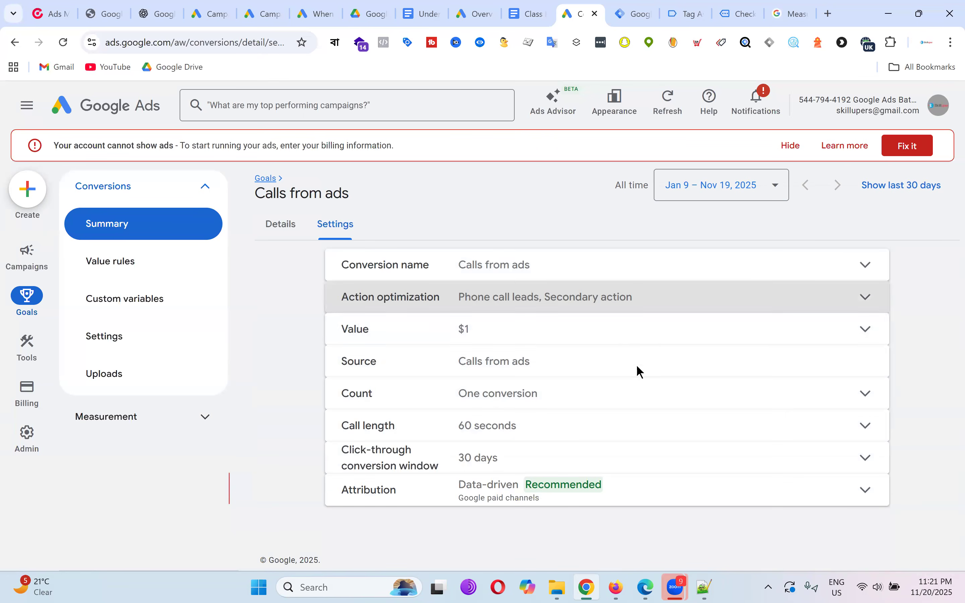
# Review the fixed $1 conversion value, then expand the Count setting showing one conversion per interaction.
pyautogui.click(601, 337)
pyautogui.scroll(-3, 672, 382)
pyautogui.scroll(2, 646, 342)
pyautogui.click(613, 389)
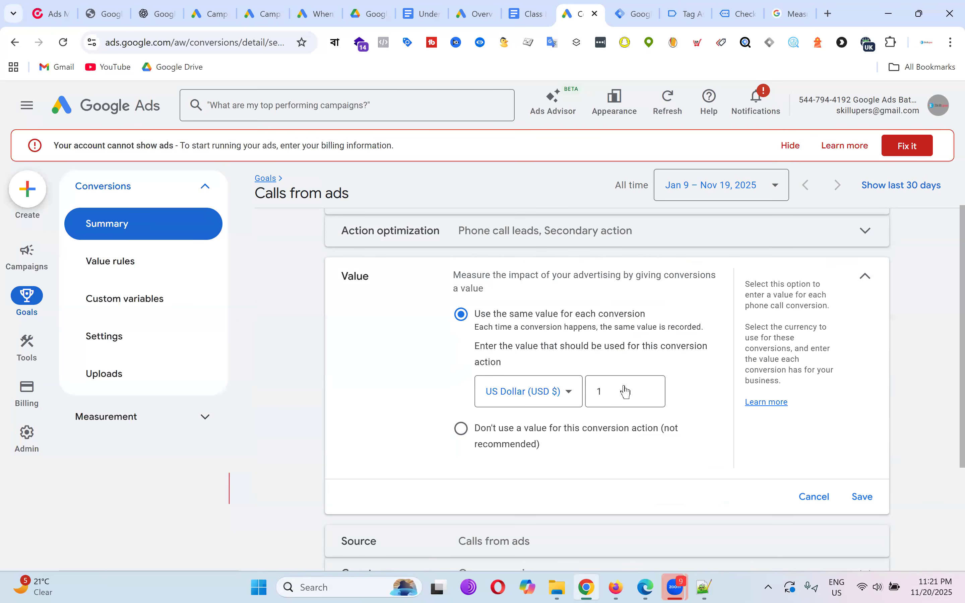
pyautogui.doubleClick(611, 391)
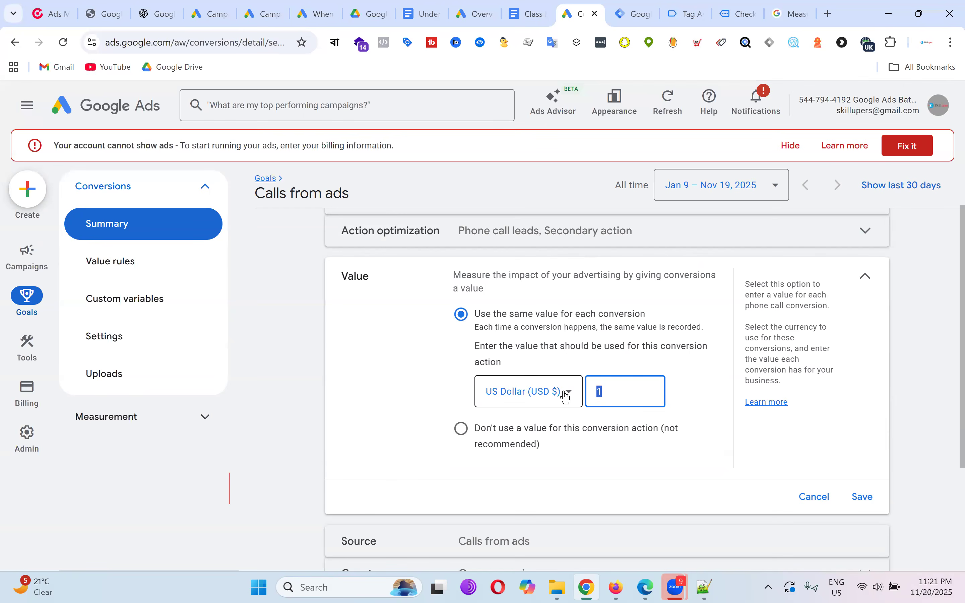
pyautogui.scroll(-3, 737, 387)
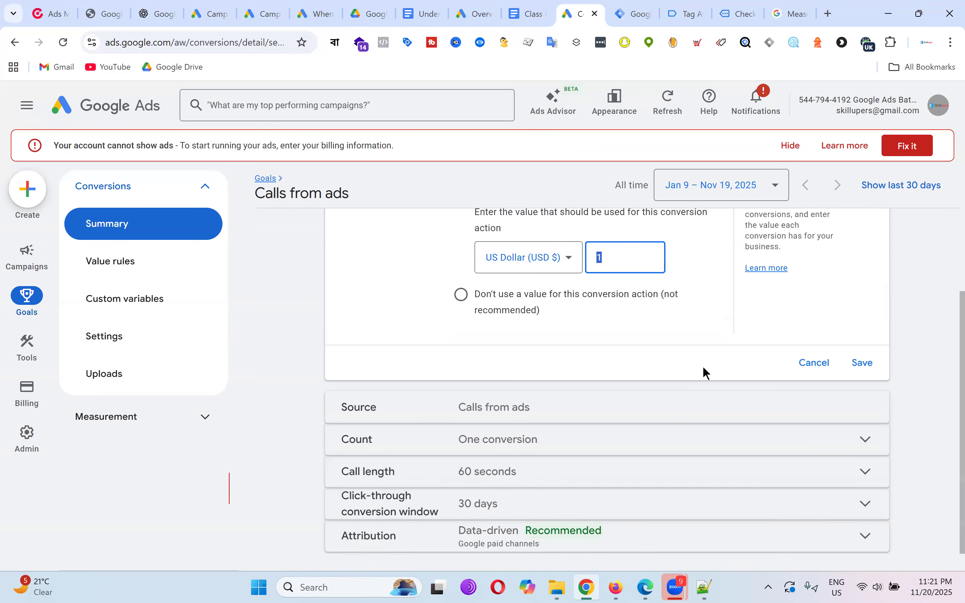
pyautogui.click(546, 443)
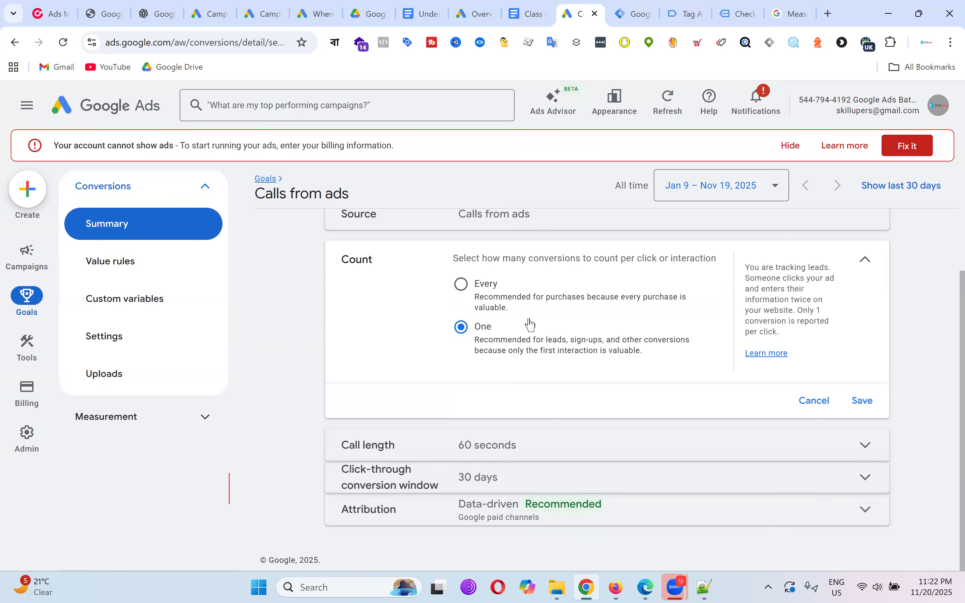
# Change the minimum call length from 60 to 30 seconds and save it.
pyautogui.click(864, 448)
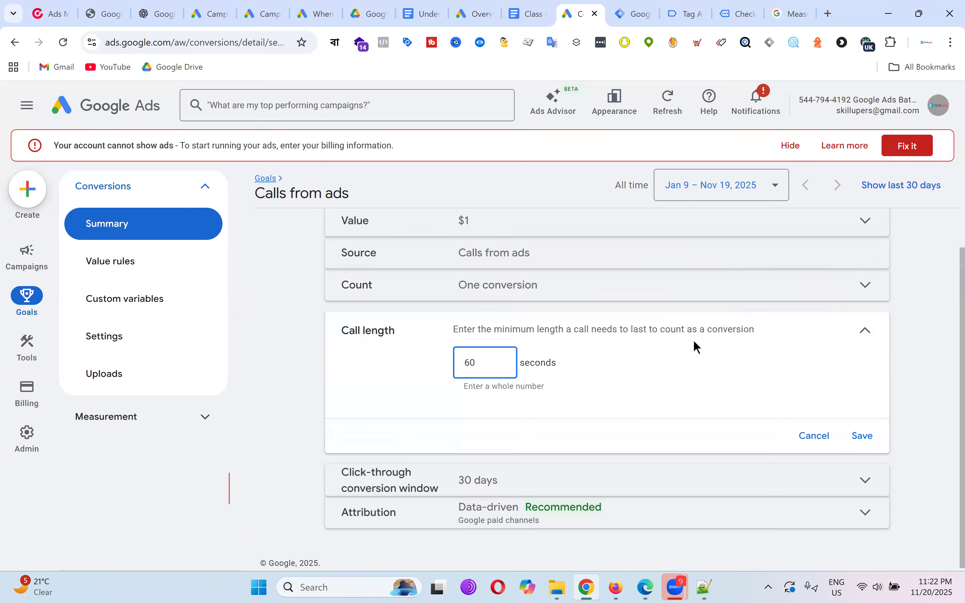
pyautogui.moveTo(491, 362); pyautogui.dragTo(325, 371)
pyautogui.write('30')
pyautogui.click(656, 377)
pyautogui.click(865, 437)
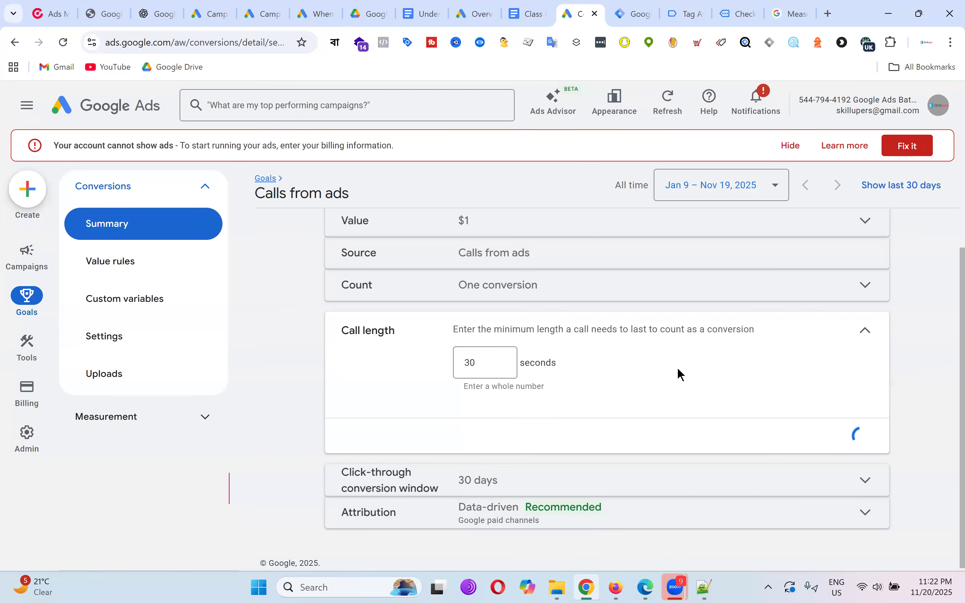
pyautogui.click(563, 423)
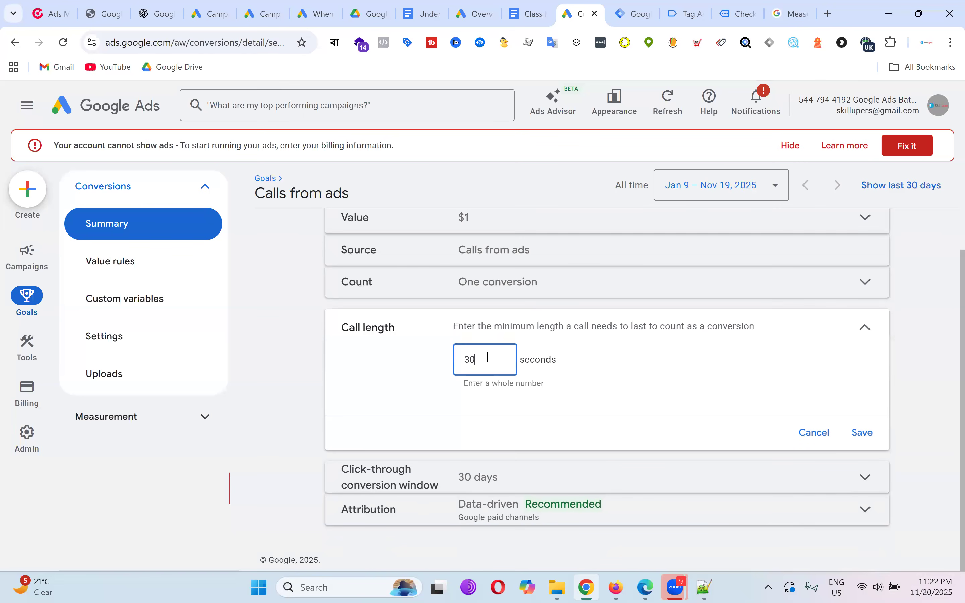
pyautogui.click(655, 373)
# View the thetechrock.com order-received page with Tag Assistant connected, then the Tag Manager versions page.
pyautogui.click(741, 11)
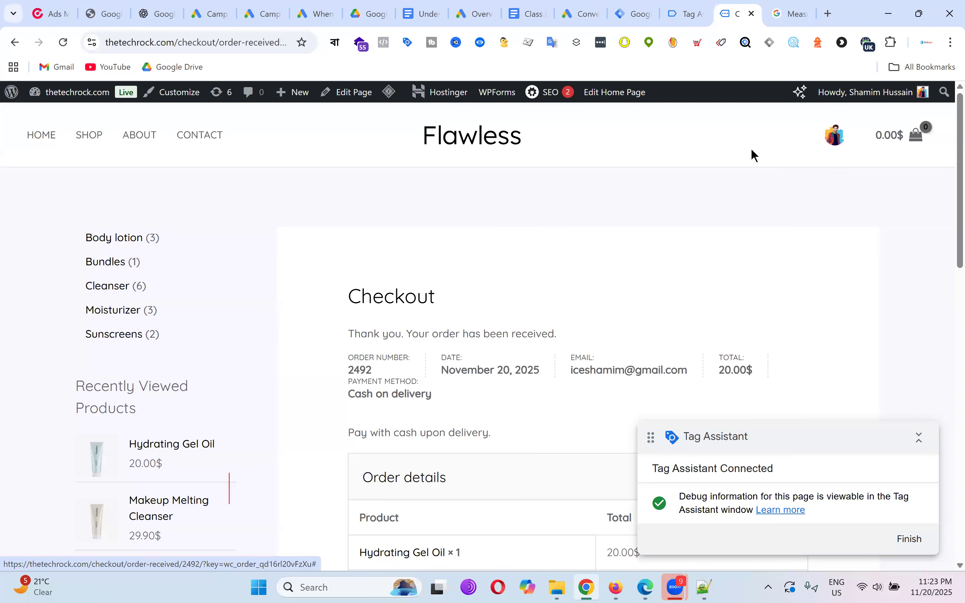
pyautogui.click(642, 10)
# Save the 30-second call length for Calls from ads, then return to the class notes document.
pyautogui.click(592, 12)
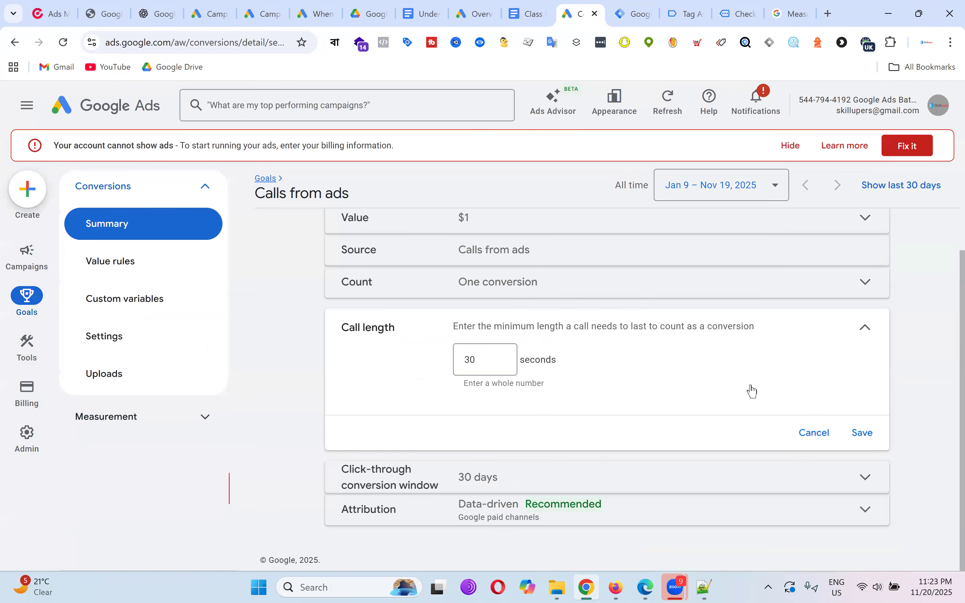
pyautogui.scroll(2, 751, 385)
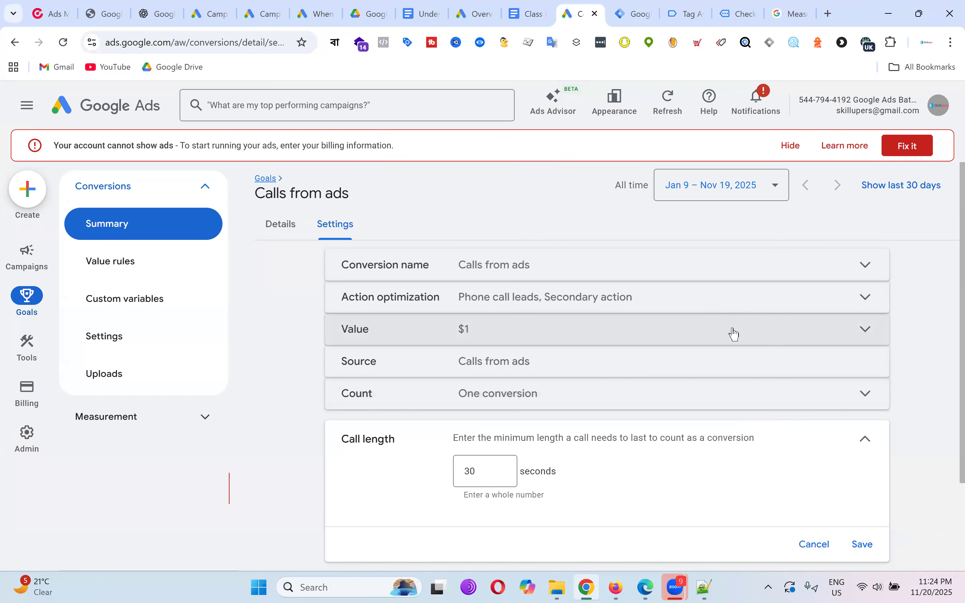
pyautogui.click(862, 545)
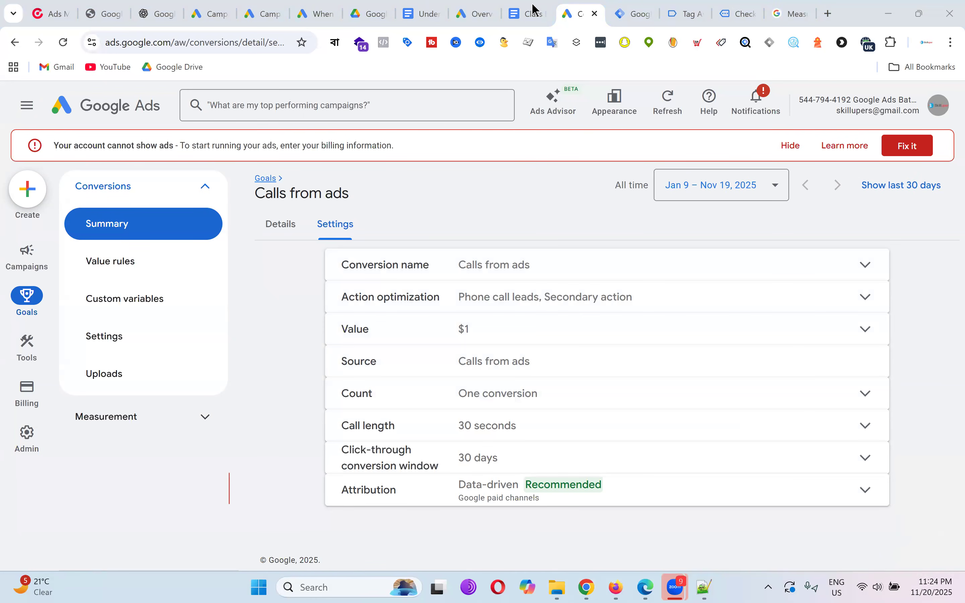
pyautogui.hotkey('ctrl', 'shift', 'Tab')
# Renumber the homework heading from Class-12:Homework-12 to Class-13:Homework-13.
pyautogui.scroll(-10, 516, 371)
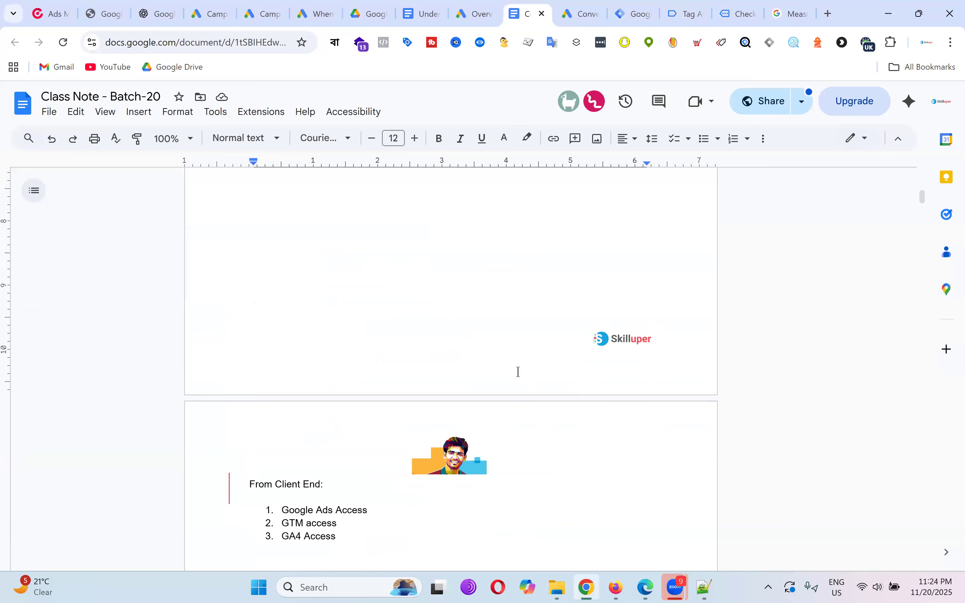
pyautogui.click(433, 380)
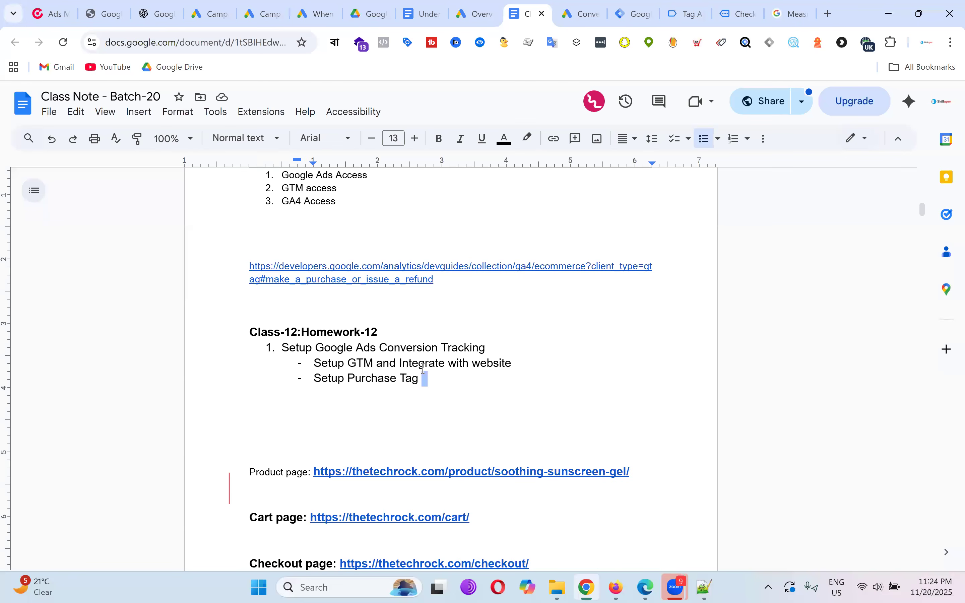
pyautogui.moveTo(433, 380); pyautogui.dragTo(291, 334)
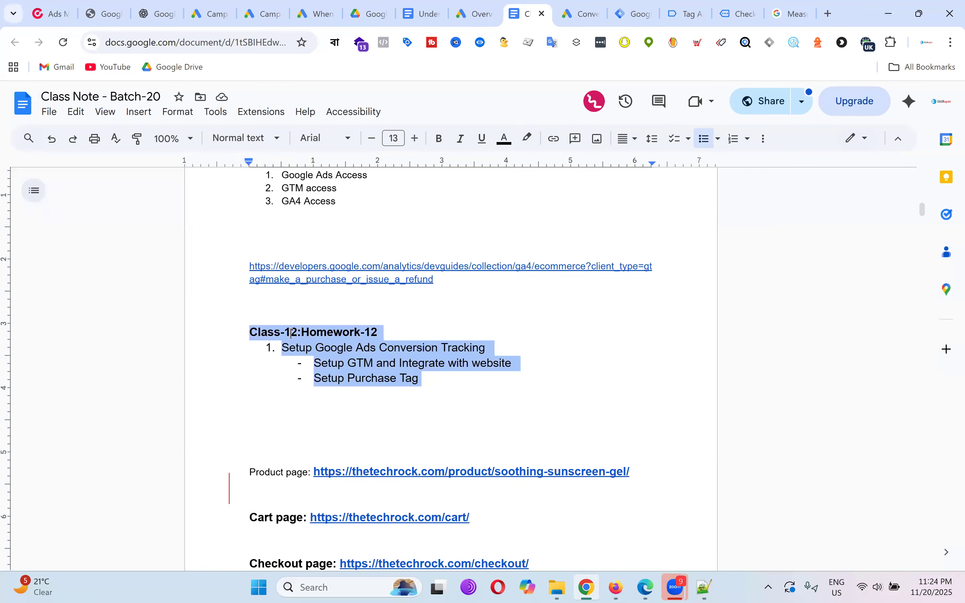
pyautogui.scroll(5, 599, 314)
pyautogui.press('BackSpace')
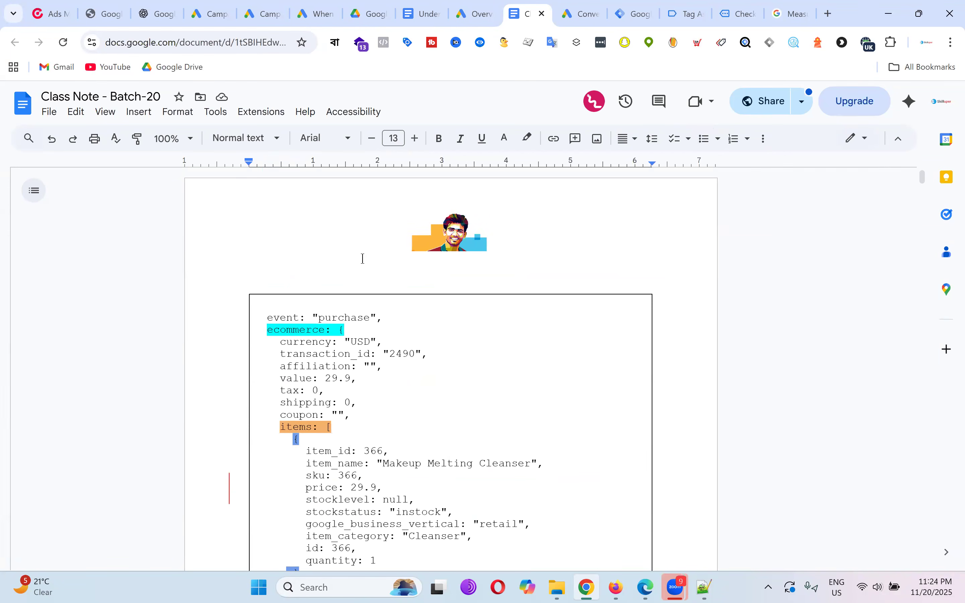
pyautogui.hotkey('ctrl', 'z')
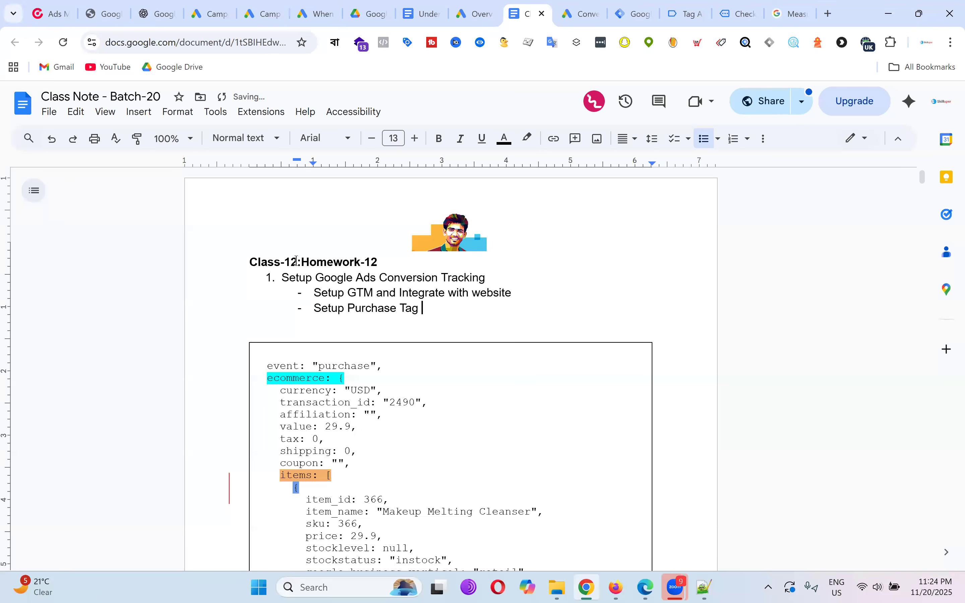
pyautogui.click(298, 262)
pyautogui.press('BackSpace')
pyautogui.write('3')
pyautogui.click(384, 263)
pyautogui.press('BackSpace')
pyautogui.write('3')
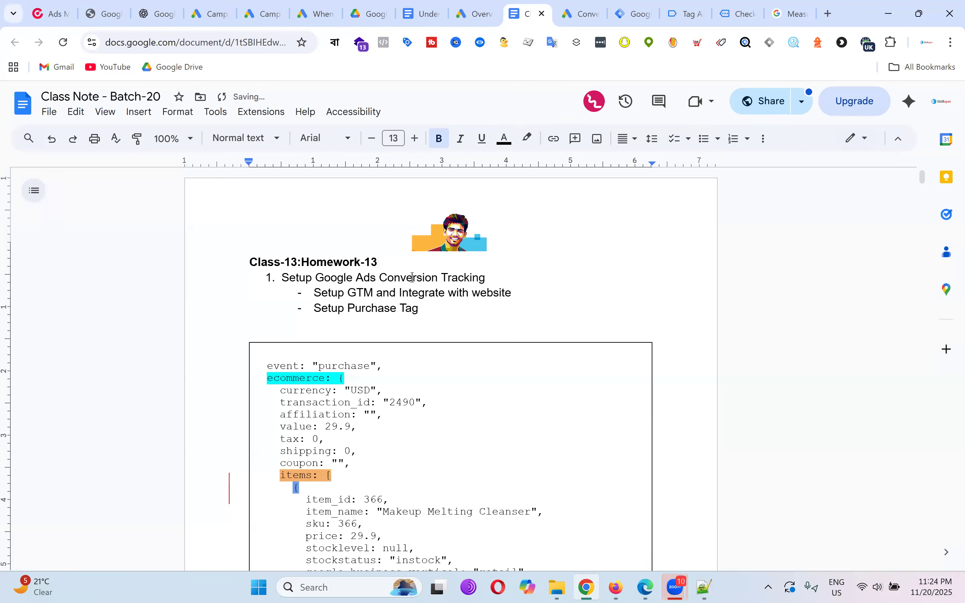
# Replace 'Setup GTM and Integrate with website' with 'Setup Add to cart'.
pyautogui.moveTo(314, 296); pyautogui.dragTo(512, 295)
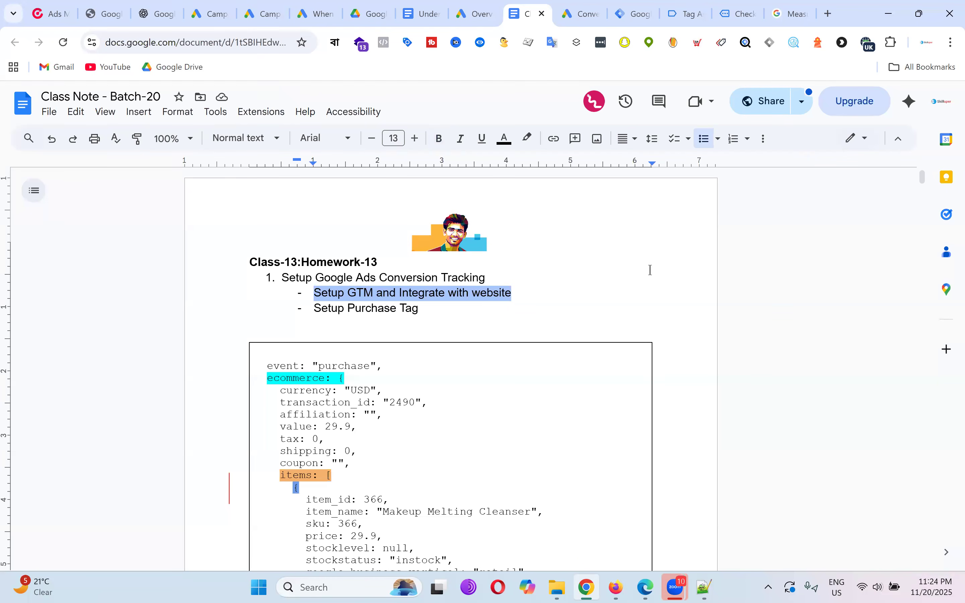
pyautogui.hotkey('ctrl', 'x')
pyautogui.write('et')
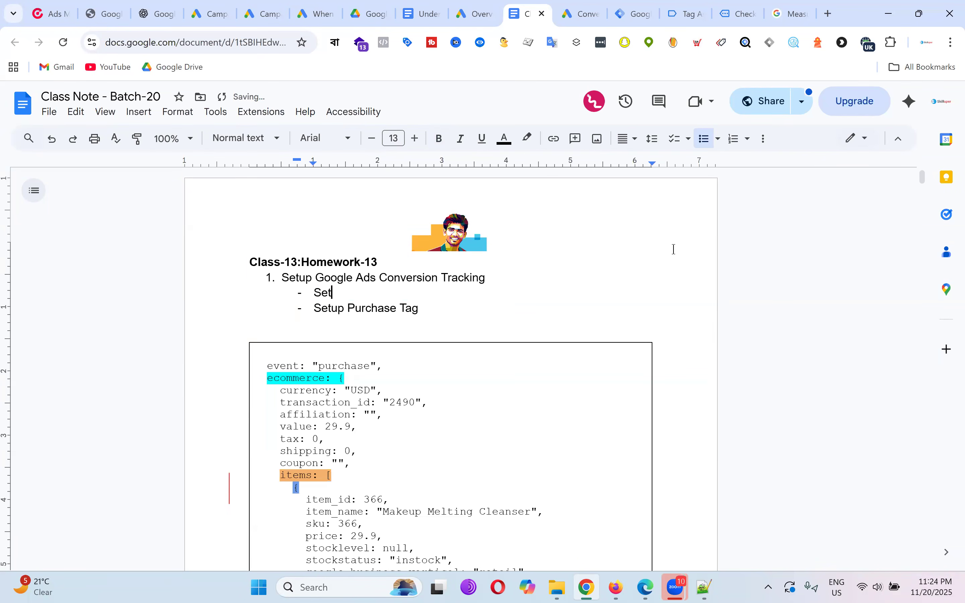
pyautogui.write('up Add to cart')
pyautogui.moveTo(401, 308); pyautogui.dragTo(457, 308)
# Add a 'Setup Checkout' bullet below 'Setup Add to cart'.
pyautogui.click(431, 295)
pyautogui.press('Return')
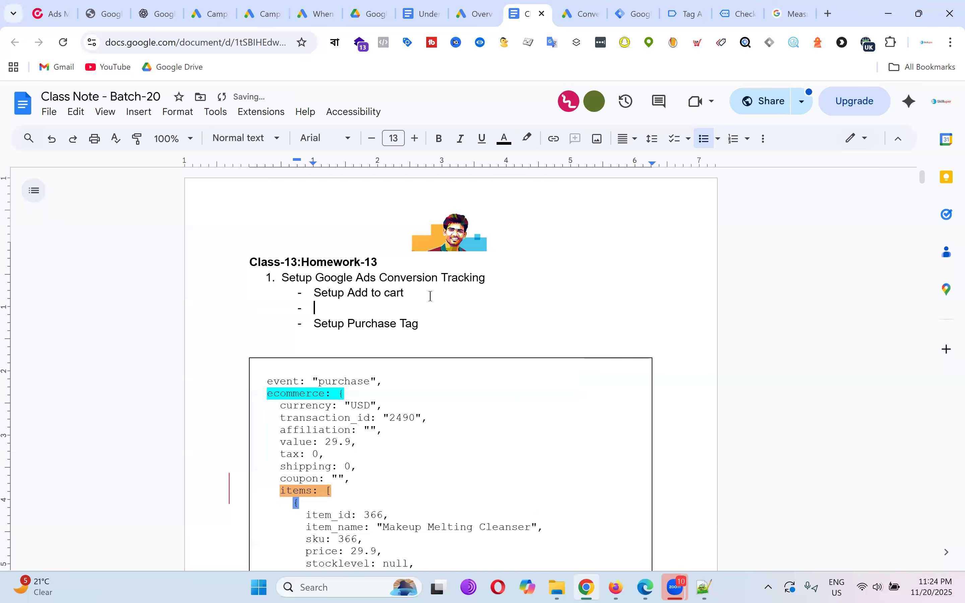
pyautogui.write('Setup Checkout')
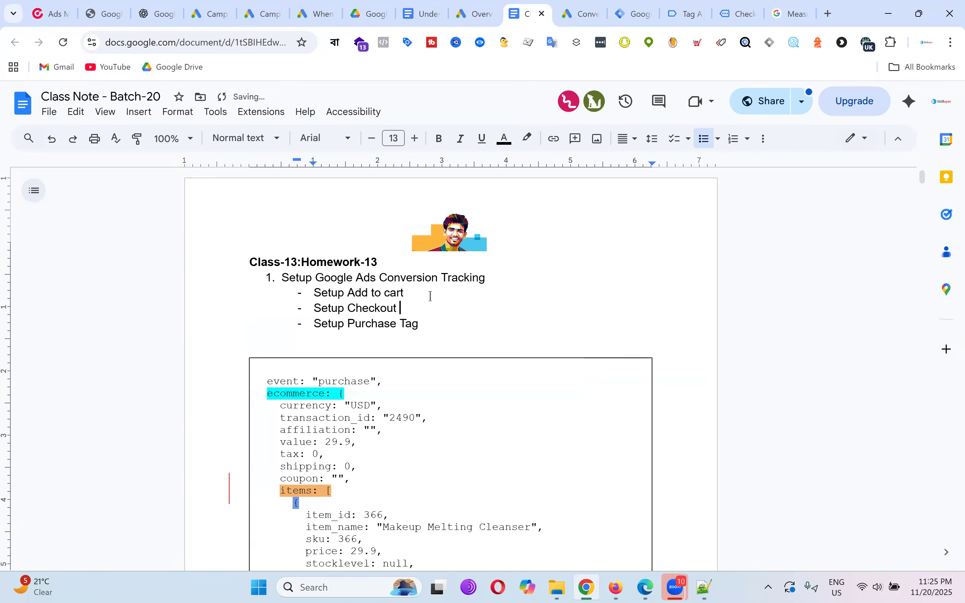
# Add item 2, 'Setup Enhanced Conversion Tracking', below the sub-items.
pyautogui.click(443, 323)
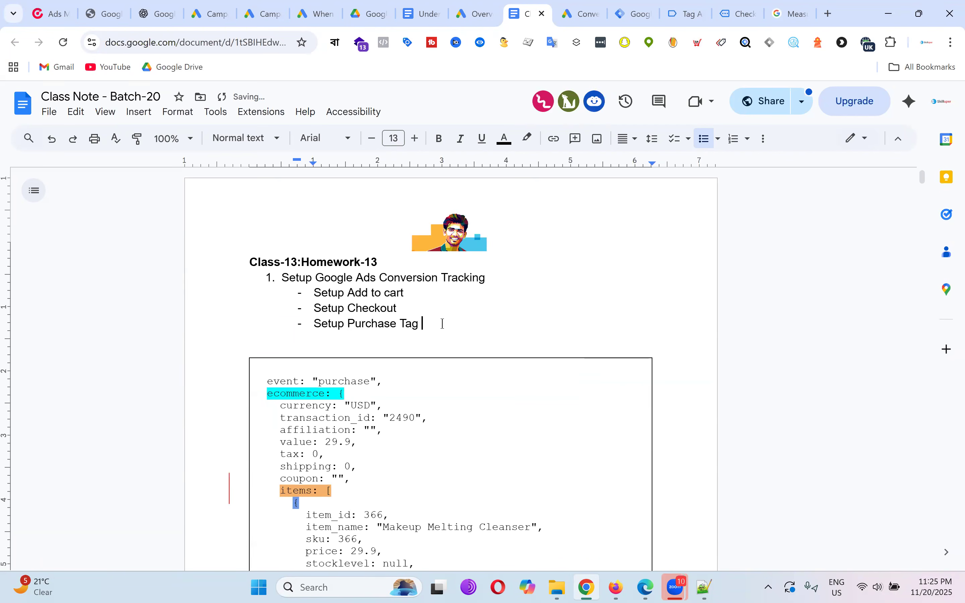
pyautogui.press('Return')
pyautogui.press('Return')
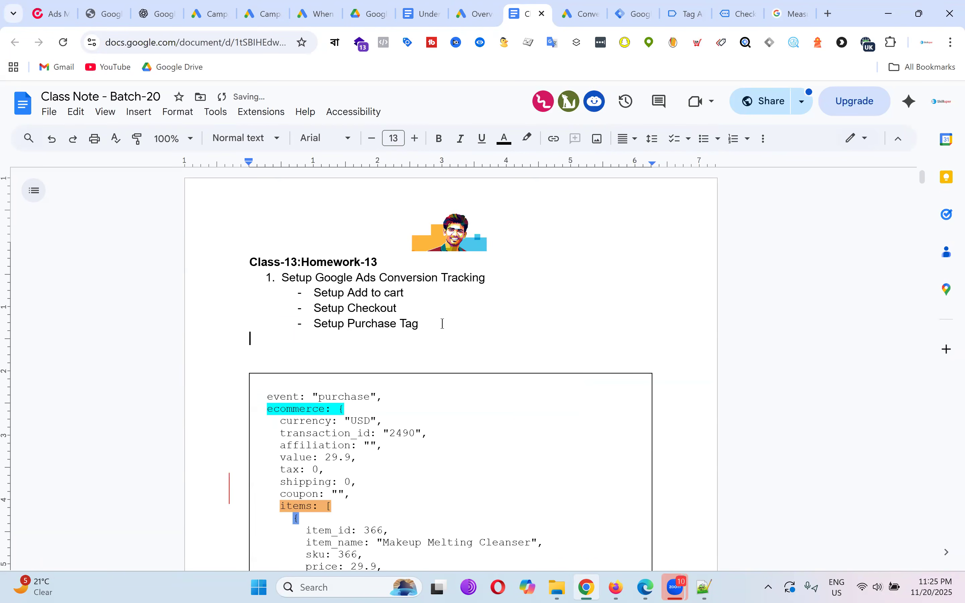
pyautogui.write('2. ')
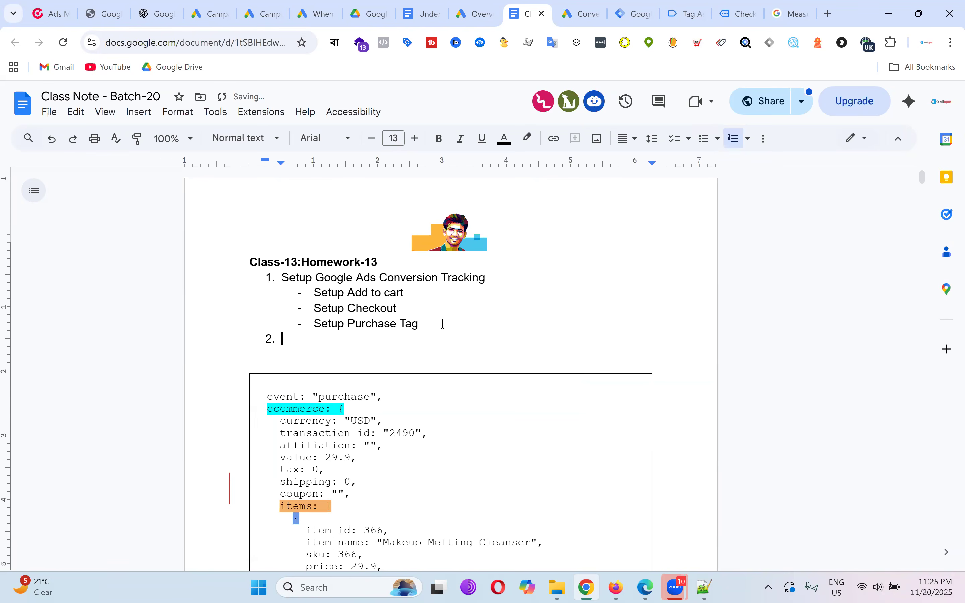
pyautogui.write('Enga')
pyautogui.press('BackSpace')
pyautogui.press('BackSpace')
pyautogui.press('BackSpace')
pyautogui.press('BackSpace')
pyautogui.write('Setup Enhan')
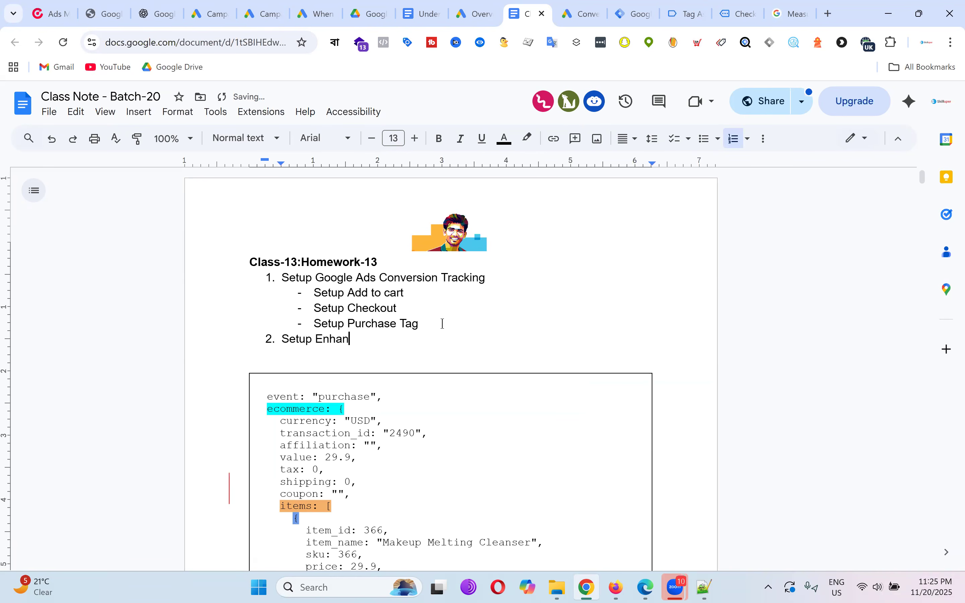
pyautogui.write('ced Conversion Tracking')
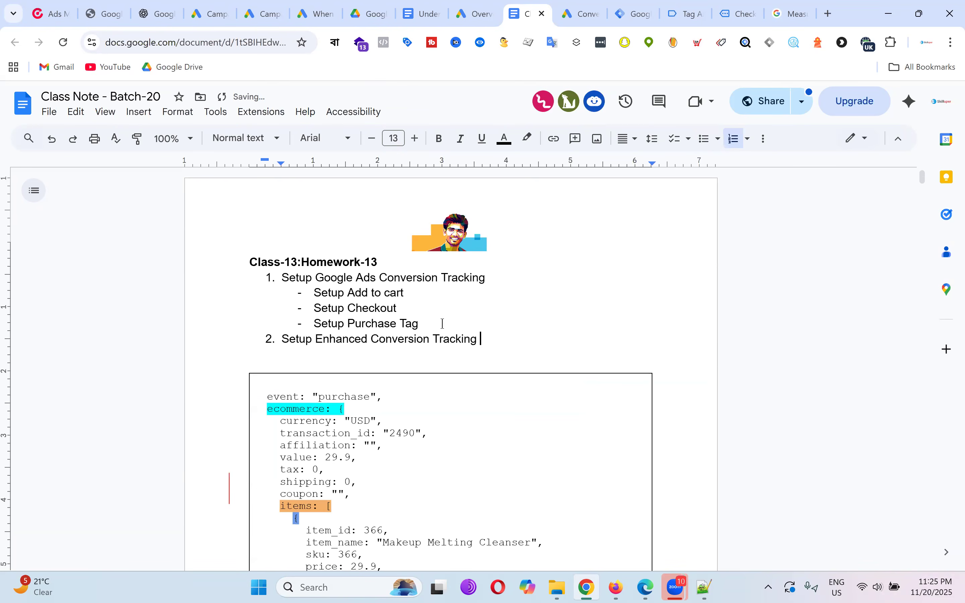
# Add item 3, 'Setup Call tracking from ads', to the homework list.
pyautogui.press('Return')
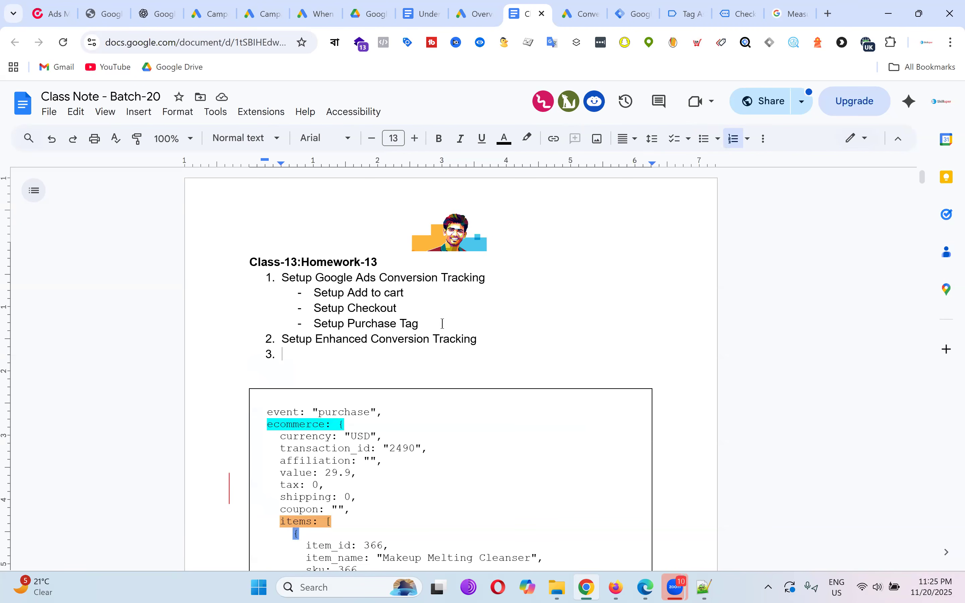
pyautogui.write('Setup ')
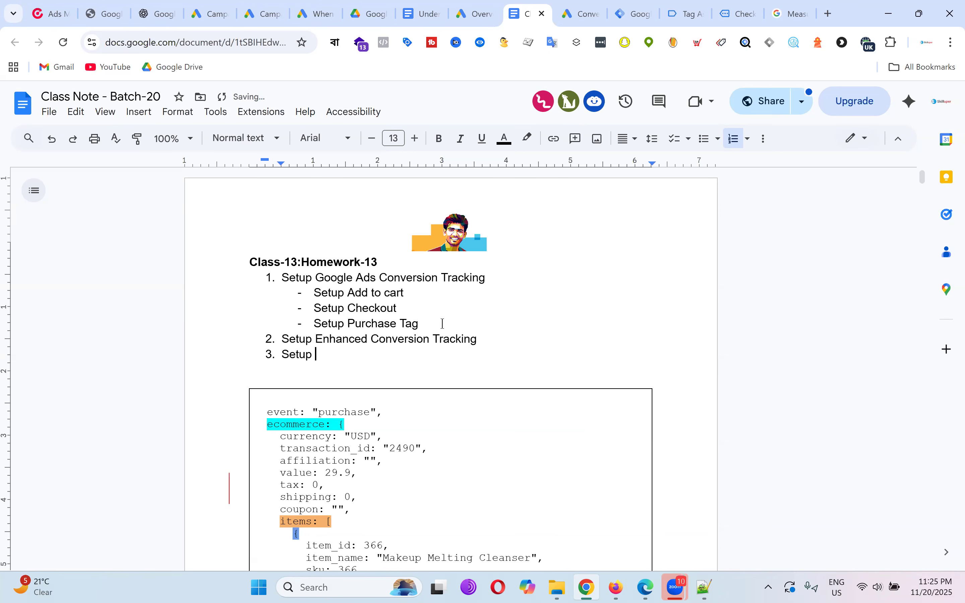
pyautogui.write('Call tracking from ads')
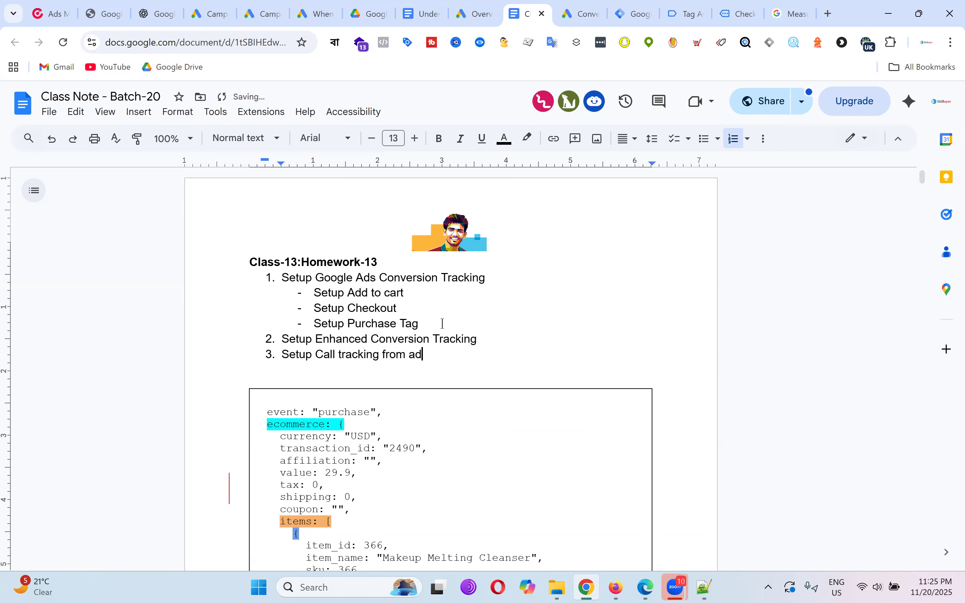
pyautogui.press('Return')
pyautogui.press('Return')
pyautogui.press('Return')
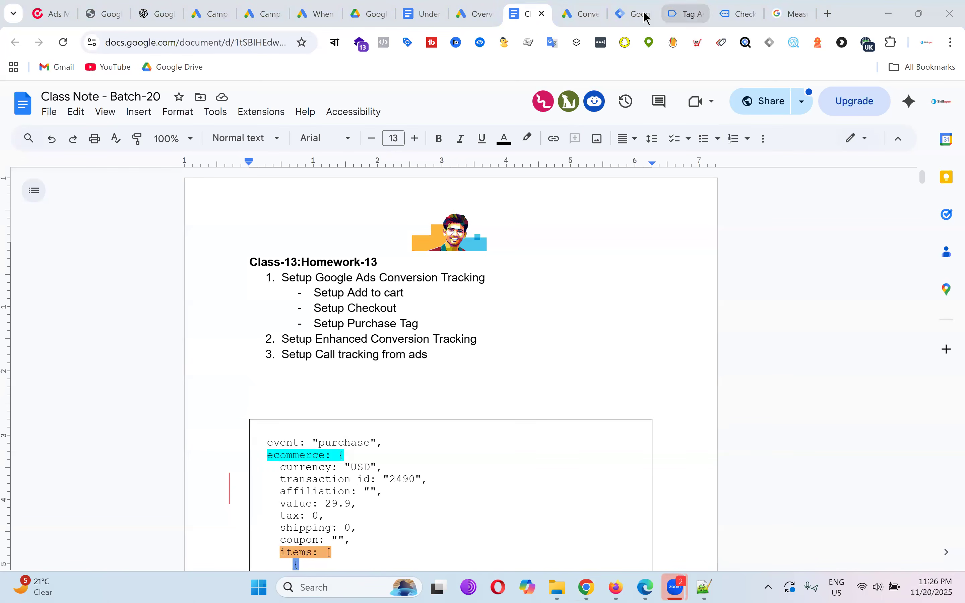
pyautogui.click(584, 16)
# Set Calls from ads as the default call conversion action and review the customer data terms.
pyautogui.click(118, 338)
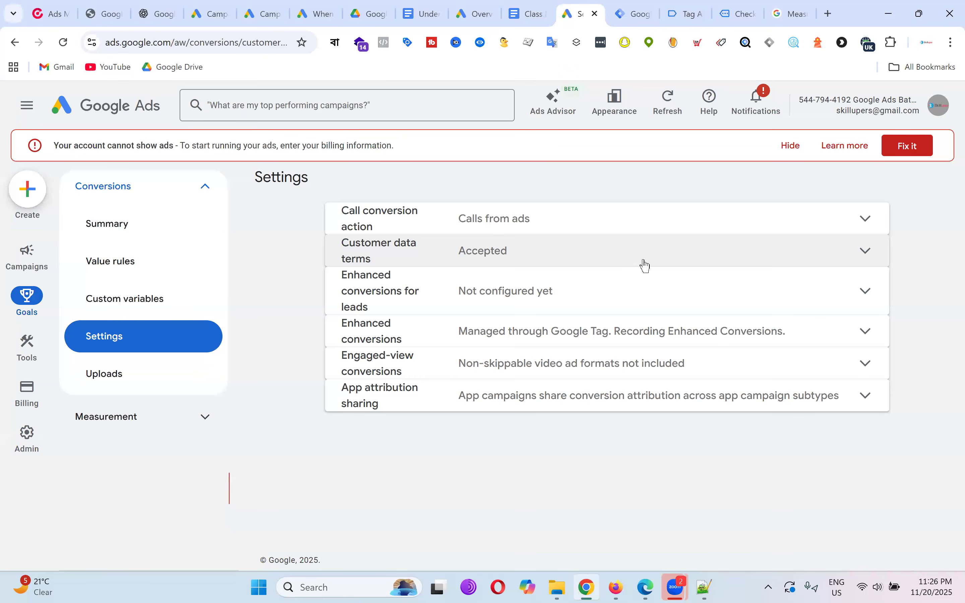
pyautogui.click(862, 218)
pyautogui.click(537, 272)
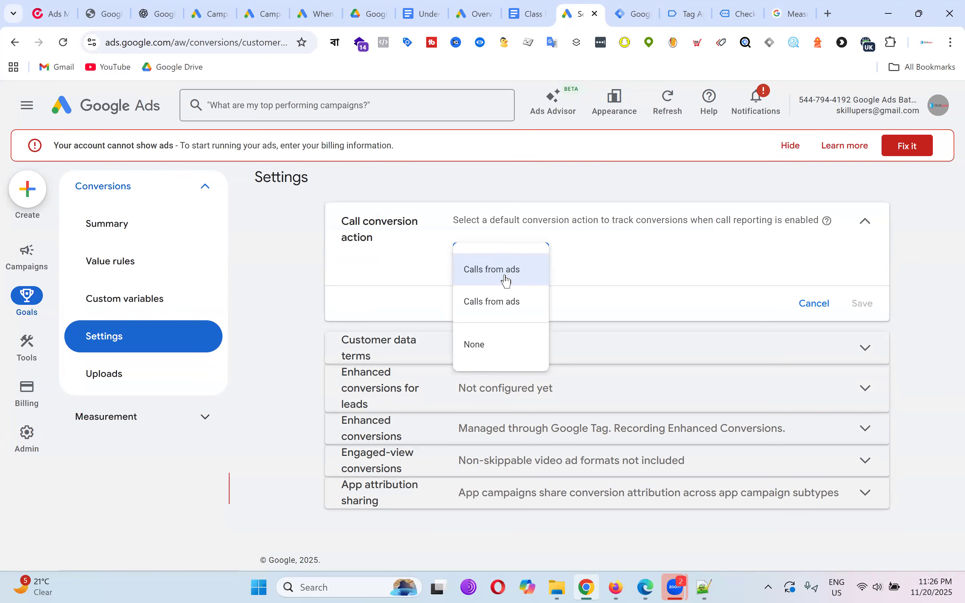
pyautogui.click(507, 275)
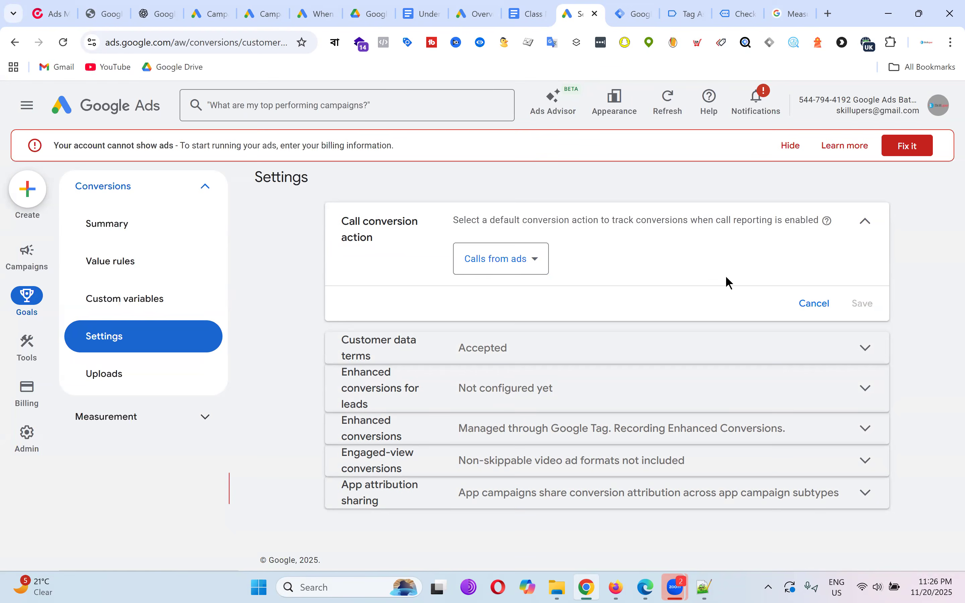
pyautogui.click(772, 348)
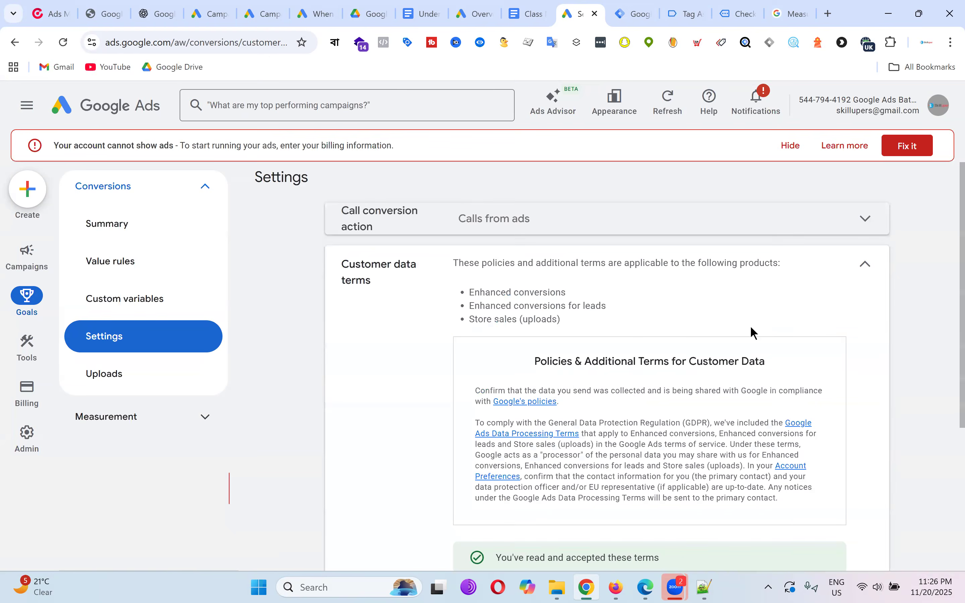
pyautogui.scroll(-5, 751, 331)
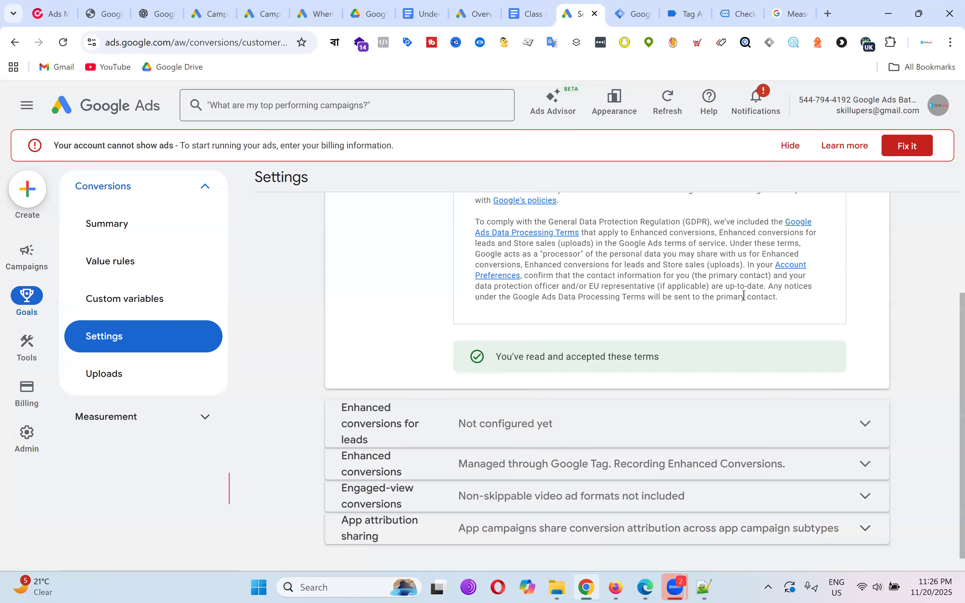
# In a new tab, search Google for 'call forwarding supported country for google ads'.
pyautogui.click(793, 8)
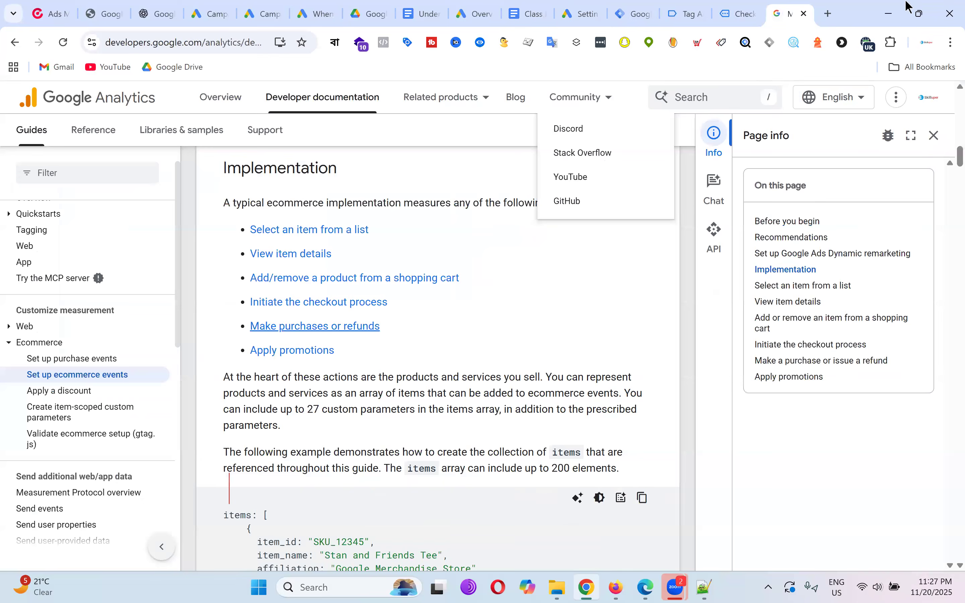
pyautogui.click(829, 15)
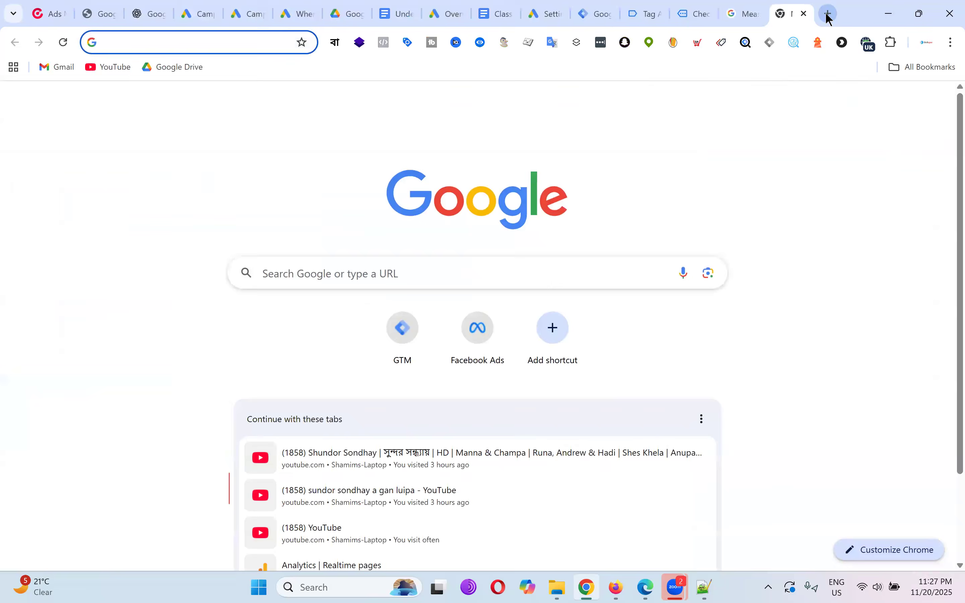
pyautogui.write('call forwa')
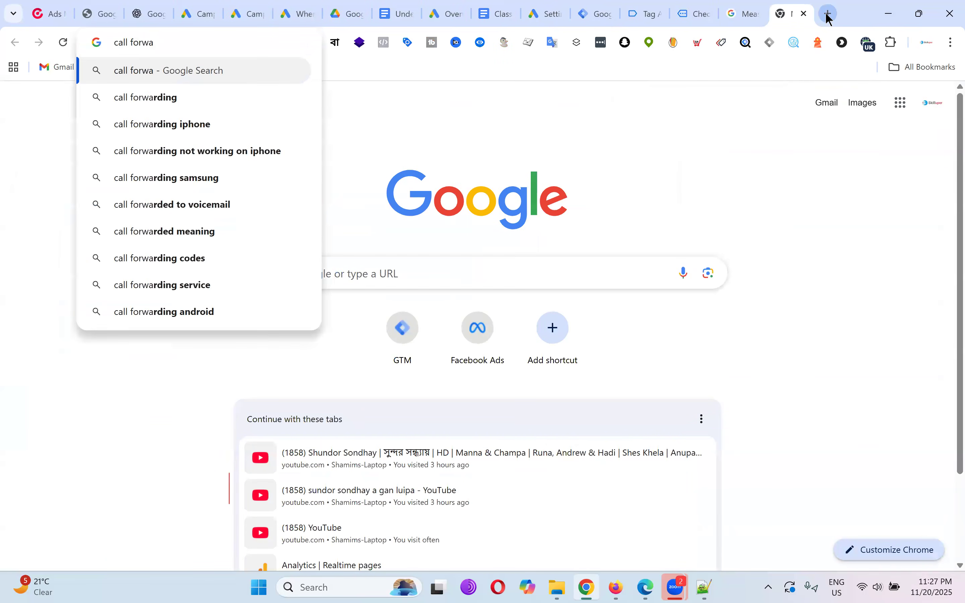
pyautogui.write('rding ')
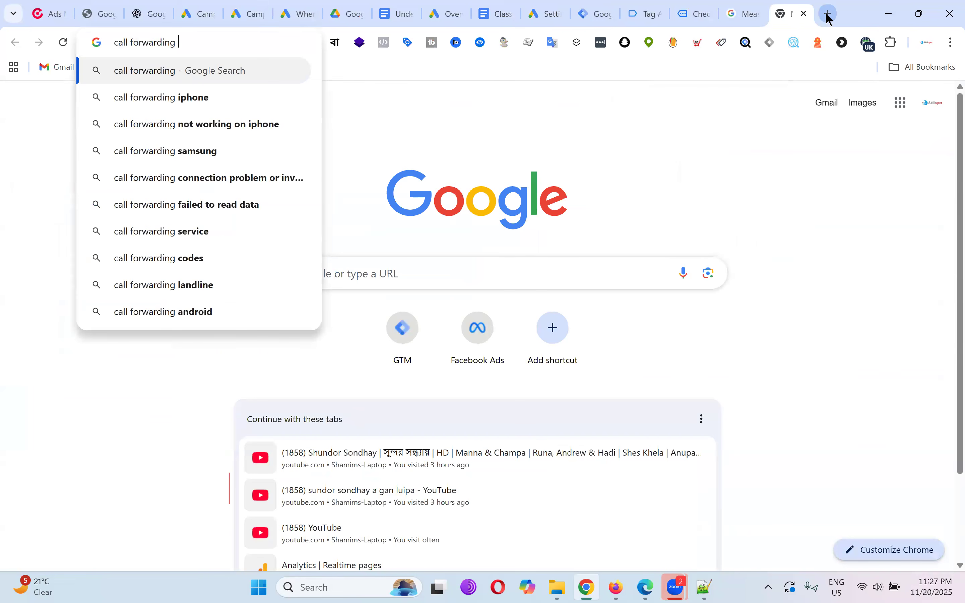
pyautogui.write('supportin')
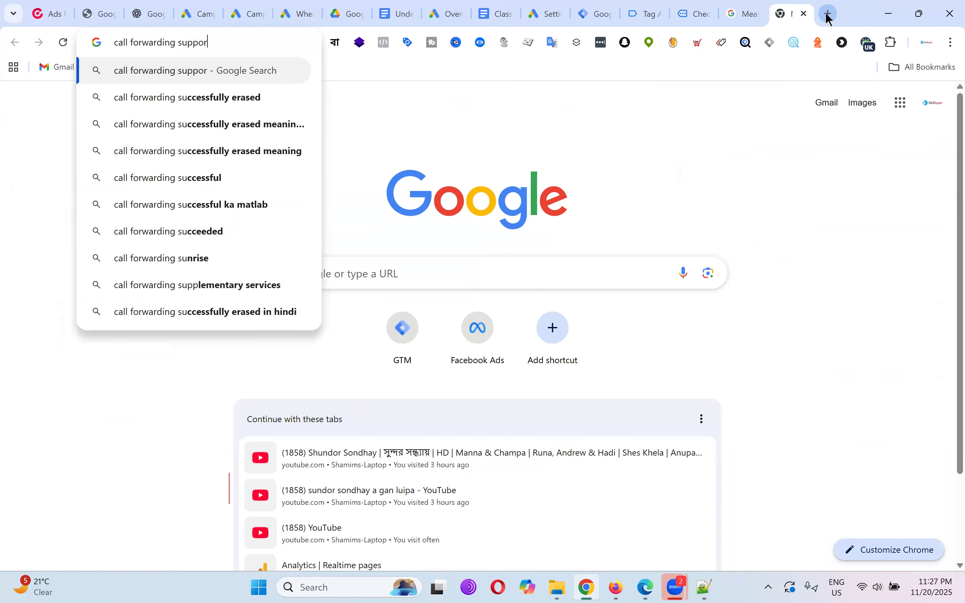
pyautogui.press('BackSpace')
pyautogui.press('BackSpace')
pyautogui.write('ed coun')
pyautogui.write('try')
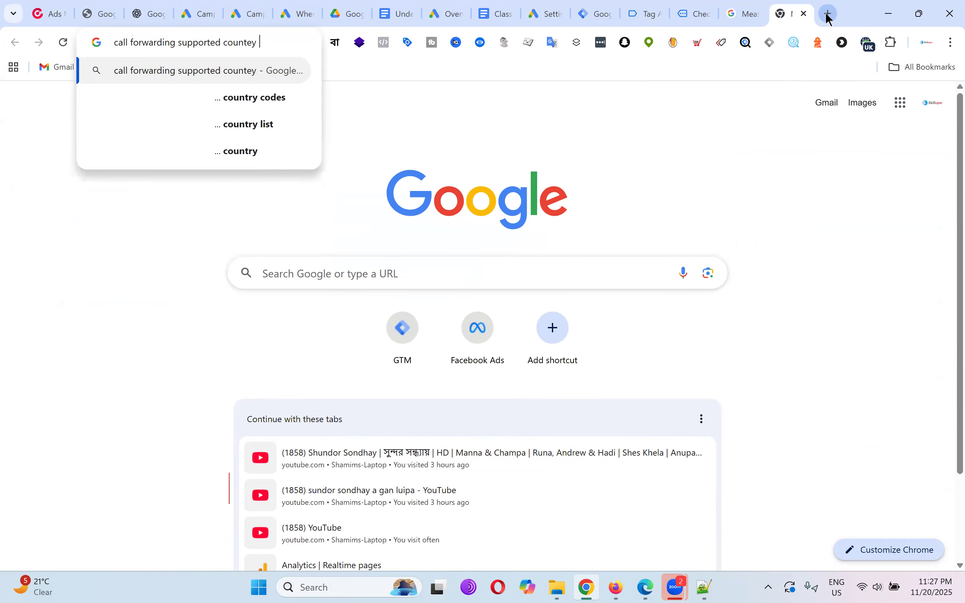
pyautogui.press('BackSpace')
pyautogui.press('BackSpace')
pyautogui.write('ry f')
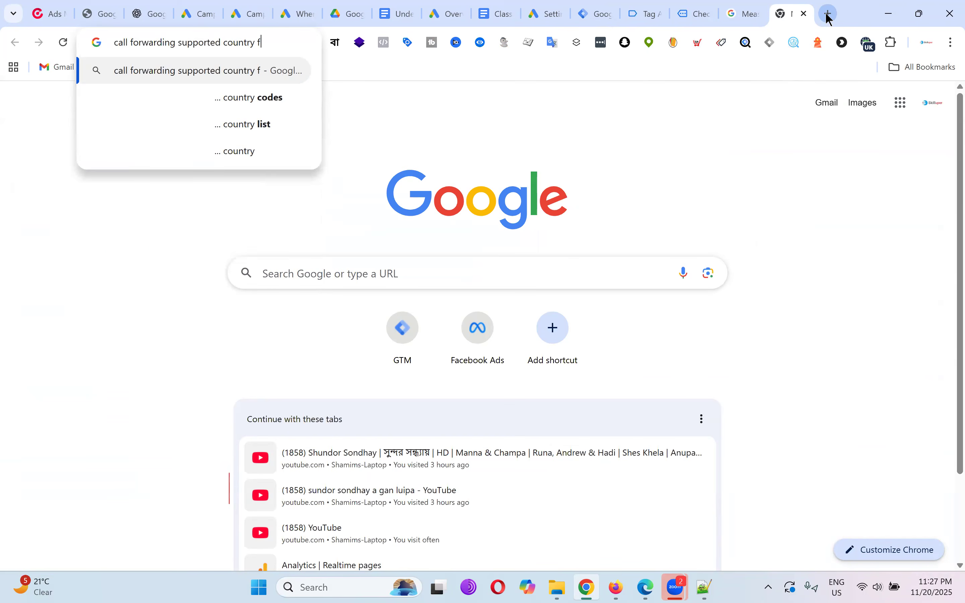
pyautogui.write('or google ads')
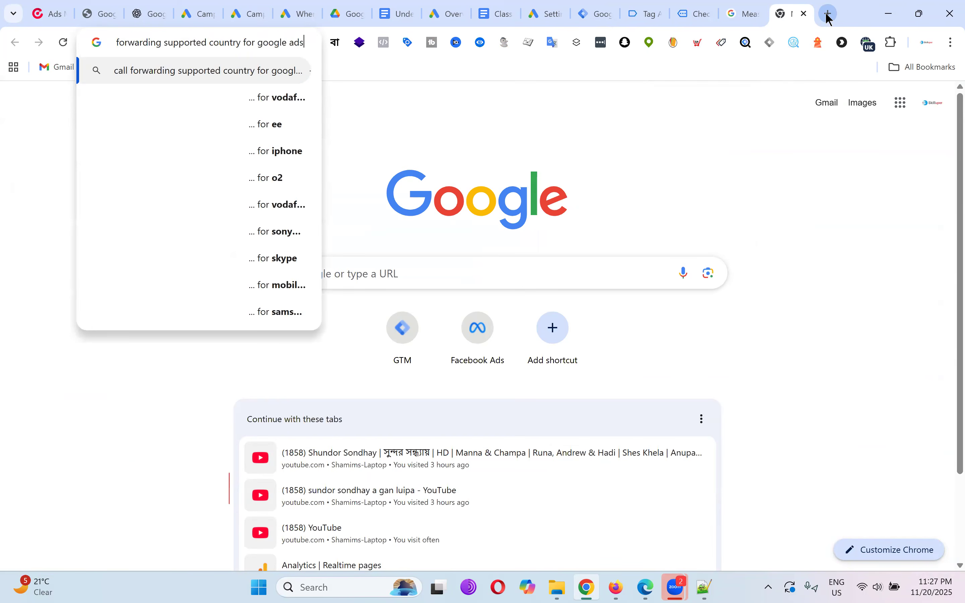
pyautogui.press('Return')
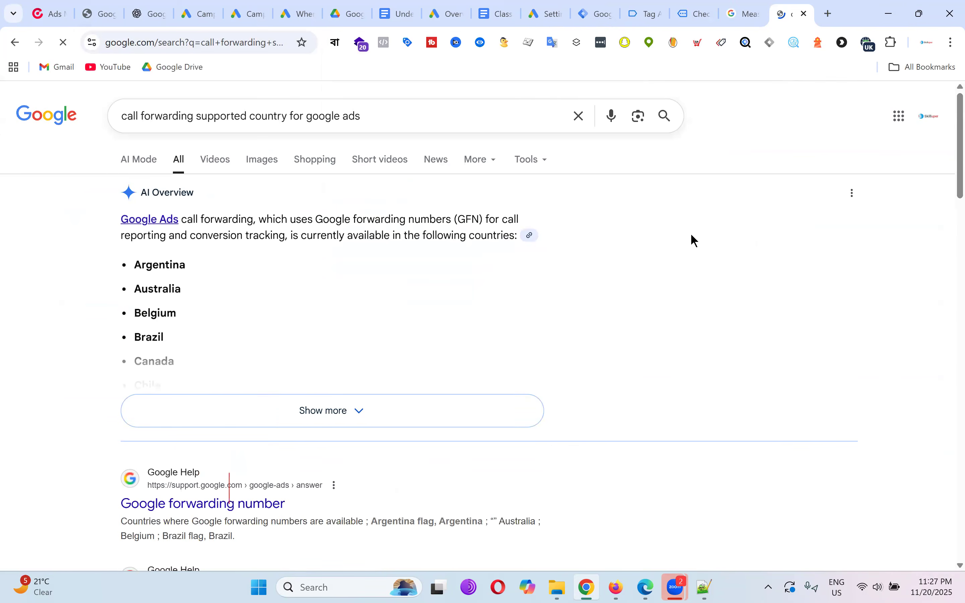
# Expand the AI Overview and review listed countries such as Canada, France, India, Japan and Mexico.
pyautogui.click(319, 417)
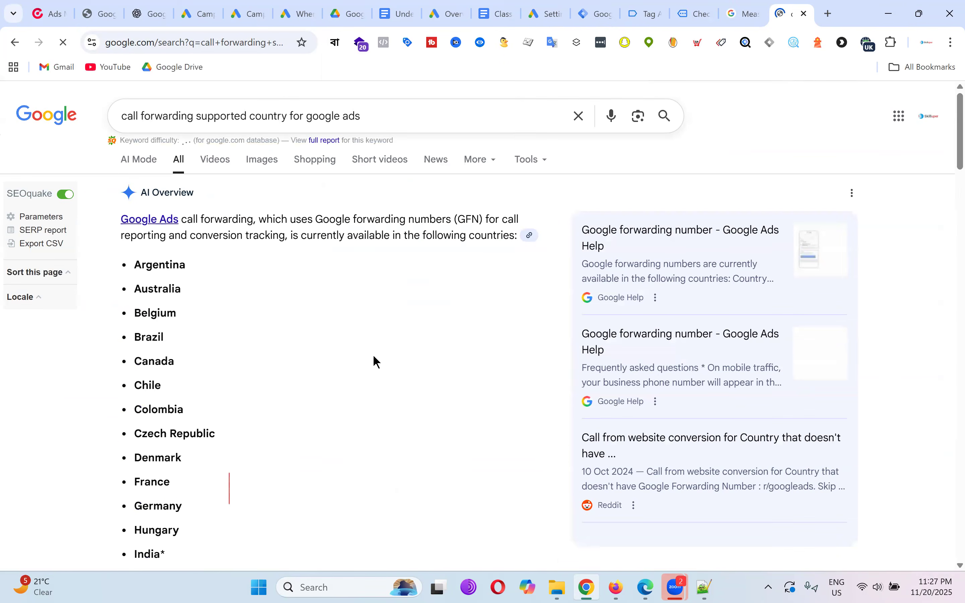
pyautogui.scroll(-8, 439, 313)
pyautogui.scroll(-2, 438, 317)
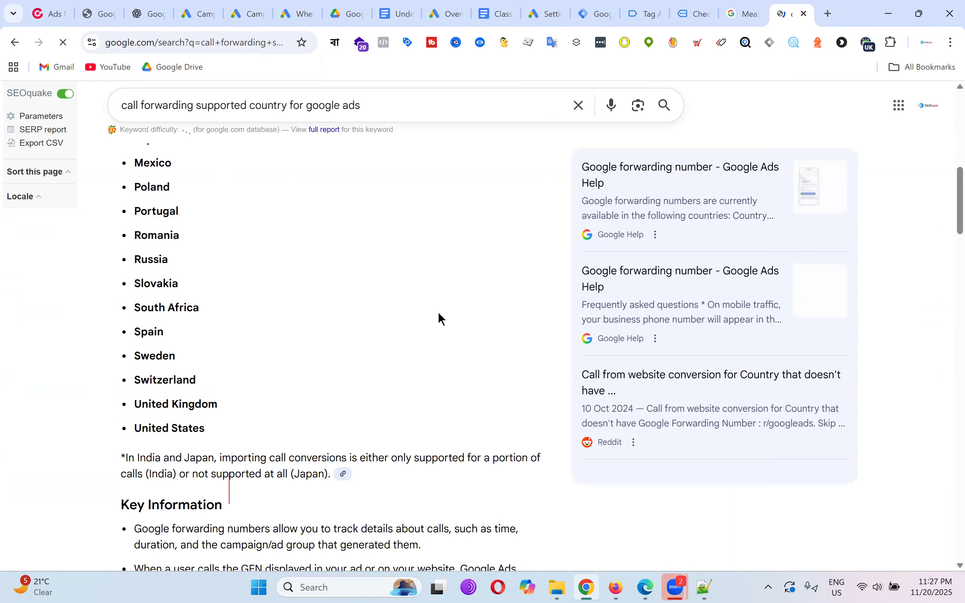
pyautogui.moveTo(211, 428); pyautogui.dragTo(153, 220)
pyautogui.scroll(5, 109, 362)
pyautogui.scroll(1, 469, 285)
pyautogui.click(469, 285)
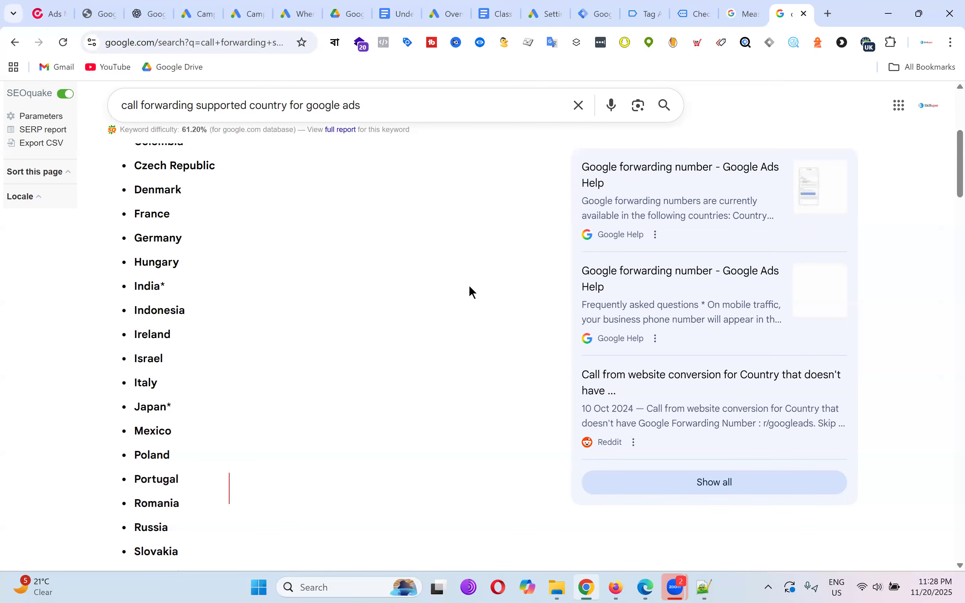
pyautogui.scroll(2, 405, 270)
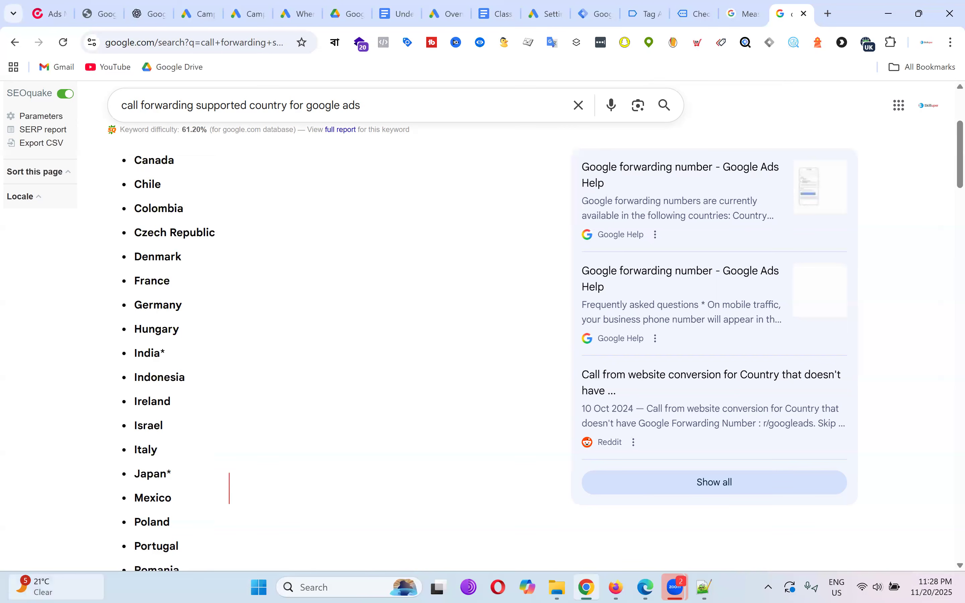
pyautogui.moveTo(82, 596)
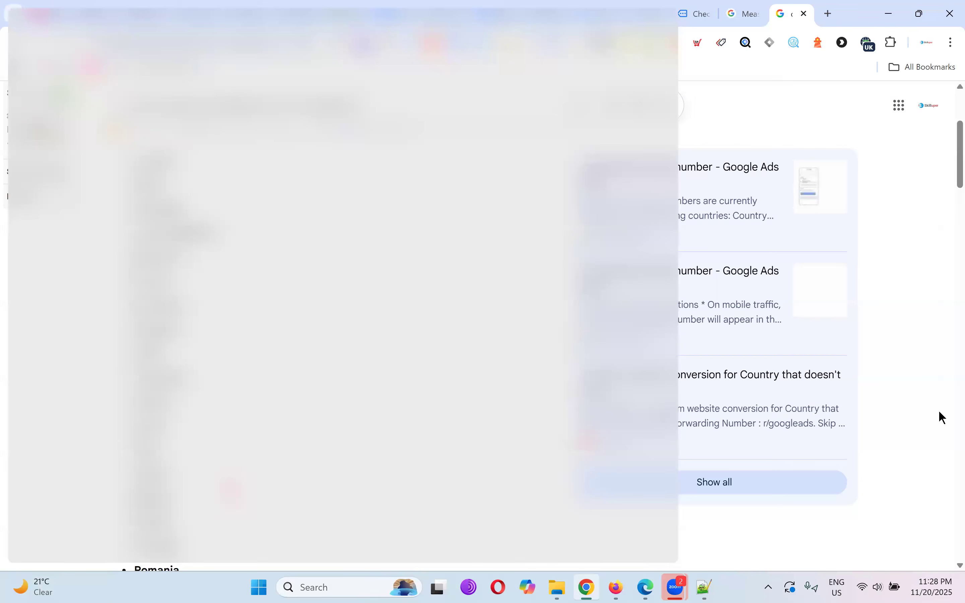